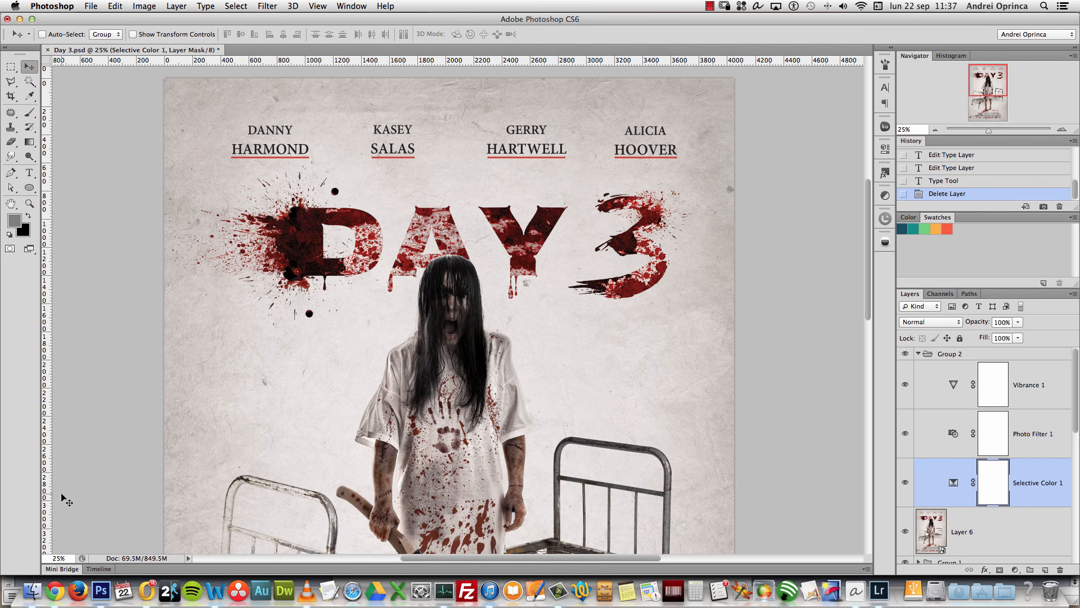
Step: Look up the standard 27 × 40 inch one-sheet poster size on the reference product page
click(58, 587)
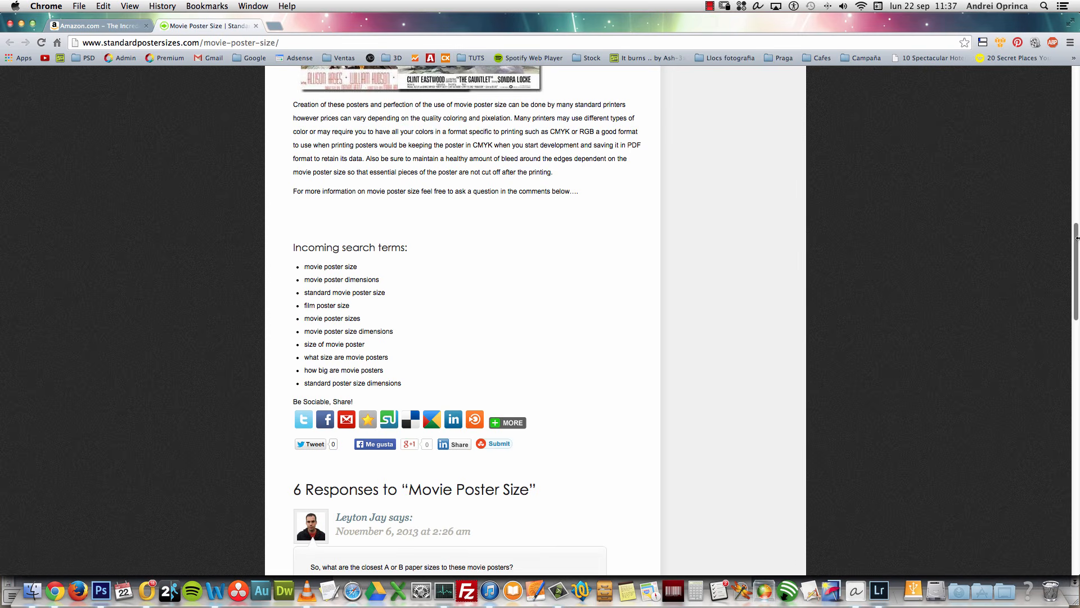
drag(1074, 244, 1078, 108)
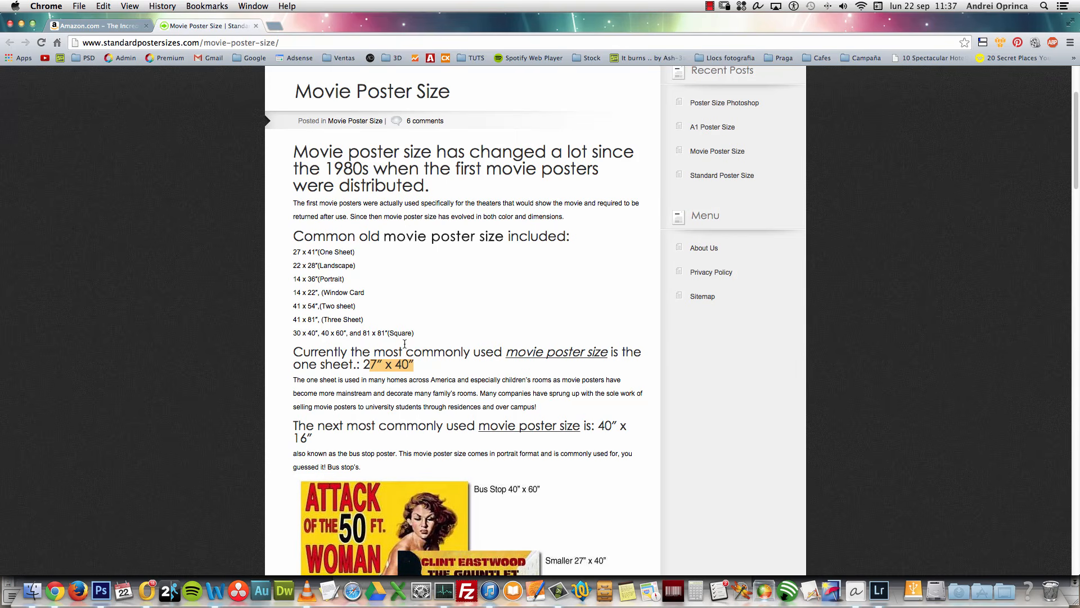
drag(363, 364, 411, 365)
click(97, 25)
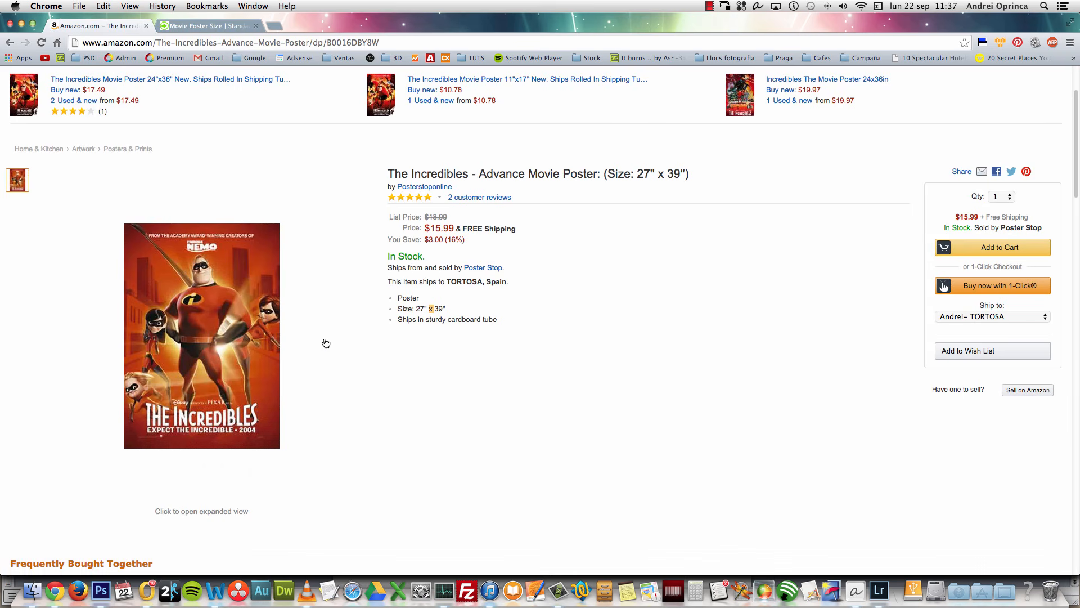
click(450, 308)
click(100, 590)
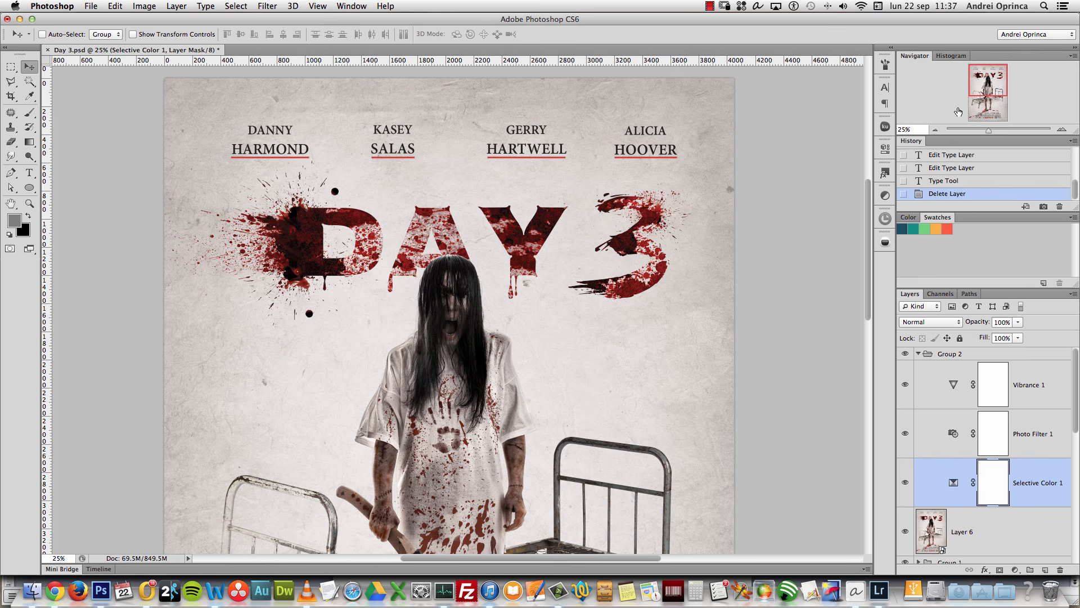
Step: Fold Group 2 away in the Layers panel and zoom out to view the whole Day 3 poster
drag(979, 99, 988, 107)
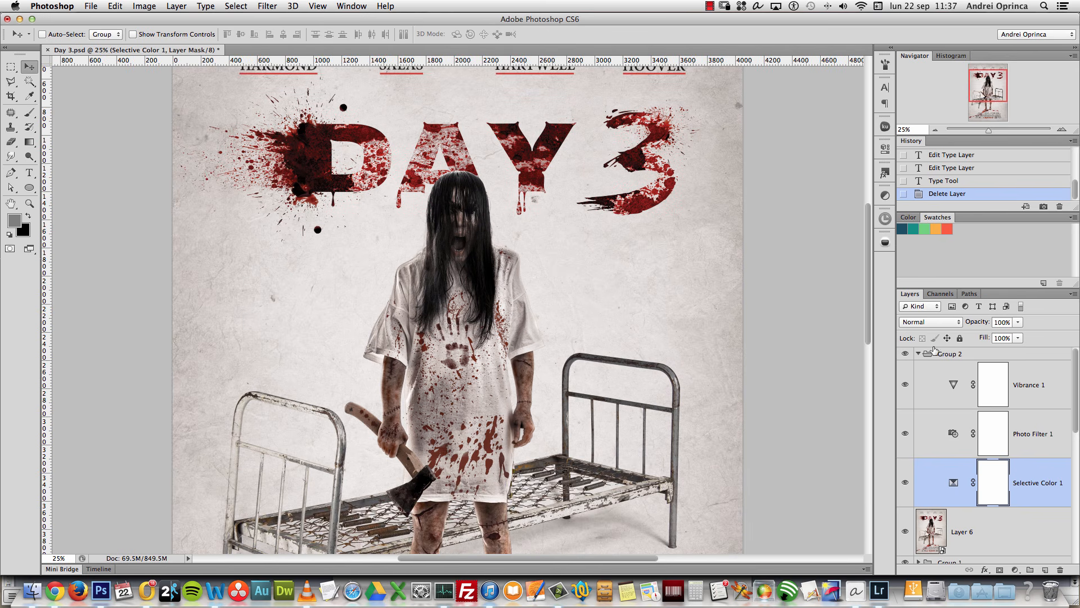
click(918, 354)
scroll(1033, 445, down, 5)
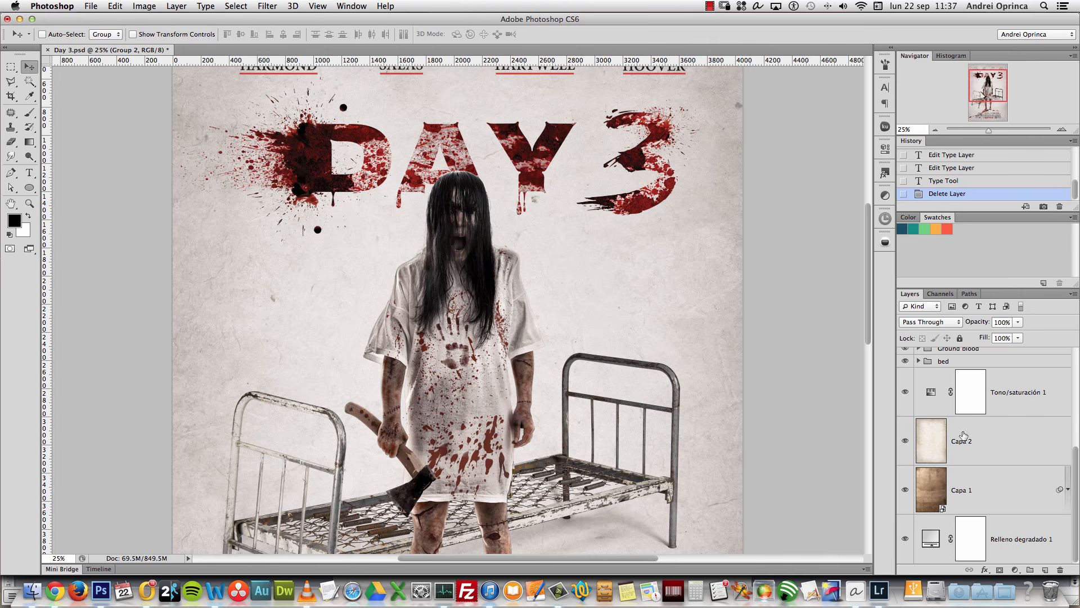
scroll(1049, 429, up, 4)
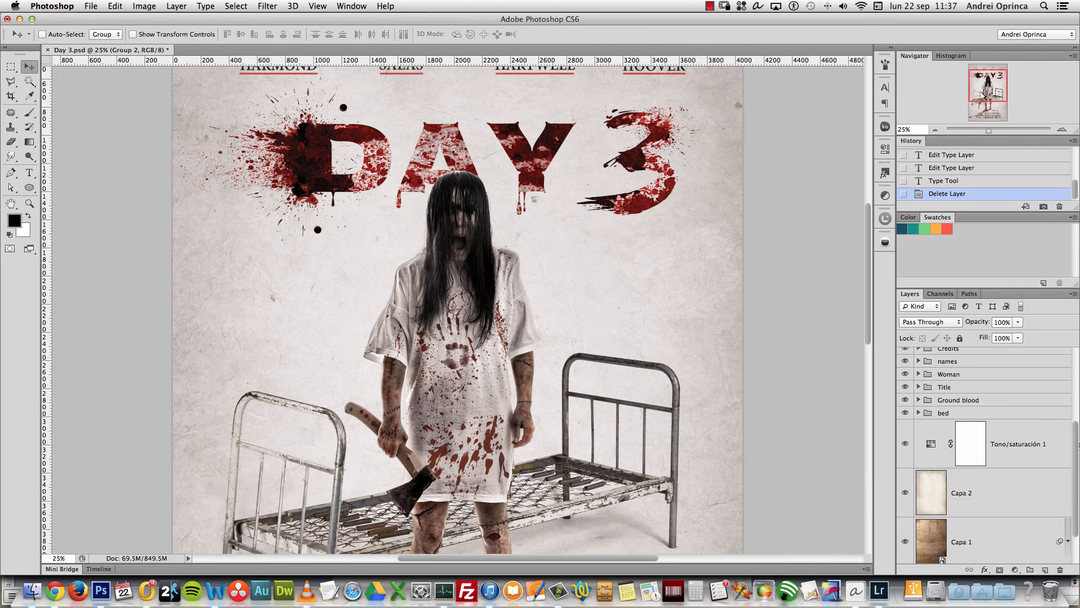
drag(1075, 439, 1078, 378)
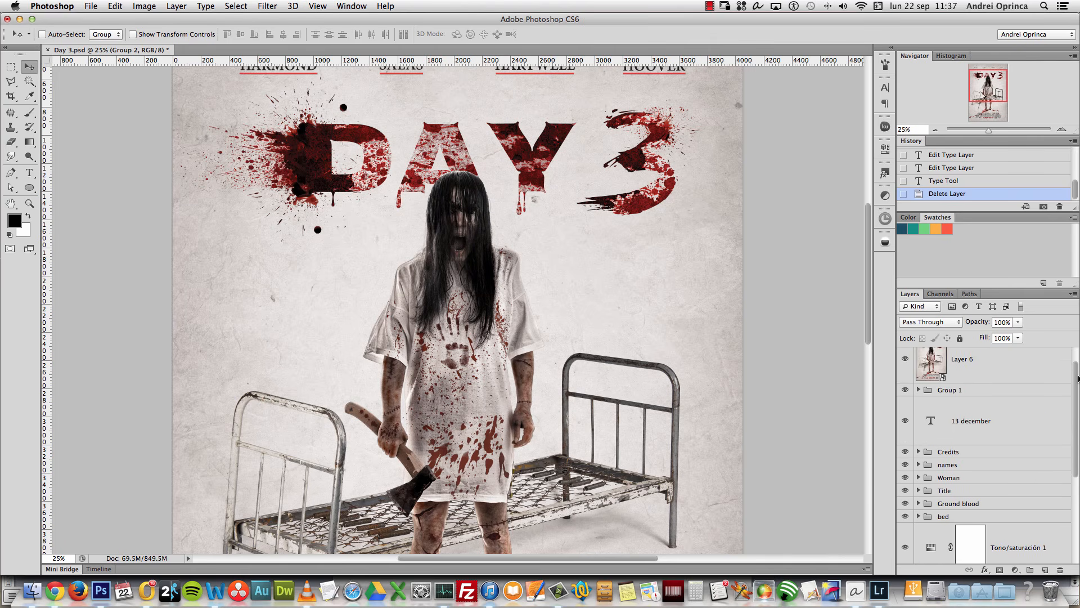
click(935, 129)
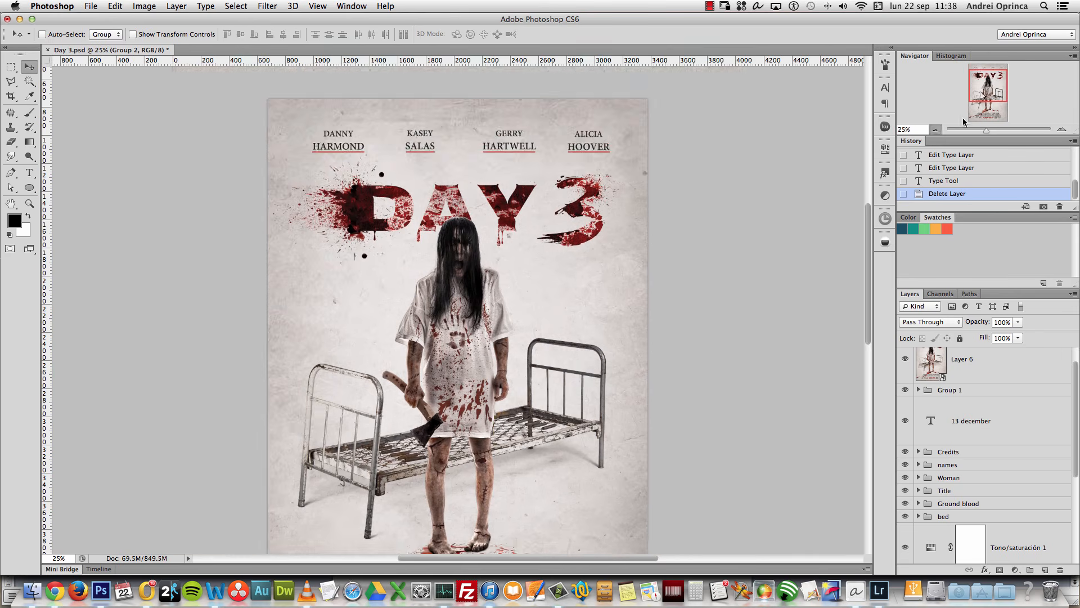
mouse_move(982, 93)
mouse_down()
mouse_move(984, 108)
mouse_move(985, 95)
mouse_up()
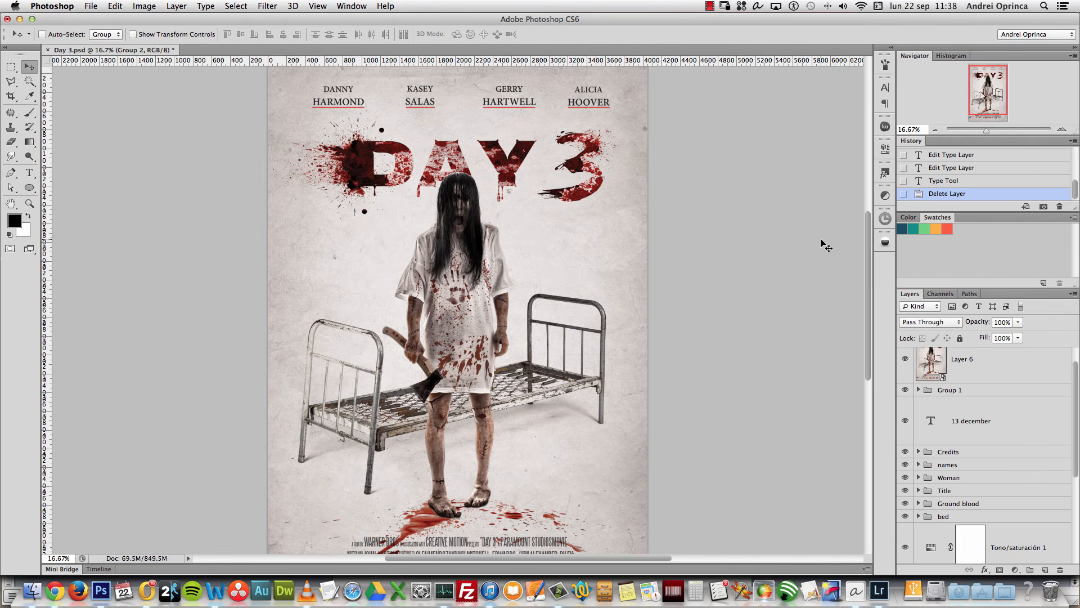
Step: Start a new document named 'Day 3 Poster PSD BOX'
key(super+n)
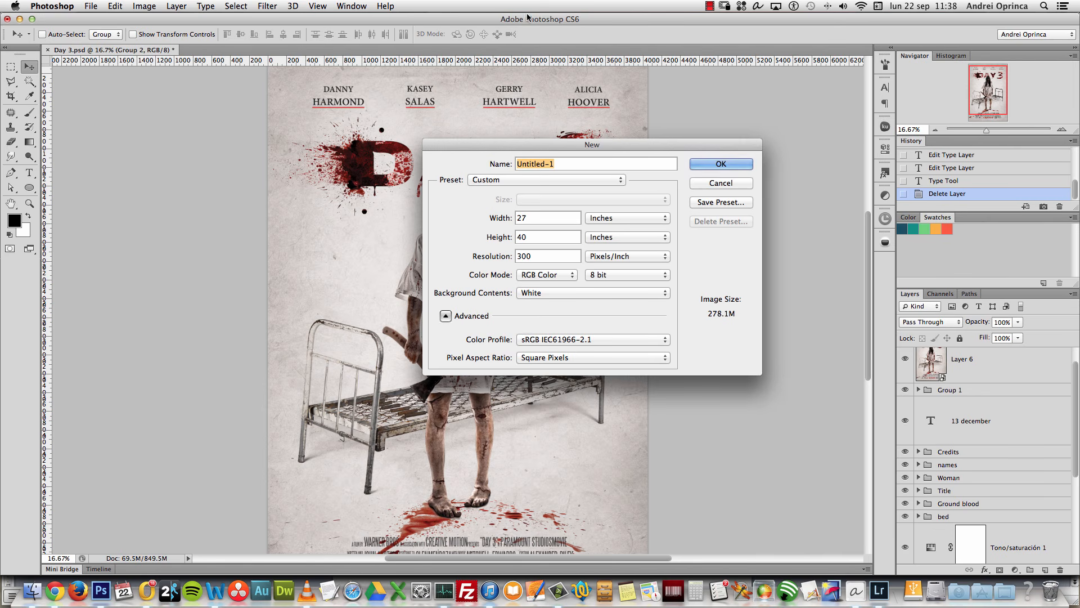
key(BackSpace)
text(Day 3 Poster PSD BOX)
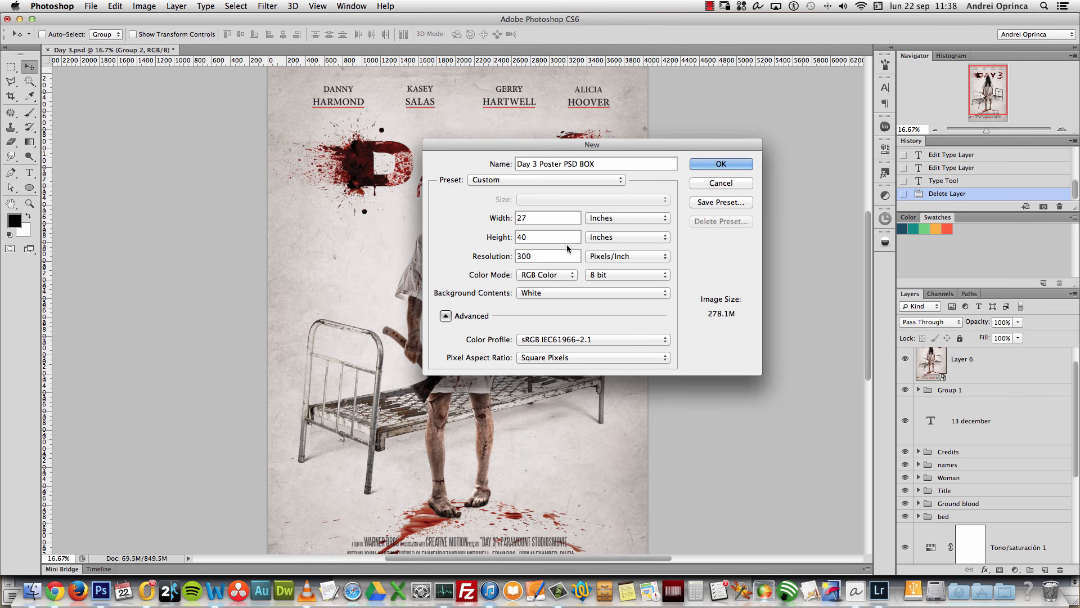
Step: Set it to 27 × 40 inches, 300 ppi, RGB Color on white, and create it
click(613, 220)
click(613, 207)
click(623, 219)
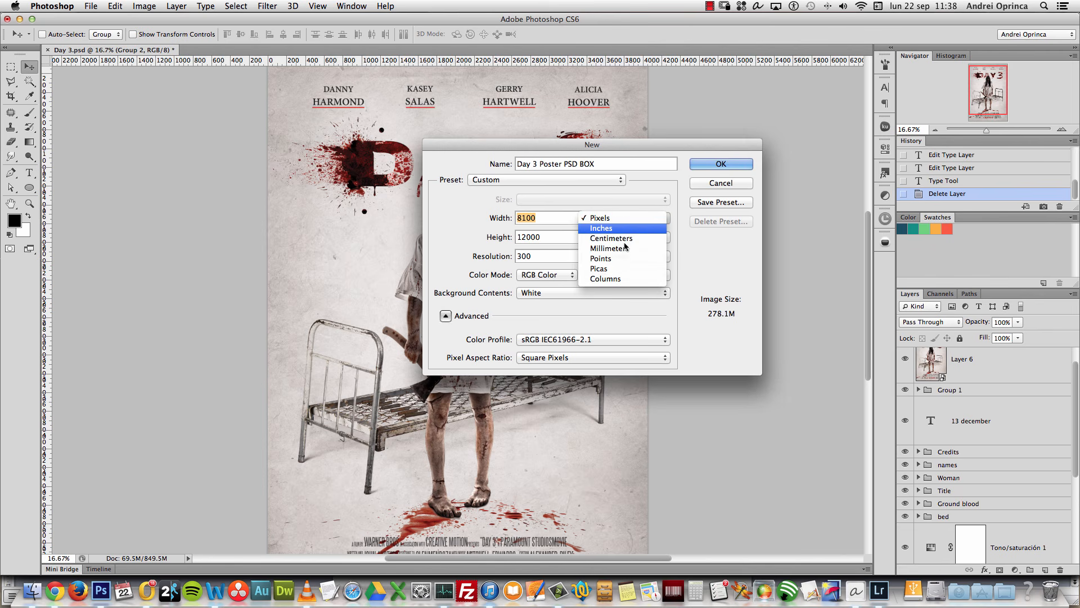
click(636, 217)
click(638, 221)
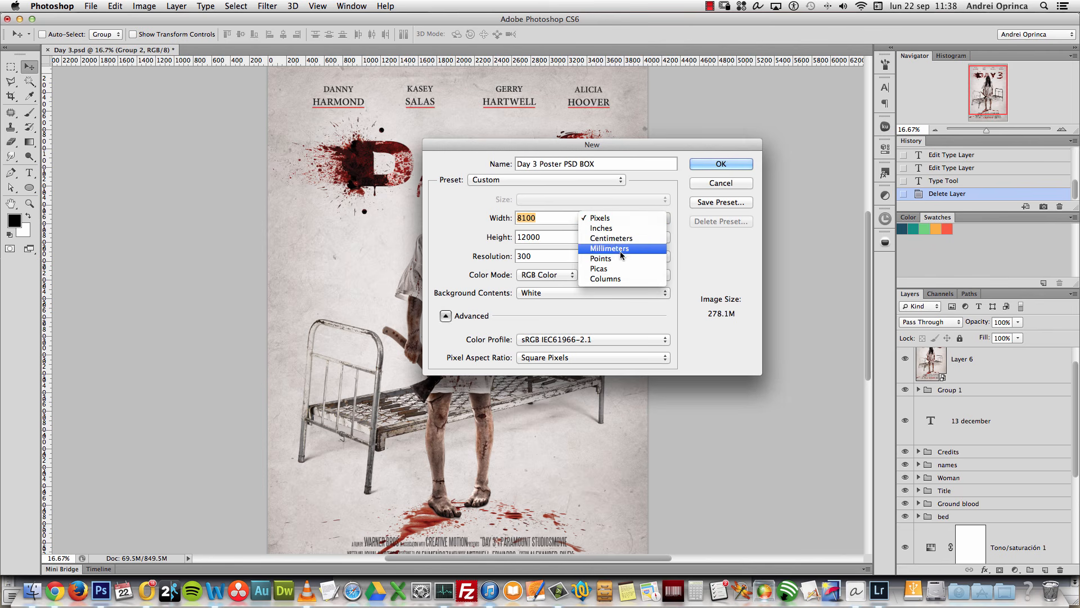
click(616, 229)
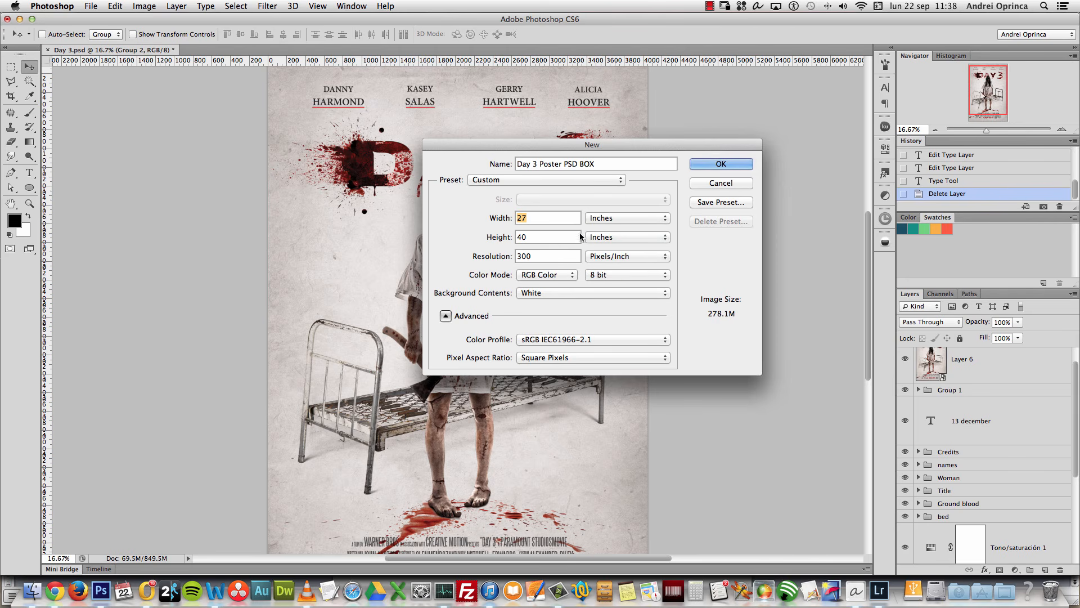
click(534, 239)
double_click(534, 238)
click(559, 280)
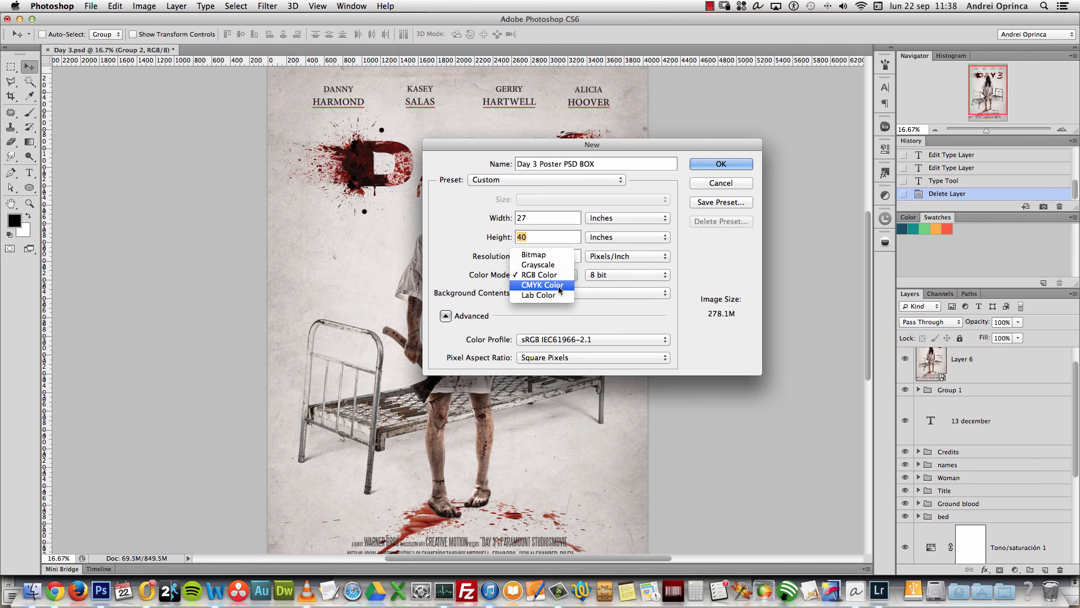
click(589, 320)
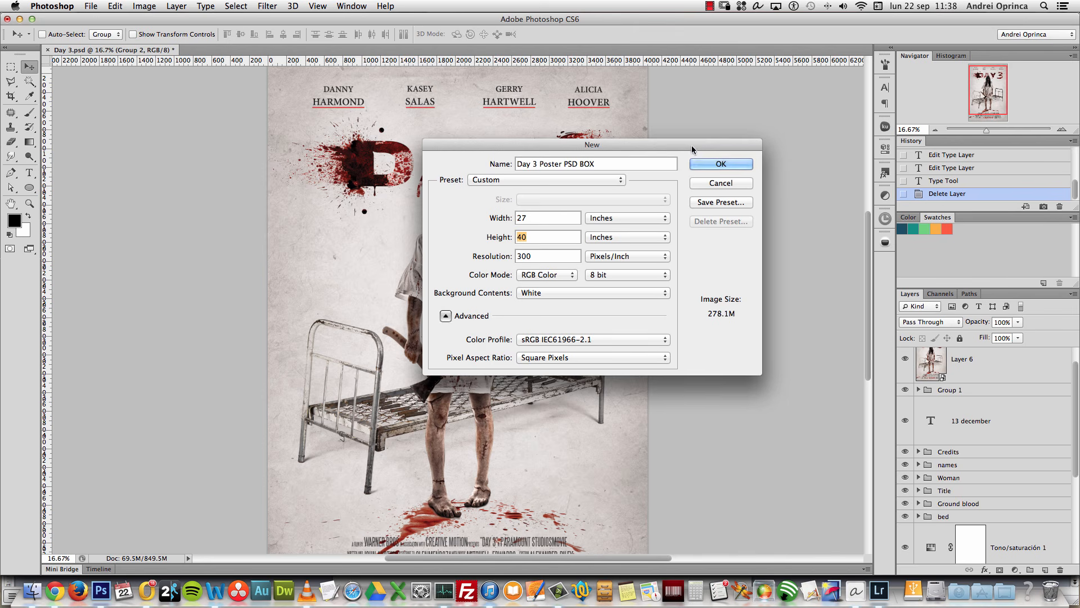
drag(692, 147, 689, 142)
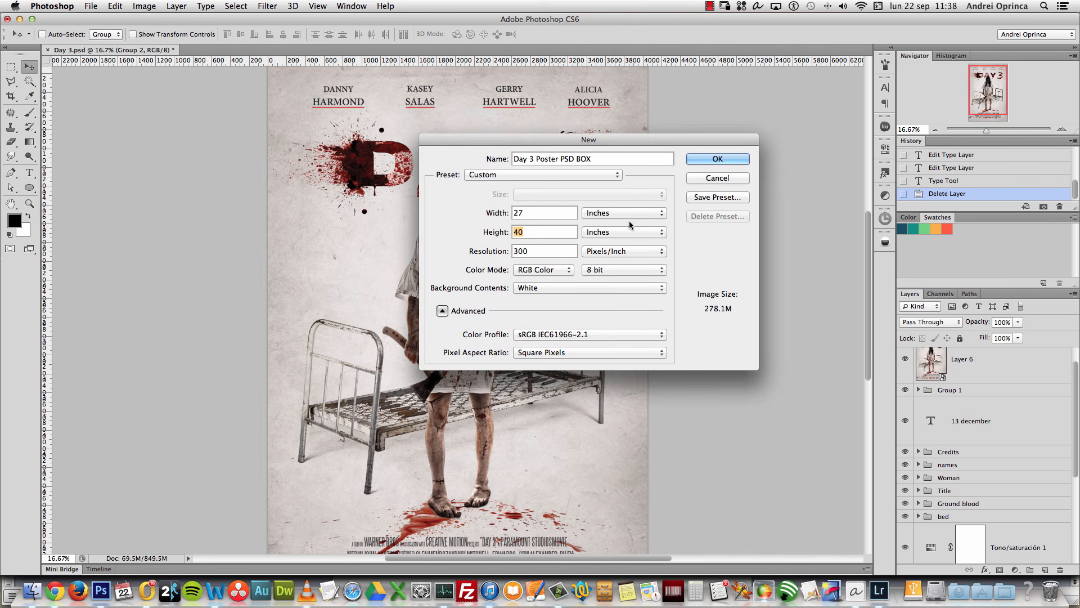
click(717, 161)
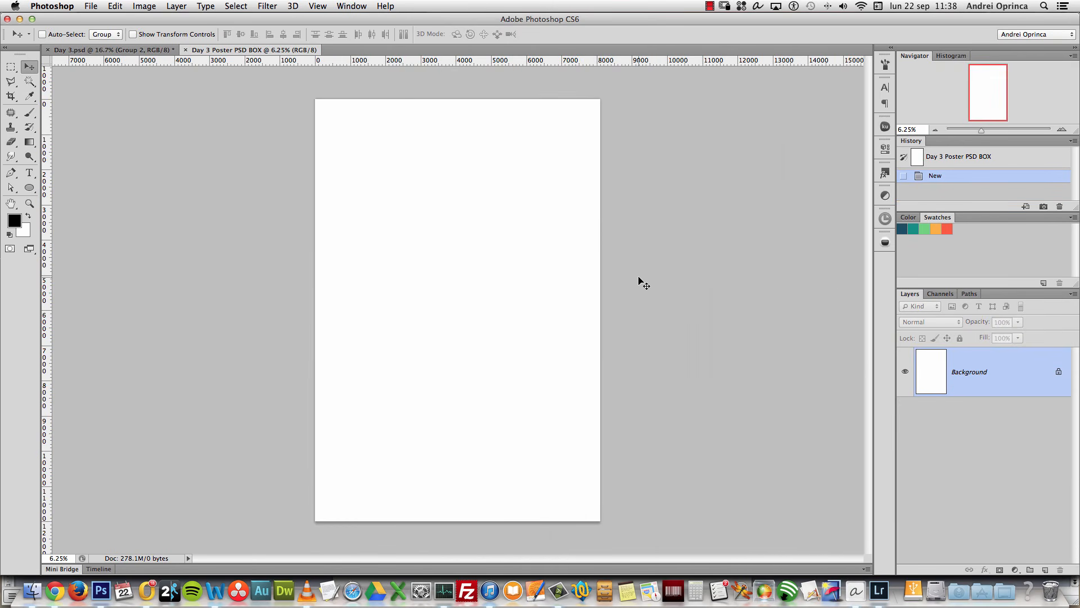
Step: Resize the new document to 6000 pixels tall (4050 wide, proportions constrained), then return to Day 3.psd
key(alt+super+i)
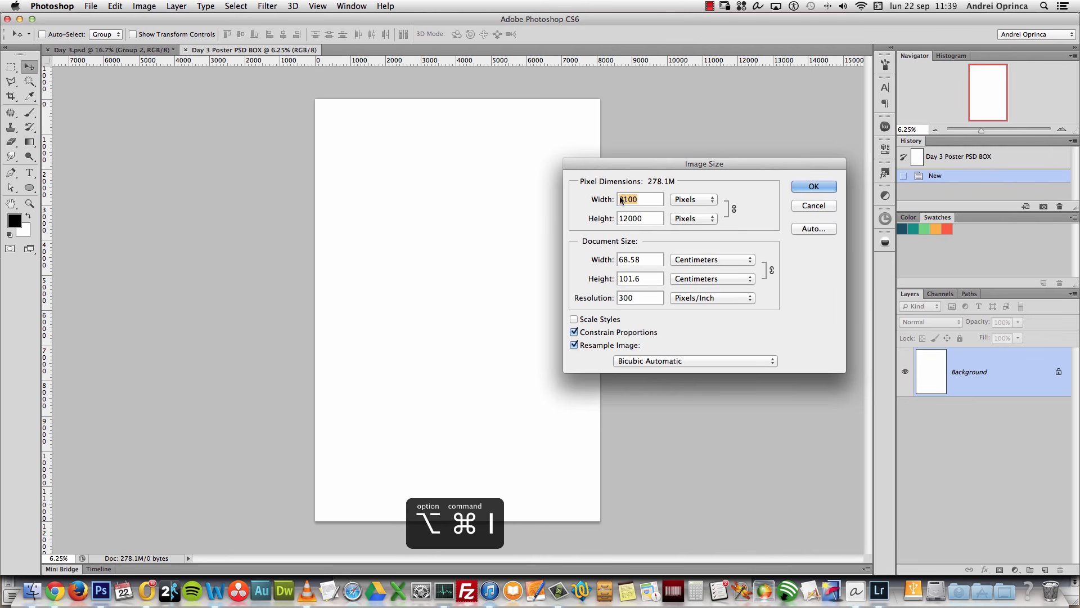
drag(671, 165, 663, 149)
key(Tab)
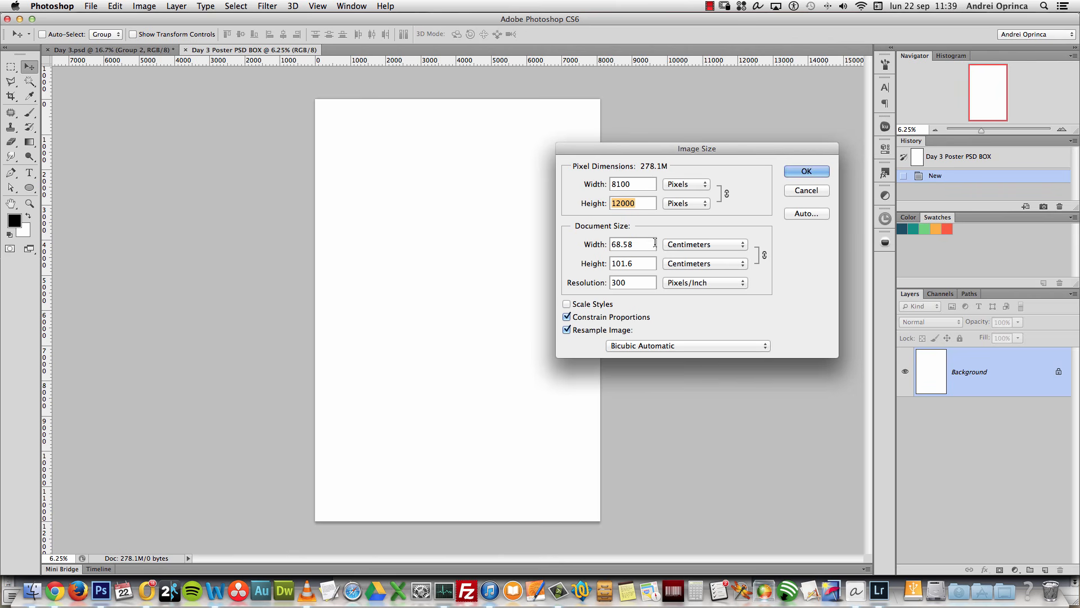
click(642, 263)
click(634, 284)
click(634, 263)
click(638, 244)
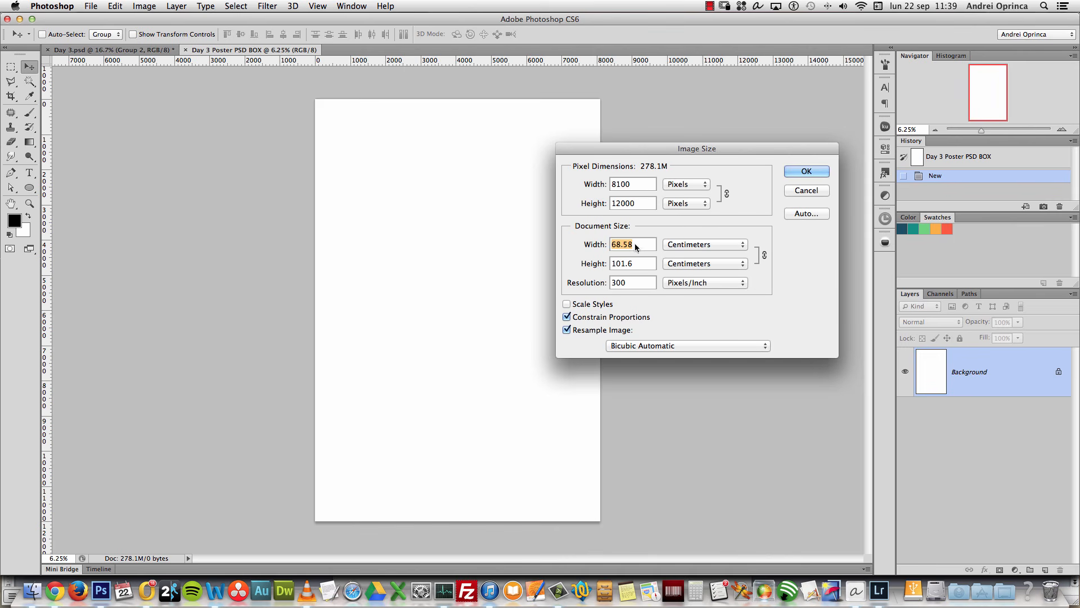
click(631, 204)
text(600)
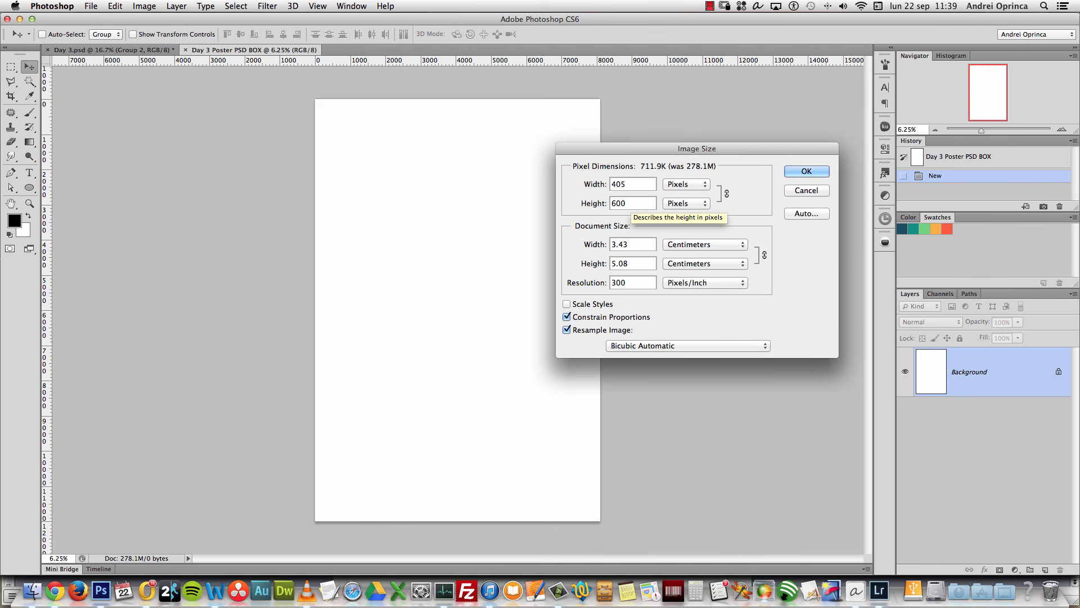
text(0)
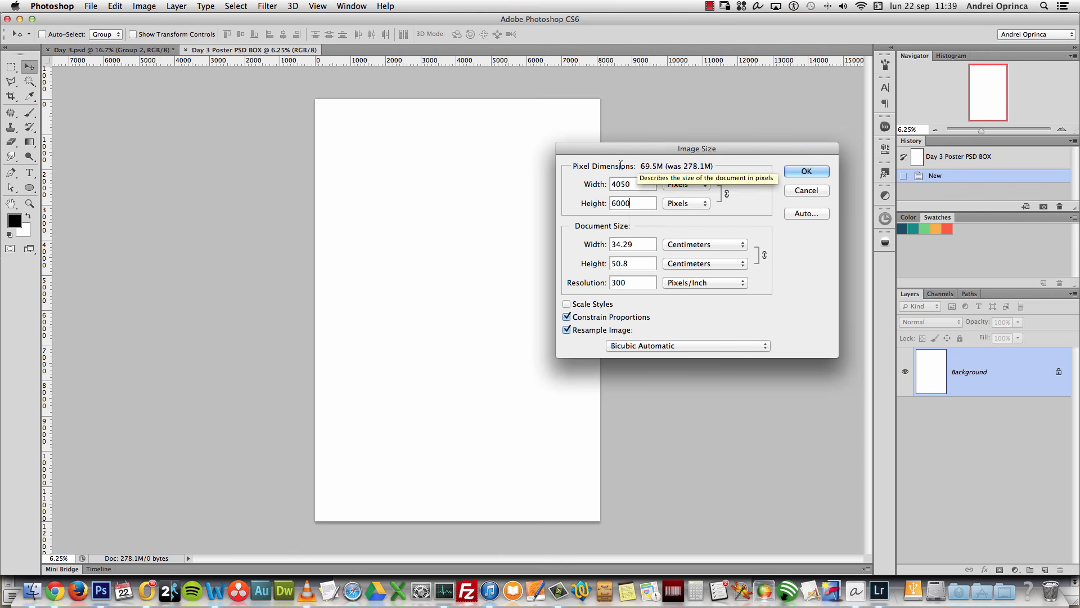
click(624, 184)
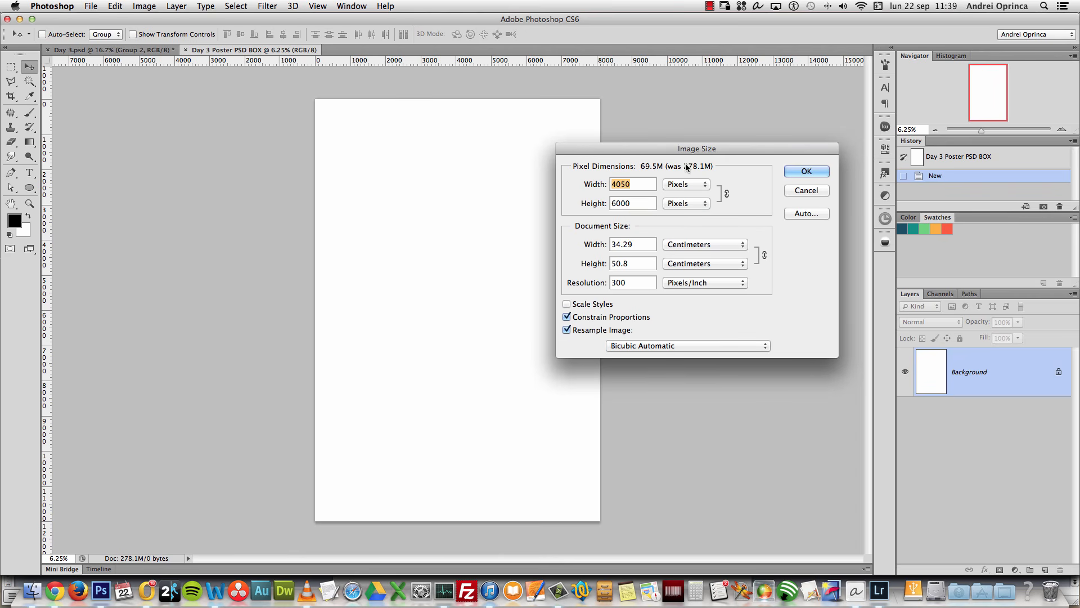
click(804, 172)
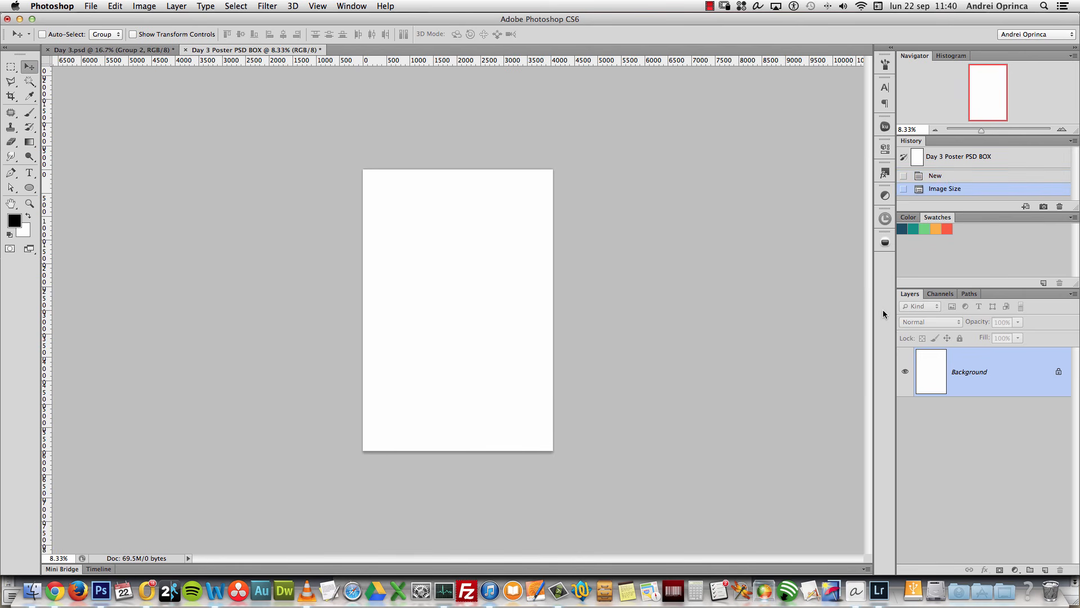
click(126, 50)
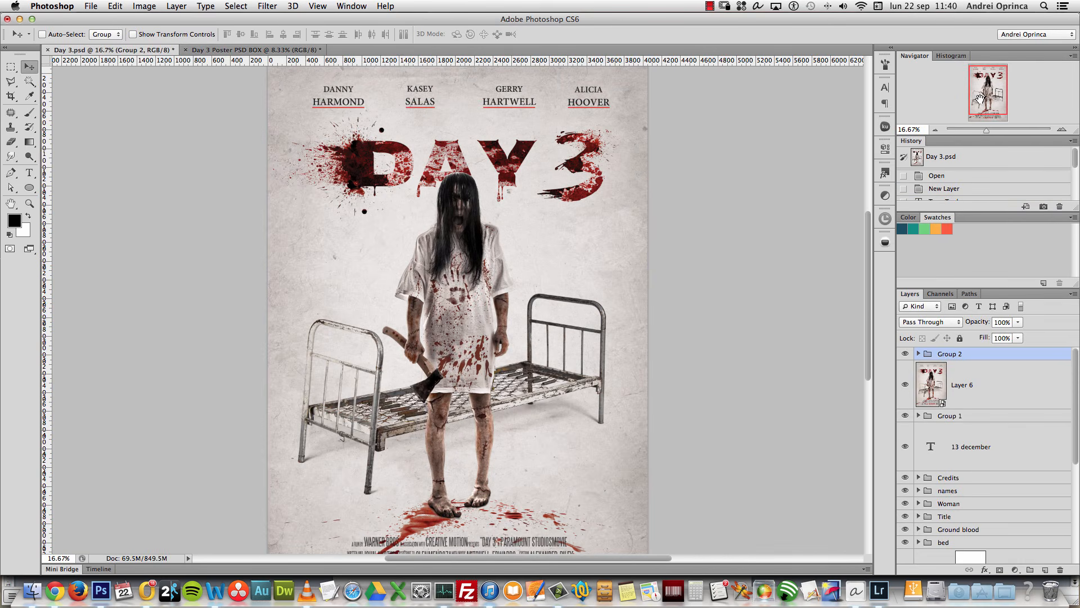
Step: Bring the blank Day 3 Poster PSD BOX document forward and zoom in on its canvas
mouse_move(994, 93)
mouse_down()
mouse_move(986, 80)
mouse_move(989, 105)
mouse_up()
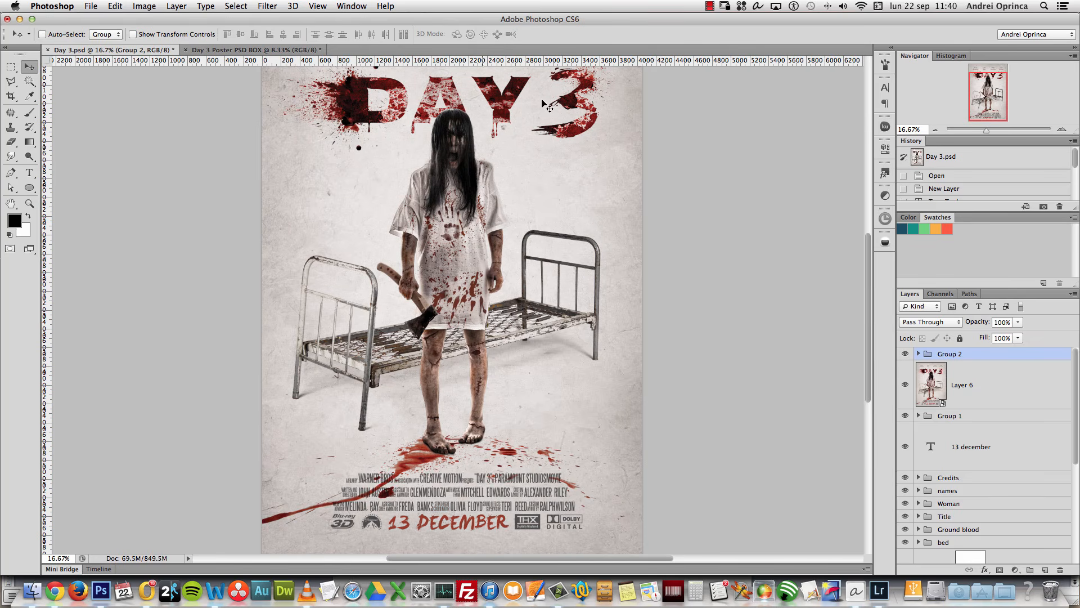
click(287, 50)
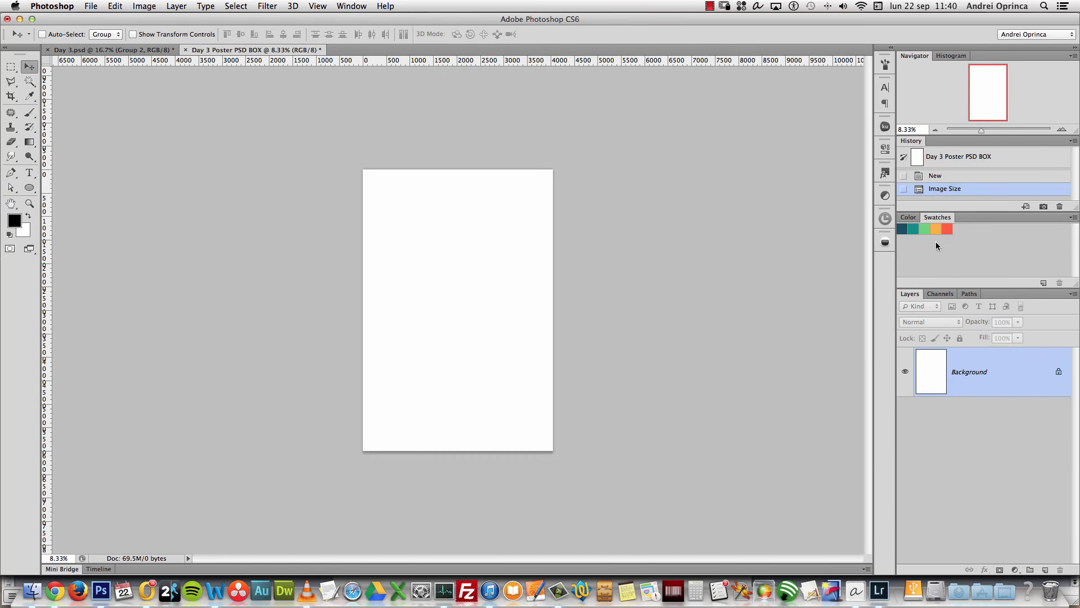
click(1061, 129)
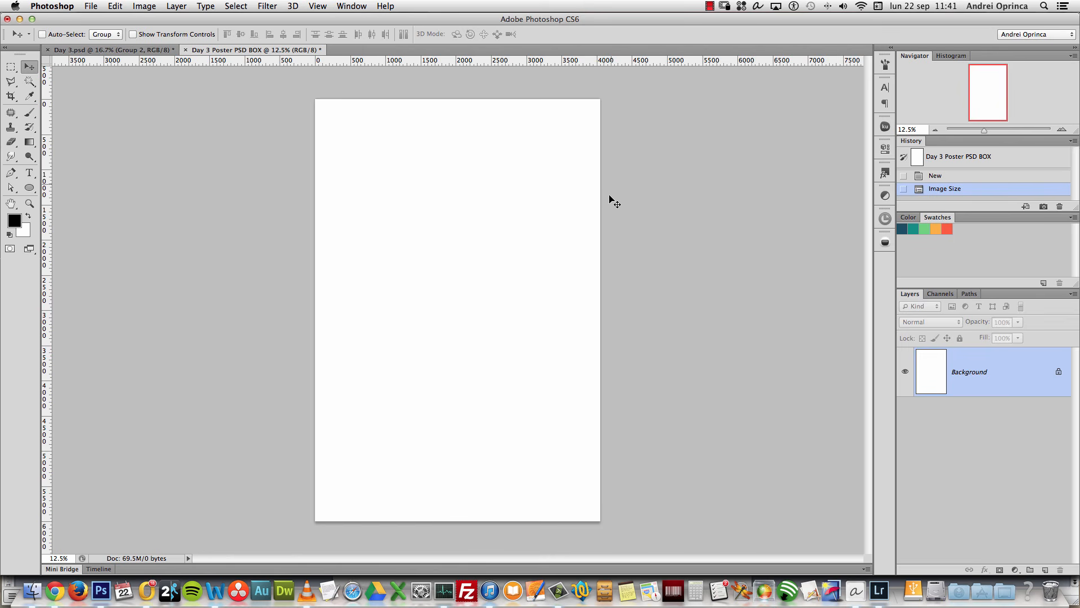
Step: Check the canvas height in millimetres in the Image Size settings
click(318, 6)
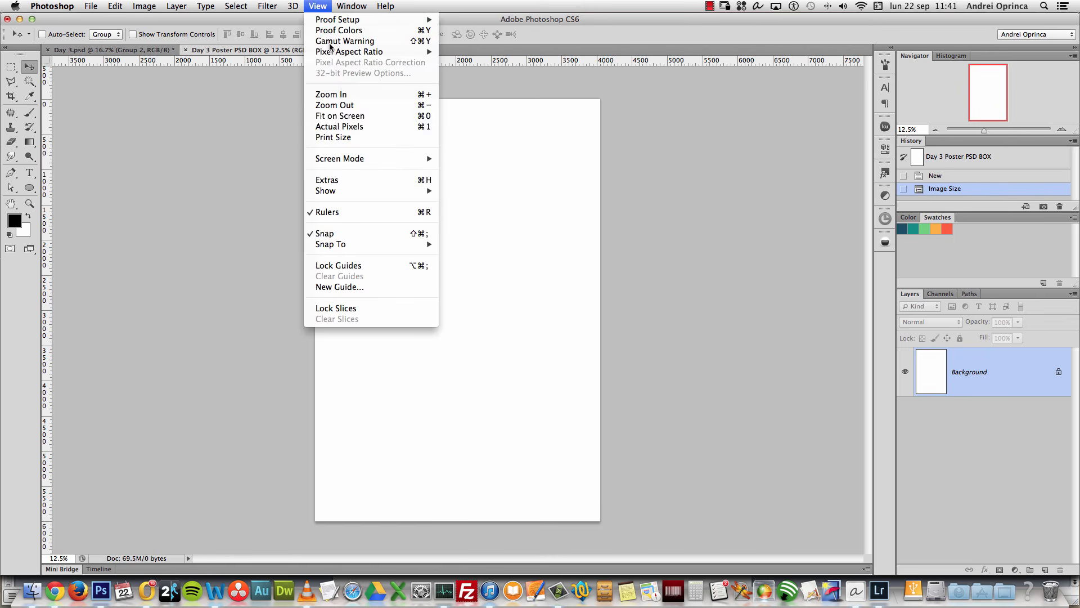
click(362, 287)
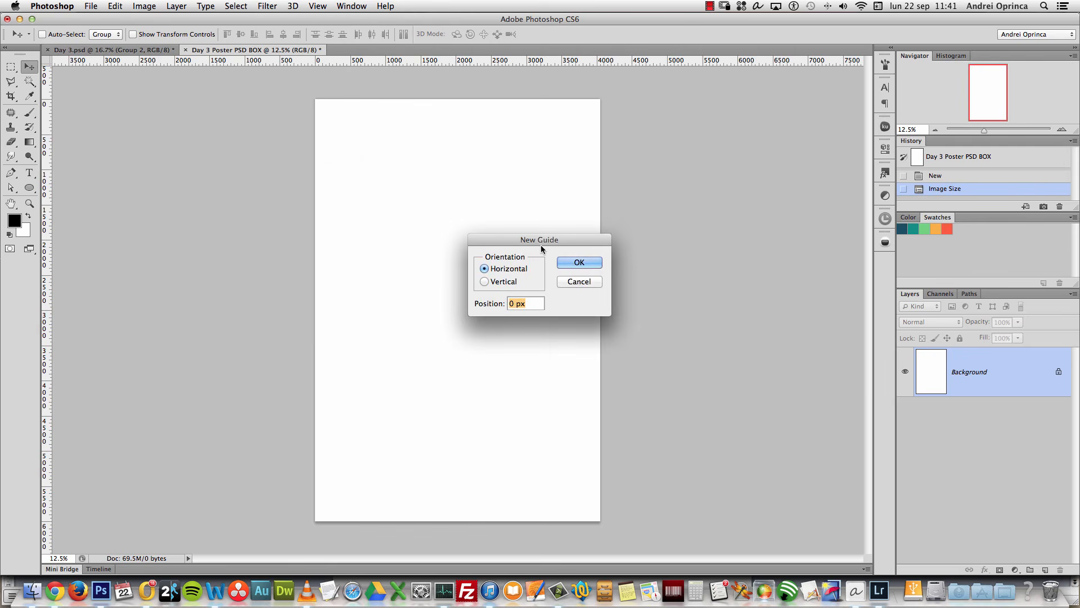
click(577, 281)
key(alt+super+i)
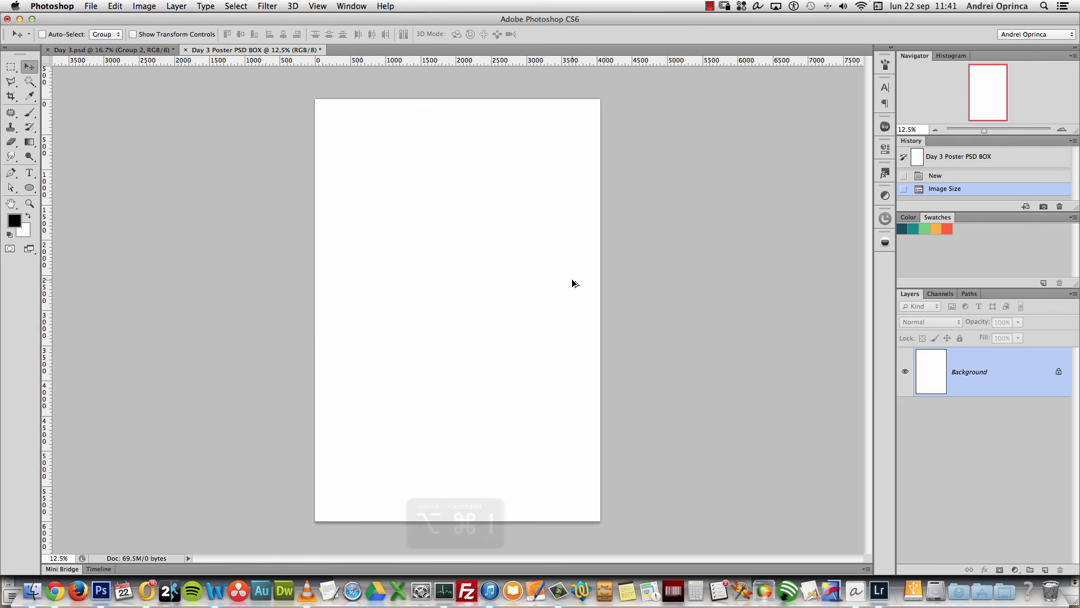
click(697, 245)
click(692, 256)
double_click(622, 268)
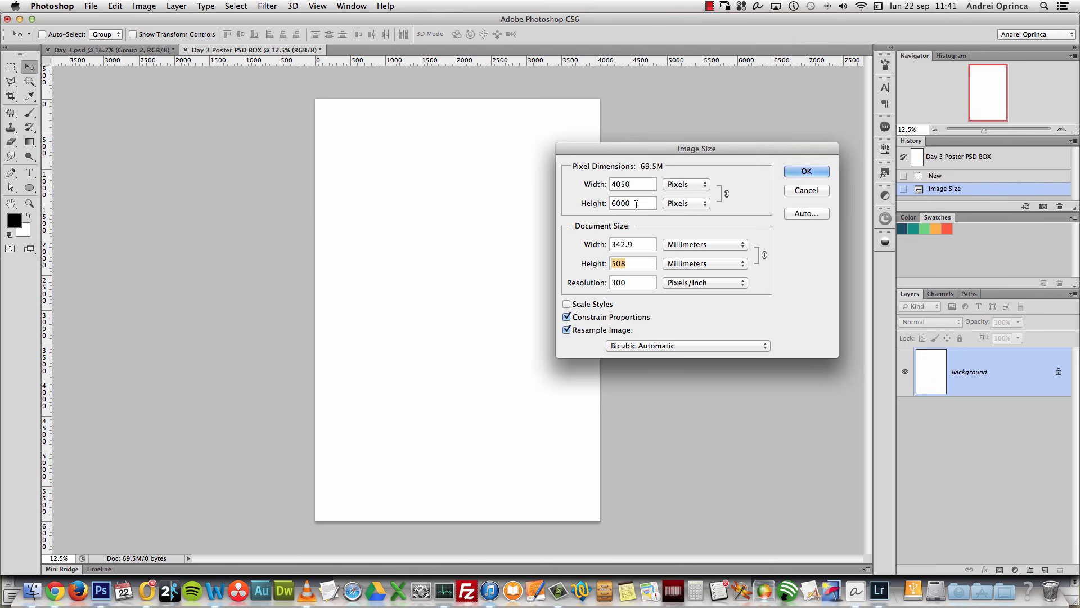
click(807, 190)
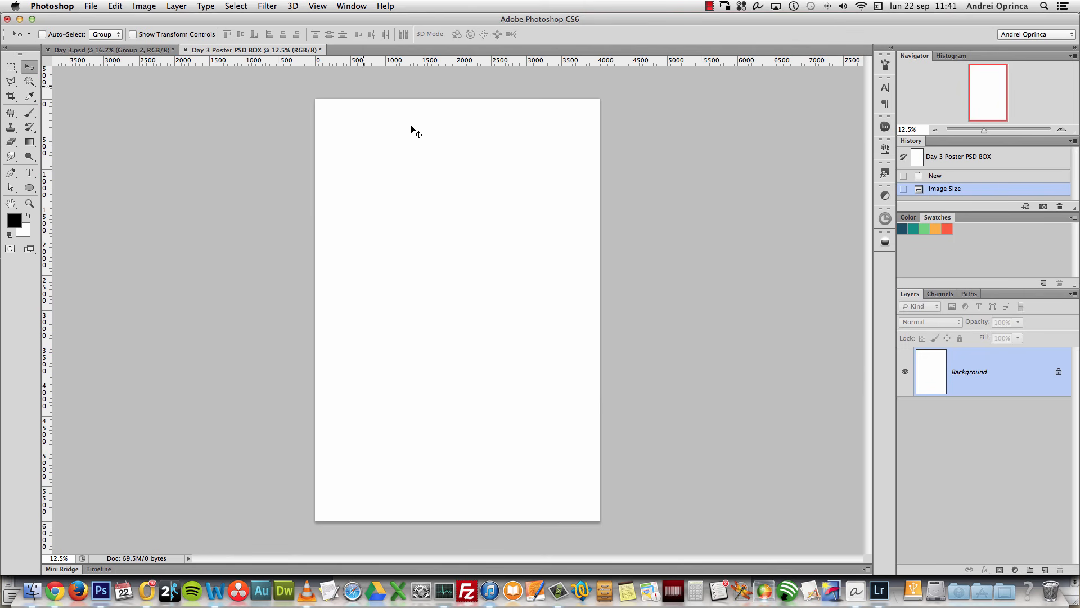
Step: Add horizontal guides at 5 mm and 503 mm
click(318, 6)
click(358, 286)
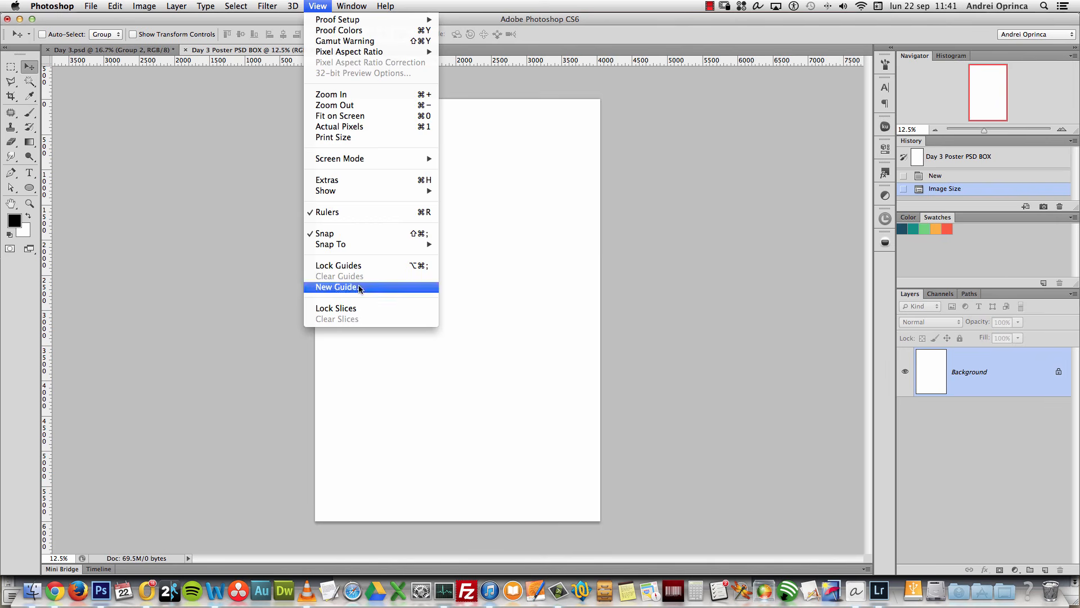
text(5)
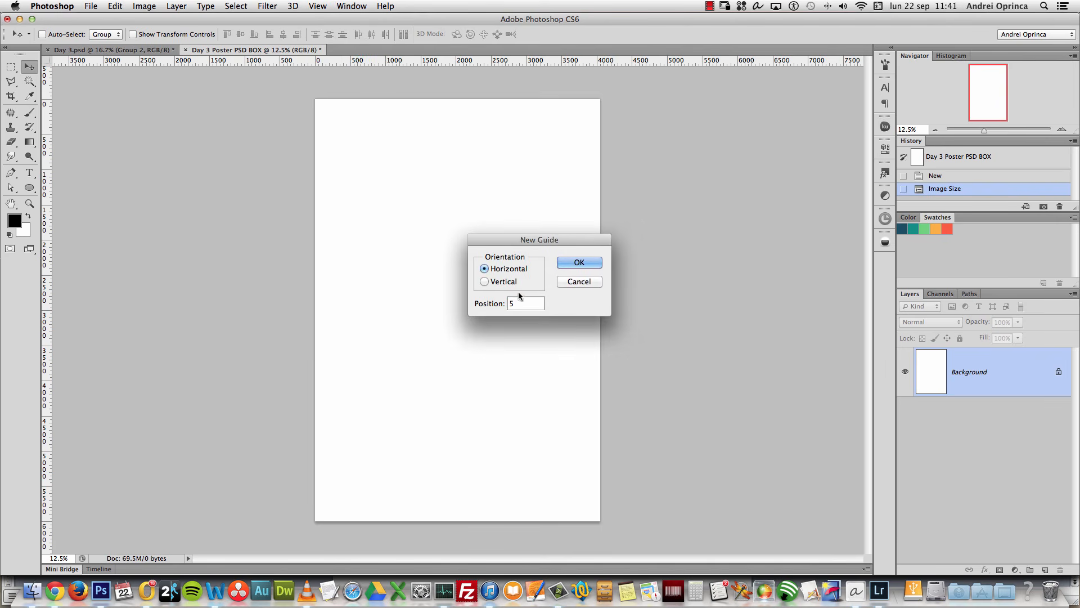
text(mm)
click(582, 262)
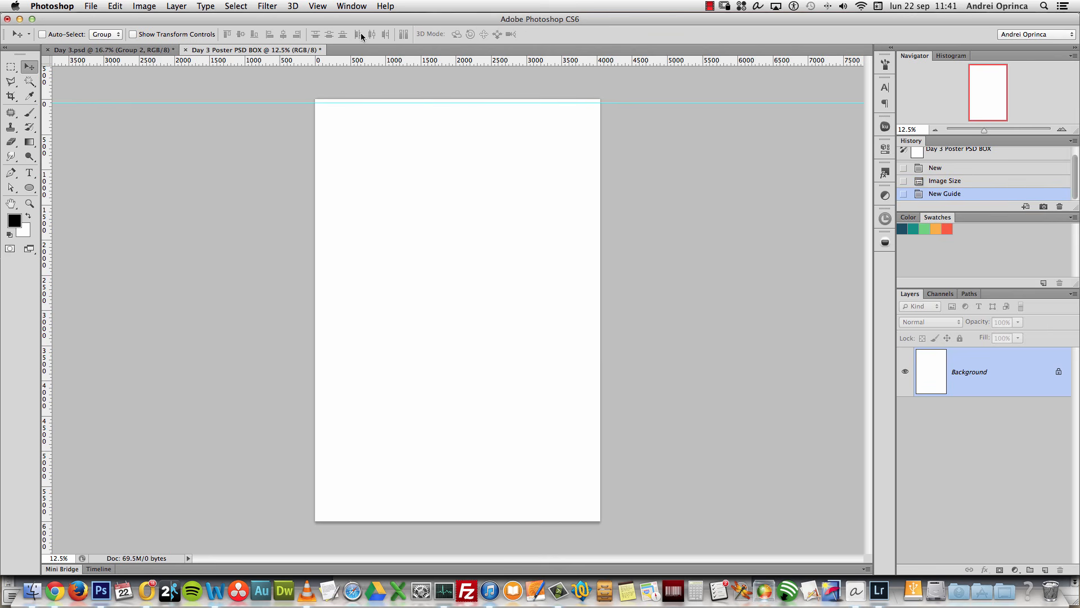
click(318, 7)
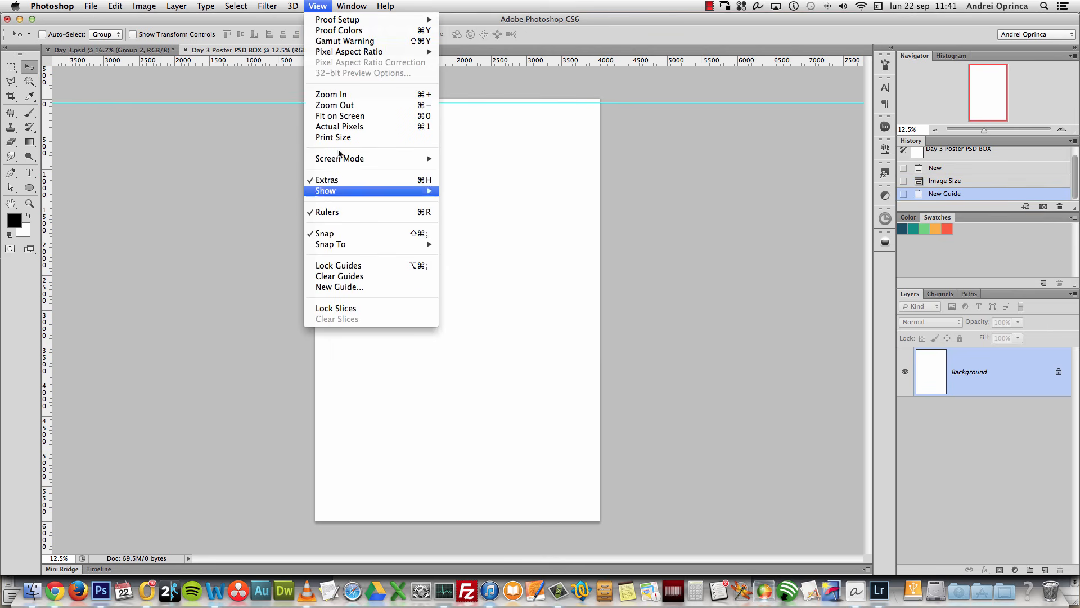
click(358, 288)
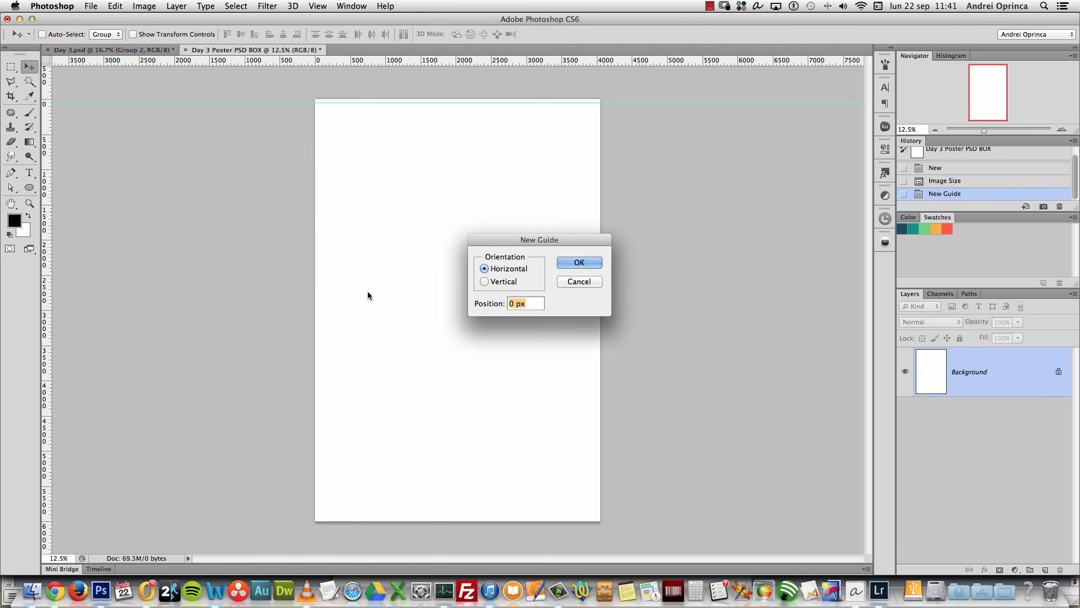
text(503mm)
double_click(531, 305)
click(585, 263)
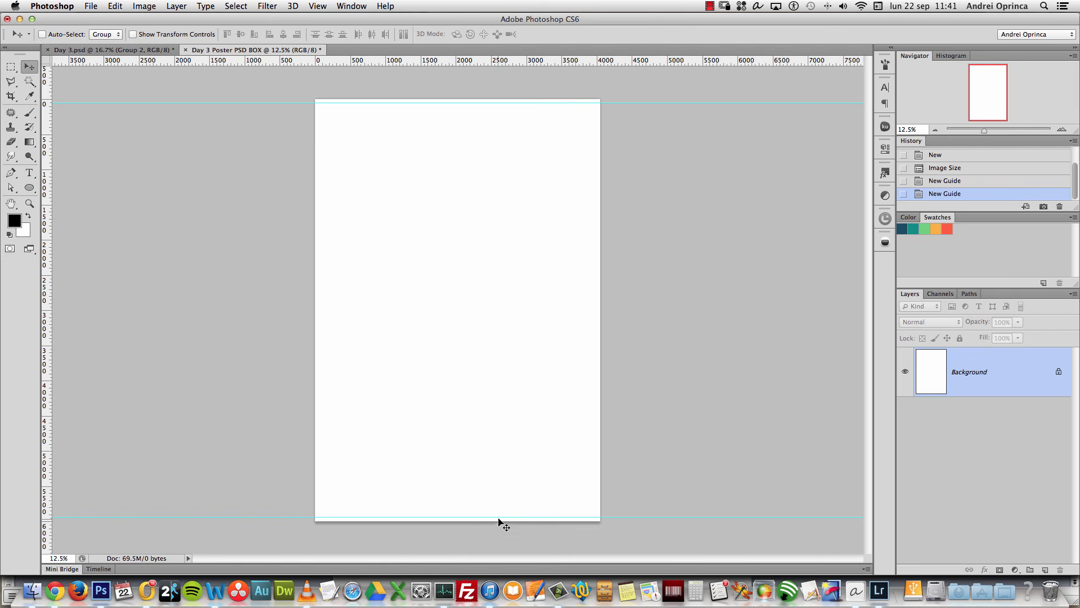
Step: Add a vertical guide at 5 mm from the left edge
click(316, 7)
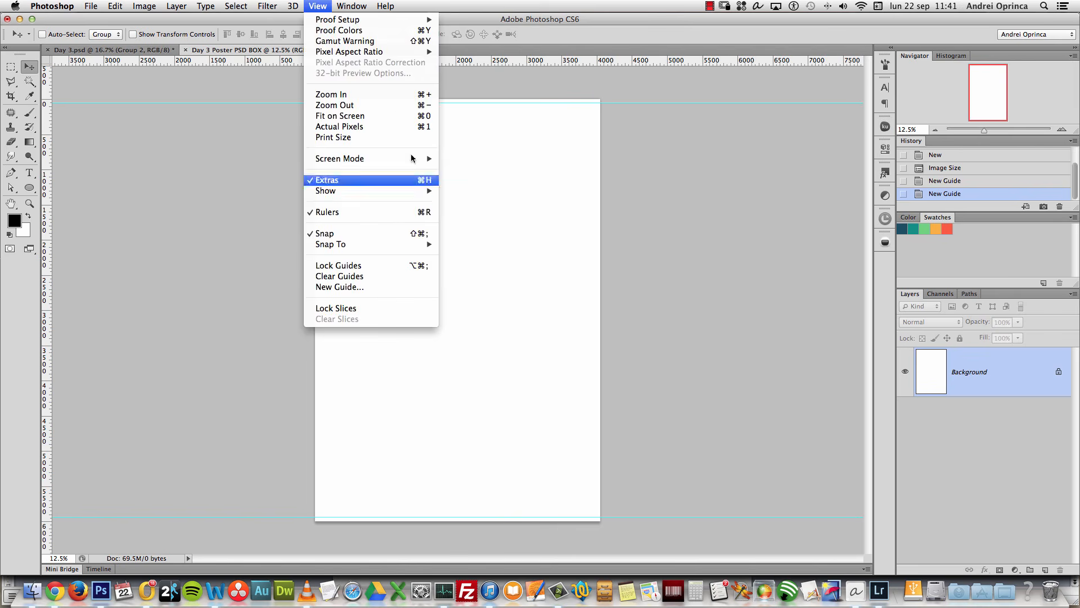
click(396, 287)
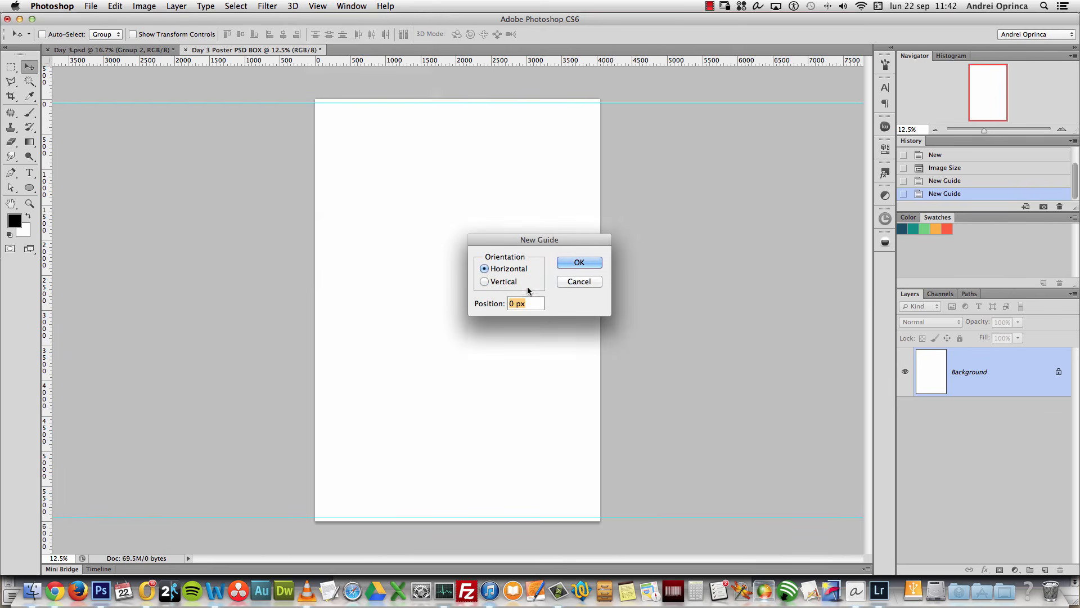
click(494, 283)
text(5mm)
click(589, 264)
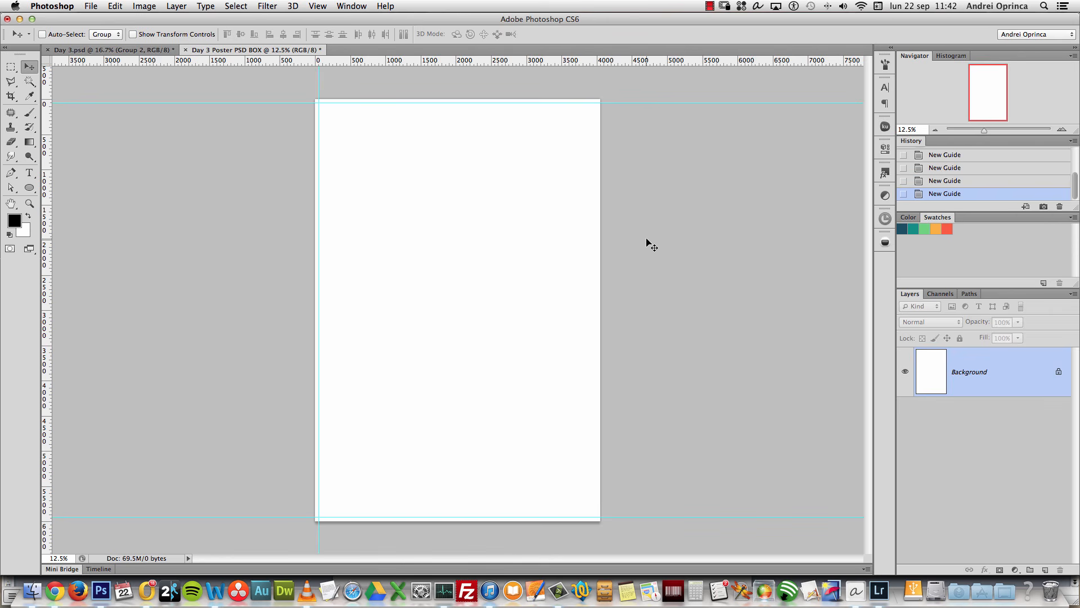
key(alt+super+i)
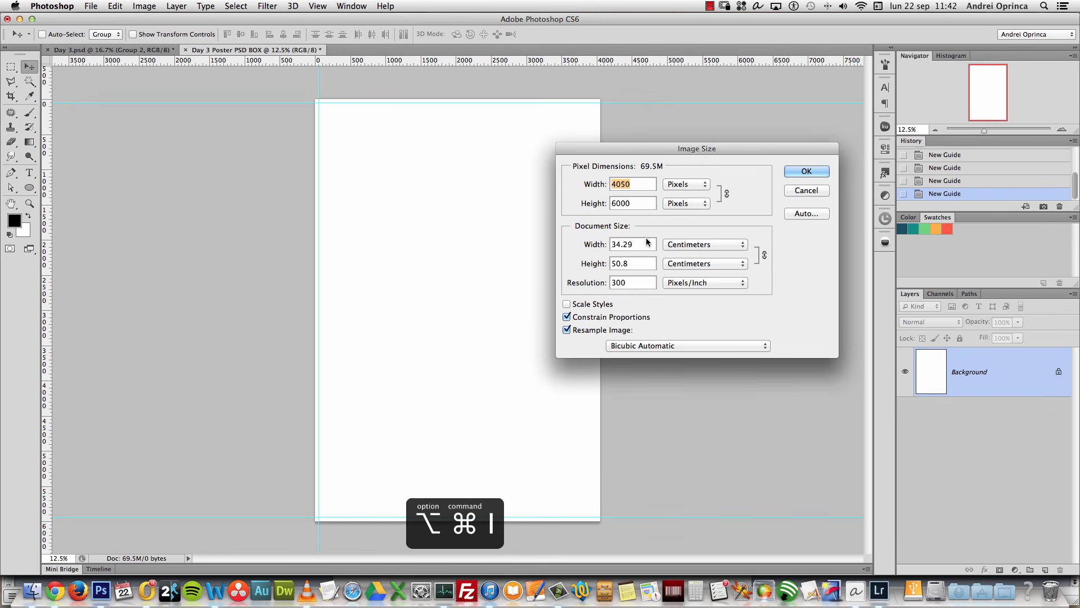
click(638, 243)
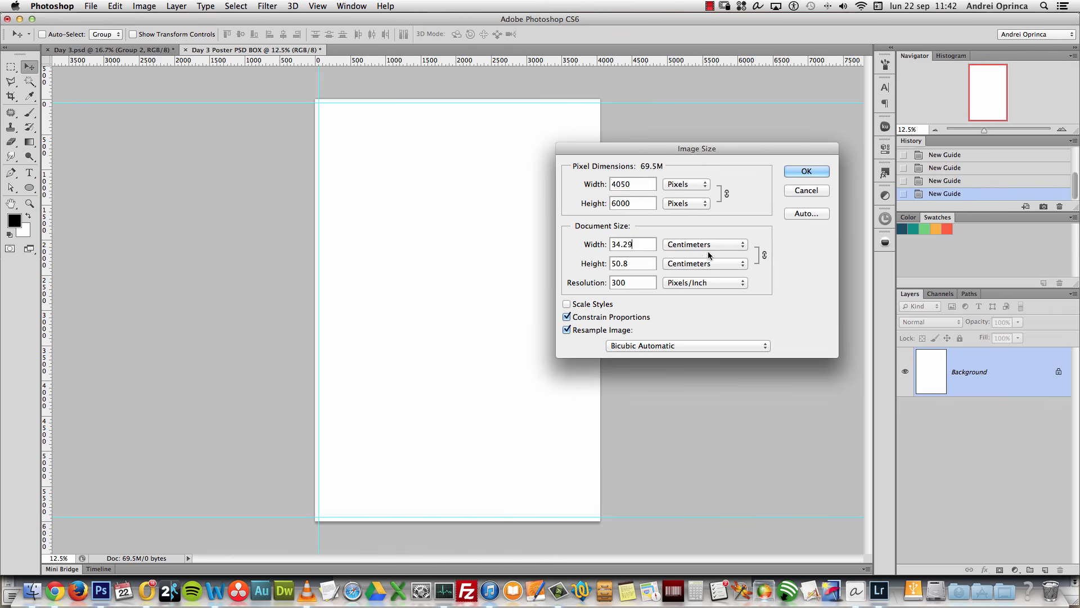
click(703, 247)
click(702, 255)
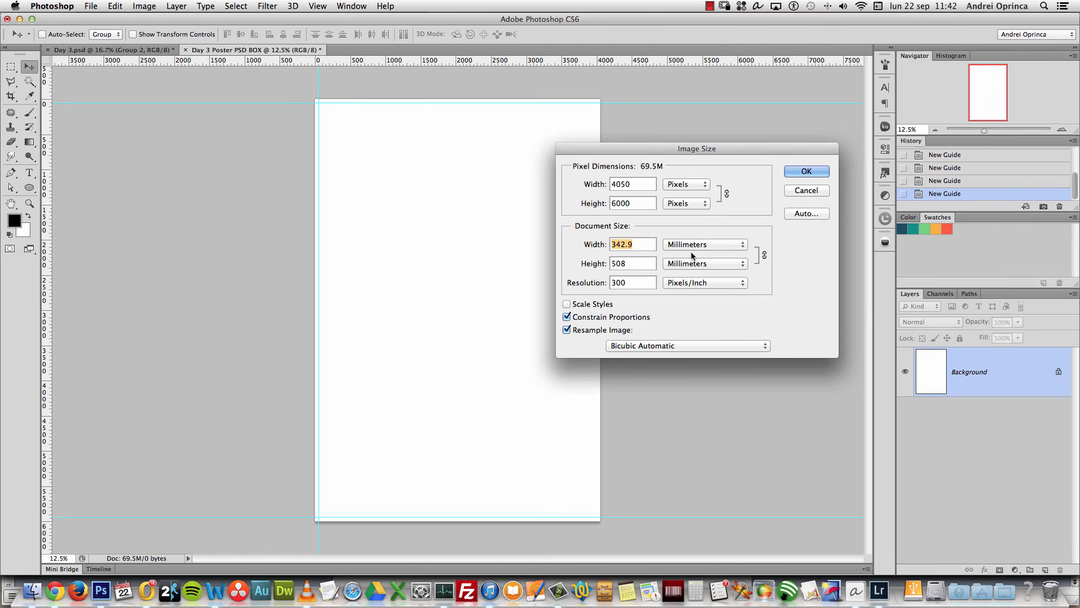
click(809, 193)
click(317, 6)
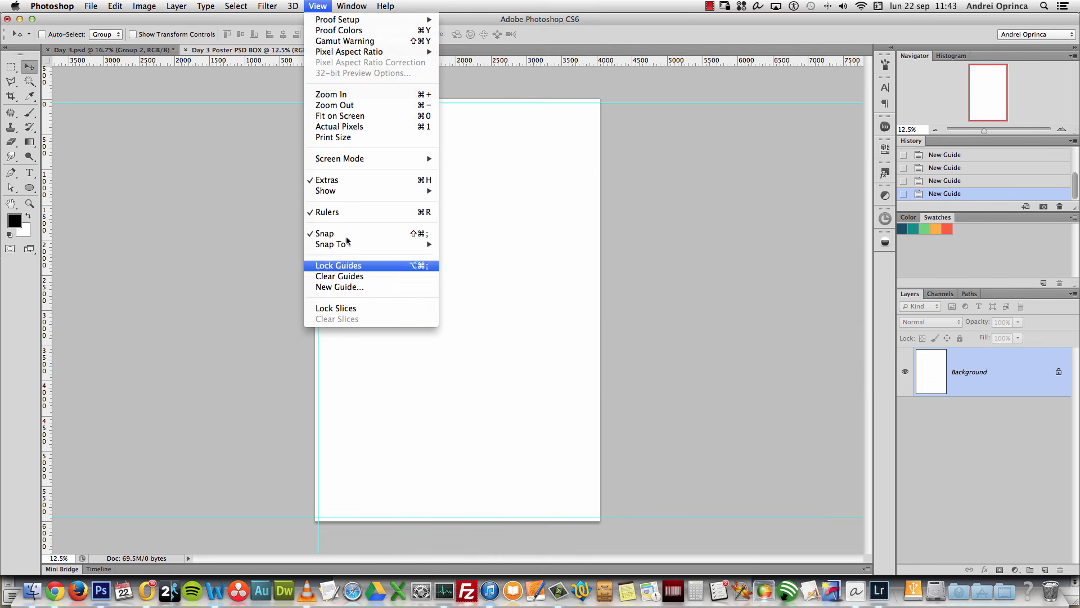
Step: Add vertical guides at 338 mm near the right edge and at 500 down the page centre
click(351, 287)
text(3)
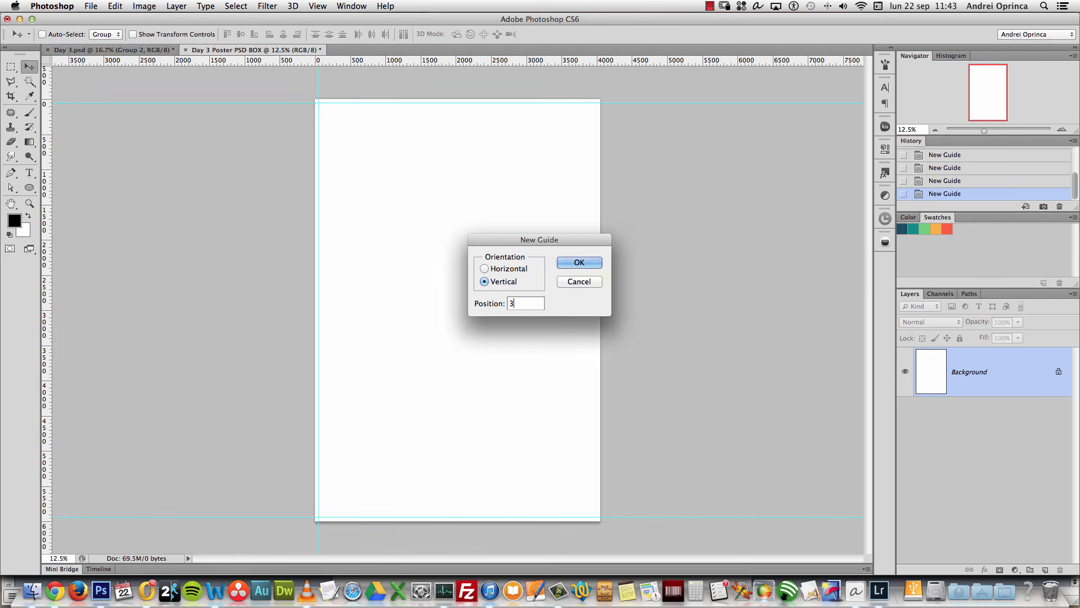
text(38mm)
click(578, 263)
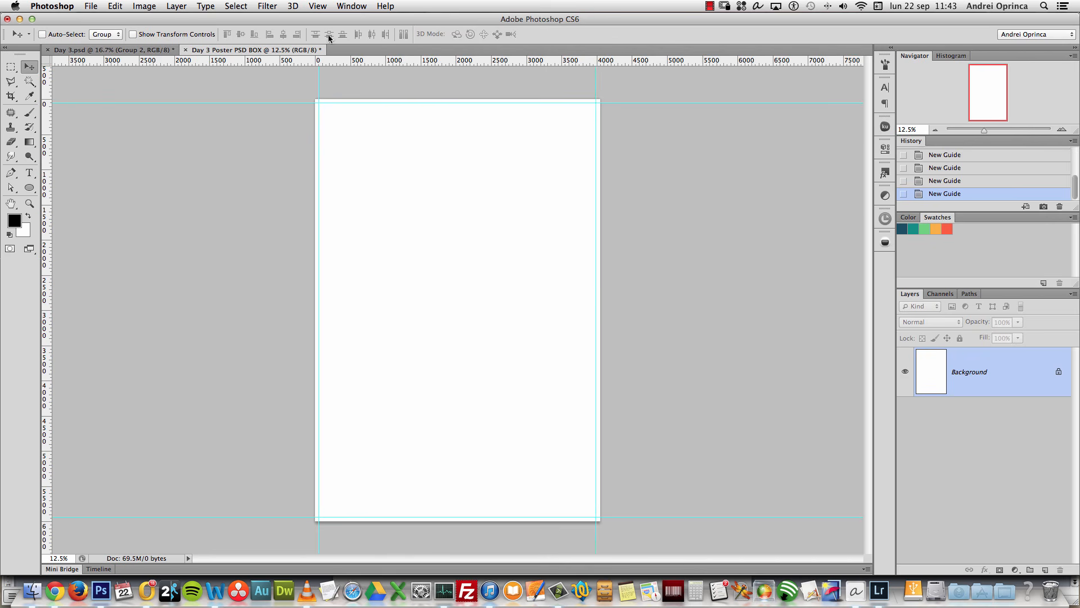
click(317, 5)
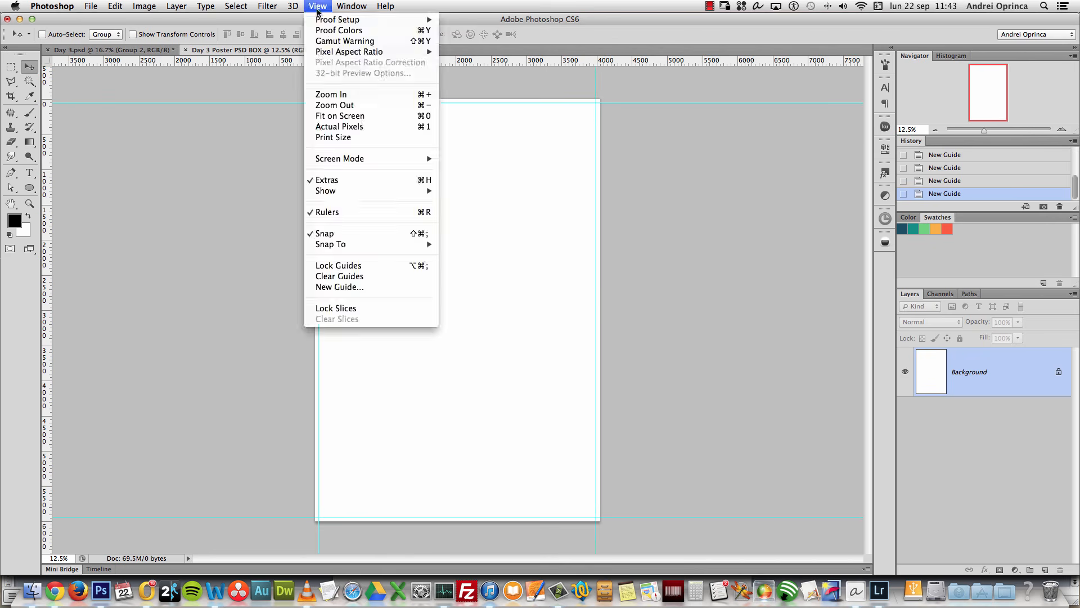
click(355, 288)
text(500)
click(580, 263)
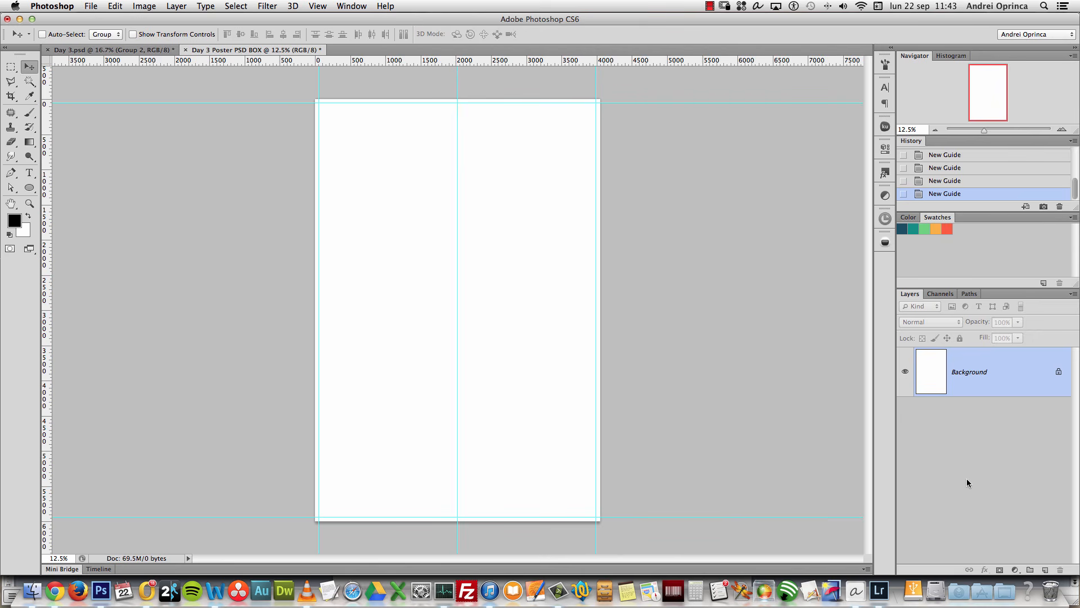
Step: Add a Gradient Fill layer using a light grey-to-white gradient
click(1016, 569)
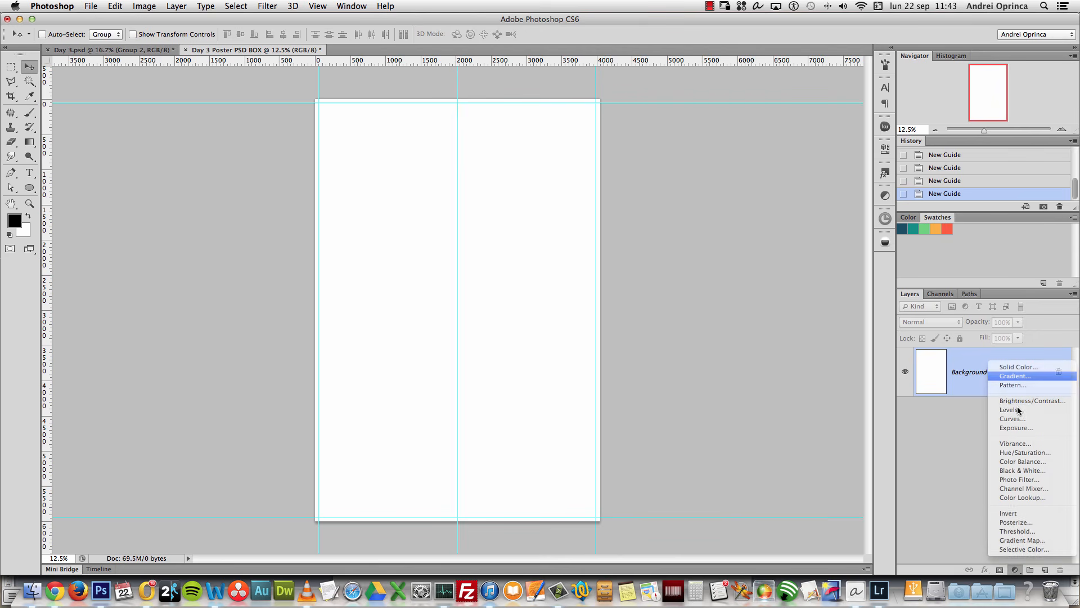
click(1015, 376)
click(733, 187)
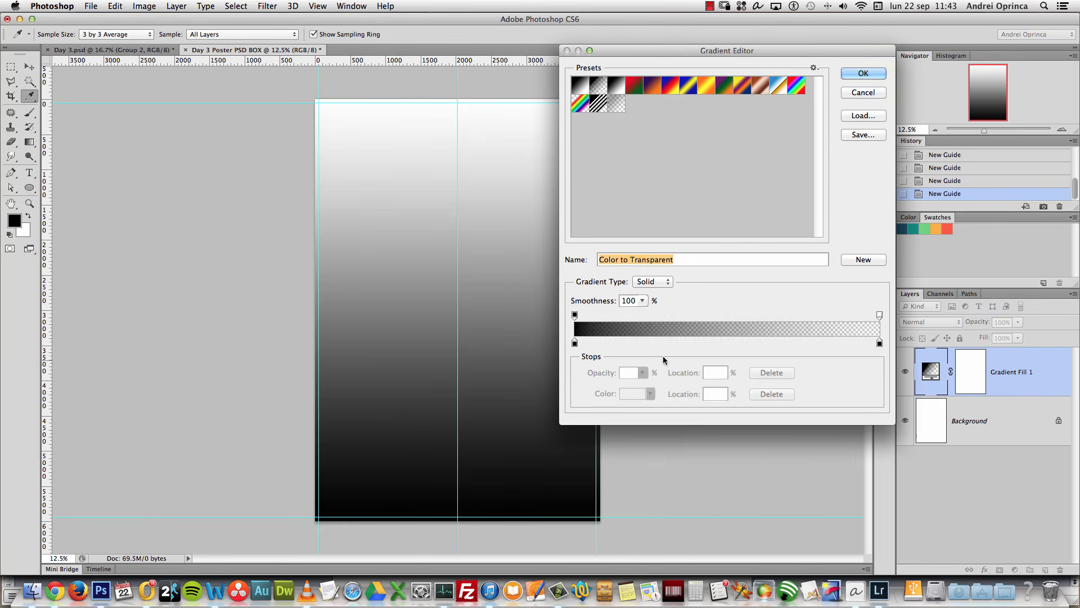
click(616, 86)
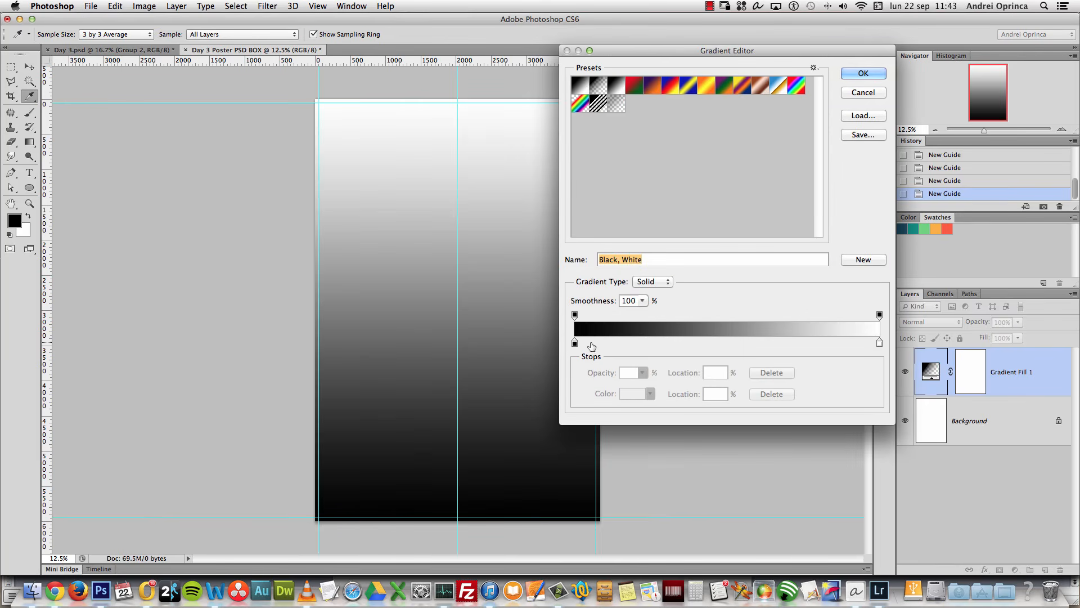
click(574, 343)
click(632, 393)
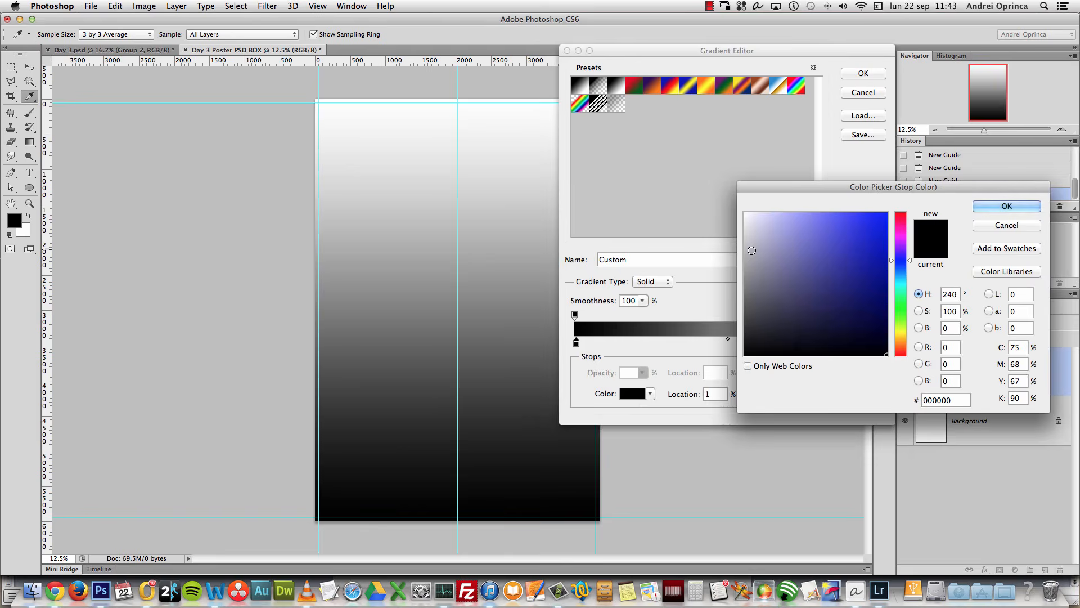
click(752, 250)
click(1007, 206)
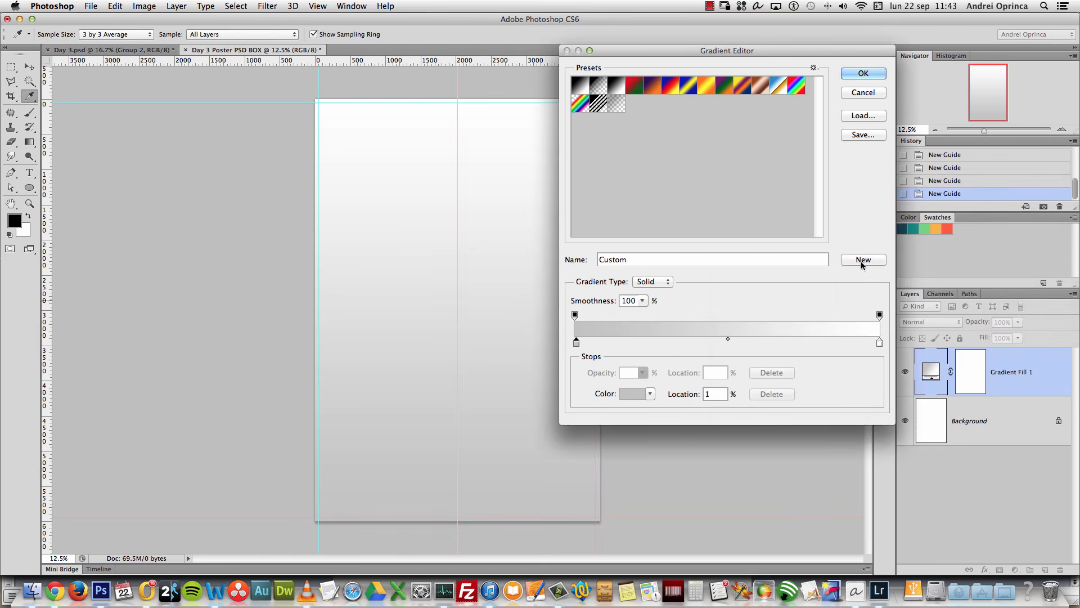
drag(577, 342, 568, 343)
click(861, 74)
Step: Make the gradient radial and reversed, with its bright centre raised slightly
click(747, 204)
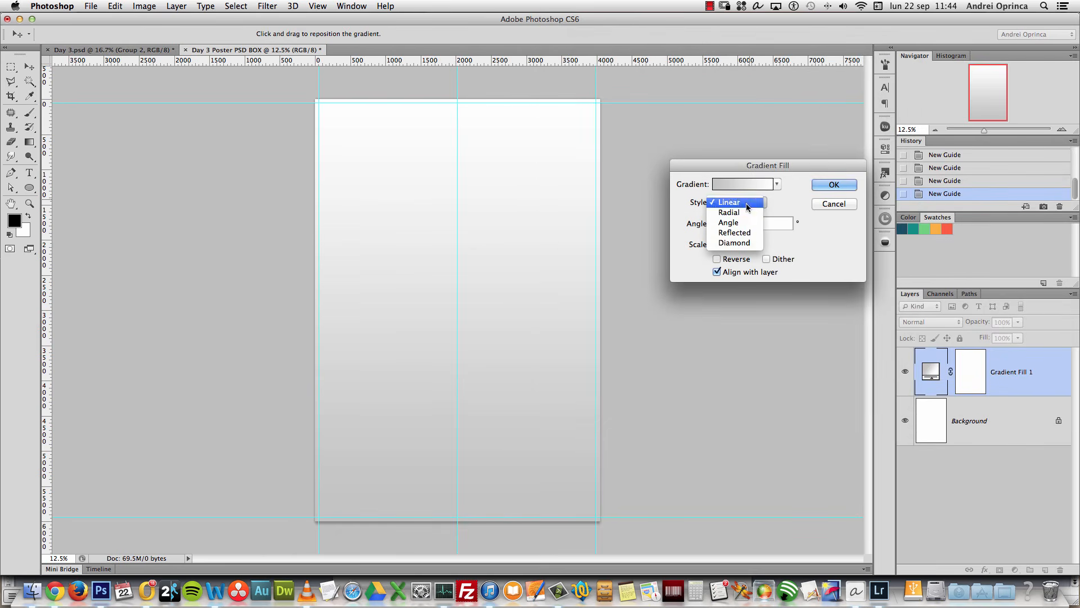
click(742, 212)
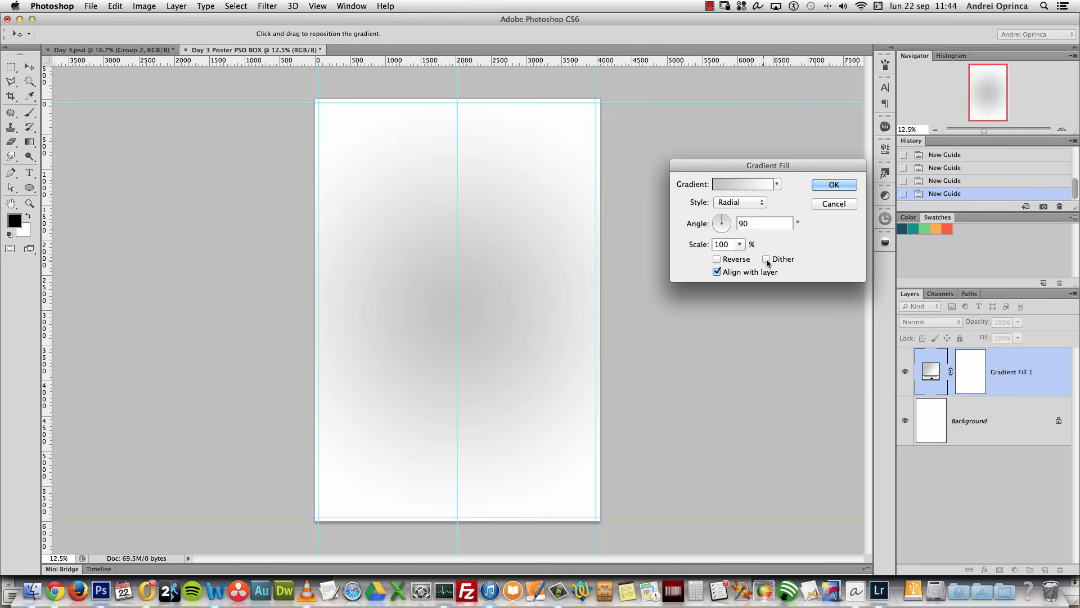
click(717, 259)
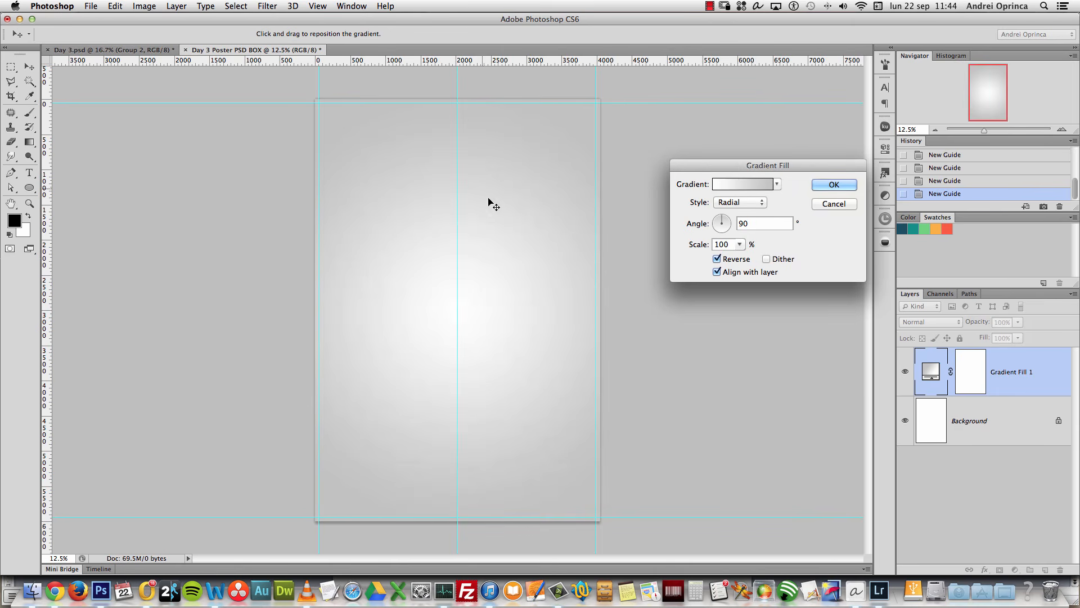
drag(500, 291, 499, 276)
click(826, 185)
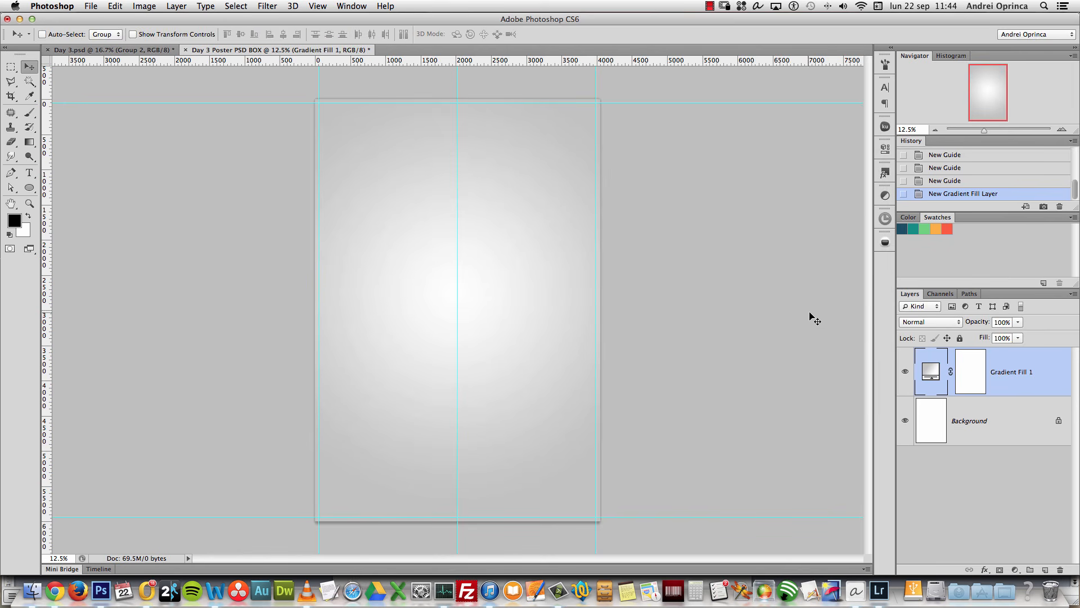
Step: Change the gradient's white stop to light grey f0f0f0 and delete the Background layer
double_click(935, 376)
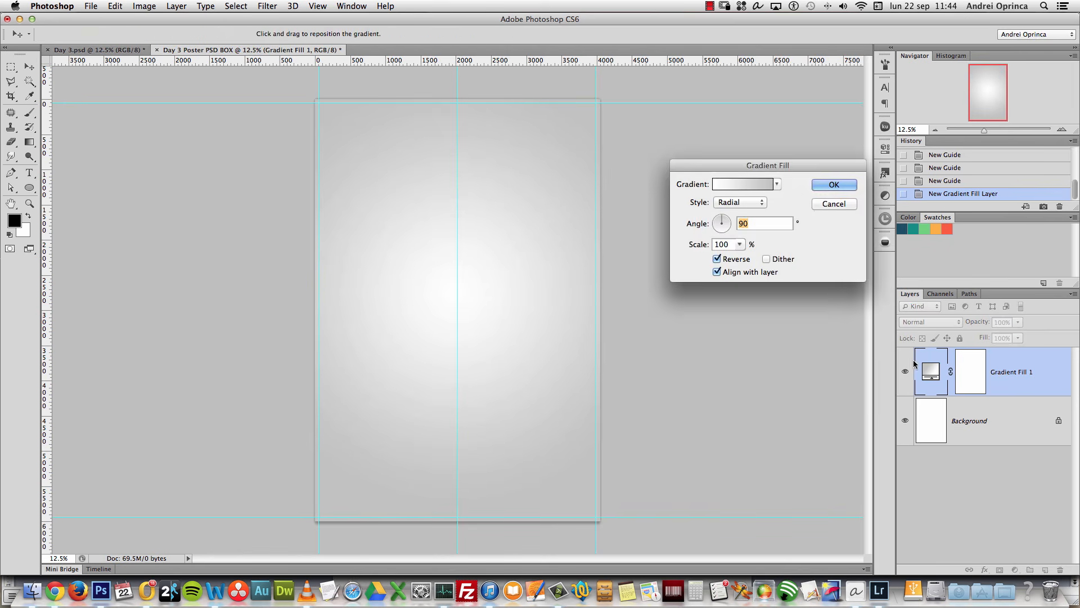
click(753, 182)
click(879, 341)
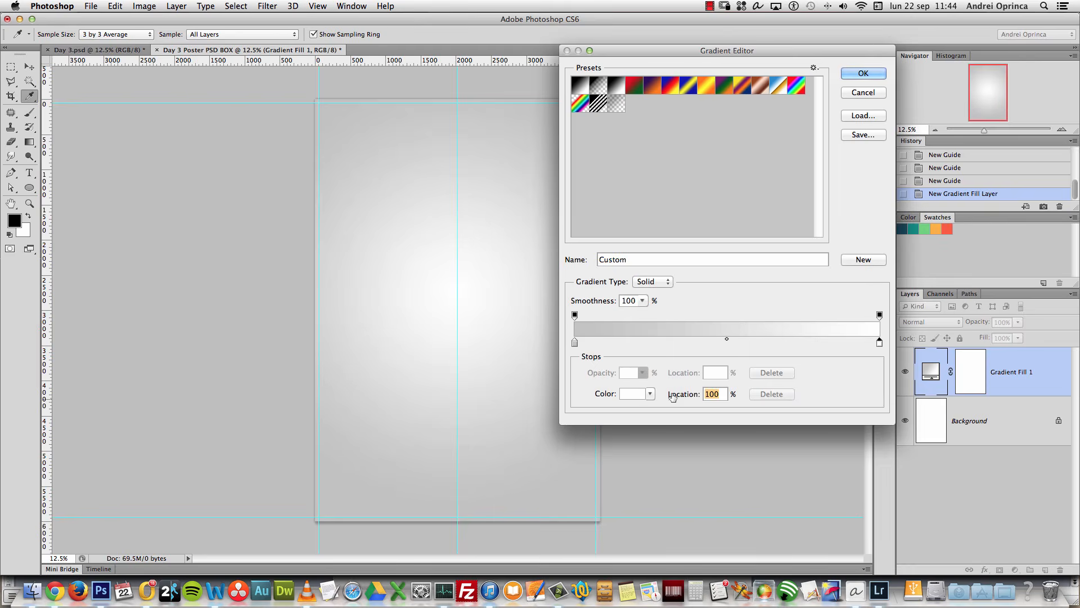
click(632, 393)
drag(750, 219, 734, 221)
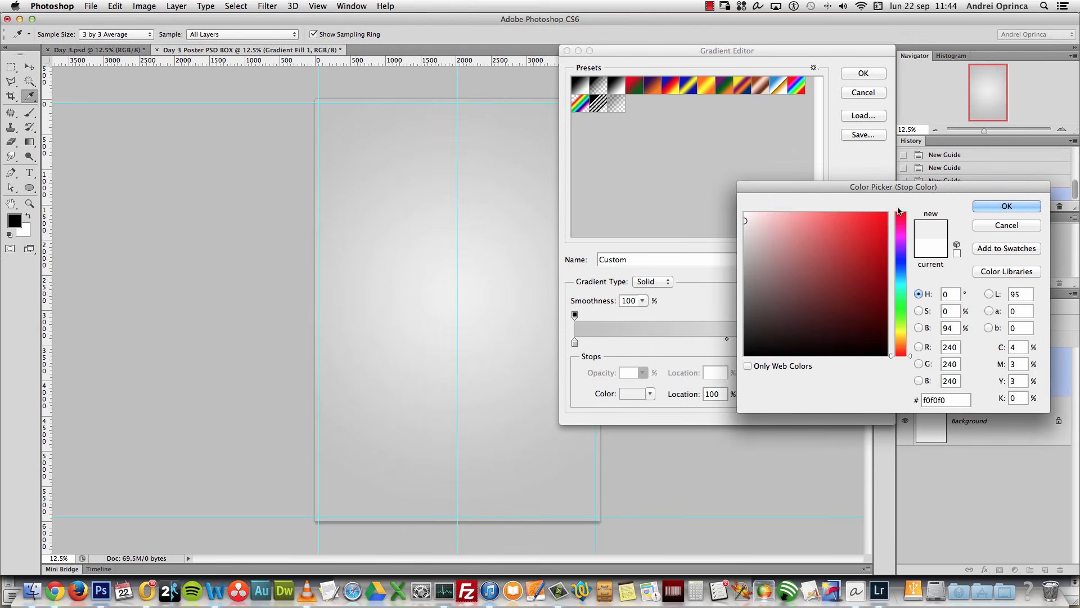
click(1007, 205)
click(876, 75)
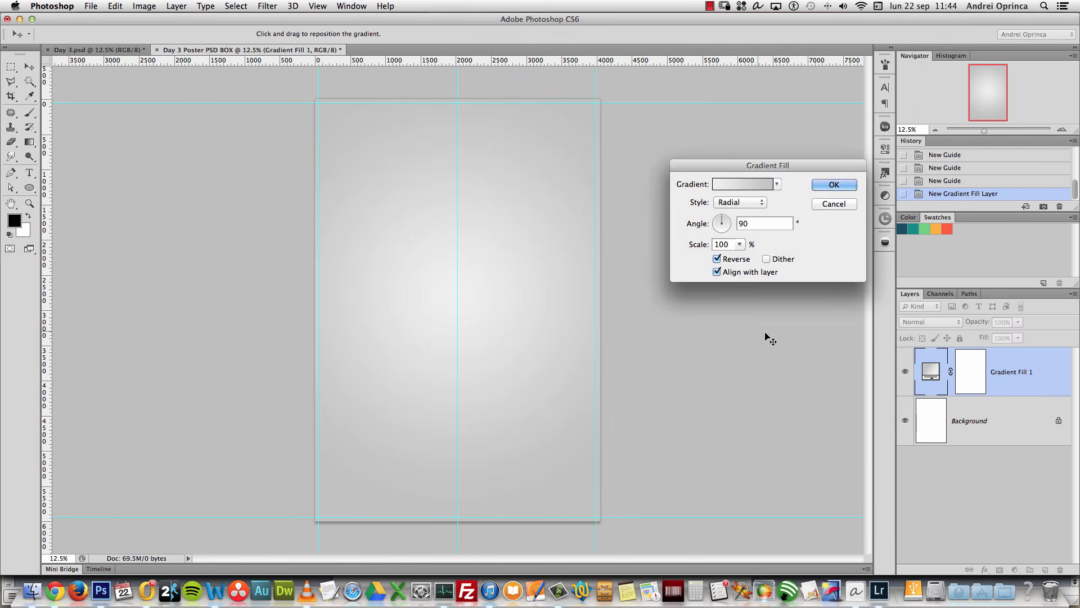
click(833, 184)
drag(1015, 423, 1059, 569)
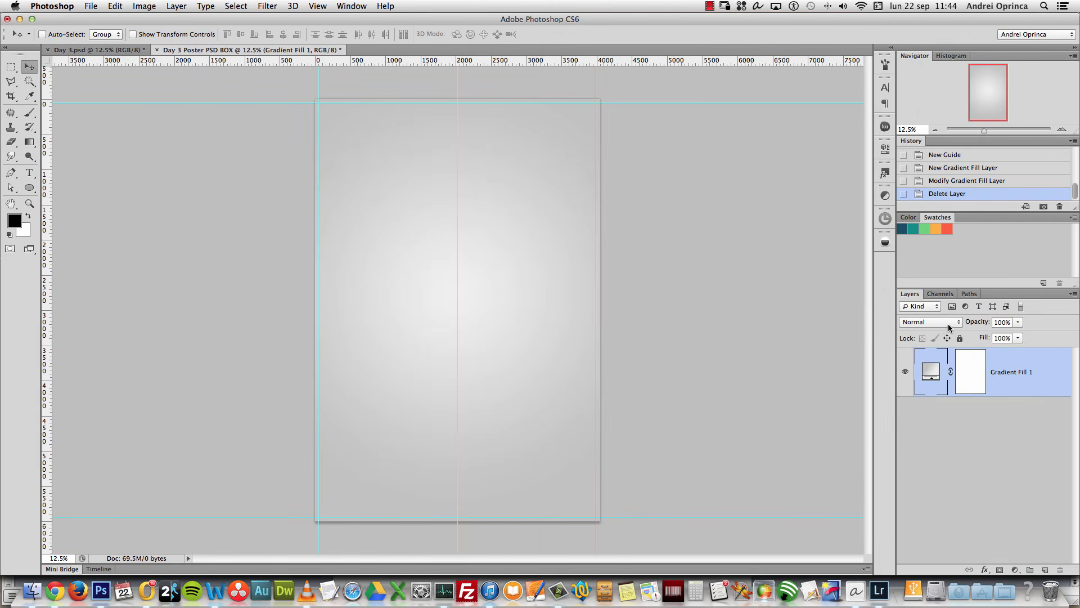
key(super+o)
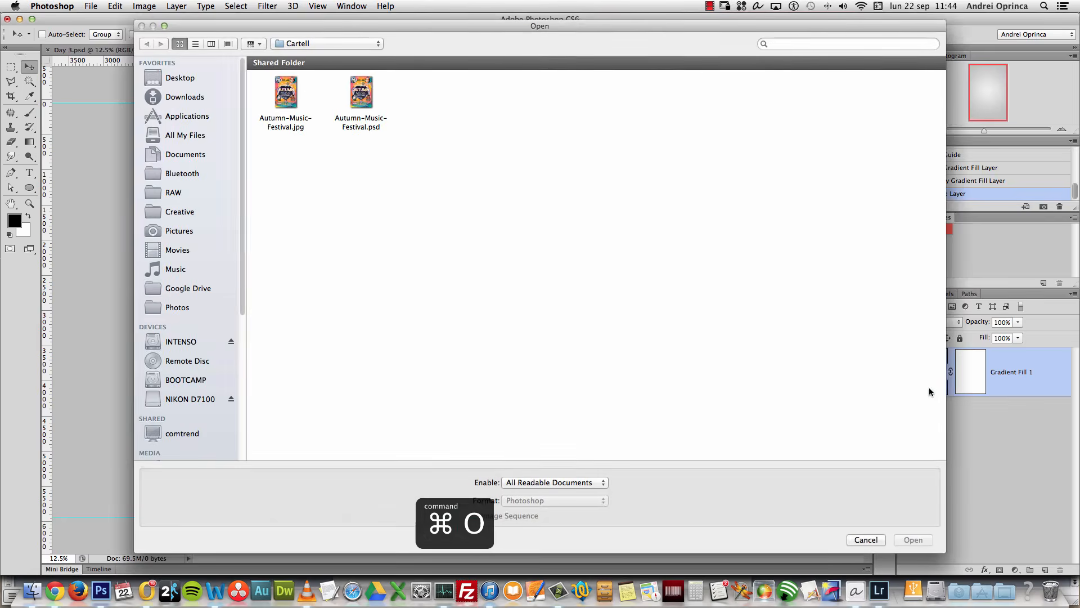
Step: Open the paper texture Depositphotos_37602101_original.jpg from Finder in Adobe Photoshop CS6
key(Escape)
key(super+Tab)
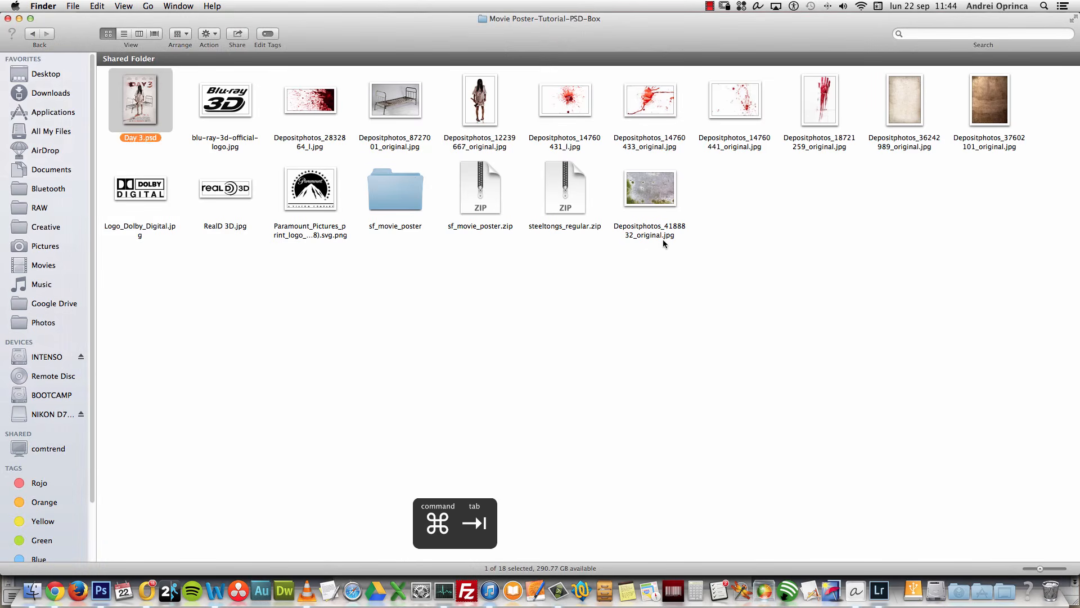
click(968, 123)
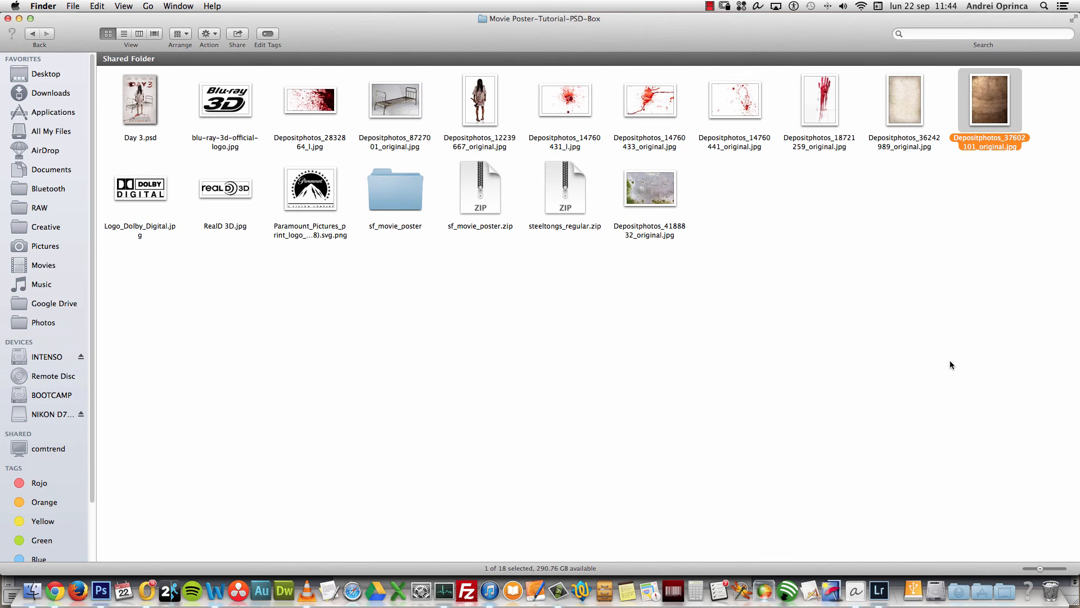
right_click(985, 87)
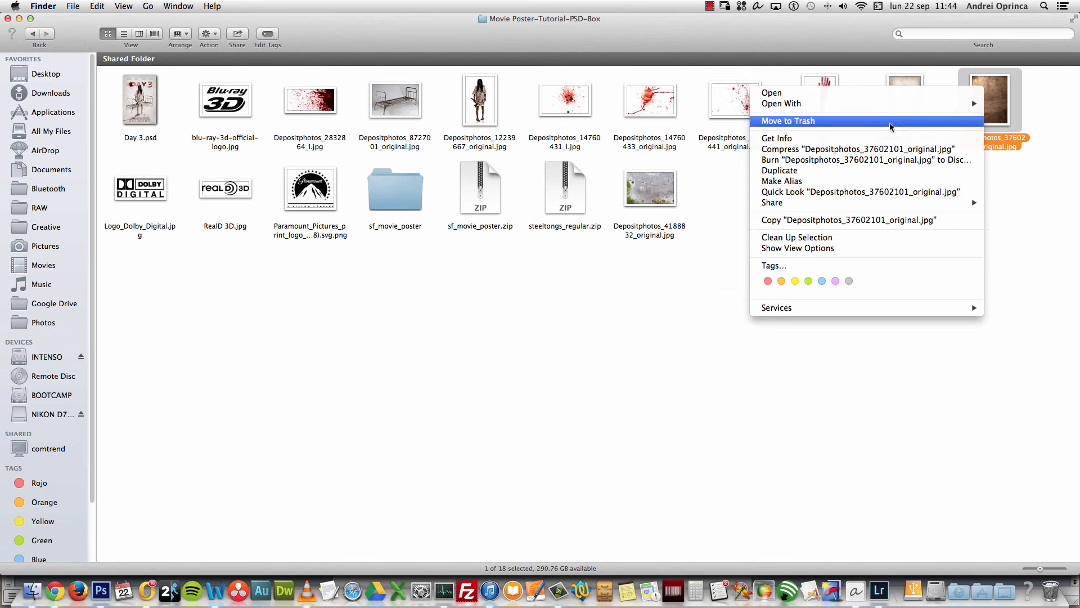
mouse_move(873, 111)
click(726, 104)
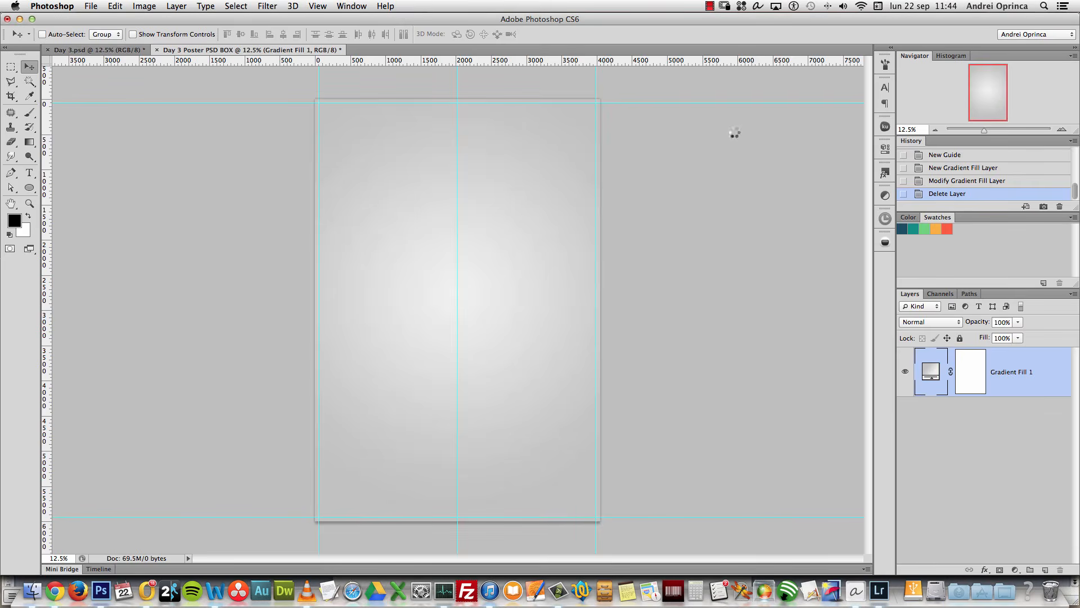
Step: Copy the paper texture into the poster and scale it to about 132% to cover the canvas
key(super+a)
key(super+c)
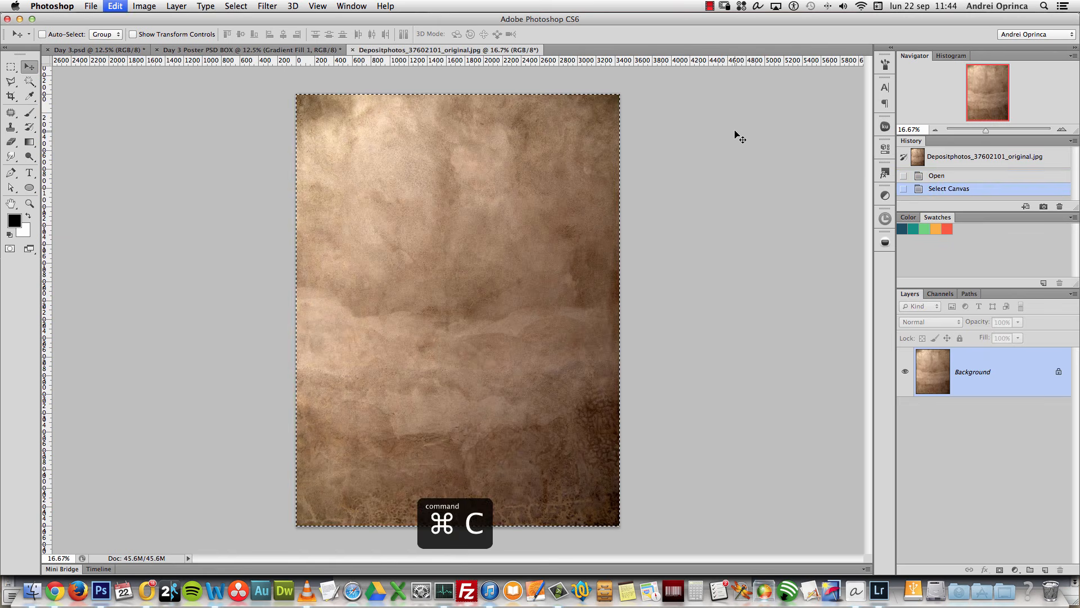
key(super+w)
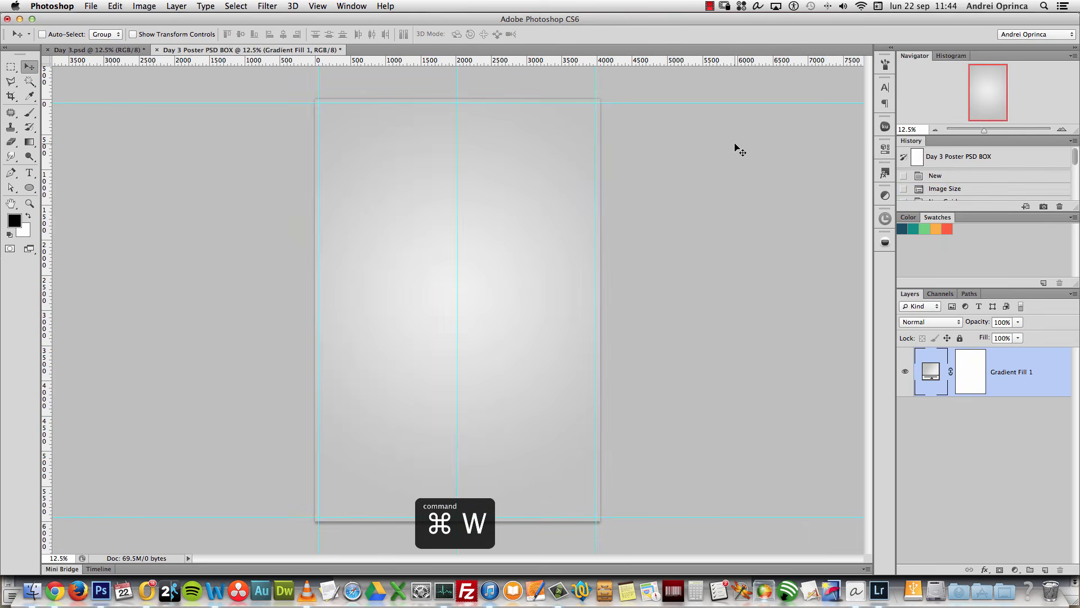
key(super+v)
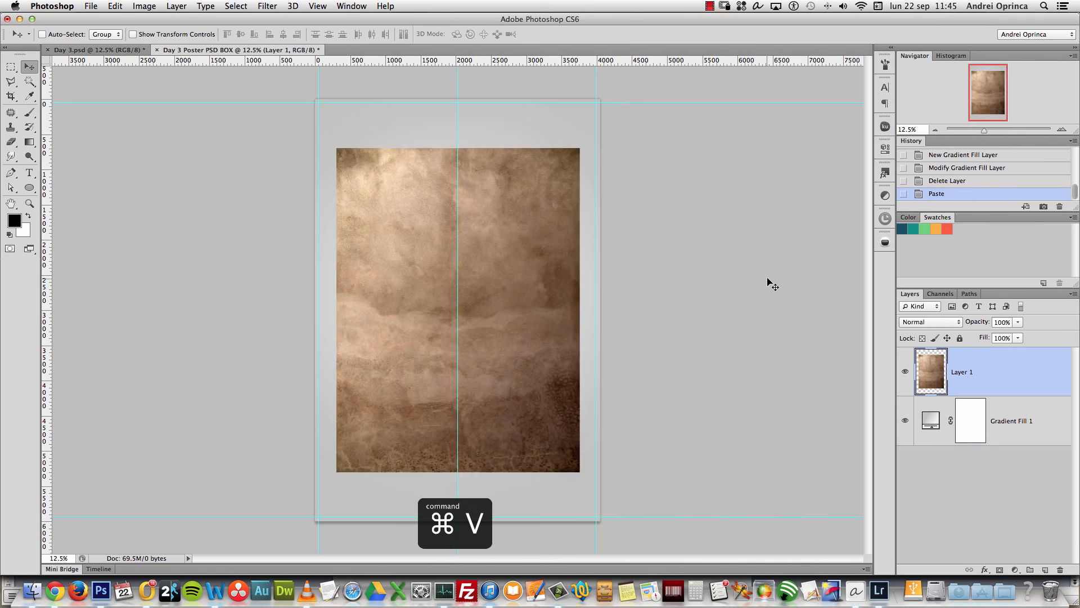
key(super+t)
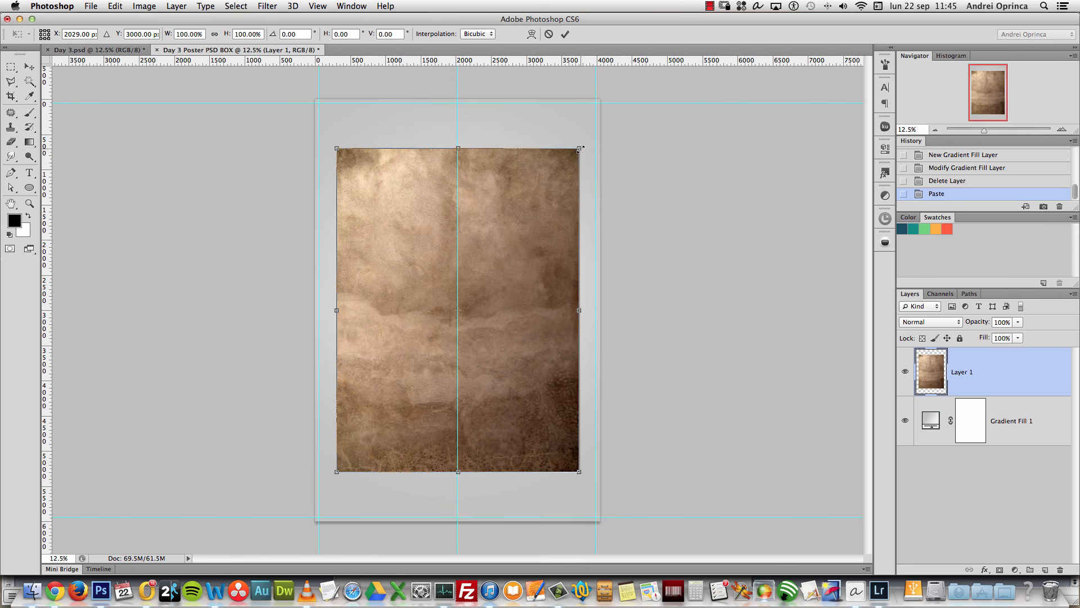
drag(580, 148, 619, 97)
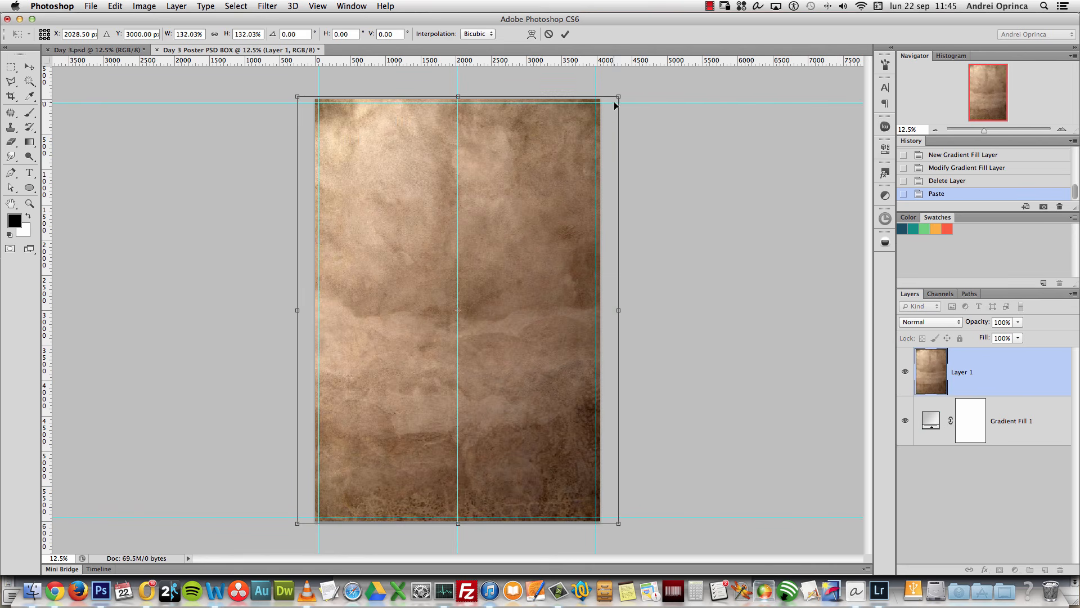
key(Return)
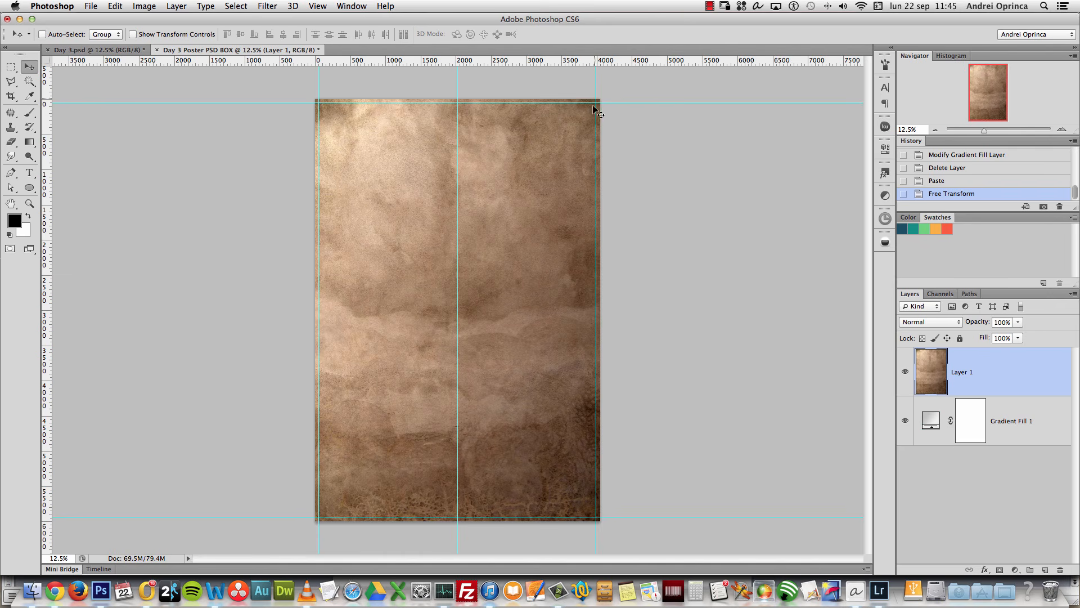
Step: Set the texture layer to Soft Light at 50% opacity and inspect it zoomed in
click(929, 320)
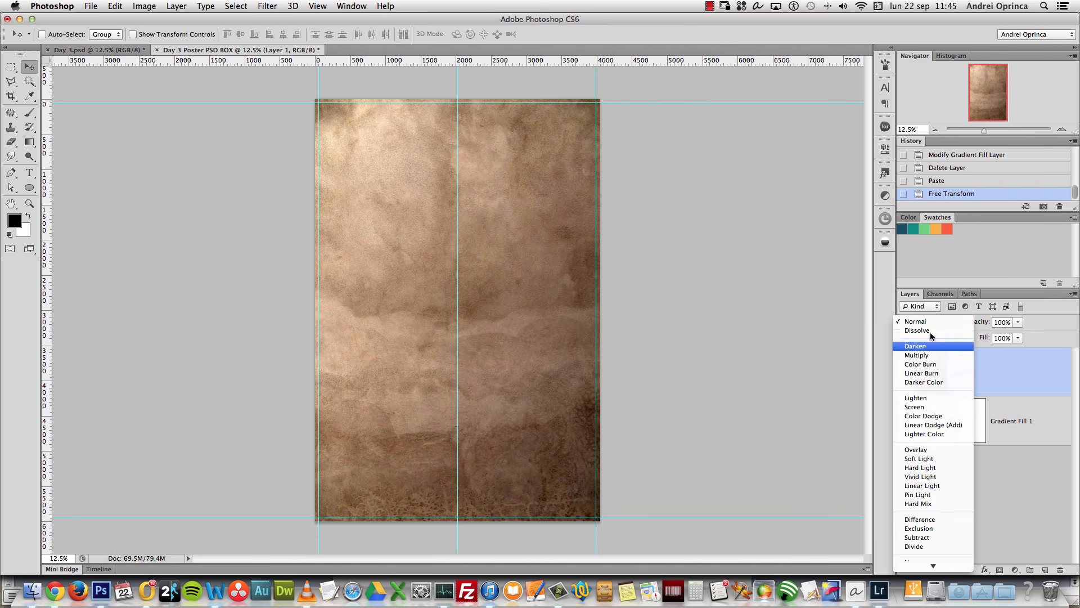
click(926, 459)
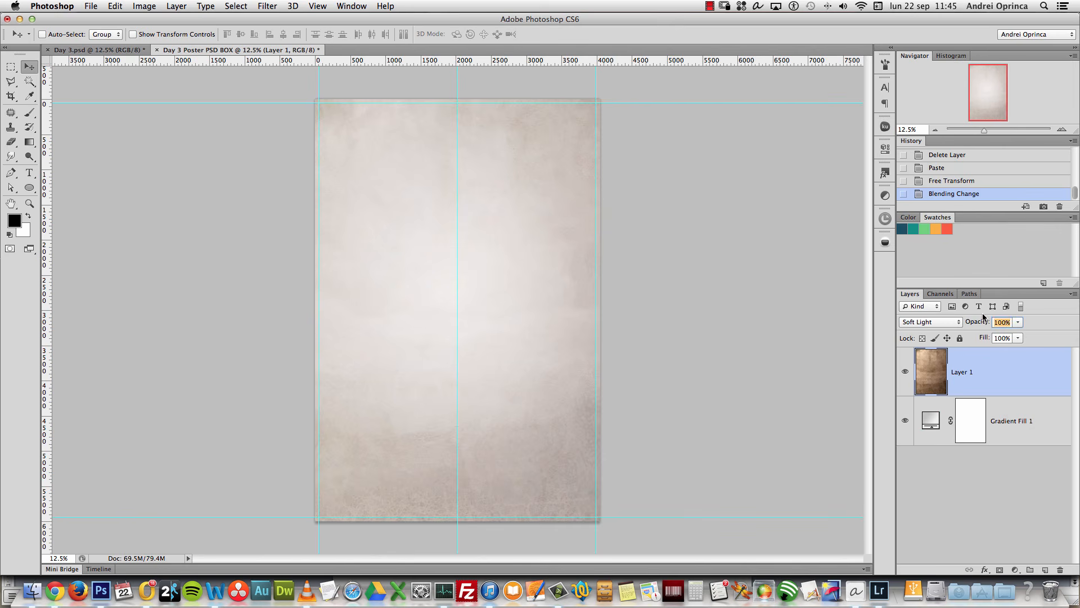
text(50)
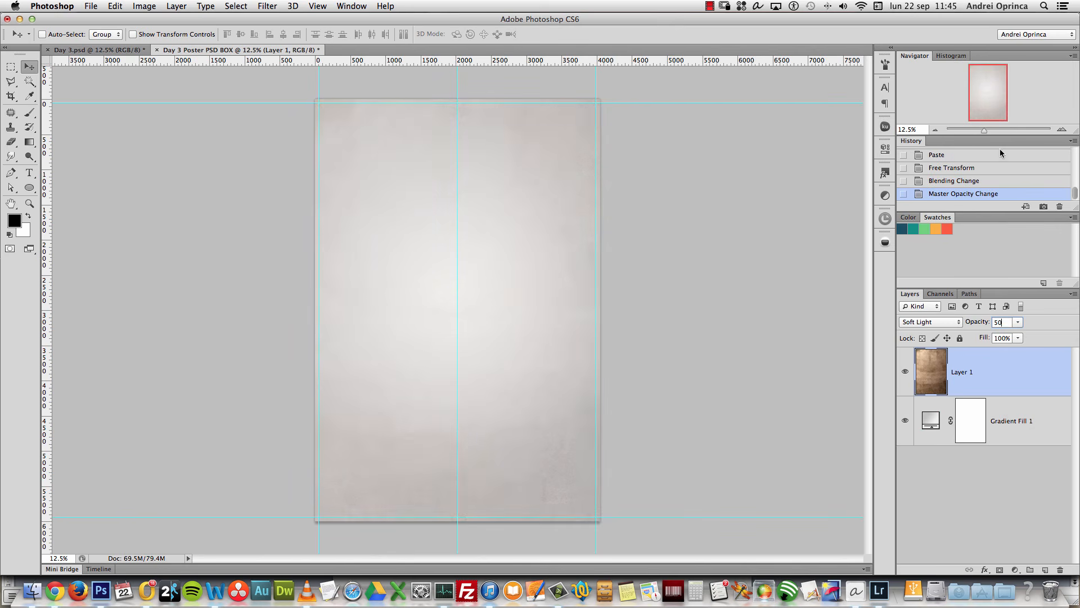
click(1062, 129)
click(1063, 129)
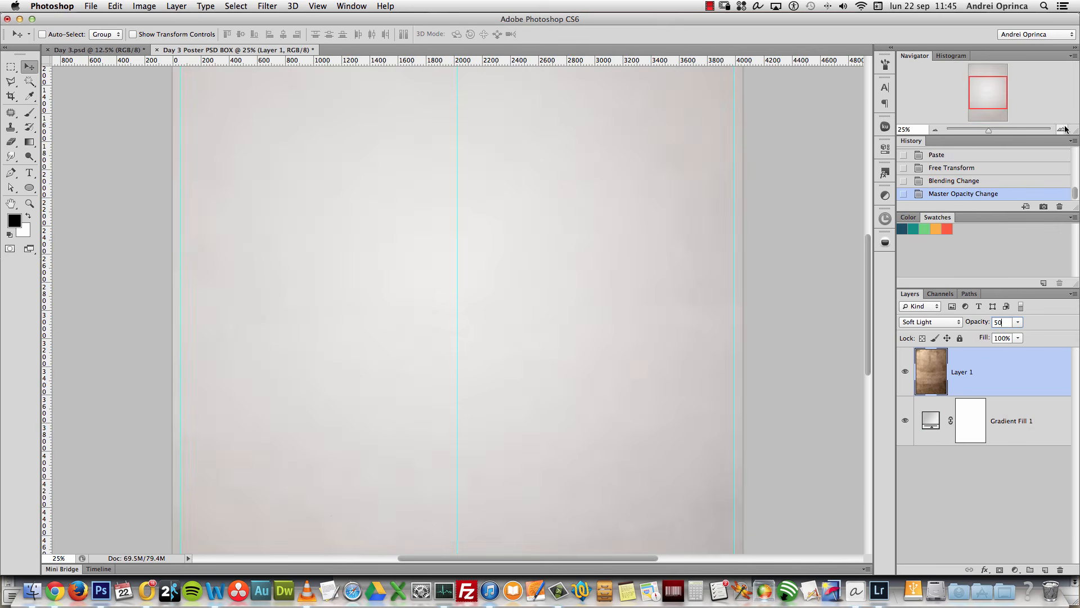
click(1063, 129)
drag(988, 93, 993, 117)
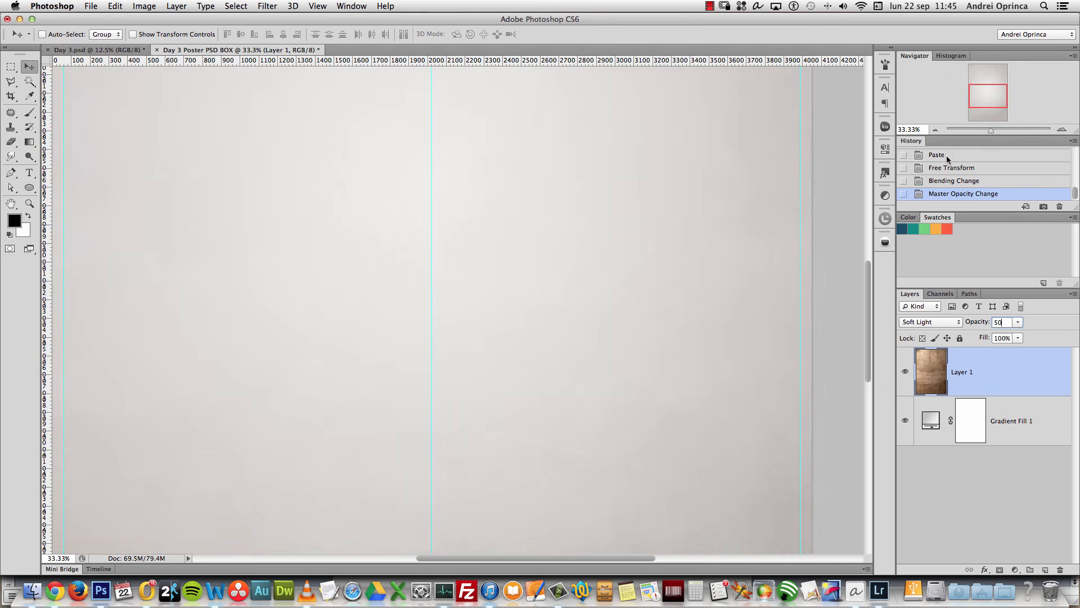
click(935, 129)
click(935, 130)
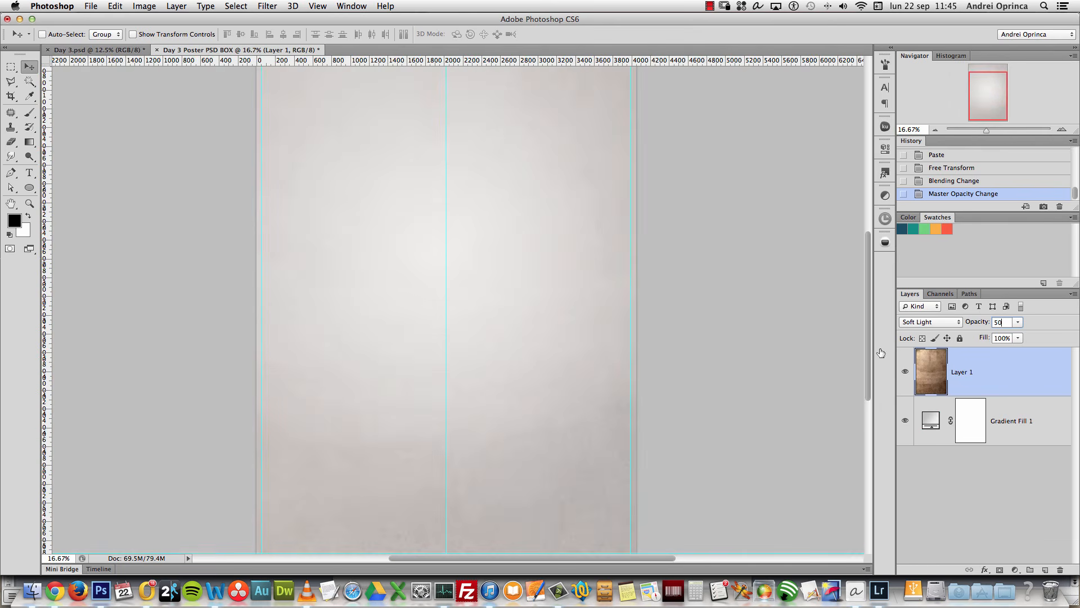
Step: Change the gradient fill's left stop to a slightly warm mid grey
double_click(935, 419)
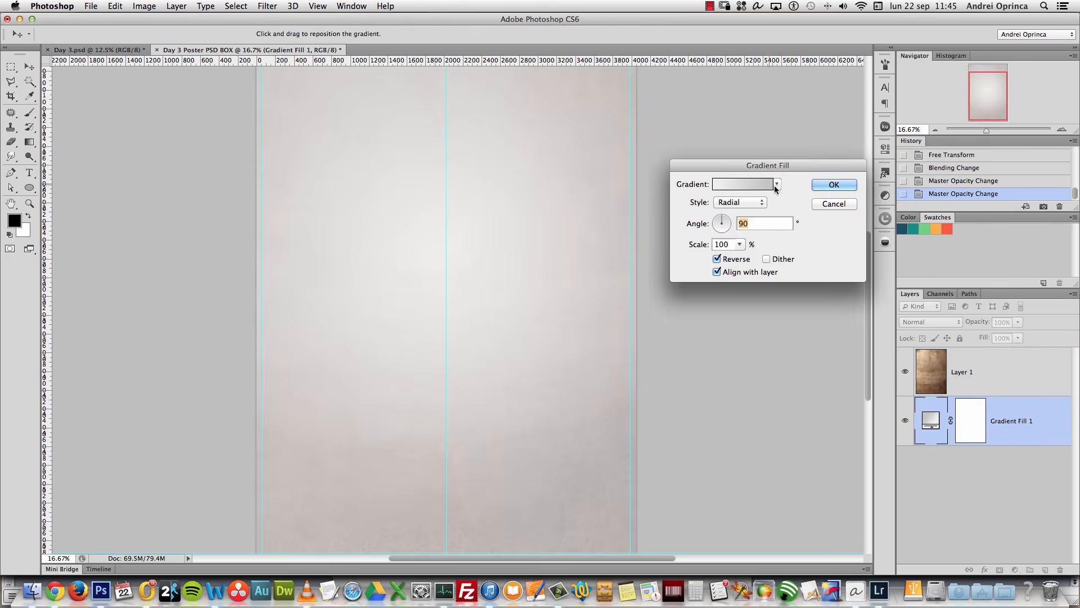
click(777, 183)
click(575, 342)
click(624, 393)
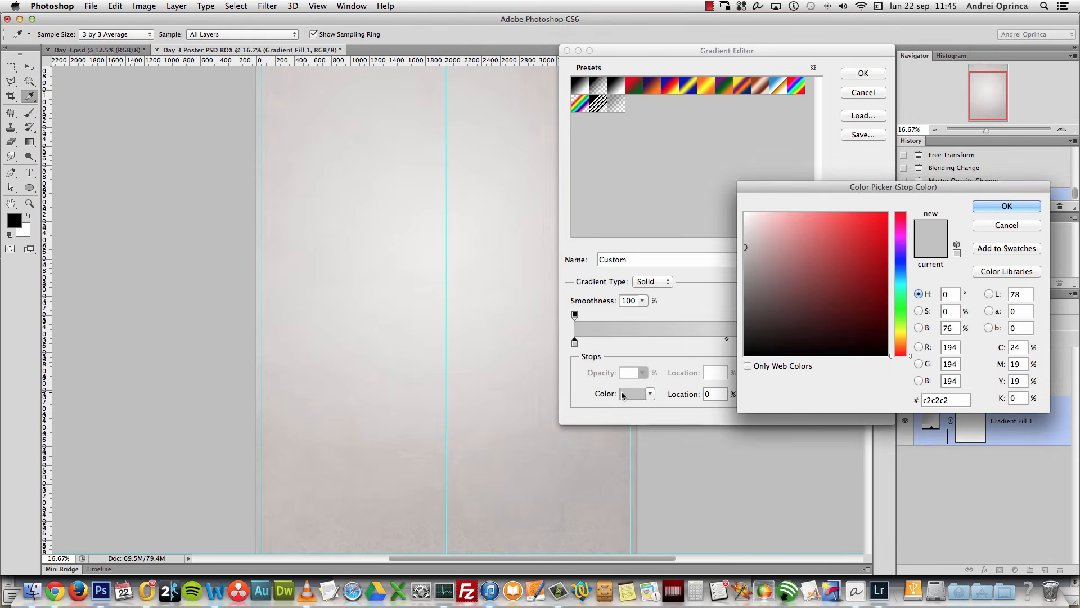
drag(746, 254, 739, 250)
click(747, 247)
click(1007, 206)
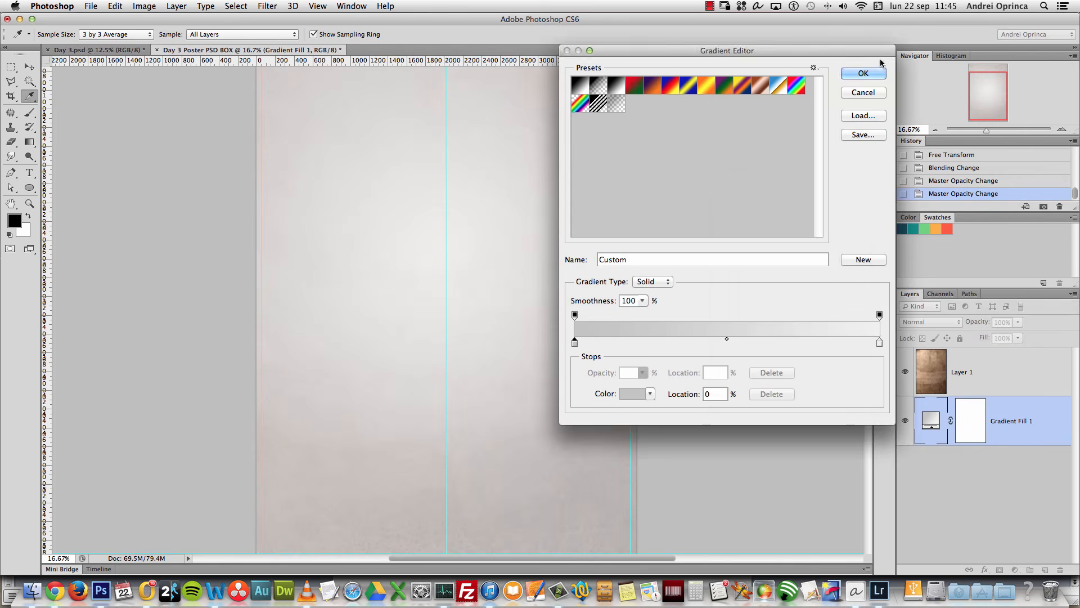
click(865, 73)
key(Return)
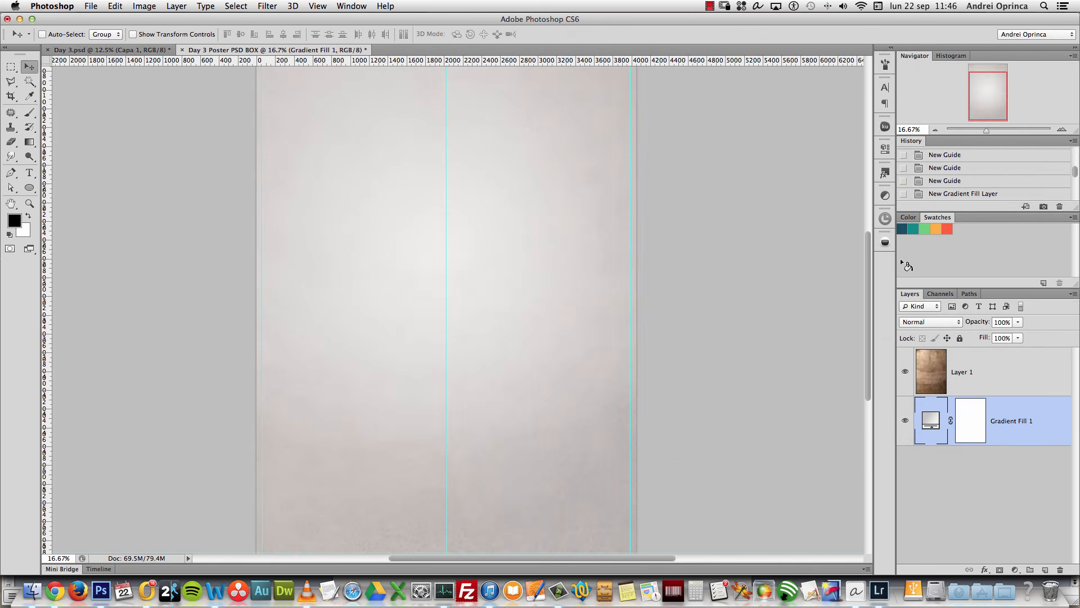
click(1018, 377)
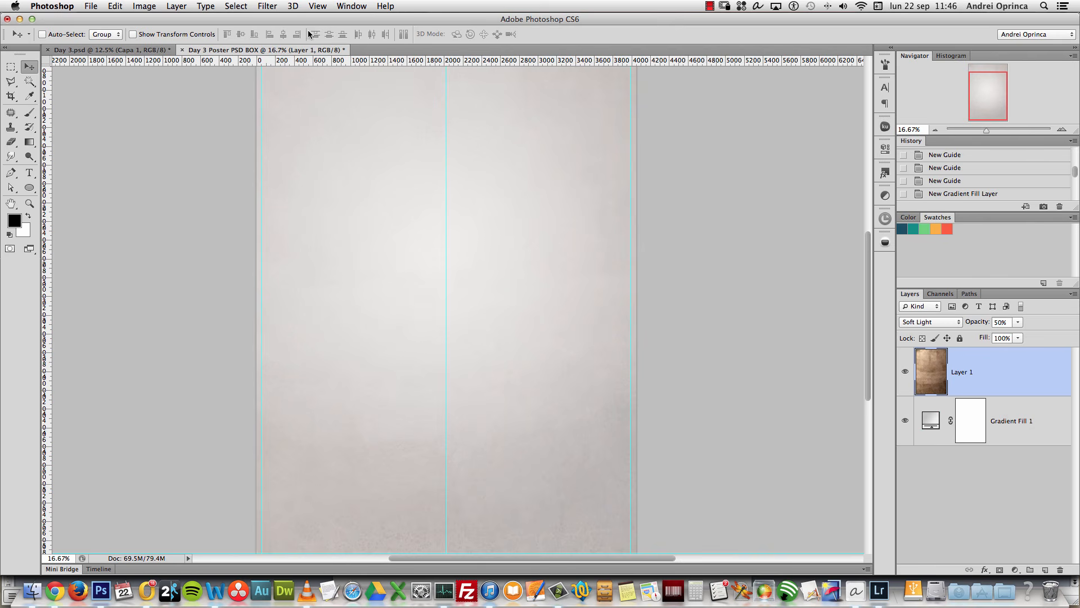
Step: Sharpen Layer 1's texture with Unsharp Mask at Radius 1.2 and Threshold 4
click(266, 7)
mouse_move(383, 213)
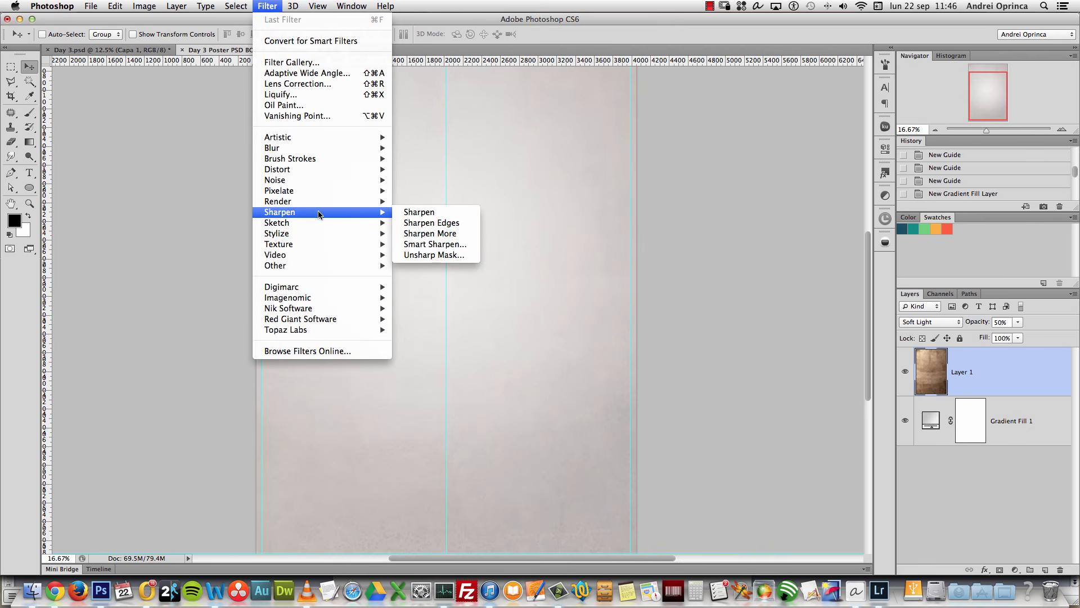
click(433, 254)
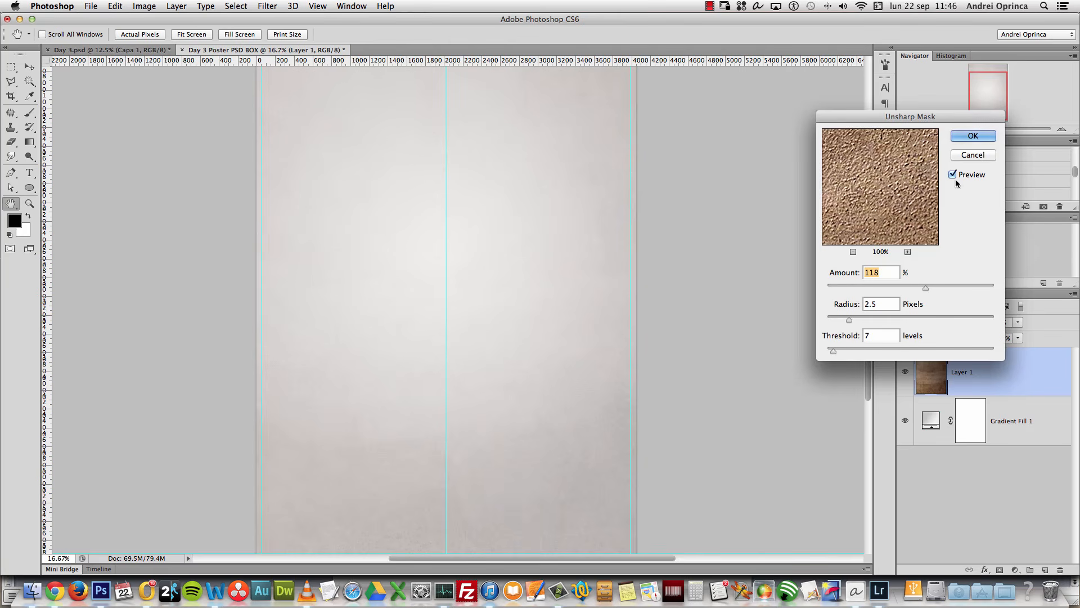
drag(967, 116, 884, 152)
key(super+1)
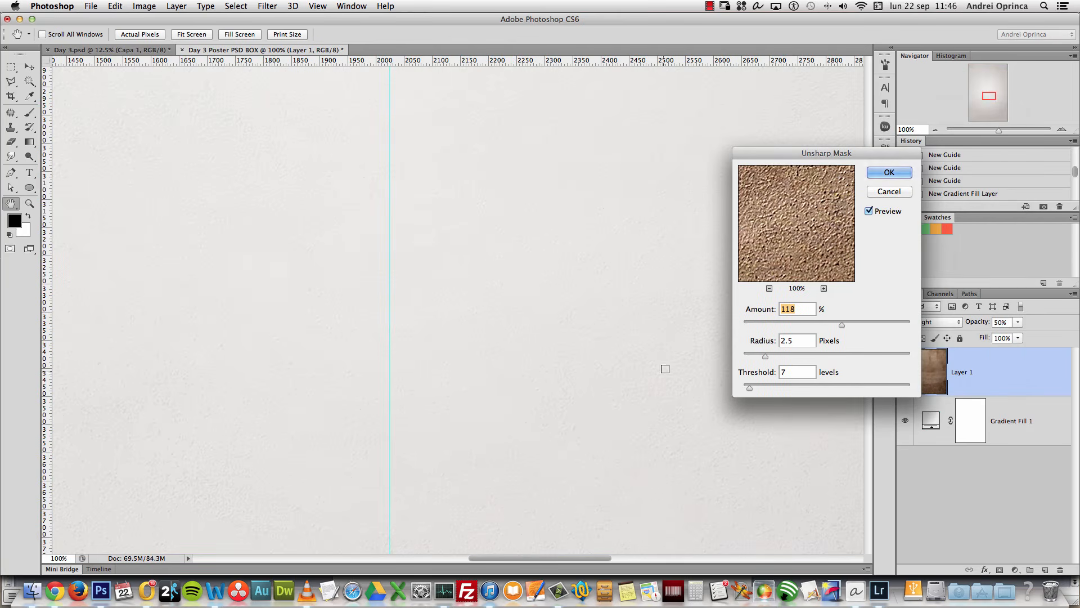
scroll(677, 433, right, 10)
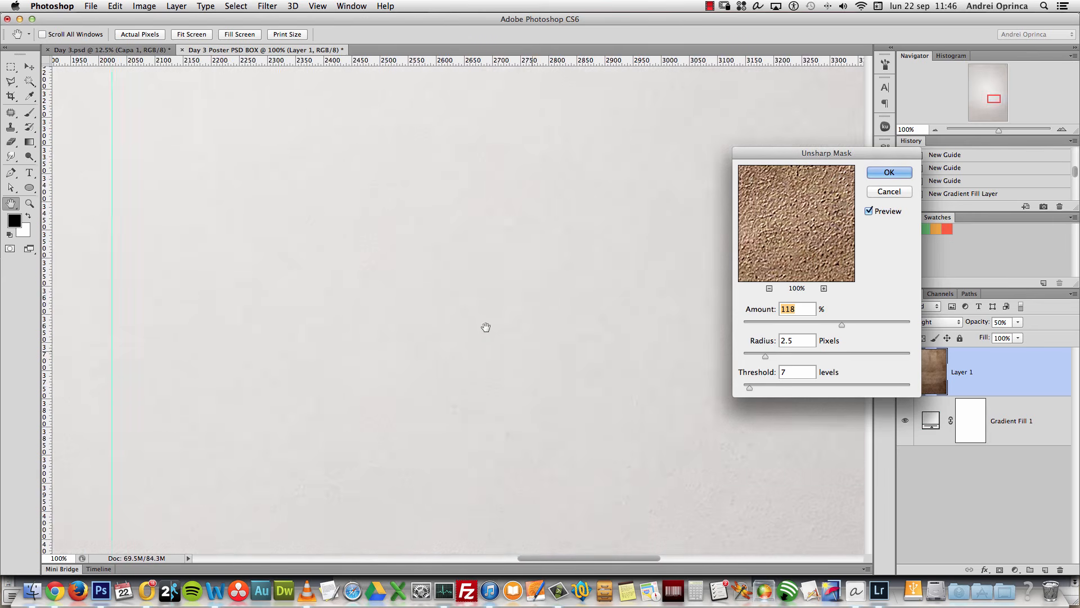
drag(764, 356, 747, 389)
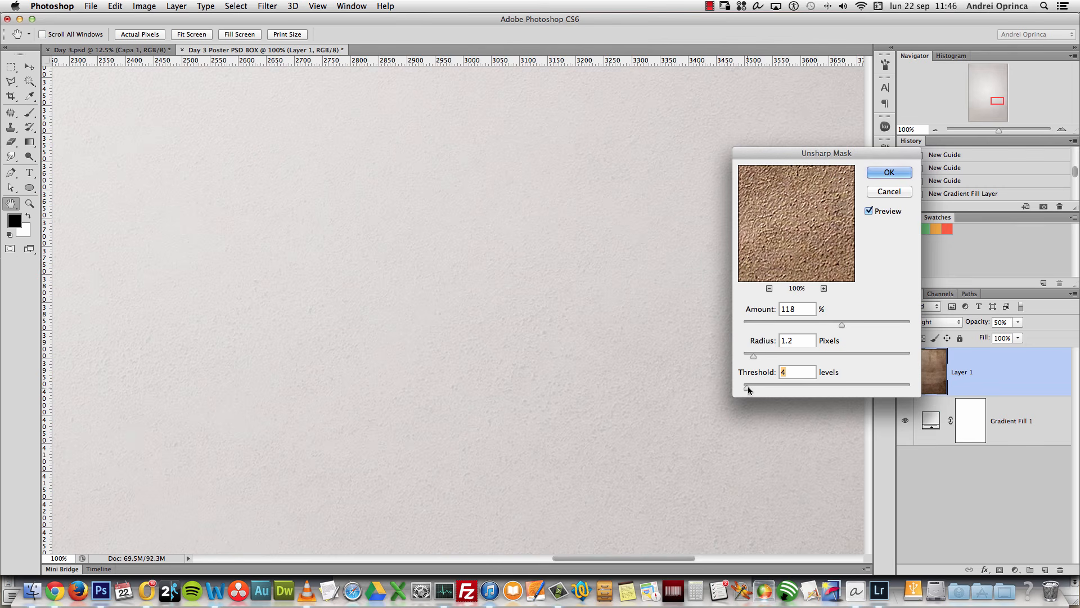
drag(841, 325, 828, 325)
click(868, 211)
click(868, 212)
click(867, 325)
click(889, 172)
Step: Open the paper texture Depositphotos_36242989_original.jpg from Finder in Photoshop
drag(997, 101, 974, 84)
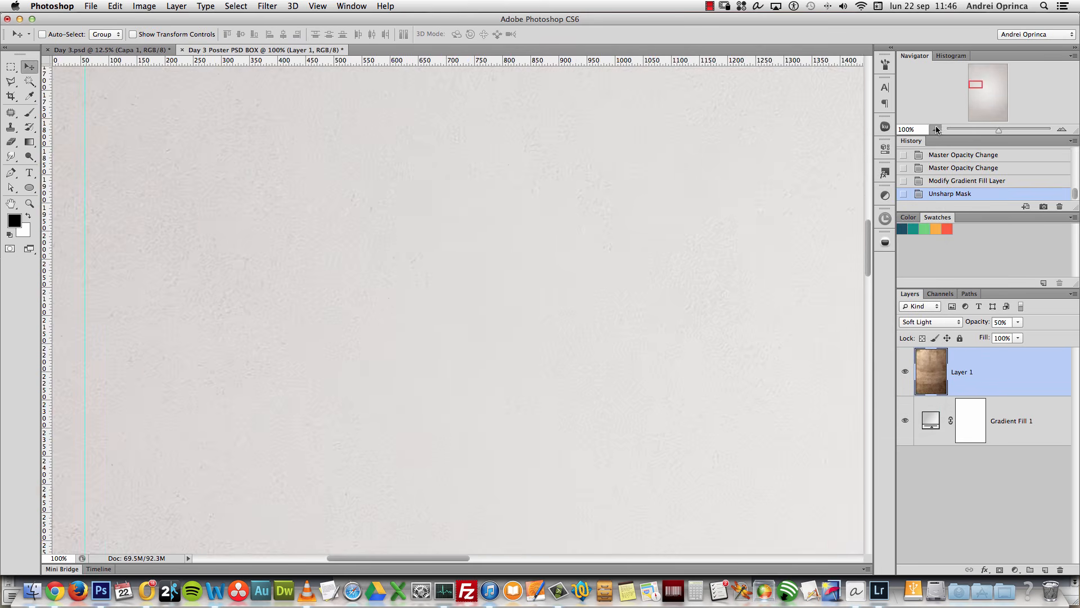
click(936, 129)
click(936, 130)
click(936, 130)
scroll(788, 219, right, 5)
scroll(788, 220, down, 4)
key(super+o)
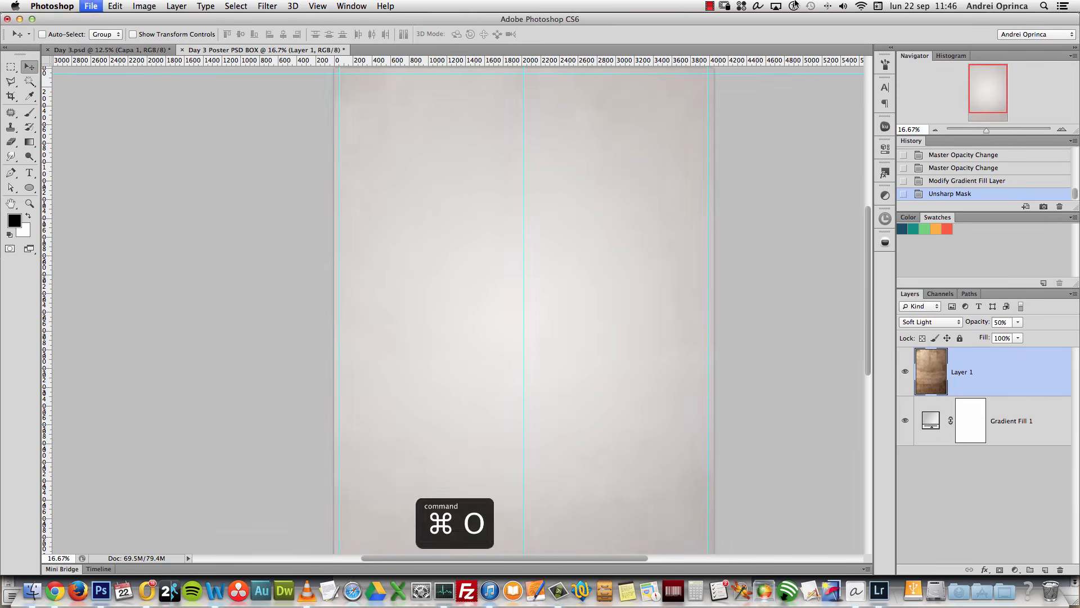
key(Escape)
key(super+Tab)
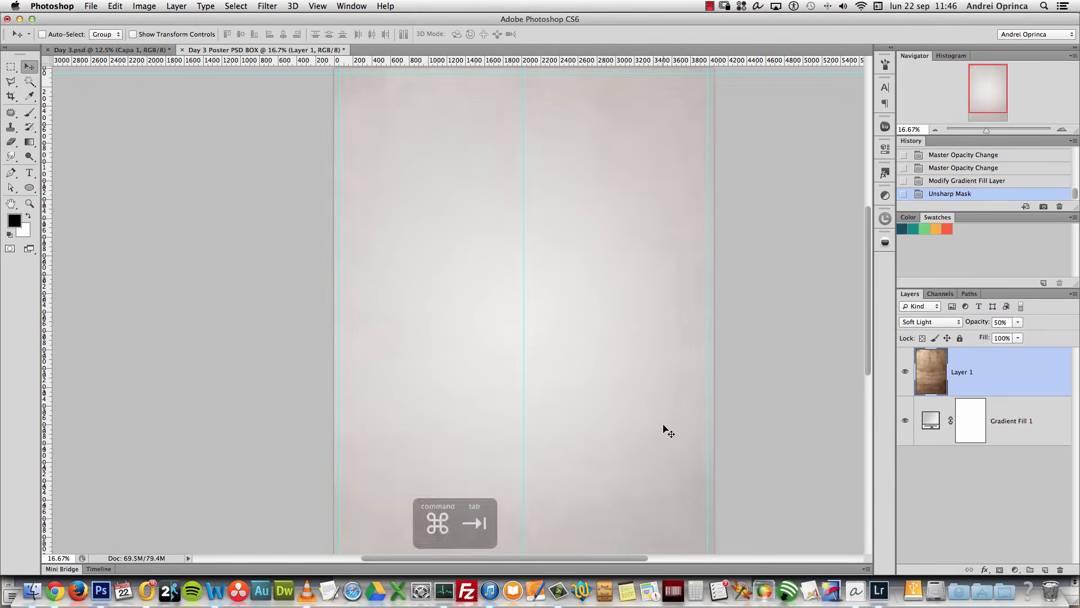
click(909, 103)
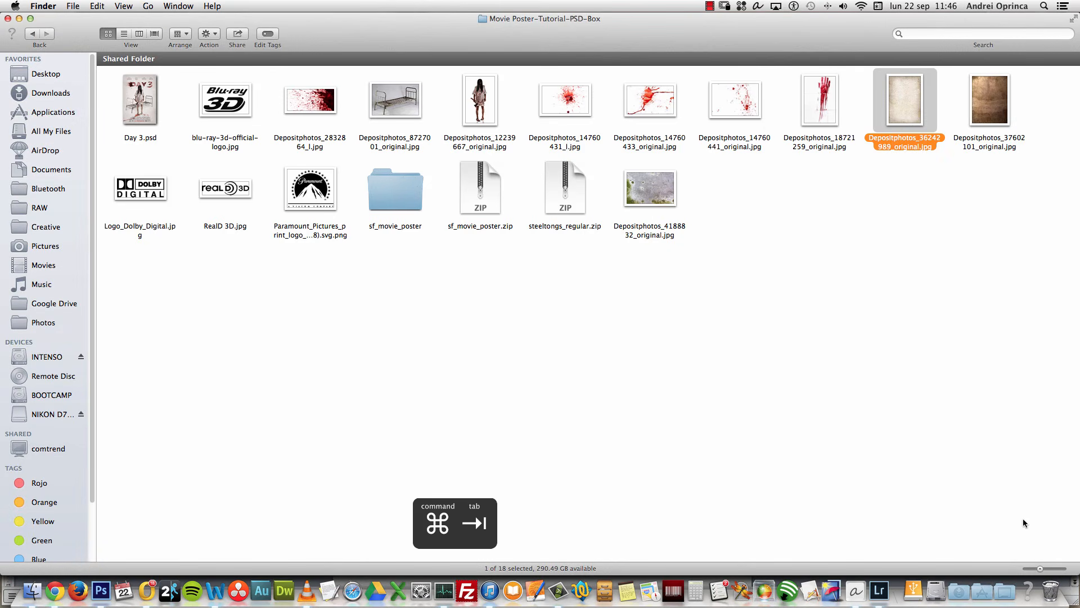
right_click(921, 110)
mouse_move(906, 126)
click(953, 128)
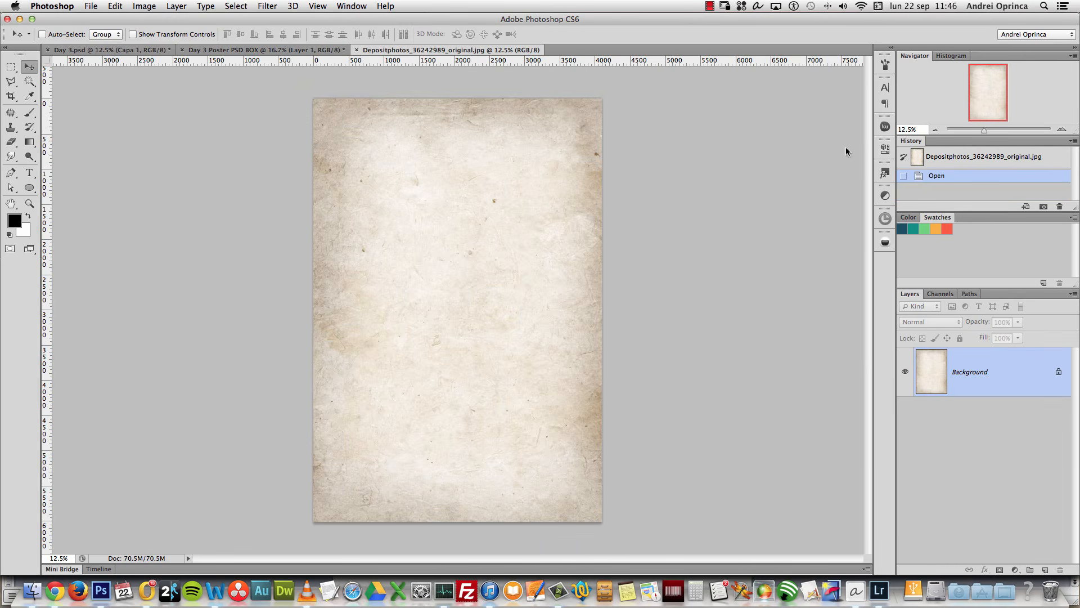
Step: Copy the whole paper image into the poster as a new layer and nudge it down
key(super+a)
key(super+c)
key(super+w)
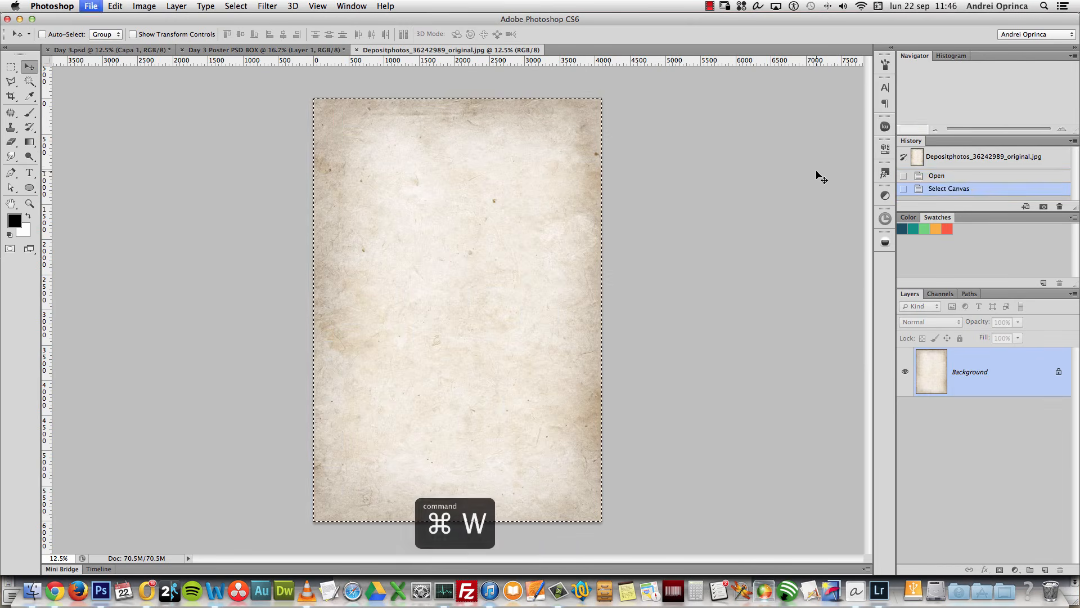
key(super+v)
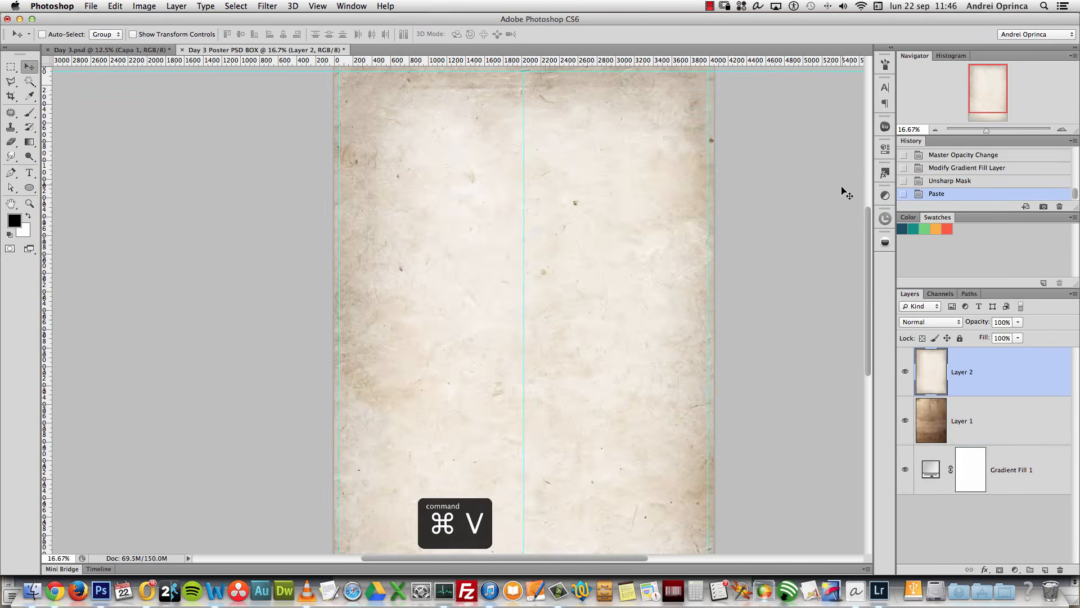
alt+click(647, 250)
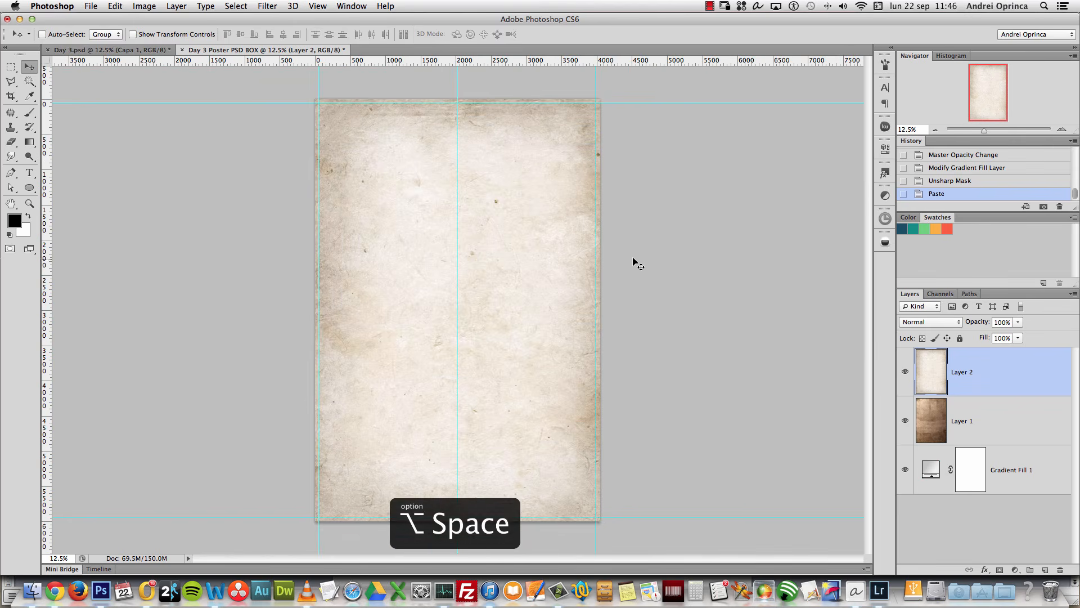
key(super+t)
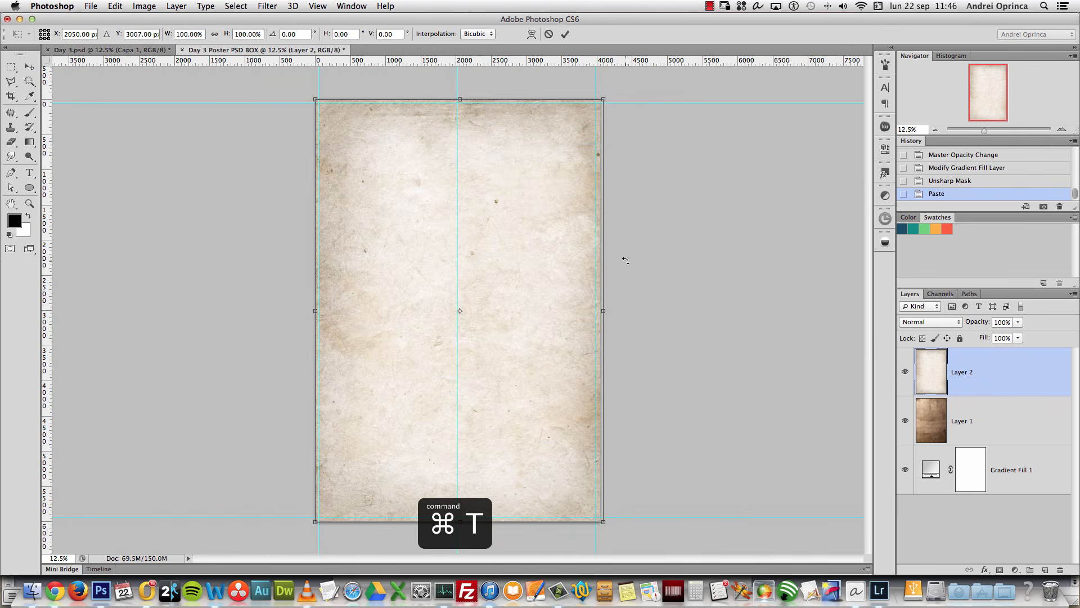
key(Escape)
key(Down)
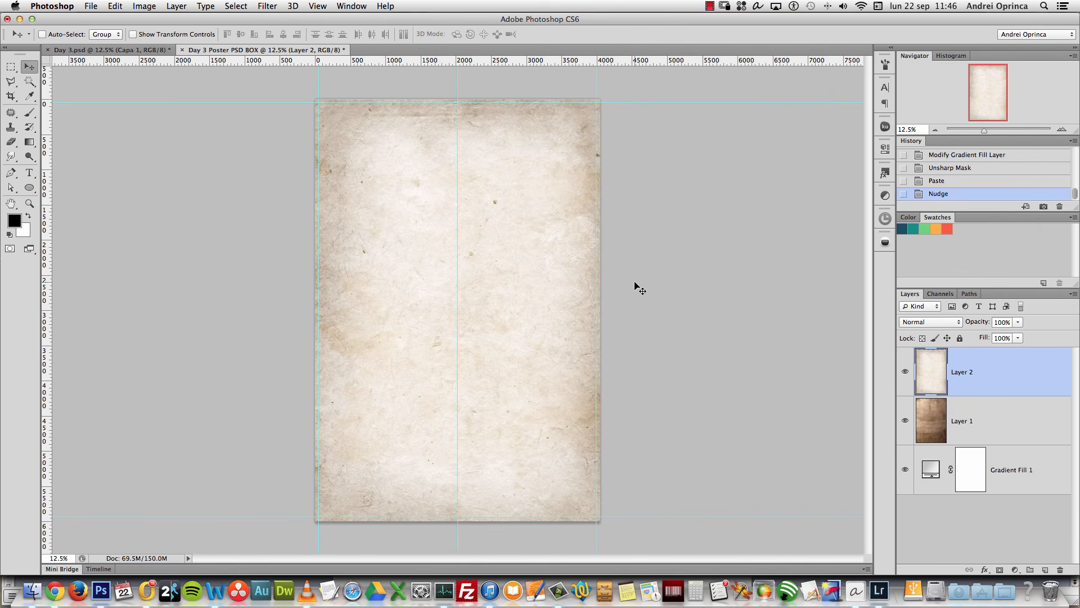
Step: Set the paper layer's opacity to 50%
click(972, 326)
text(50)
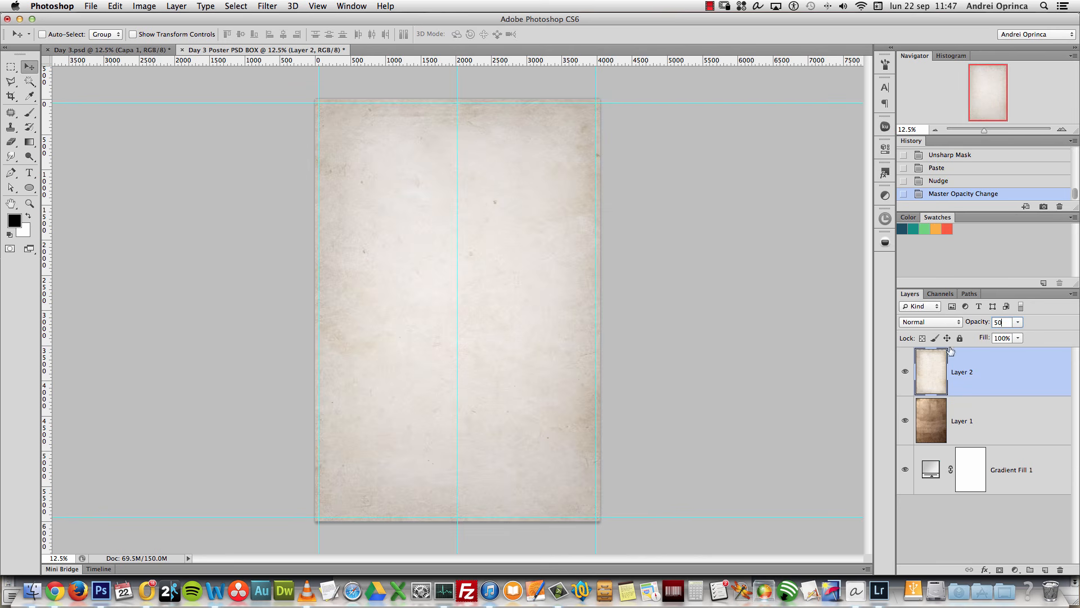
key(Return)
click(906, 423)
Step: Add a Hue/Saturation adjustment layer with Saturation -50
click(1015, 569)
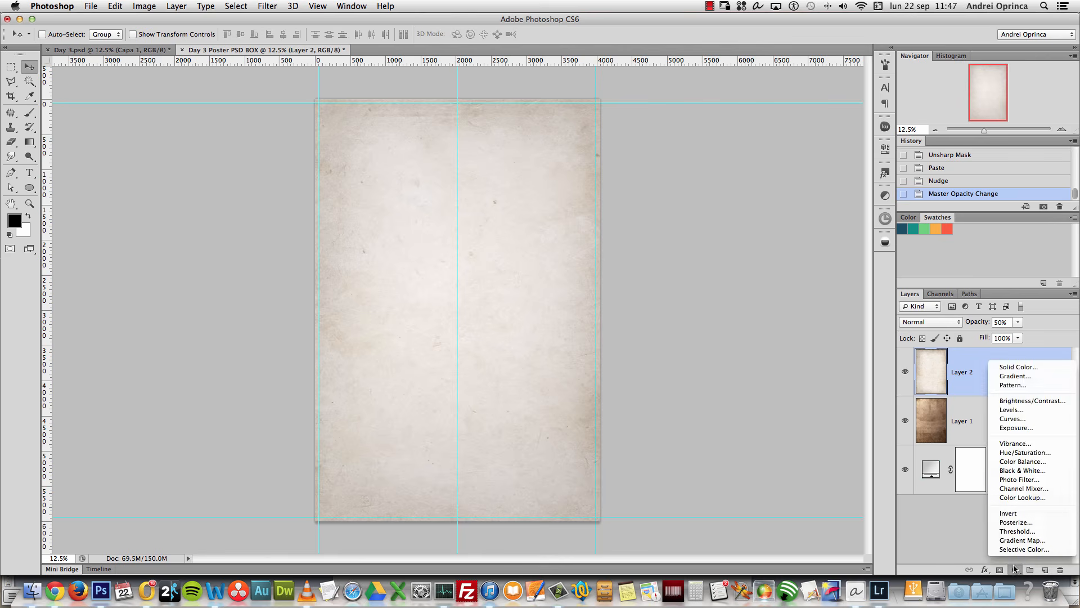
click(1025, 452)
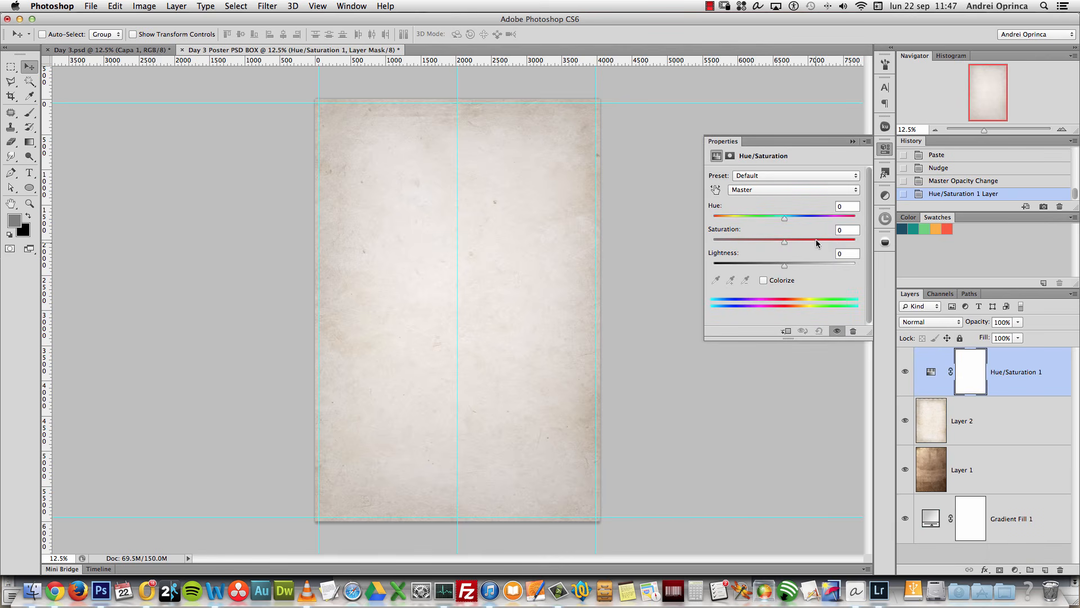
text(-50)
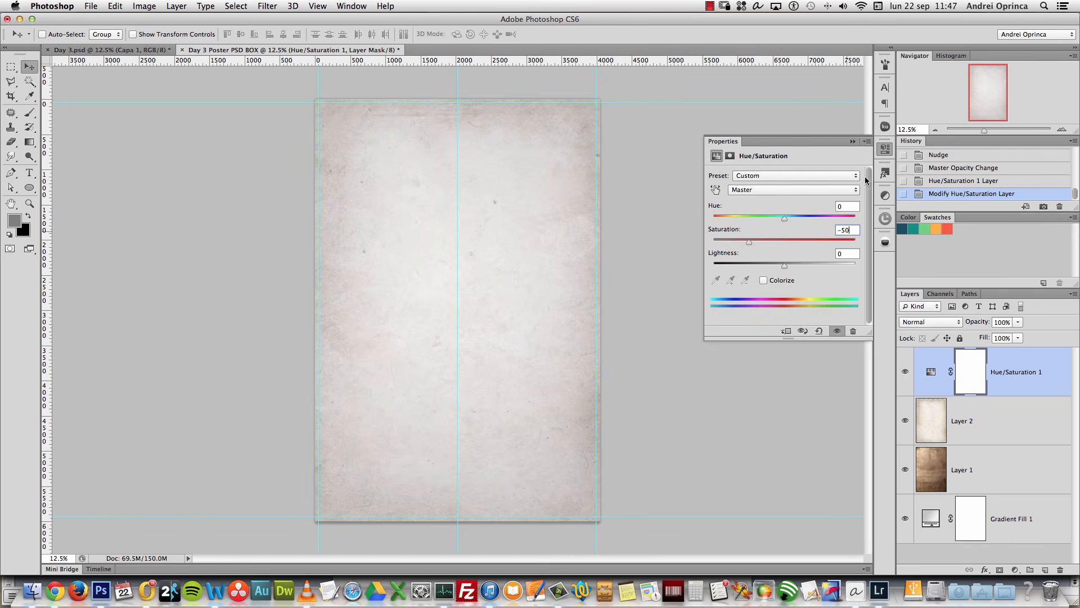
click(854, 142)
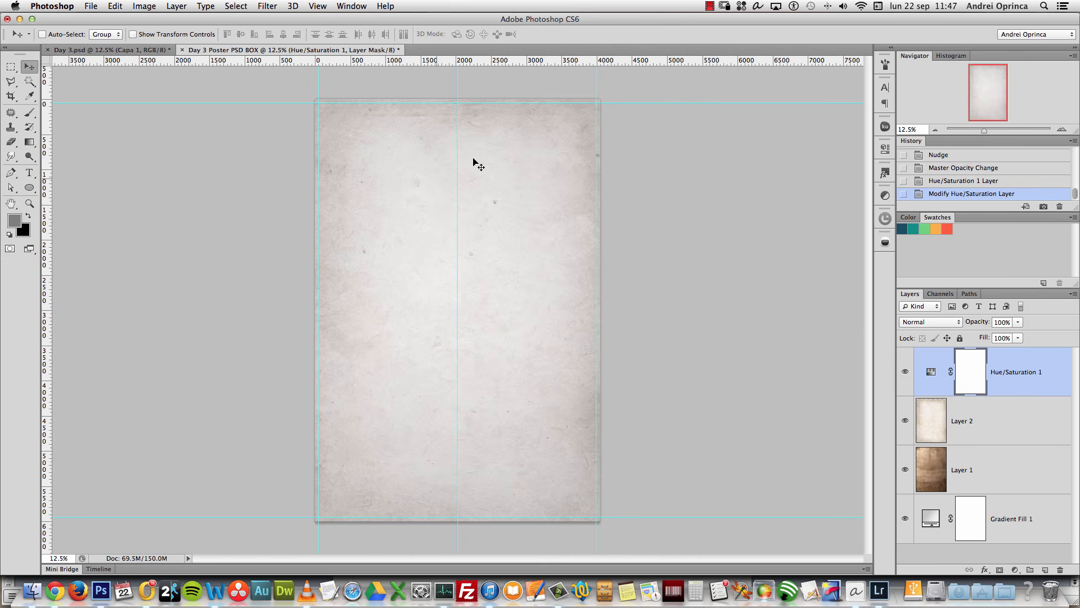
Step: Open the woman-with-axe photo from Finder in Photoshop
key(super+Tab)
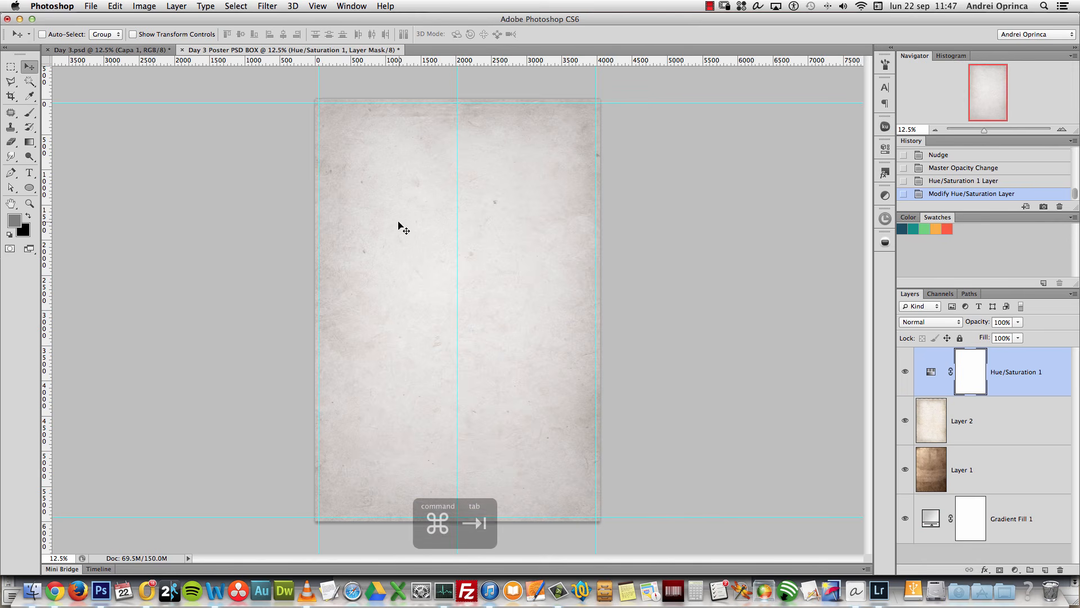
click(624, 201)
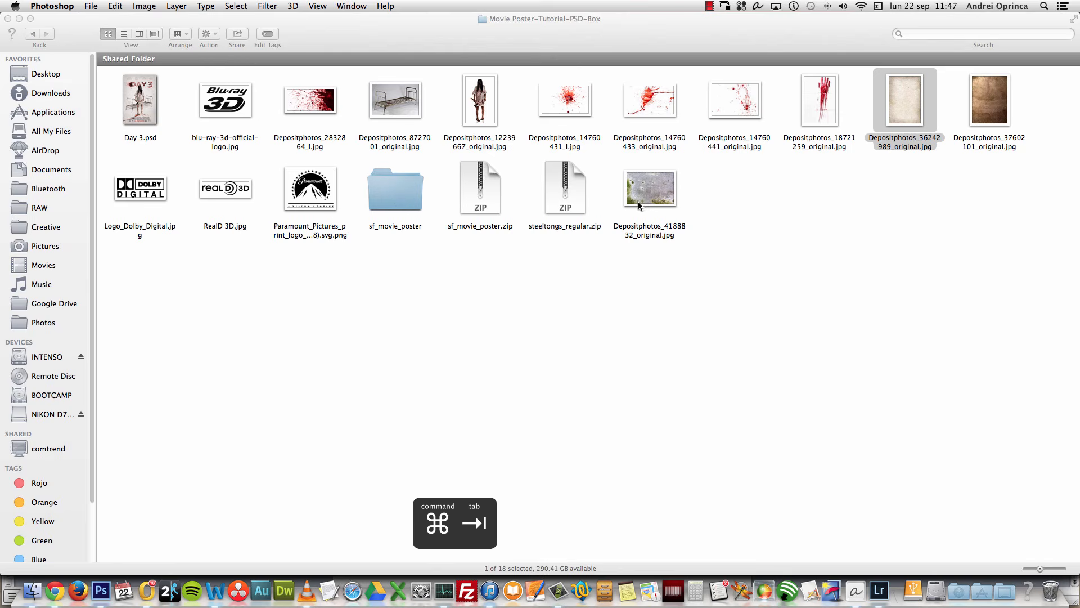
click(486, 100)
right_click(483, 100)
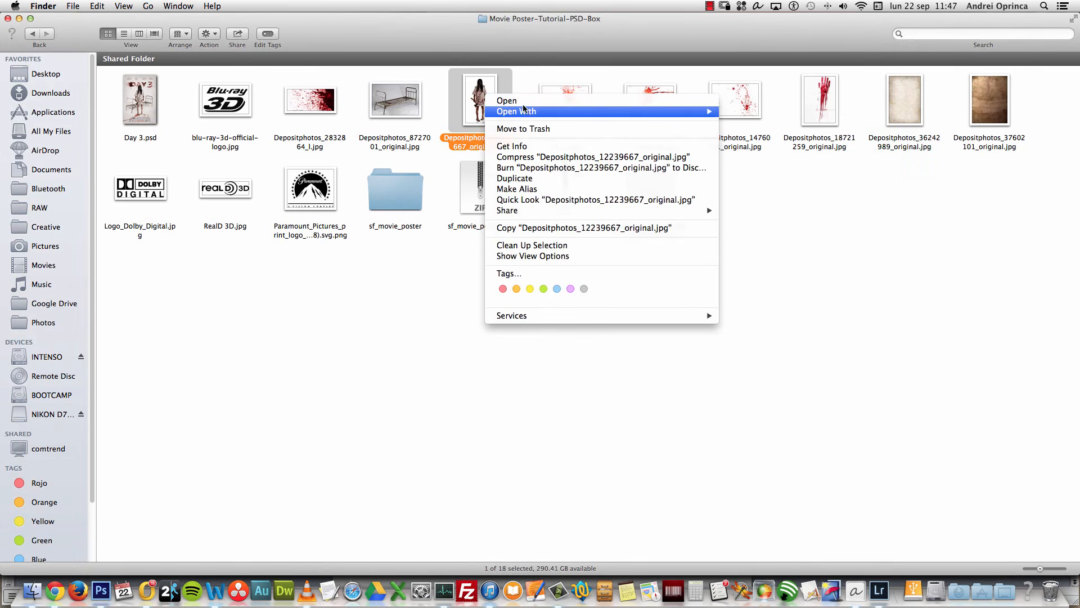
mouse_move(520, 110)
click(758, 115)
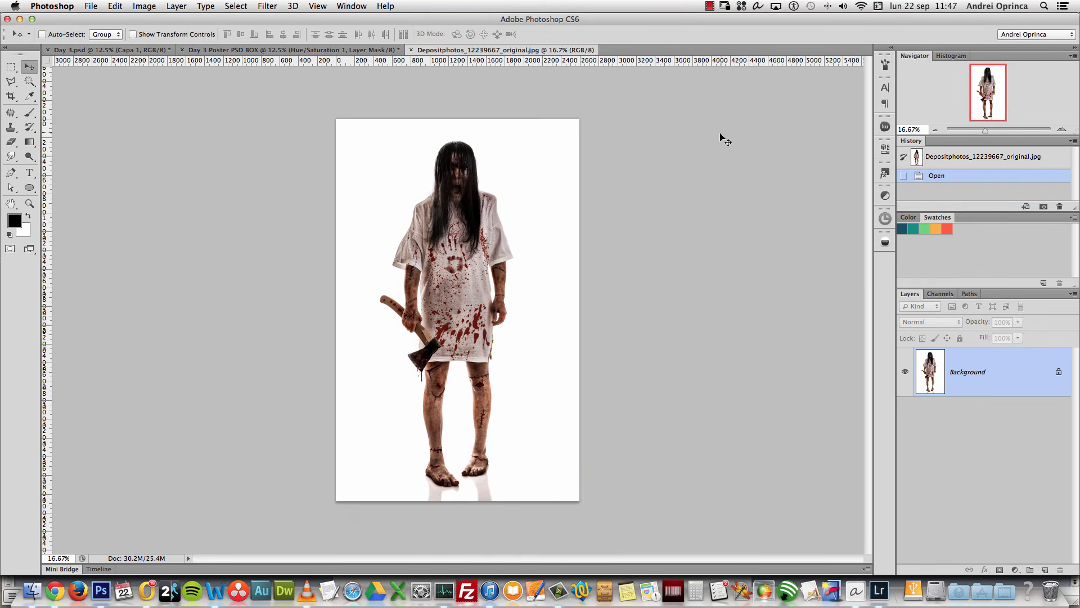
Step: Copy the whole woman photo into the poster and duplicate its layer
key(super+a)
key(super+c)
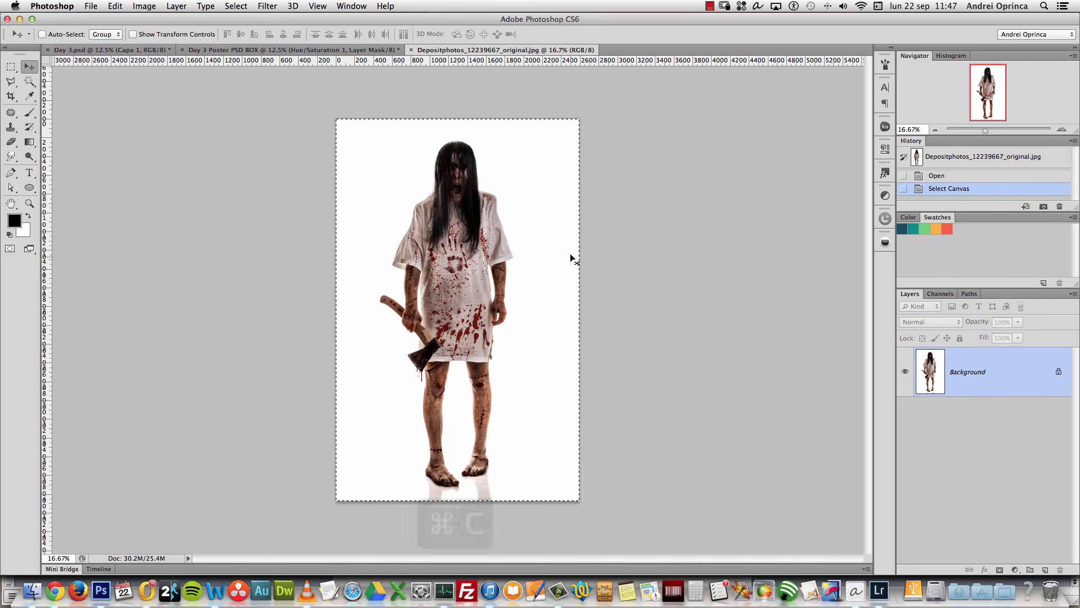
key(super+w)
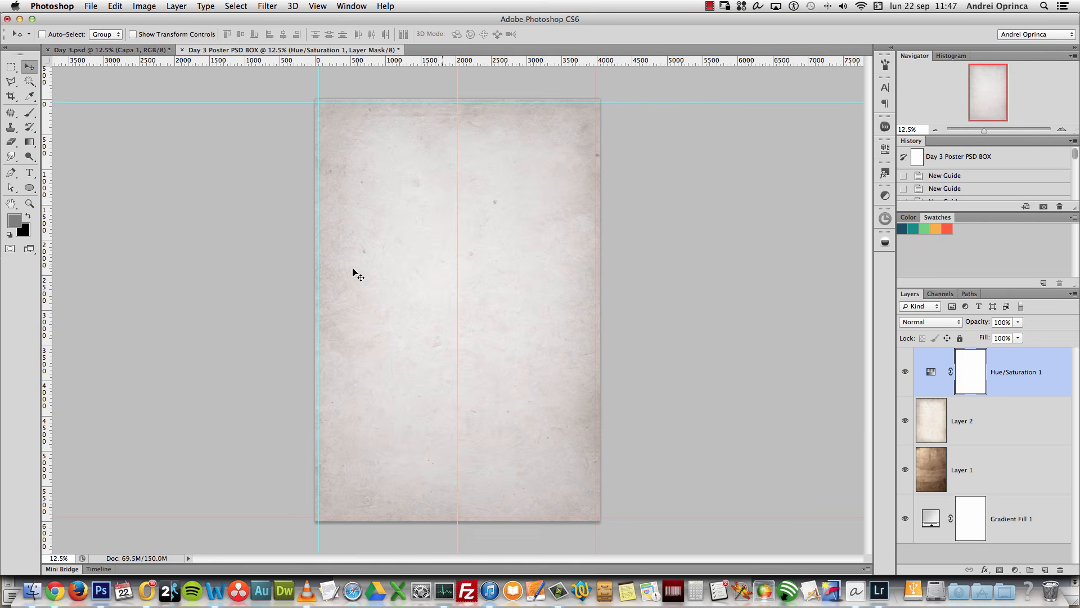
key(super+v)
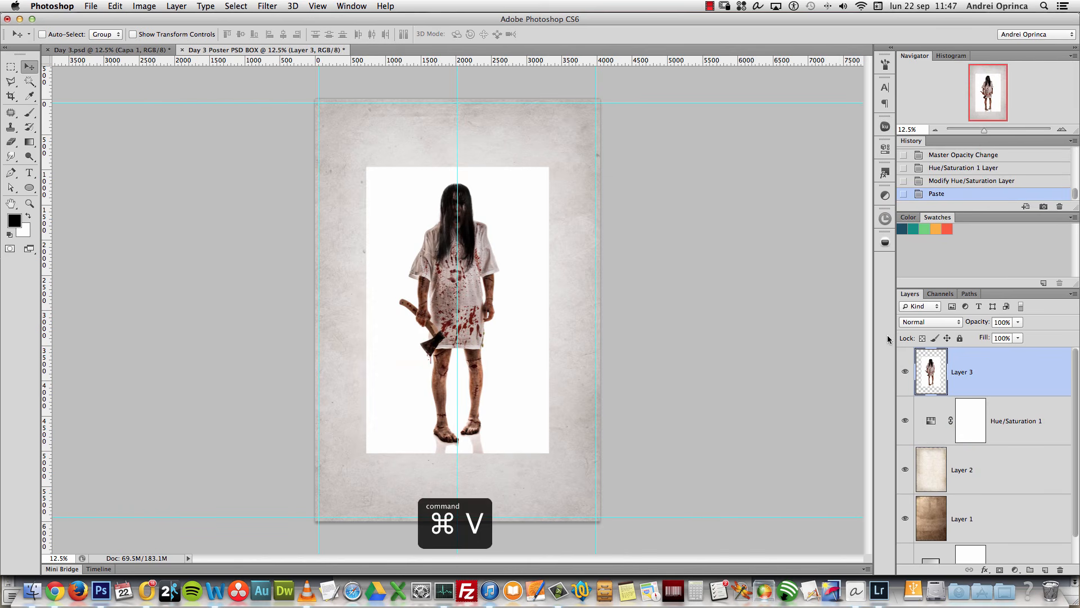
key(super+j)
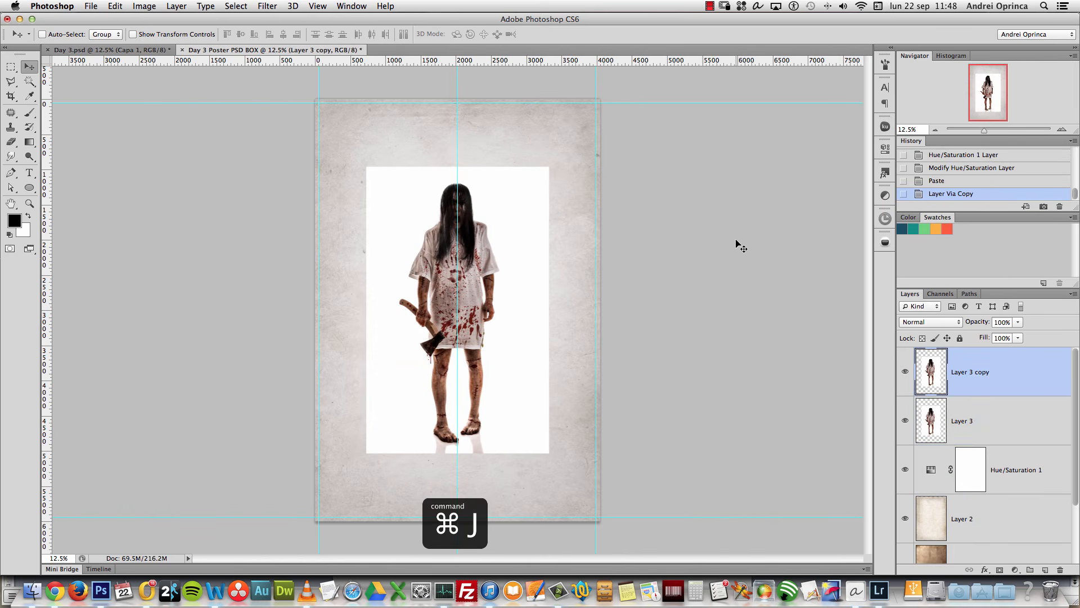
Step: Rename the lower woman layer 'shadows' and the upper copy 'color'
double_click(967, 423)
text(shadows)
key(Return)
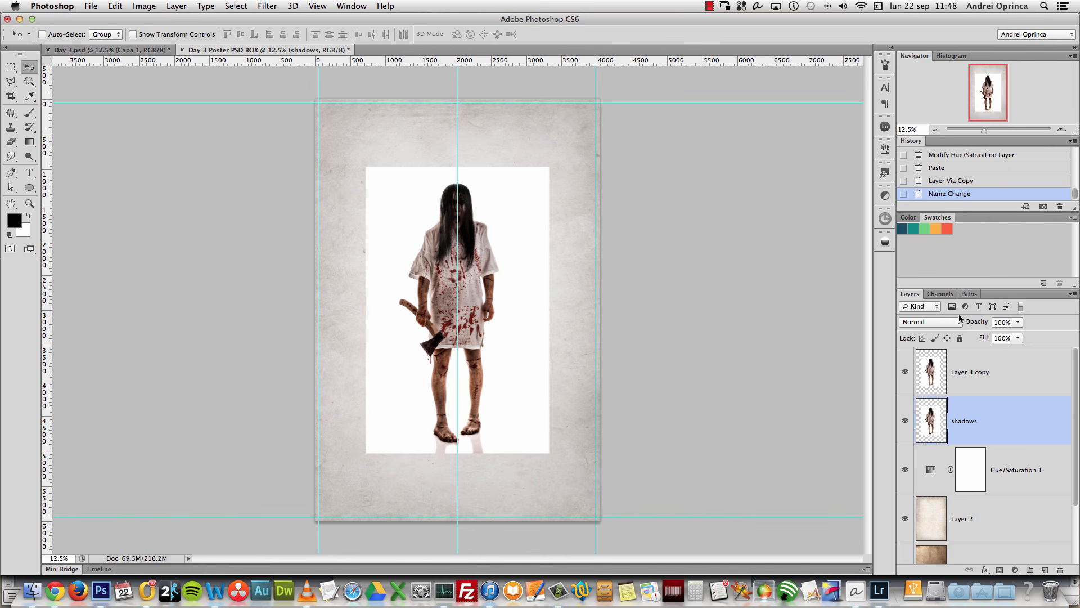
click(963, 372)
text(color)
key(Return)
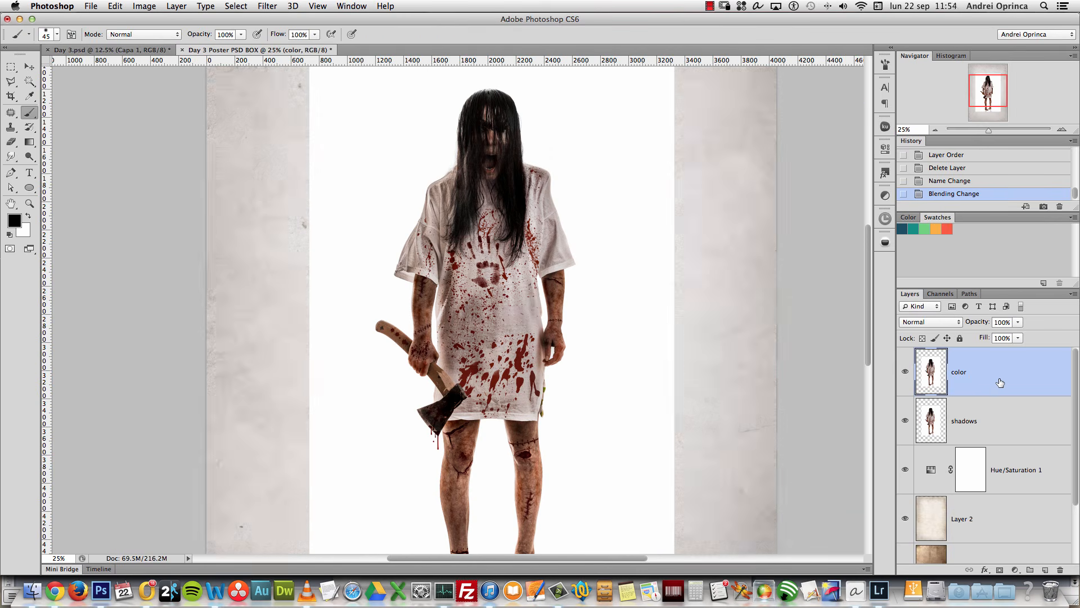
Step: Link the color and shadows layers, leaving the color layer visible and selected
click(1002, 418)
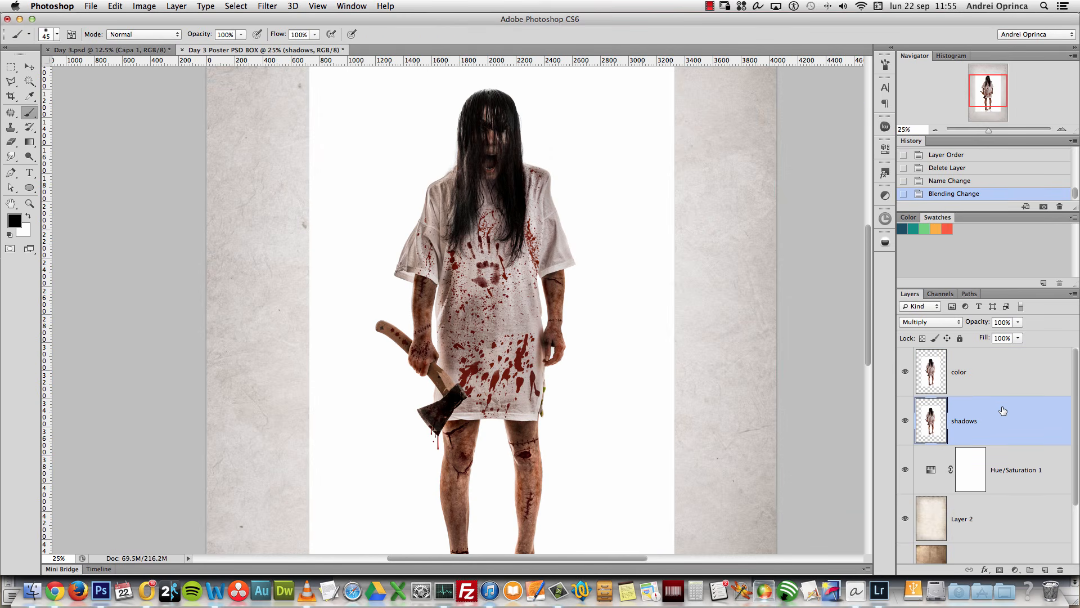
click(906, 370)
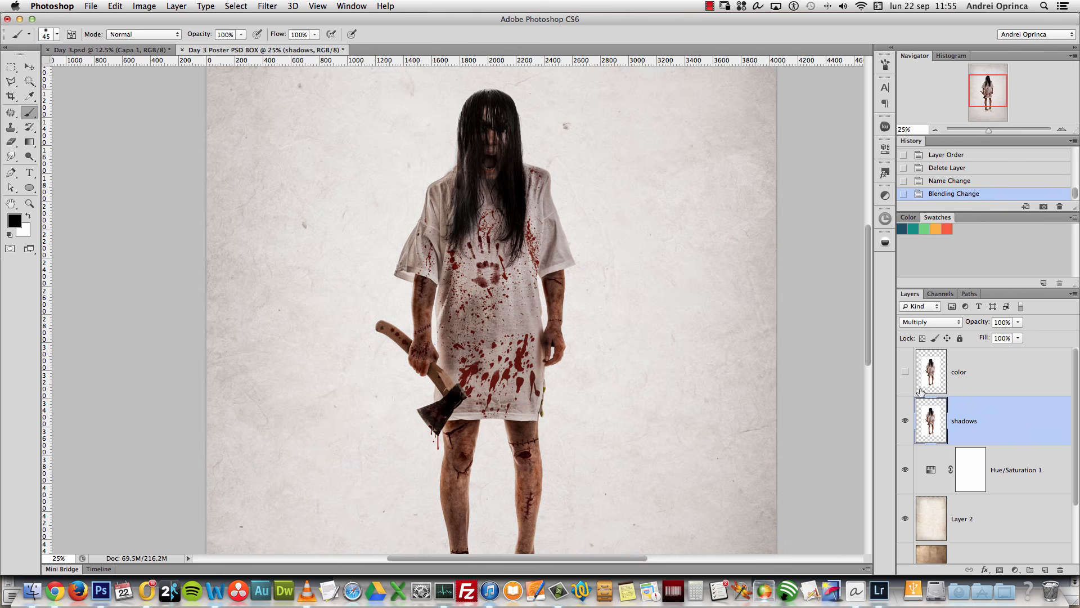
click(905, 371)
click(963, 375)
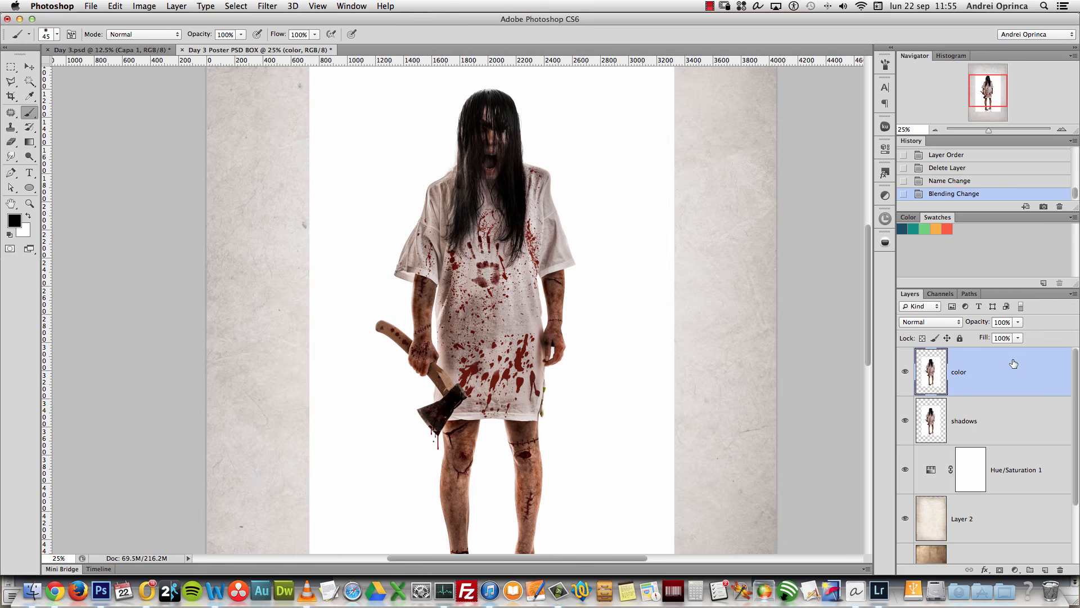
shift+click(1013, 427)
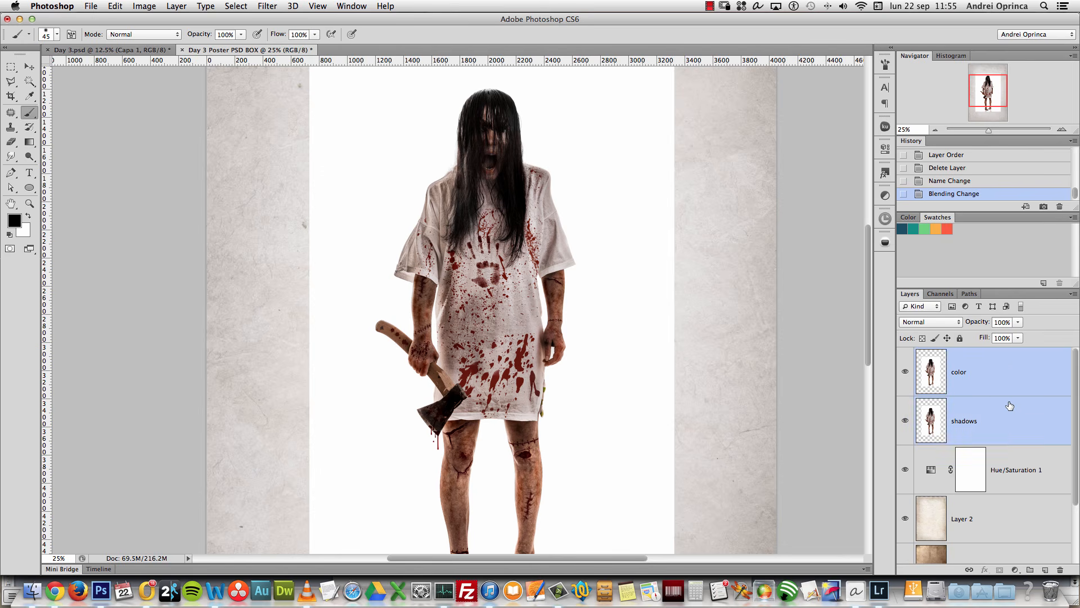
right_click(1009, 405)
click(921, 329)
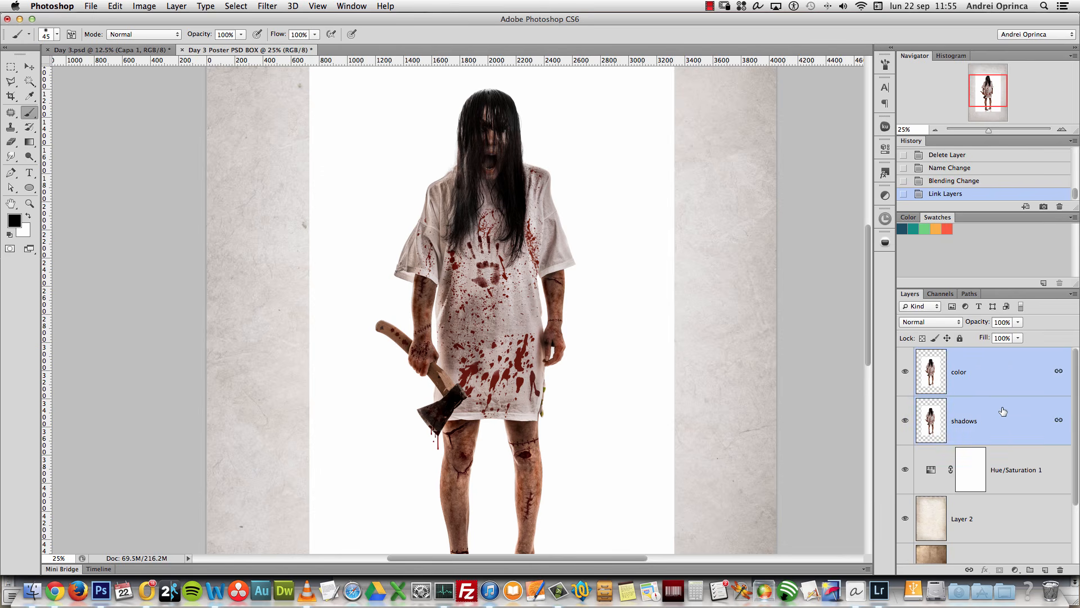
click(1011, 378)
scroll(680, 304, down, 3)
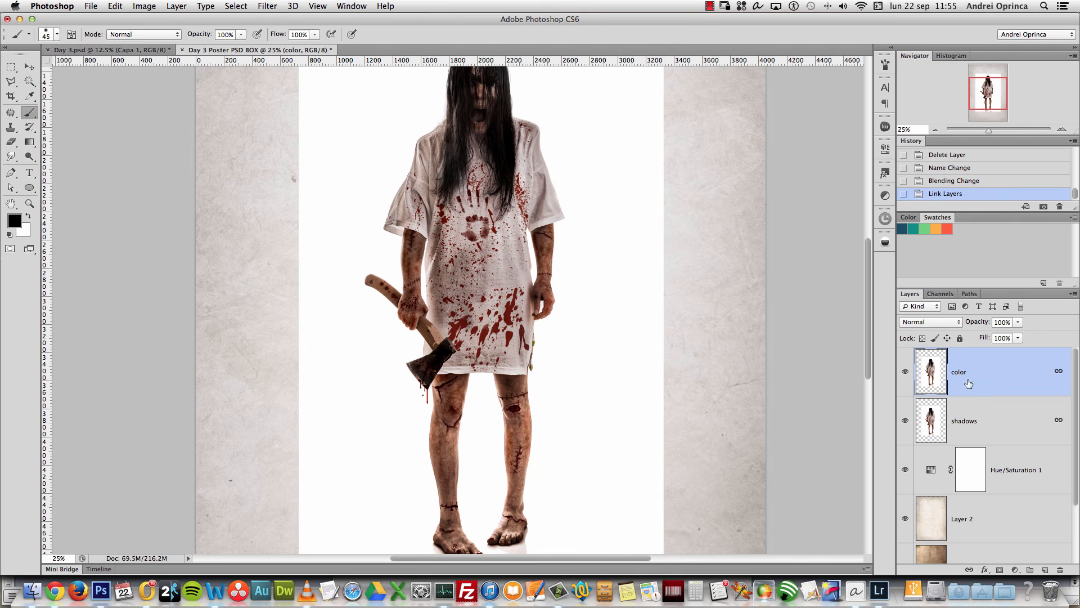
scroll(672, 294, up, 3)
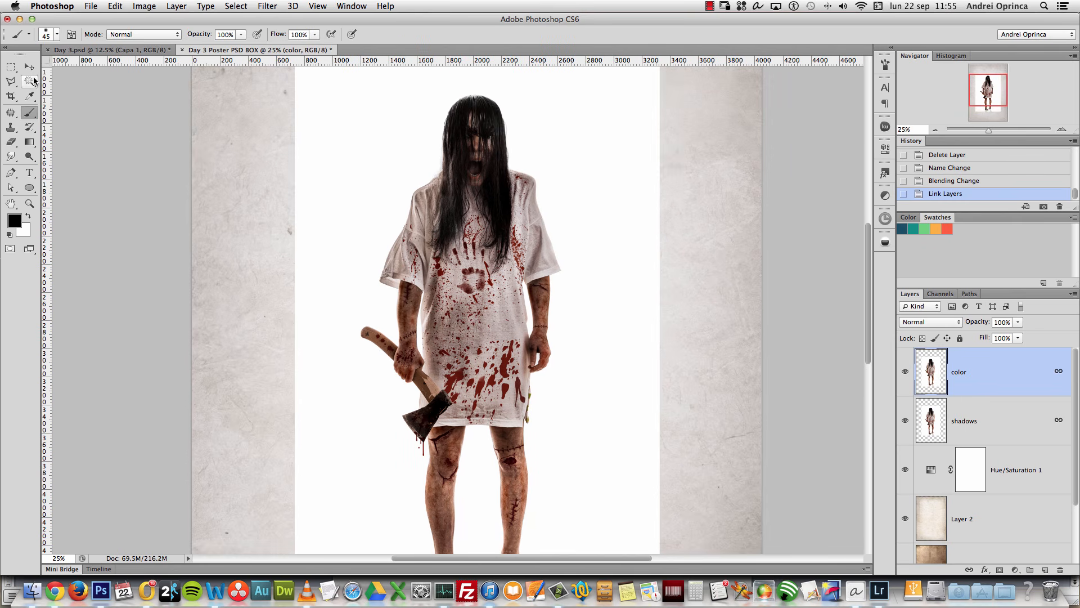
Step: Use the Magic Wand to select the white backdrop plus the gaps between the legs and beside the arm
click(31, 82)
click(78, 89)
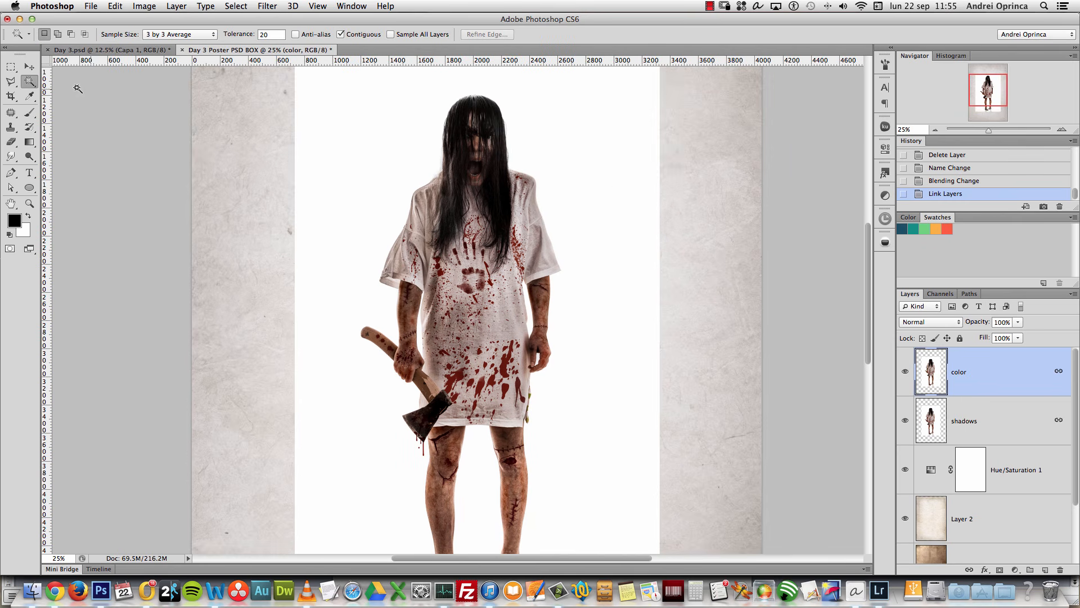
click(621, 188)
shift+click(489, 454)
shift+click(417, 340)
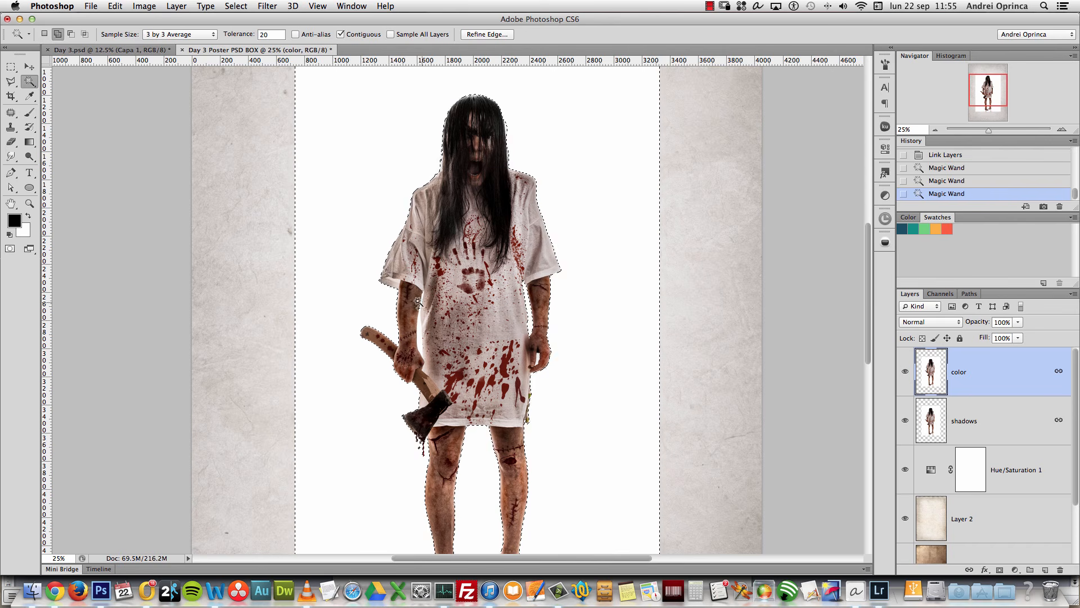
shift+click(417, 340)
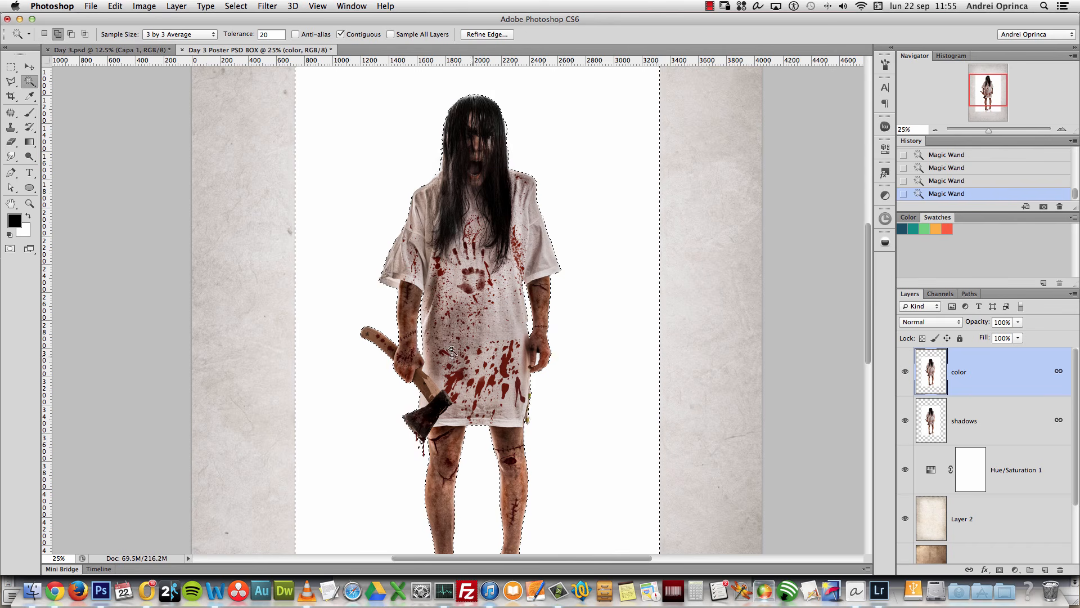
key(super+space)
super+click(541, 365)
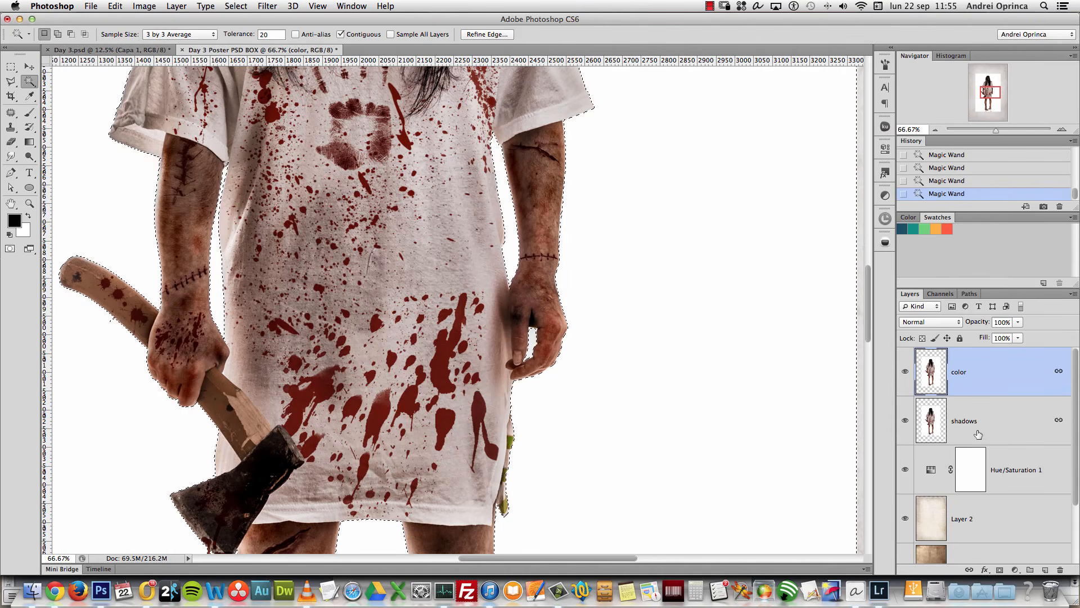
drag(437, 286, 453, 515)
drag(434, 107, 482, 248)
drag(428, 512, 460, 44)
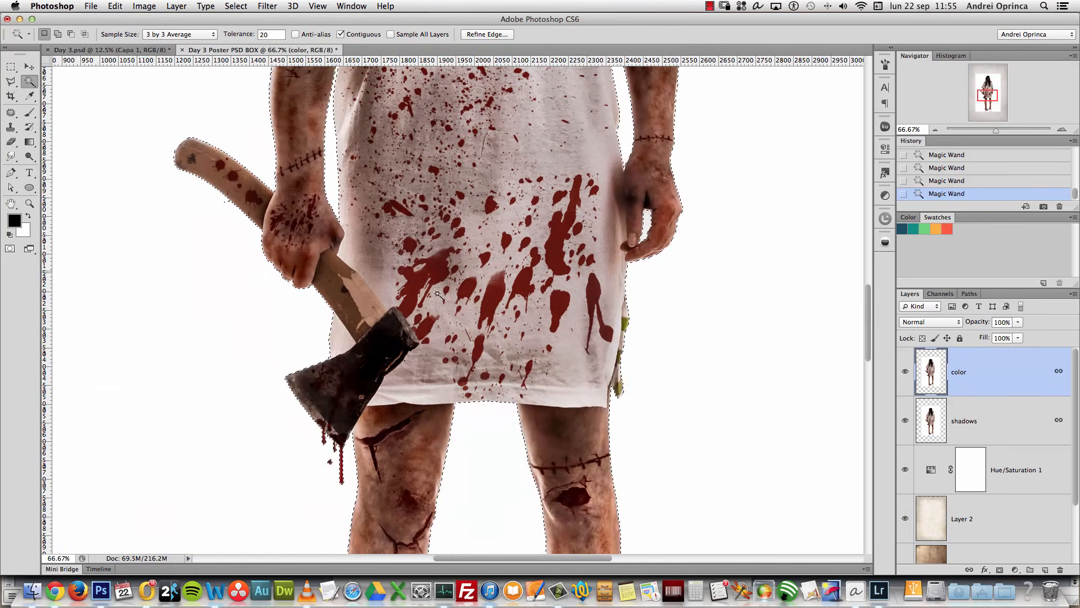
Step: Invert the selection so it covers the figure instead of the backdrop
click(487, 34)
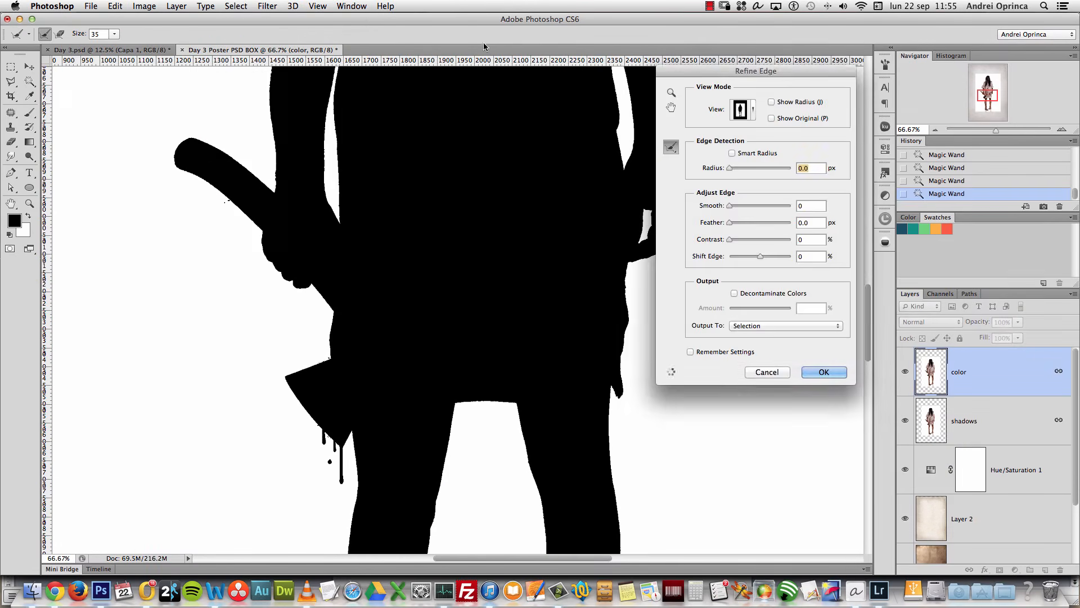
key(Escape)
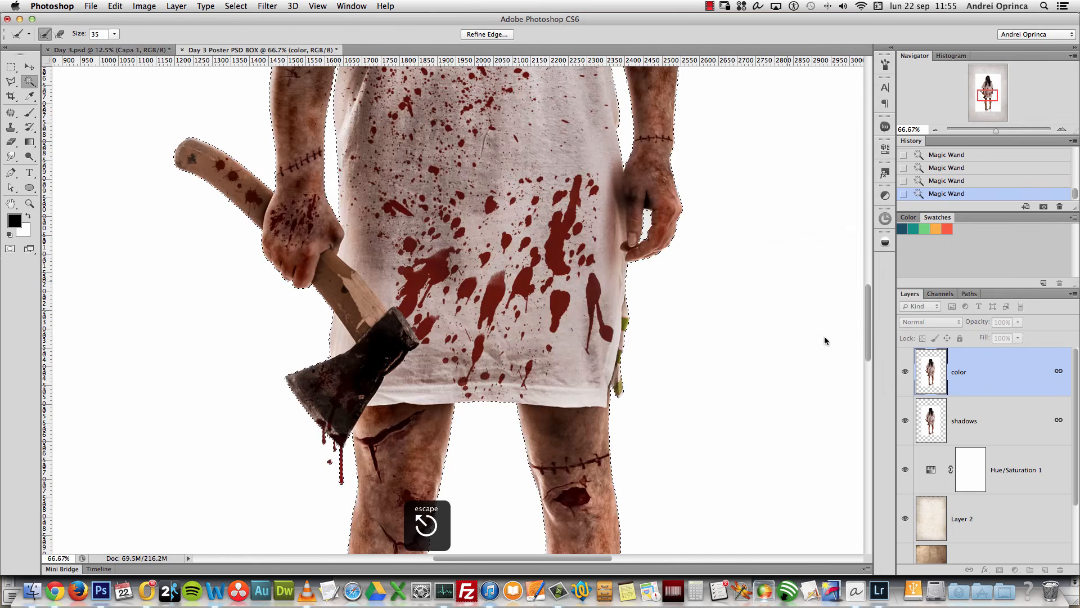
key(alt+shift+i)
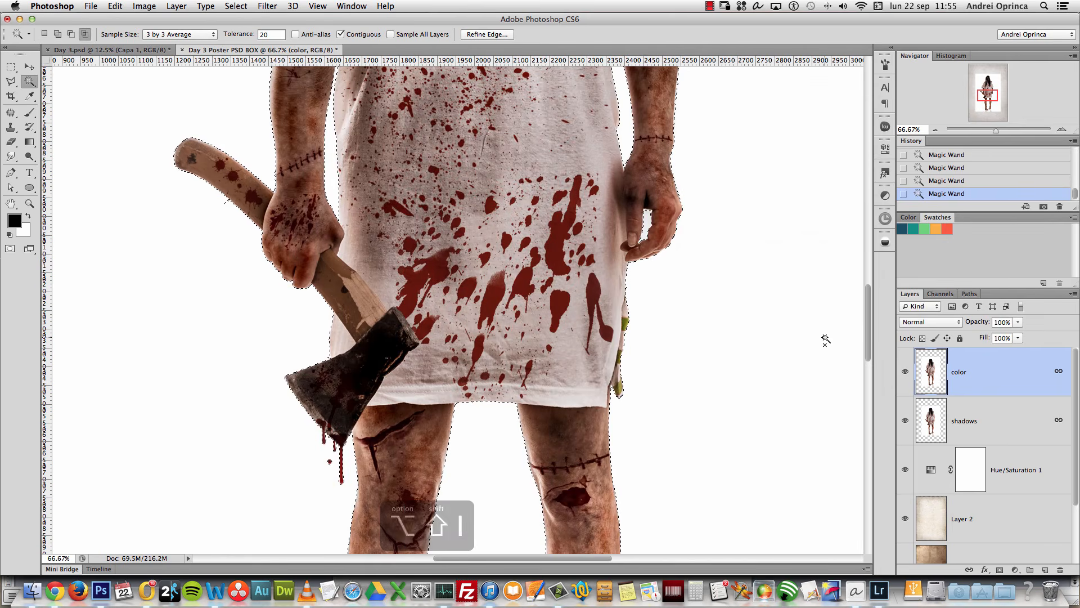
key(super+z)
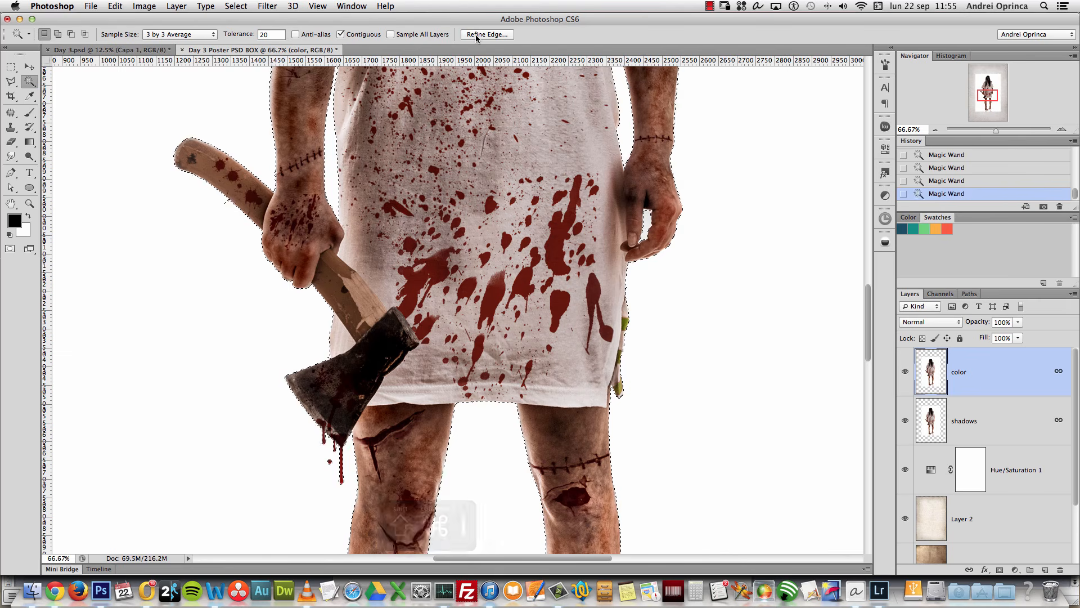
key(super+shift+i)
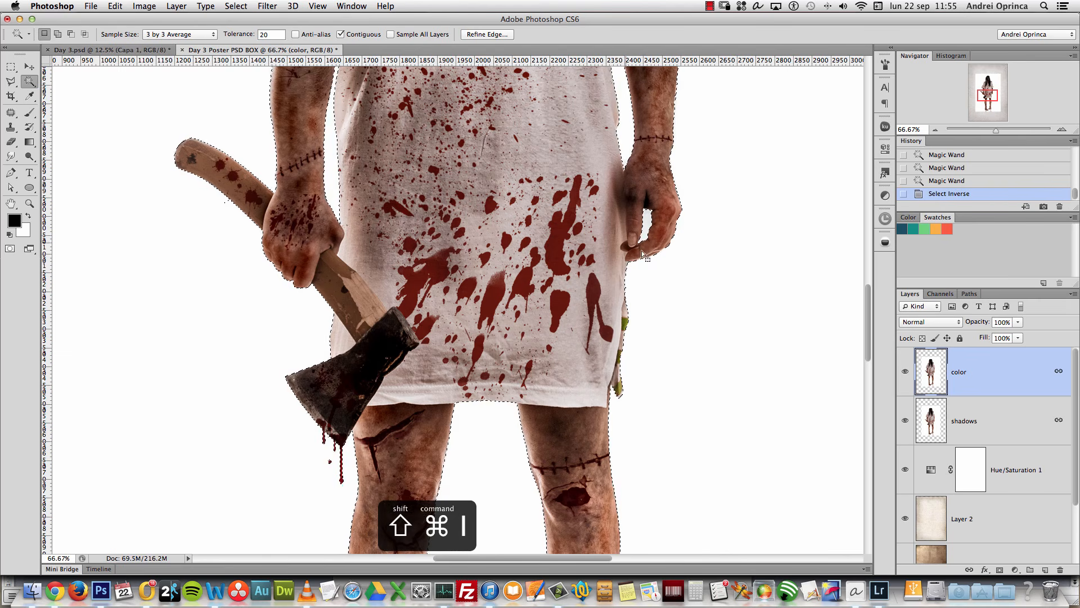
Step: Refine the edge with Shift Edge -42% and Feather 2.0 px, outputting a layer mask
click(487, 34)
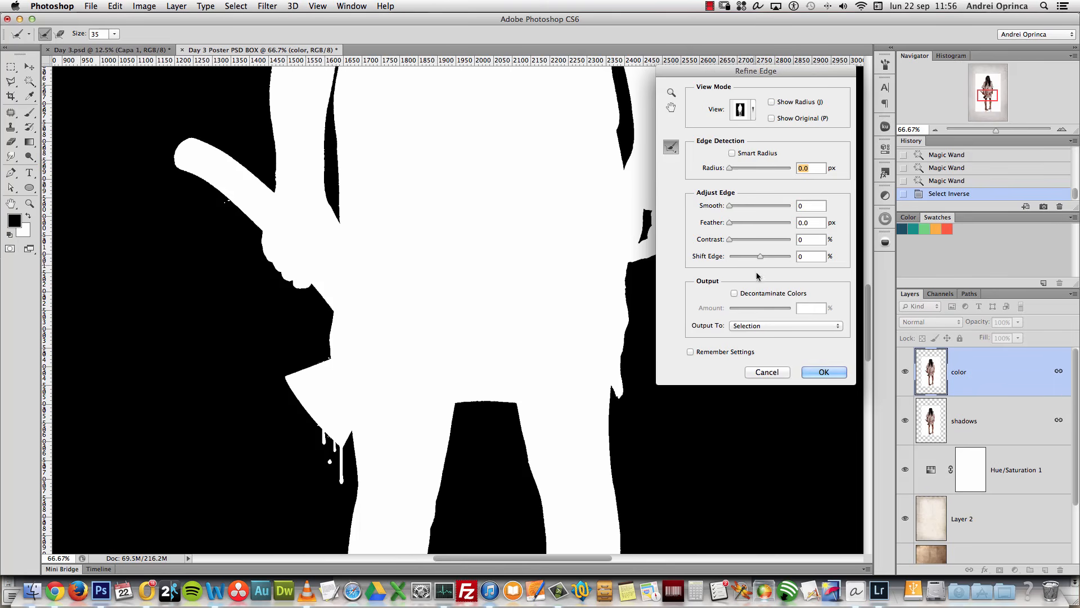
click(752, 110)
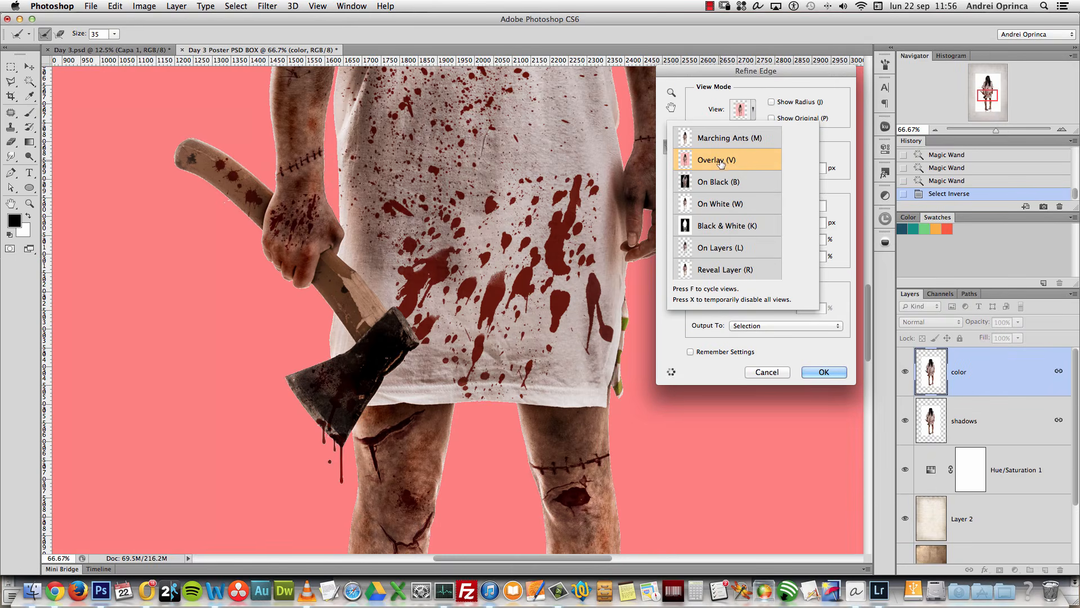
click(699, 250)
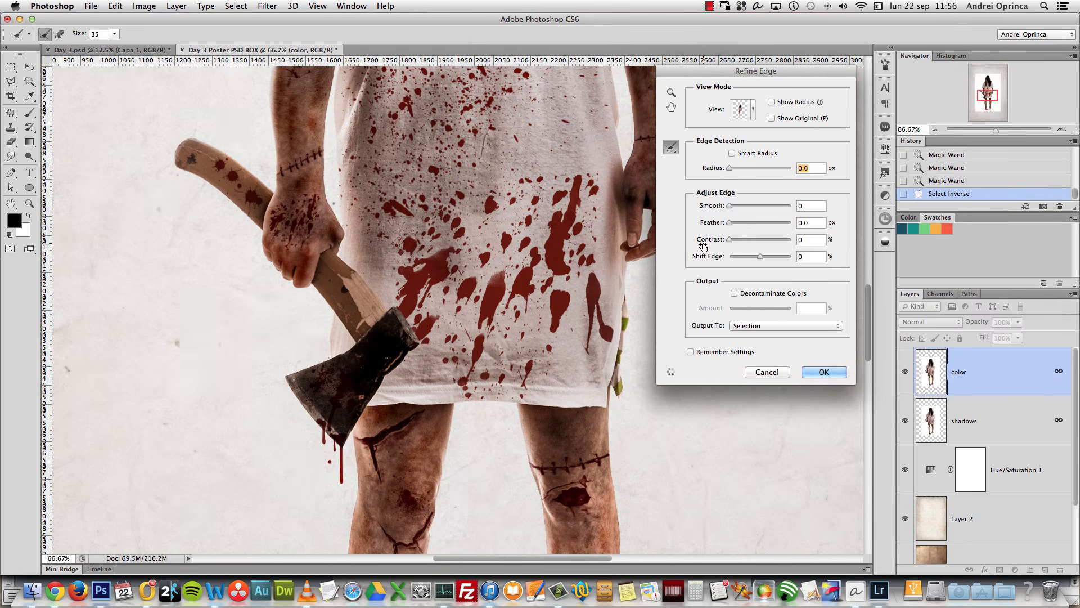
drag(545, 216, 467, 416)
drag(490, 315, 495, 535)
key(super+1)
drag(584, 208, 550, 322)
drag(760, 257, 749, 260)
drag(730, 222, 734, 225)
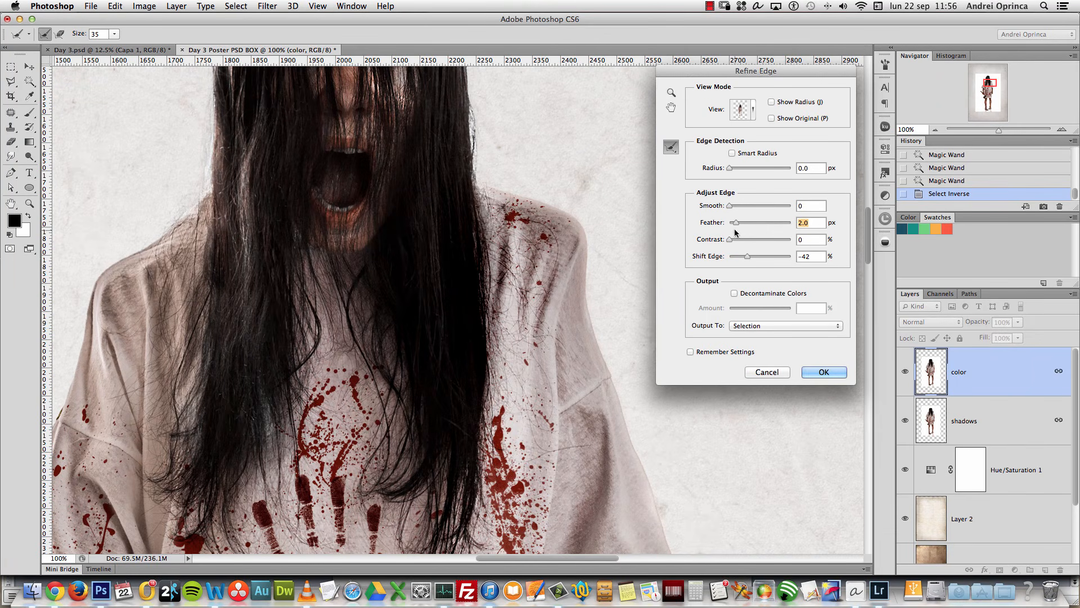
click(745, 239)
drag(744, 241, 735, 210)
click(786, 327)
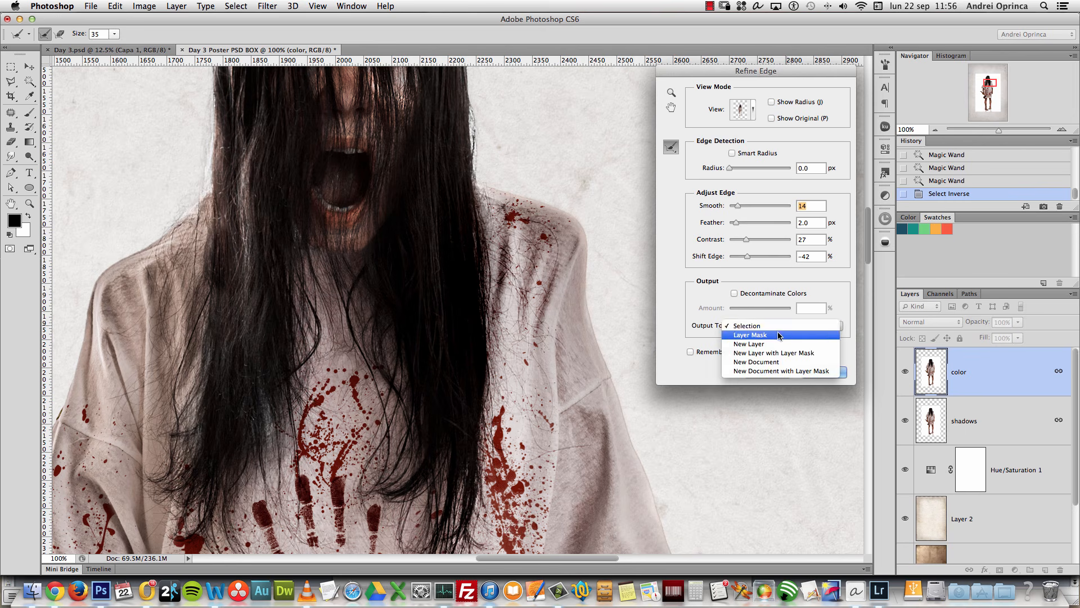
click(781, 335)
click(822, 374)
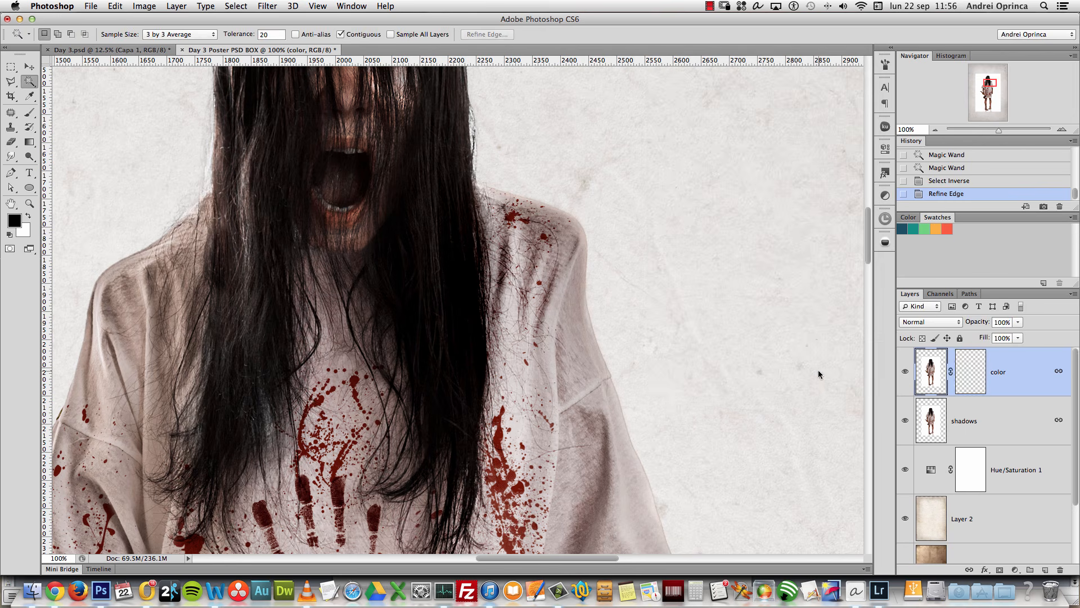
Step: Toggle the masked color layer to compare the cutout edges around the head
click(904, 372)
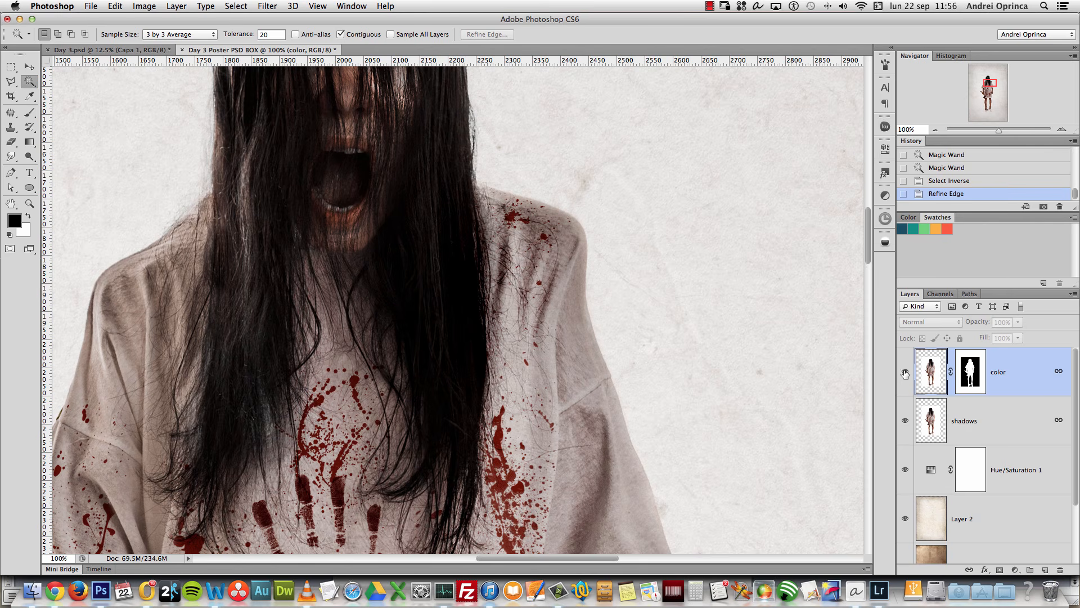
click(905, 373)
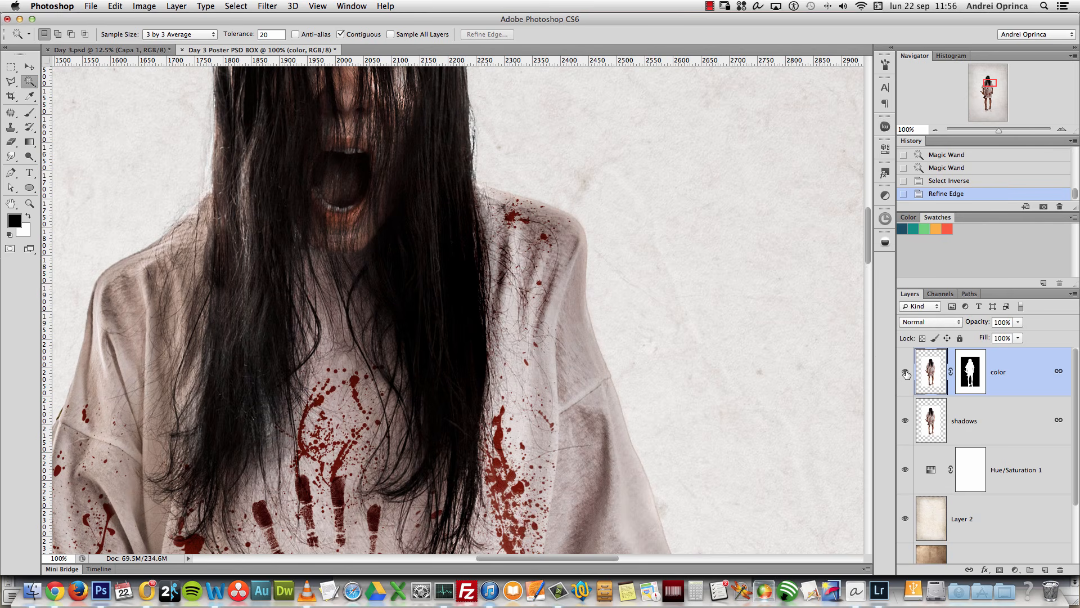
drag(983, 80, 979, 77)
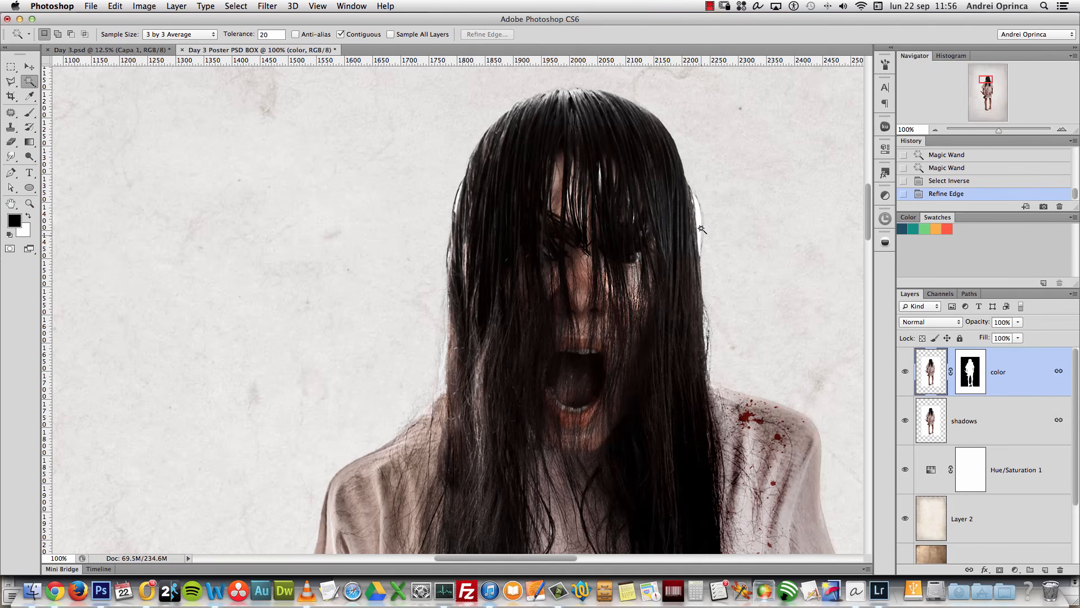
click(904, 373)
click(905, 372)
click(905, 372)
Step: Inspect the masked edges from face to knees, then target the color layer's mask with the Brush
drag(727, 417, 722, 169)
drag(710, 439, 723, 302)
drag(668, 357, 636, 290)
drag(661, 383, 629, 279)
click(905, 373)
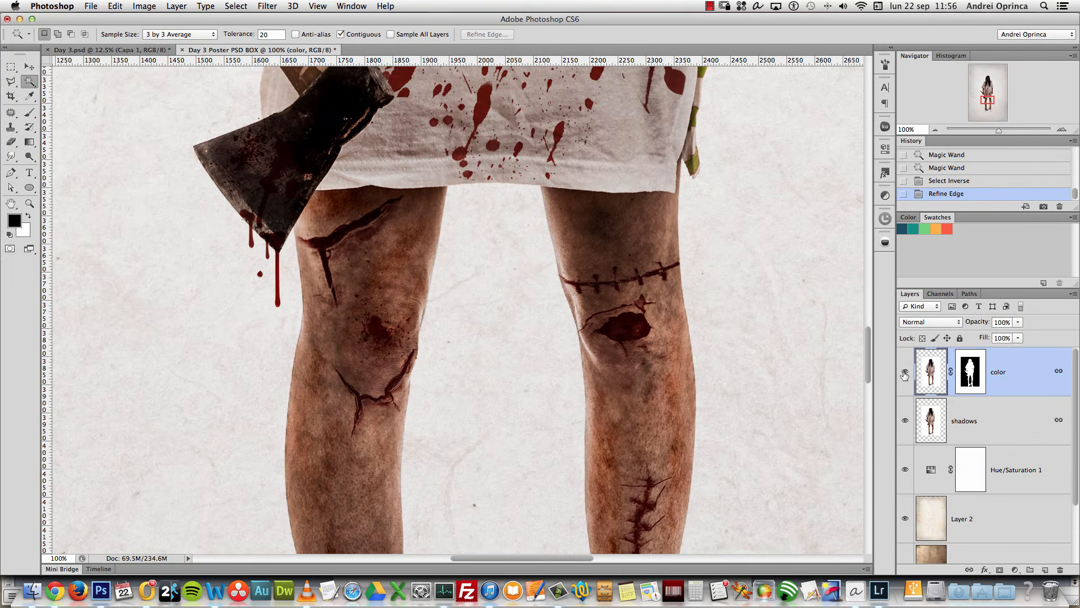
click(905, 374)
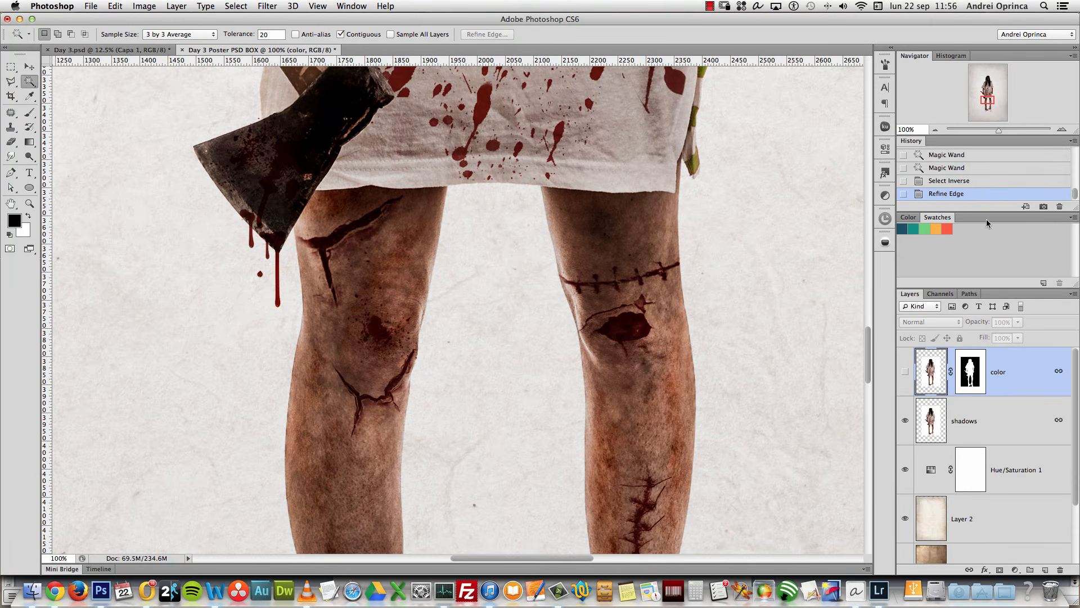
drag(987, 99, 985, 77)
drag(733, 347, 559, 292)
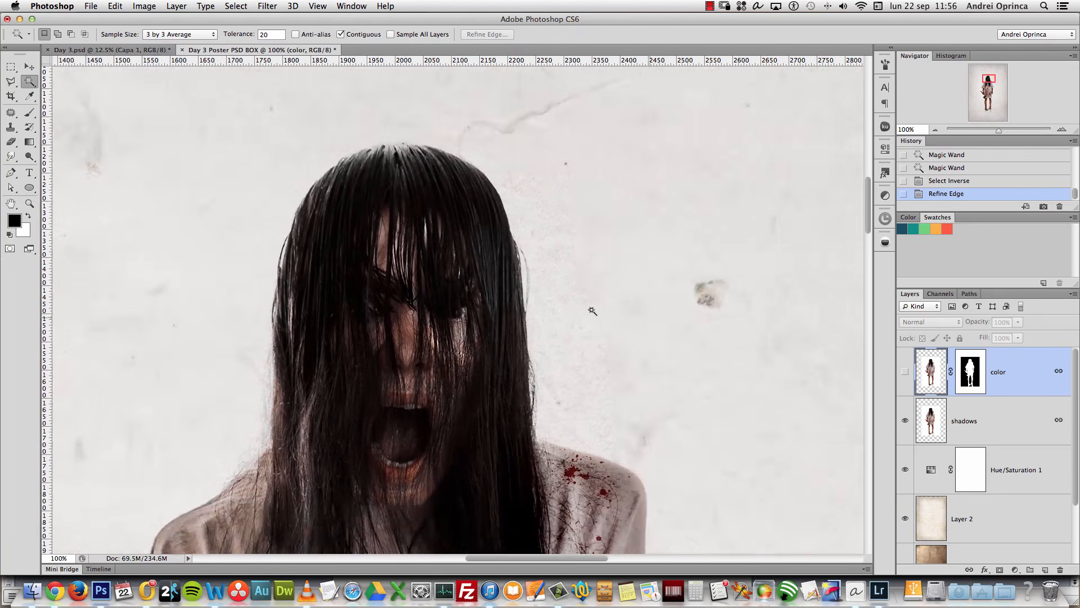
click(905, 372)
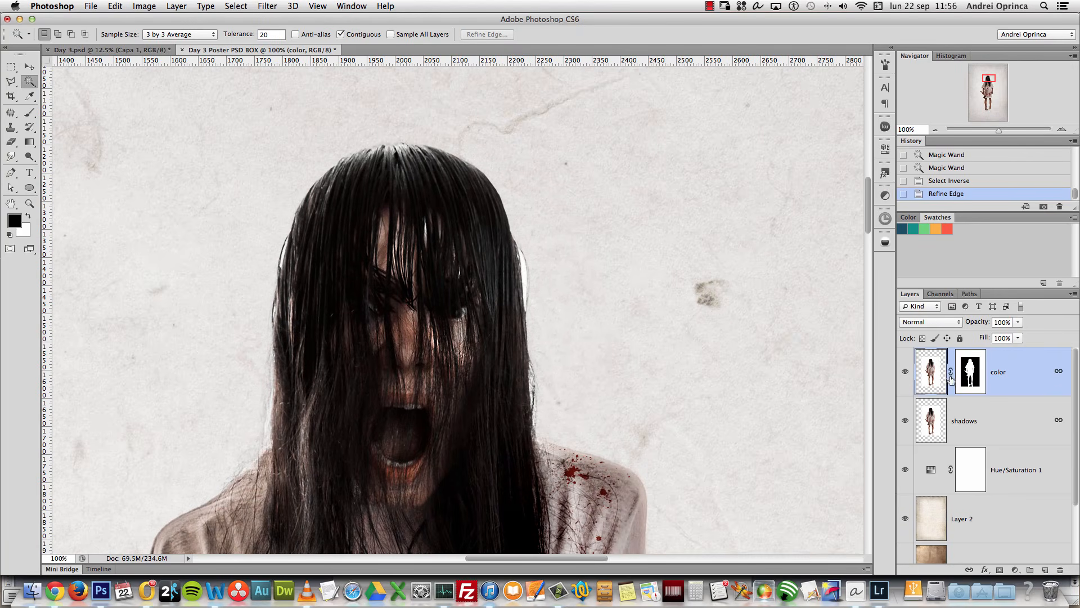
click(969, 371)
key(b)
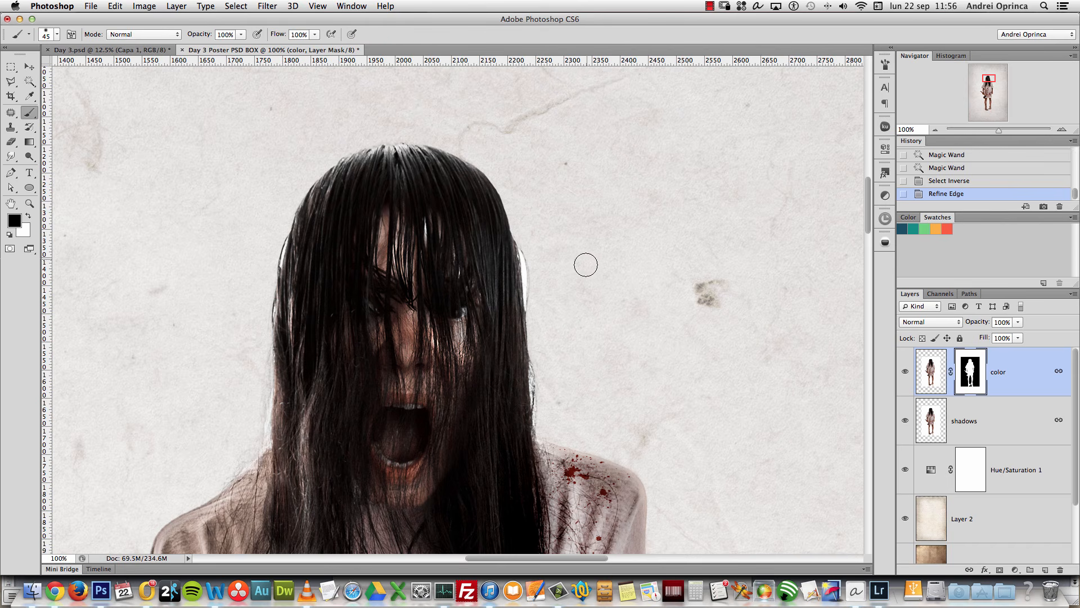
right_click(589, 236)
mouse_move(543, 262)
mouse_down()
mouse_move(538, 272)
mouse_move(530, 251)
mouse_move(535, 298)
mouse_up()
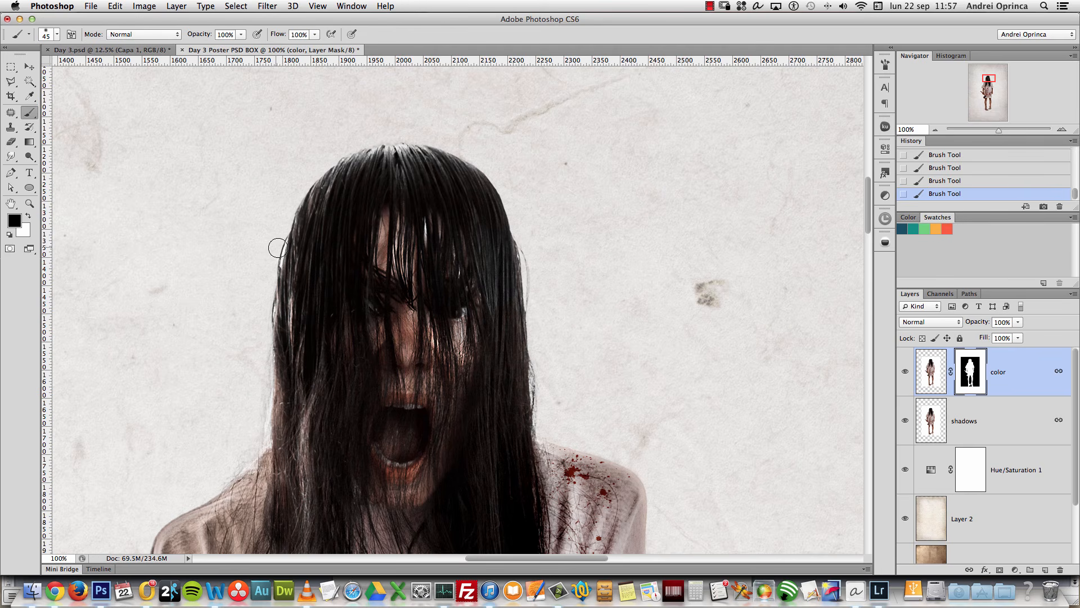
drag(269, 392, 242, 465)
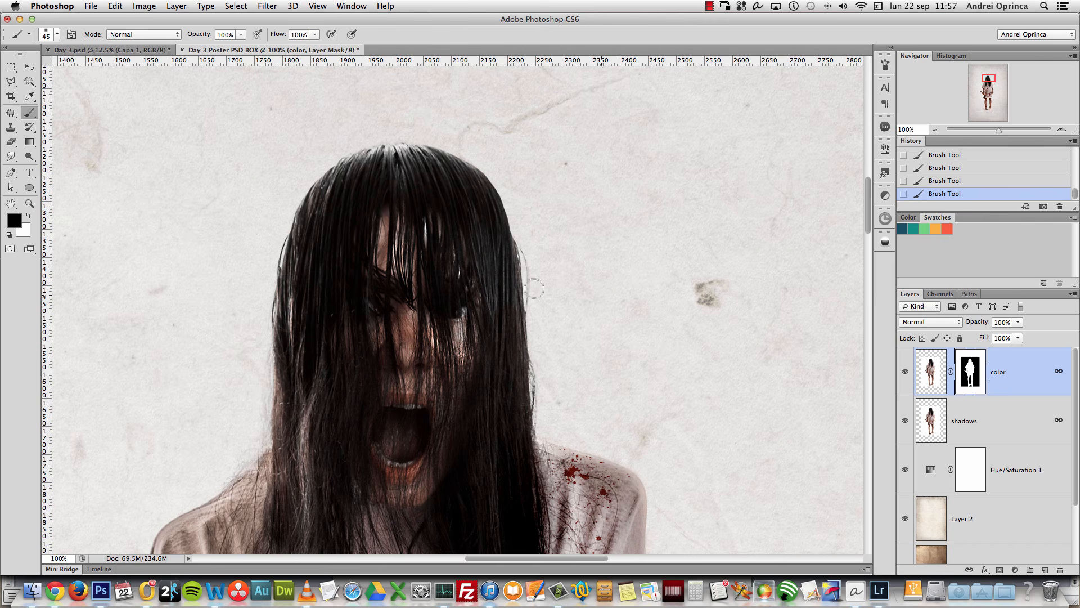
click(905, 422)
click(904, 426)
click(904, 423)
click(904, 423)
click(904, 423)
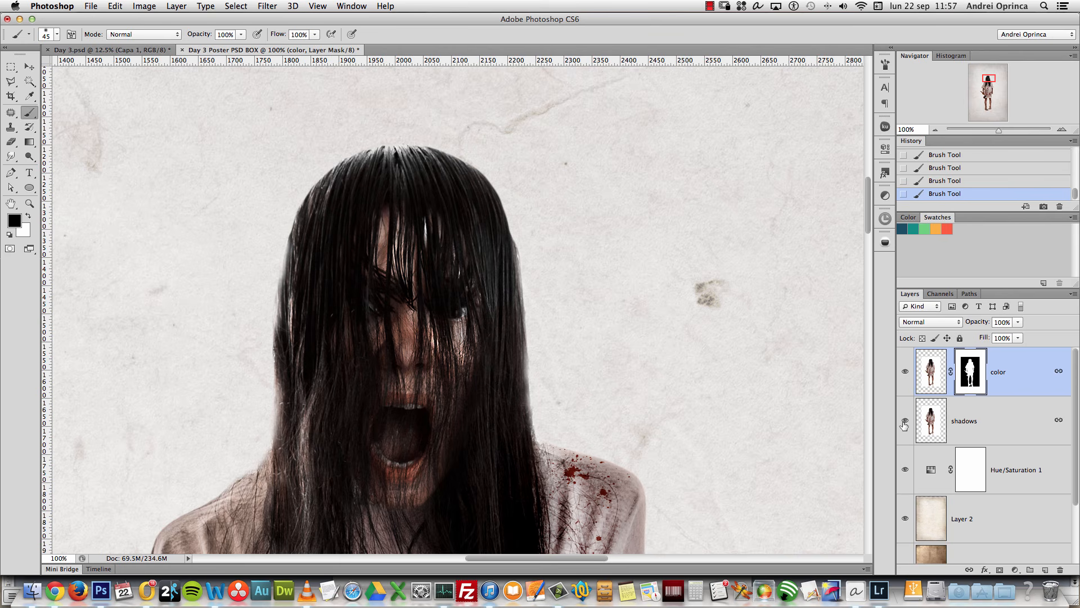
click(904, 423)
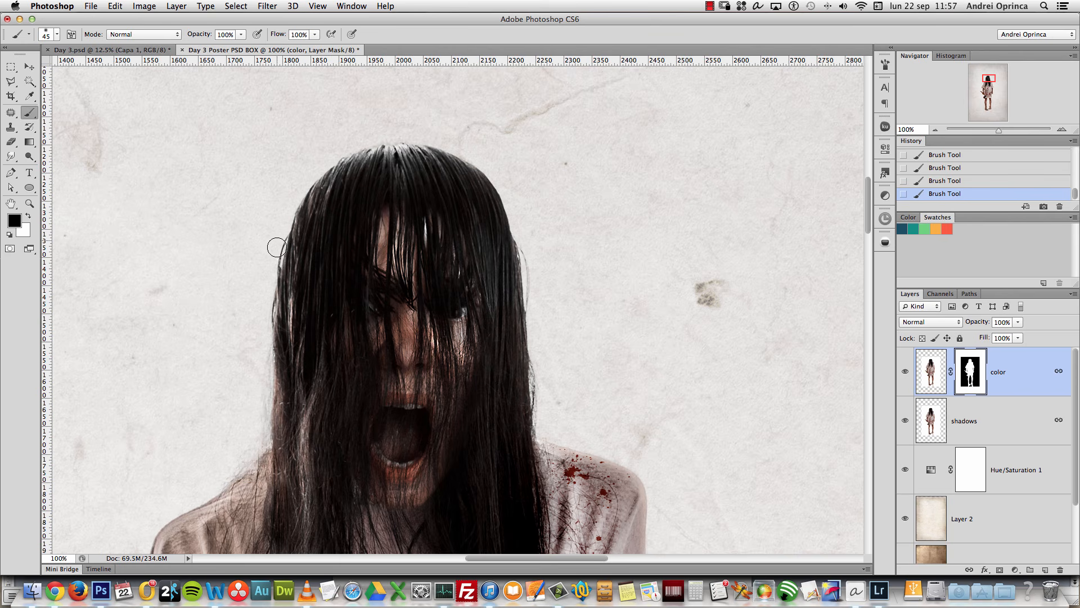
drag(536, 457, 606, 318)
click(904, 372)
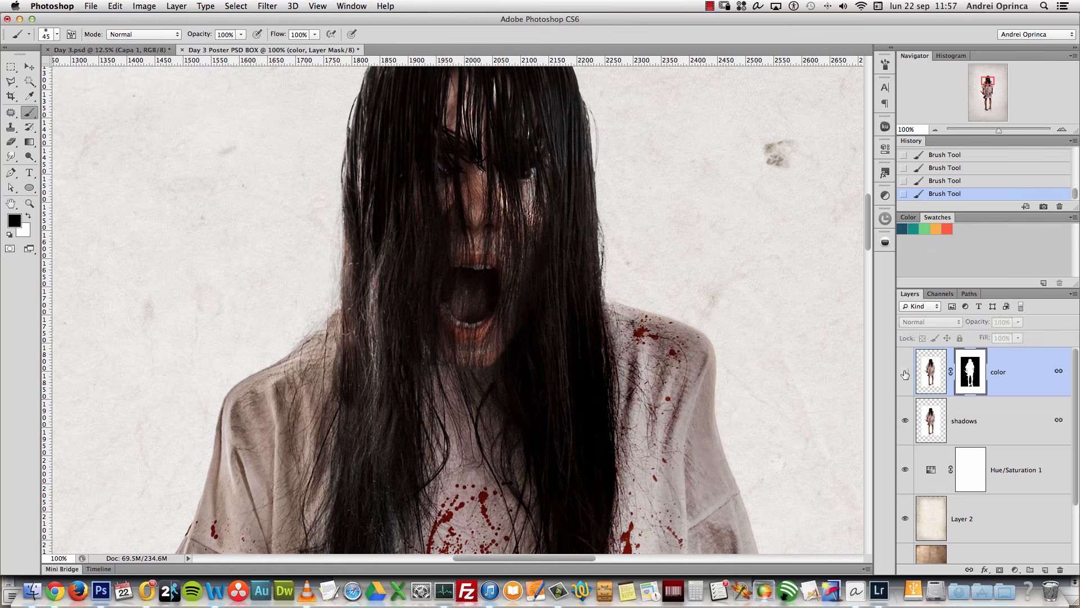
click(905, 374)
click(976, 423)
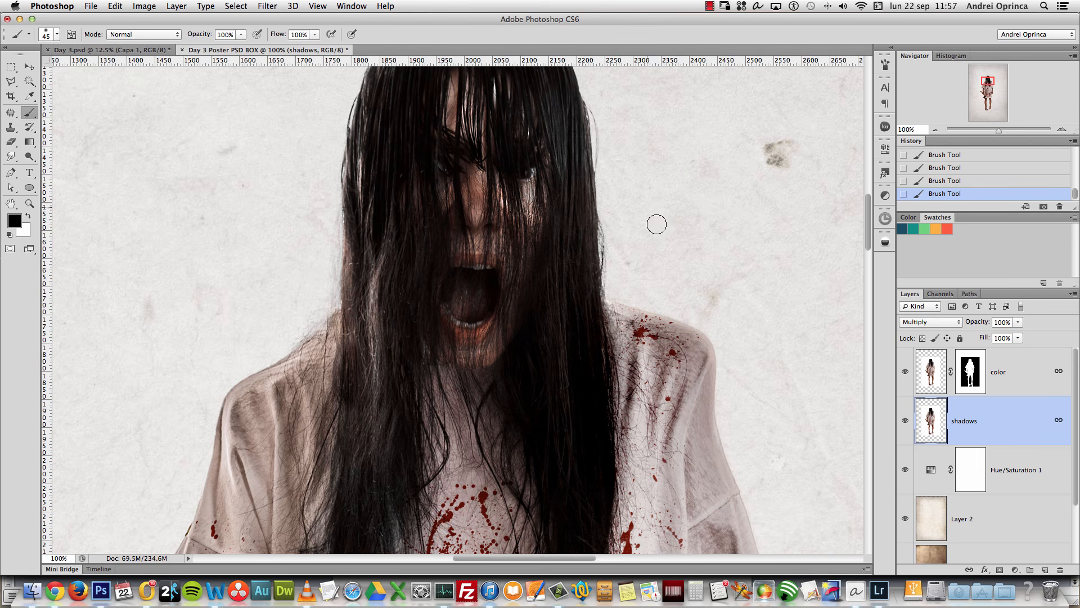
drag(986, 81, 987, 107)
Step: Hide the color layer and add a layer mask to the shadows layer
drag(653, 423, 709, 336)
click(971, 376)
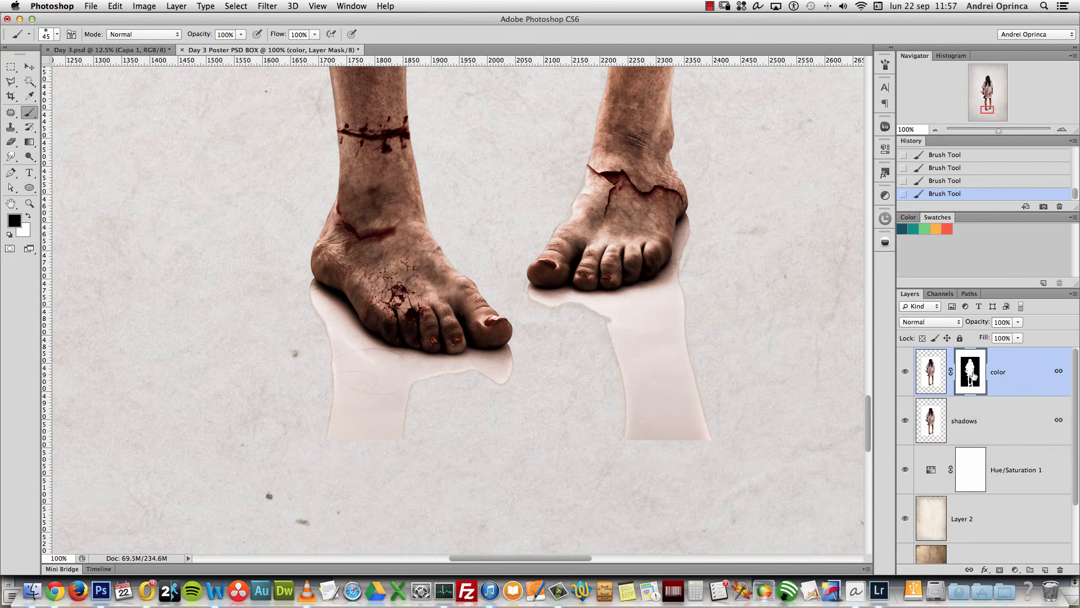
click(905, 372)
click(905, 372)
click(905, 372)
click(1010, 430)
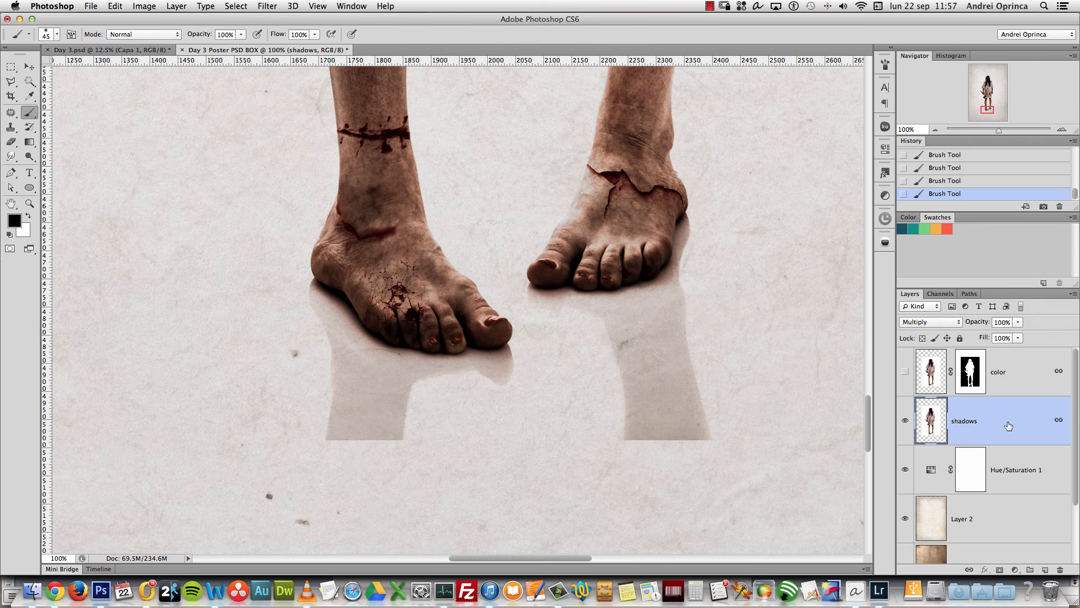
click(999, 570)
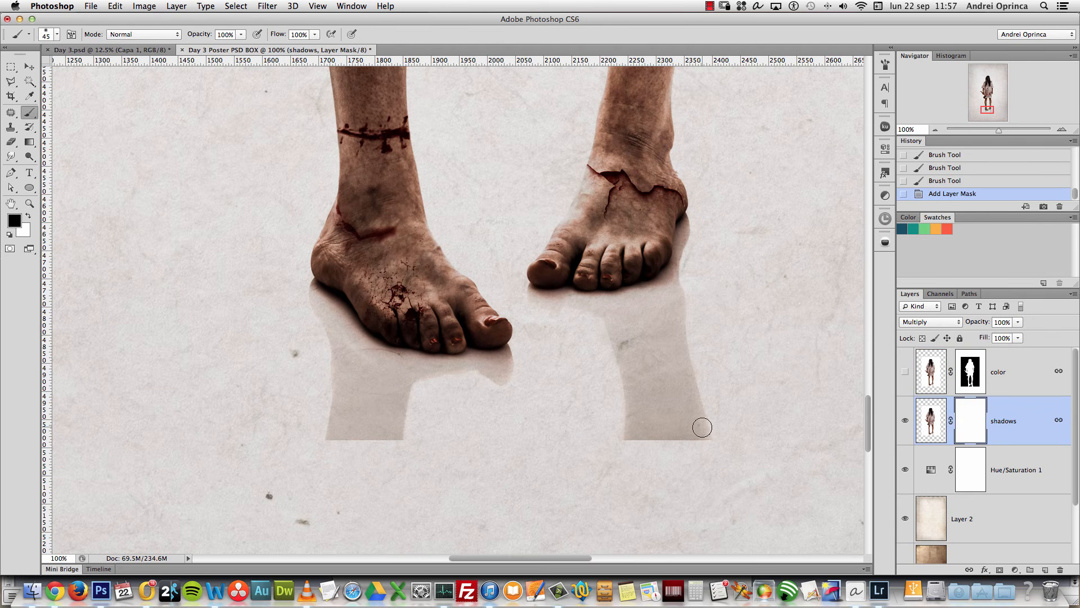
Step: Paint black on the shadows mask to remove the right foot's long reflection
mouse_move(704, 422)
mouse_down()
mouse_move(731, 428)
mouse_move(734, 412)
mouse_move(704, 411)
mouse_move(599, 451)
mouse_move(672, 395)
mouse_move(613, 412)
mouse_move(726, 338)
mouse_move(656, 343)
mouse_move(667, 319)
mouse_up()
key(bracketright)
key(bracketright)
key(bracketright)
click(711, 255)
drag(711, 255, 685, 270)
drag(717, 237, 709, 265)
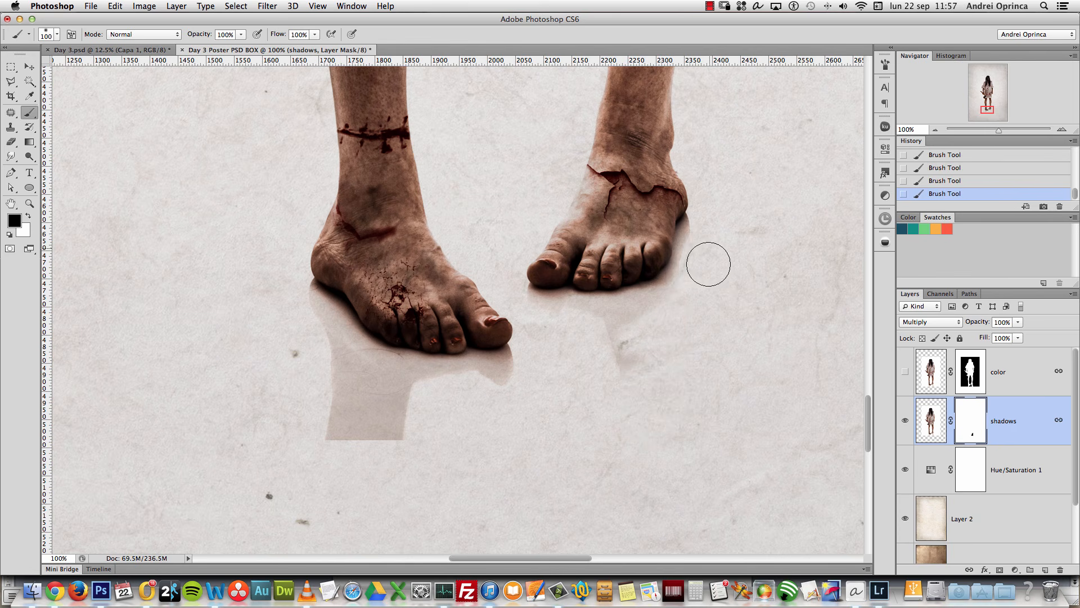
key(bracketleft)
key(bracketleft)
key(bracketleft)
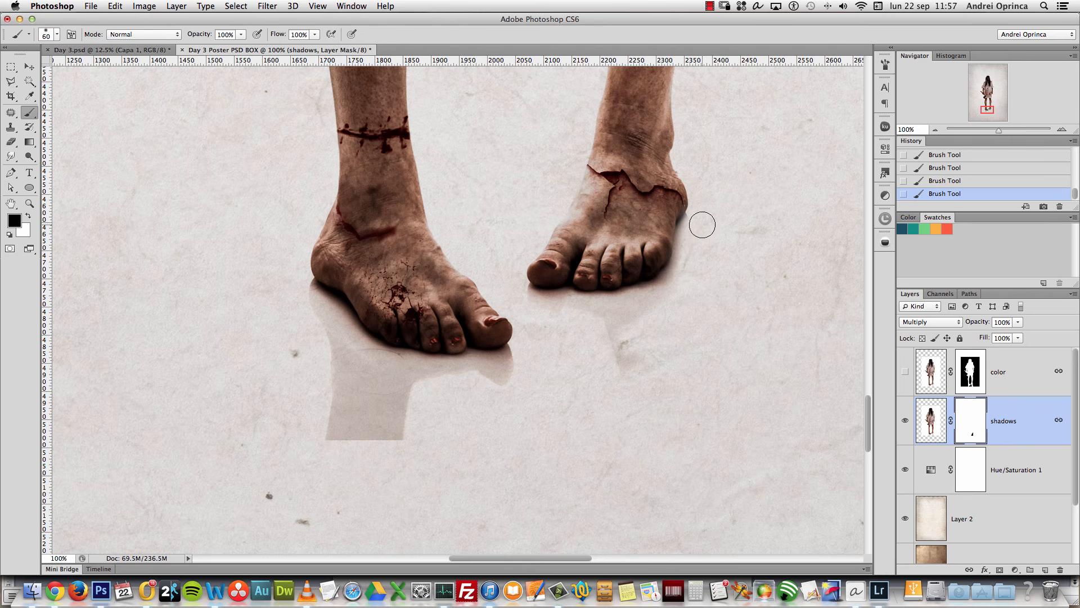
key(x)
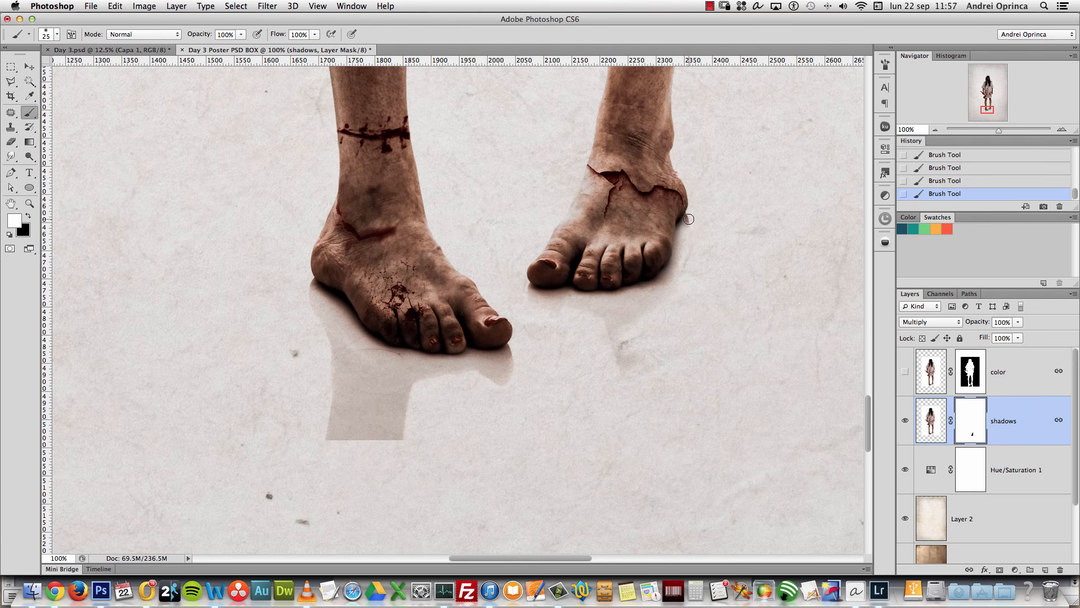
key(x)
drag(675, 274, 666, 282)
key(x)
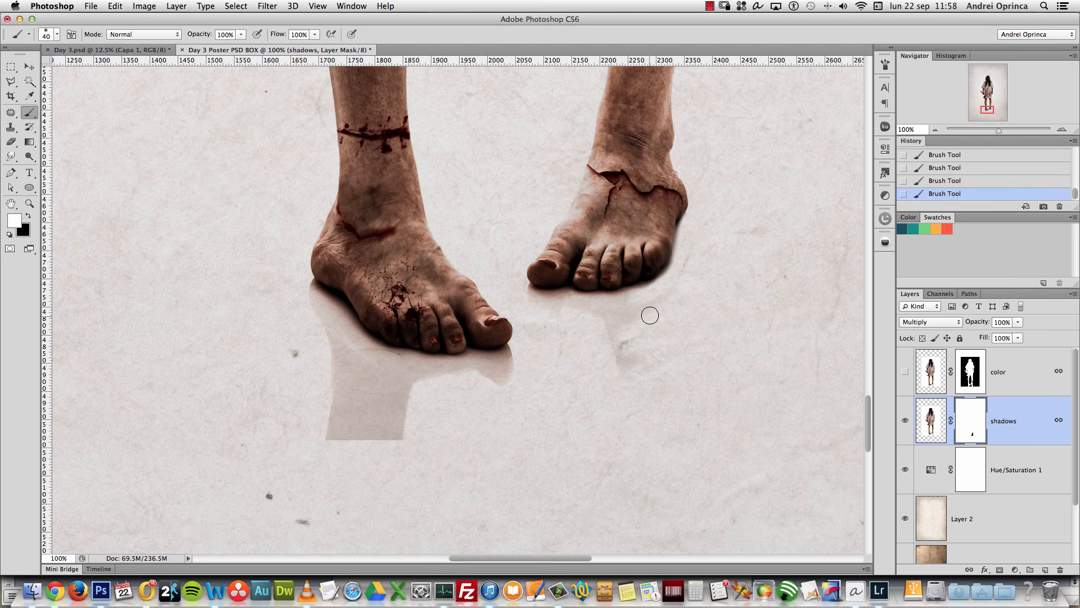
key(])
key(x)
mouse_move(654, 347)
mouse_down()
mouse_move(625, 359)
mouse_move(617, 333)
mouse_move(552, 313)
mouse_move(608, 328)
mouse_move(643, 321)
mouse_up()
Step: Mask out the grey reflection below the left foot and under its big toe
key(])
key(])
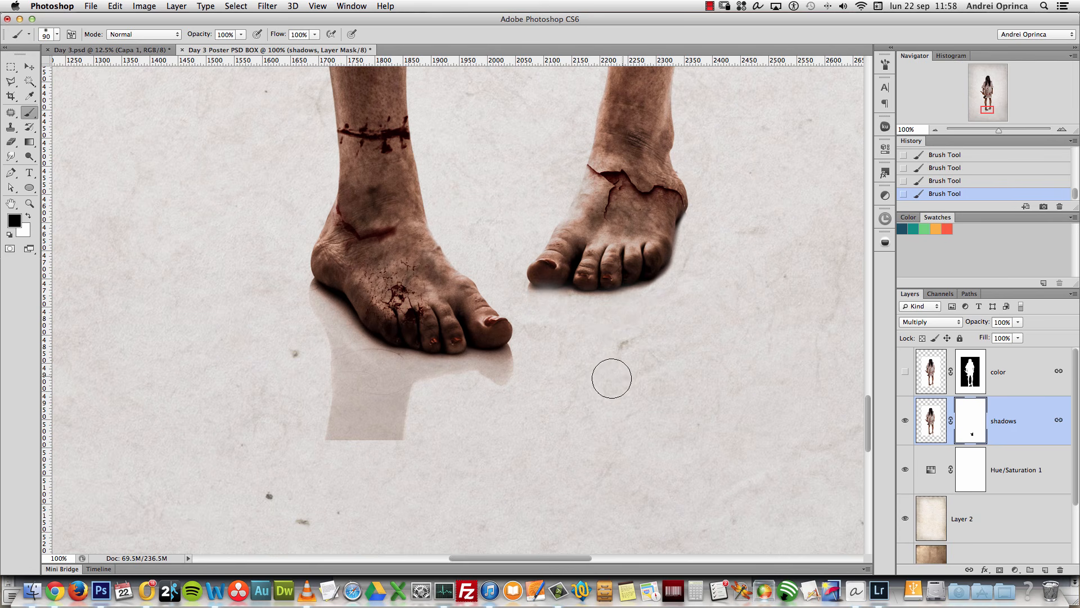
key(bracketleft)
key(bracketleft)
key(bracketleft)
key(bracketleft)
key(x)
key(bracketleft)
key(bracketleft)
key(bracketleft)
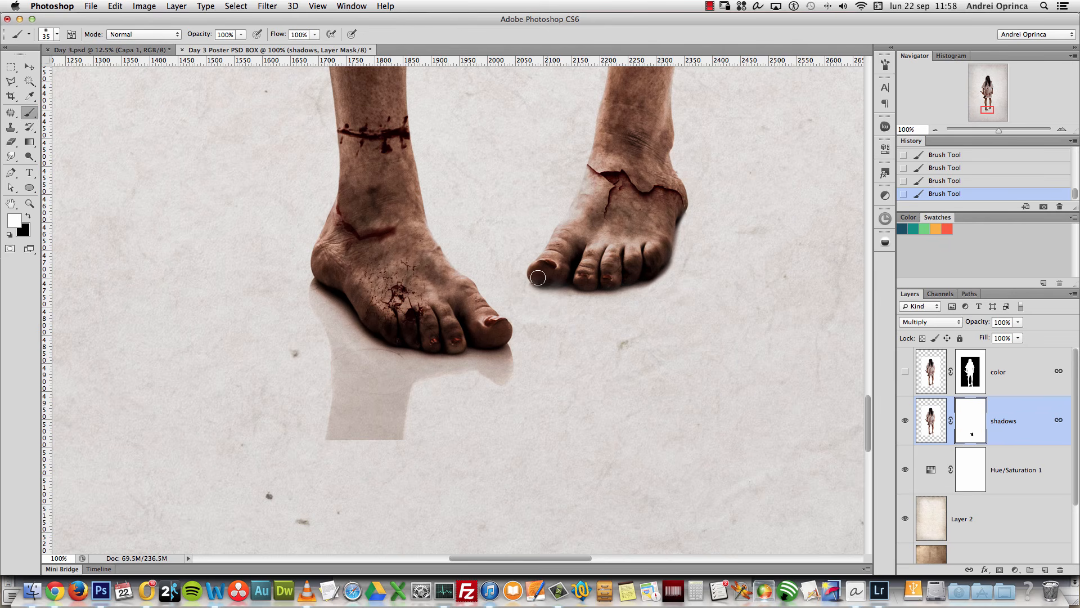
key(bracketleft)
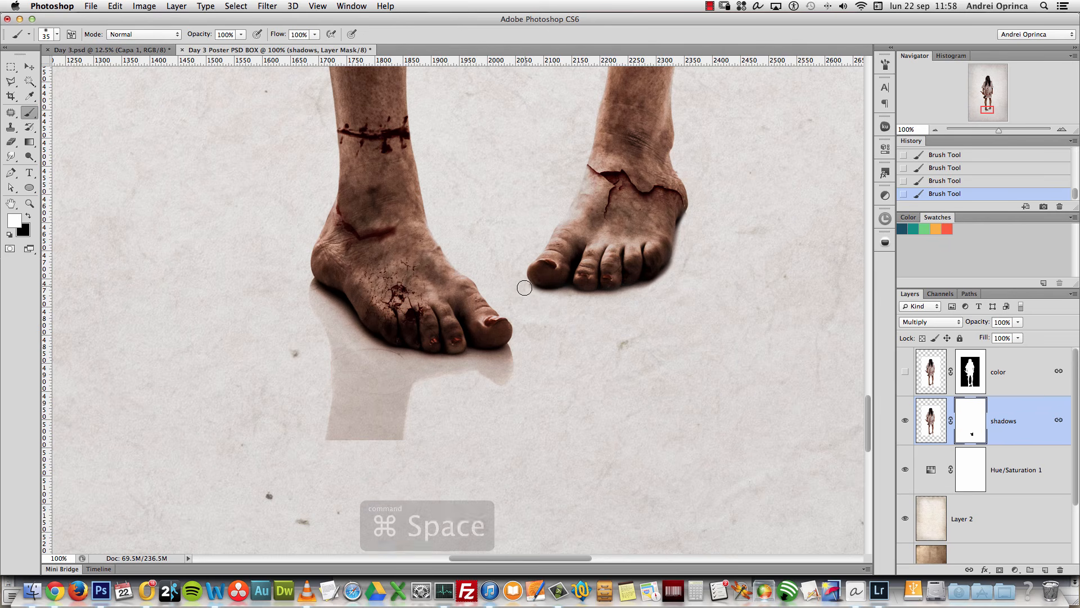
super+click(527, 285)
key(bracketleft)
key(bracketleft)
key(bracketleft)
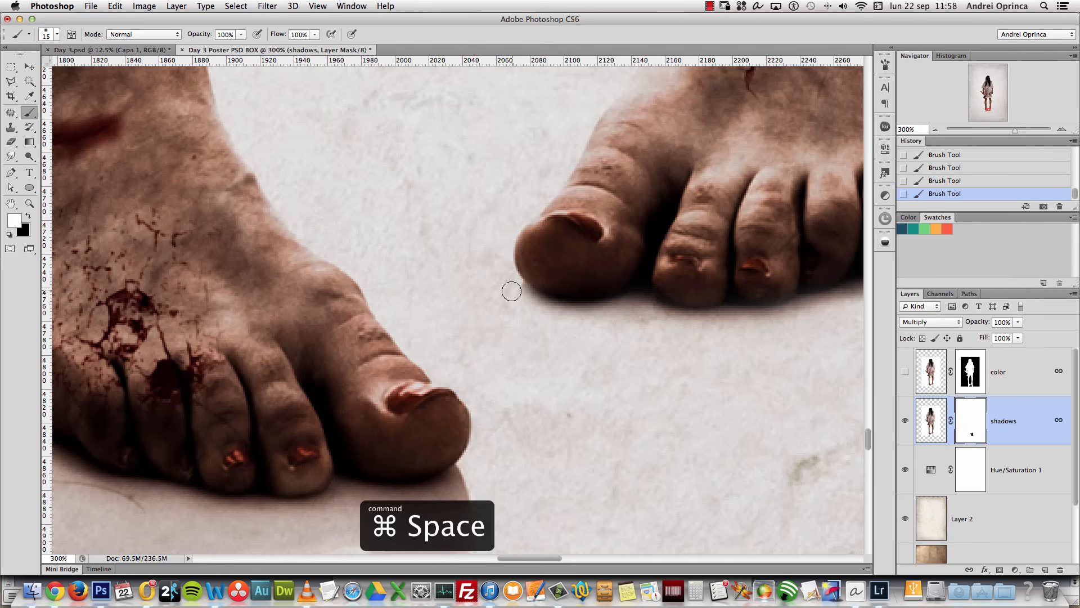
key(x)
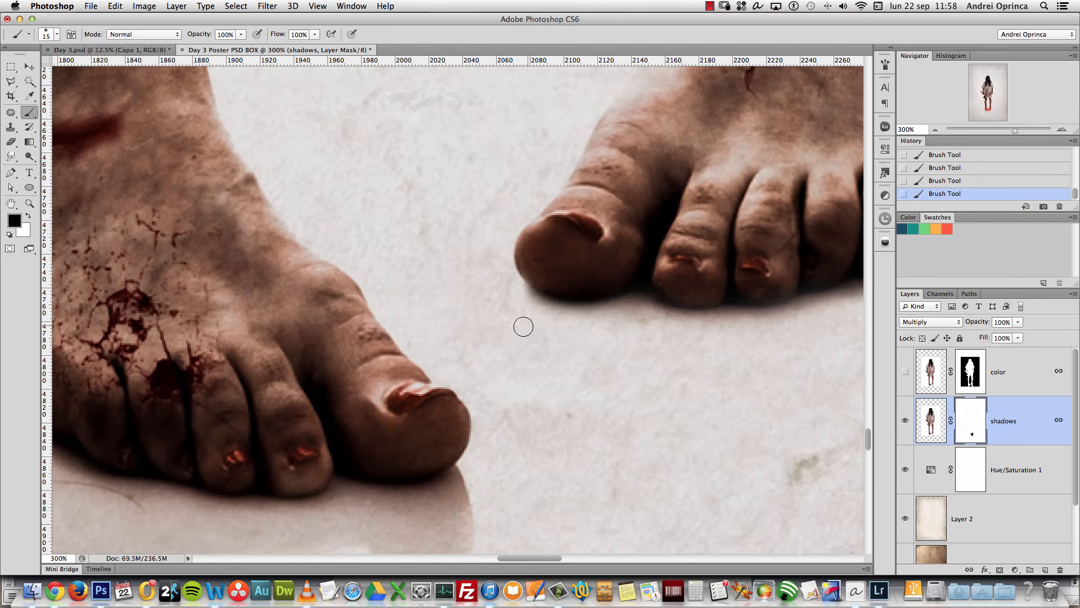
scroll(523, 326, up, 5)
scroll(523, 326, left, 8)
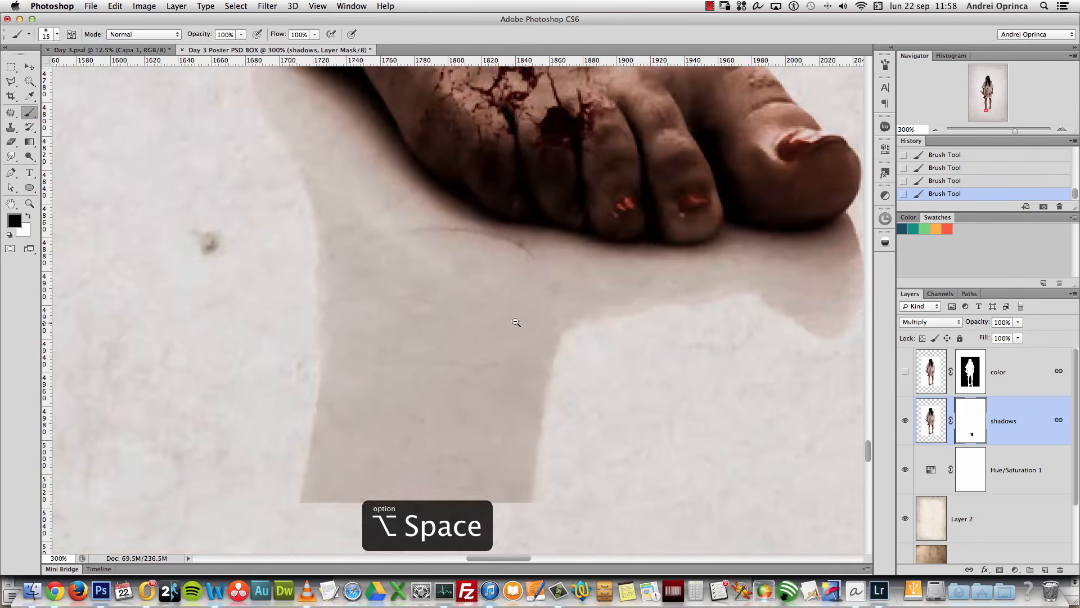
alt+click(516, 322)
key(bracketright)
key(bracketright)
key(bracketright)
key(bracketright)
key(bracketright)
key(bracketright)
key(bracketright)
key(bracketright)
key(bracketright)
key(bracketright)
key(bracketright)
mouse_move(562, 438)
mouse_down()
mouse_move(483, 428)
mouse_move(560, 436)
mouse_move(418, 394)
mouse_move(750, 346)
mouse_move(714, 344)
mouse_move(763, 306)
mouse_move(566, 360)
mouse_move(341, 272)
mouse_move(364, 306)
mouse_move(341, 244)
mouse_move(374, 241)
mouse_move(482, 345)
mouse_move(504, 336)
mouse_move(640, 360)
mouse_move(521, 331)
mouse_up()
key(bracketleft)
key(bracketleft)
key(bracketleft)
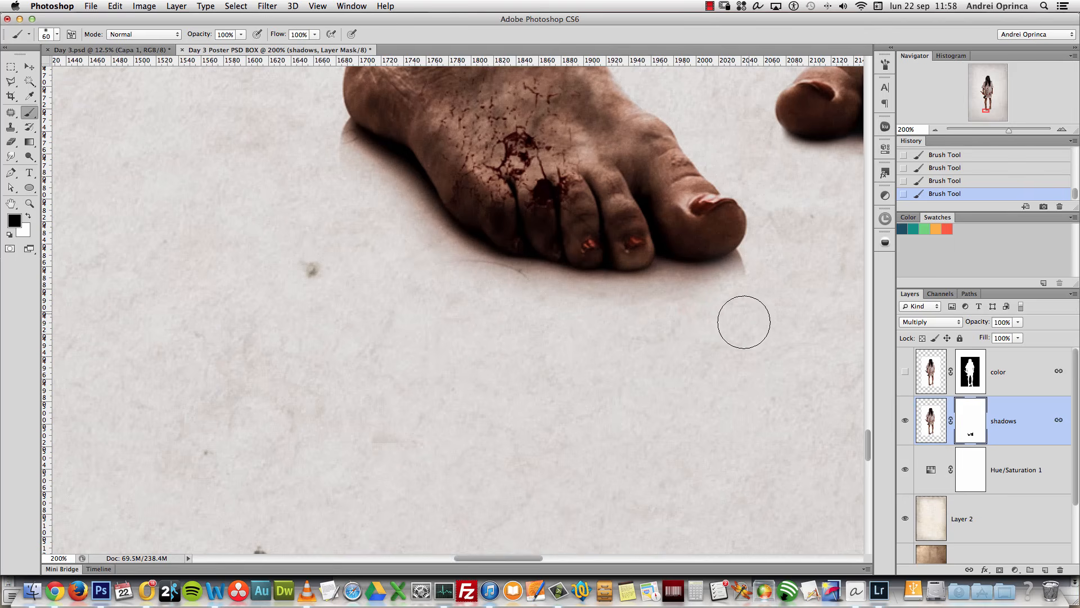
drag(752, 285, 638, 457)
key(bracketleft)
Step: Frame both feet and target the shadows layer's pixels for a Hue/Saturation adjustment
drag(697, 370, 653, 397)
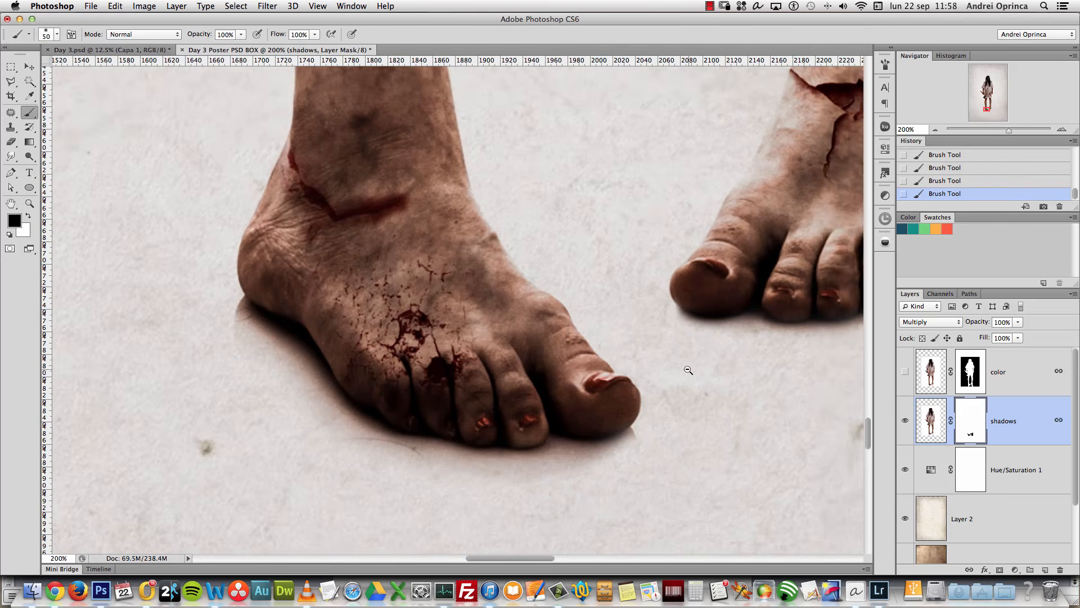
alt+click(688, 370)
drag(740, 347, 633, 422)
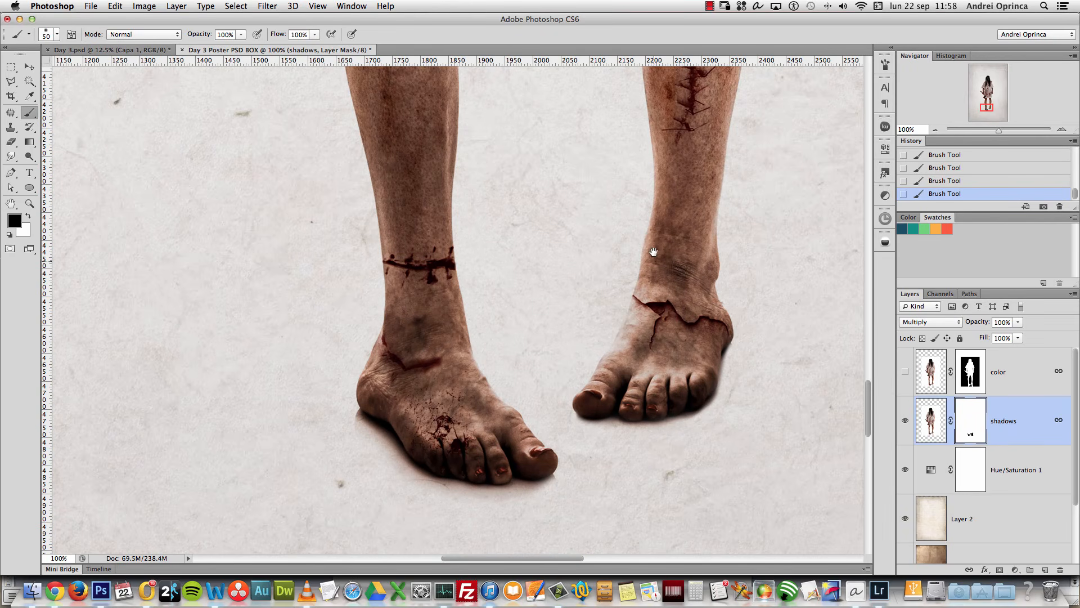
drag(637, 327, 664, 242)
key(super+space)
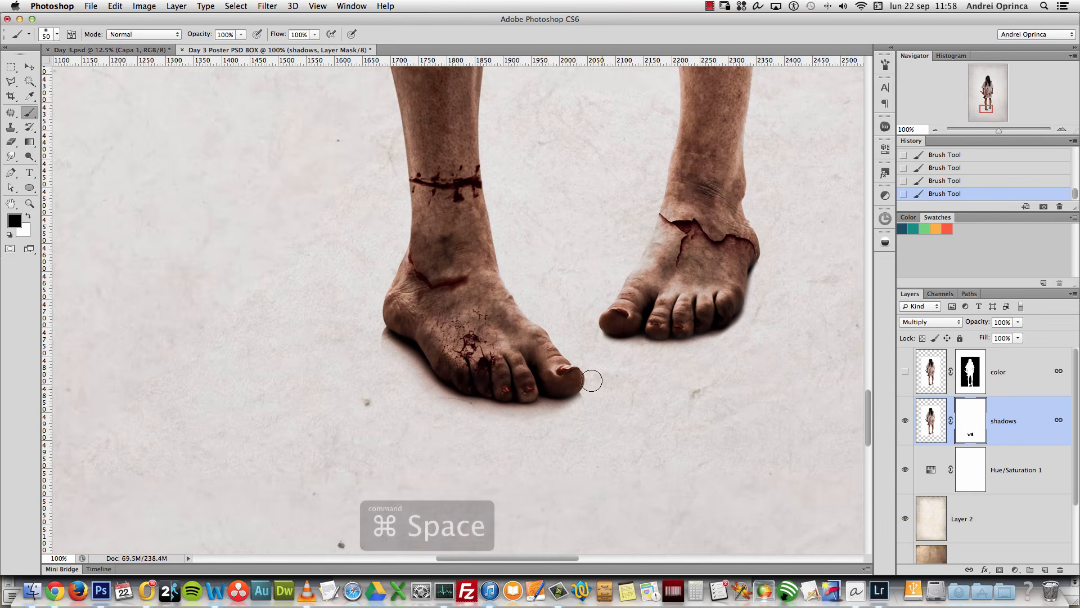
click(612, 383)
key(super+2)
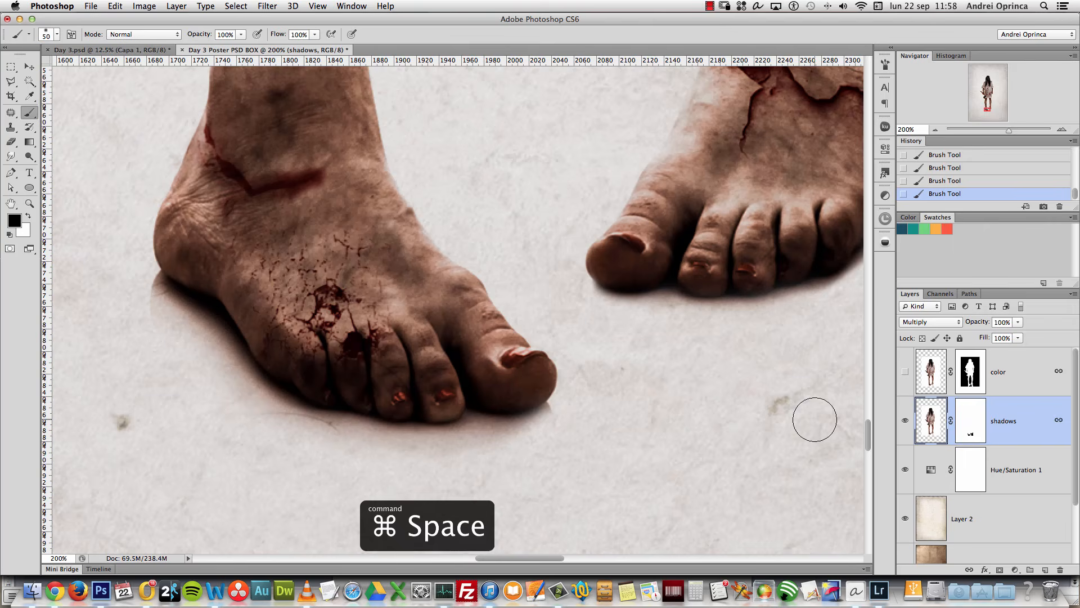
key(super+u)
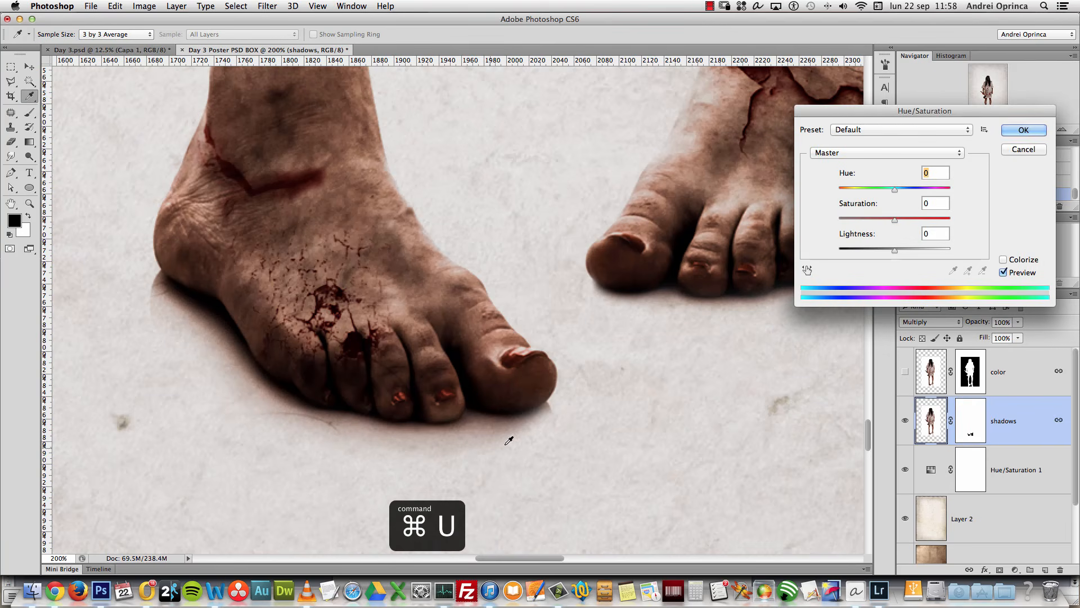
Step: Drop the shadows layer's Saturation to -52 and apply it
drag(895, 220, 866, 219)
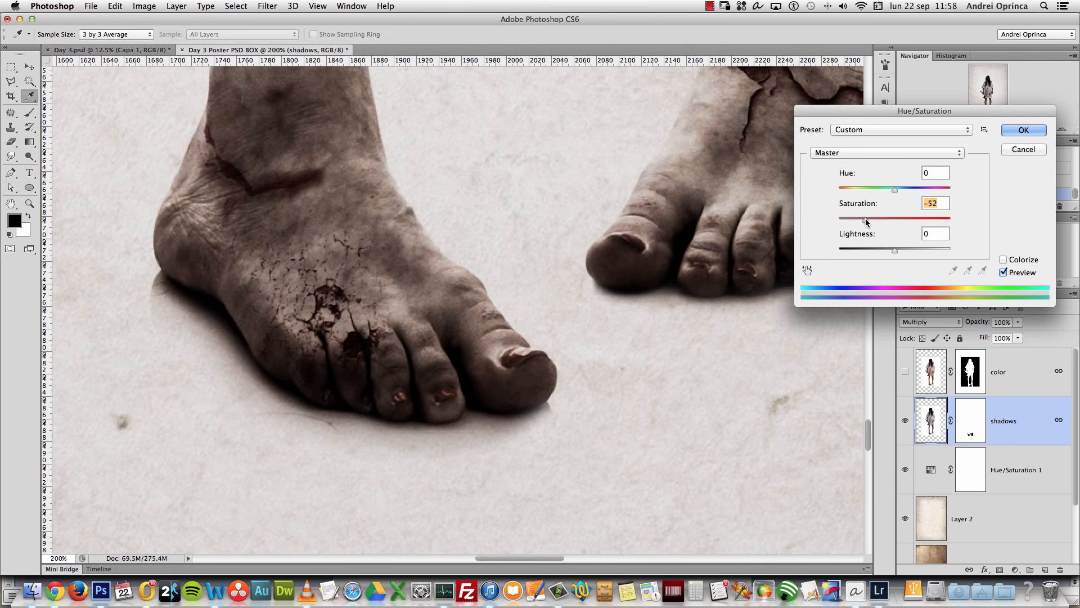
click(1024, 130)
key(alt+space)
alt+click(675, 252)
drag(689, 202, 646, 405)
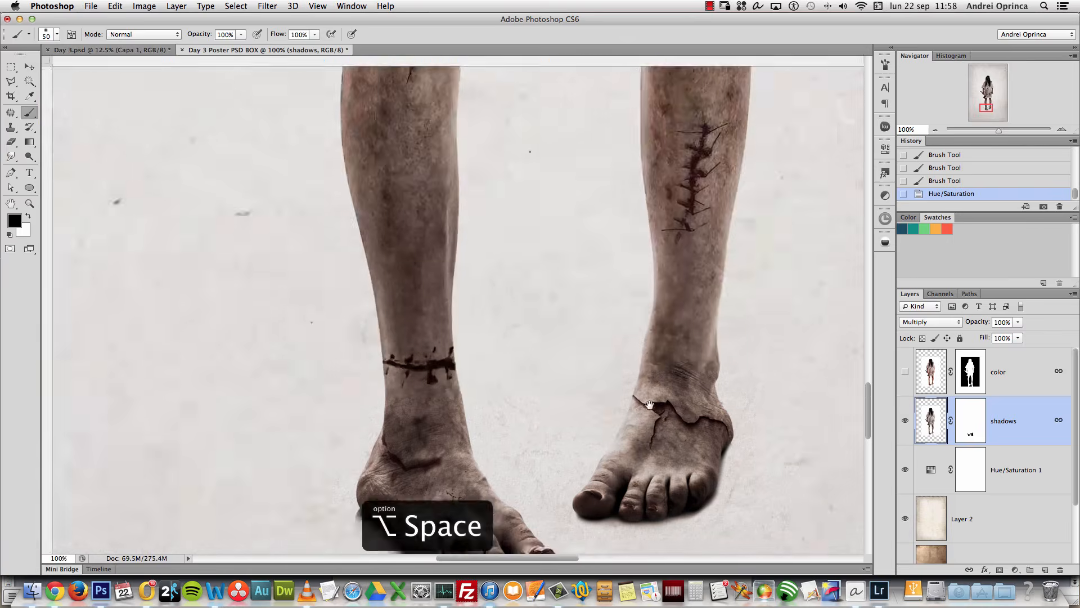
Step: Show the color layer again and zoom in around the right foot
alt+click(643, 249)
alt+click(647, 247)
drag(650, 247, 754, 360)
drag(630, 222, 630, 465)
drag(697, 215, 640, 331)
click(905, 373)
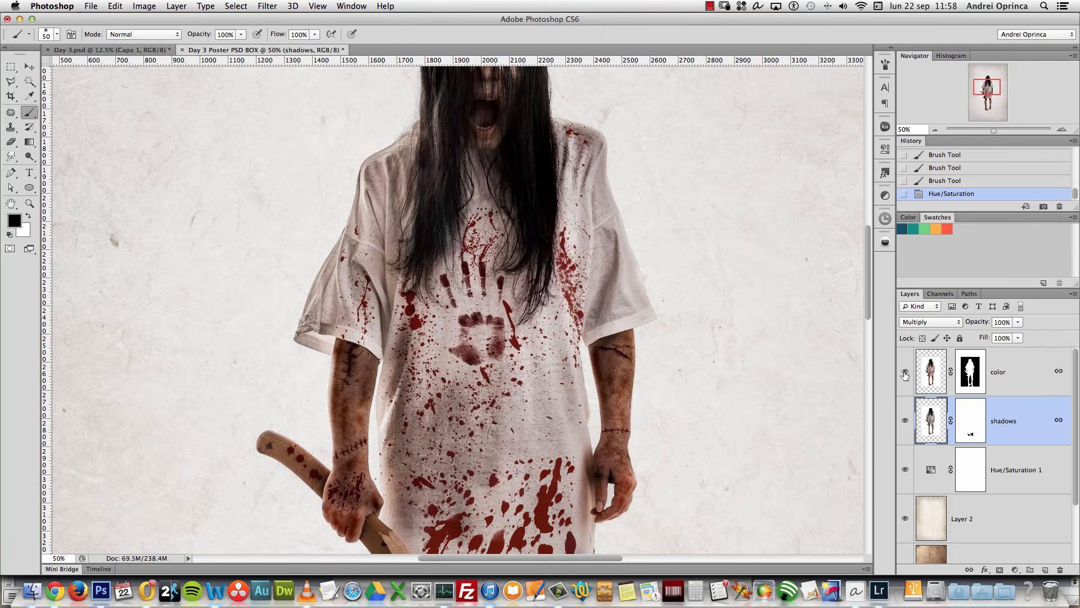
drag(984, 86, 981, 108)
key(super+space)
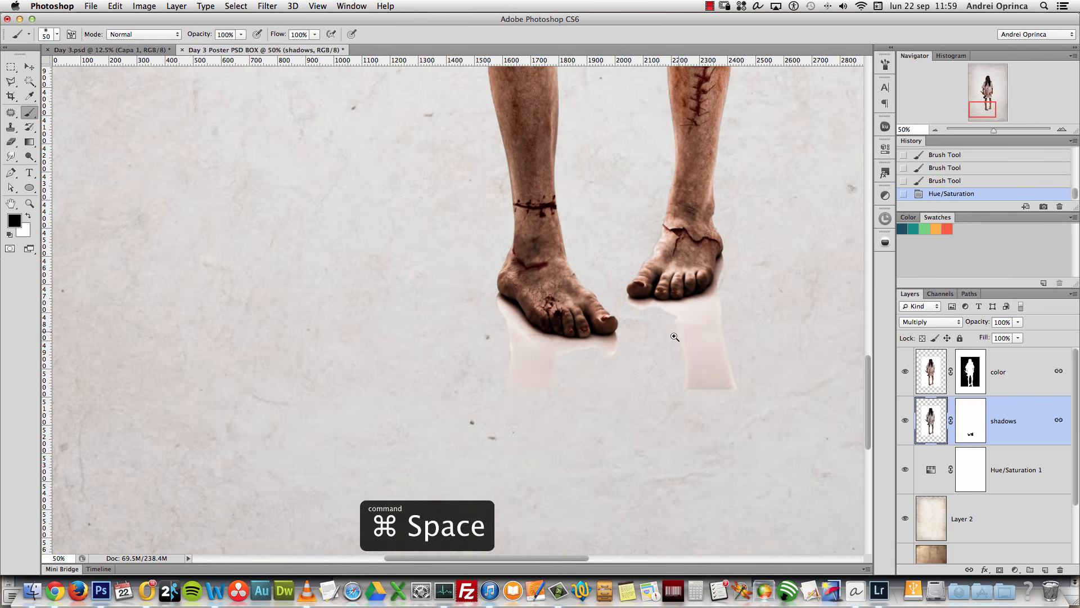
click(682, 336)
Step: With the color layer hidden, refine the shadows mask around the left heel
click(906, 371)
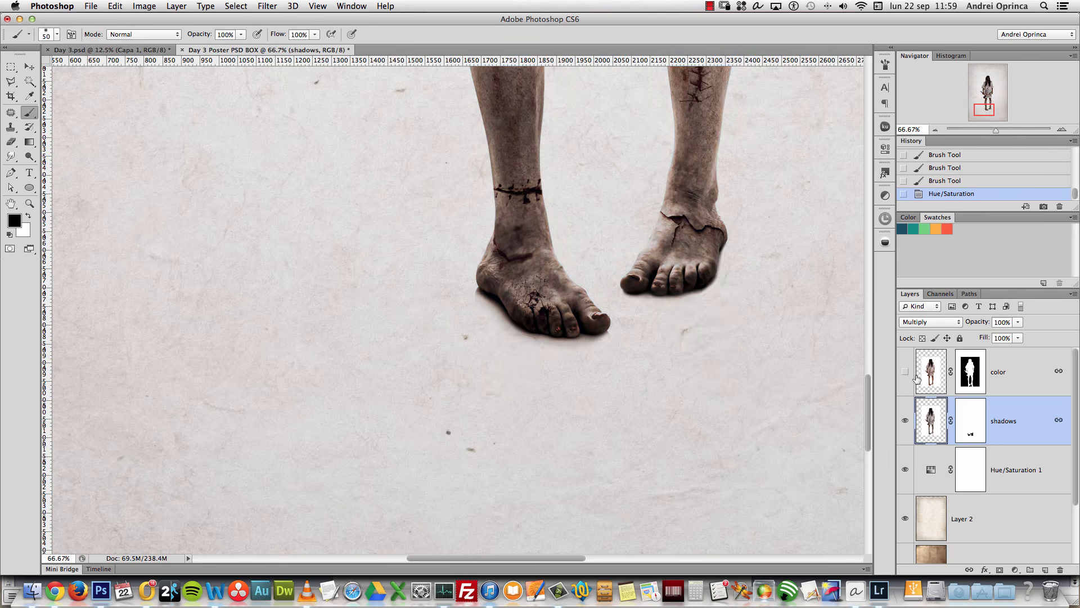
key(super+space)
click(526, 290)
click(526, 290)
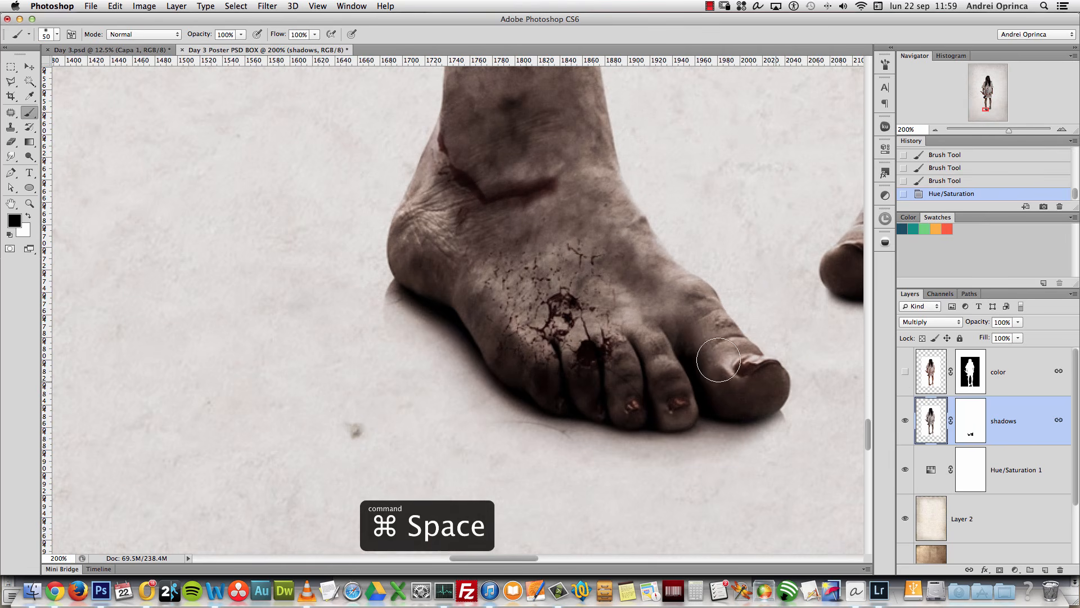
click(972, 435)
mouse_move(374, 309)
mouse_down()
mouse_move(447, 399)
mouse_move(607, 478)
mouse_move(452, 414)
mouse_move(430, 392)
mouse_move(424, 349)
mouse_up()
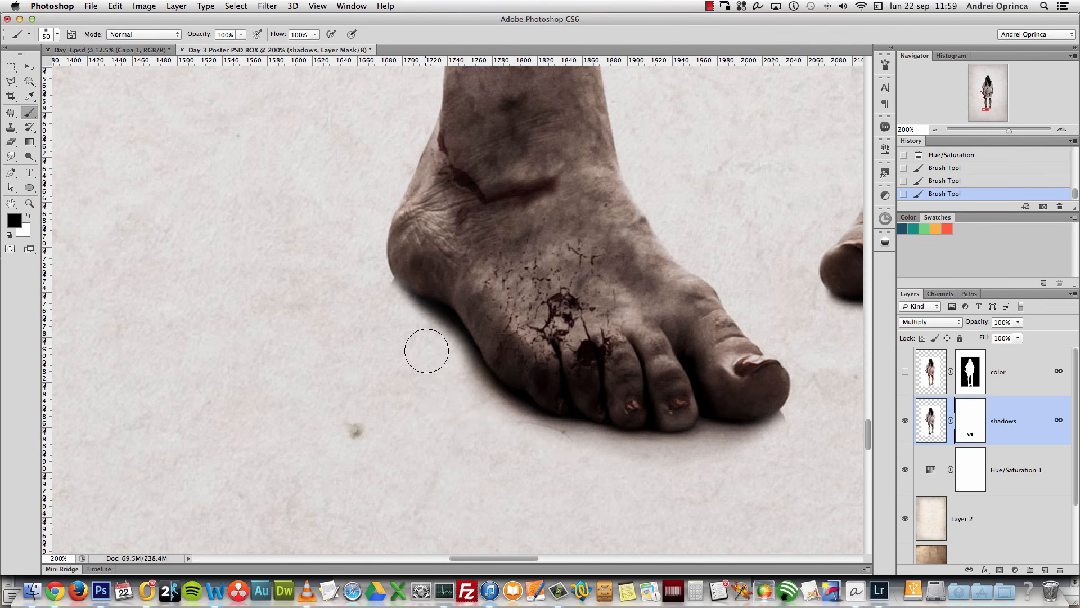
key(x)
key(bracketright)
drag(411, 286, 406, 279)
key(bracketleft)
key(bracketleft)
key(bracketleft)
key(bracketleft)
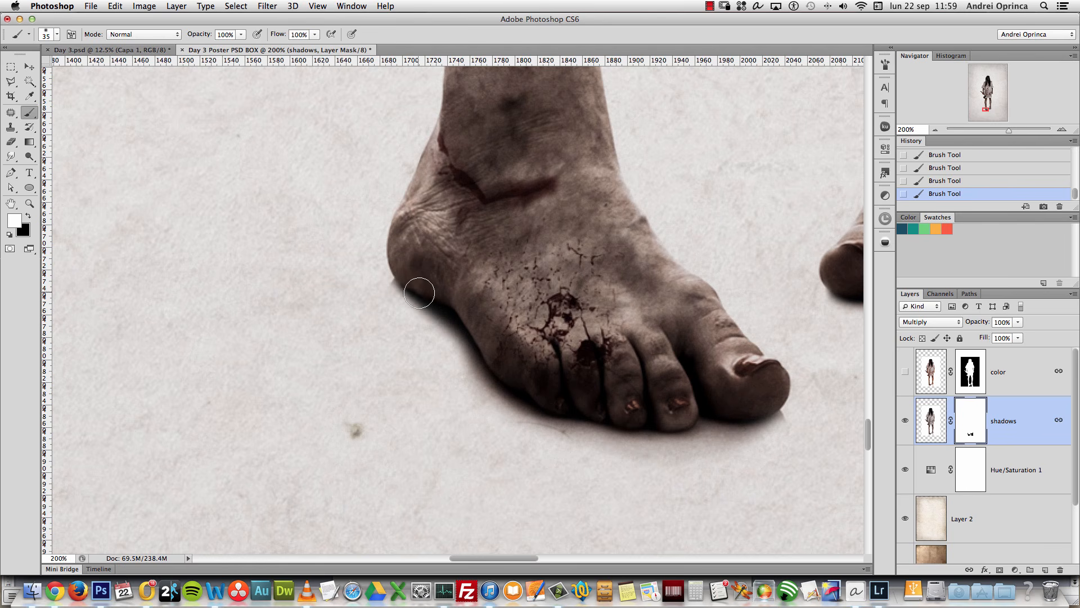
key(z)
drag(399, 285, 395, 273)
key(b)
key(bracketleft)
key(bracketleft)
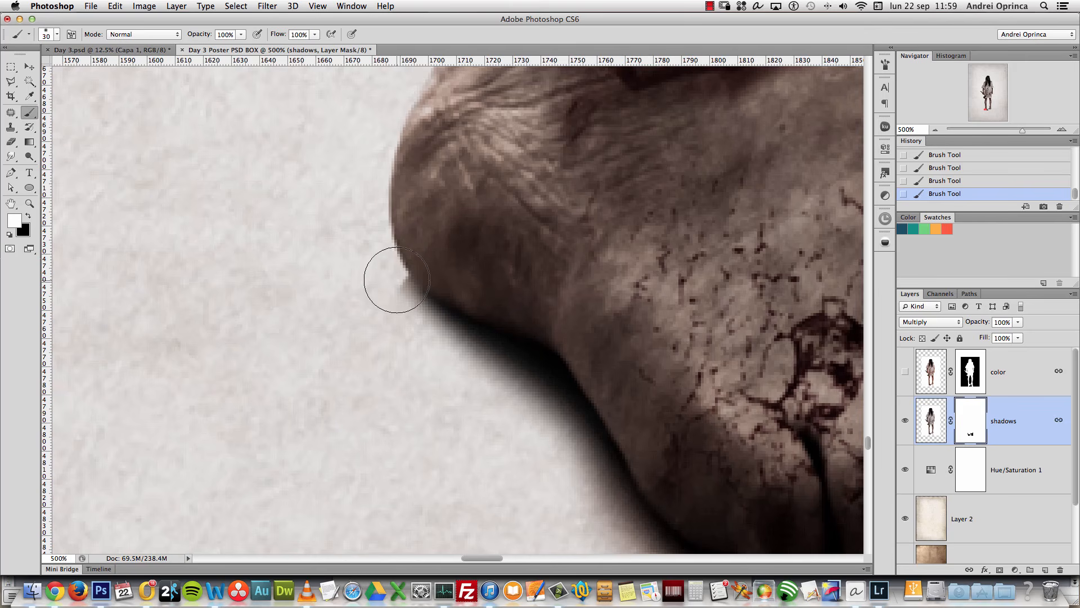
key(x)
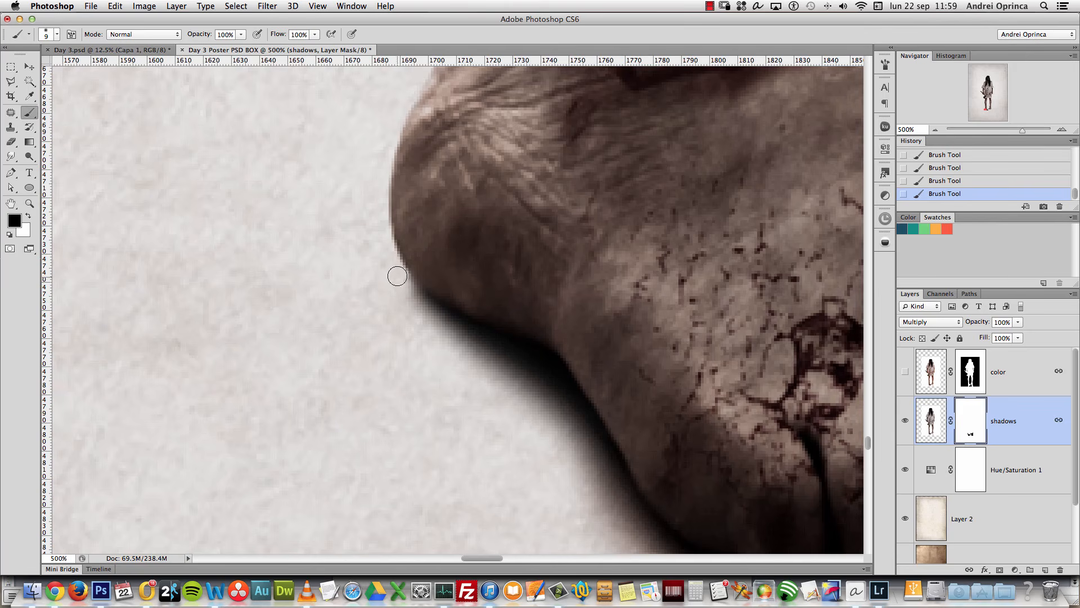
Step: Inspect the left big toe at actual size and set brush opacity to 50%
key(alt+space)
alt+click(405, 297)
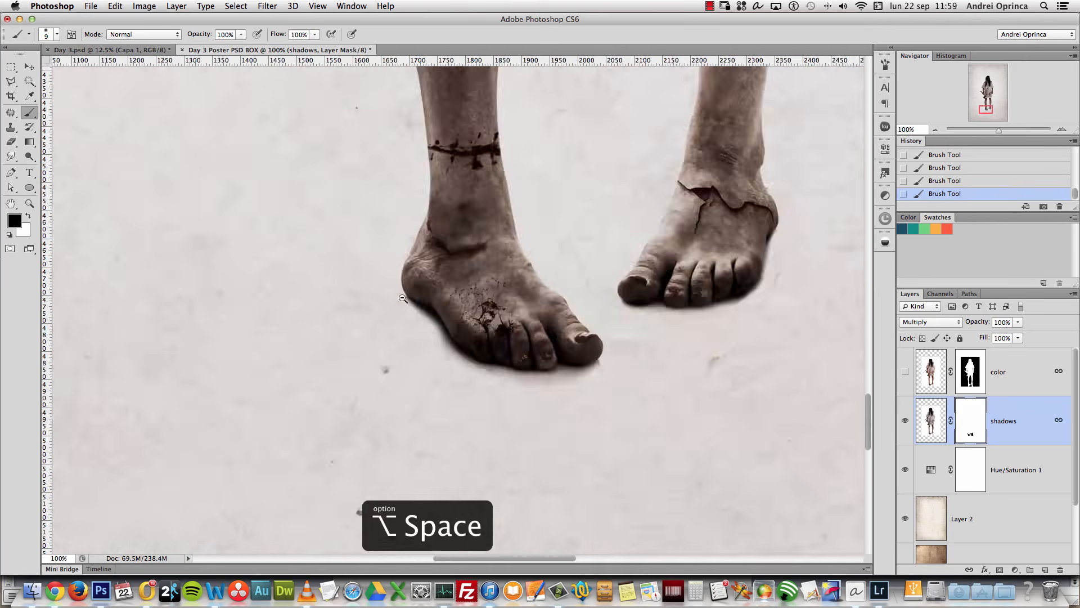
alt+click(444, 301)
super+click(443, 301)
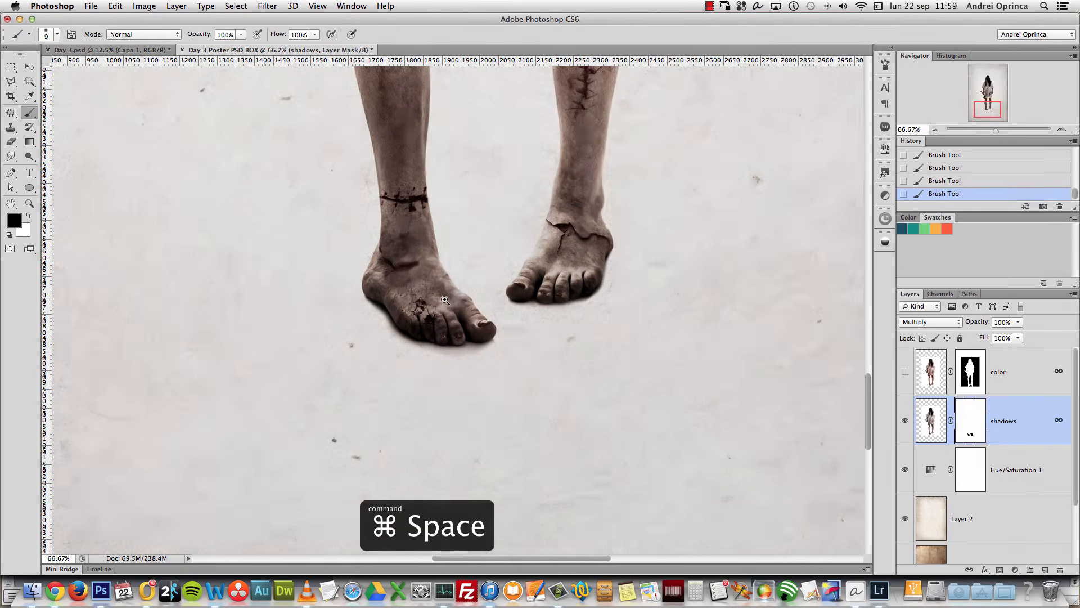
super+click(492, 335)
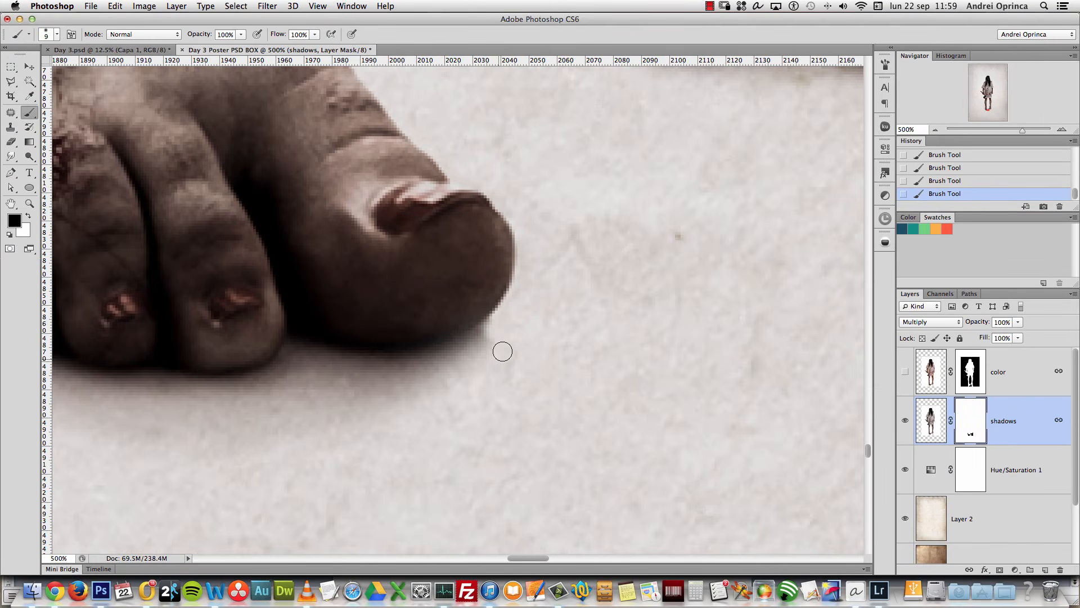
scroll(501, 343, down, 2)
key(5)
key(super+1)
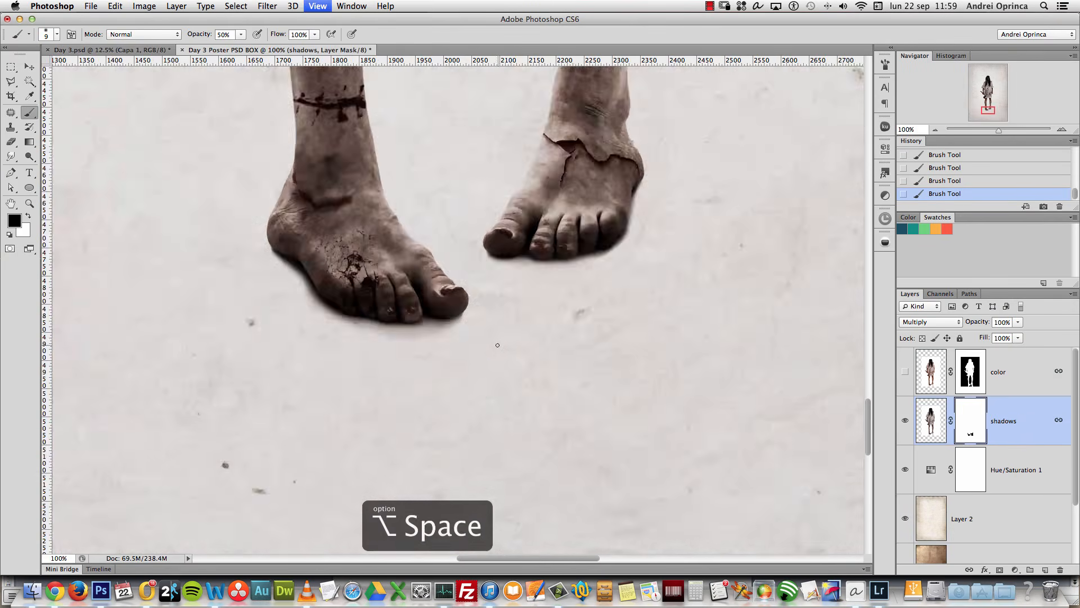
alt+click(505, 341)
alt+click(505, 341)
Step: On the color layer's mask, erase pale reflections under both feet with 250, 150 and 125 brushes
click(1008, 380)
click(905, 371)
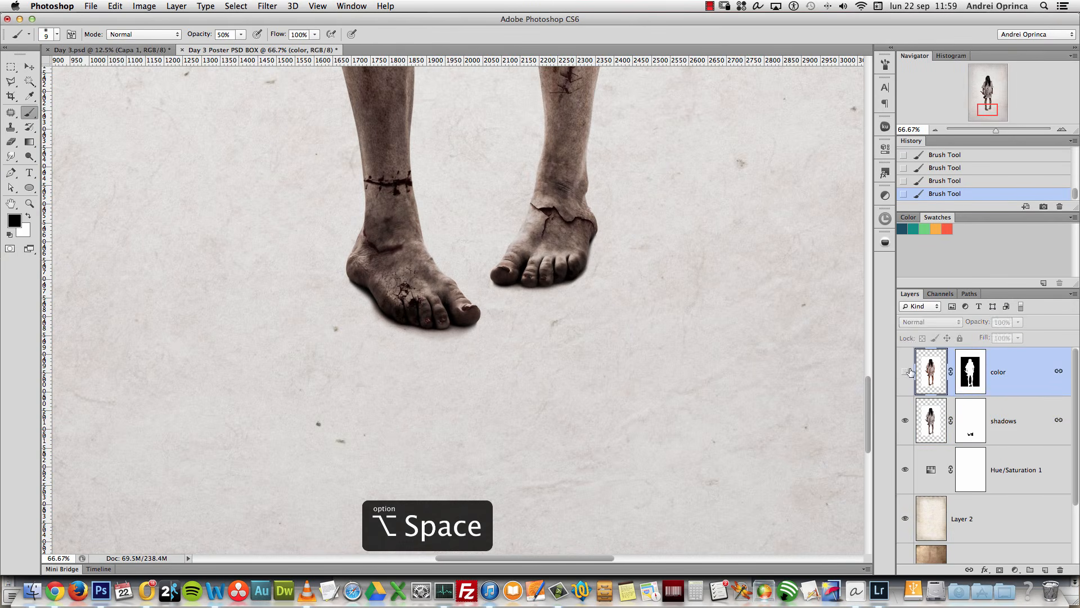
click(979, 373)
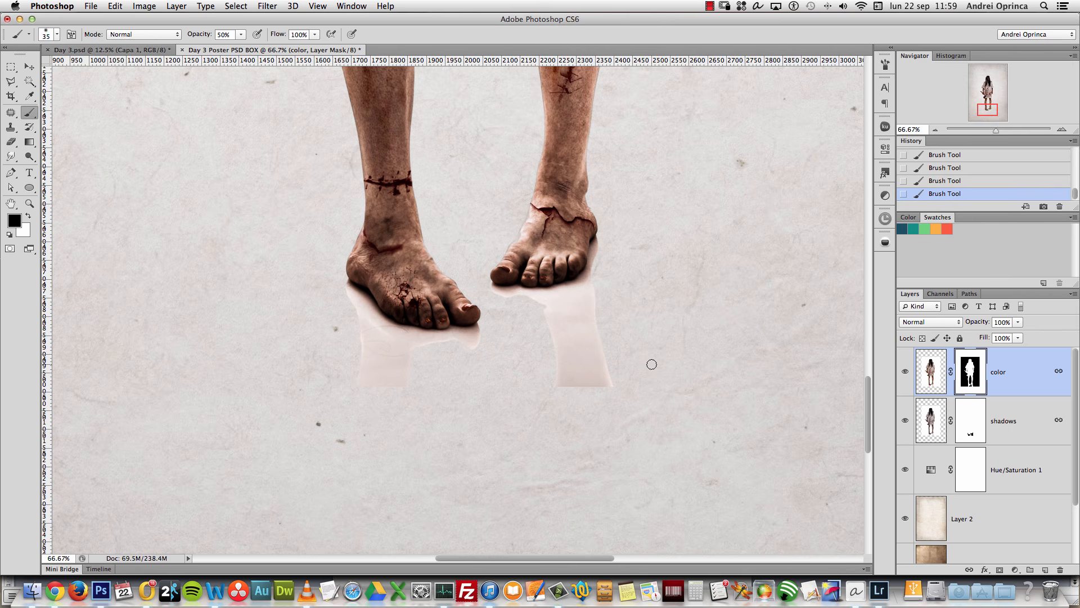
key(bracketright)
key(bracketright)
key(bracketright)
key(bracketright)
key(bracketright)
key(bracketright)
key(bracketright)
key(bracketright)
key(bracketright)
mouse_move(638, 370)
mouse_down()
mouse_move(603, 383)
mouse_move(618, 369)
mouse_move(567, 376)
mouse_move(583, 341)
mouse_move(558, 335)
mouse_move(583, 338)
mouse_move(558, 374)
mouse_move(491, 417)
mouse_move(618, 378)
mouse_move(618, 338)
mouse_move(566, 384)
mouse_move(569, 356)
mouse_move(610, 345)
mouse_move(675, 278)
mouse_move(623, 341)
mouse_move(575, 348)
mouse_move(598, 321)
mouse_up()
key(bracketleft)
key(bracketleft)
key(bracketleft)
key(bracketleft)
key(bracketleft)
mouse_move(411, 384)
mouse_down()
mouse_move(355, 333)
mouse_move(357, 303)
mouse_move(345, 297)
mouse_move(377, 337)
mouse_move(401, 340)
mouse_move(380, 338)
mouse_move(468, 345)
mouse_up()
key(bracketleft)
key(bracketleft)
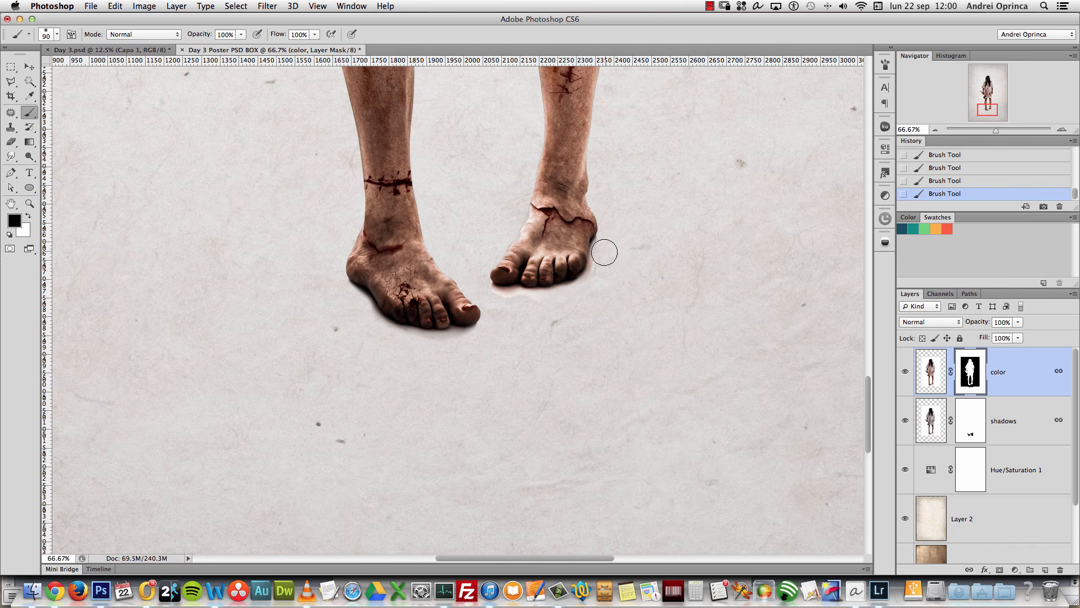
drag(542, 309, 515, 304)
Step: Tidy the right big toe with a 30 brush, then review the figure and select shadows
key(super+space)
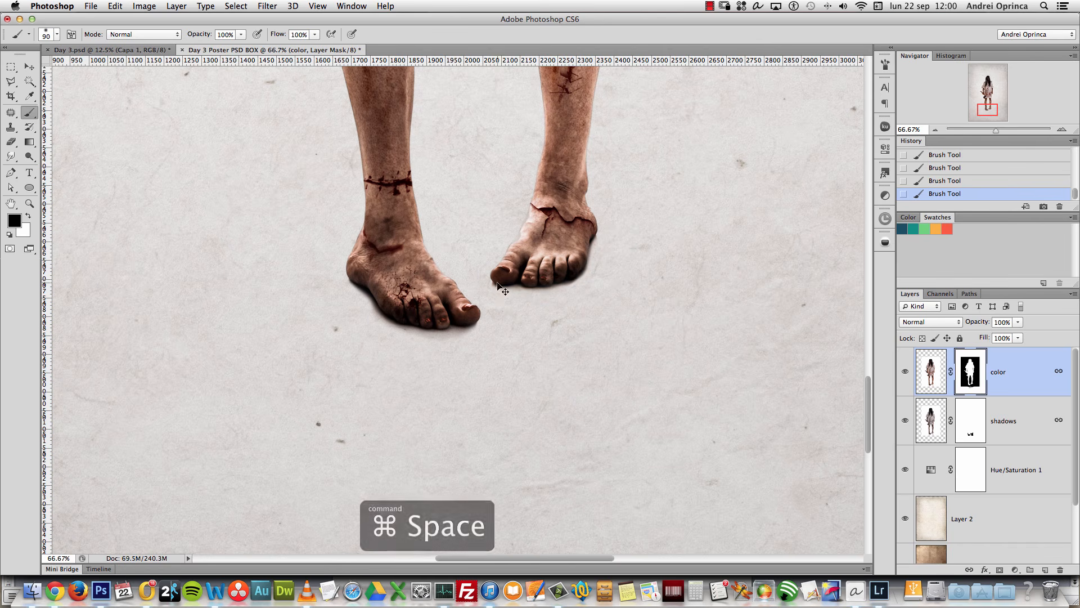
click(499, 279)
key(bracketleft)
key(bracketleft)
key(bracketleft)
key(bracketleft)
key(bracketleft)
key(bracketleft)
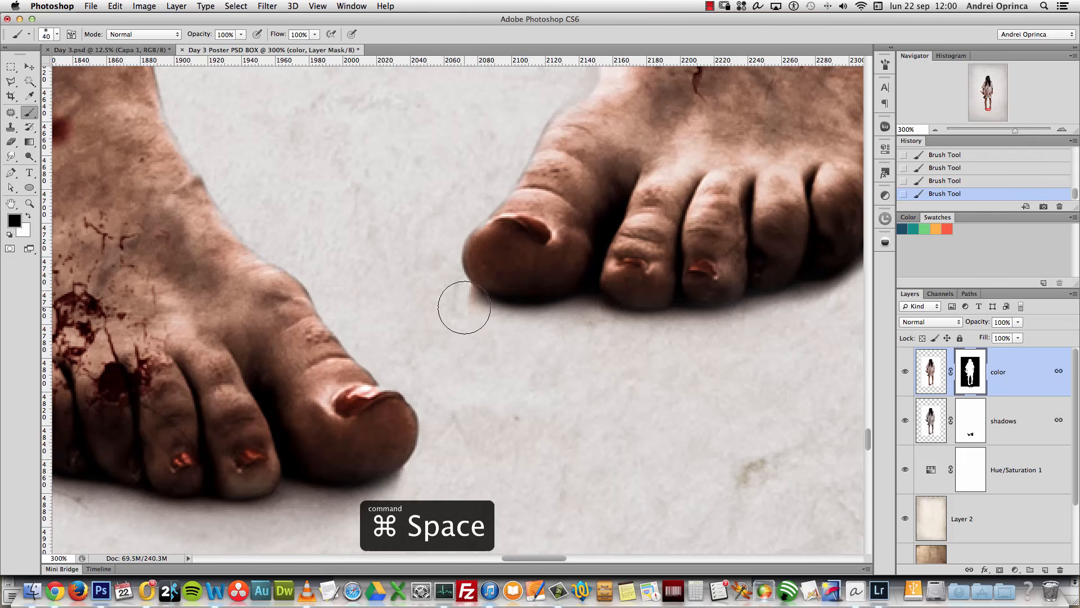
drag(653, 339, 484, 435)
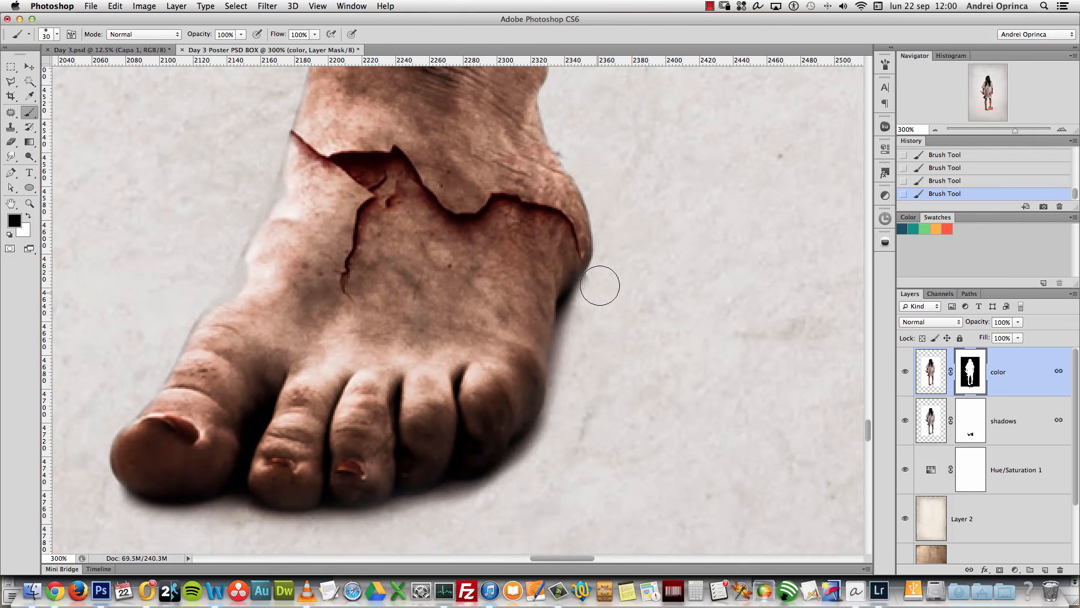
alt+click(585, 397)
alt+click(586, 397)
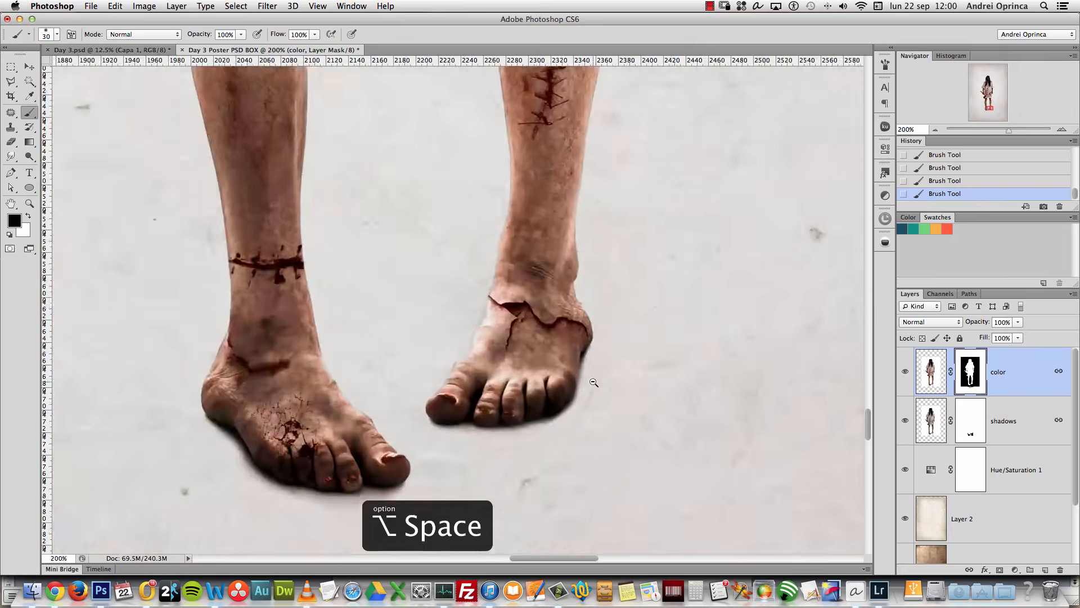
alt+click(591, 395)
alt+click(592, 395)
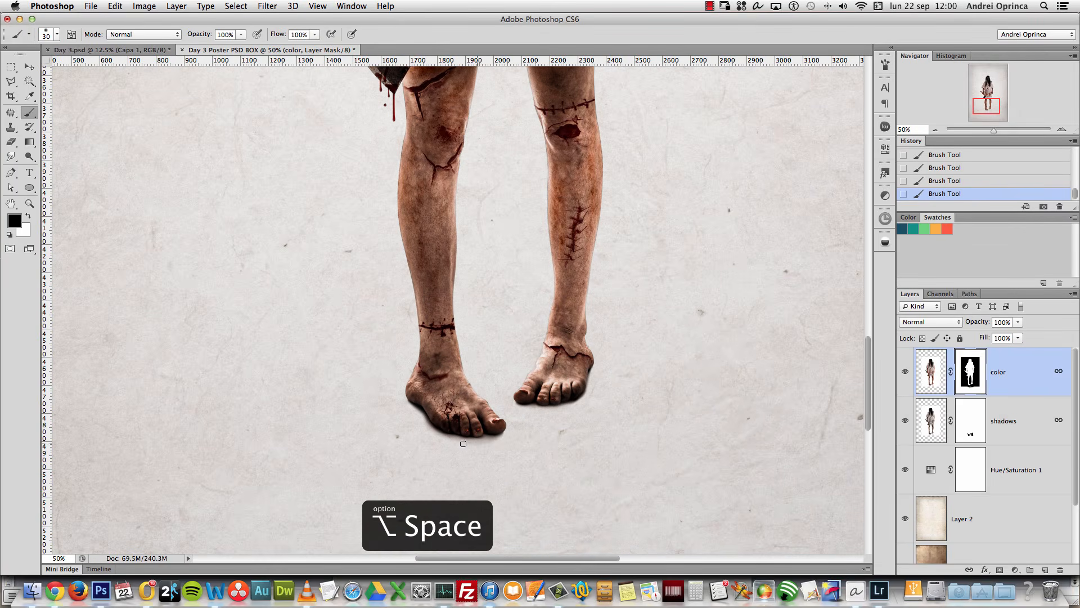
alt+click(537, 430)
alt+click(537, 431)
alt+click(539, 432)
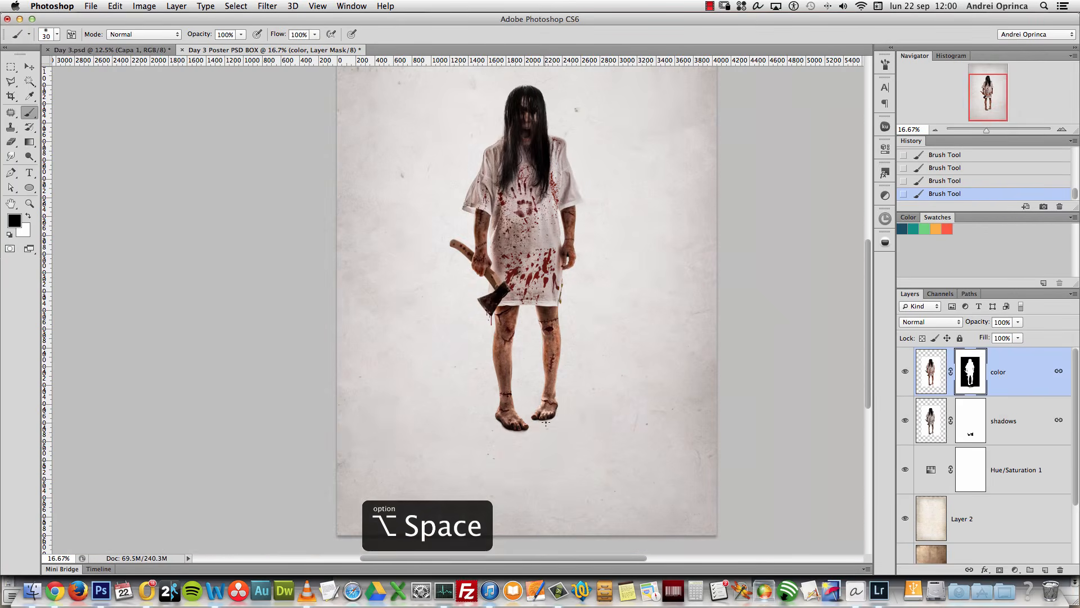
super+click(537, 437)
super+click(544, 432)
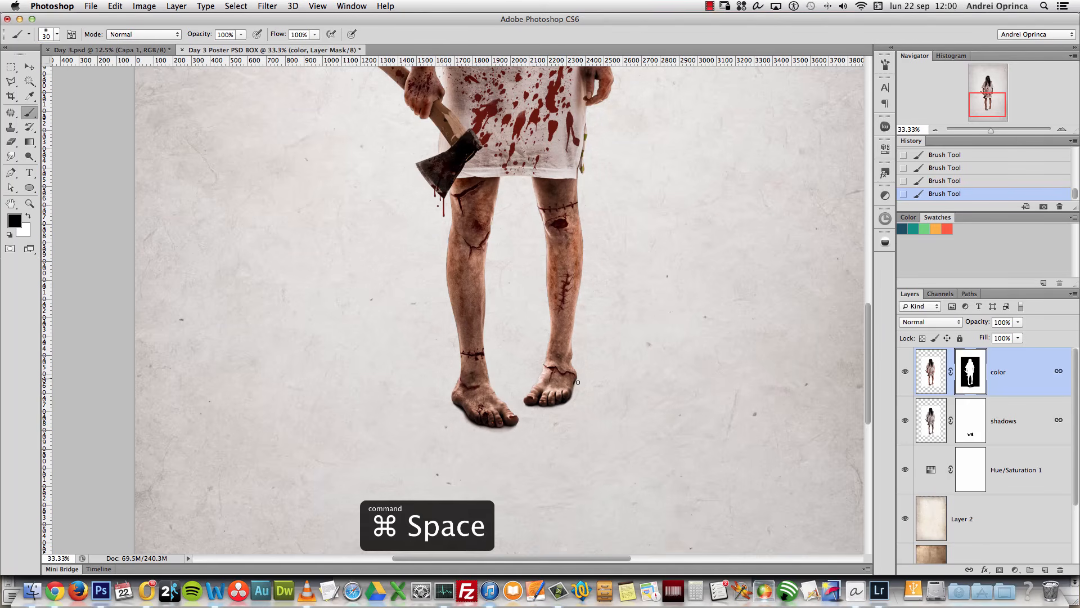
click(1020, 431)
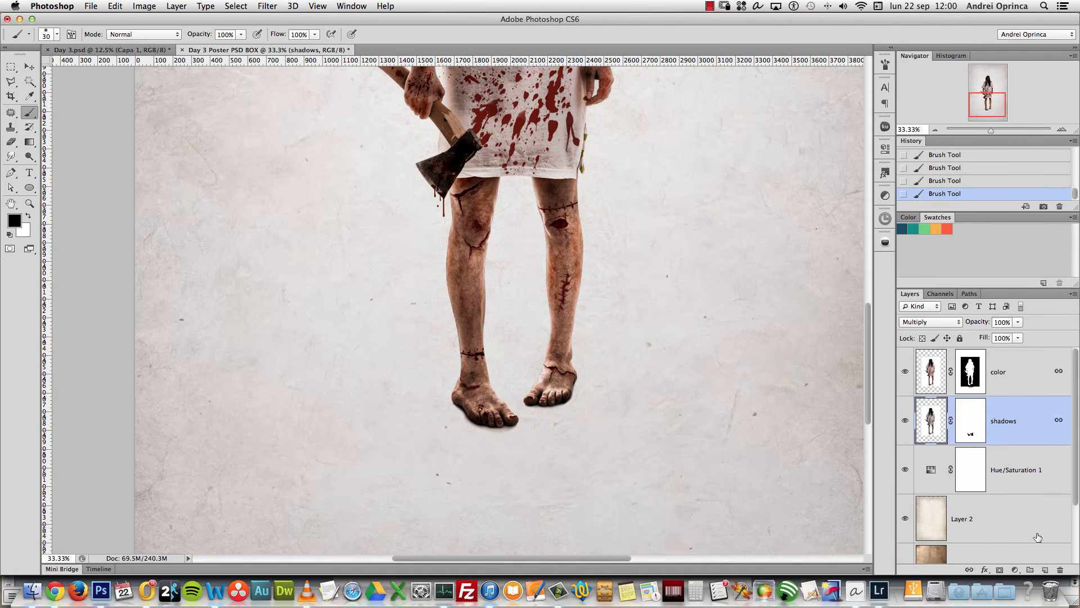
Step: Add a new layer below shadows named 'soft shadow'
super+click(1045, 568)
double_click(962, 470)
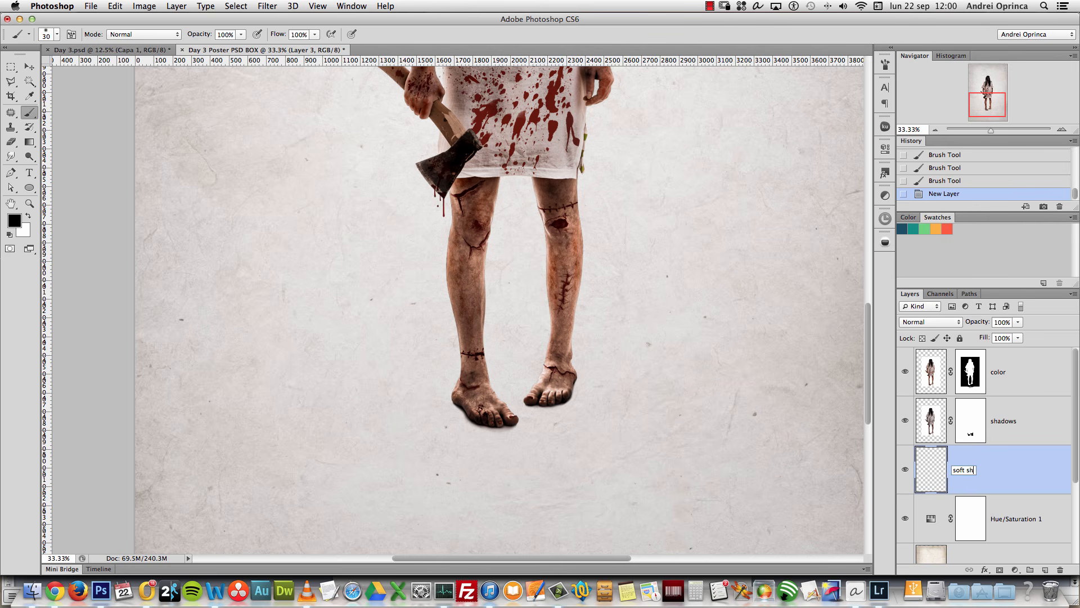
text(soft shadow)
key(Return)
Step: Sample a brown tone and dab soft shadows under the feet with an 800 brush
super+click(463, 379)
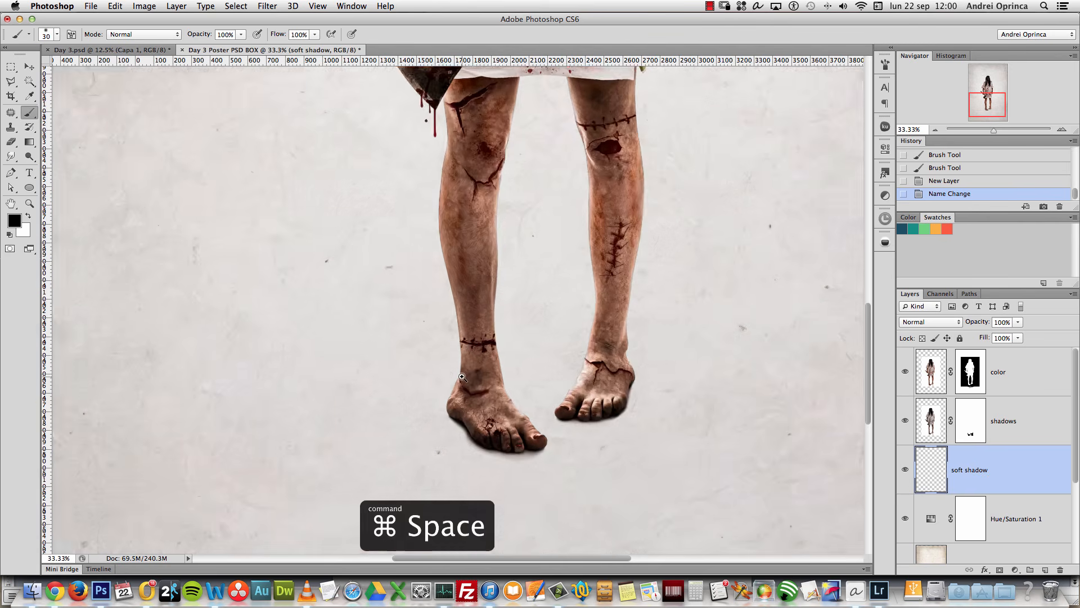
alt+click(470, 350)
alt+click(477, 346)
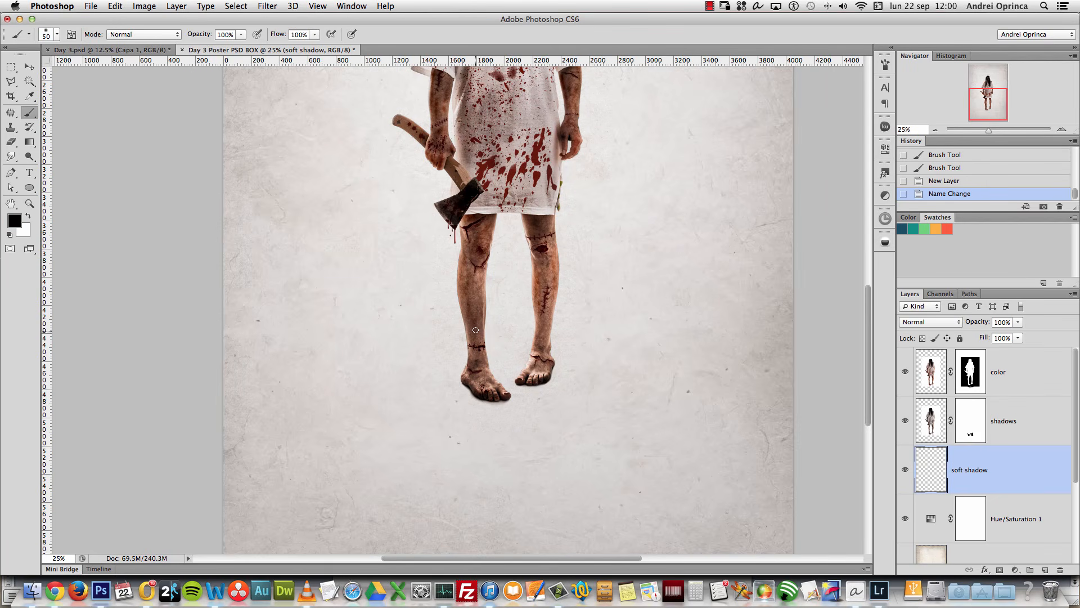
key(bracketright)
key(bracketright)
key(bracketright)
key(bracketright)
key(bracketright)
right_click(476, 330)
click(943, 453)
key(bracketright)
key(bracketright)
click(498, 390)
click(533, 384)
key(bracketright)
key(bracketright)
Step: Try squashing the shadow with Free Transform, then cancel and undo the strokes
key(super+t)
drag(510, 271, 520, 394)
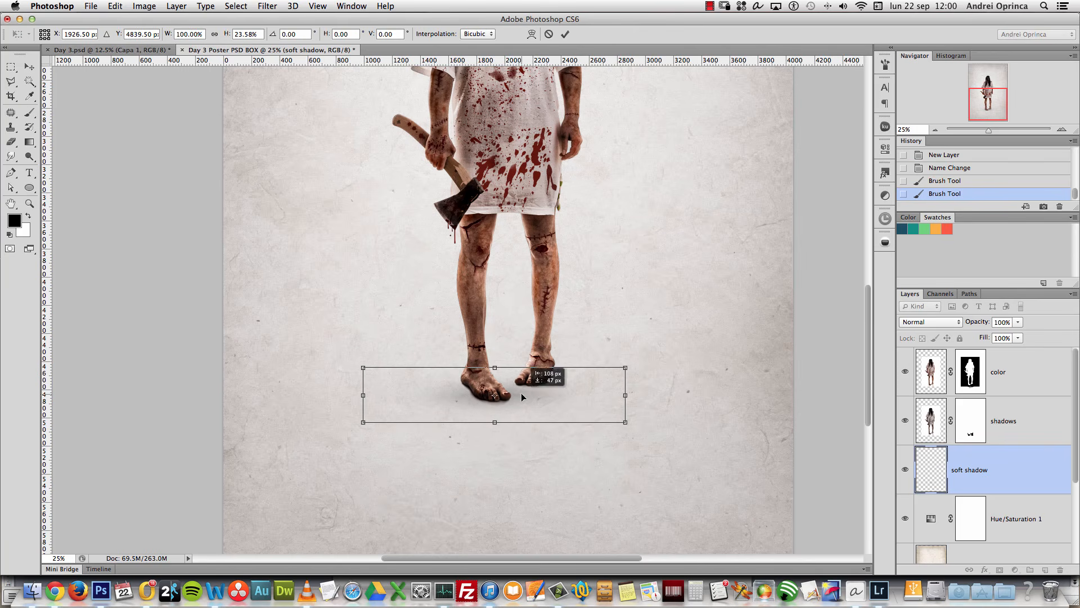
mouse_move(628, 367)
mouse_down()
mouse_move(692, 345)
mouse_move(624, 375)
mouse_up()
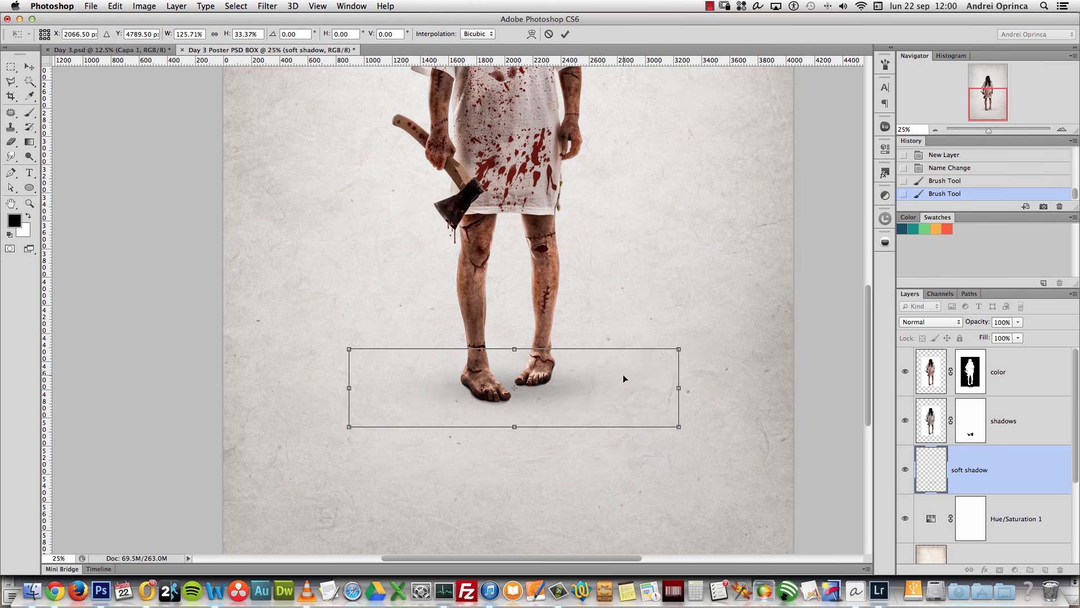
drag(517, 348, 517, 369)
drag(570, 394, 572, 381)
key(Escape)
key(alt+super+z)
key(alt+super+z)
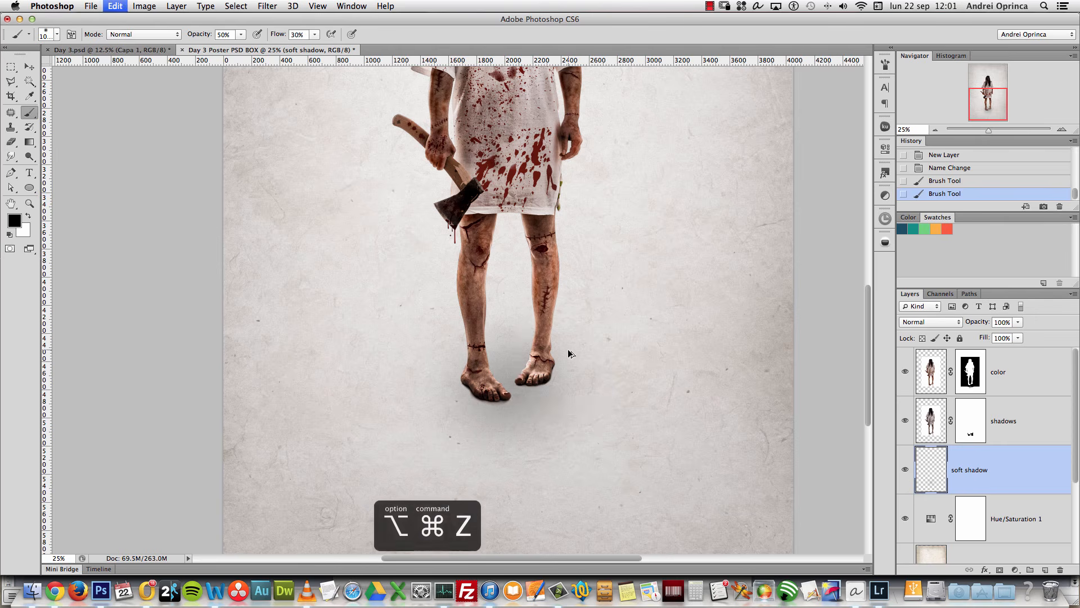
Step: Repaint soft dabs under each foot and flatten them into a thin band
key([)
key([)
key([)
key([)
key(])
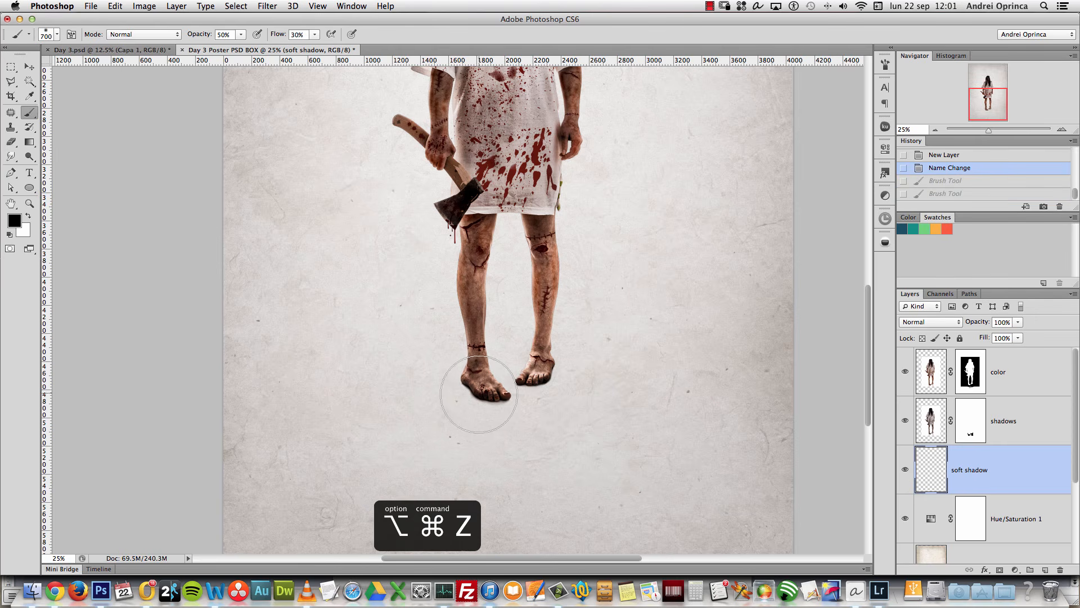
click(479, 394)
click(548, 375)
key(super+t)
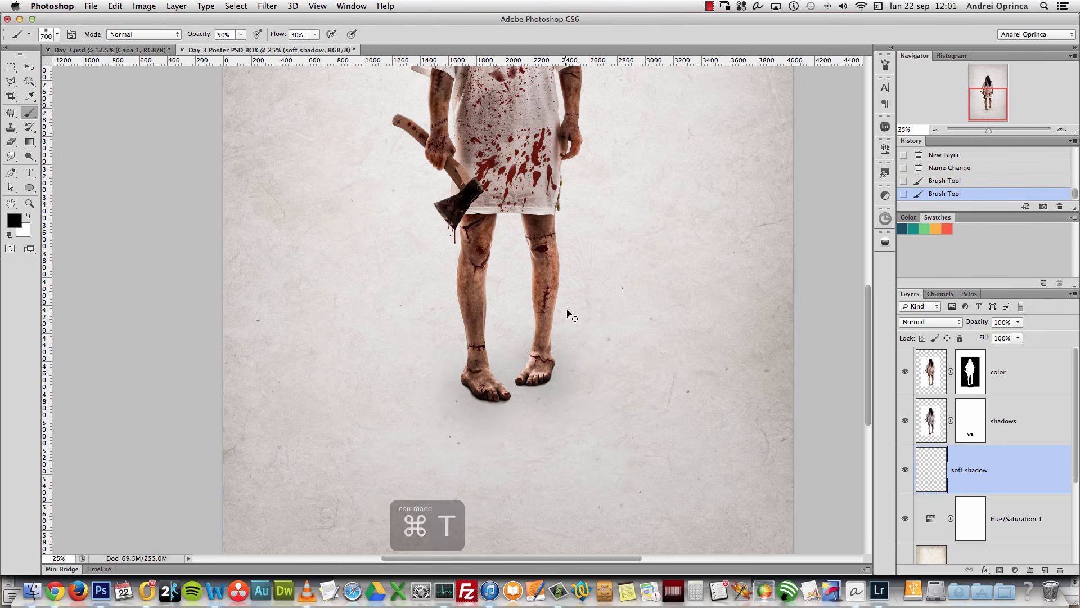
drag(513, 298, 520, 380)
key(Return)
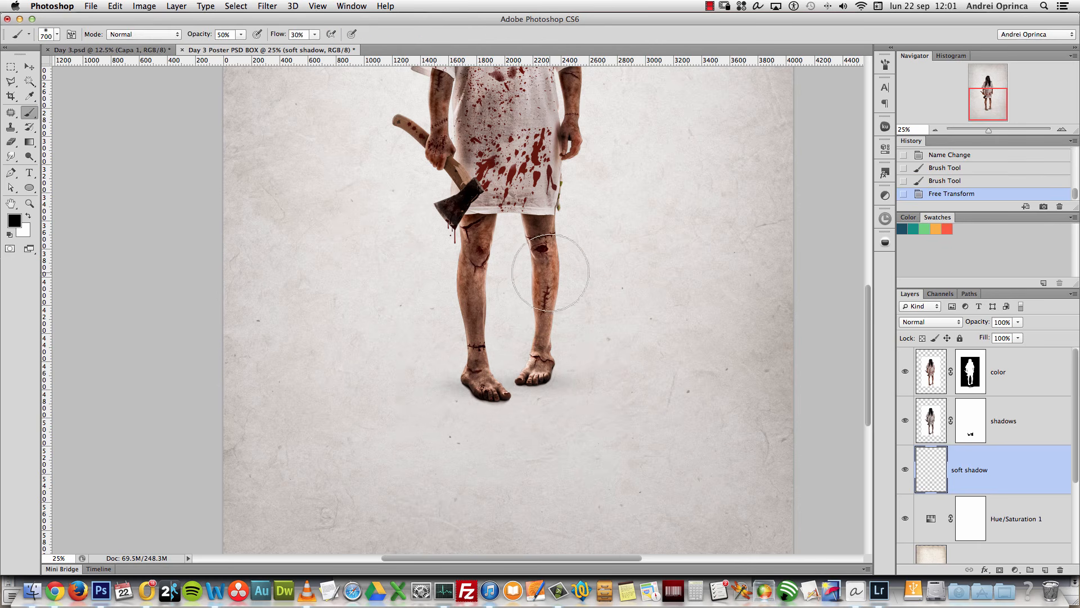
Step: Colorize the soft shadow a warm brown with Hue/Saturation (Hue 13, Saturation 41)
key(super+u)
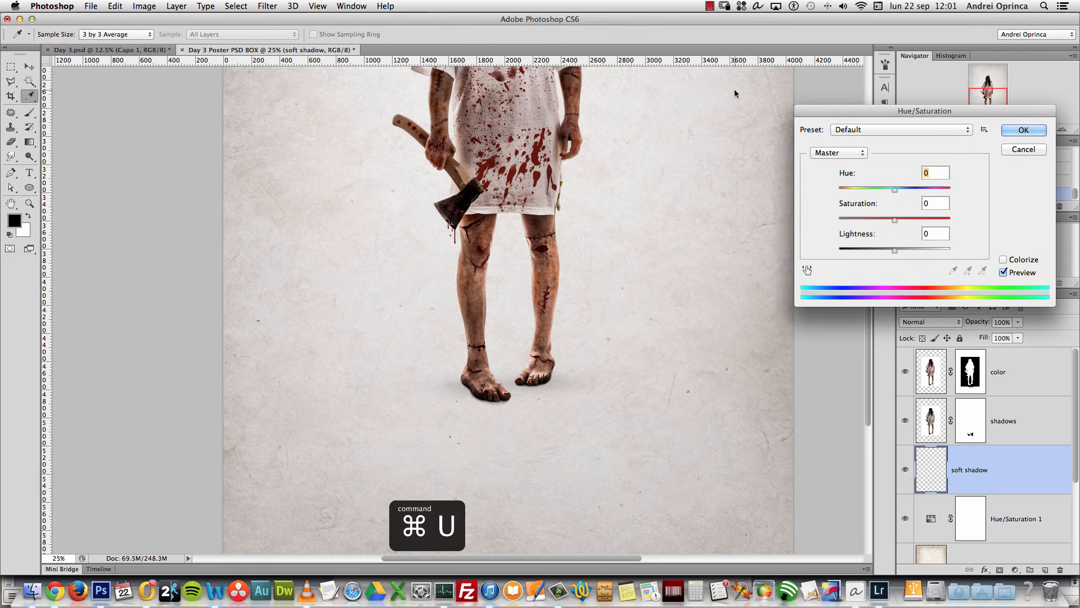
click(1003, 259)
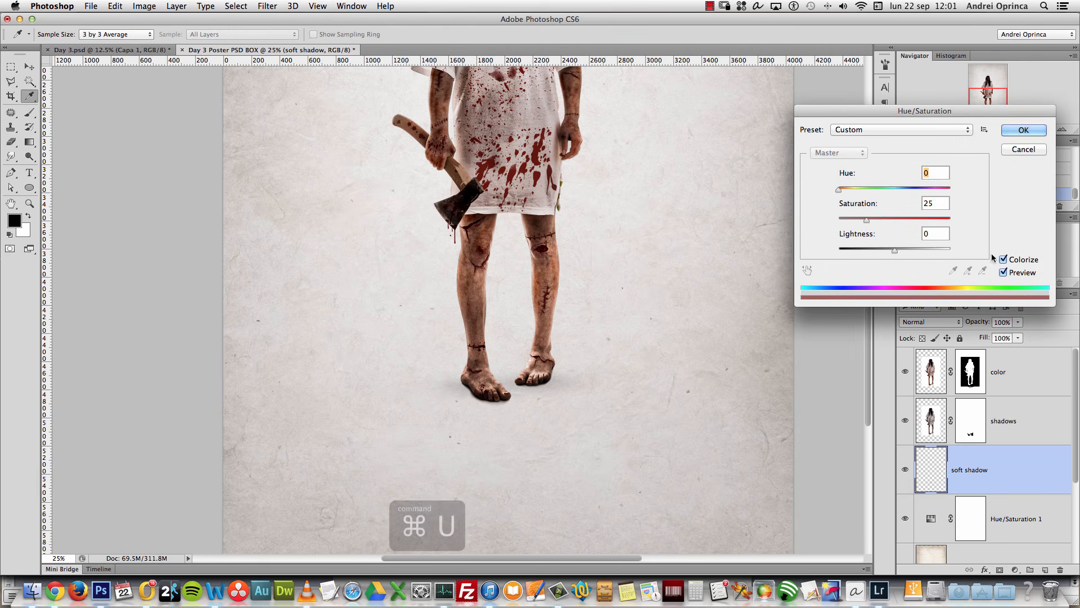
drag(895, 250, 904, 221)
drag(838, 189, 843, 195)
drag(905, 220, 882, 220)
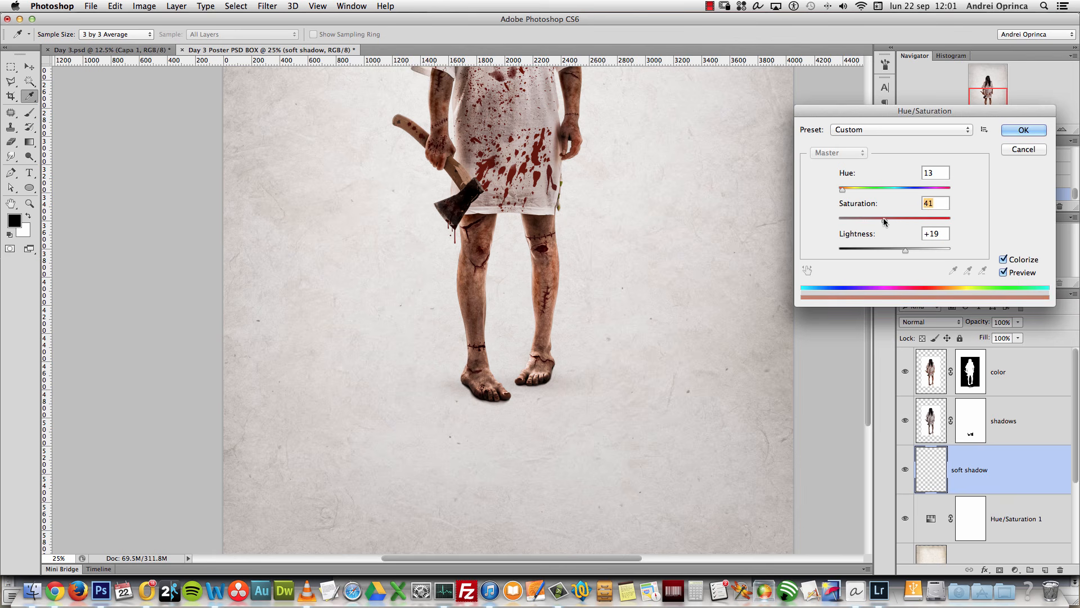
click(1023, 130)
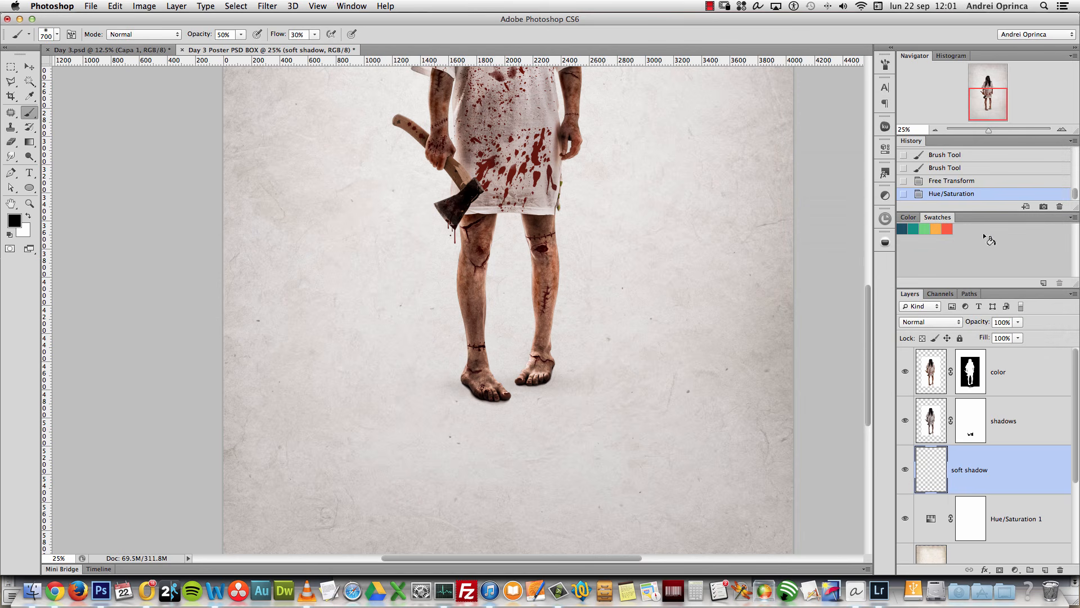
click(904, 469)
click(904, 471)
Step: Discard a trial Levels change and darken the shadow with a second Hue/Saturation at Lightness -33
key(super+l)
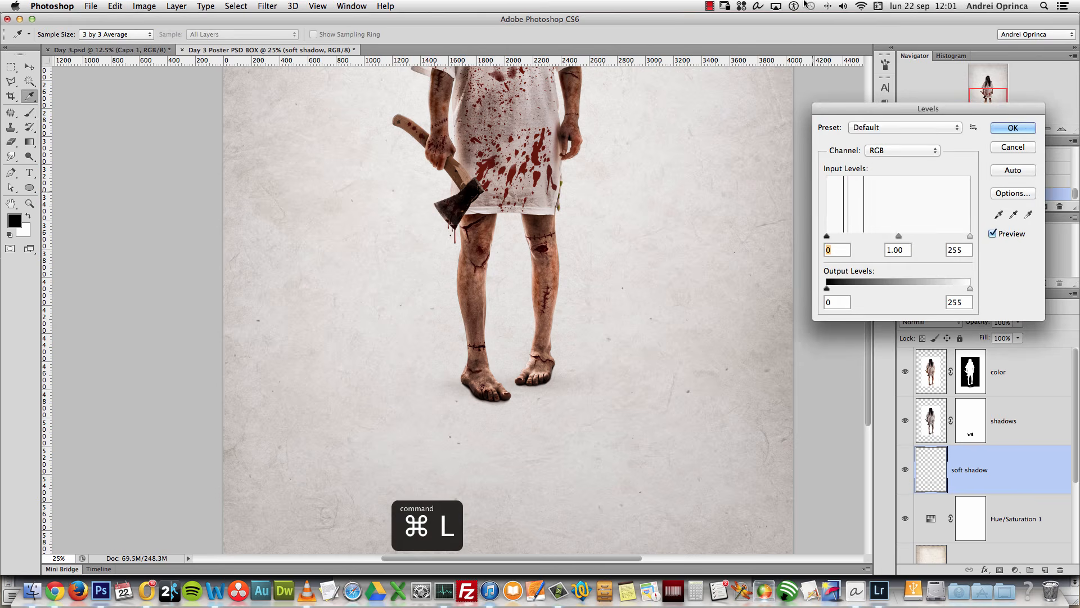
drag(898, 236, 882, 236)
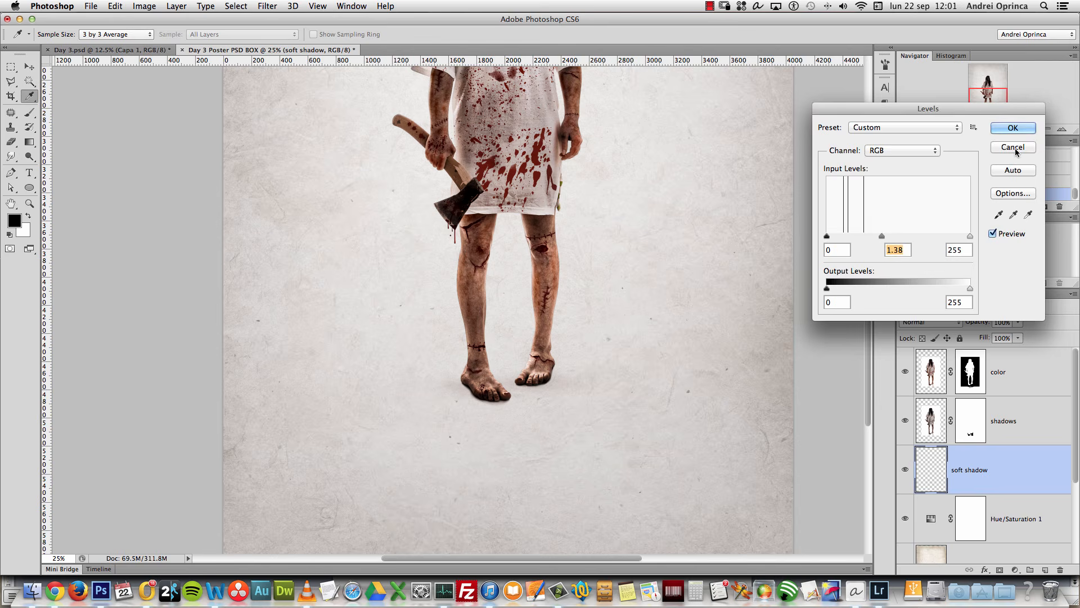
click(1016, 150)
key(super+u)
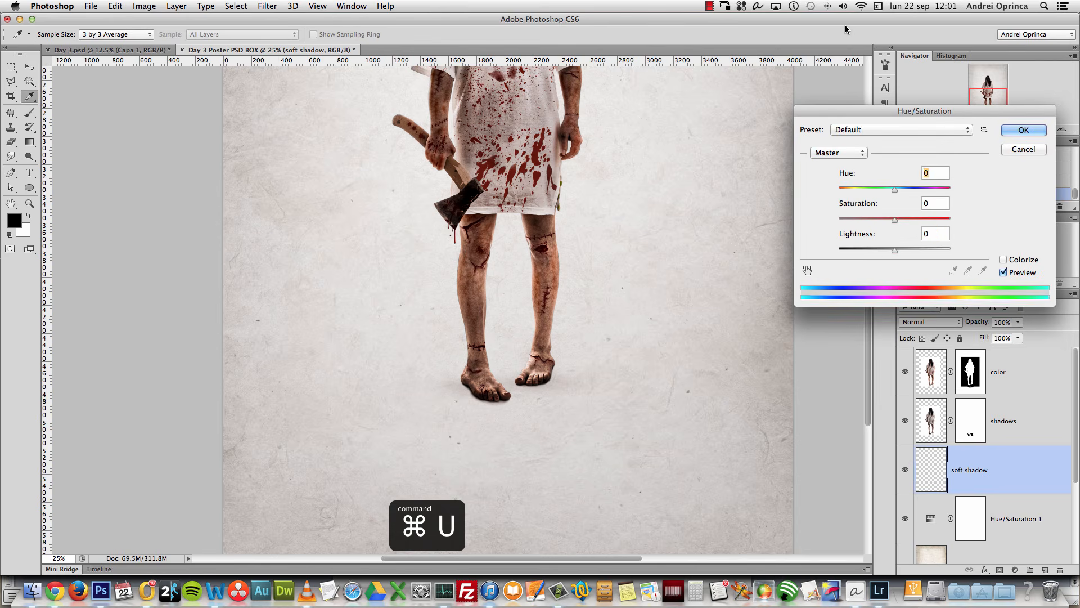
drag(882, 248, 880, 254)
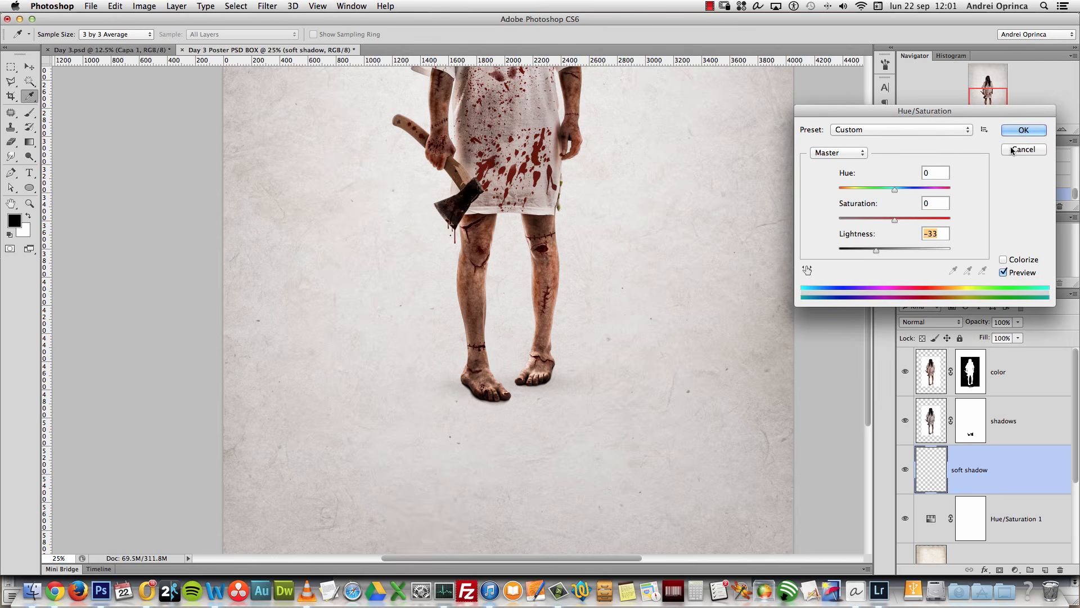
click(1023, 130)
alt+click(585, 274)
alt+click(580, 273)
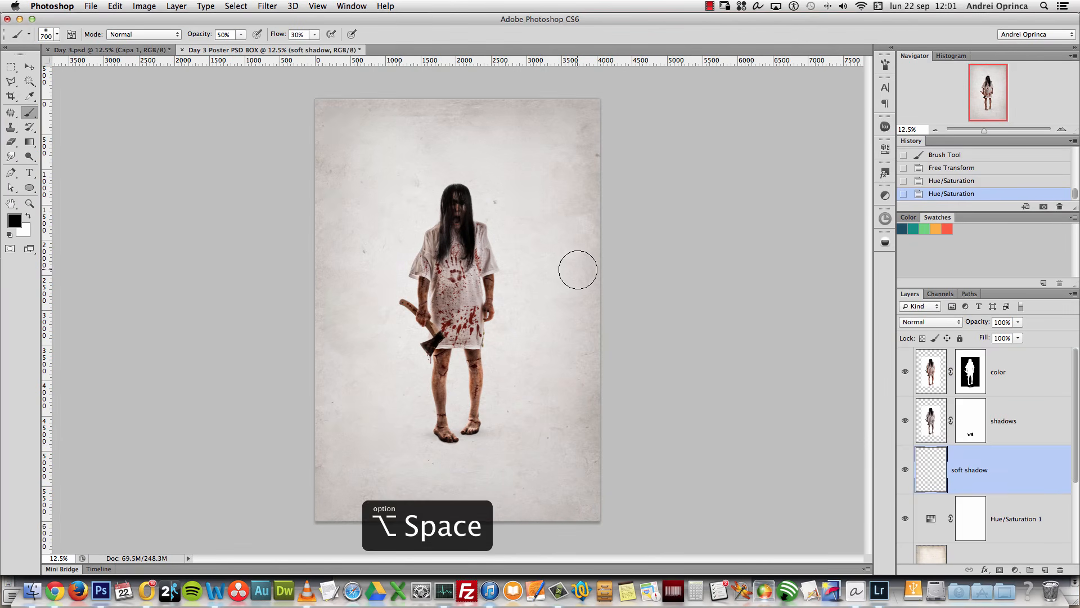
Step: Select the woman's color layer, then add and delete two trial Curves adjustment layers
click(961, 350)
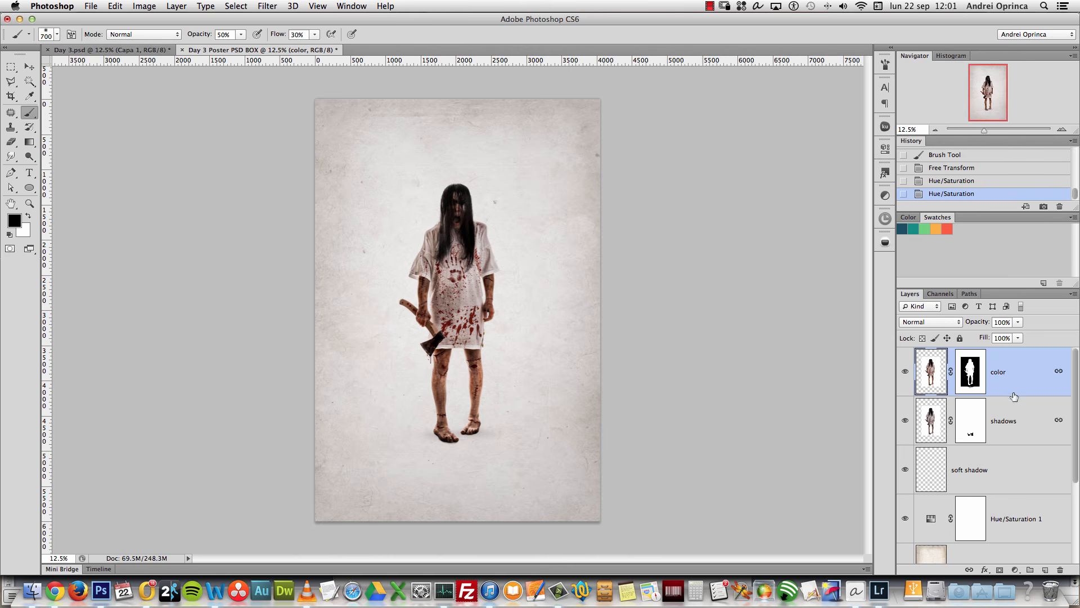
click(1015, 569)
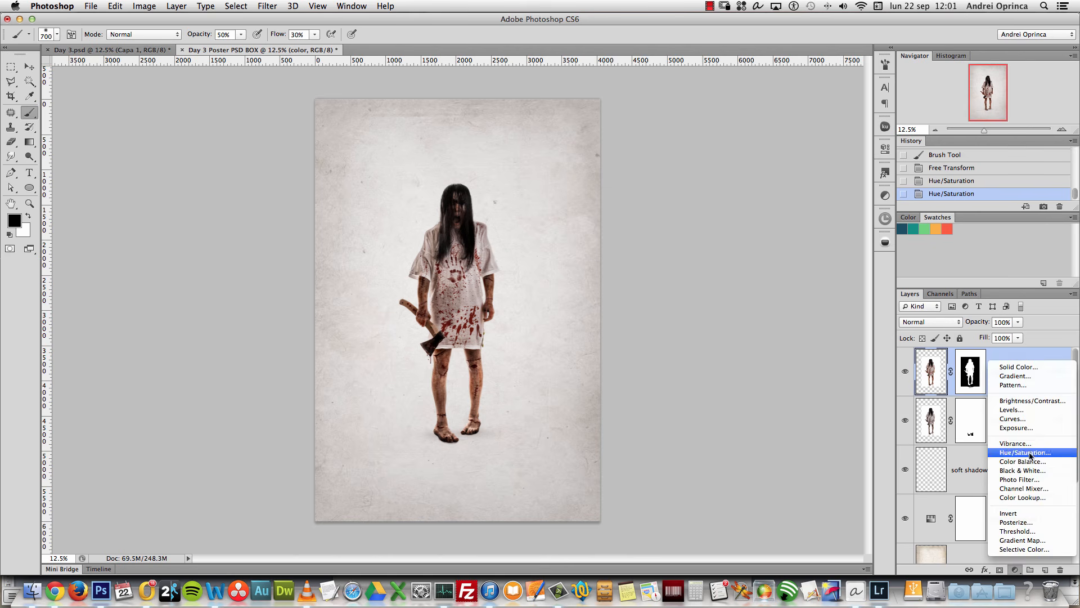
click(1027, 419)
drag(1045, 375, 1059, 569)
click(1016, 569)
click(1028, 419)
drag(1051, 400, 1060, 570)
Step: Add a Levels 1 layer clipped to the color layer with midtones 1.10 and white point 238
click(1015, 570)
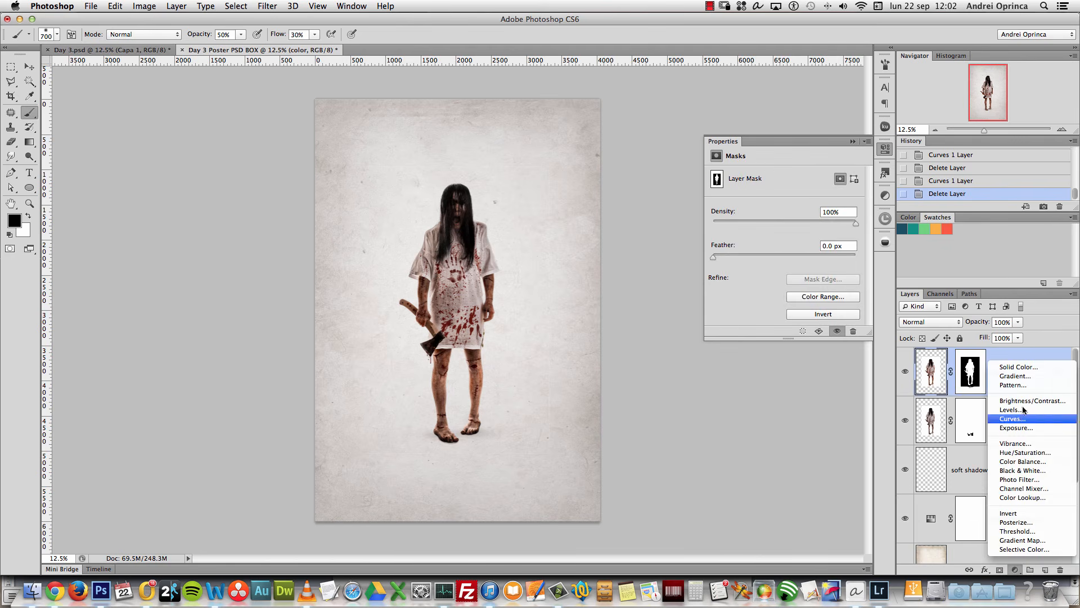
click(1023, 410)
right_click(1032, 376)
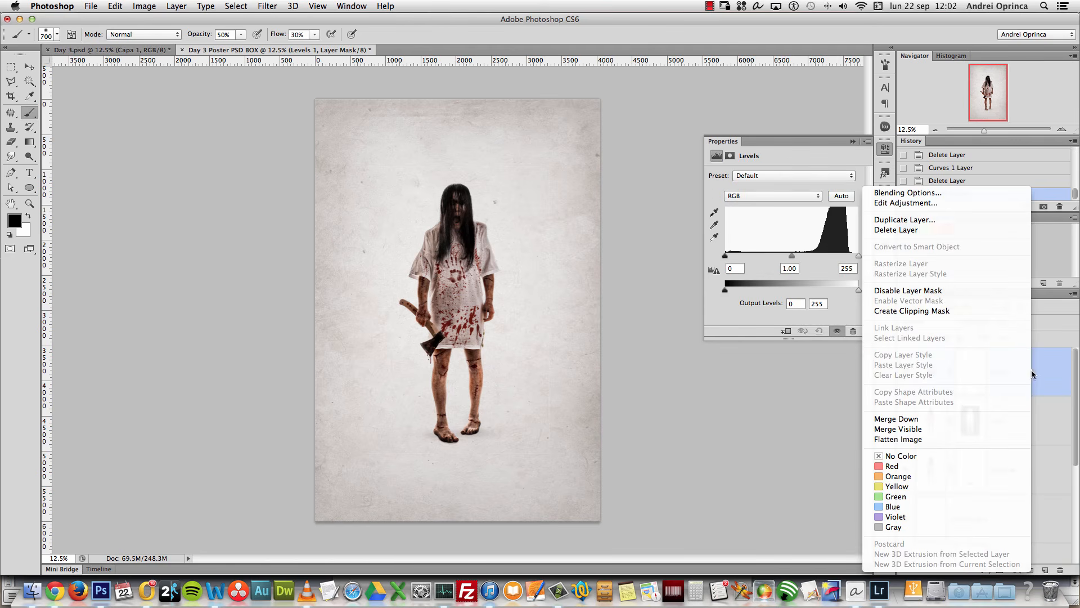
click(900, 310)
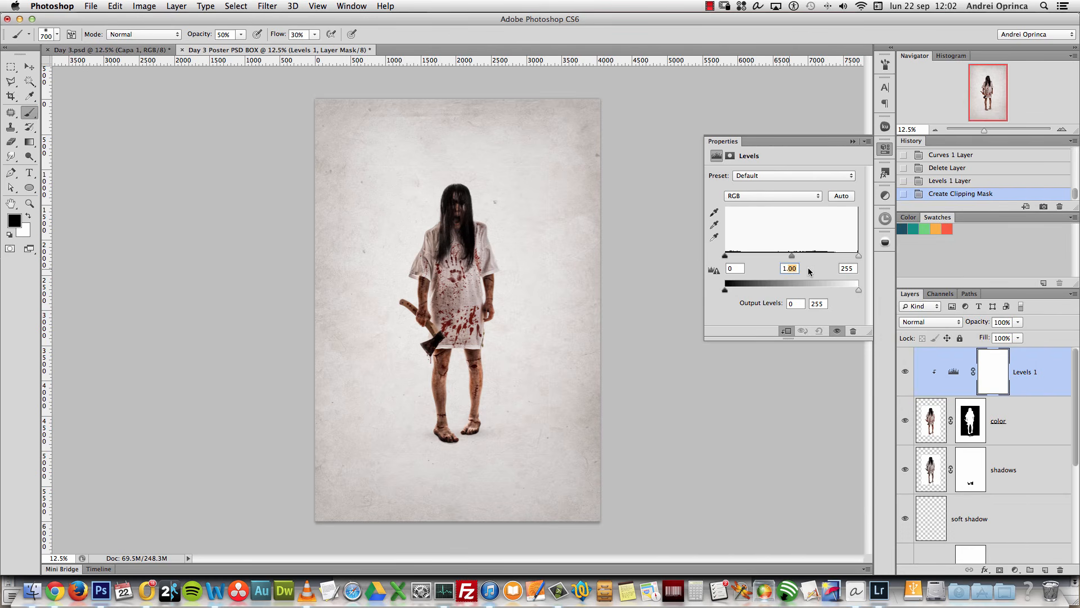
text(1.10)
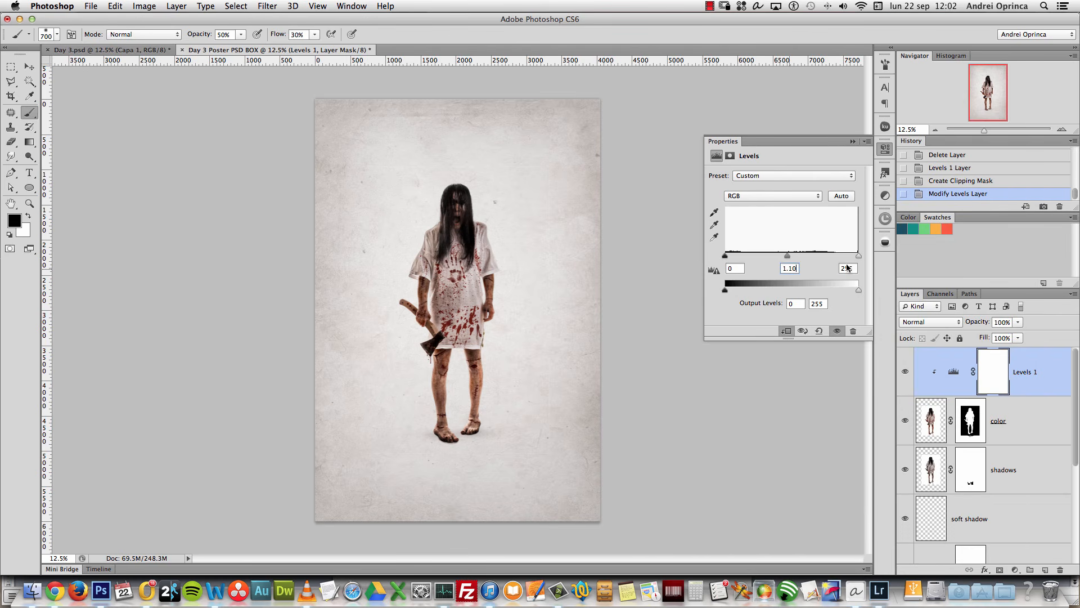
text(238)
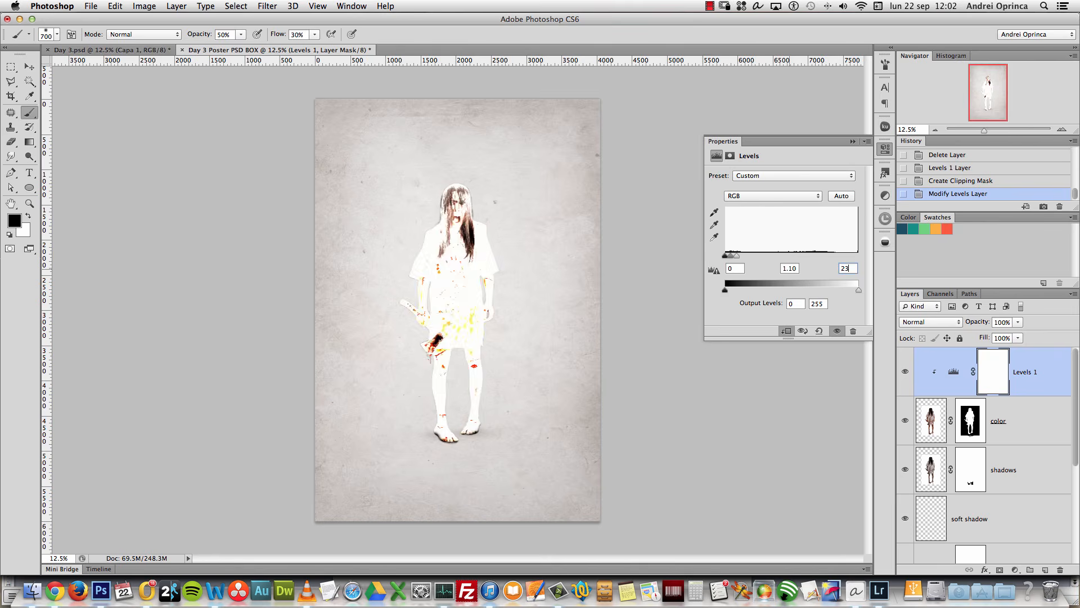
click(851, 142)
click(905, 372)
click(905, 372)
click(905, 371)
click(906, 371)
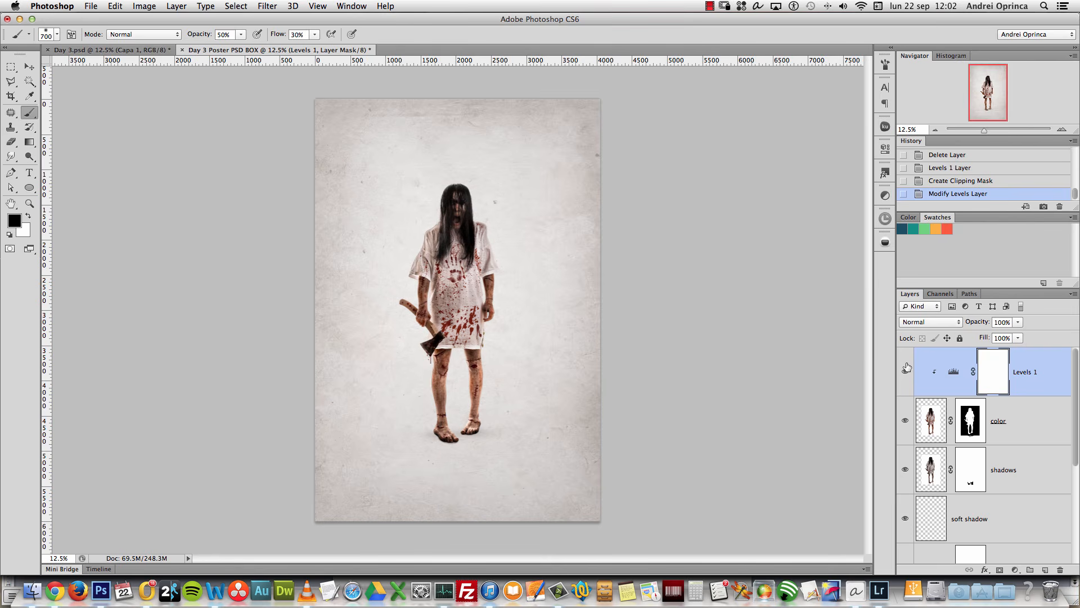
click(1016, 570)
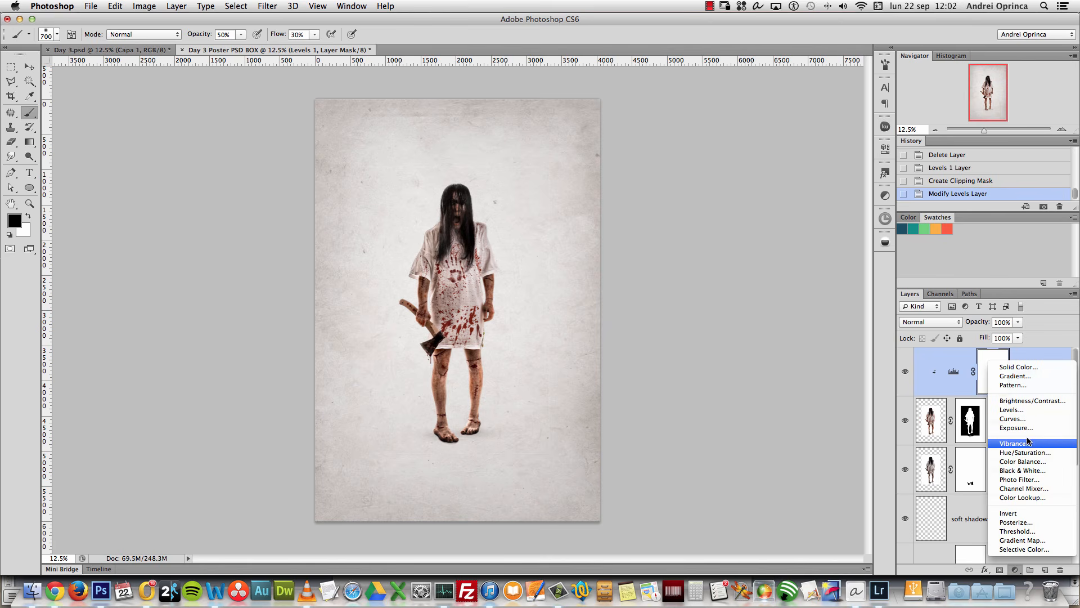
Step: Add a Hue/Saturation 2 layer clipped above Levels 1 with Saturation -18
click(1033, 455)
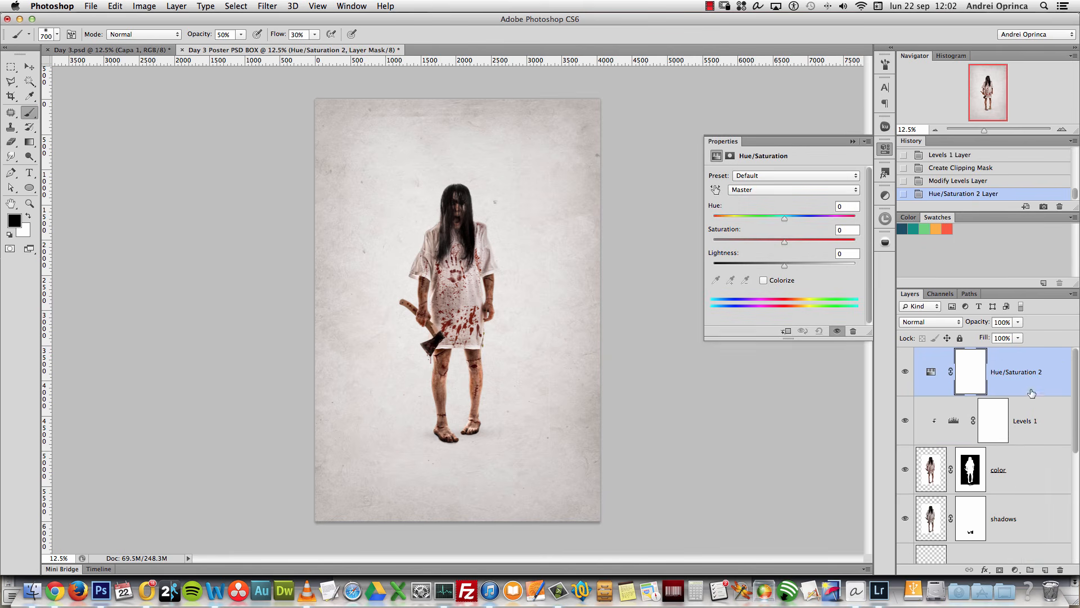
alt+click(1034, 395)
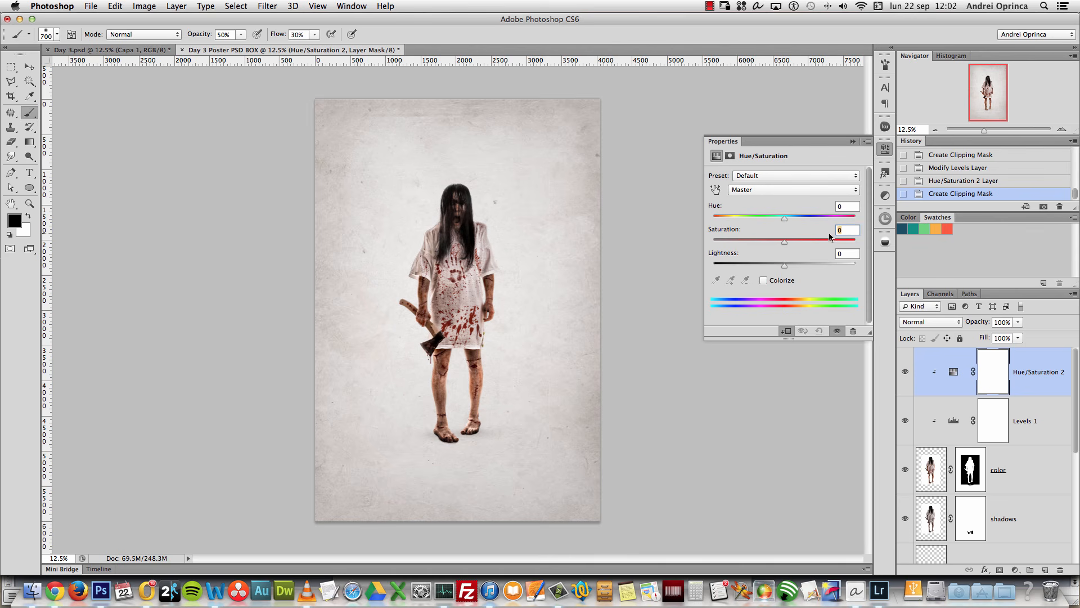
text(-18)
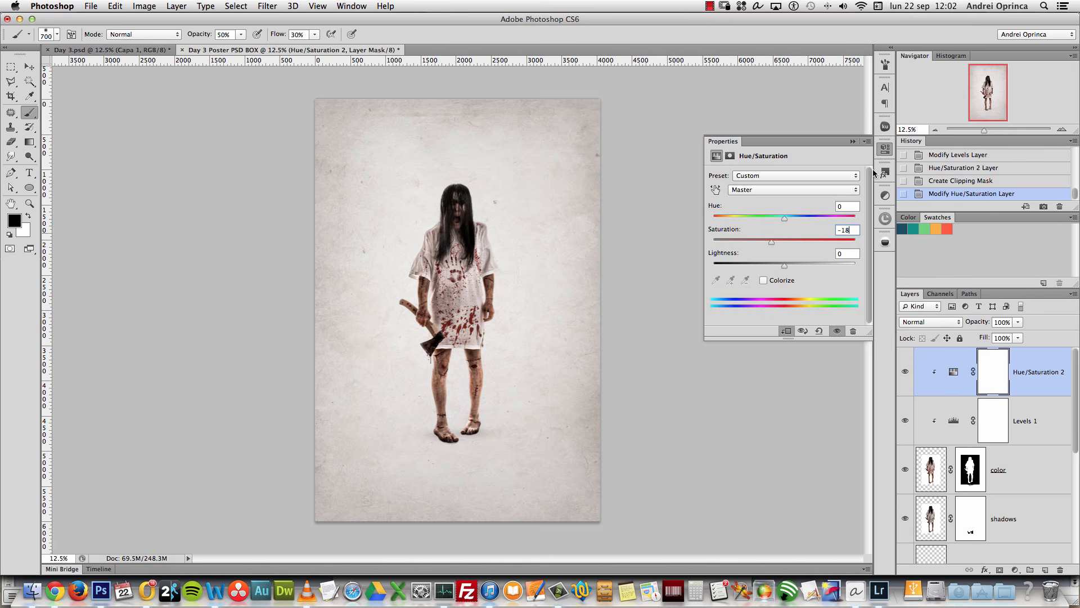
click(851, 142)
click(904, 374)
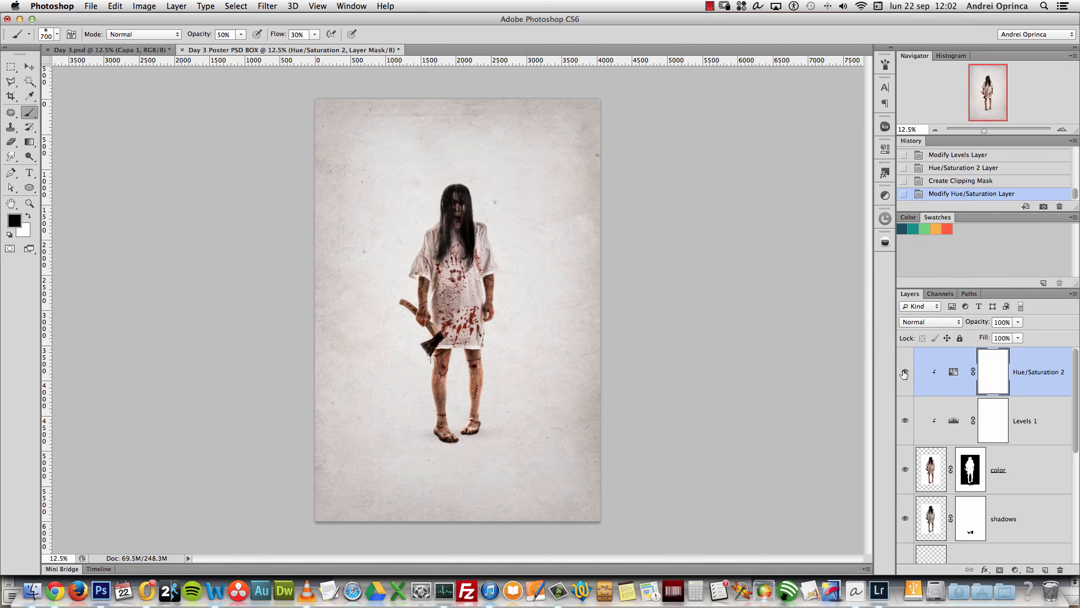
click(905, 372)
click(38, 66)
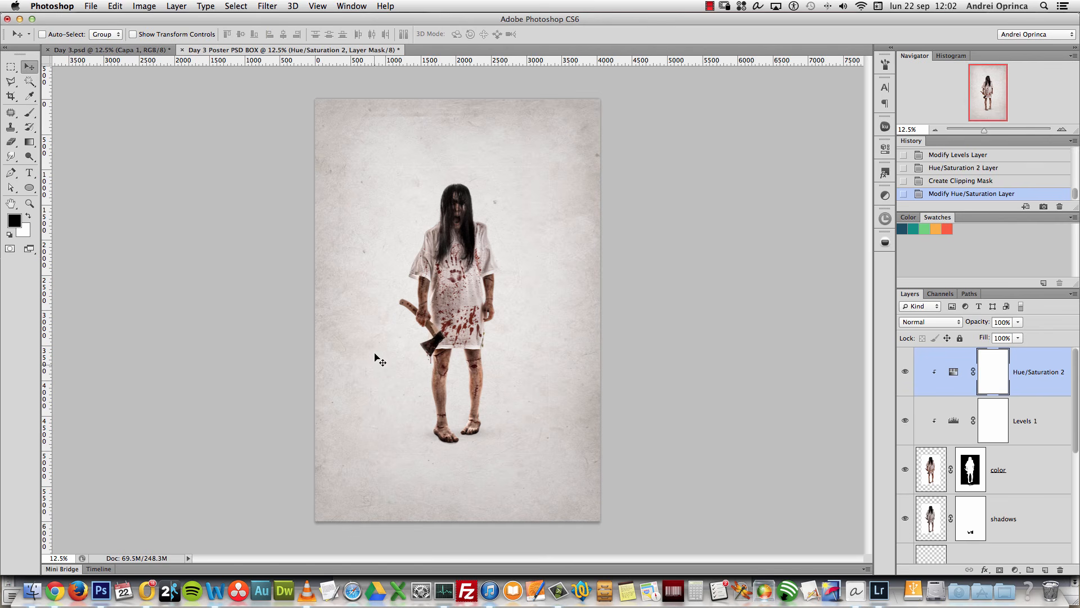
Step: Open the rusty bed photo Depositphotos_8727001_original.jpg from Finder in Photoshop CS6
key(super+Tab)
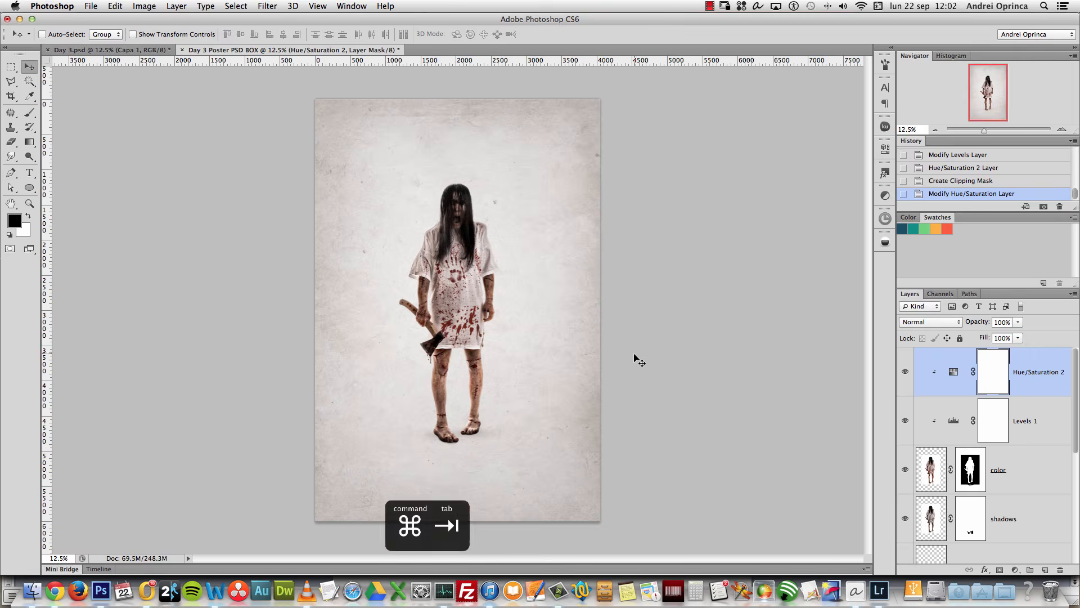
key(super+Tab)
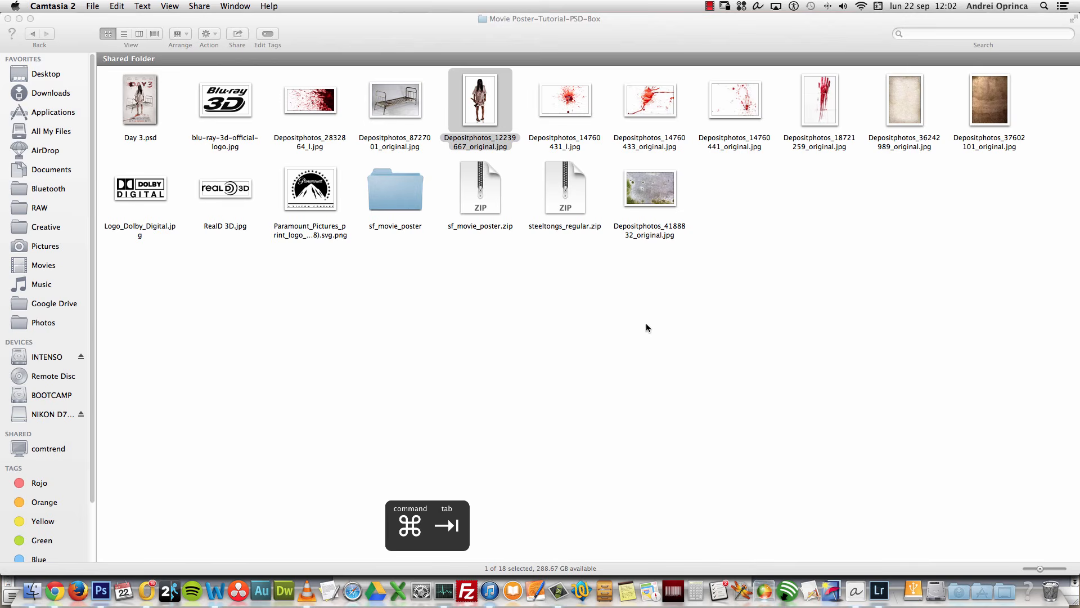
click(401, 95)
right_click(398, 96)
mouse_move(472, 118)
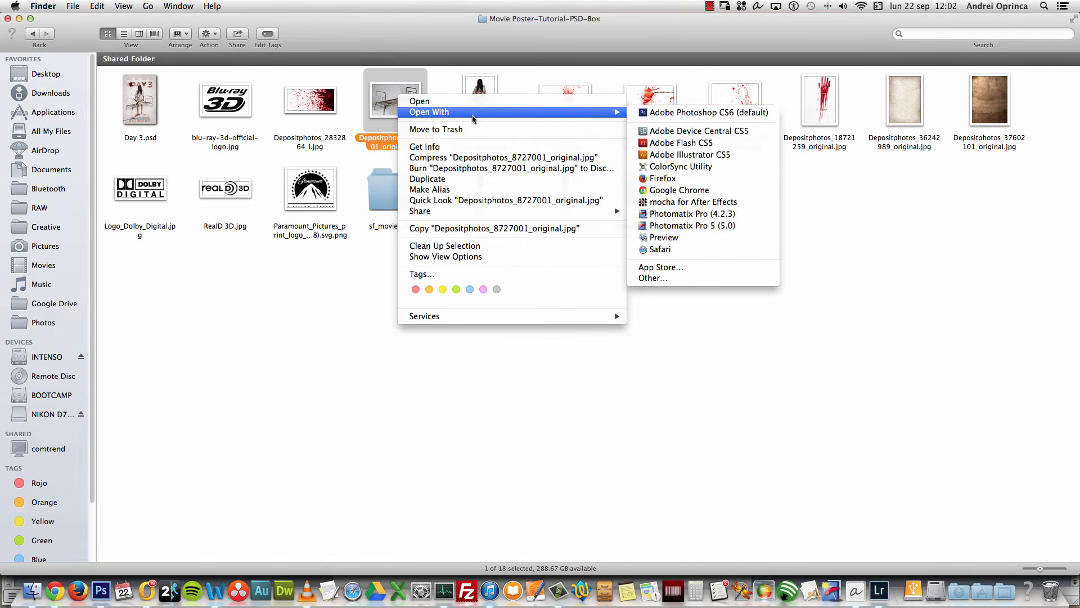
click(689, 113)
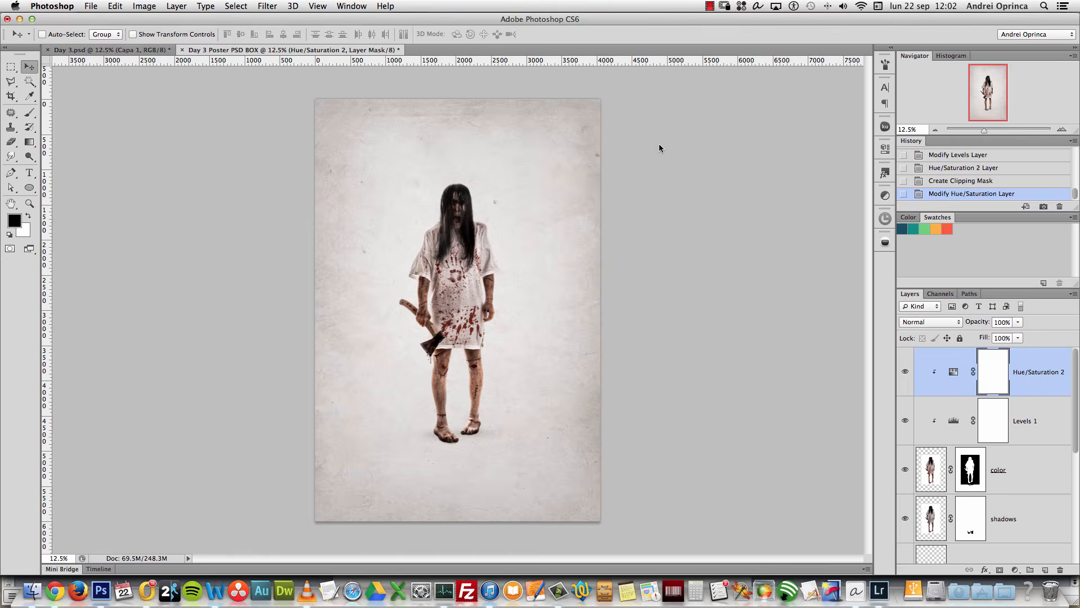
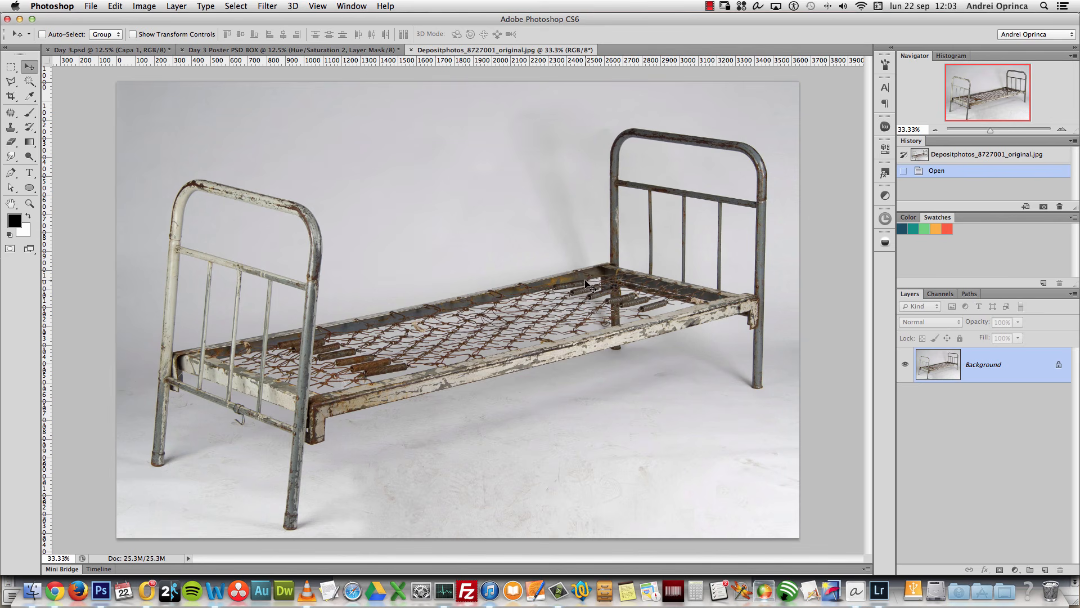
Step: Copy the entire bed photo and close its document
key(super+a)
key(super+c)
key(super+w)
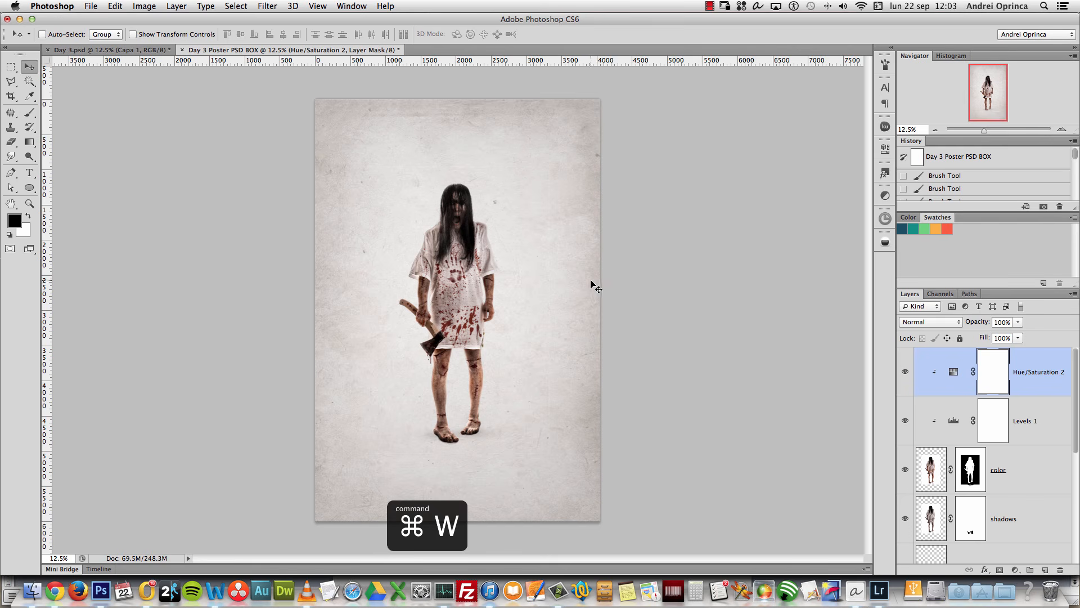
Step: Group the figure layers, from the soft shadow up to Hue/Saturation 2, into a group named 'model'
scroll(1063, 419, down, 5)
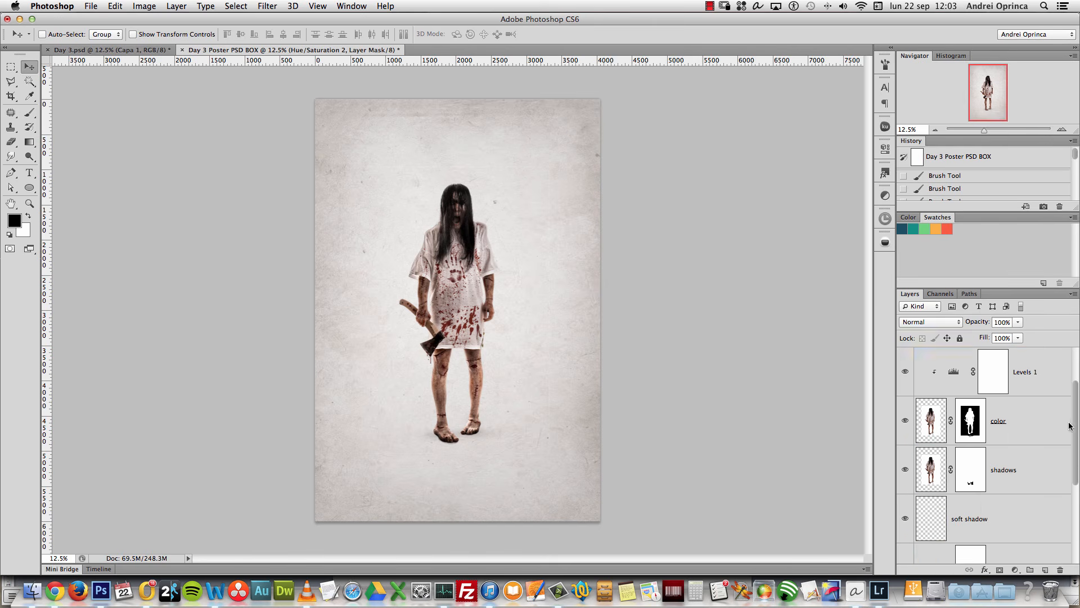
click(1052, 435)
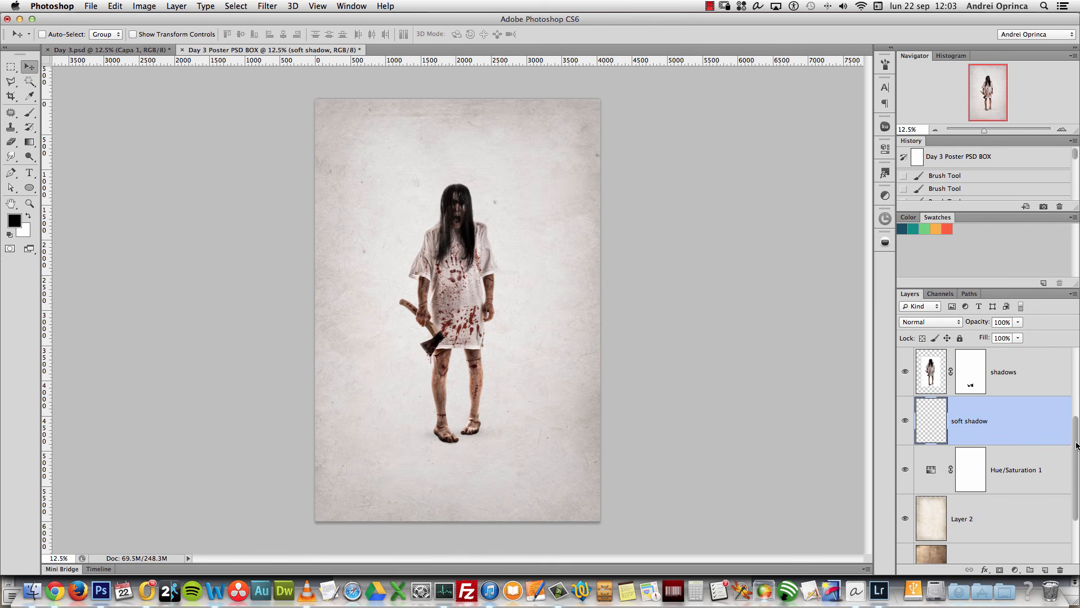
scroll(1061, 417, up, 4)
shift+click(1047, 375)
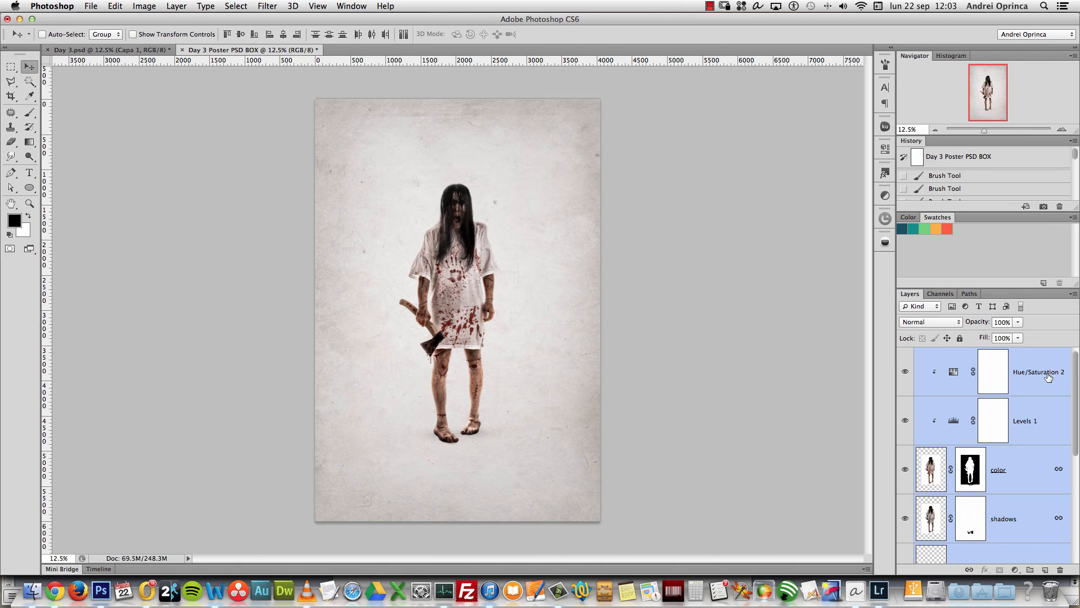
key(super+g)
double_click(953, 353)
text(model)
key(Return)
click(905, 355)
click(905, 355)
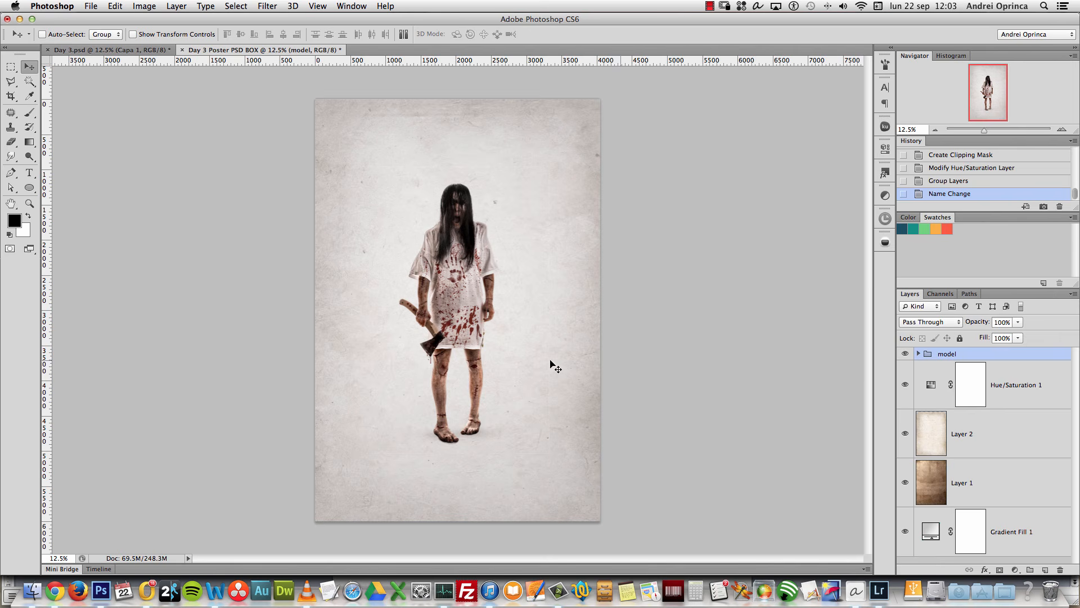
Step: Group Hue/Saturation 1 through Gradient Fill 1 as 'Backfound' and add a new empty layer
click(1034, 398)
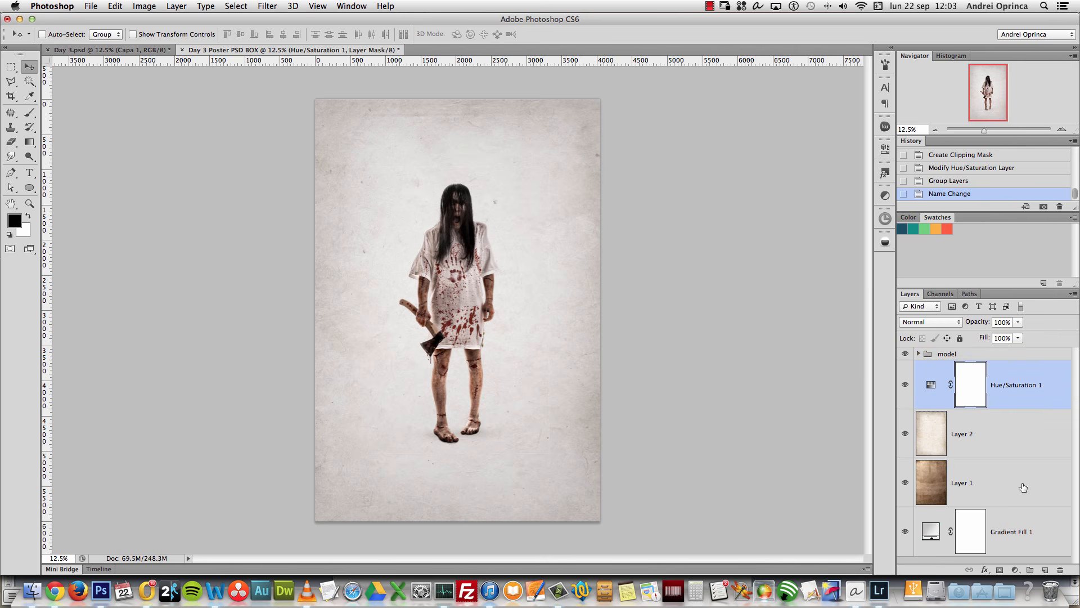
shift+click(1024, 524)
key(super+g)
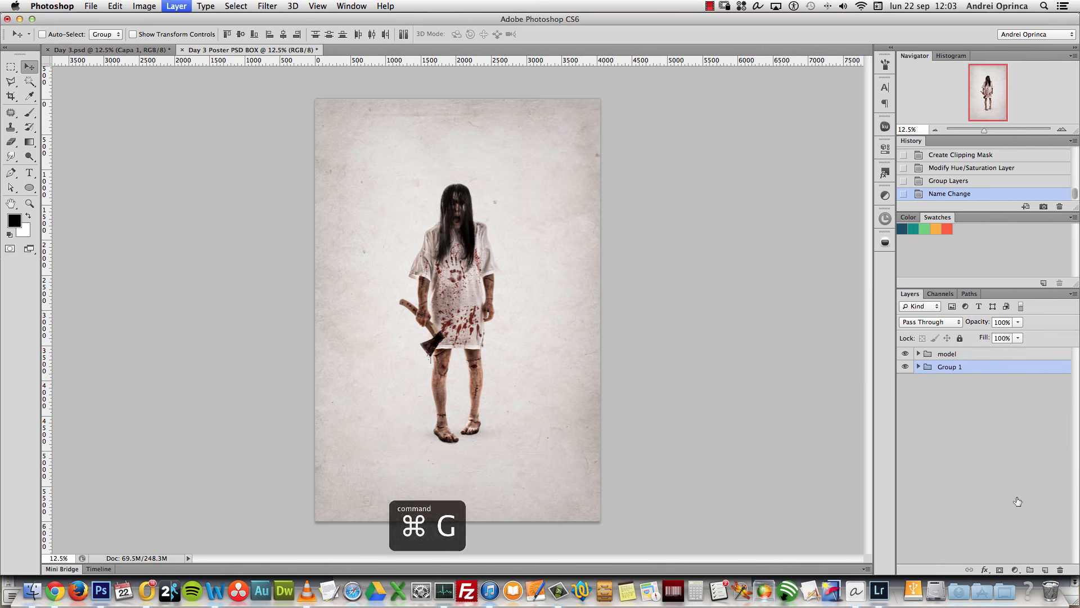
double_click(950, 366)
text(Bac)
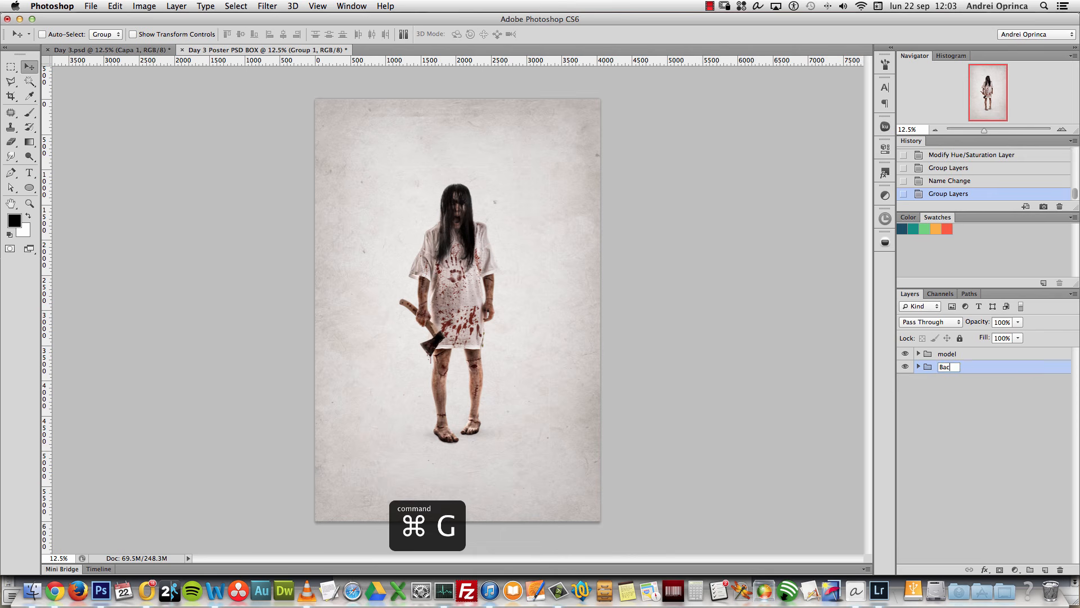
text(kfound)
key(Return)
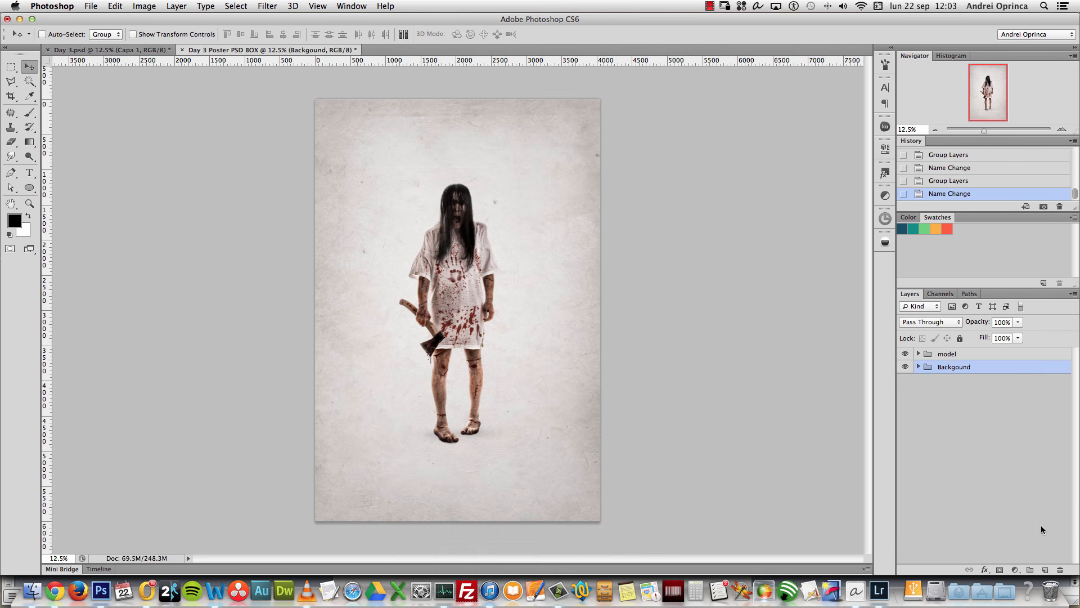
click(1044, 568)
Step: Paste the bed photo into the new layer, hide the model group and zoom in
key(super+v)
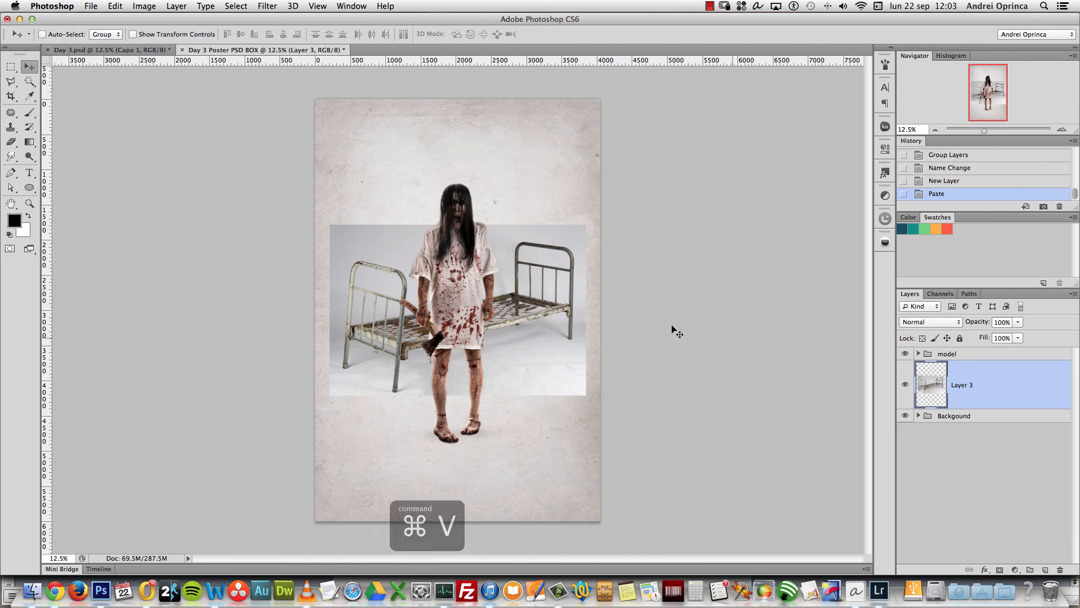
click(906, 353)
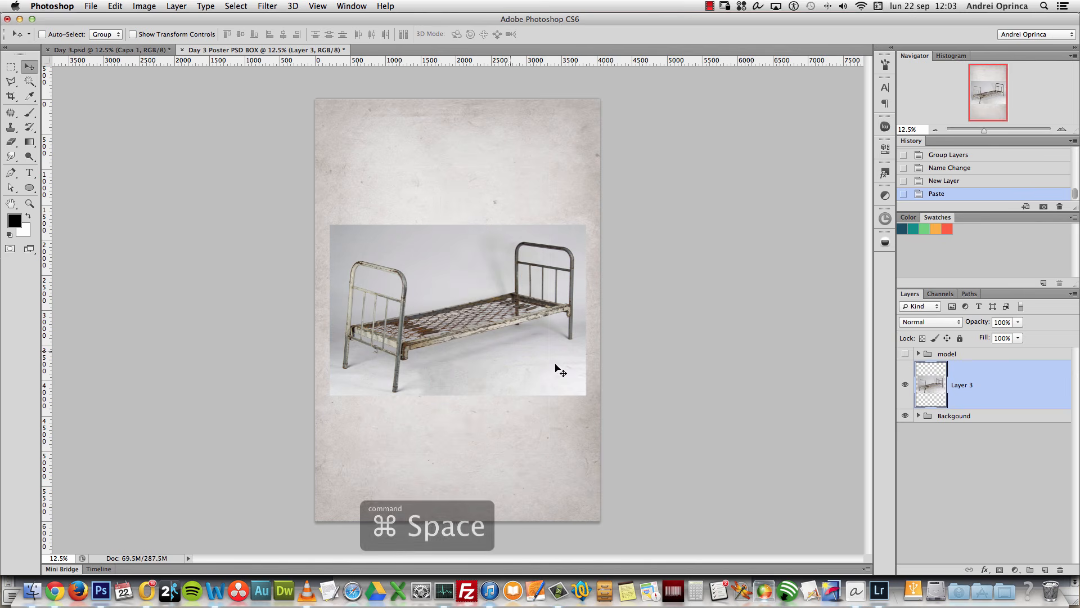
super+click(406, 326)
super+click(406, 326)
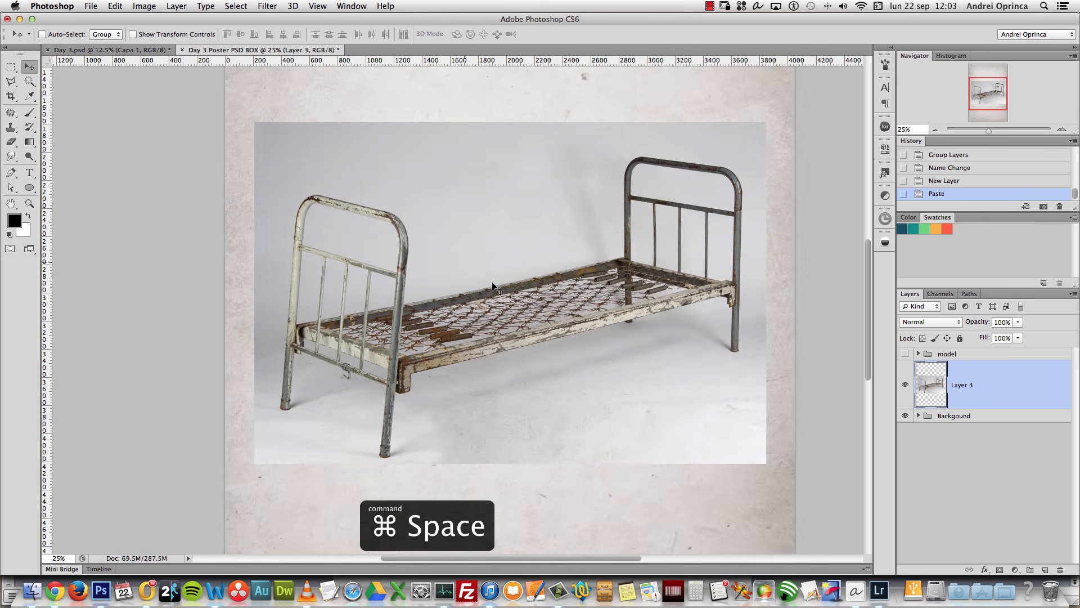
scroll(658, 349, up, 2)
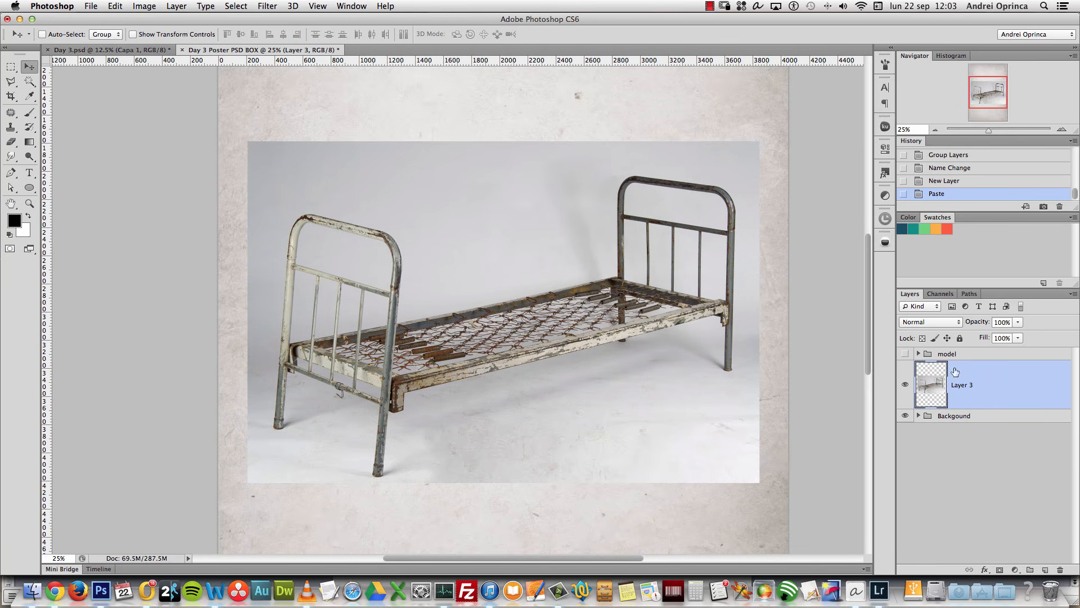
Step: Duplicate the bed layer, hide the copy, and rename the original 'shadows'
key(super+j)
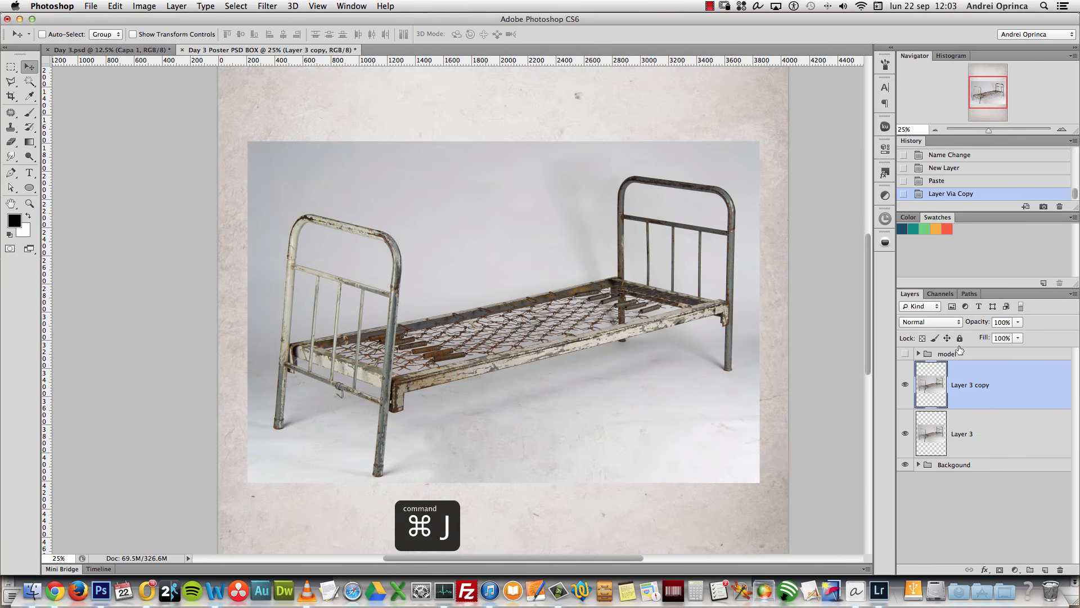
click(905, 385)
click(905, 433)
double_click(960, 434)
text(shadows)
key(Return)
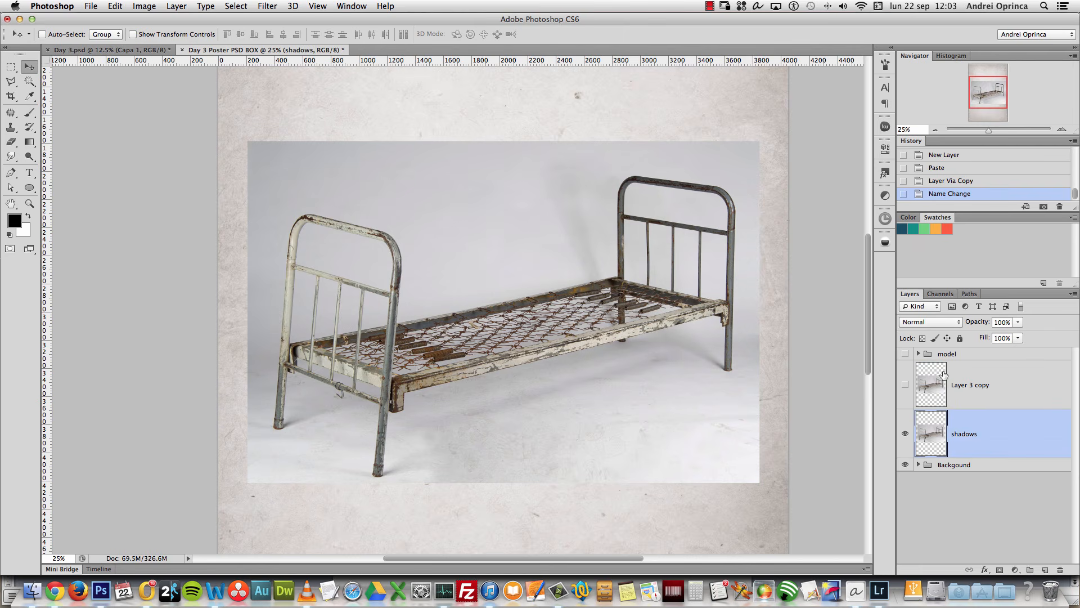
Step: Rename the bed copy 'color', then select the shadows layer
double_click(961, 386)
text(colo)
key(Return)
double_click(957, 386)
text(r)
key(Return)
click(964, 425)
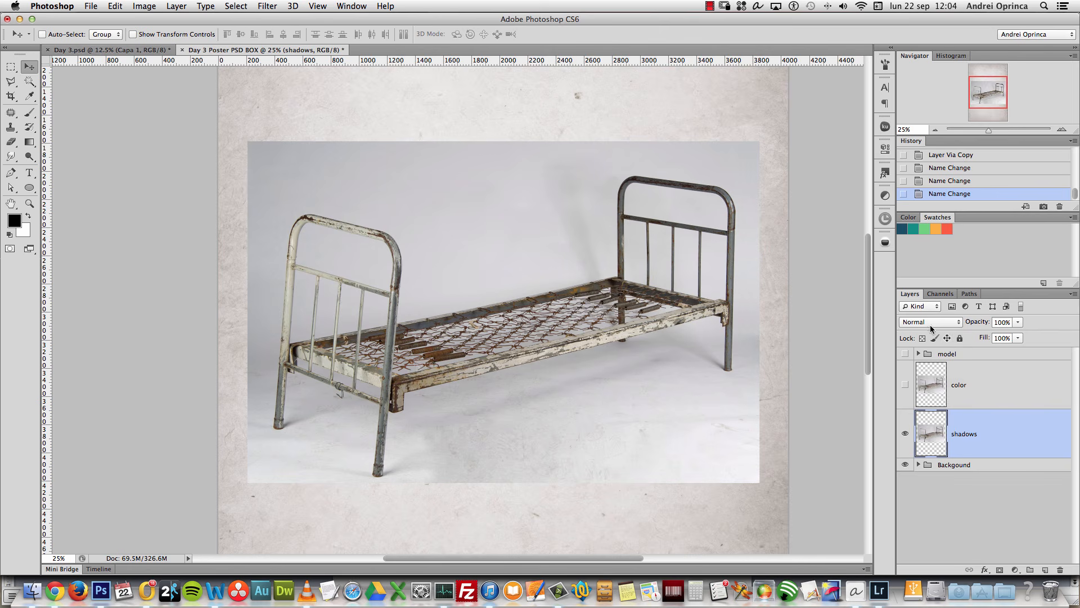
click(932, 325)
Step: Set the shadows layer to Multiply and apply Levels of 17, 1.05 and 194
click(927, 355)
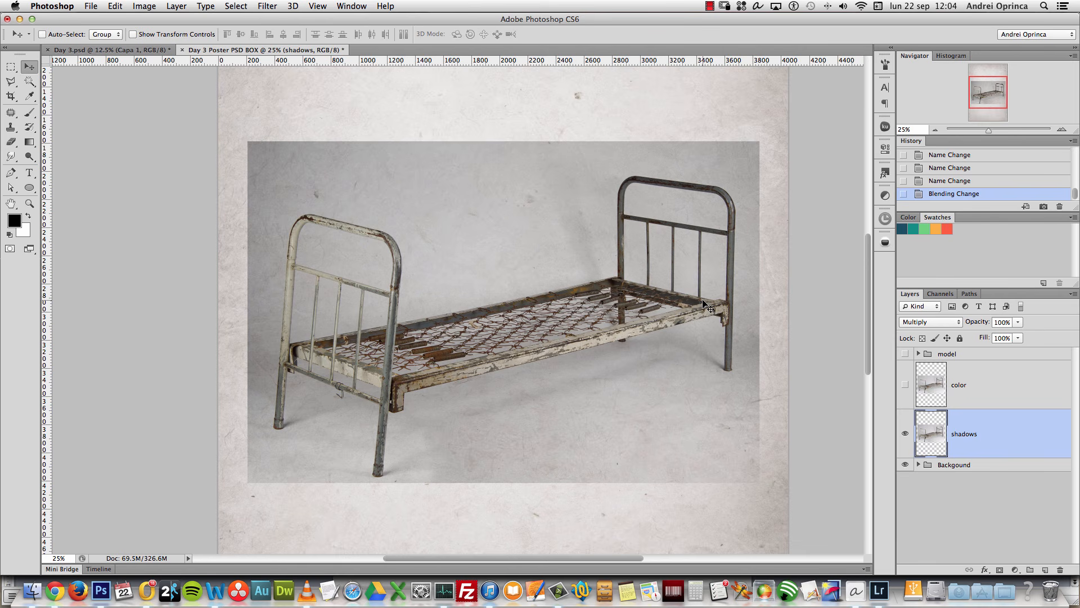
key(cmd+l)
drag(948, 112, 904, 99)
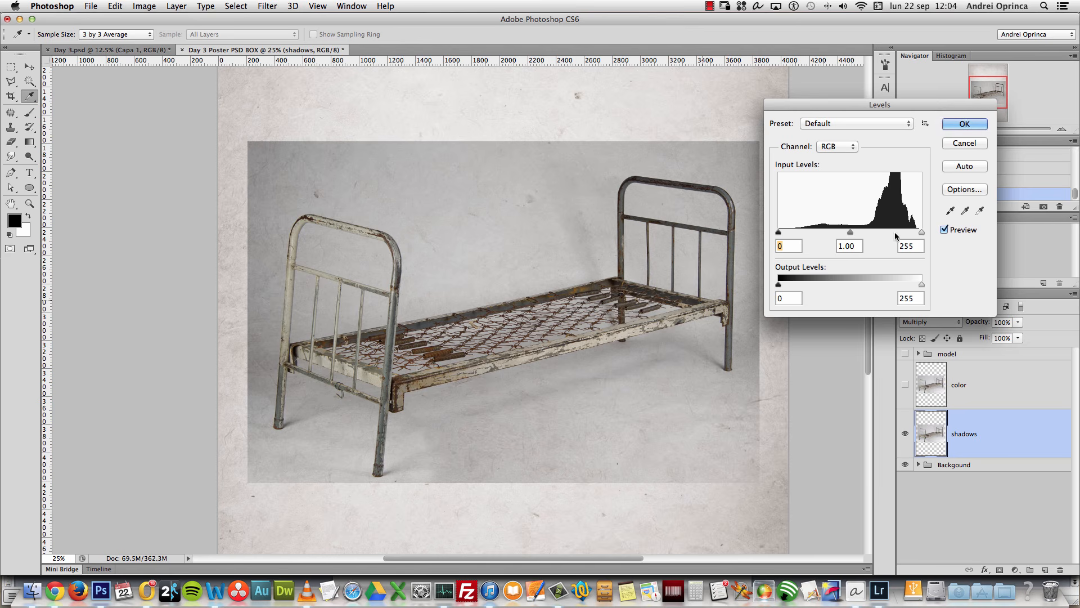
drag(922, 231, 823, 231)
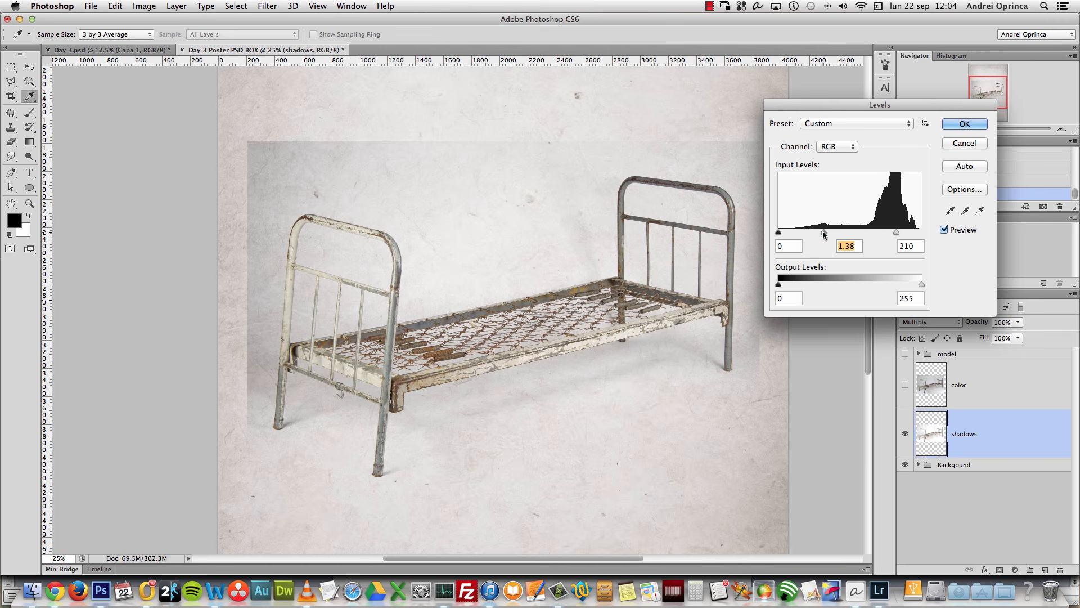
drag(779, 233, 787, 232)
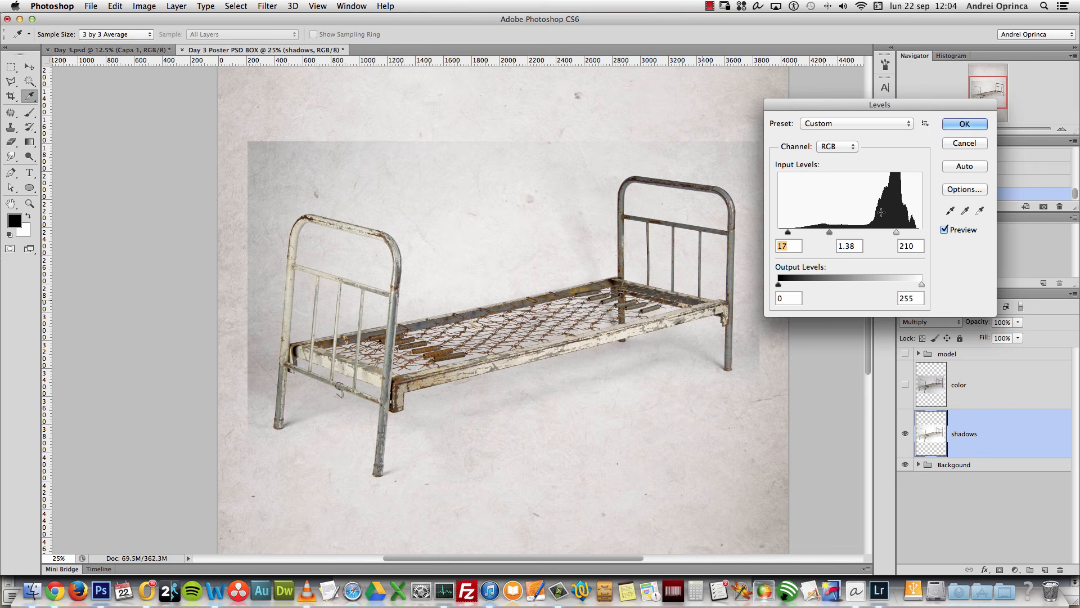
drag(896, 233, 902, 232)
mouse_move(831, 232)
mouse_down()
mouse_move(899, 233)
mouse_move(841, 238)
mouse_move(887, 233)
mouse_up()
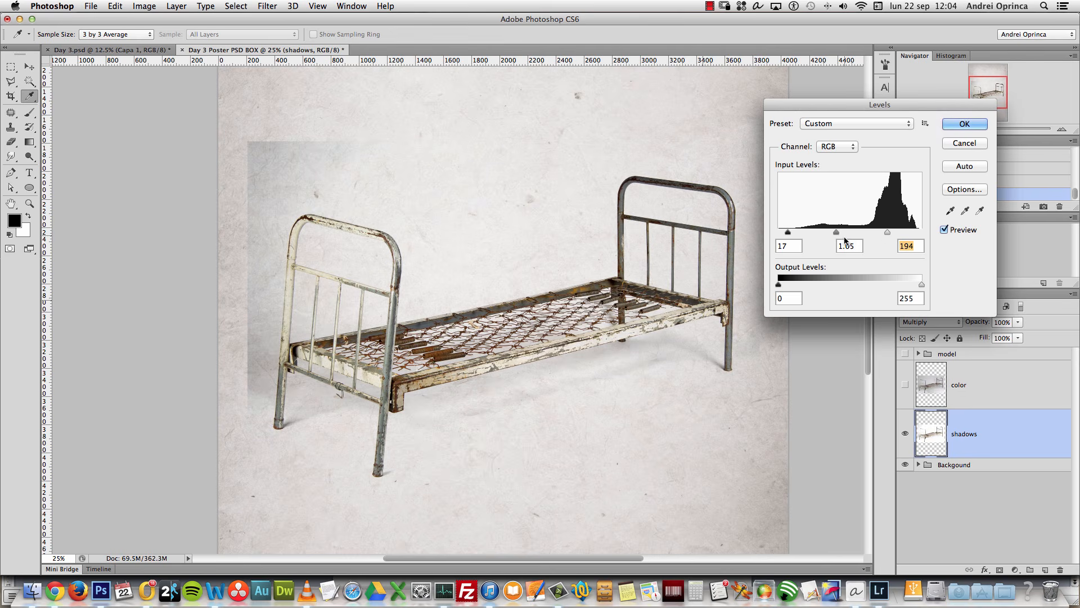
click(965, 124)
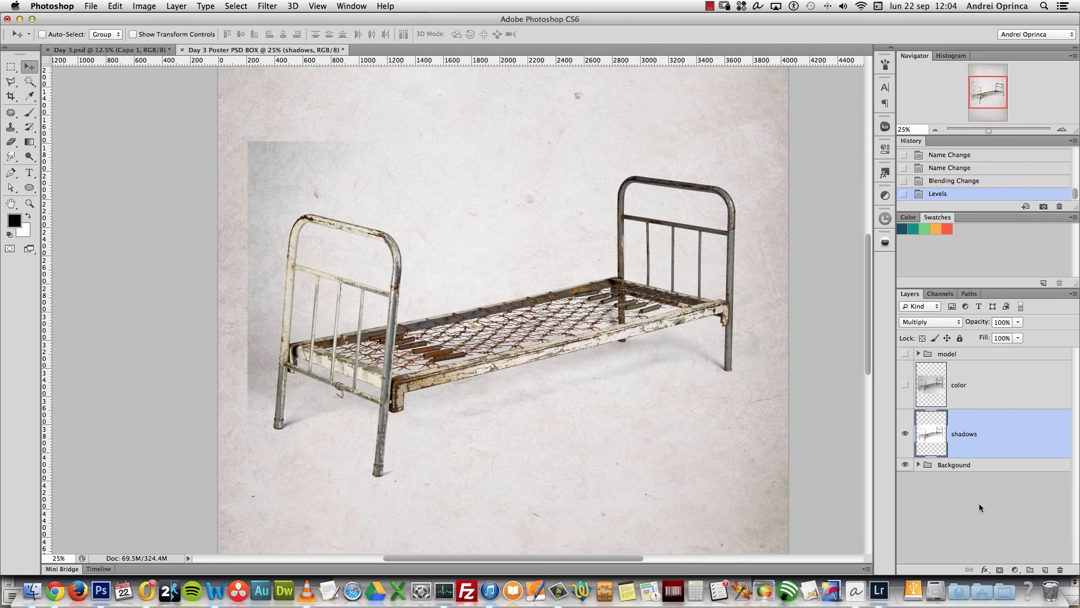
Step: Add a white layer mask to shadows and link the color and shadows layers
click(1000, 570)
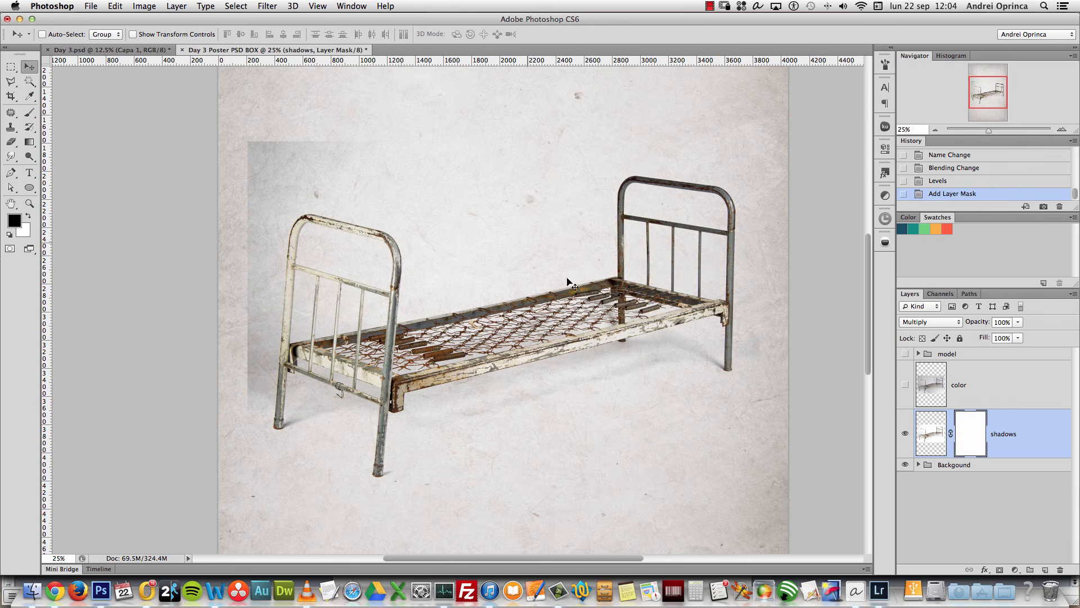
key(b)
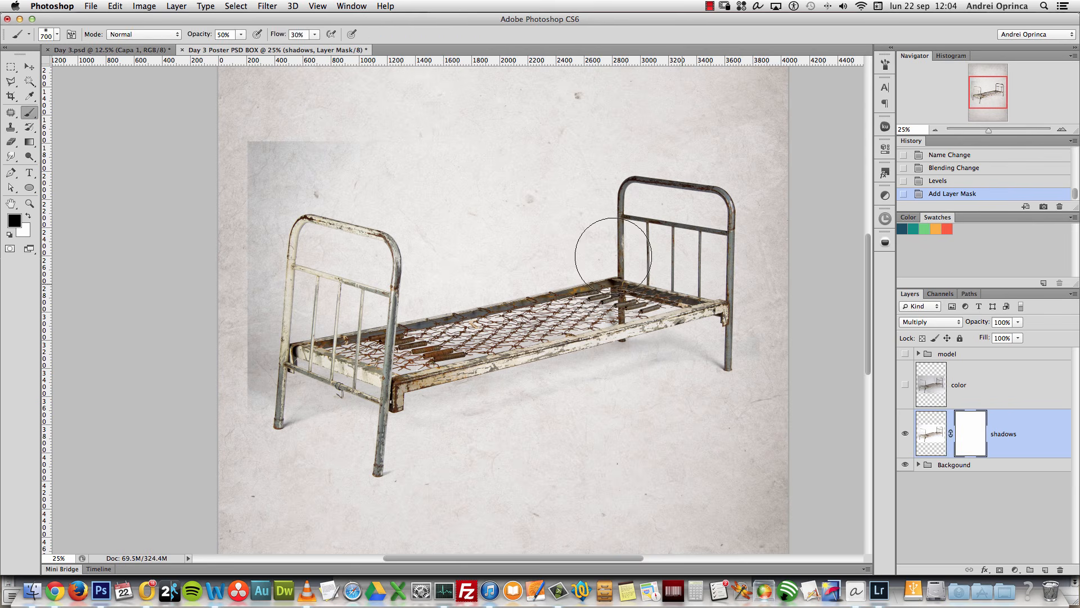
shift+click(1022, 388)
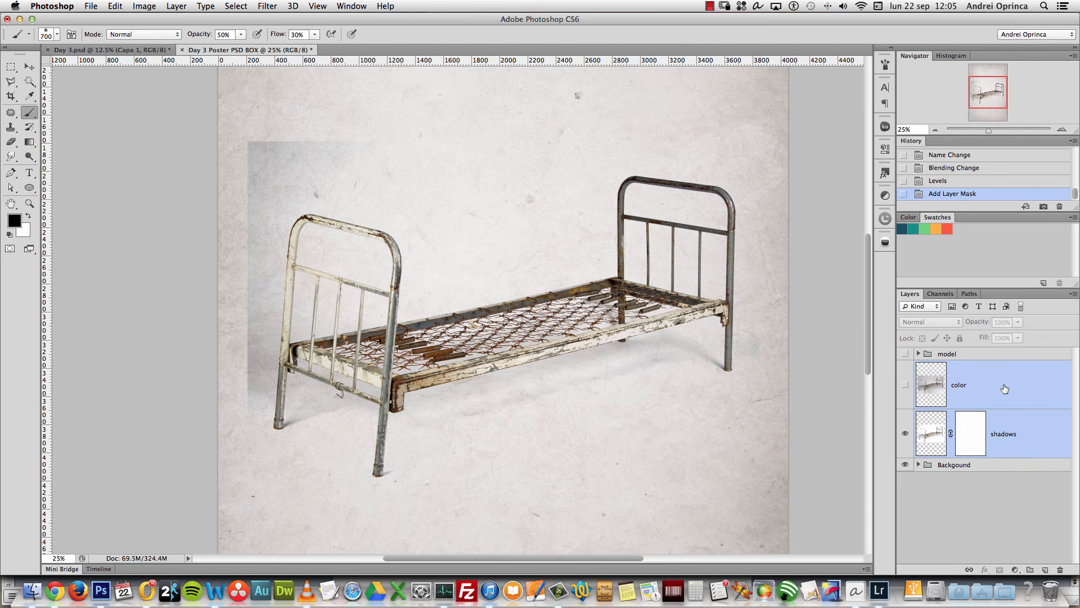
right_click(1005, 382)
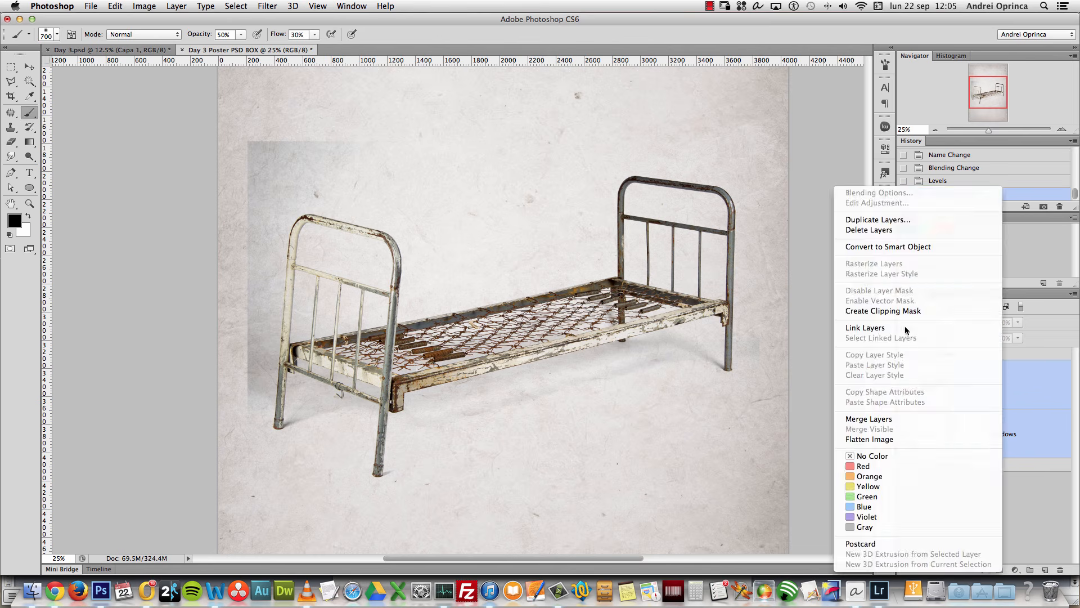
click(906, 330)
click(1012, 424)
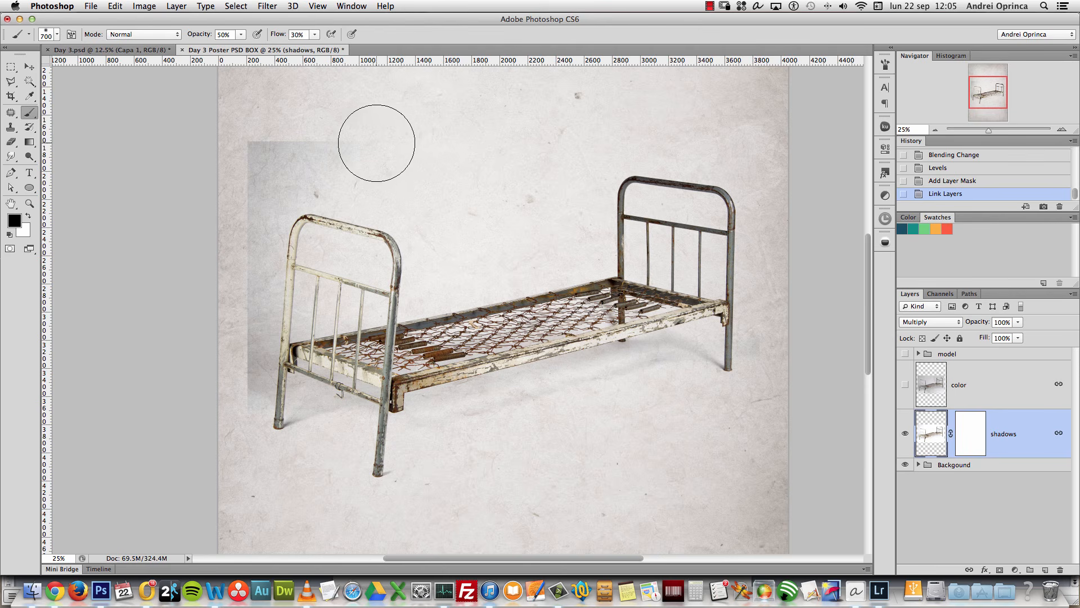
Step: Target the shadows mask with a 500 px black brush at 100% opacity and flow
key(bracketleft)
key(bracketleft)
click(366, 149)
click(358, 147)
key(super+alt+z)
key(super+alt+z)
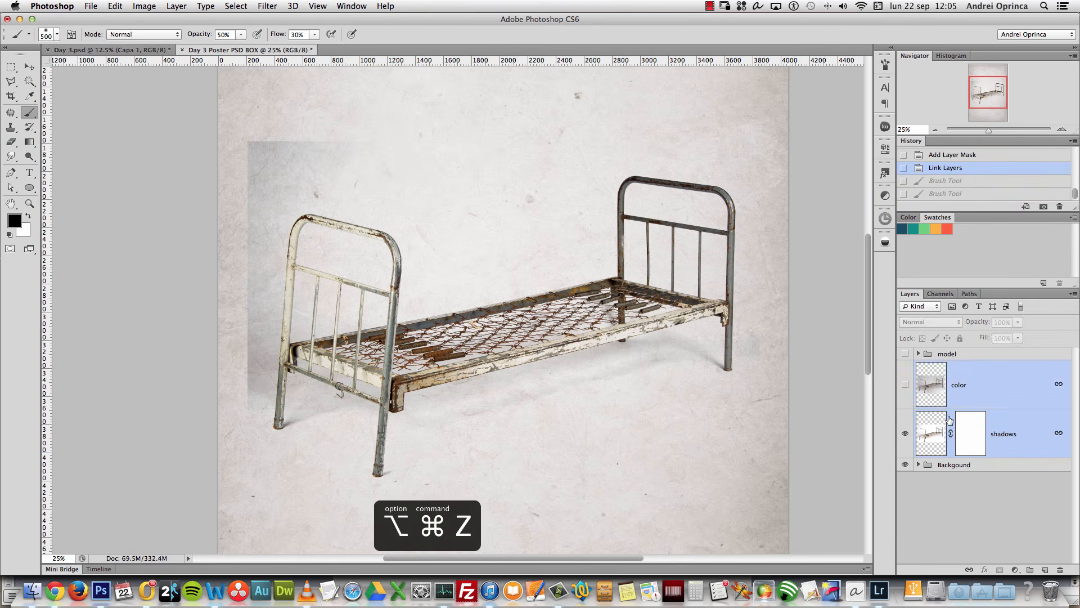
click(969, 433)
key(0)
key(shift+0)
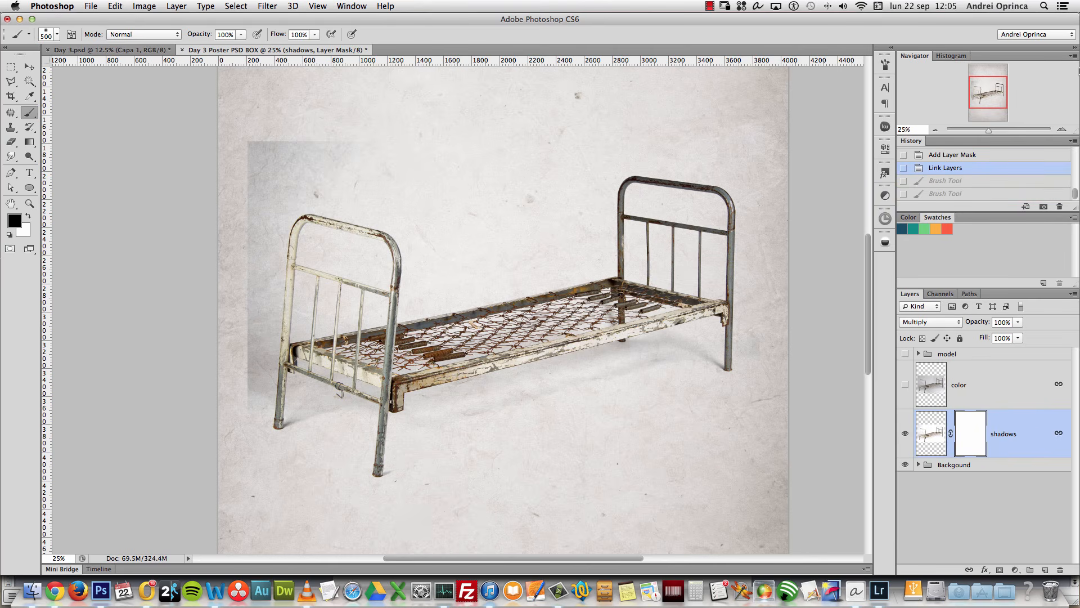
Step: Mask out the grey shadow at top-left, down the left edge and beside the bed's left post
mouse_move(326, 150)
mouse_down()
mouse_move(320, 133)
mouse_move(279, 163)
mouse_up()
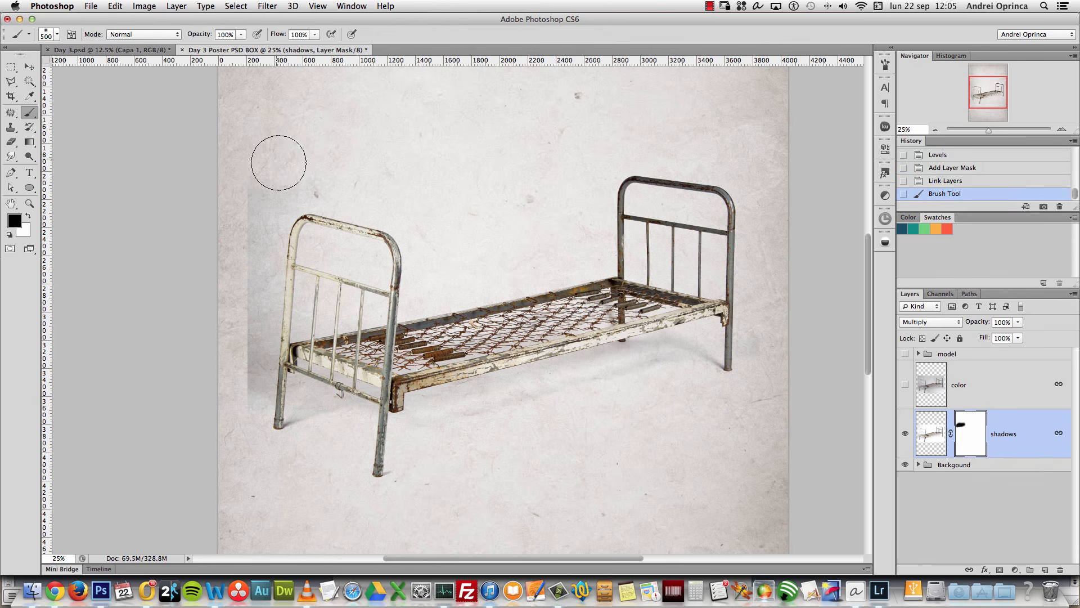
mouse_move(253, 229)
mouse_down()
mouse_move(228, 314)
mouse_move(240, 388)
mouse_move(235, 369)
mouse_move(221, 432)
mouse_up()
key(bracketleft)
key(bracketleft)
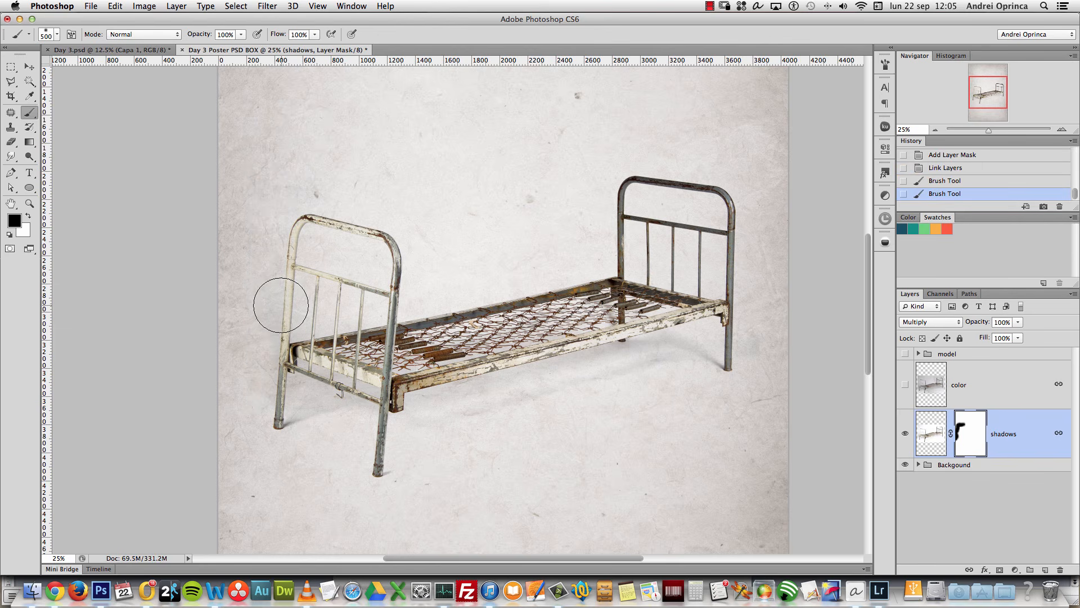
key(bracketleft)
mouse_move(263, 279)
mouse_down()
mouse_move(268, 304)
mouse_move(266, 275)
mouse_up()
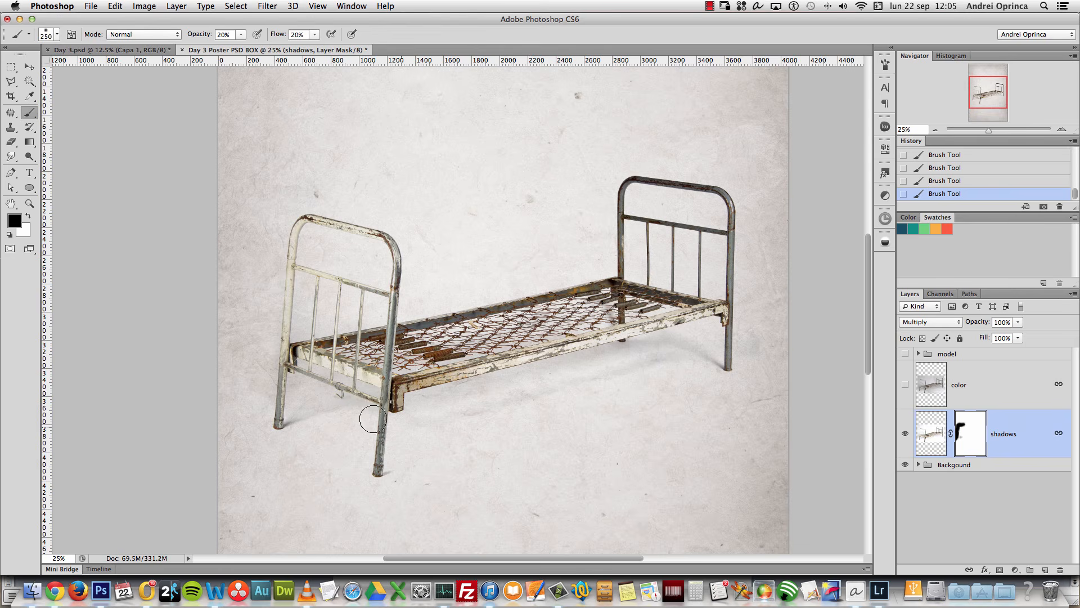
scroll(293, 382, up, 1)
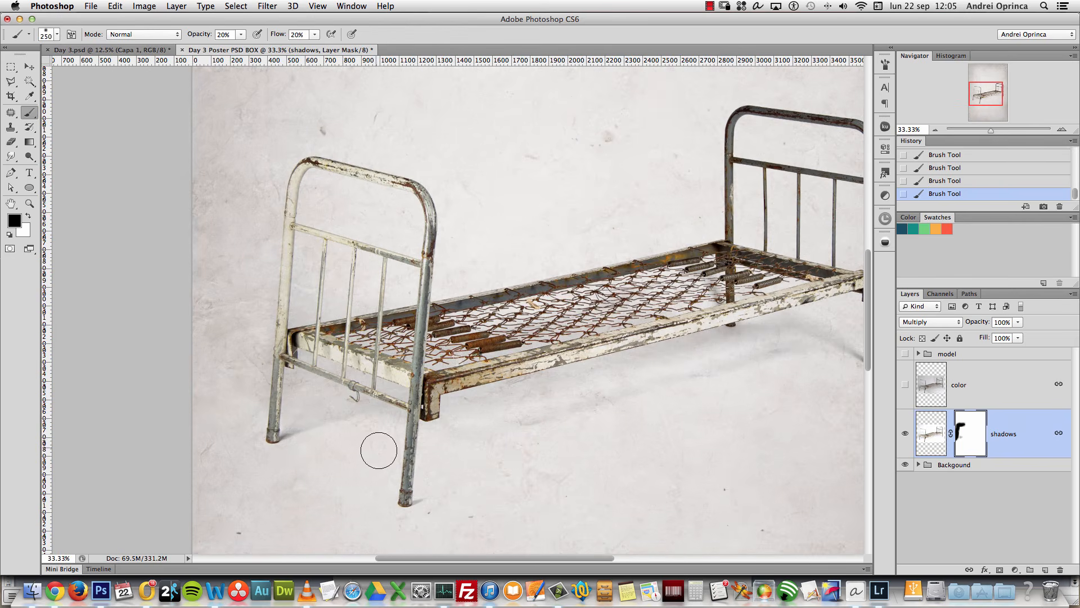
key(bracketleft)
key(bracketleft)
key(bracketleft)
key(bracketleft)
key(bracketleft)
key(bracketleft)
key(bracketleft)
key(bracketleft)
key(bracketleft)
key(x)
key(super+z)
scroll(831, 409, right, 6)
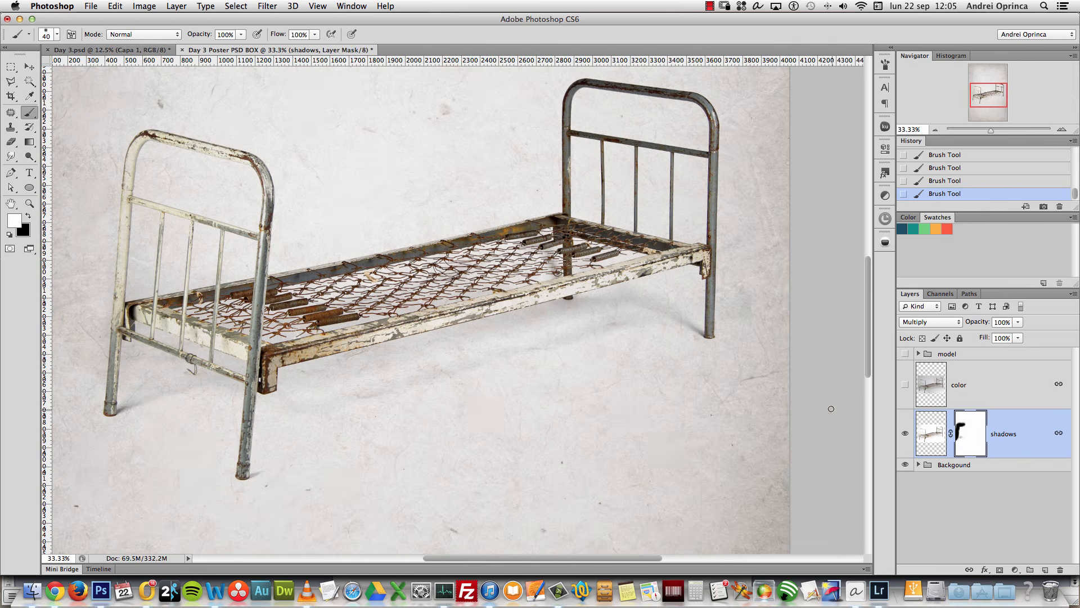
Step: Delete the color layer and a trial shadows copy set to 36% opacity
click(905, 385)
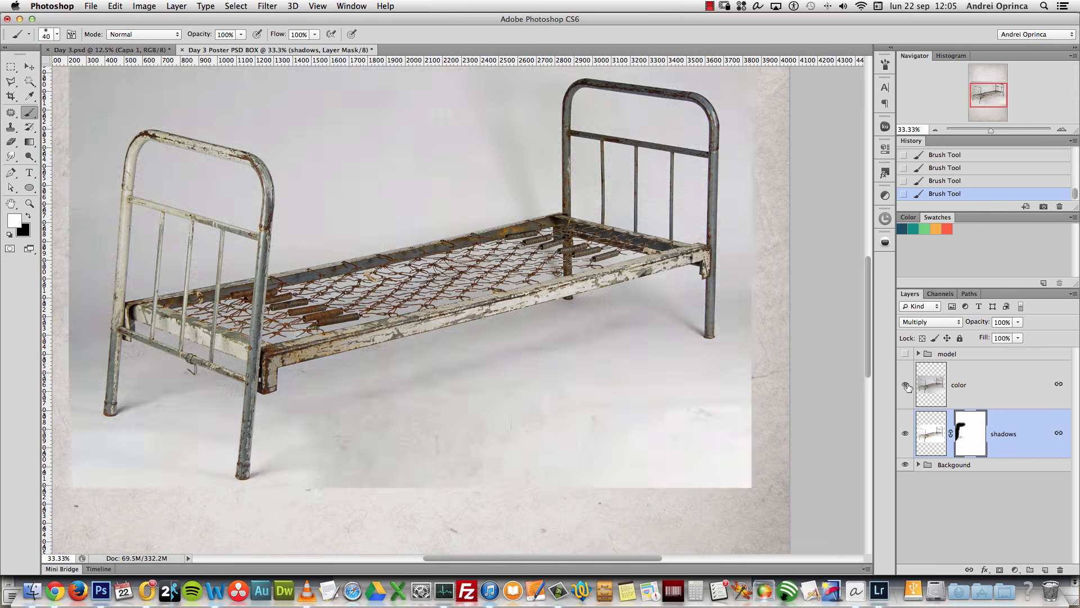
click(965, 385)
key(x)
click(1001, 570)
key(super+z)
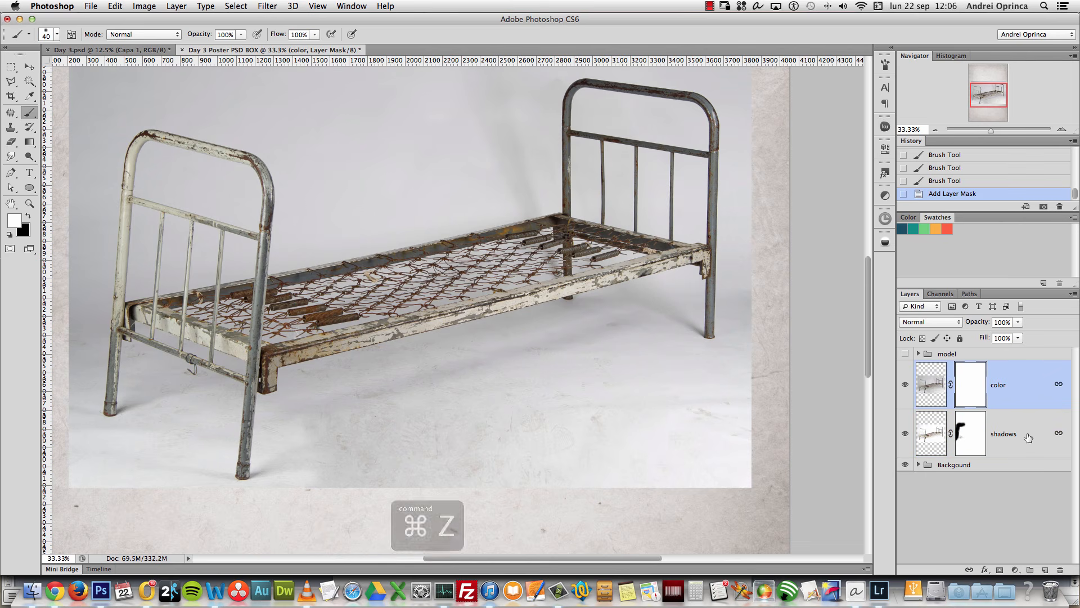
drag(1027, 393, 1060, 570)
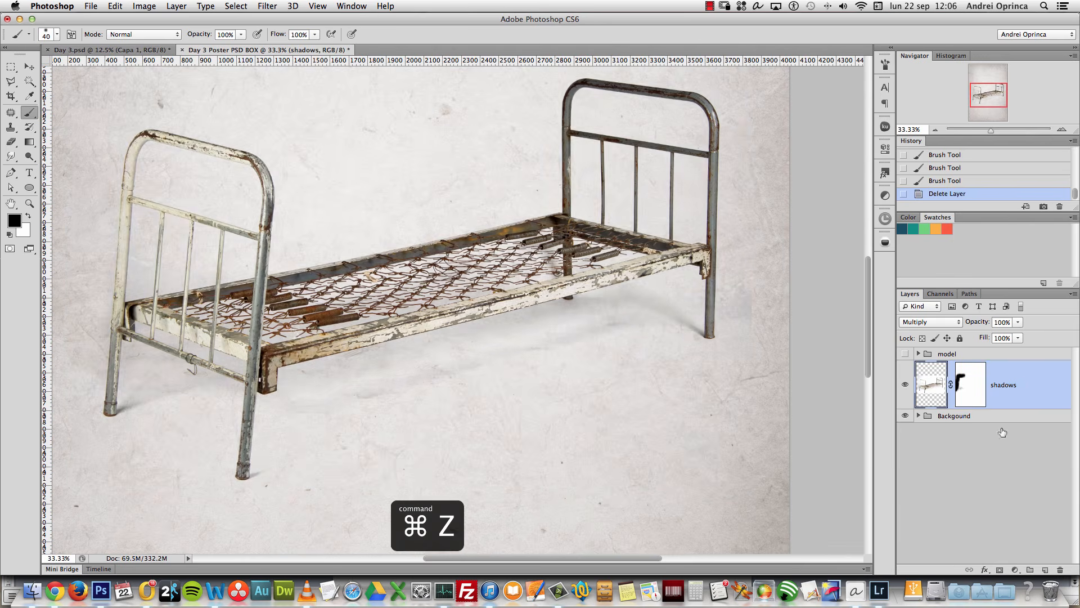
key(super+j)
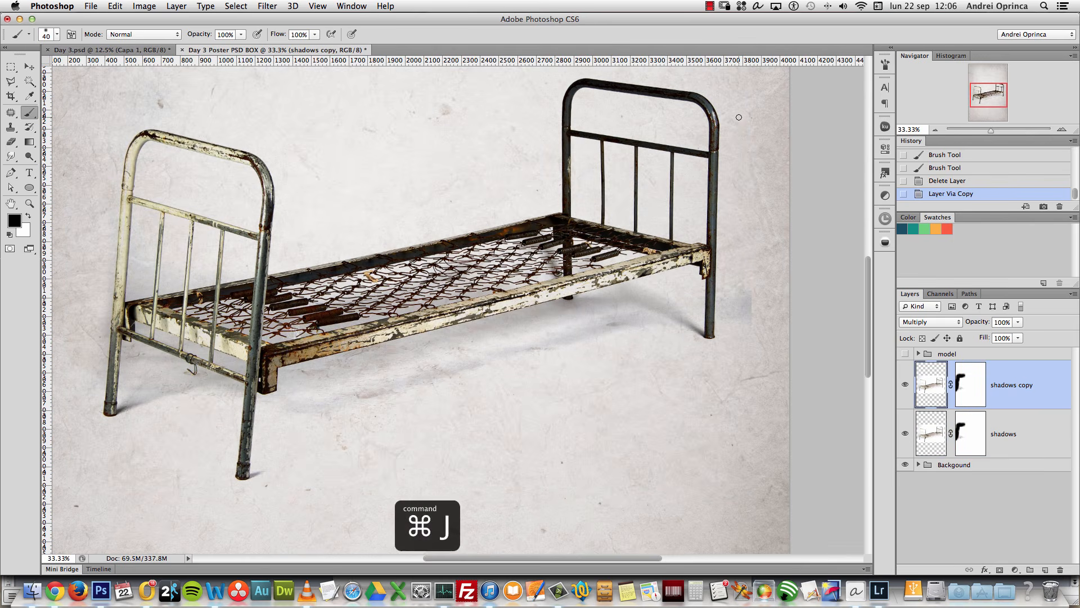
drag(1018, 321, 982, 336)
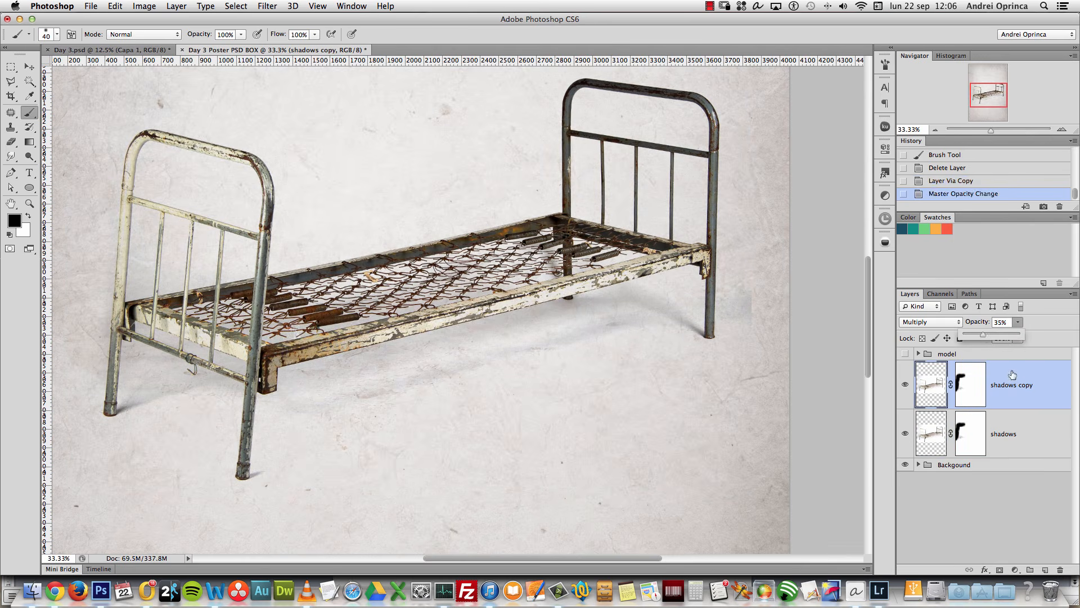
drag(1053, 403, 1060, 569)
Step: Enlarge the brush and paint out more leftover shadow on the shadows mask
click(975, 388)
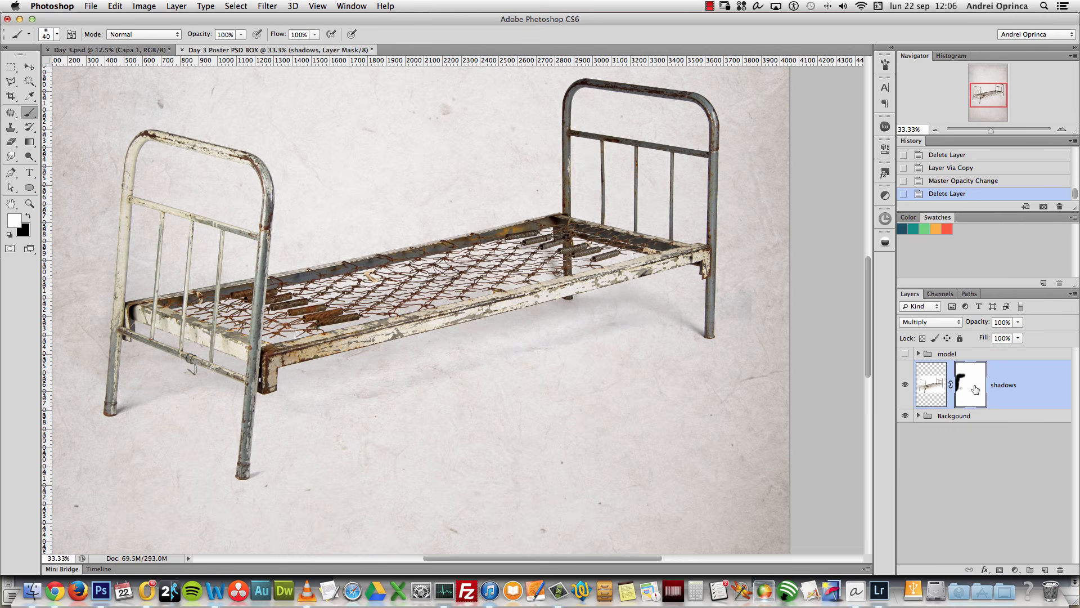
key(bracketright)
key(bracketright)
key(bracketright)
key(bracketright)
key(bracketright)
click(758, 310)
key(bracketright)
mouse_move(751, 322)
mouse_down()
mouse_move(755, 281)
mouse_move(755, 309)
mouse_move(743, 301)
mouse_move(754, 338)
mouse_up()
key(x)
key(space)
drag(605, 278, 713, 348)
alt+click(687, 338)
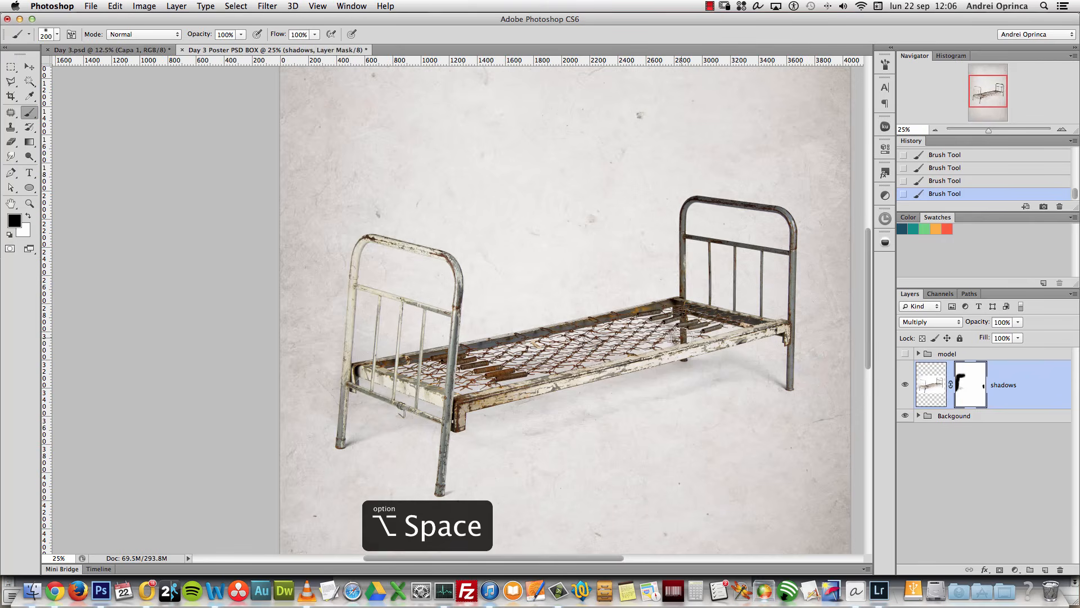
Step: Compare a quarter-opacity shadows copy around the left headboard, then delete it
key(super+j)
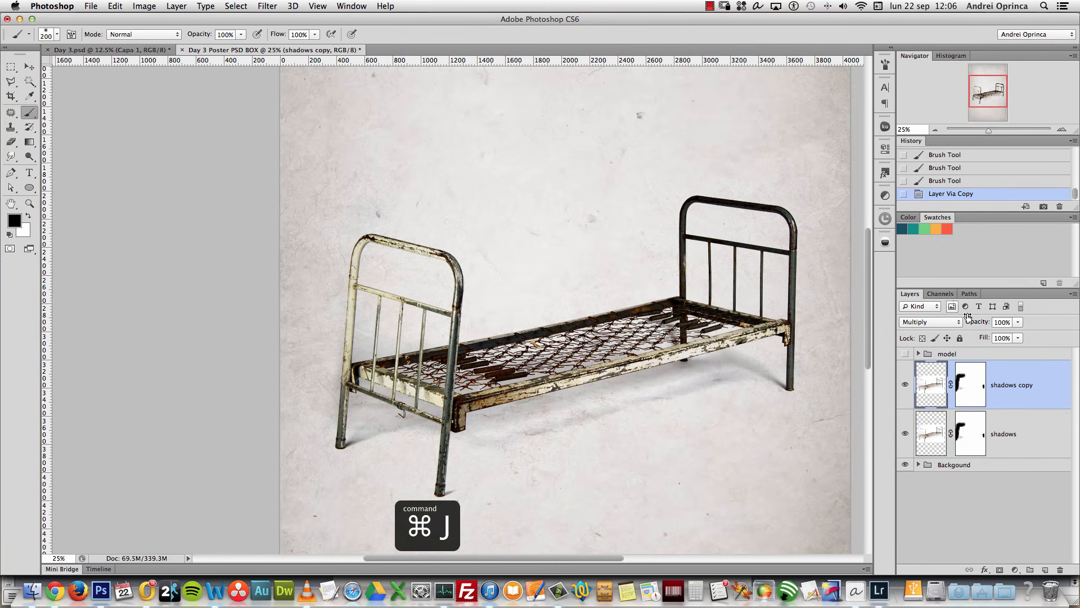
drag(1016, 324, 977, 334)
click(905, 385)
click(905, 385)
click(905, 385)
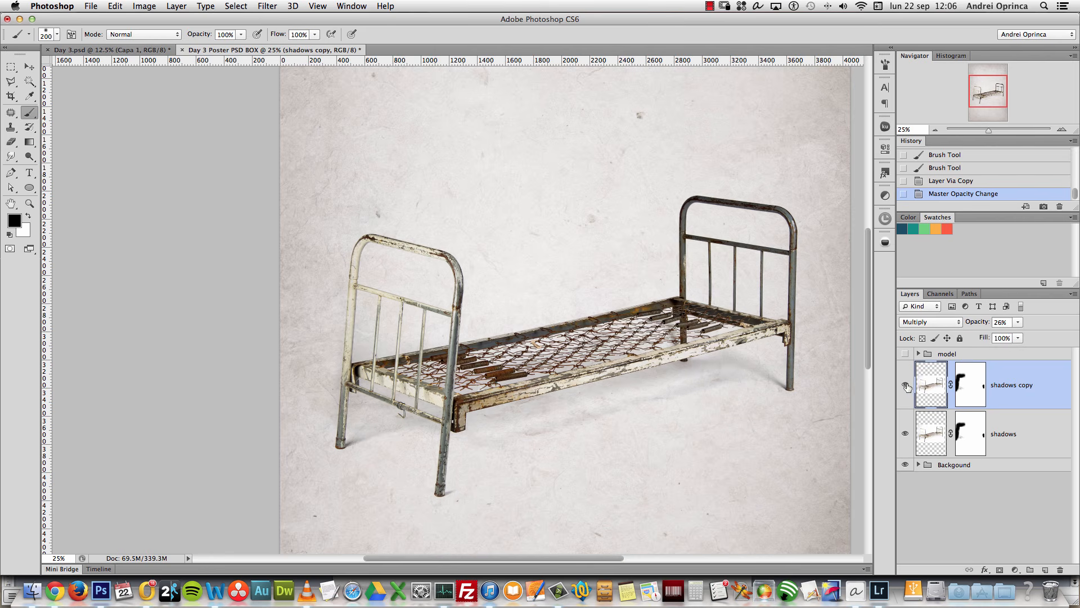
alt+click(670, 313)
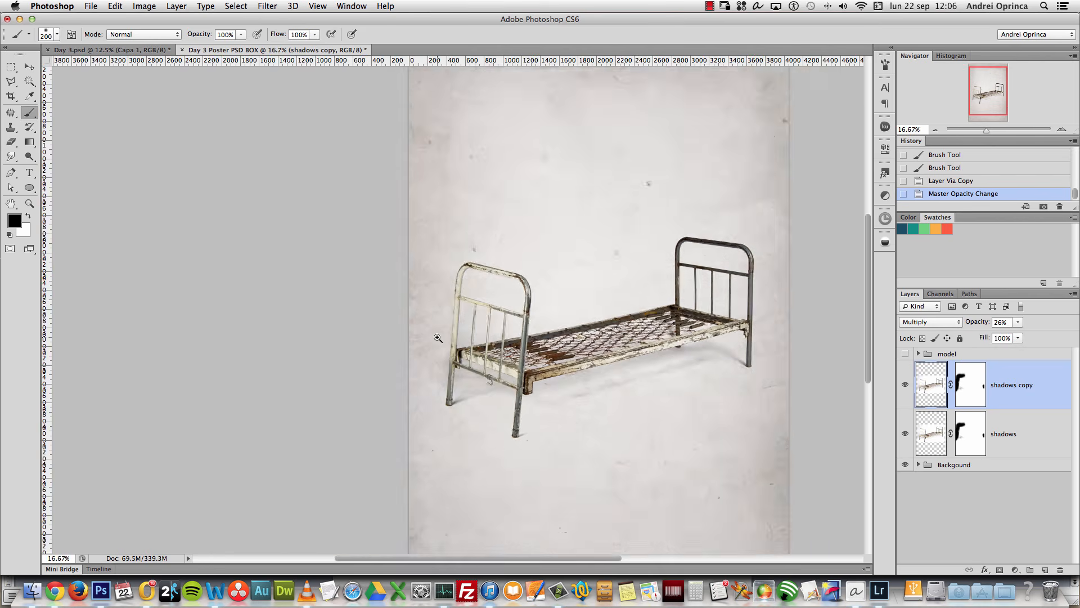
super+click(439, 339)
super+click(439, 339)
drag(1039, 403, 1060, 569)
Step: Shrink the brush to 175 px and paint the shadows mask near the left headboard
key(bracketleft)
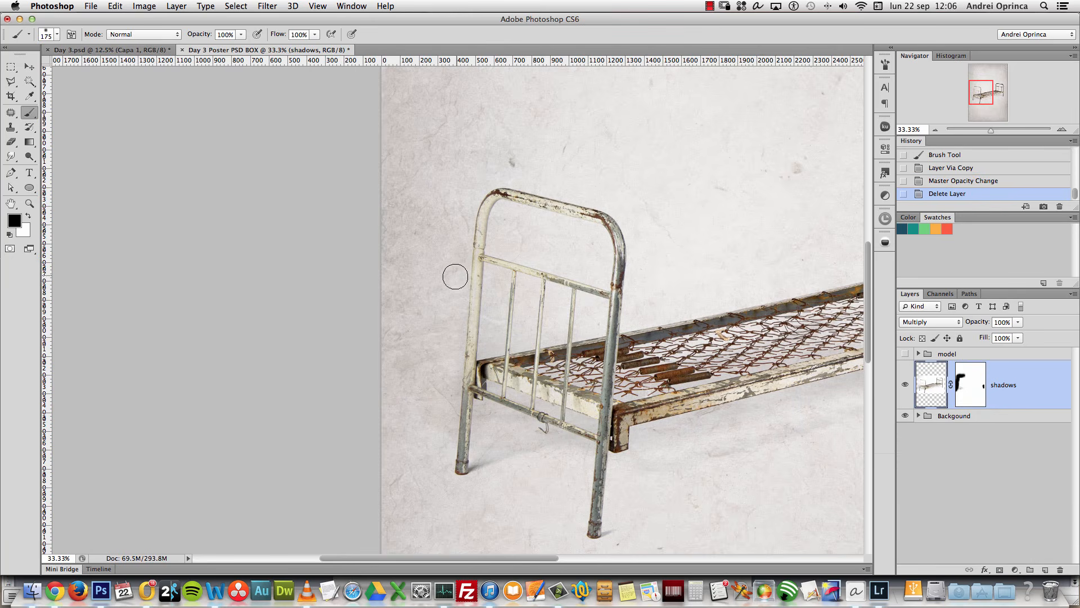
right_click(460, 271)
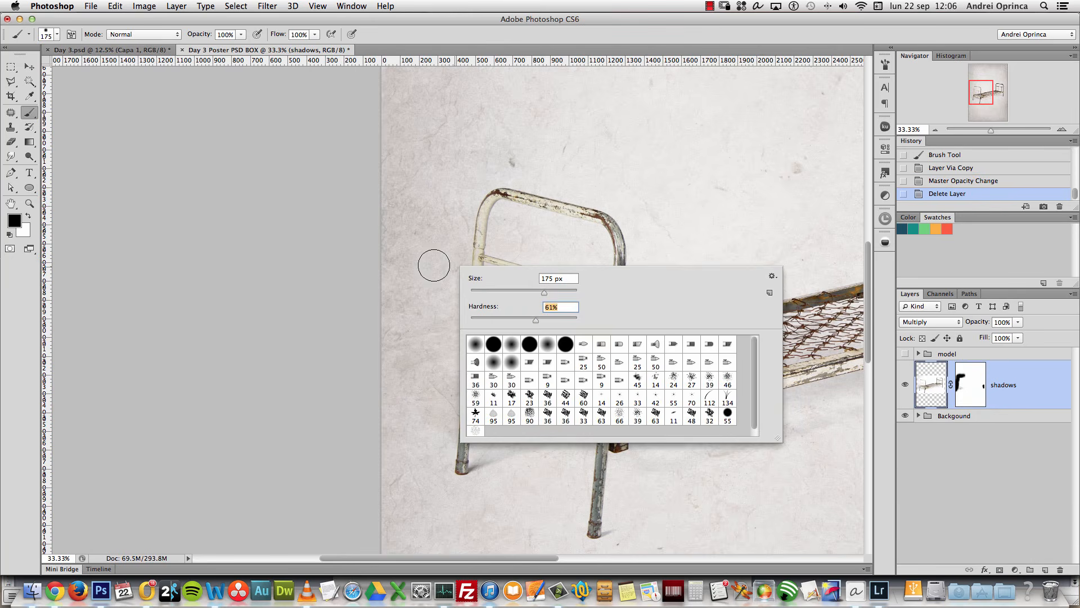
click(452, 260)
key(super+space)
super+click(479, 292)
right_click(485, 285)
Step: With a 90 px, 72%-hardness brush, mask shadow along the left bed post, then duplicate shadows
click(574, 338)
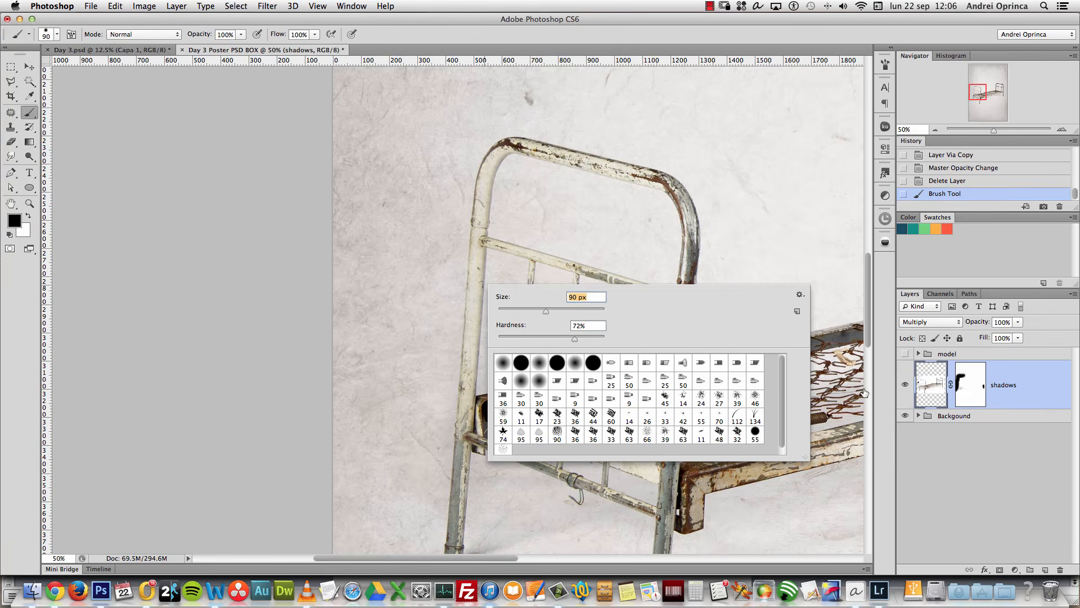
click(971, 397)
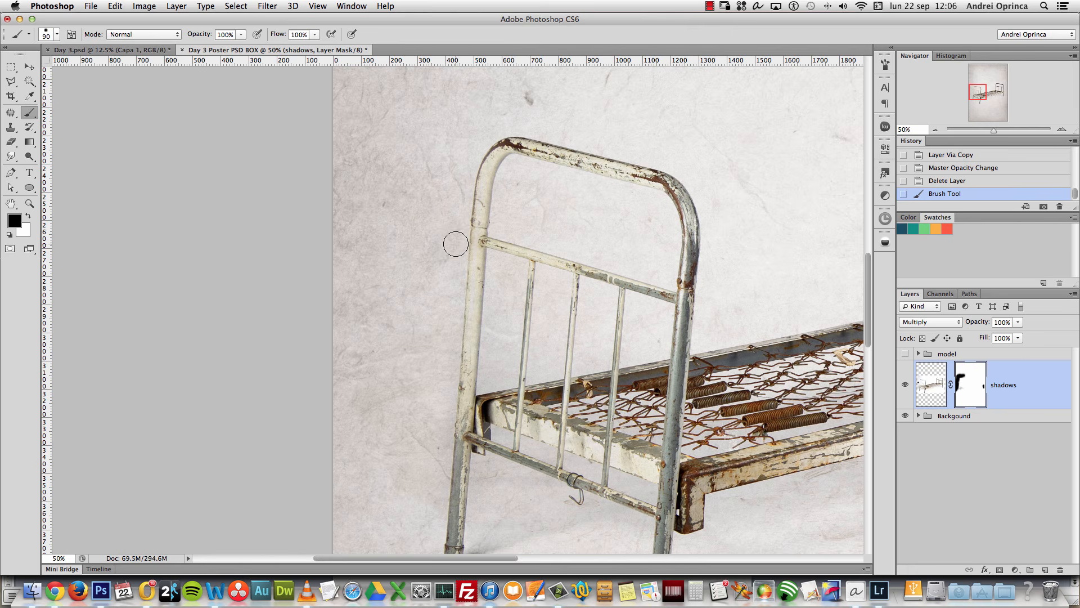
click(455, 244)
scroll(450, 338, down, 3)
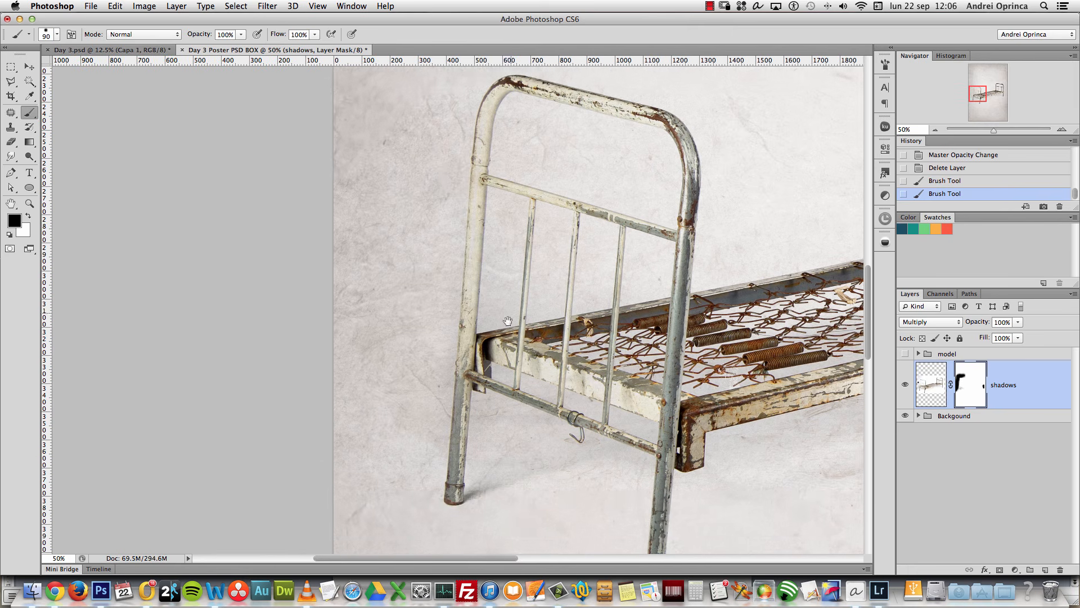
shift+click(435, 459)
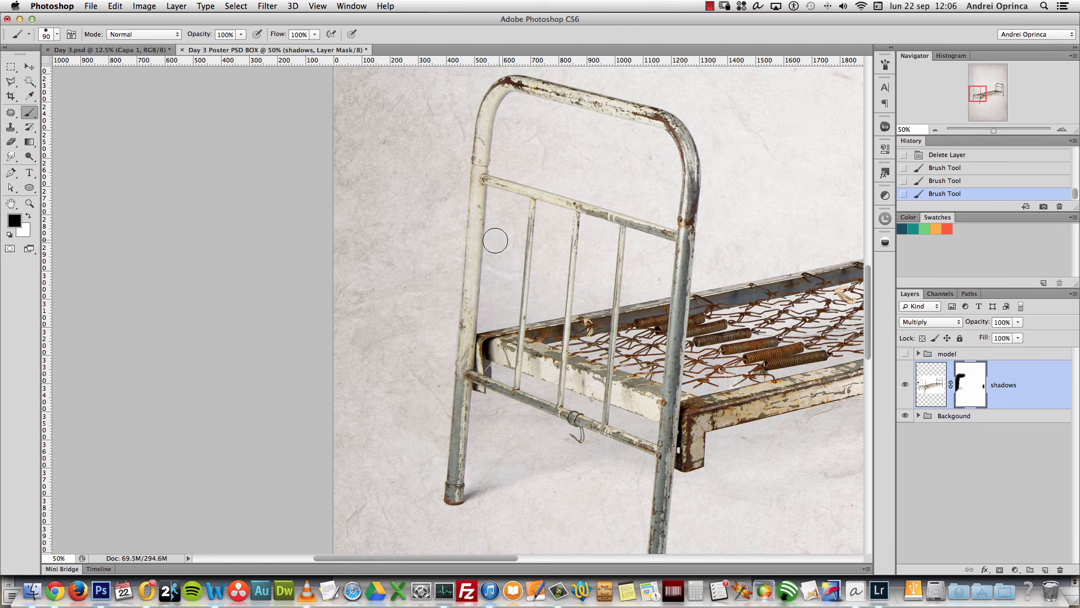
click(498, 206)
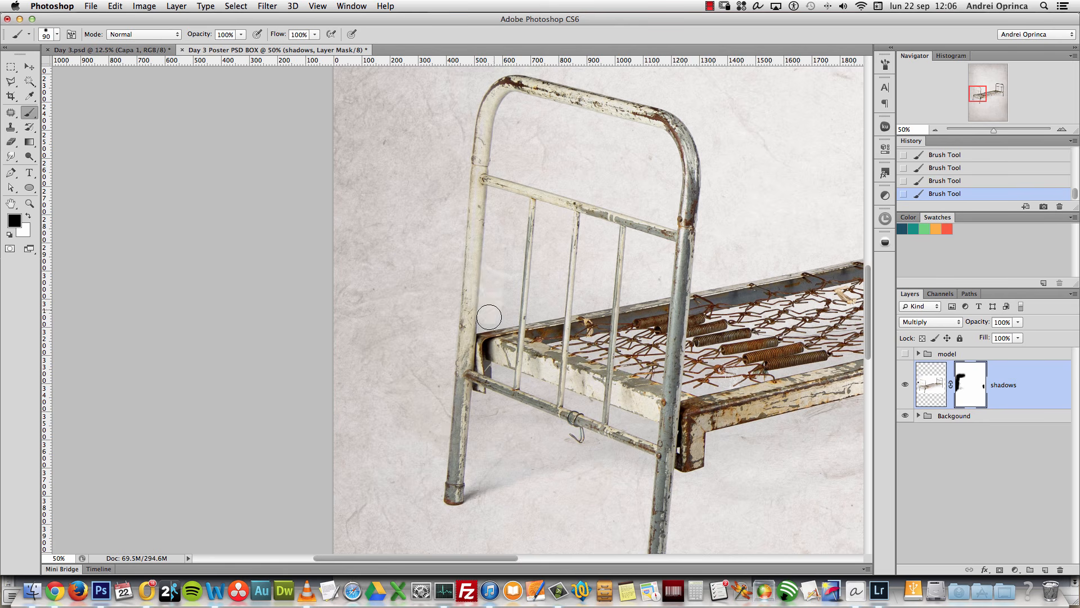
key(super+z)
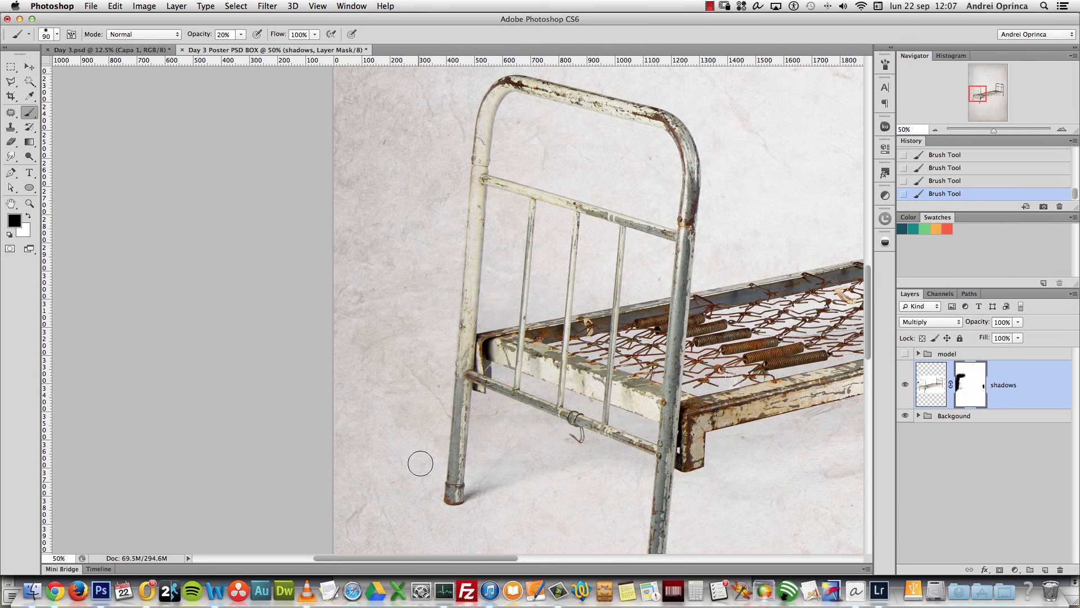
key(super+j)
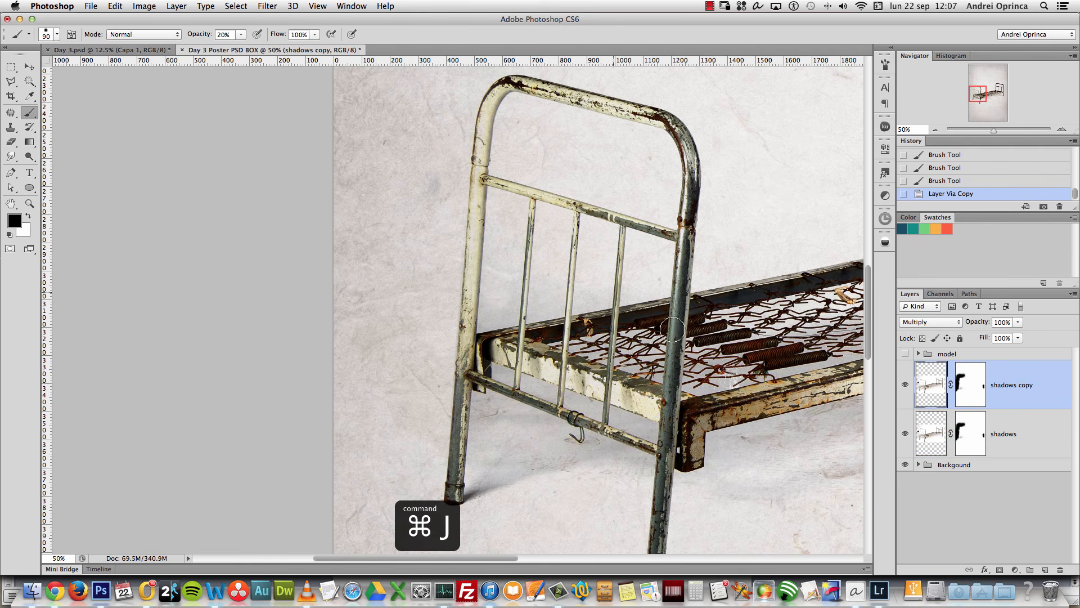
Step: Paint the shadows copy's mask near the upper-left rail of the bed
double_click(971, 385)
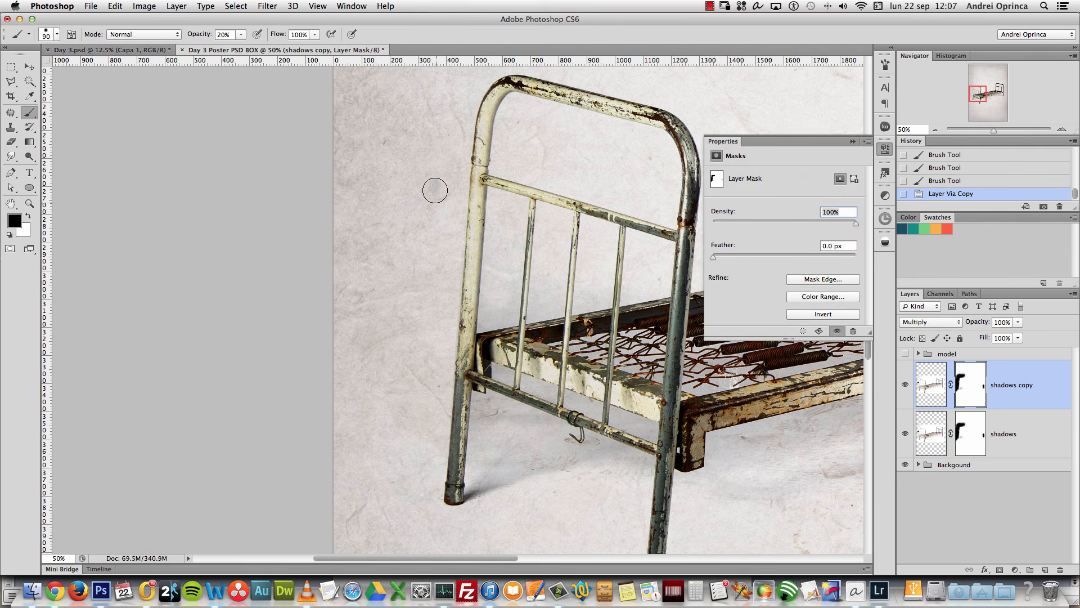
drag(434, 186, 434, 174)
click(434, 172)
click(435, 171)
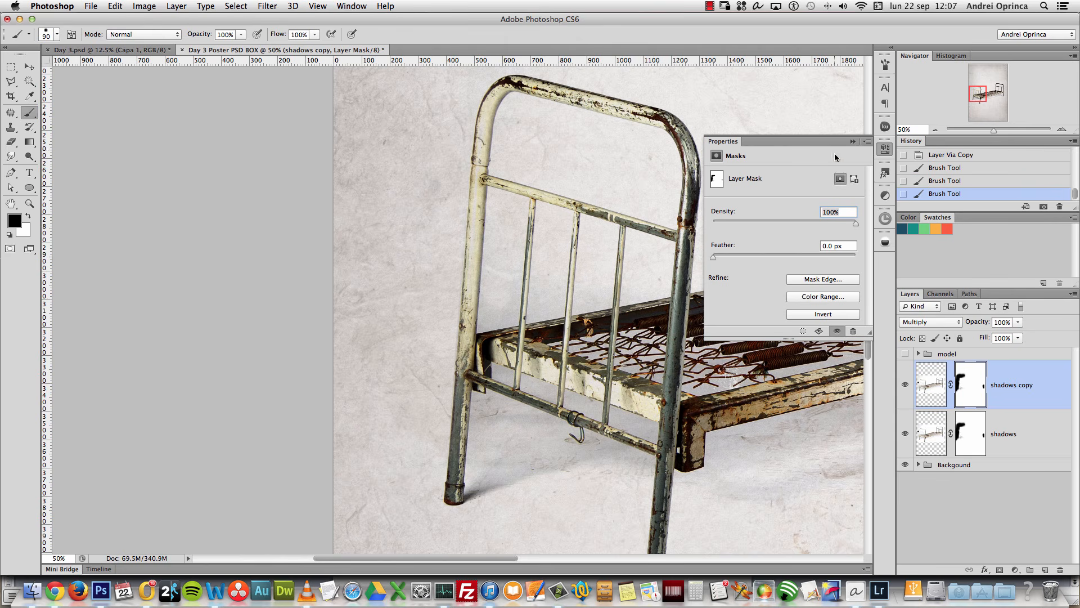
click(854, 142)
click(431, 199)
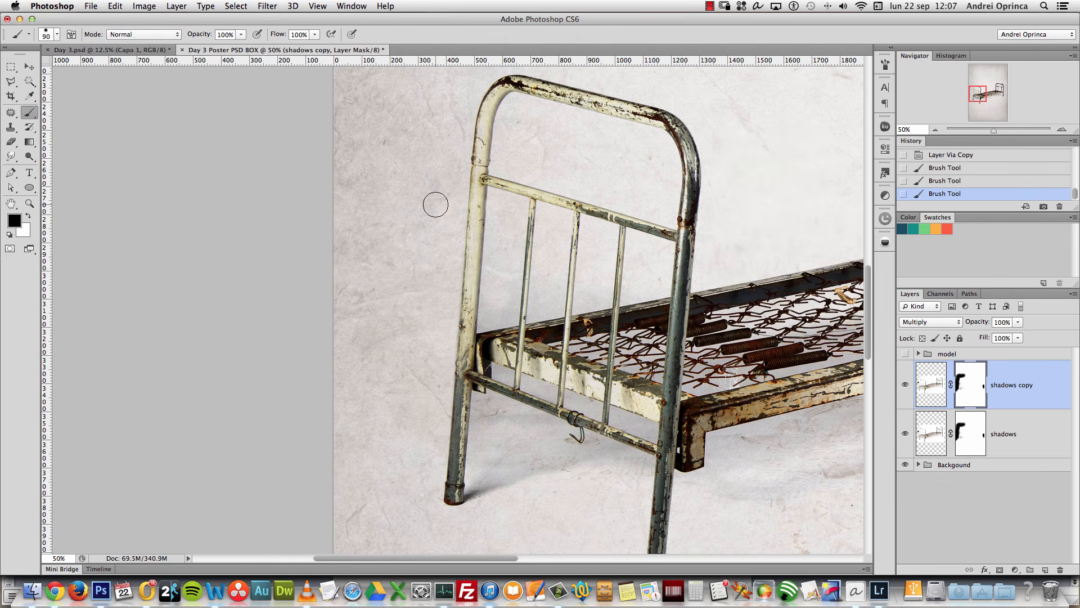
click(970, 427)
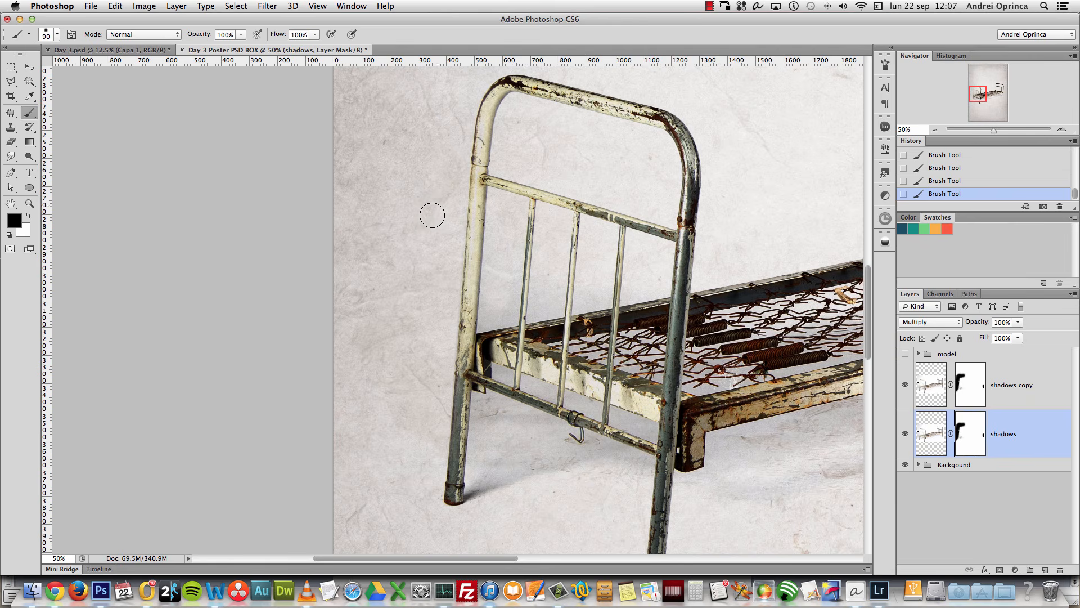
Step: Set the shadows copy to 26% opacity and group it with the shadows layer
alt+click(619, 299)
click(1012, 382)
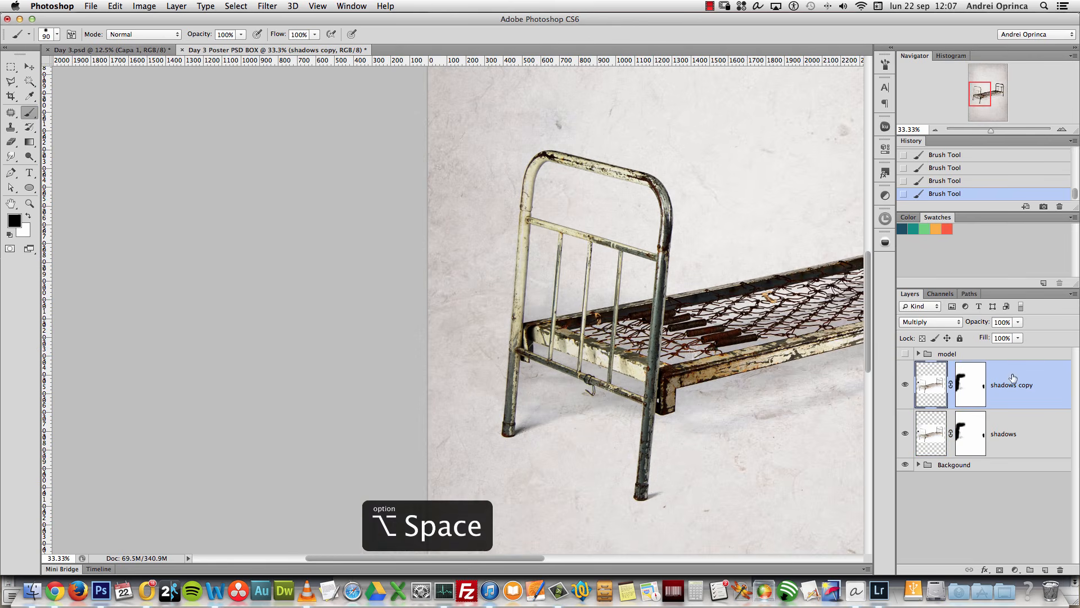
drag(1012, 322, 978, 332)
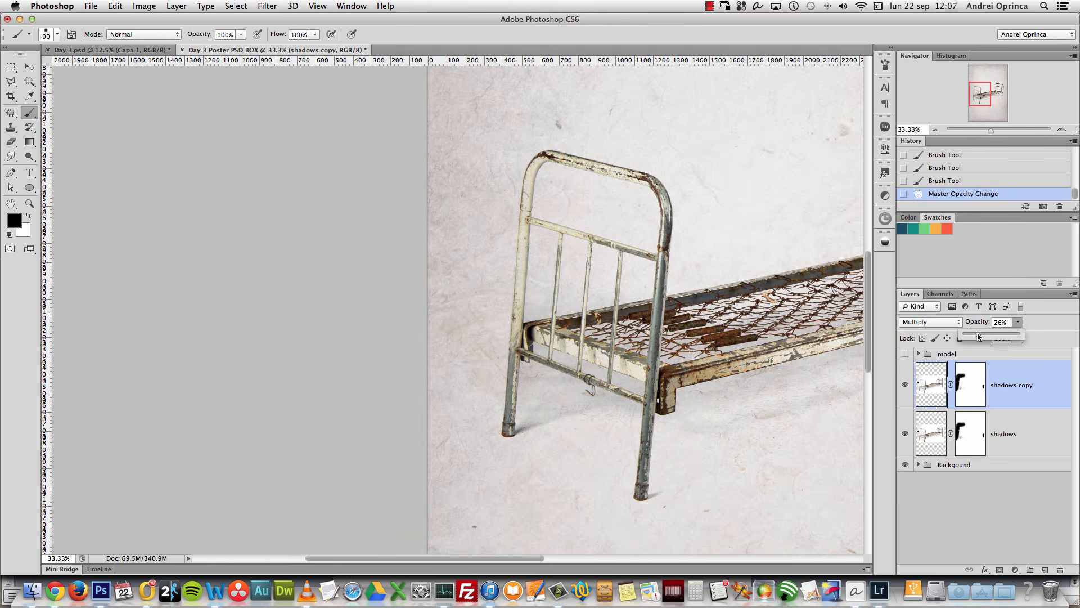
click(1024, 427)
shift+click(1030, 388)
key(super+g)
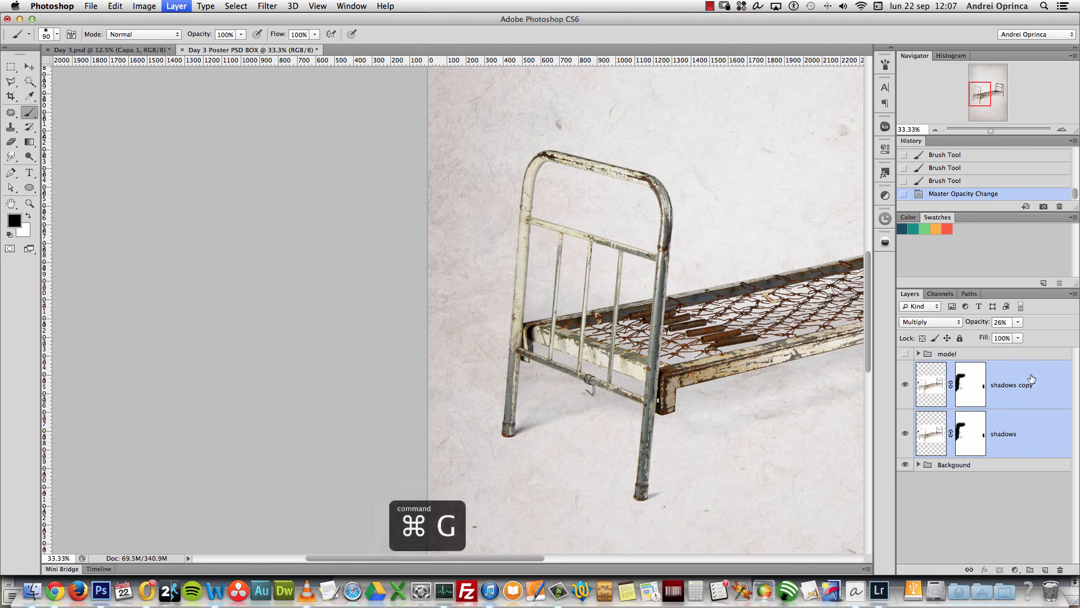
Step: Rename the shadow group 'bed' and show the model group again
double_click(957, 369)
text(b)
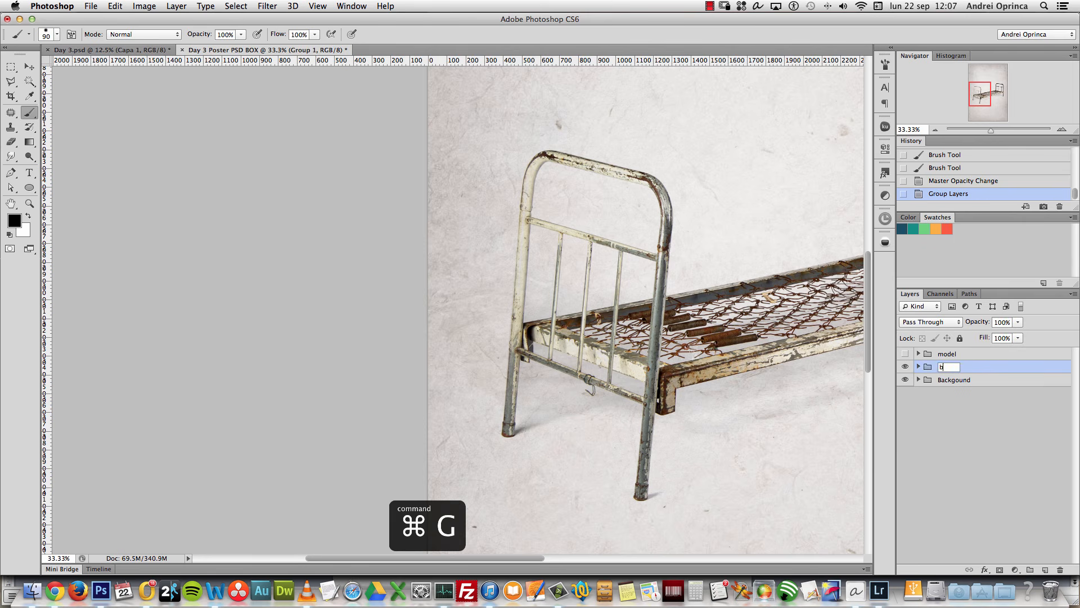
text(ed)
key(Return)
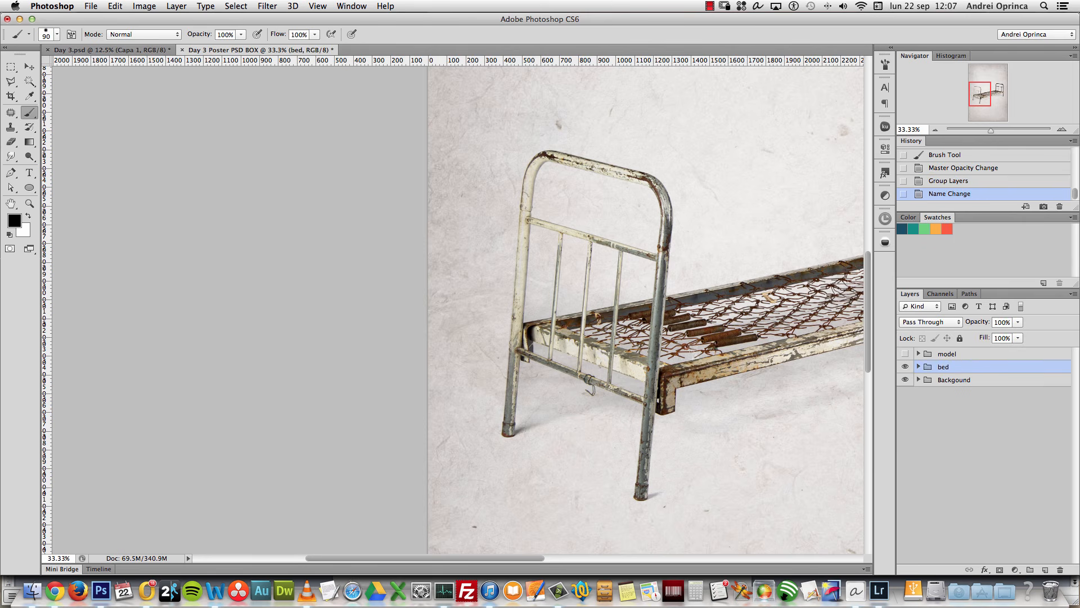
click(905, 354)
Step: Zoom out to the whole poster and move the bed slightly down and left
alt+click(576, 334)
alt+click(576, 334)
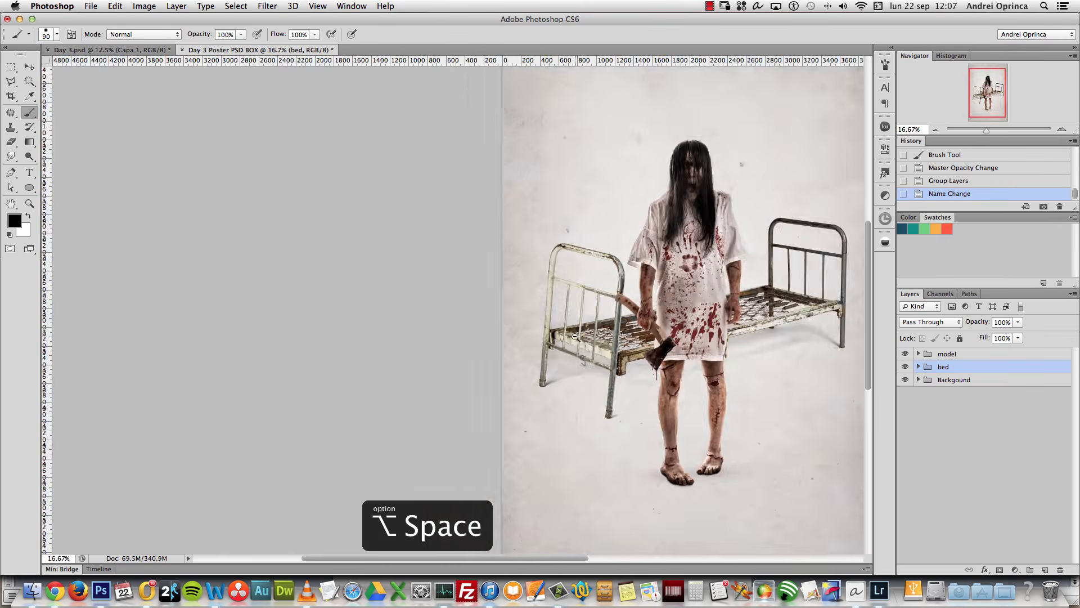
alt+click(577, 334)
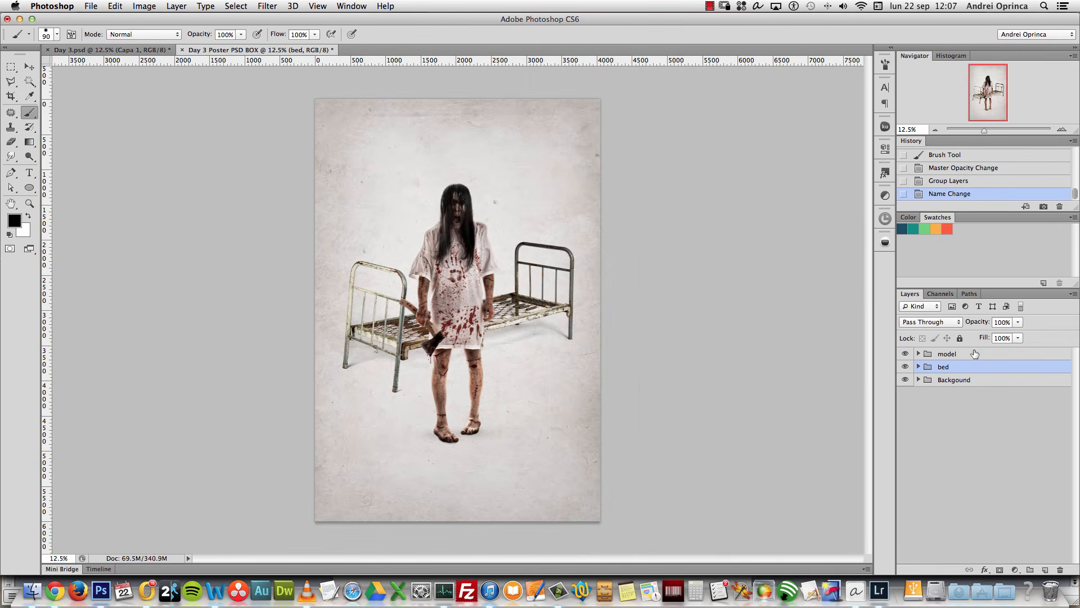
click(521, 301)
click(629, 211)
key(v)
drag(532, 284, 531, 313)
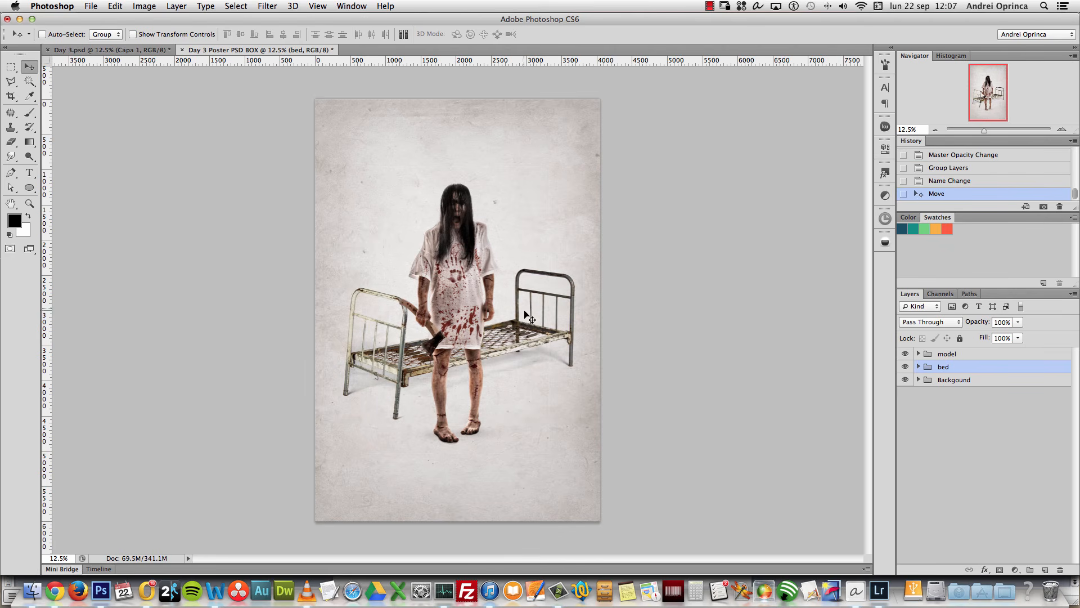
Step: Lower the bed's shadows copy layer to 11% opacity
key(super+1)
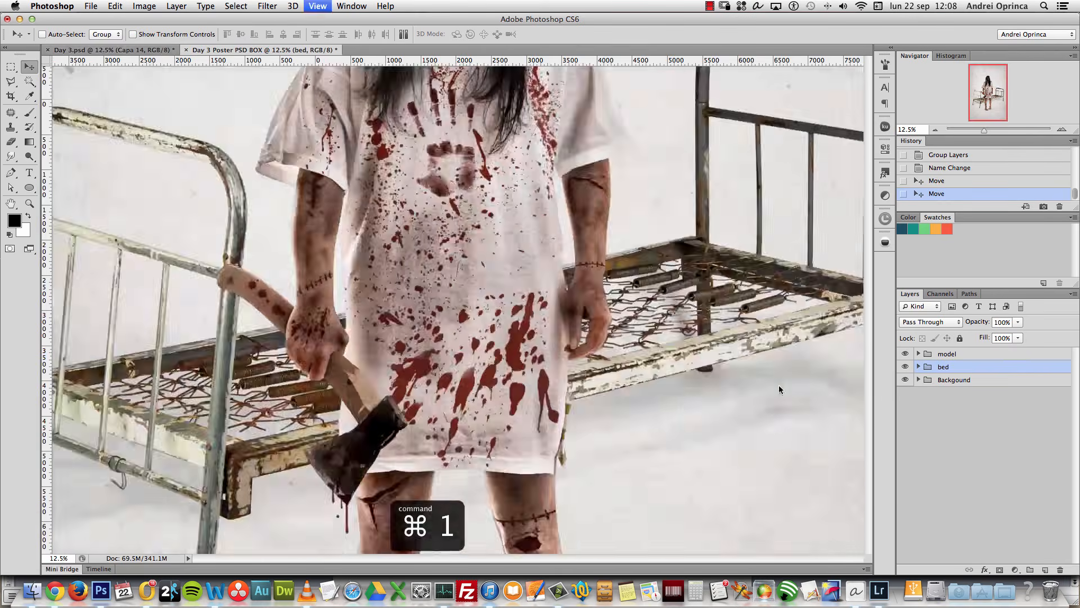
drag(750, 415, 453, 262)
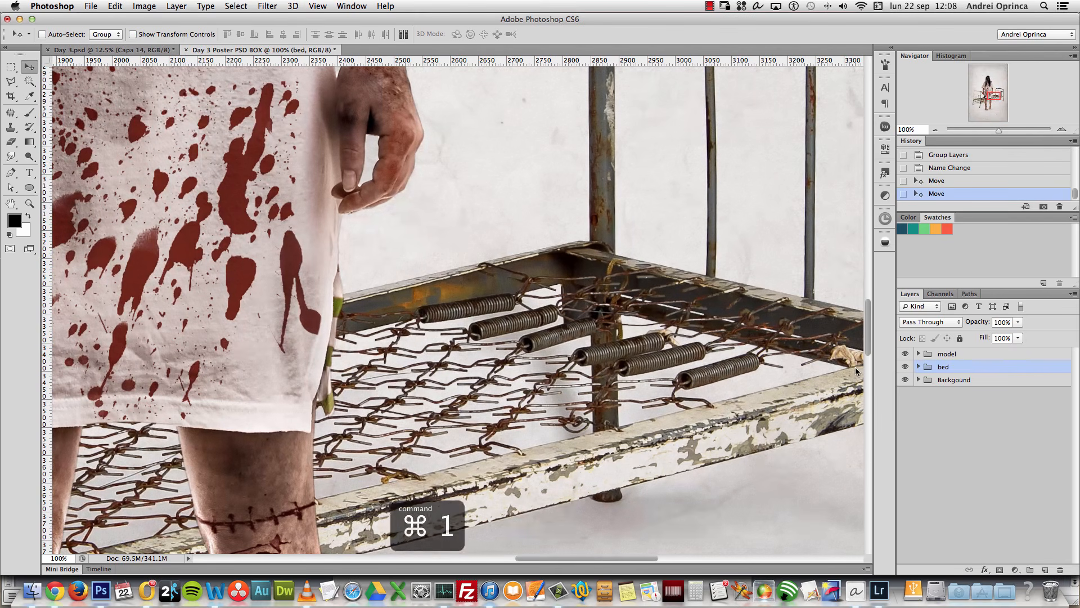
click(919, 366)
click(1025, 403)
click(1018, 323)
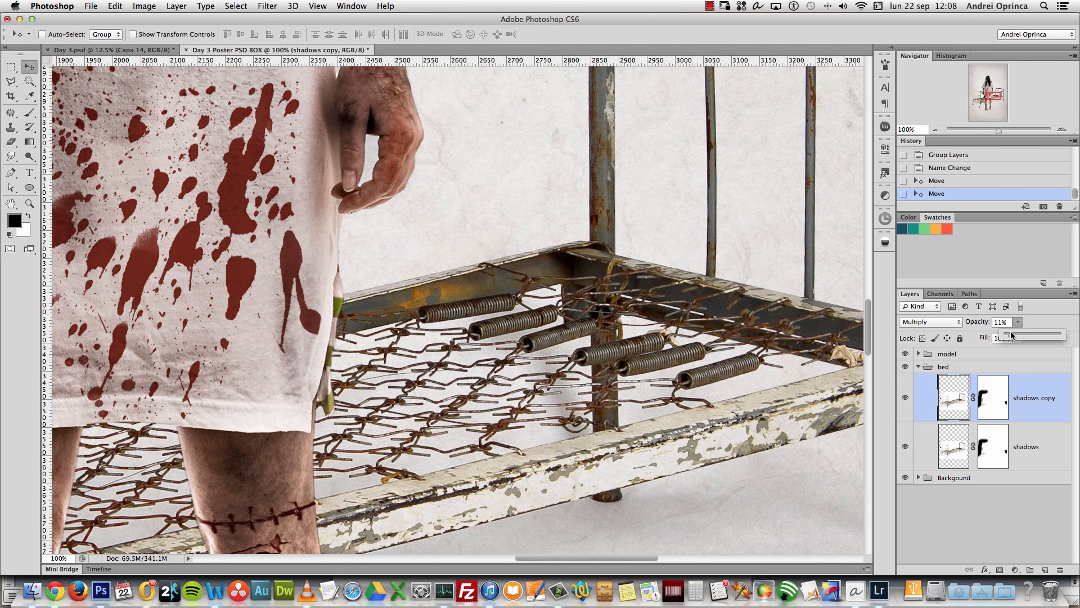
click(1014, 386)
click(905, 398)
click(905, 399)
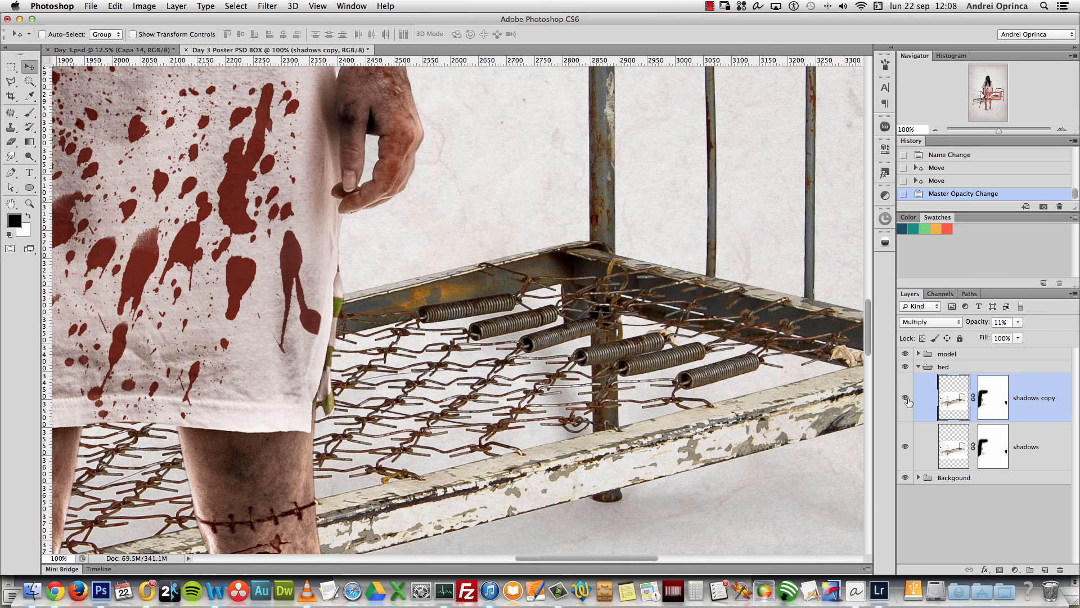
Step: Collapse the bed group and hide it, leaving the woman alone on the background
alt+click(554, 390)
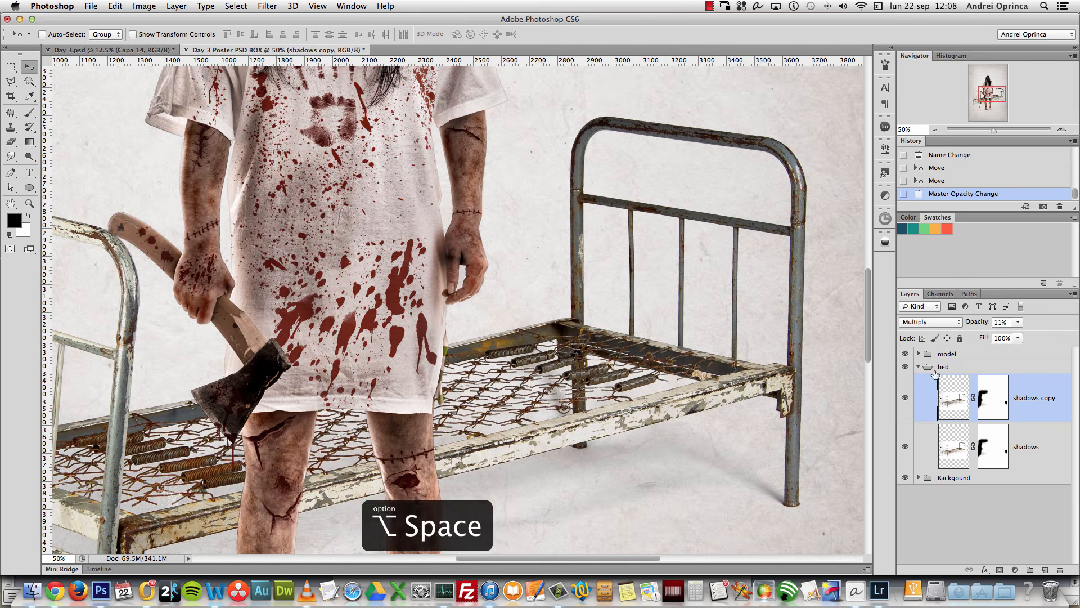
click(919, 366)
drag(427, 424, 592, 329)
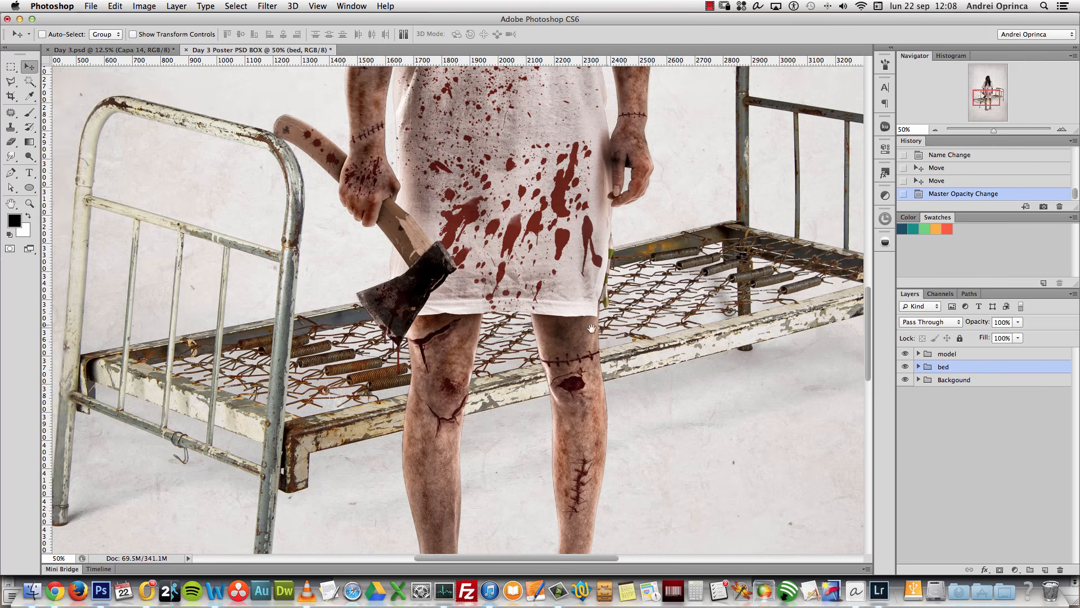
click(906, 367)
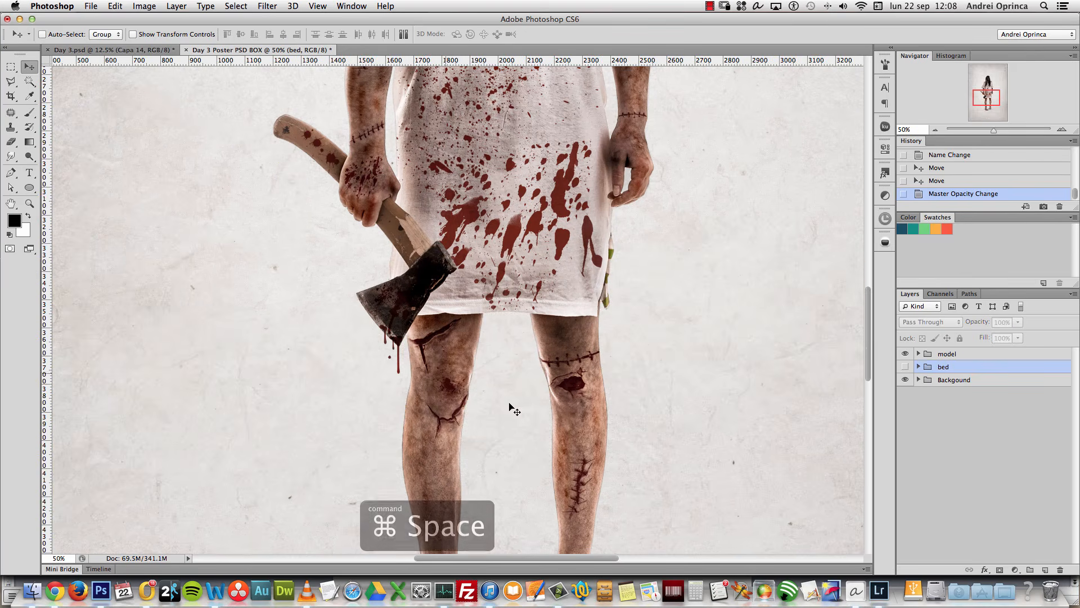
Step: Expand the model group and target the color layer's mask near the axe's drip
super+click(397, 363)
super+click(397, 363)
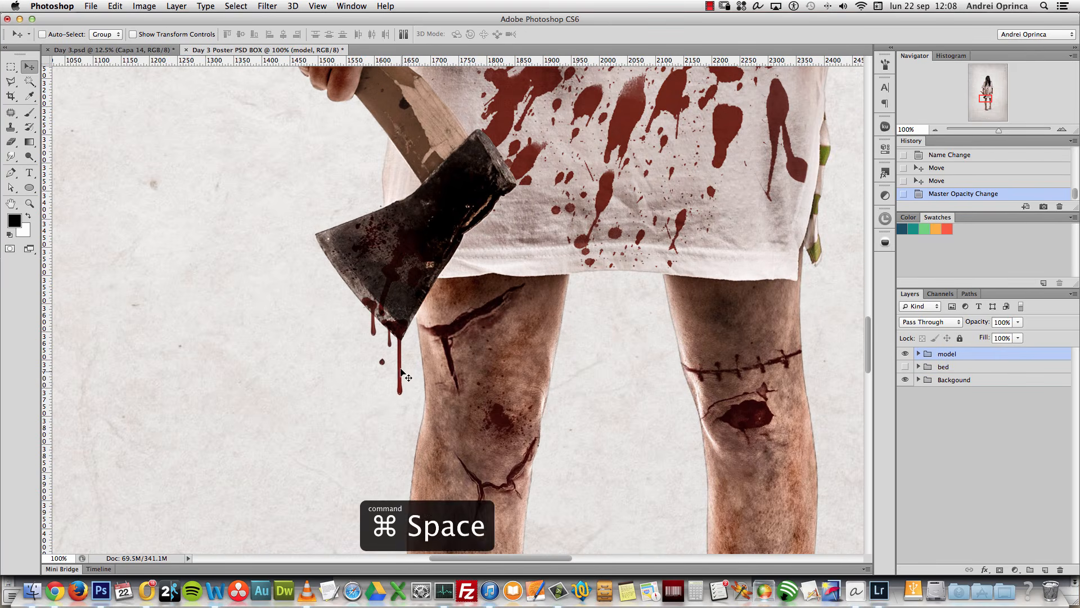
click(918, 353)
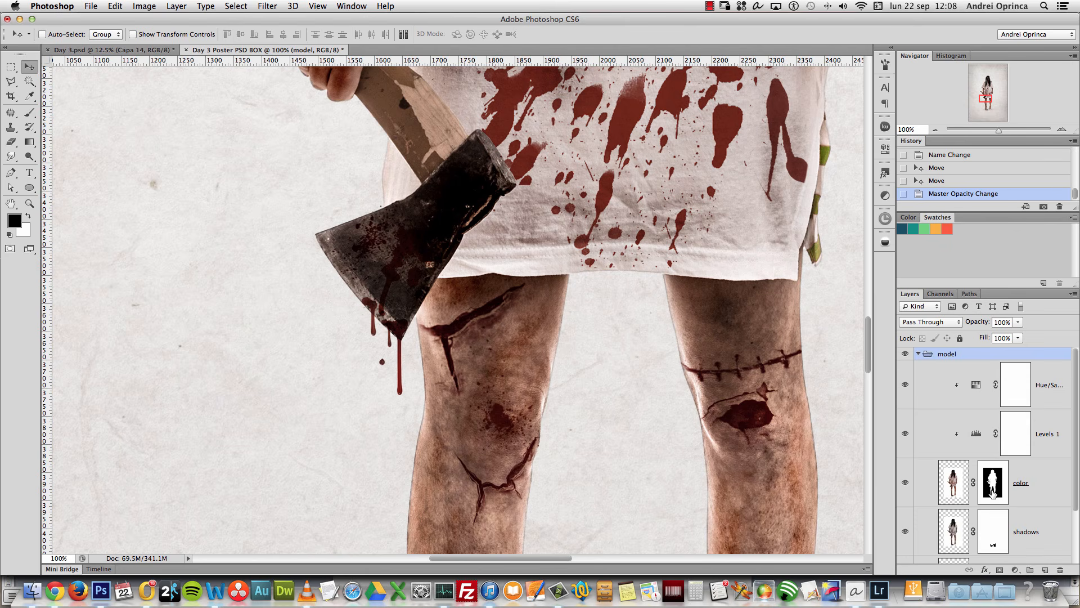
click(993, 494)
super+click(400, 379)
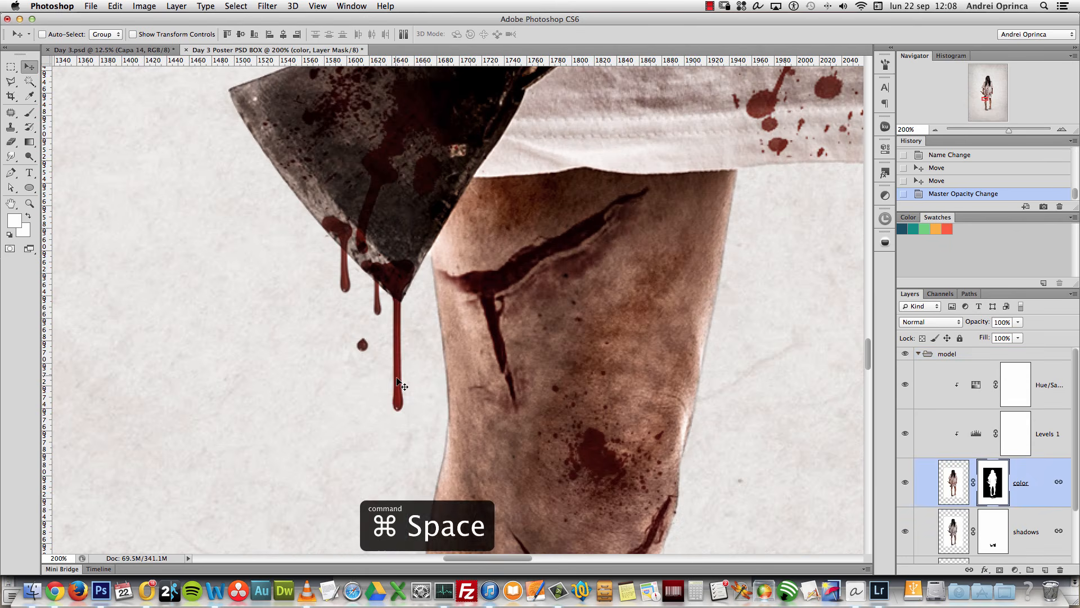
Step: Paint black on the color layer's mask to remove part of the axe's blood drip
key(b)
key(d)
key(bracketleft)
key(bracketleft)
key(bracketleft)
mouse_move(398, 386)
mouse_down()
mouse_move(399, 423)
mouse_move(402, 387)
mouse_up()
key(super+z)
key(x)
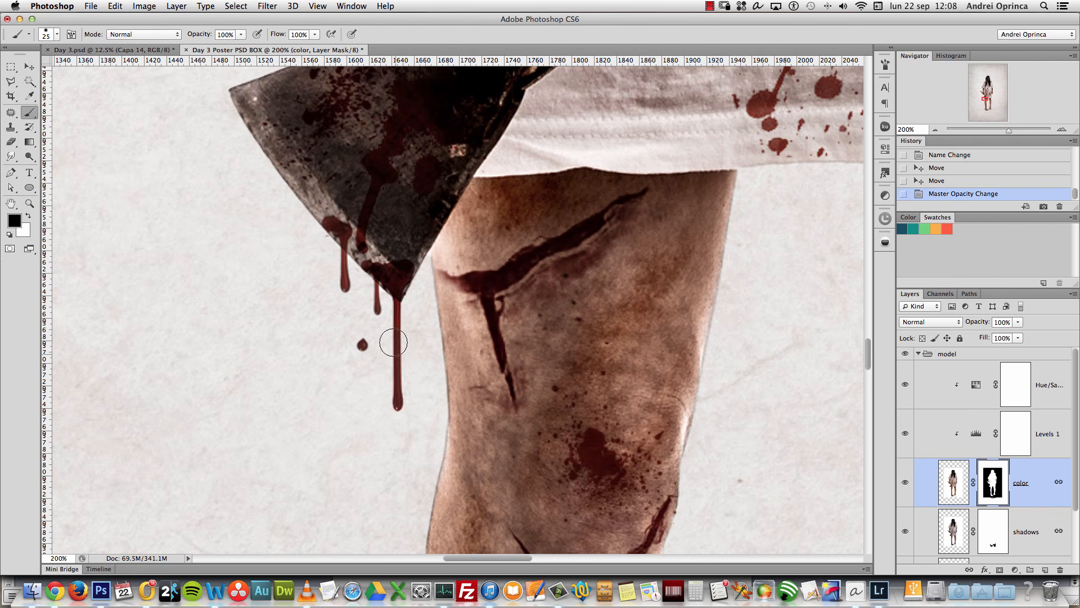
mouse_move(339, 268)
mouse_down()
mouse_move(421, 362)
mouse_move(385, 371)
mouse_move(398, 423)
mouse_move(388, 311)
mouse_move(377, 326)
mouse_move(396, 315)
mouse_up()
Step: Paint out the rest of the drip on the shadows mask with an 85% hardness brush
click(983, 530)
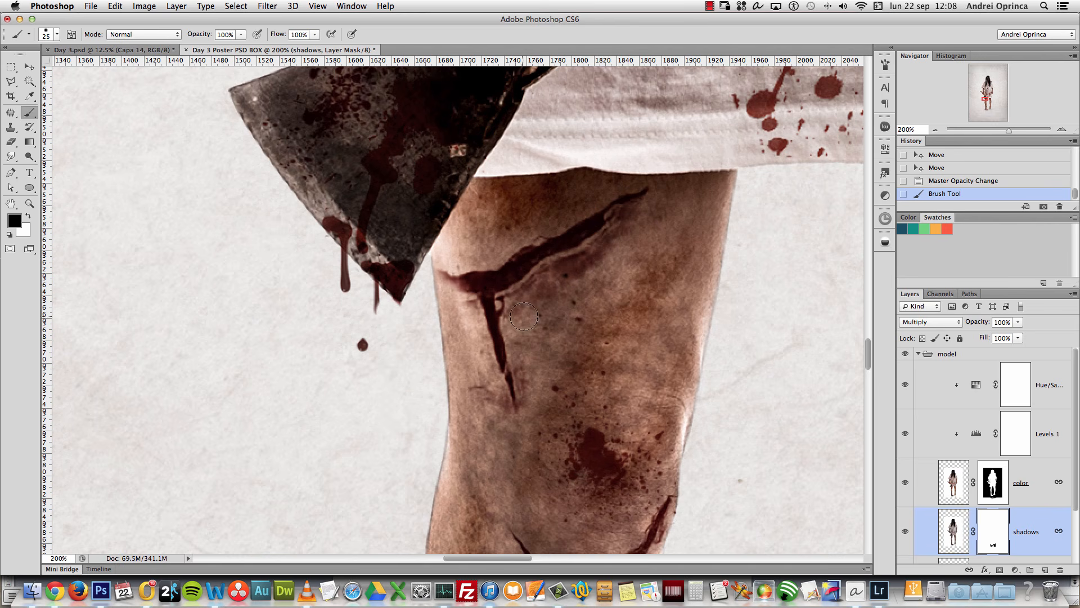
mouse_move(385, 322)
mouse_down()
mouse_move(362, 333)
mouse_move(362, 323)
mouse_move(357, 335)
mouse_up()
click(357, 339)
right_click(360, 337)
drag(448, 391, 462, 393)
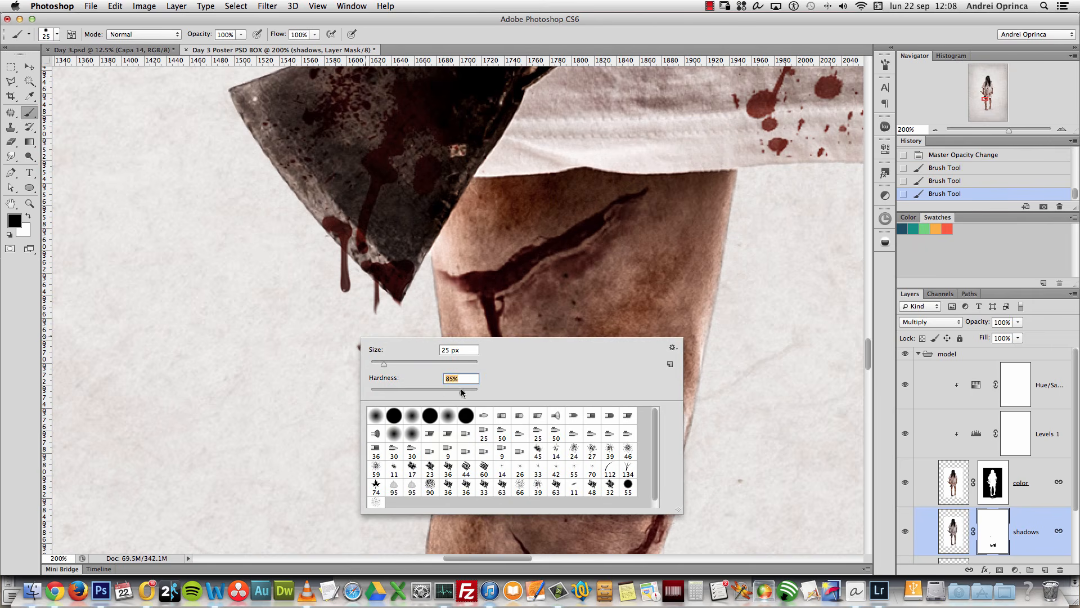
drag(379, 315, 367, 291)
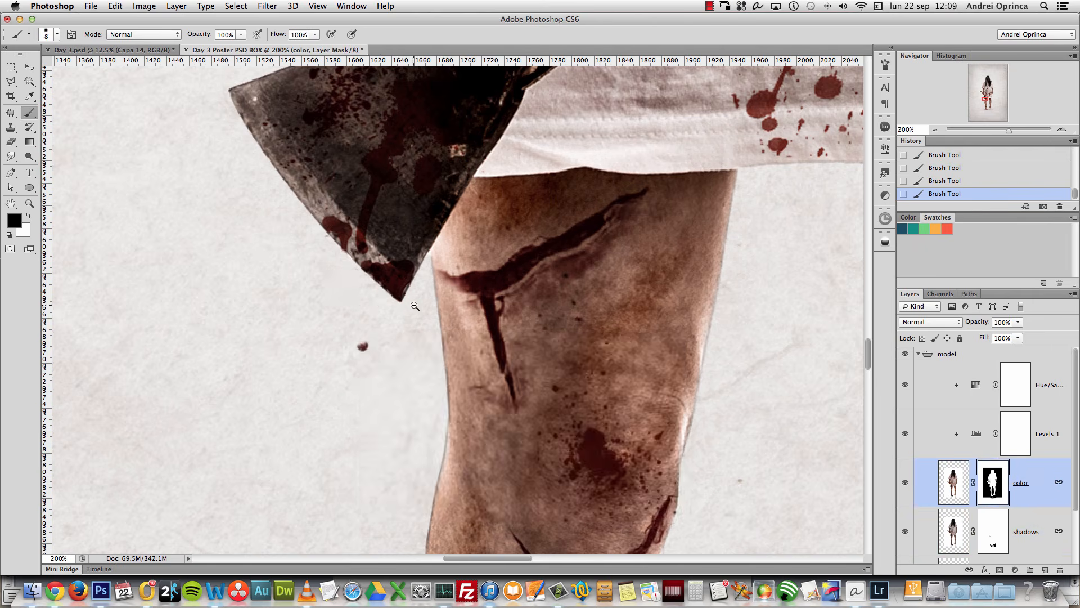
Step: Collapse the model group and show the bed group again on the full poster
alt+super+click(415, 307)
alt+click(415, 308)
alt+click(416, 306)
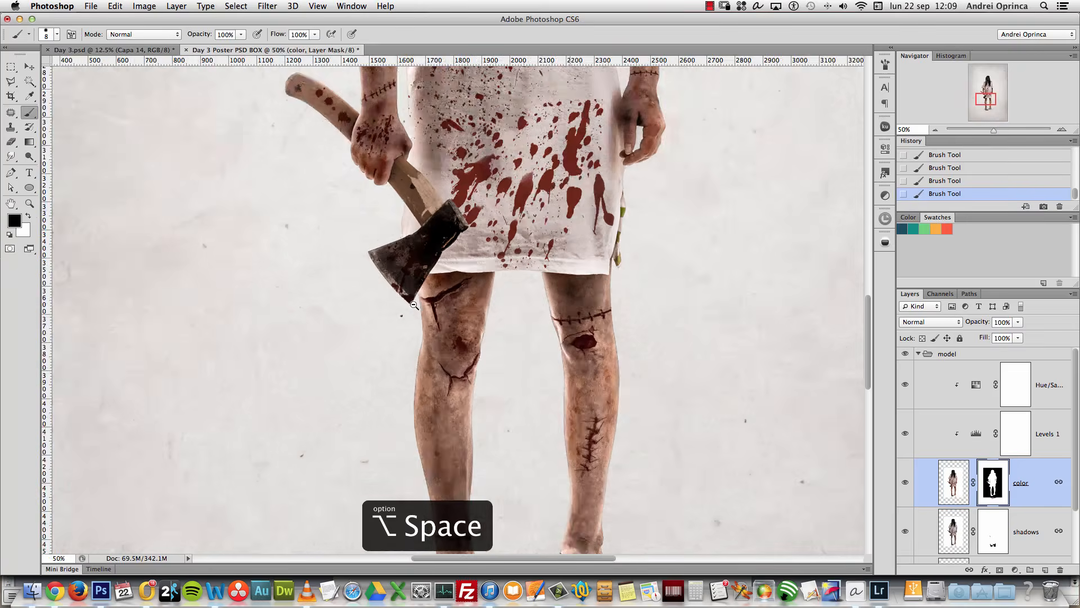
alt+click(415, 306)
click(924, 358)
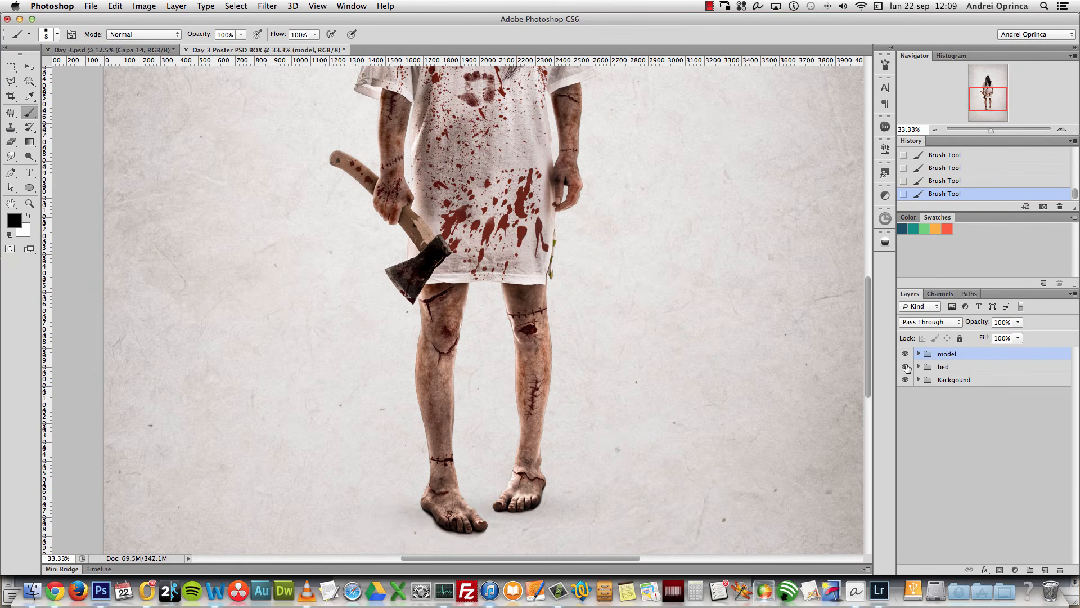
click(905, 367)
alt+click(554, 335)
alt+click(553, 336)
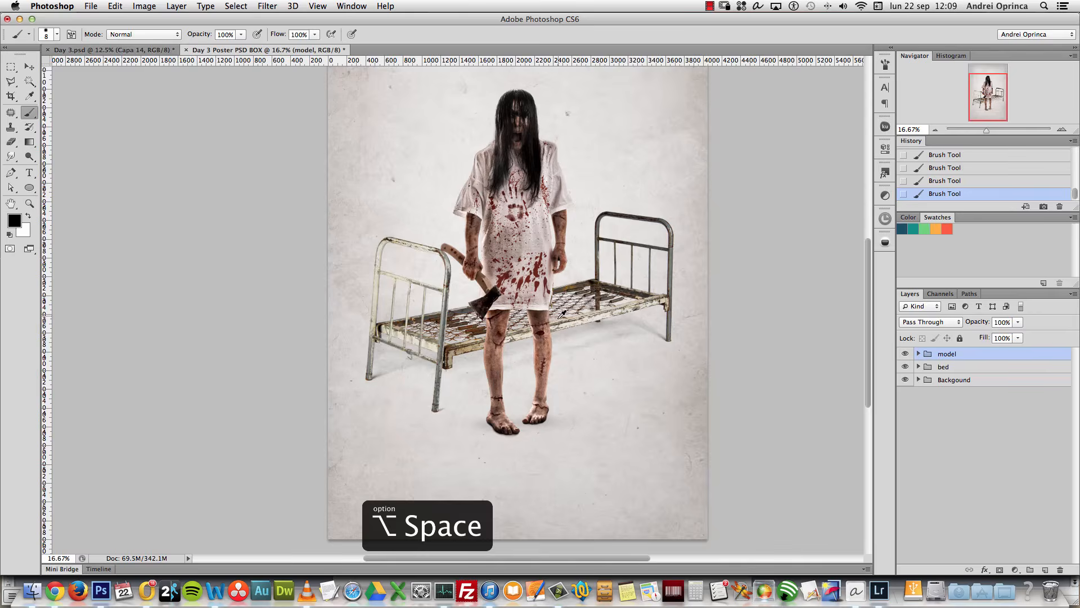
alt+click(562, 313)
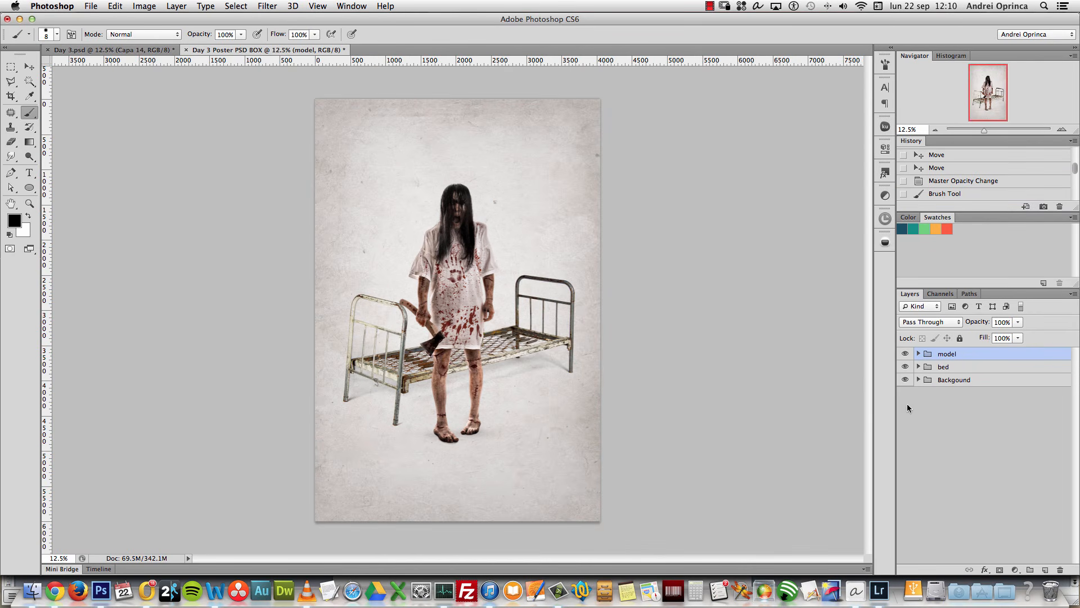
click(987, 370)
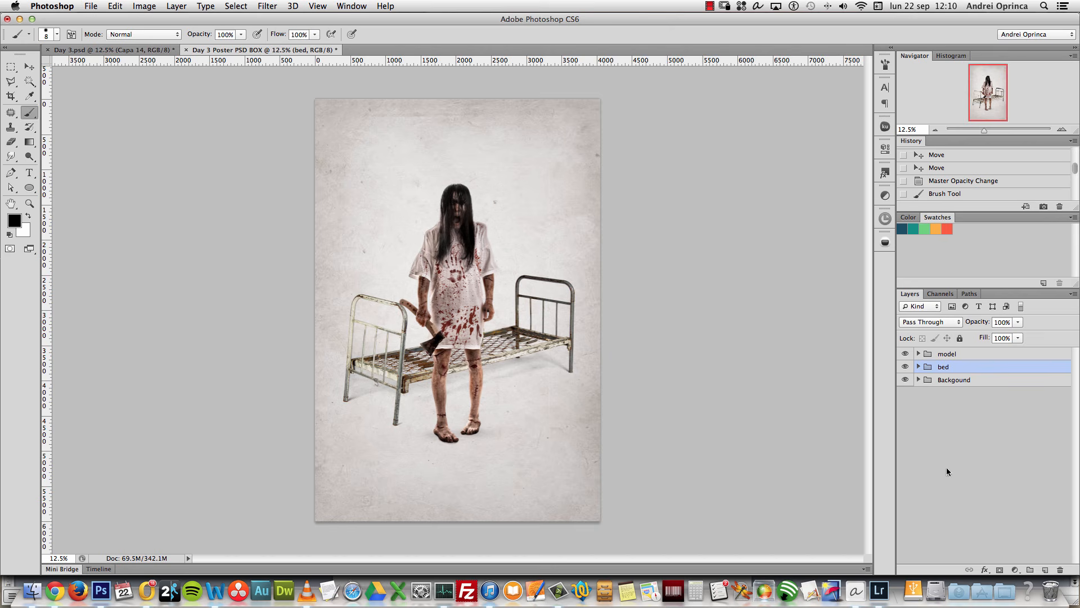
super+click(565, 434)
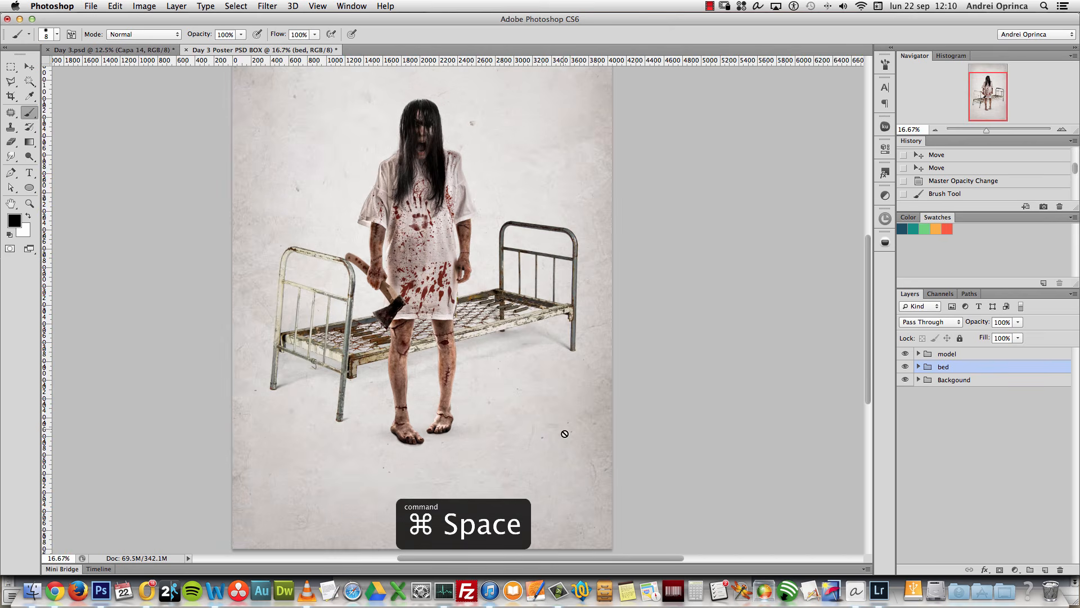
Step: Open Depositphotos_14760433_original.jpg from Finder in Photoshop
key(super+Tab)
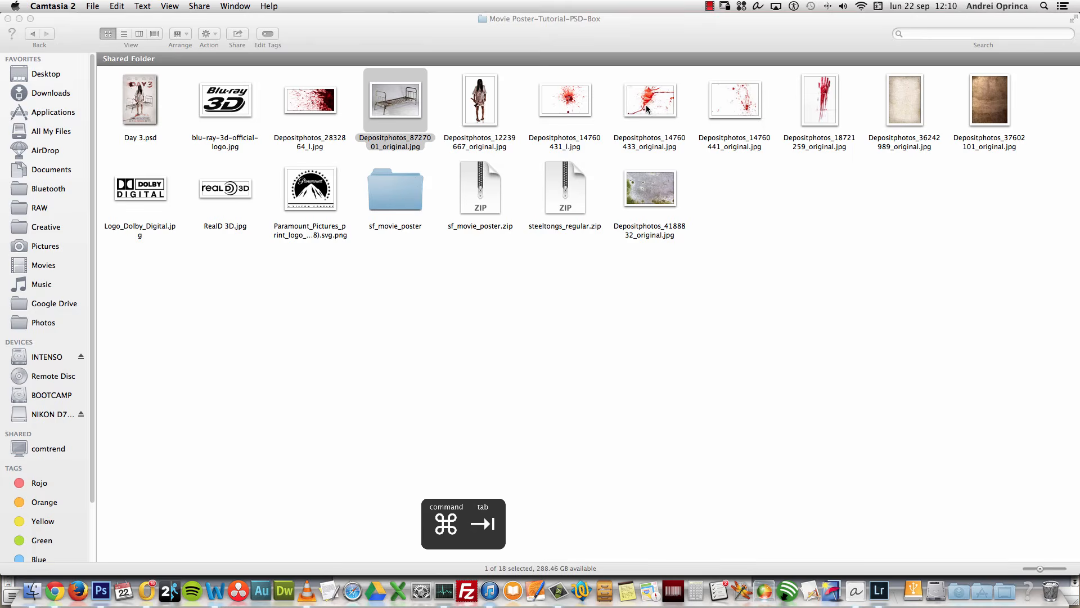
click(649, 104)
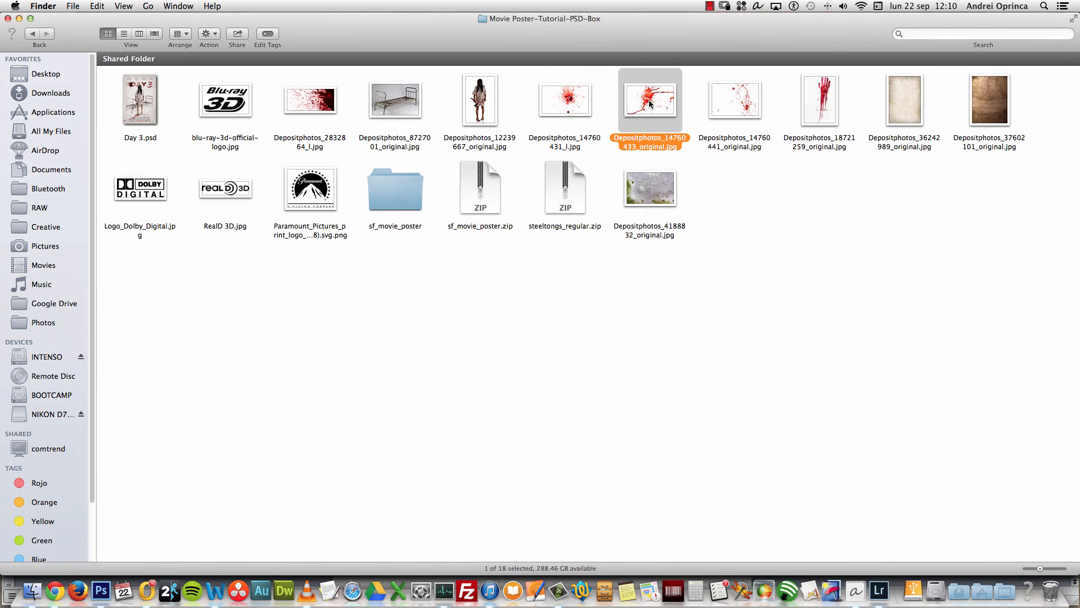
right_click(649, 105)
mouse_move(686, 117)
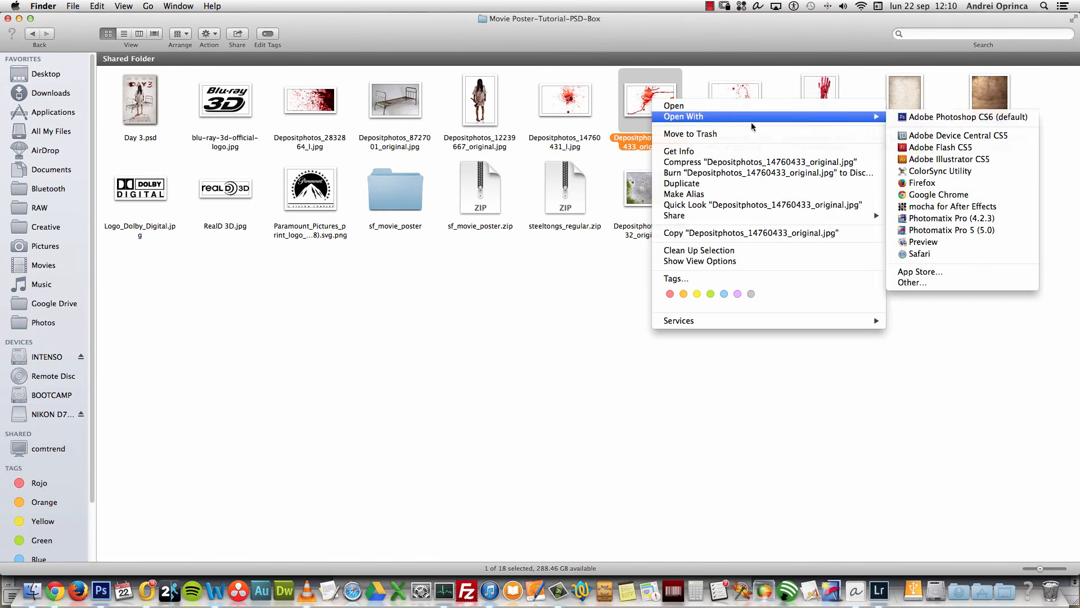
click(939, 118)
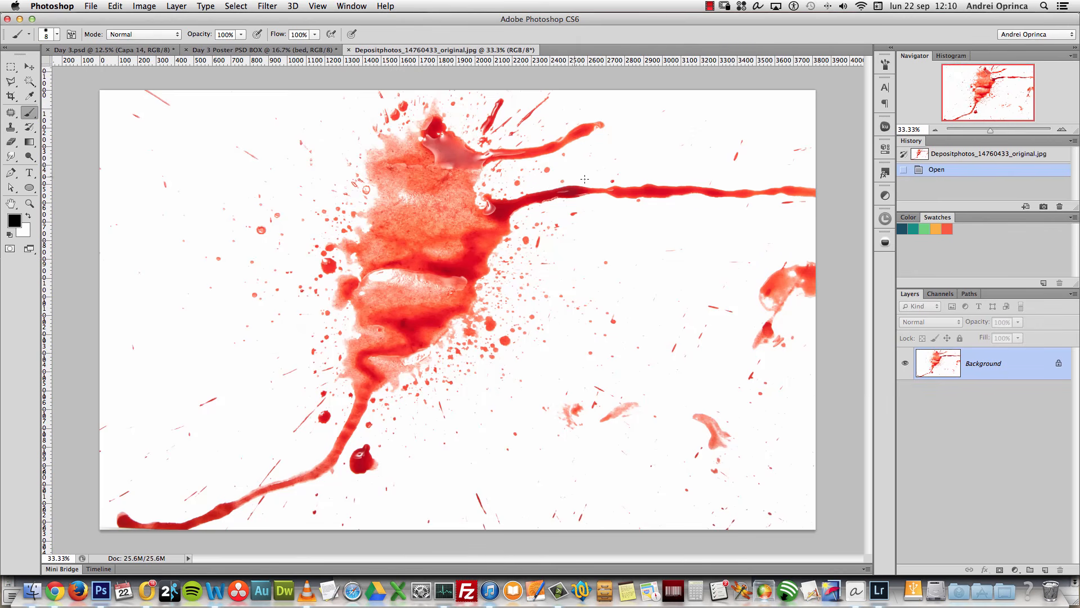
Step: Copy the whole blood-splatter image and close its document
key(super+a)
key(super+c)
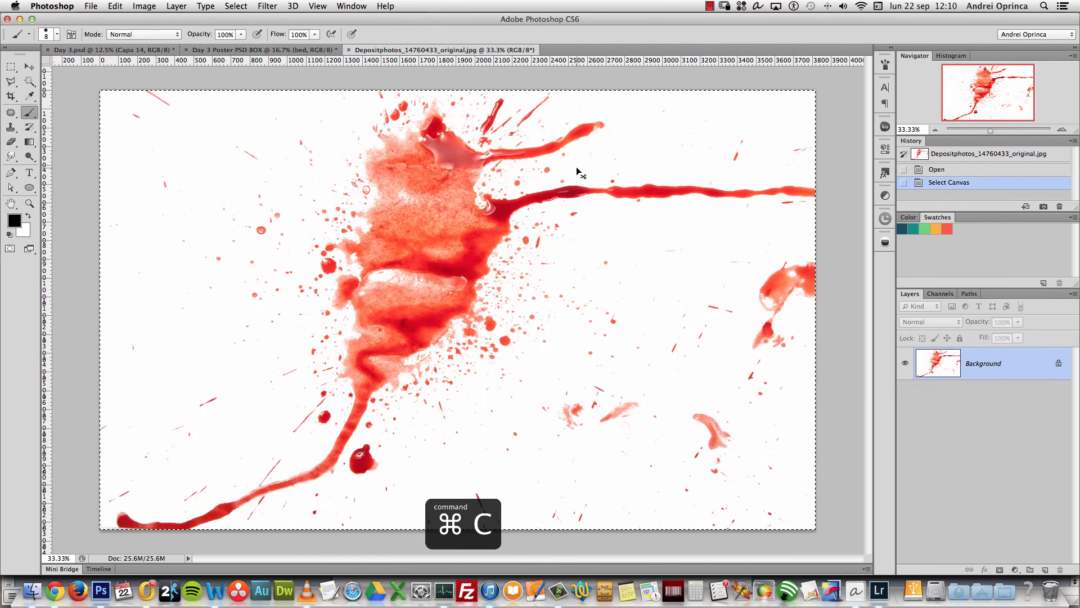
key(super+w)
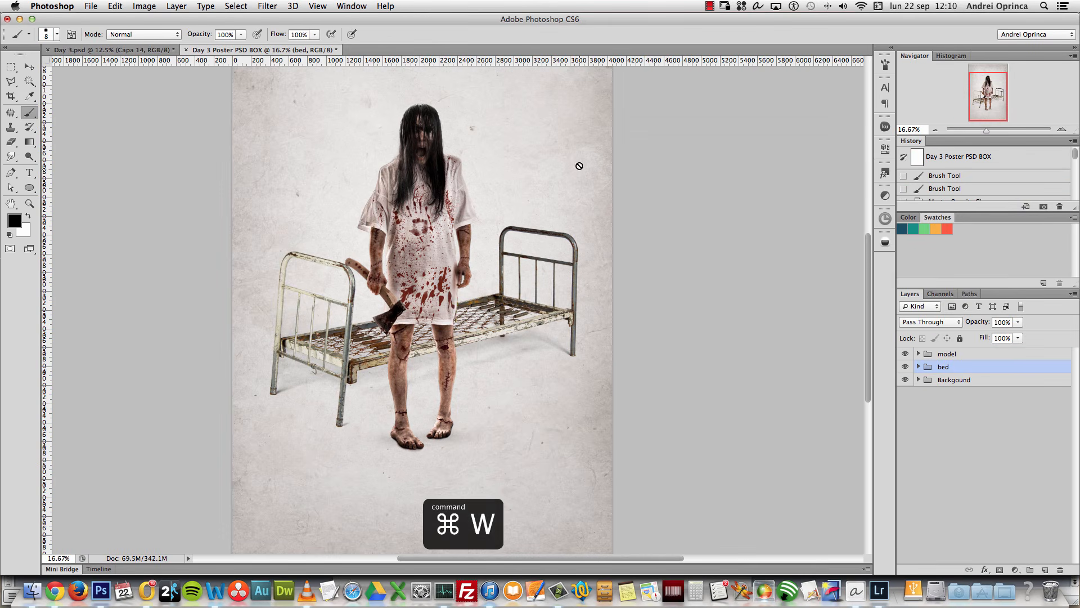
mouse_move(692, 428)
mouse_down()
mouse_move(656, 352)
mouse_move(660, 370)
mouse_up()
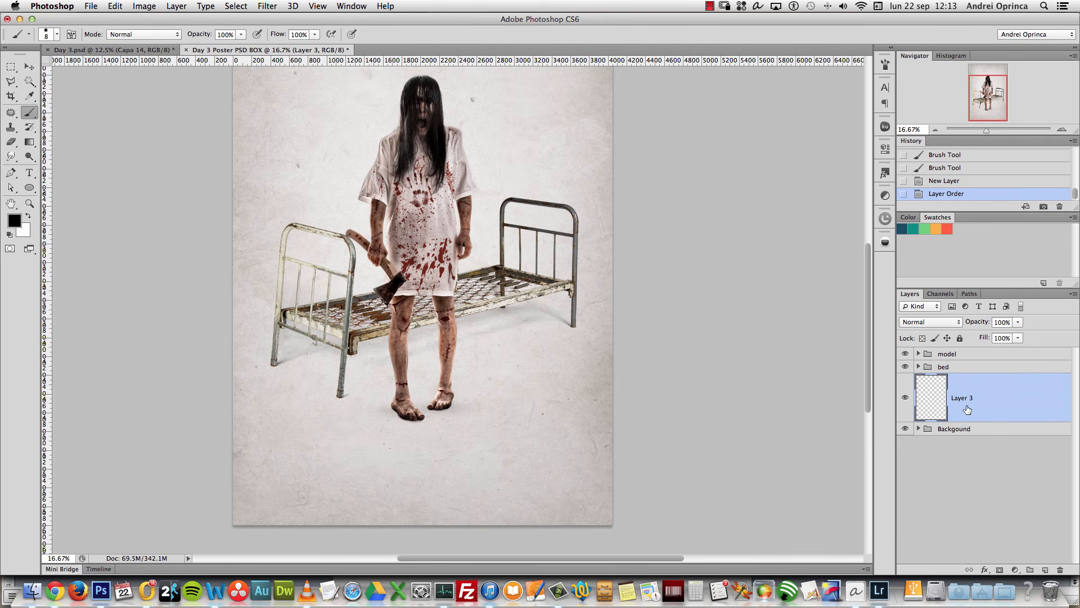
Step: Paste the splatter as Layer 3, set it to Multiply, and move it under the feet
key(super+v)
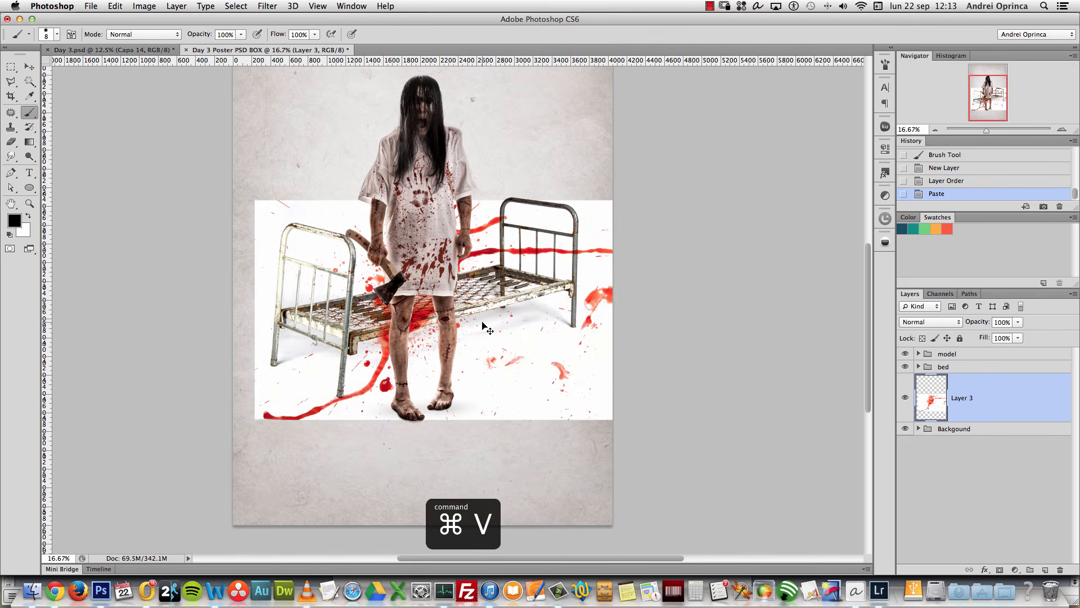
click(929, 322)
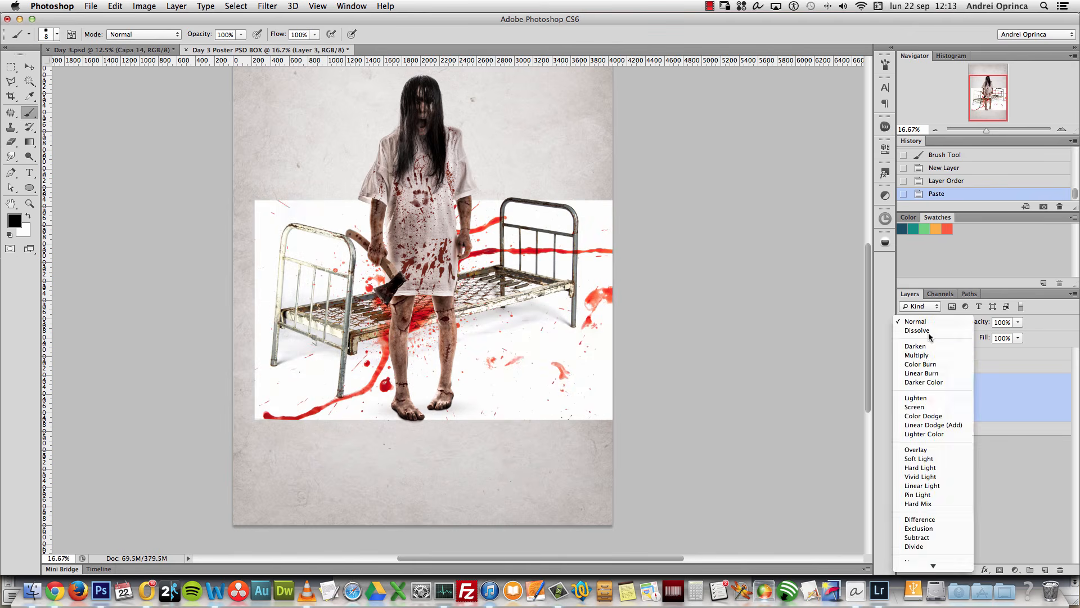
click(928, 360)
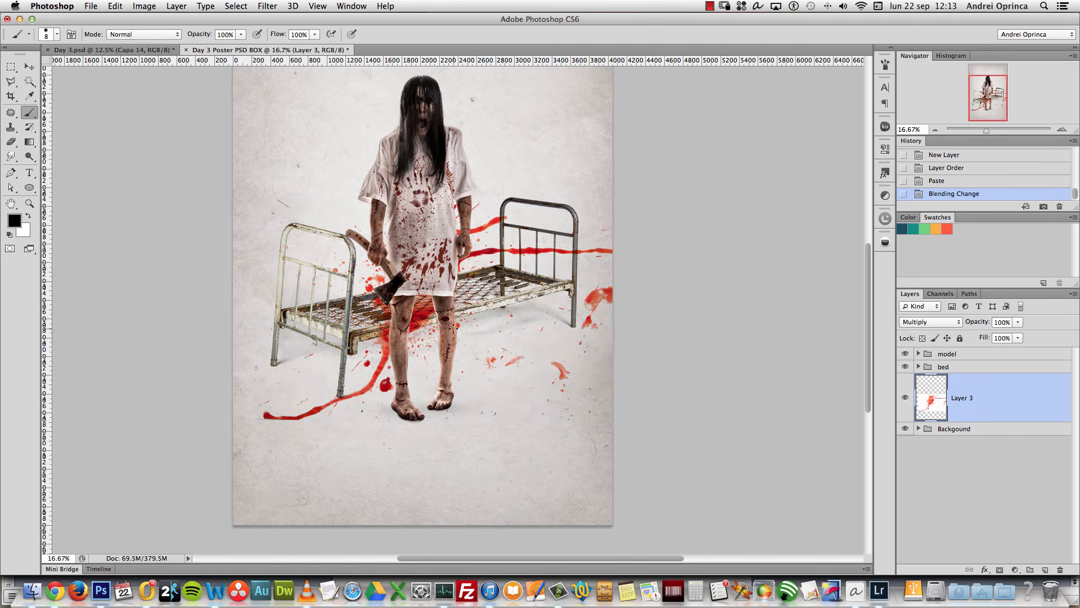
key(v)
drag(454, 327, 440, 431)
key(super+t)
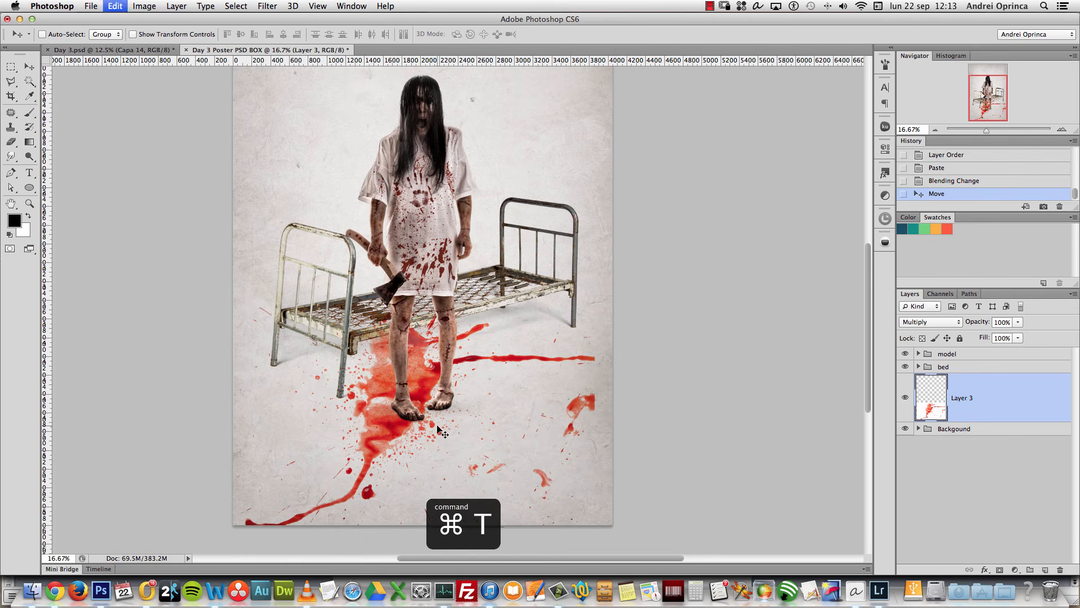
Step: Try scaling and perspective-distorting the splatter, then cancel the transform
drag(597, 310, 524, 359)
drag(478, 385, 461, 403)
right_click(461, 404)
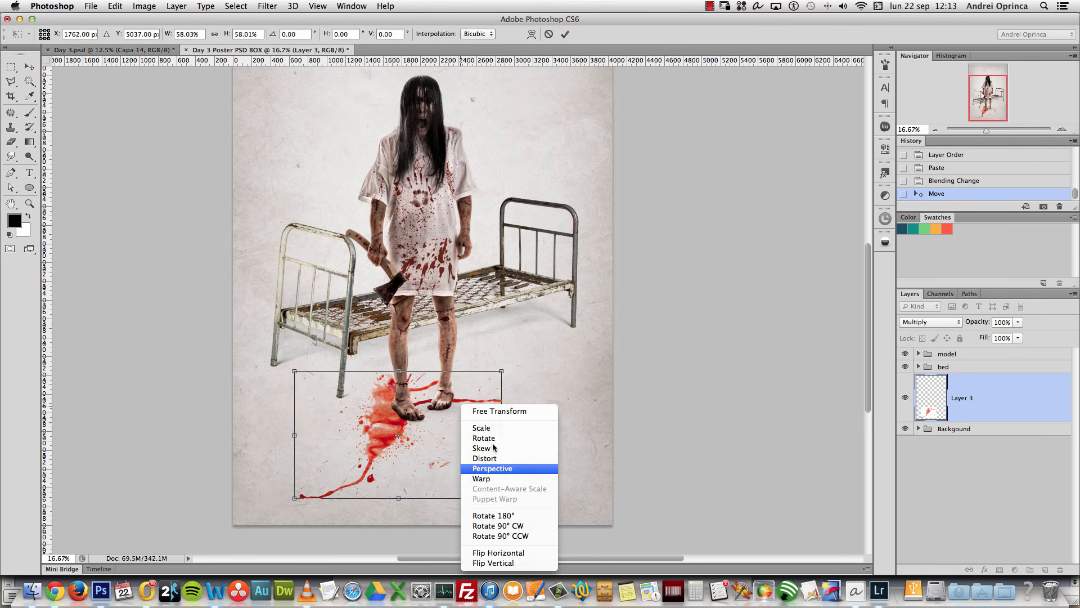
click(512, 481)
drag(503, 505, 714, 482)
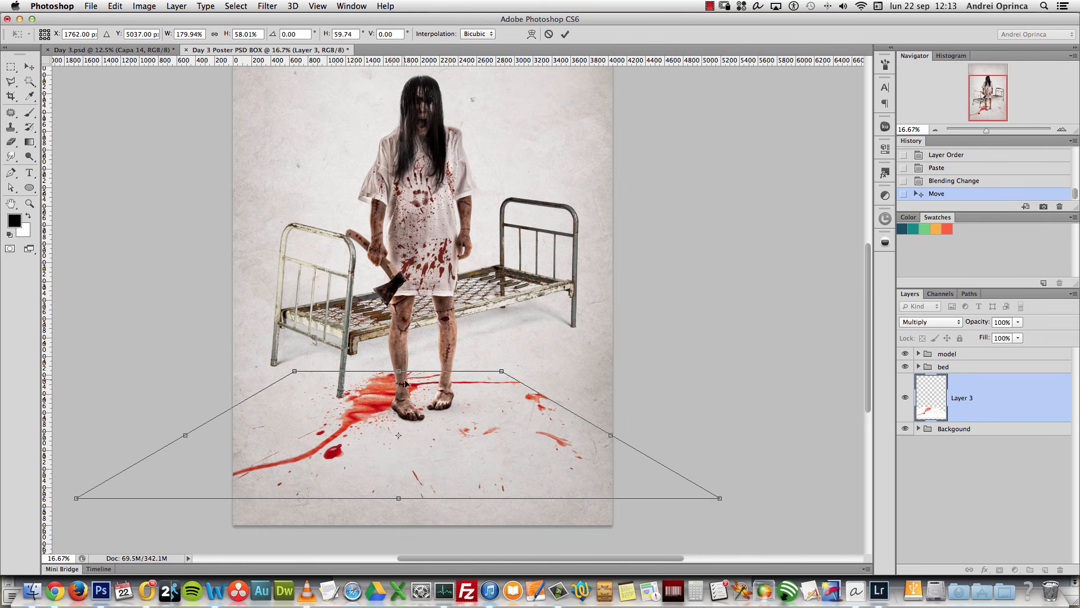
drag(449, 414, 446, 428)
right_click(427, 410)
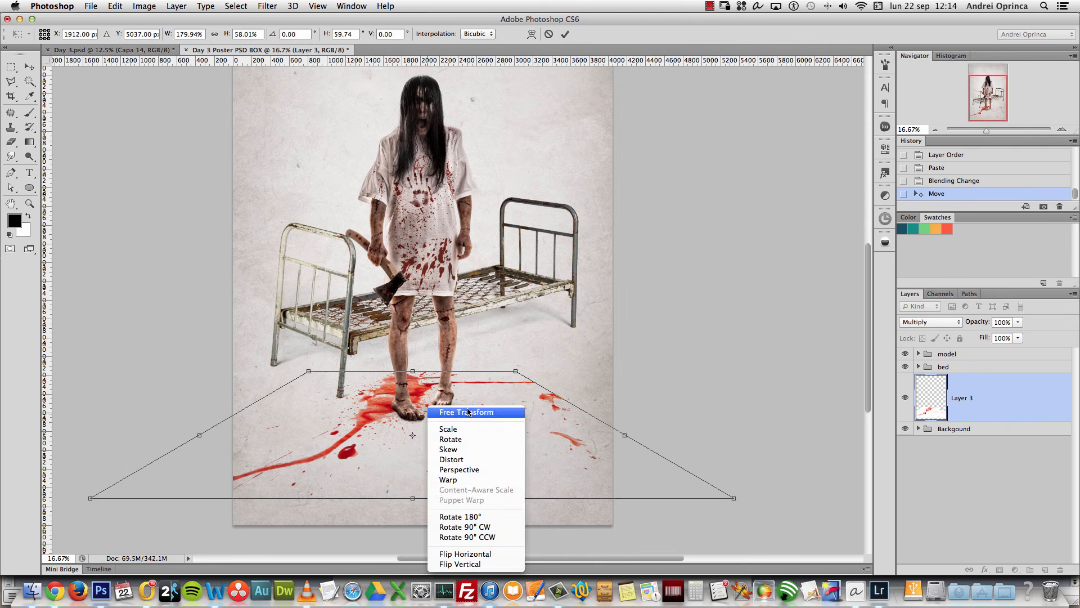
click(468, 412)
drag(516, 371, 430, 420)
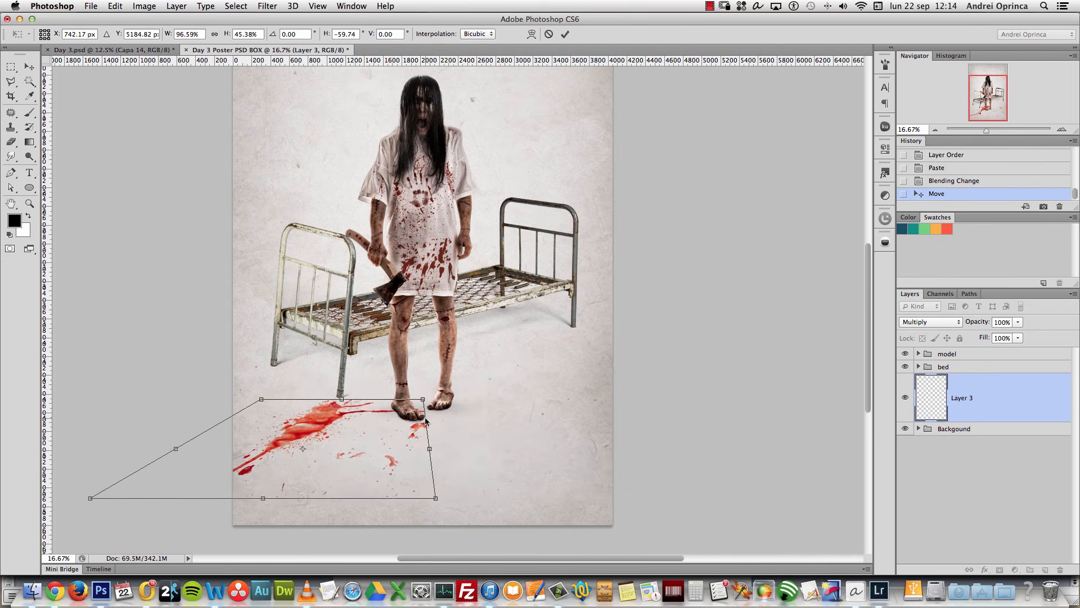
drag(351, 446, 469, 420)
key(super+z)
key(super+z)
key(alt+super+z)
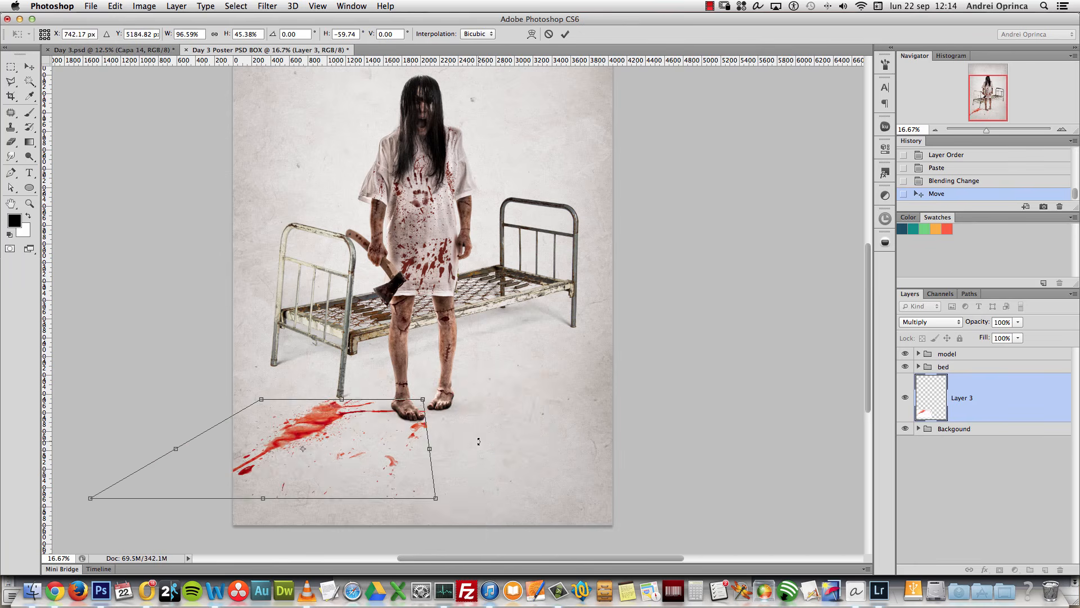
key(Escape)
Step: Scale the splatter to about half and widen its bottom edge in perspective under the feet
key(super+t)
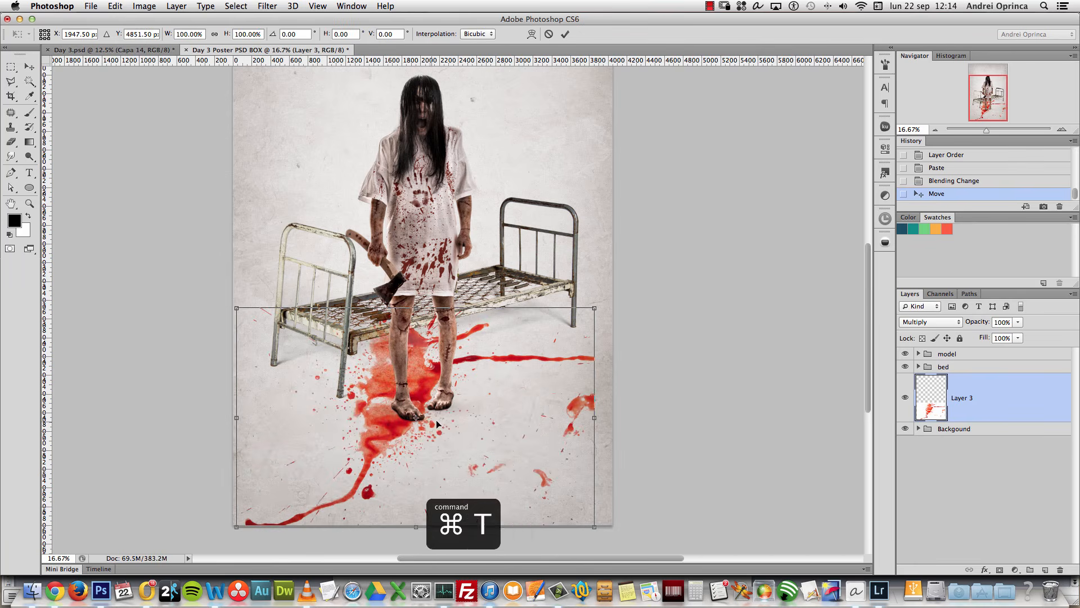
right_click(428, 421)
click(479, 415)
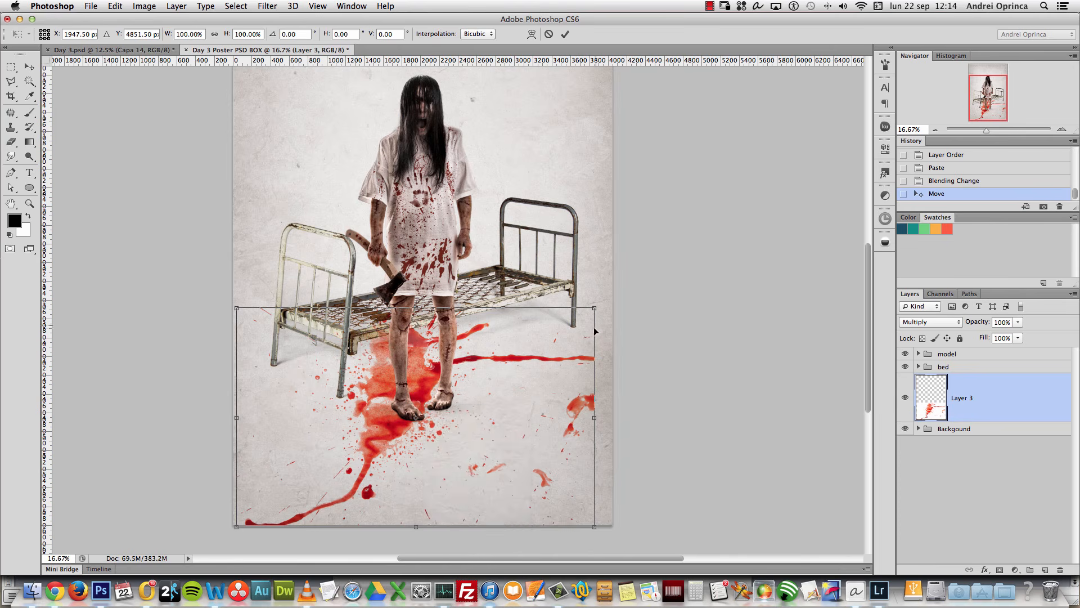
drag(596, 308, 503, 363)
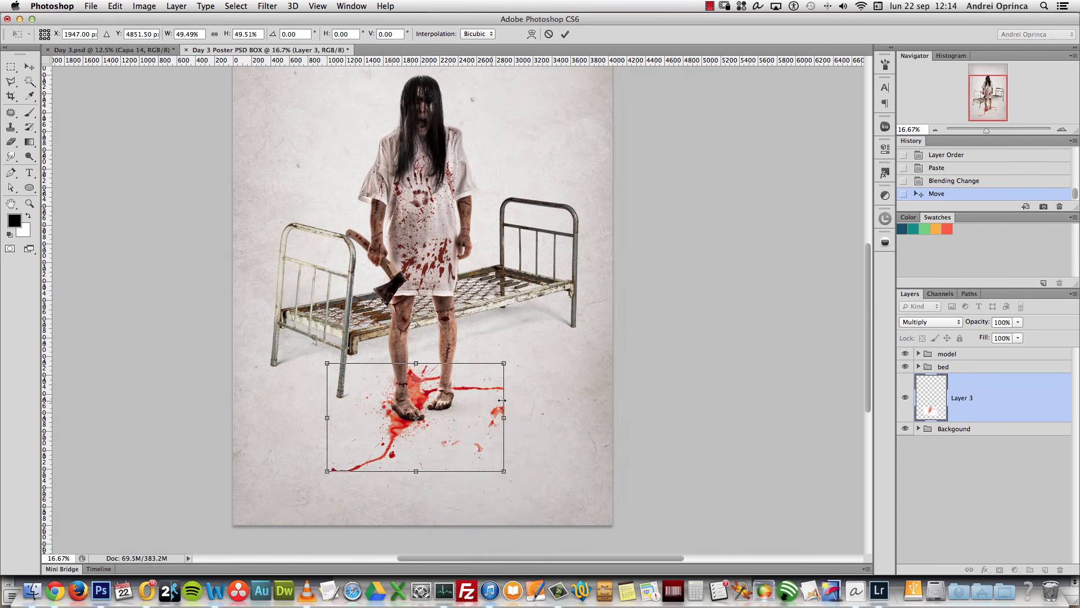
right_click(442, 413)
click(488, 469)
drag(505, 473, 586, 471)
drag(486, 420, 488, 435)
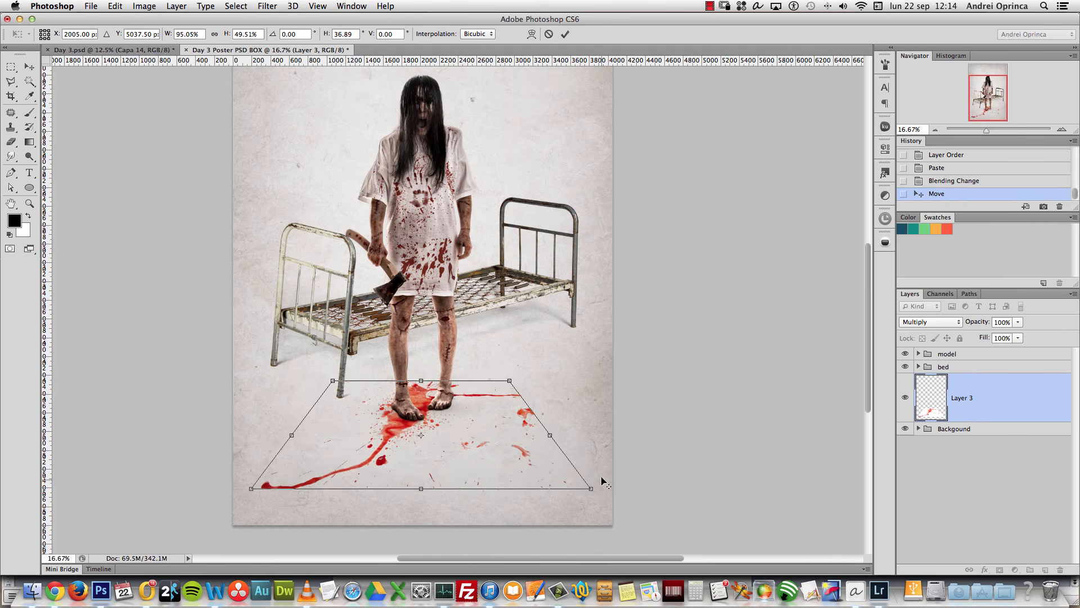
drag(591, 489, 628, 488)
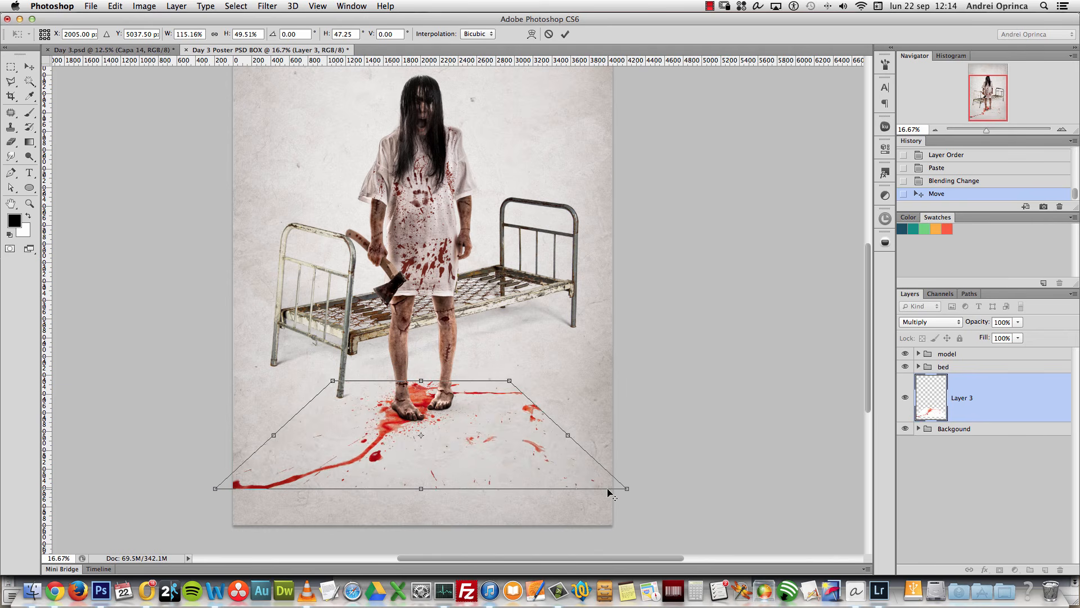
key(Return)
Step: Shrink the splatter to about 69% and shift it left beneath the feet
key(super+t)
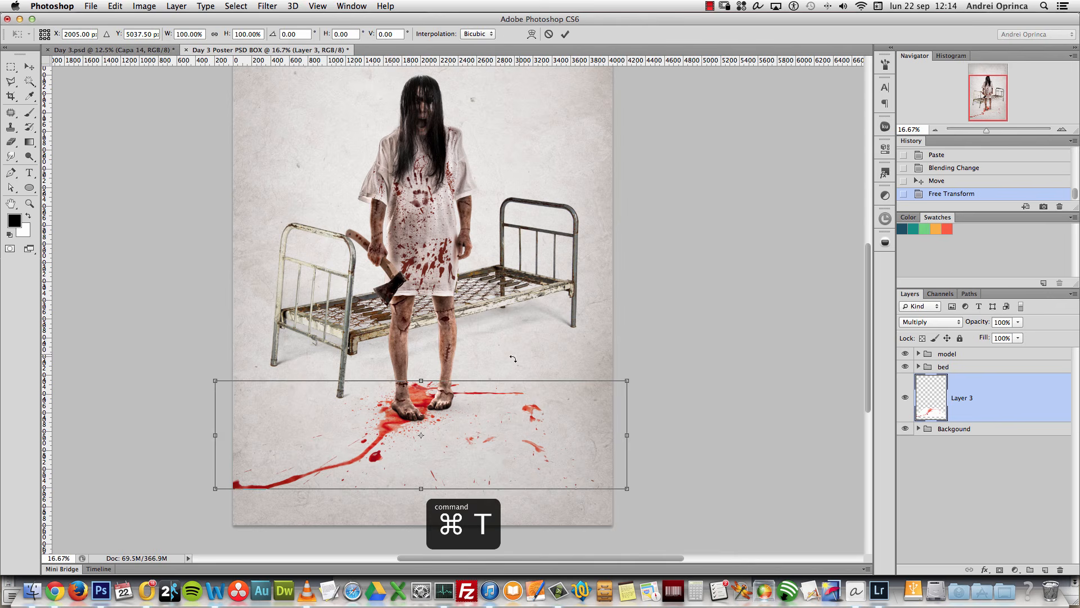
drag(615, 385, 552, 402)
mouse_move(486, 433)
mouse_down()
mouse_move(467, 433)
mouse_move(474, 439)
mouse_up()
key(Return)
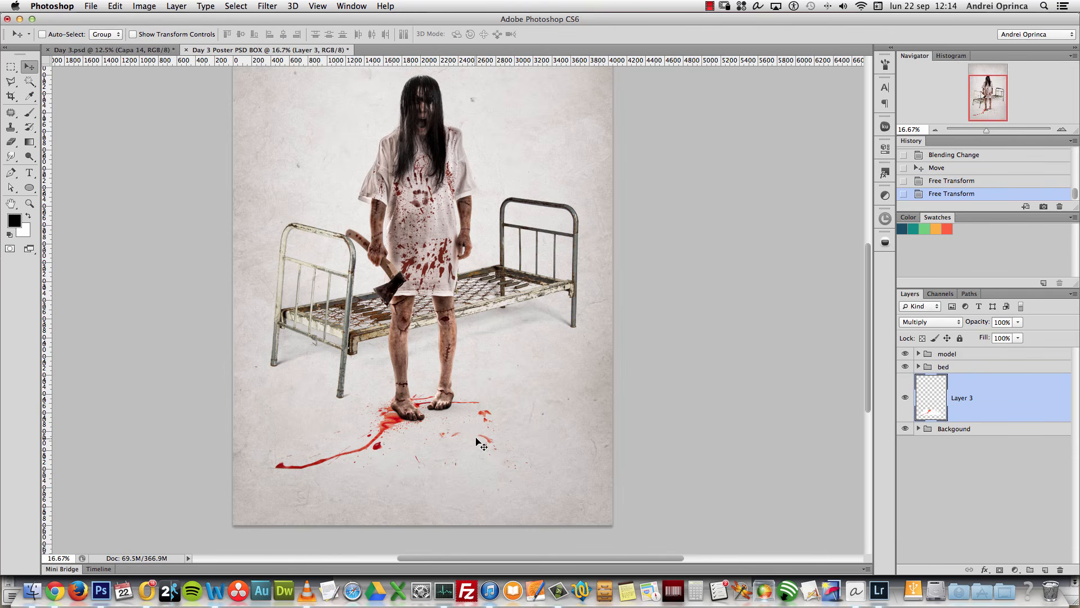
key(ctrl+1)
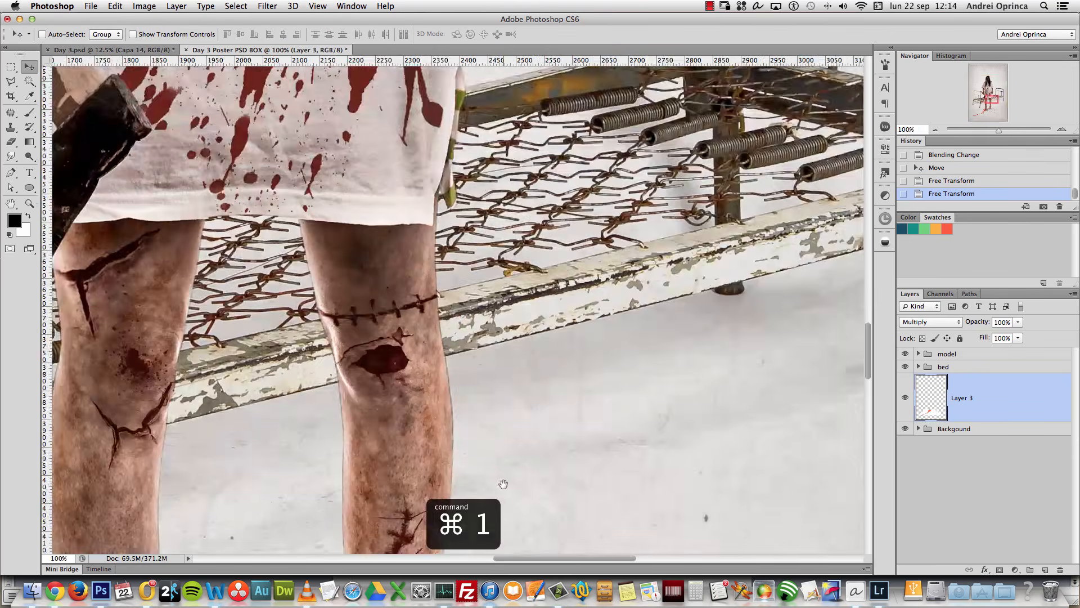
Step: Add a layer mask to Layer 3 and mask out the stray blood splash beside the feet
drag(502, 483, 569, 282)
drag(574, 424, 579, 313)
drag(664, 427, 493, 369)
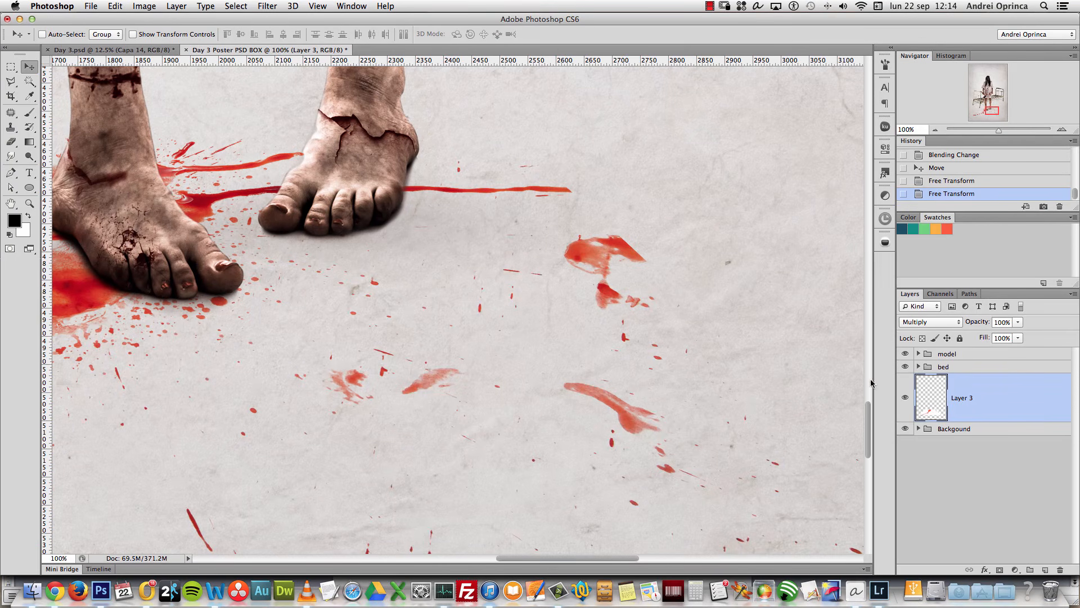
click(999, 570)
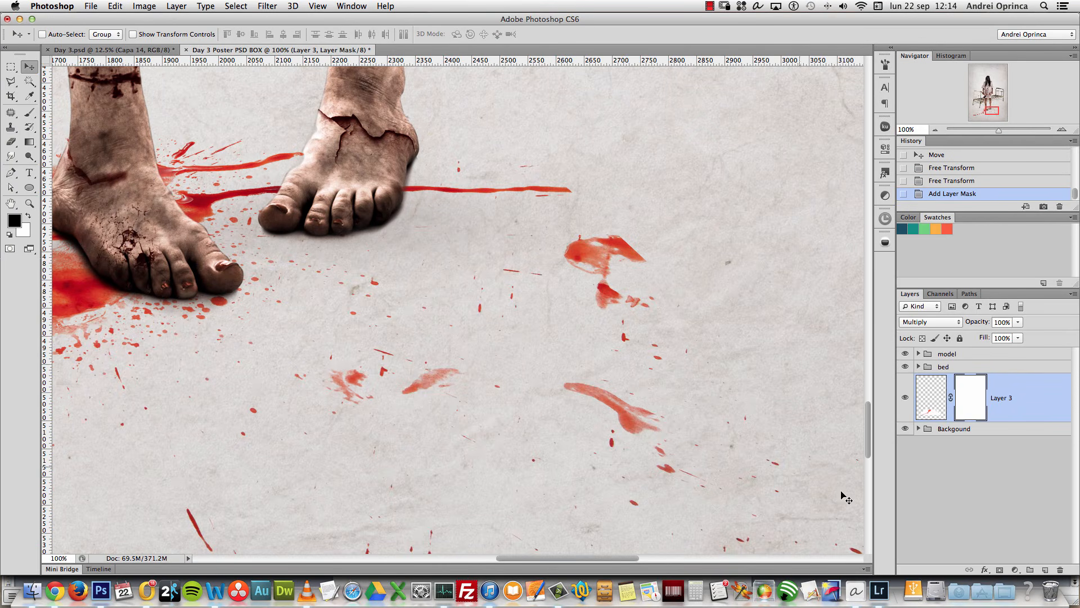
key(b)
drag(669, 276, 637, 335)
super+click(617, 302)
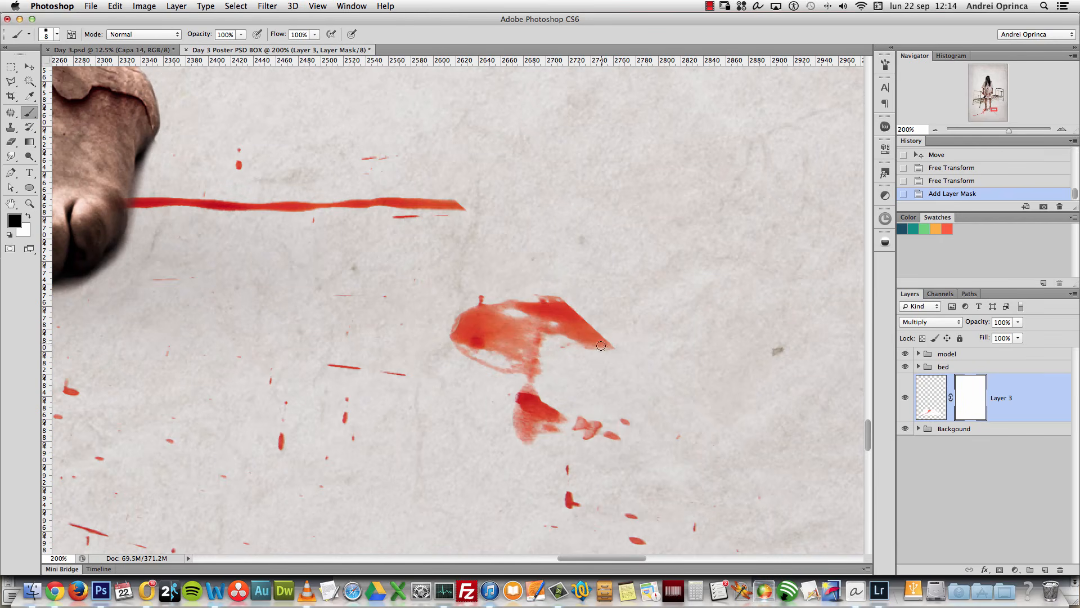
alt+click(582, 314)
mouse_move(593, 324)
mouse_down()
mouse_move(570, 368)
mouse_move(586, 336)
mouse_move(557, 359)
mouse_move(583, 311)
mouse_move(527, 322)
mouse_up()
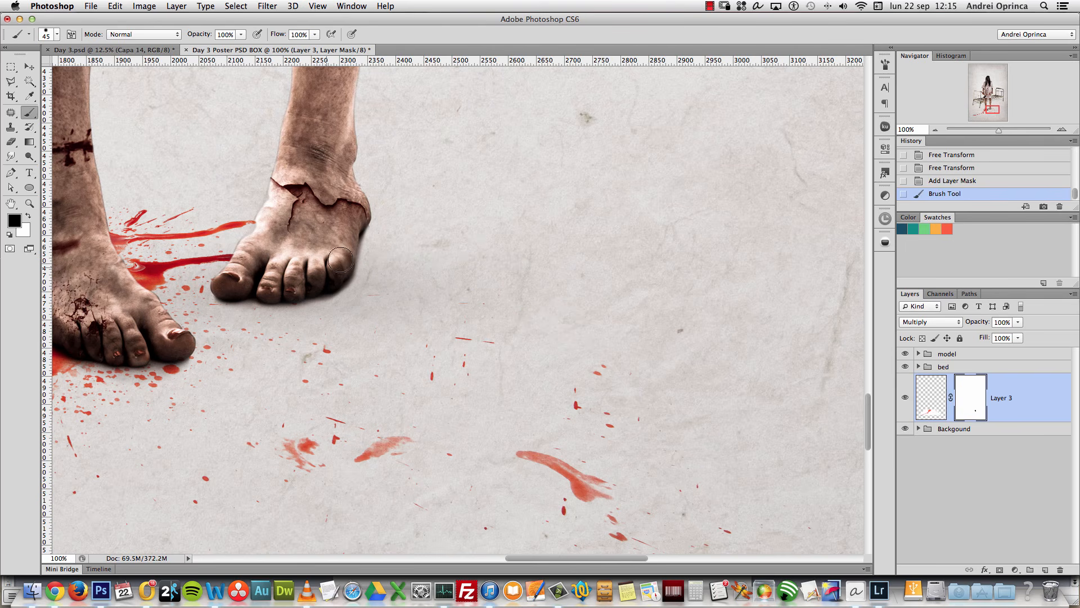
Step: Mask off the hard end of the blood trail, tapering its tip to a point
drag(625, 448, 503, 259)
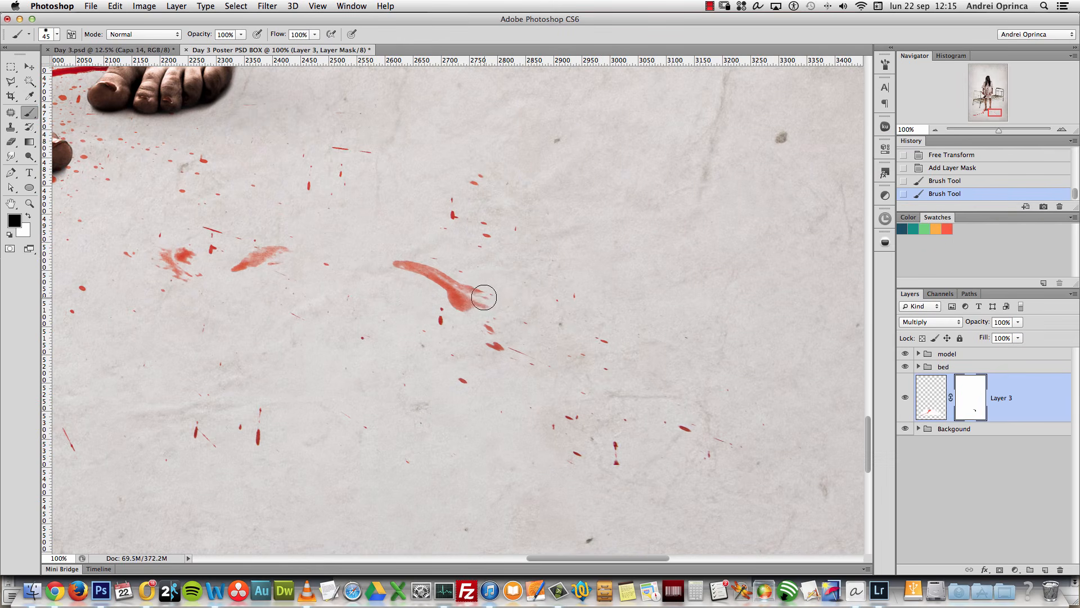
alt+click(565, 331)
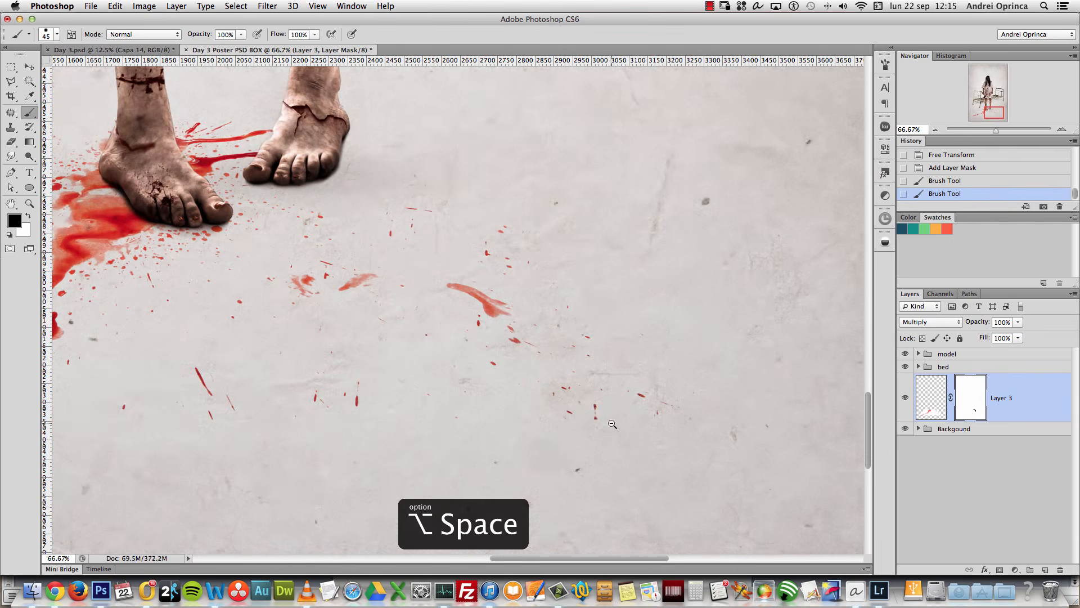
drag(366, 388, 661, 422)
drag(352, 457, 605, 376)
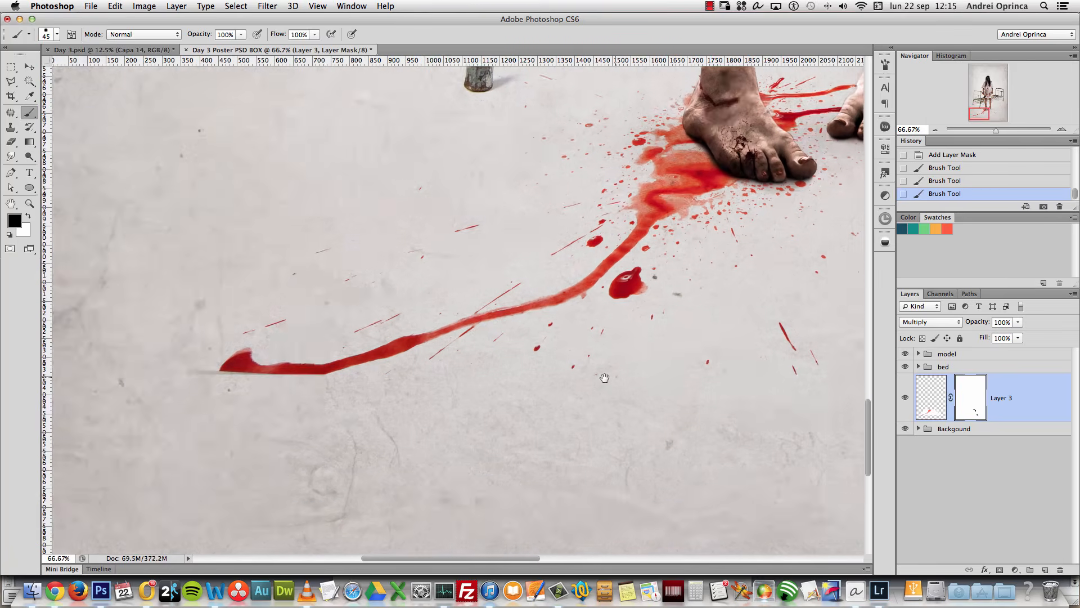
drag(357, 408, 388, 436)
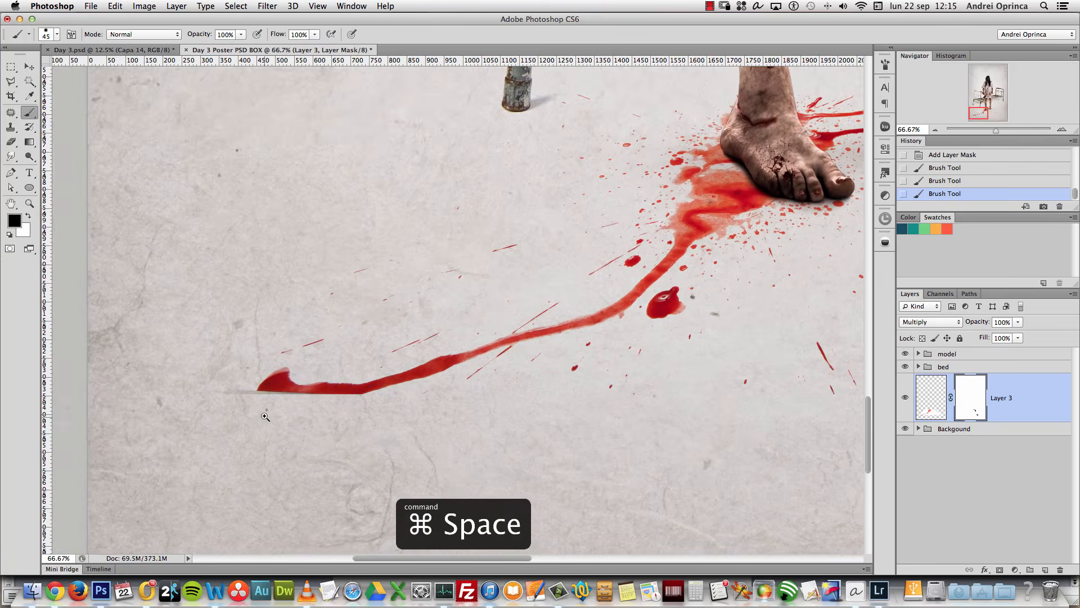
super+click(267, 419)
super+click(267, 416)
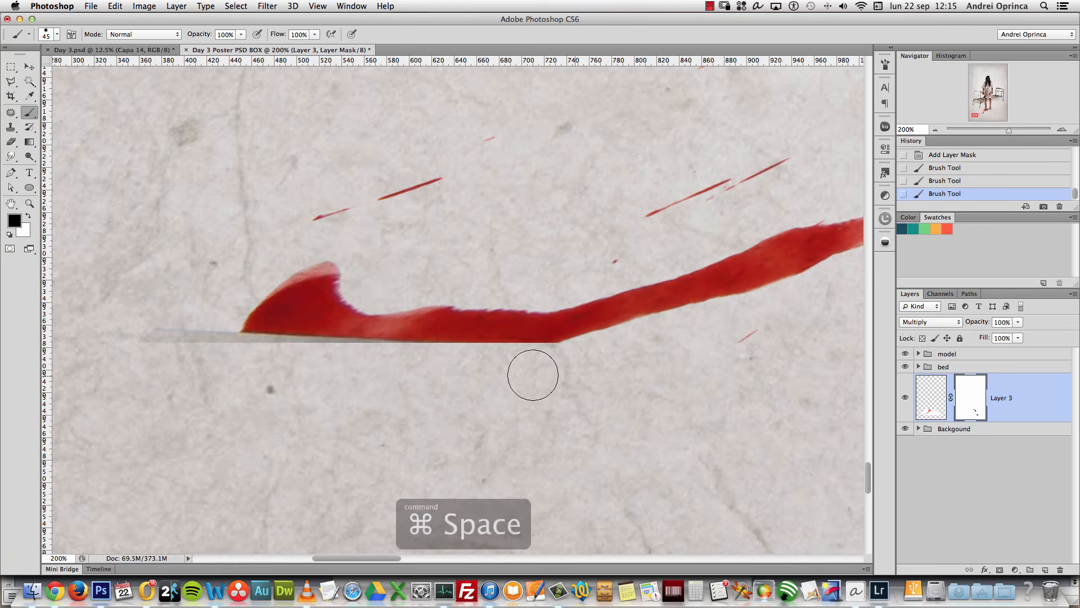
mouse_move(422, 364)
mouse_down()
mouse_move(404, 348)
mouse_move(404, 318)
mouse_move(444, 279)
mouse_move(318, 283)
mouse_move(280, 322)
mouse_move(300, 335)
mouse_move(341, 326)
mouse_move(411, 185)
mouse_move(303, 298)
mouse_move(361, 333)
mouse_move(360, 393)
mouse_up()
mouse_move(552, 364)
mouse_down()
mouse_move(422, 357)
mouse_move(399, 327)
mouse_up()
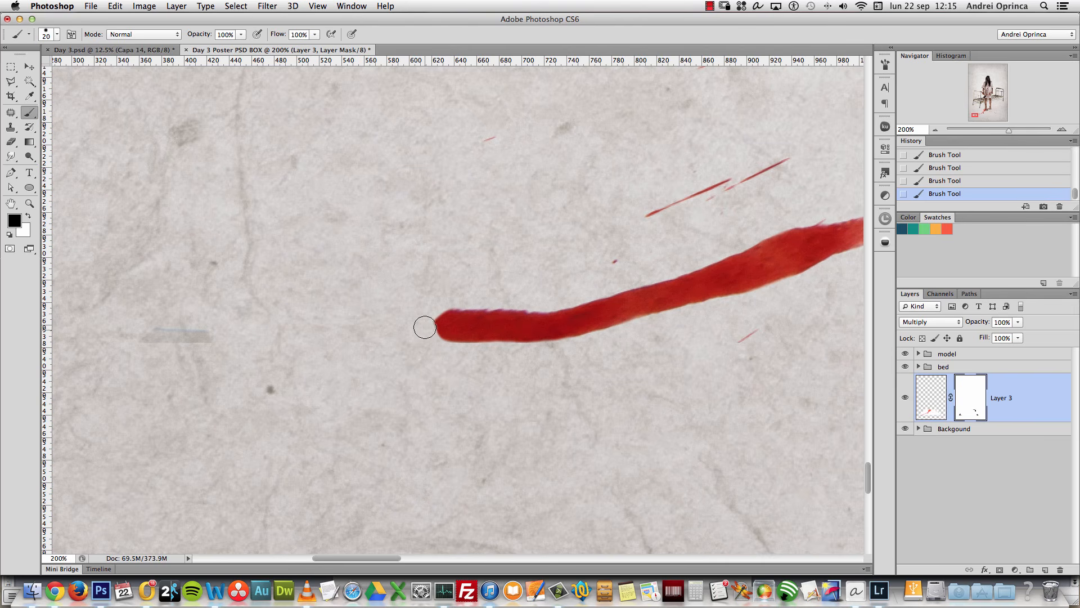
Step: Enlarge the brush, review the blood around the feet, then return to the stock folder
key(alt+space)
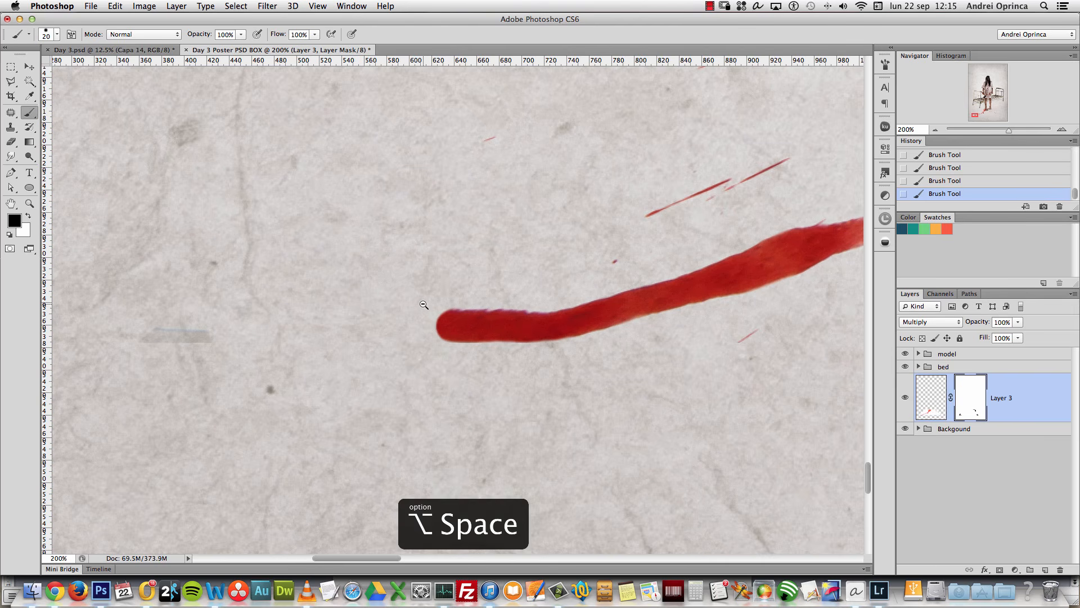
click(425, 307)
click(423, 308)
alt+click(423, 308)
alt+click(423, 308)
alt+click(423, 308)
drag(610, 289, 418, 433)
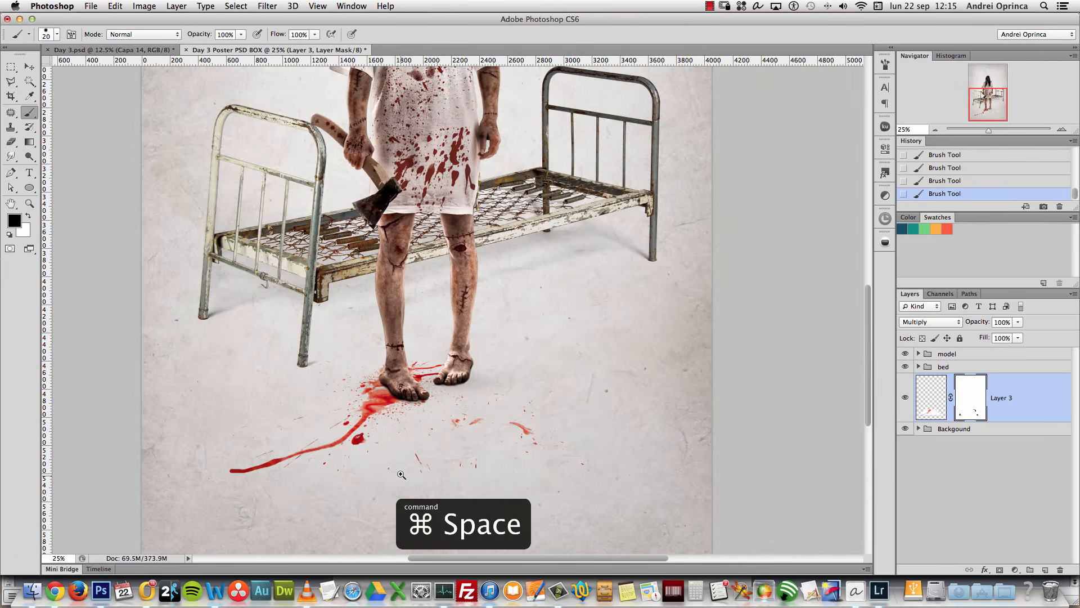
super+click(401, 474)
key(])
key(])
key(])
key(])
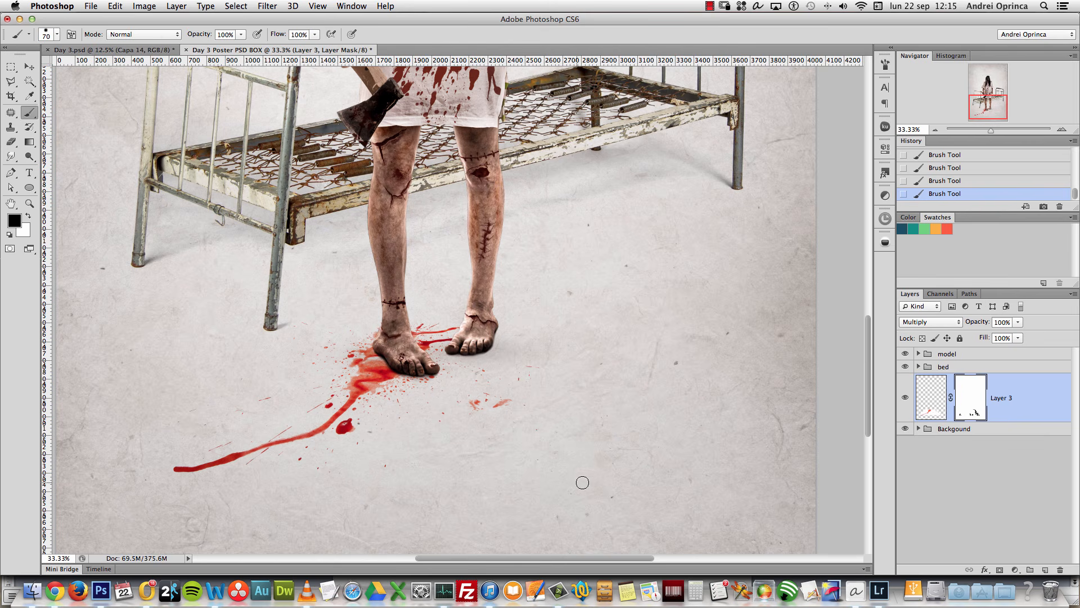
alt+click(475, 394)
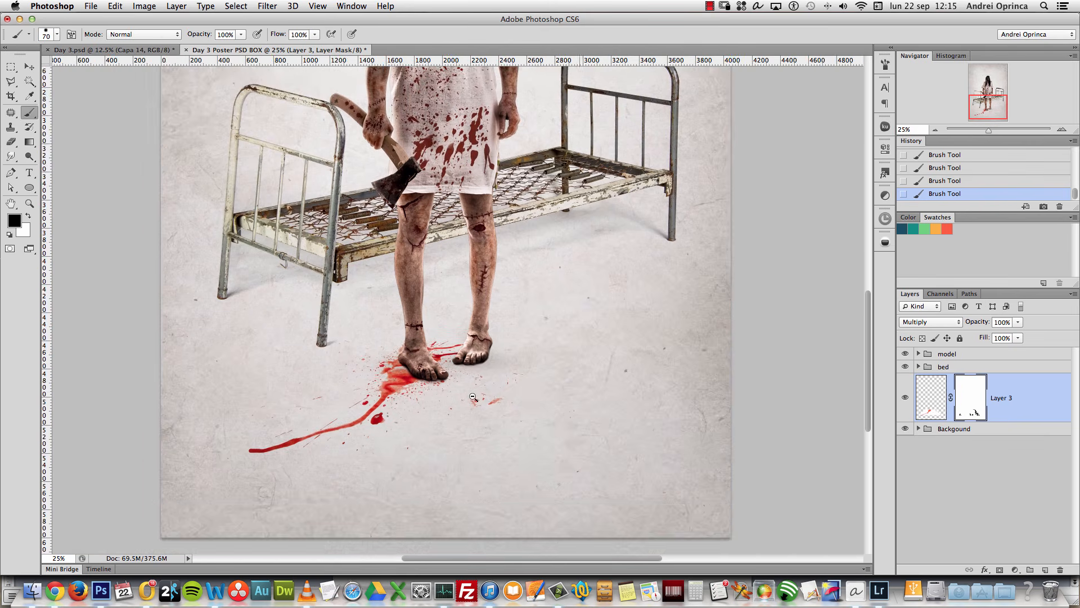
scroll(525, 391, up, 4)
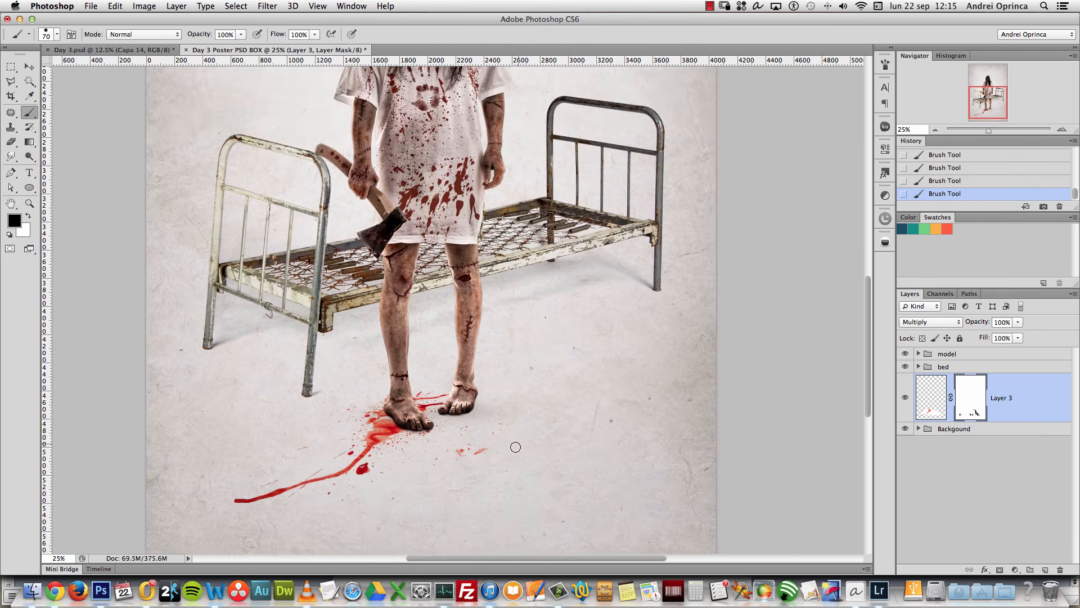
key(super+Tab)
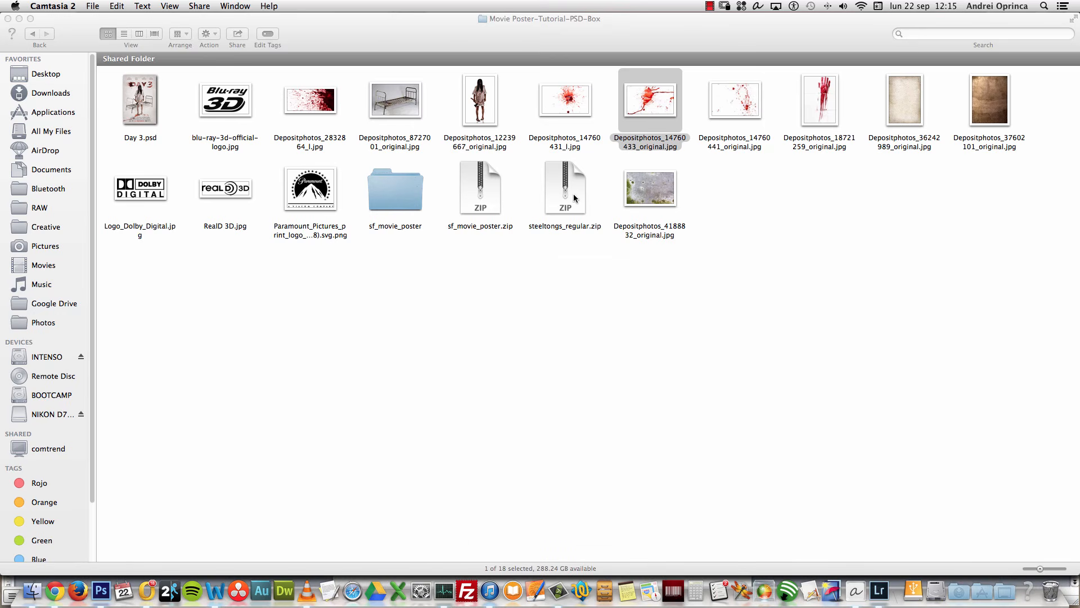
Step: Open Depositphotos_14760441_original.jpg with Adobe Photoshop CS6 from Finder
click(764, 143)
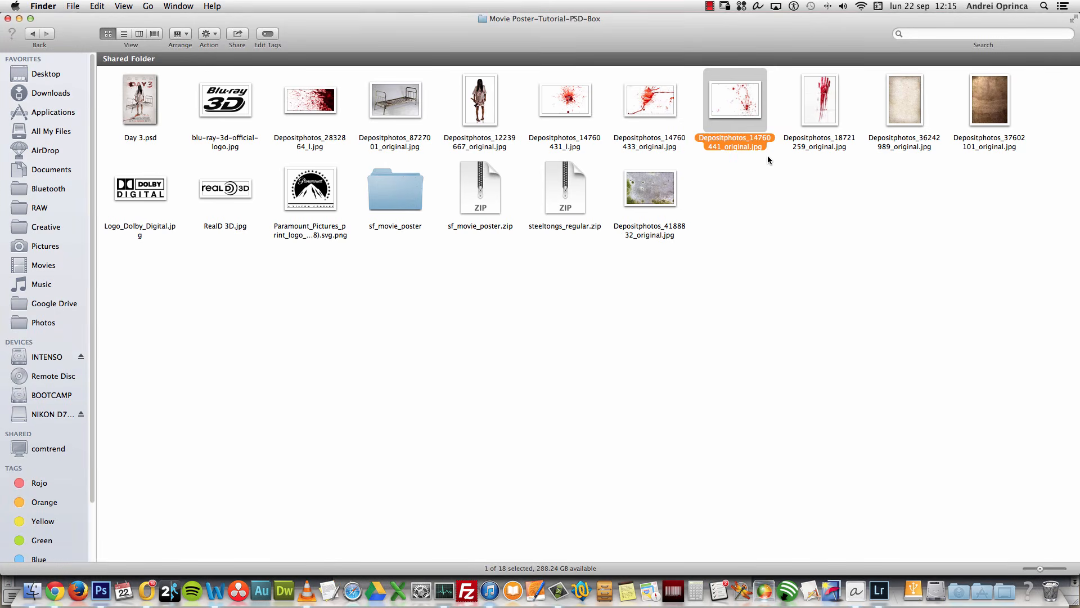
key(super+Tab)
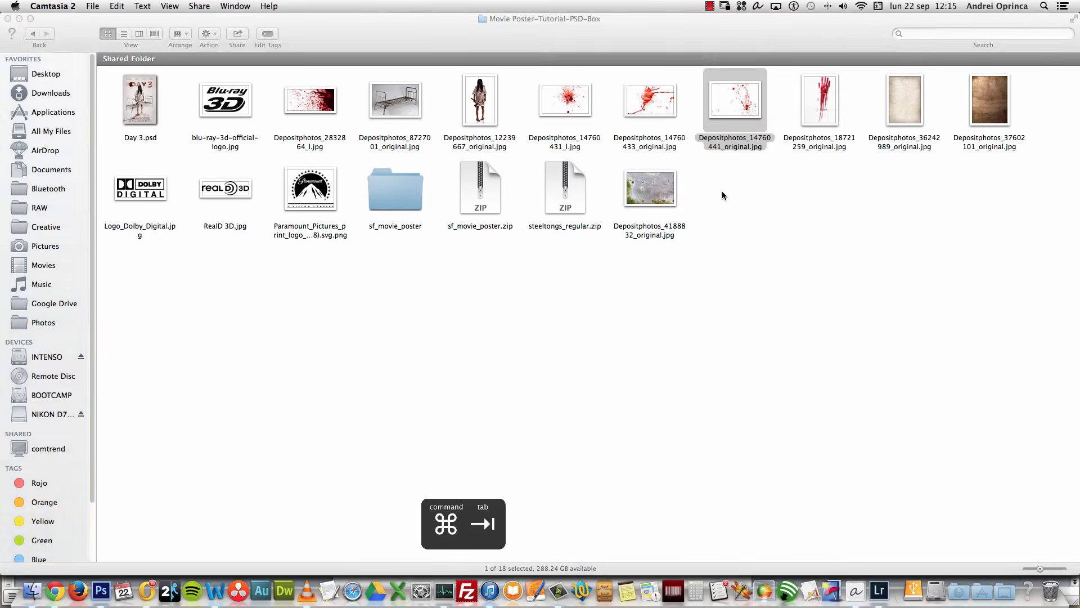
right_click(733, 108)
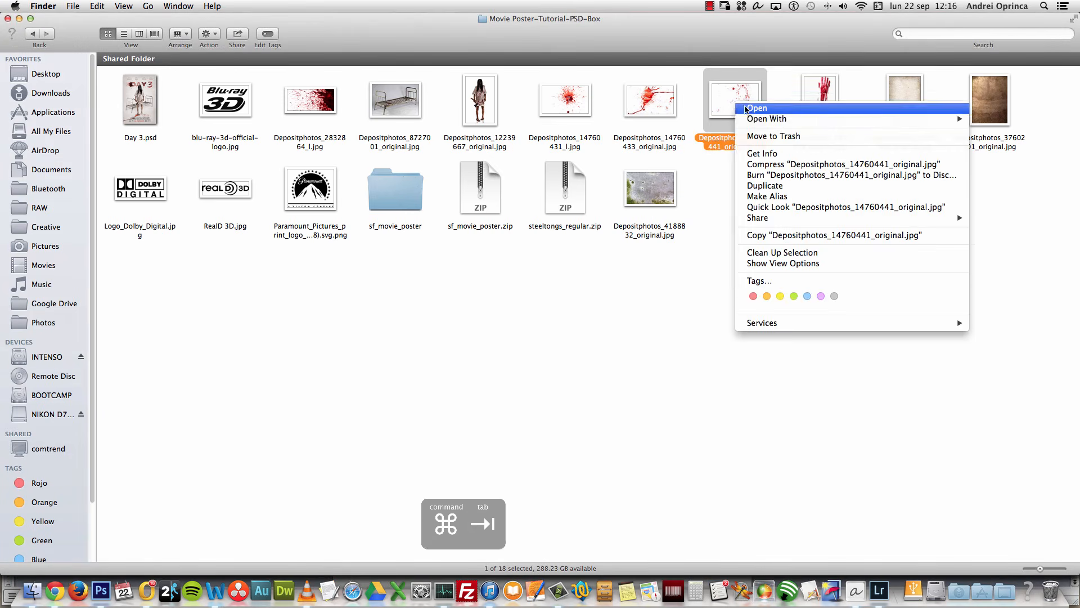
mouse_move(776, 121)
click(686, 121)
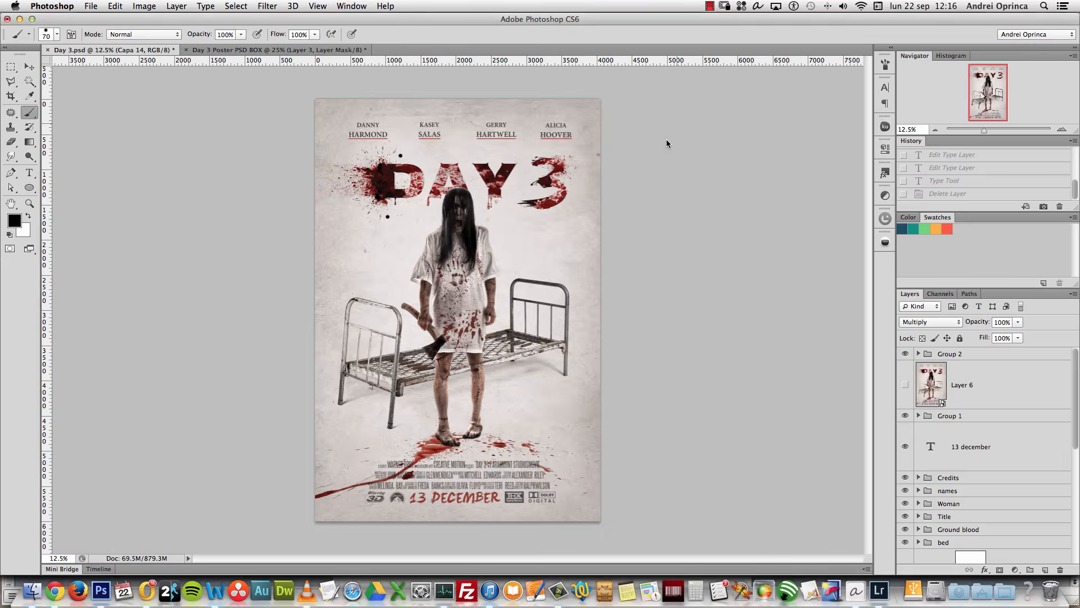
Step: Copy the whole splatter photo, close it, and paste it into Day 3 Poster PSD BOX as Layer 4
key(super+a)
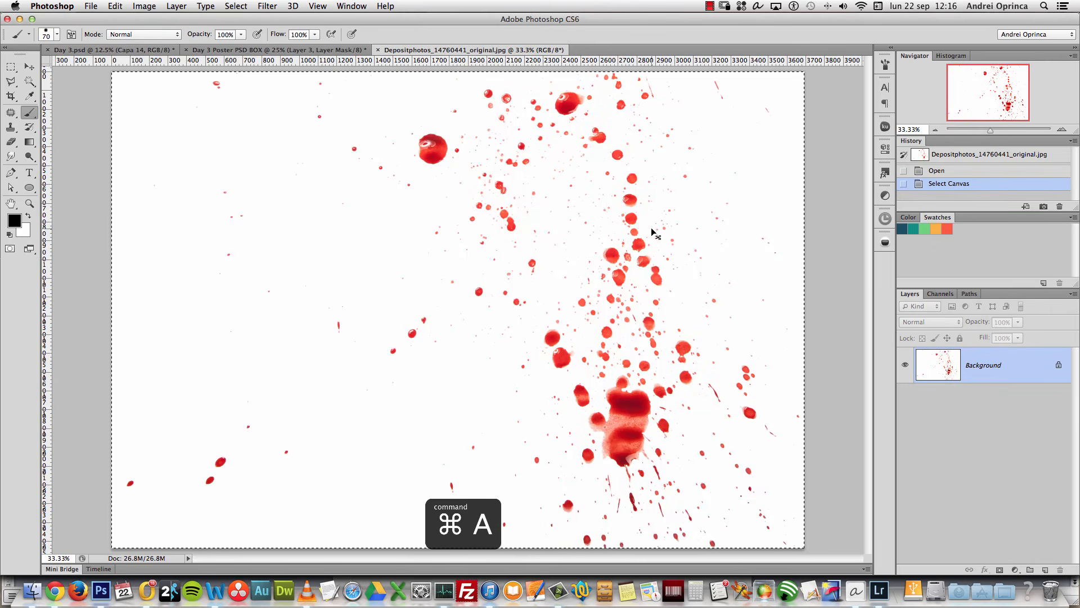
key(super+c)
key(super+e)
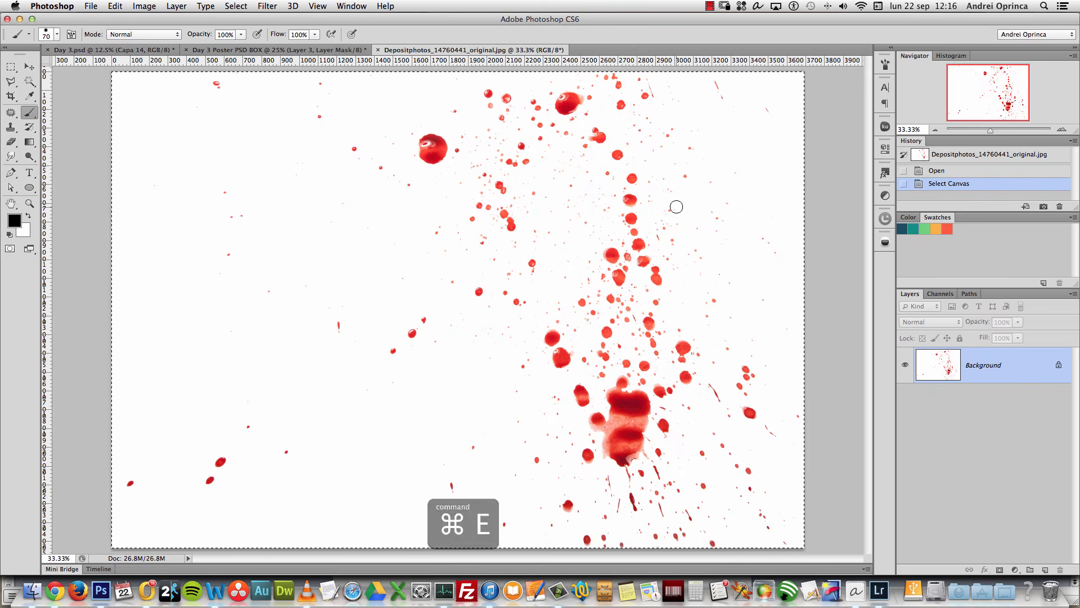
key(super+w)
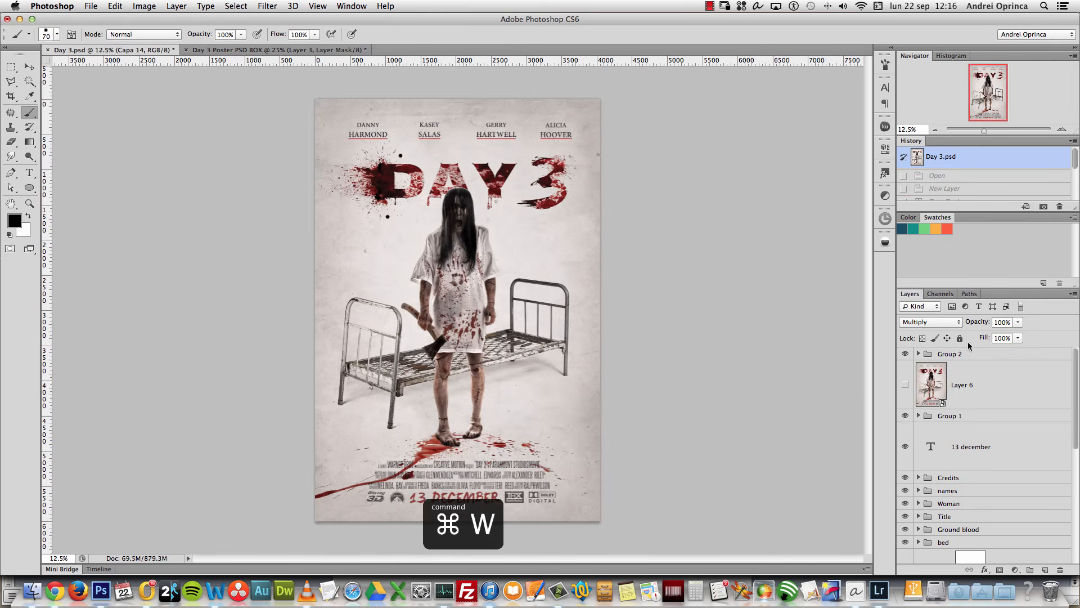
click(279, 51)
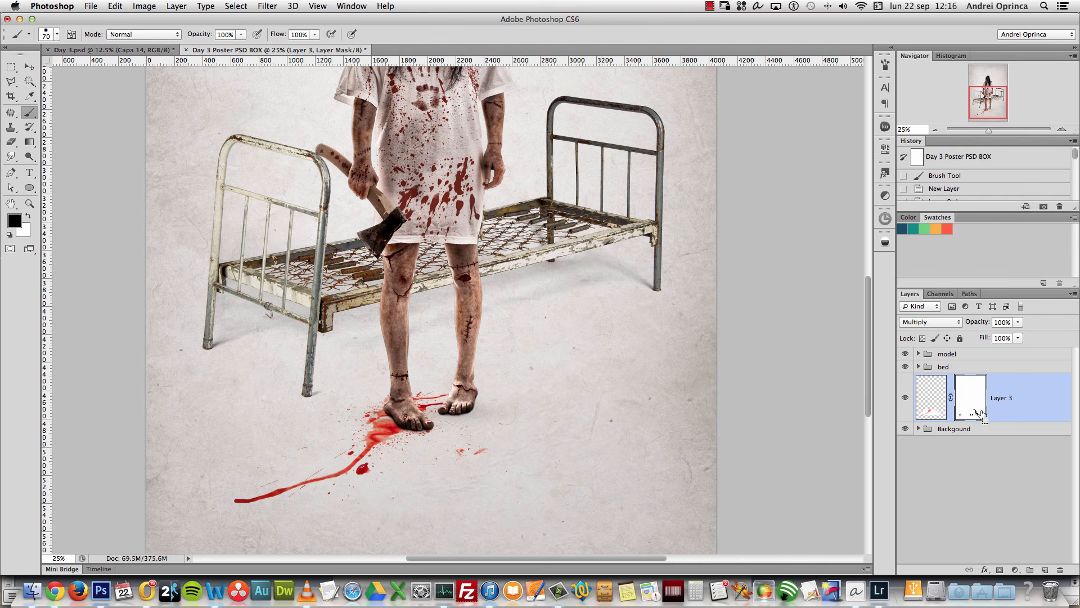
key(super+v)
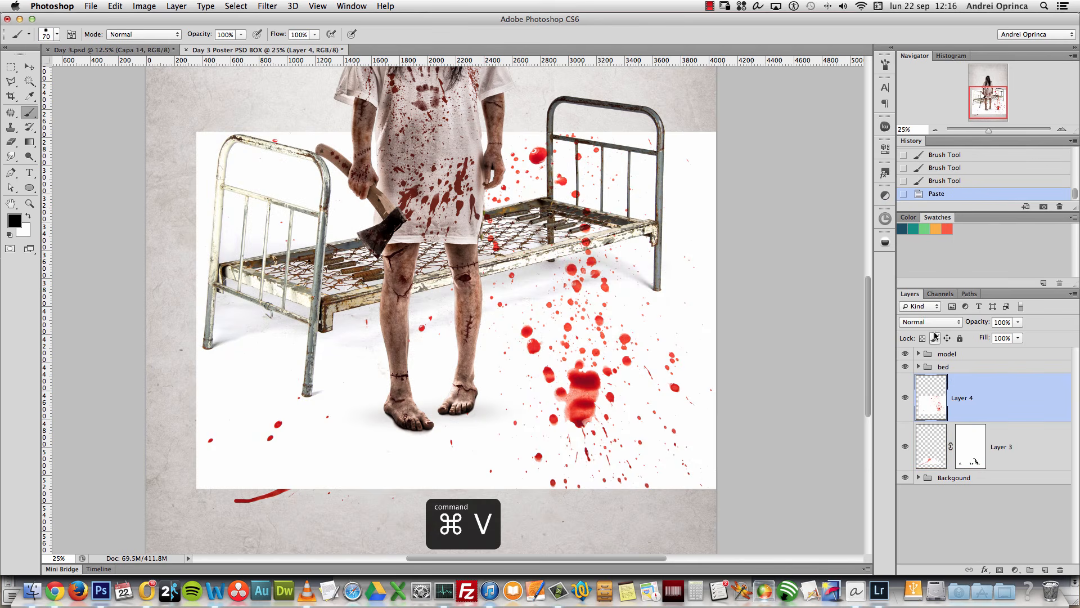
Step: Set Layer 4 to Multiply and move the splatter down toward the woman's feet
click(932, 322)
click(928, 356)
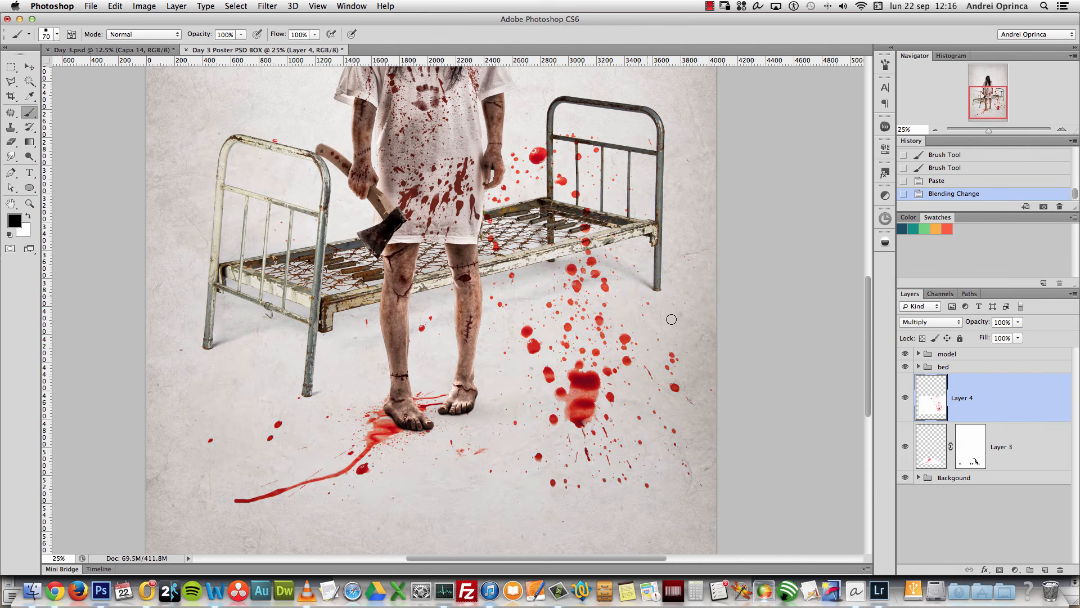
click(29, 67)
drag(533, 311, 464, 367)
Step: Scale the splatter down and reposition it around the feet
key(super+t)
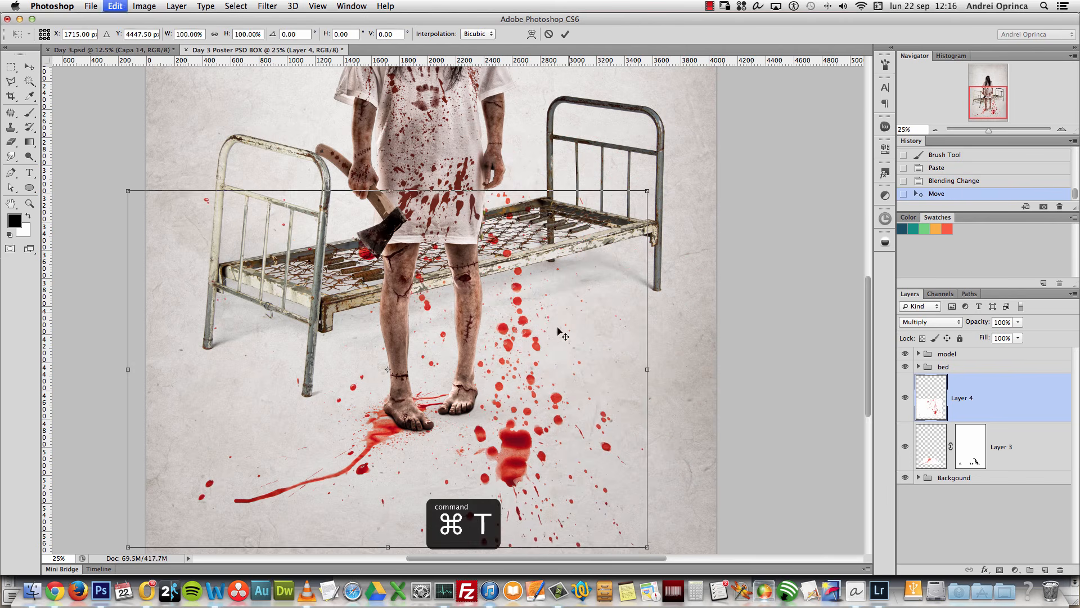
drag(646, 193, 460, 320)
drag(439, 376, 500, 421)
drag(521, 364, 581, 326)
mouse_move(525, 413)
mouse_down()
mouse_move(513, 382)
mouse_move(510, 402)
mouse_up()
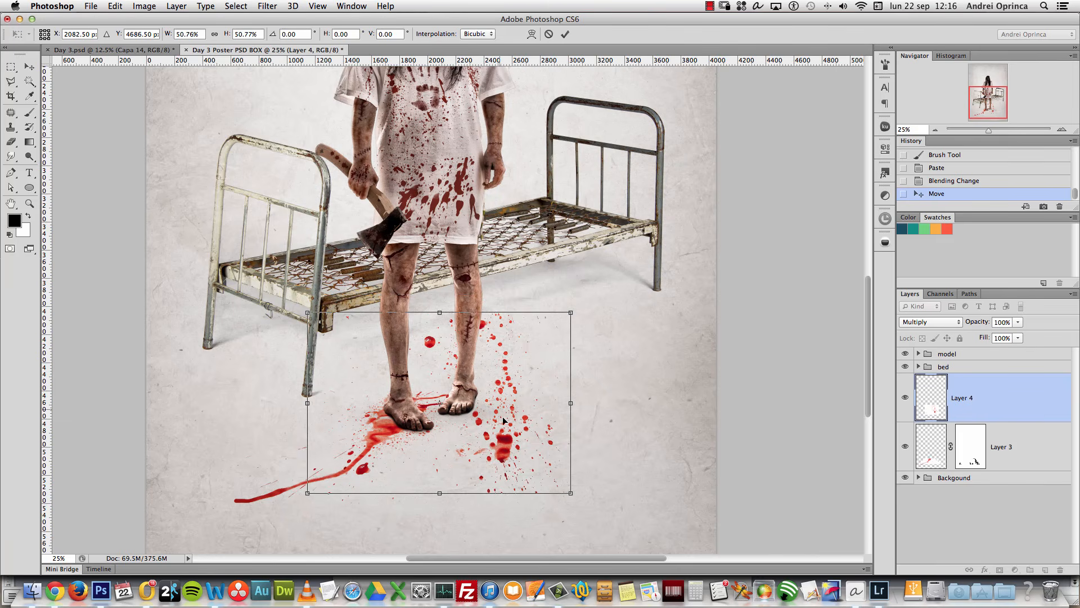
key(Return)
Step: Try tilting the splatter with a skew transform, then undo it
key(super+t)
right_click(482, 393)
click(483, 392)
key(Escape)
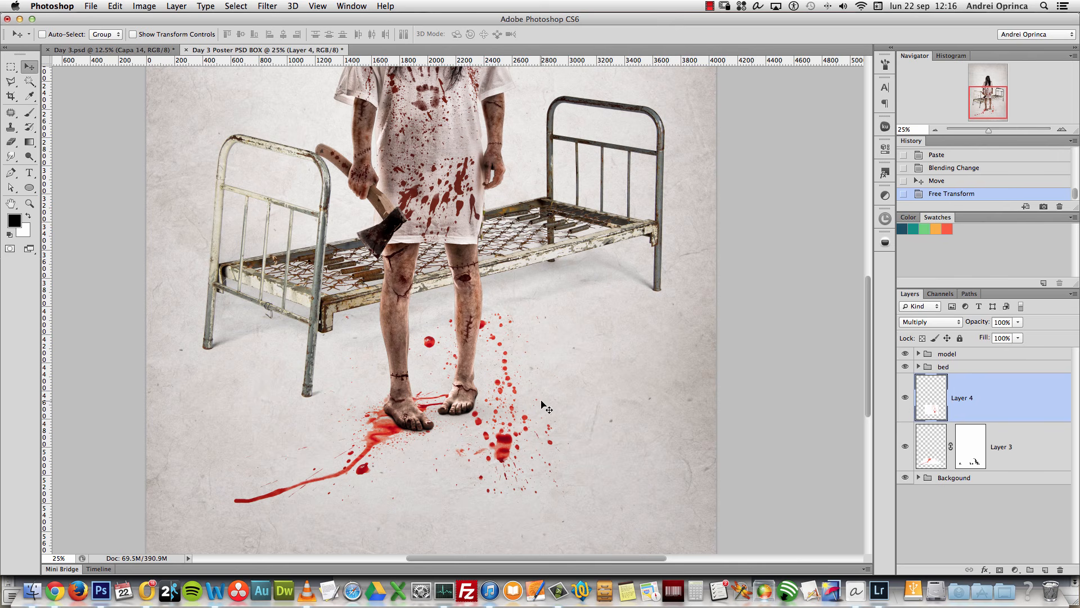
key(super+t)
right_click(510, 412)
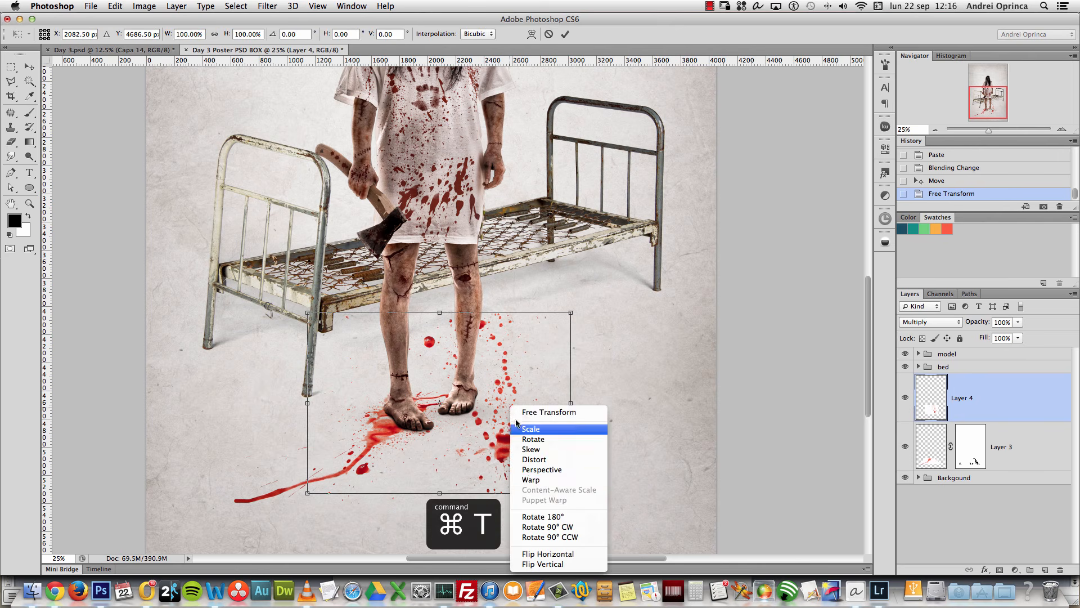
click(546, 475)
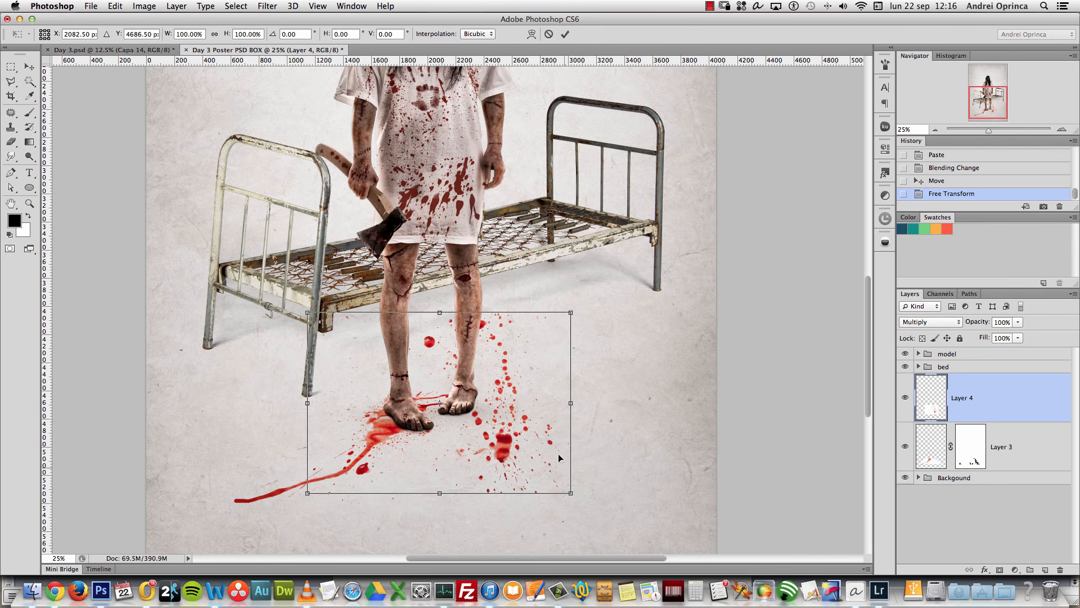
drag(574, 501, 612, 430)
key(super+z)
Step: Flatten the splatter onto the floor using Perspective and Distort
right_click(503, 403)
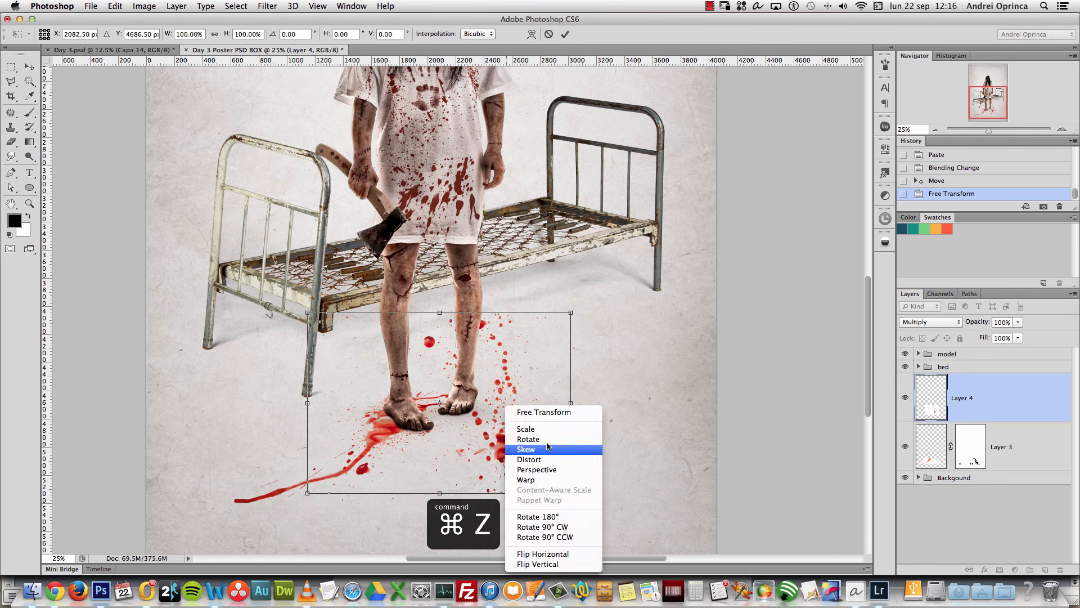
click(545, 472)
drag(573, 496, 741, 453)
drag(508, 419, 450, 429)
drag(513, 325, 497, 324)
drag(380, 325, 381, 374)
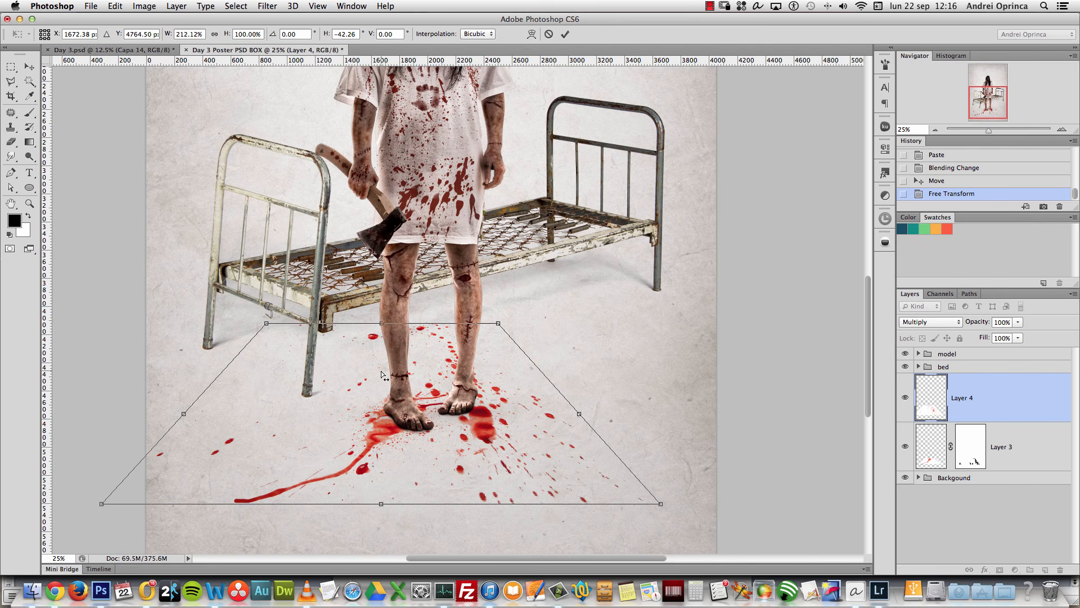
right_click(508, 405)
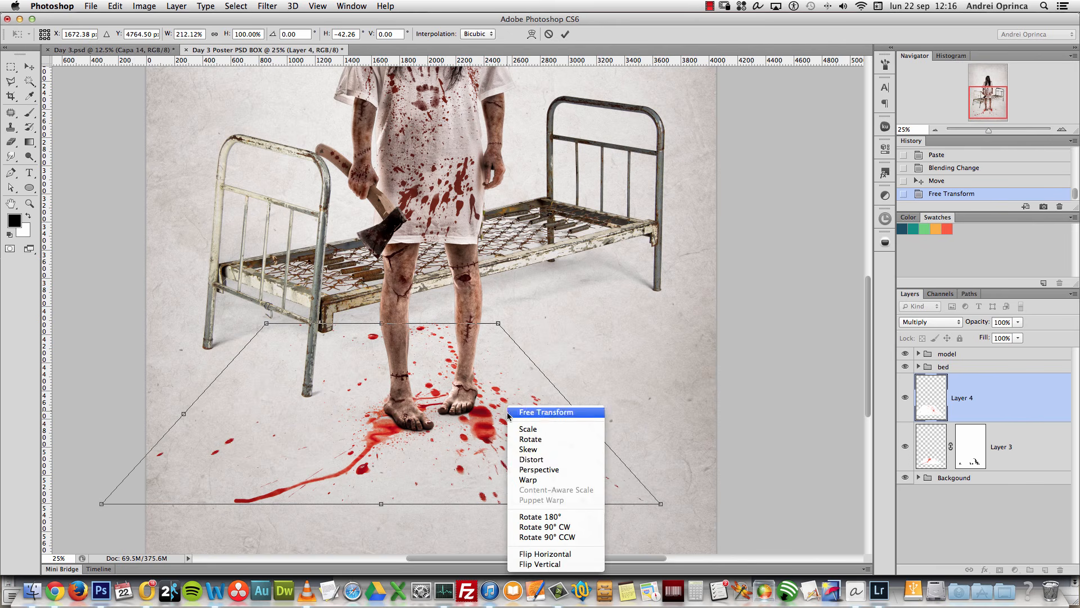
click(538, 460)
drag(382, 328, 382, 365)
drag(513, 444, 516, 424)
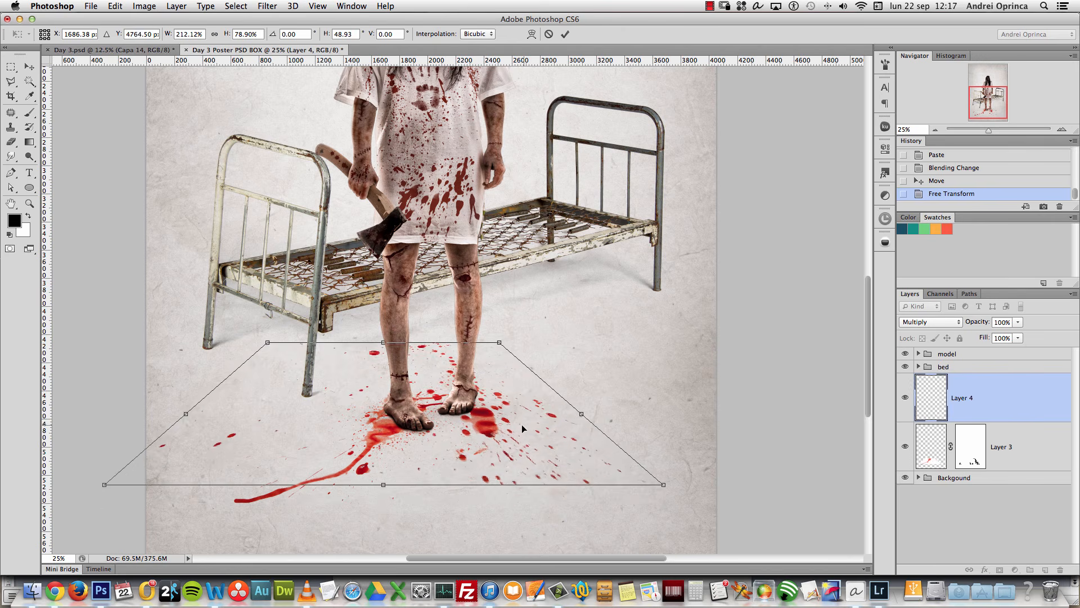
key(Return)
Step: Shrink the splatter to about half size under the feet and tilt it in perspective
key(super+t)
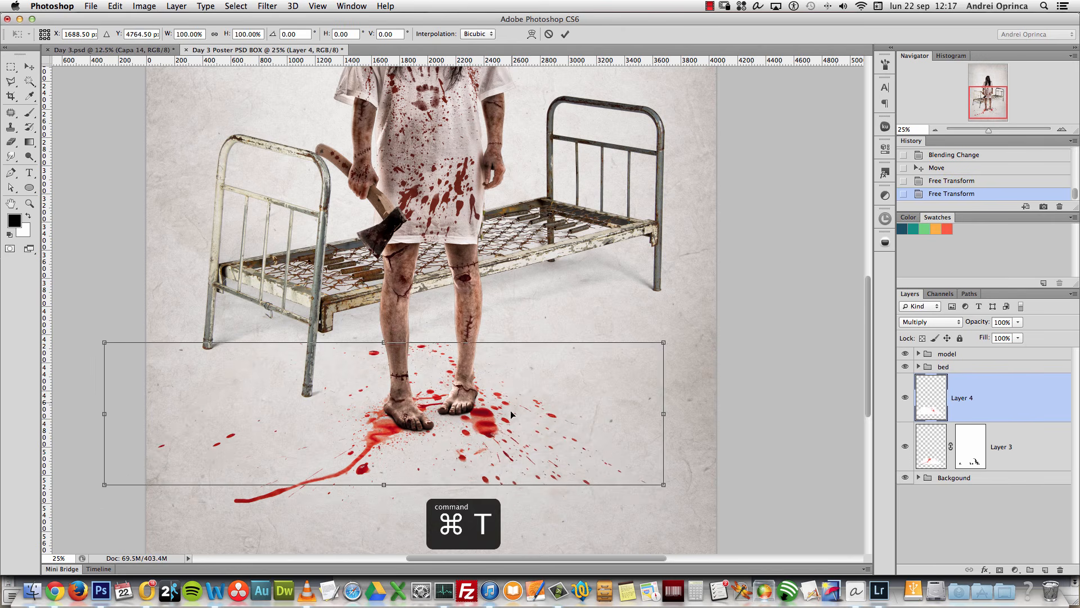
drag(663, 342, 537, 375)
drag(508, 413, 545, 412)
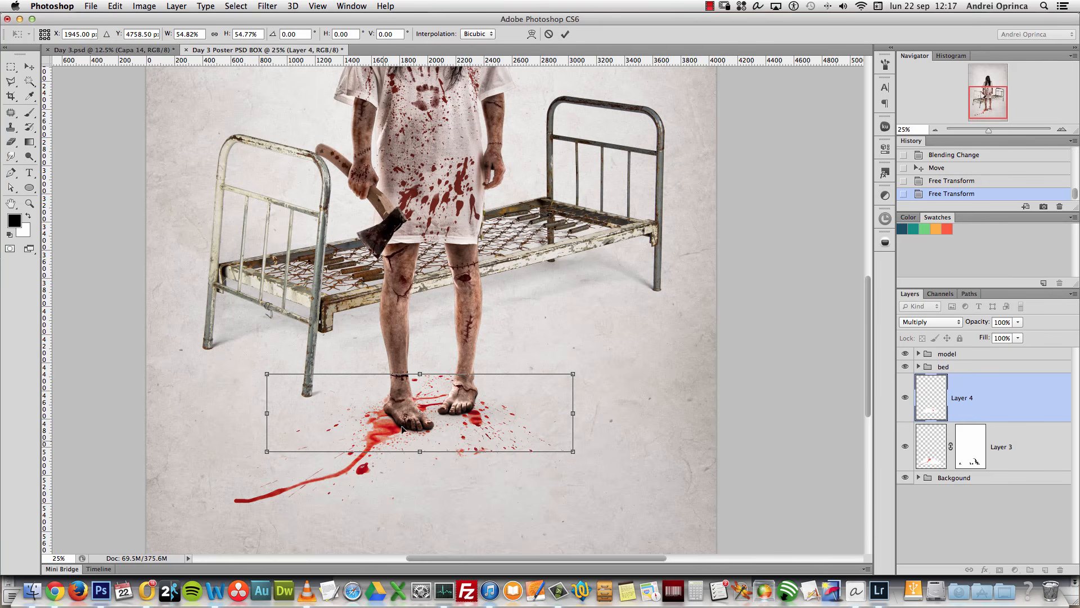
right_click(503, 409)
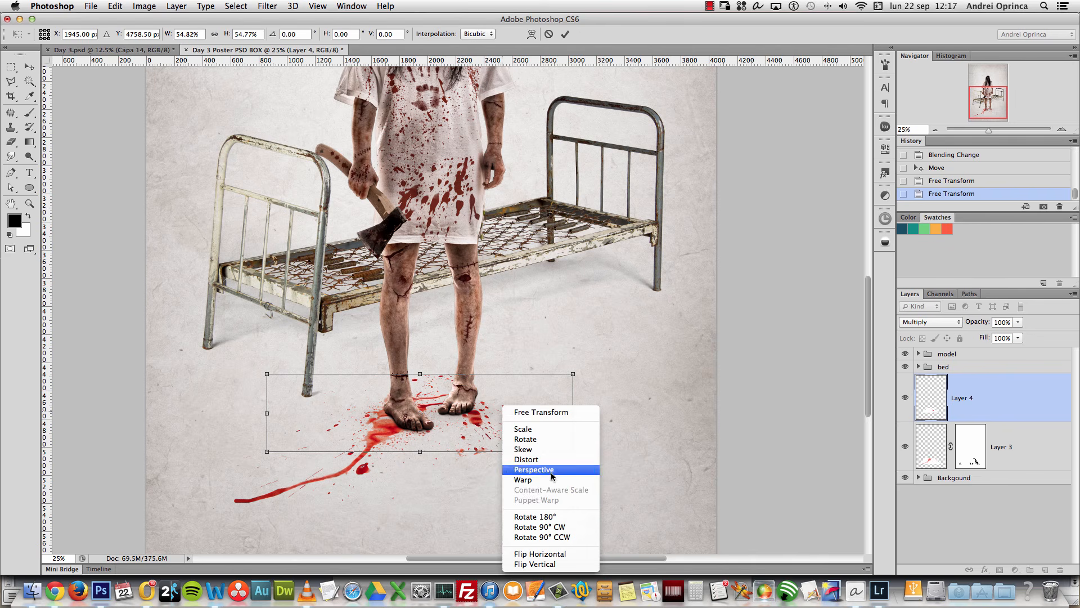
click(550, 470)
drag(574, 374, 574, 367)
drag(521, 414, 535, 415)
key(Return)
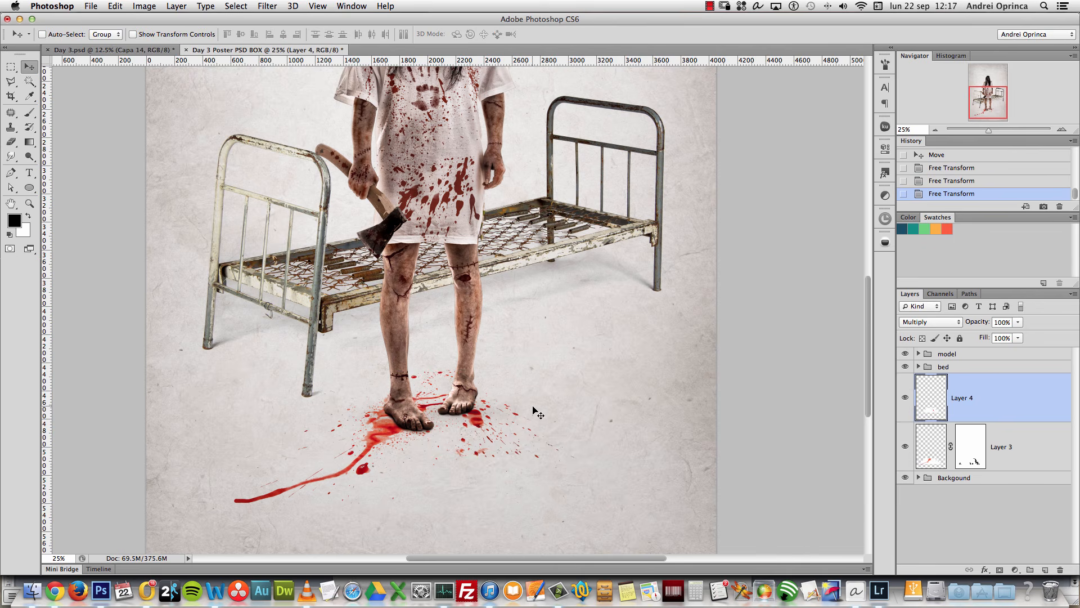
Step: Add a mask to Layer 4 and paint out stray blood drops with a 100 px black brush
click(999, 569)
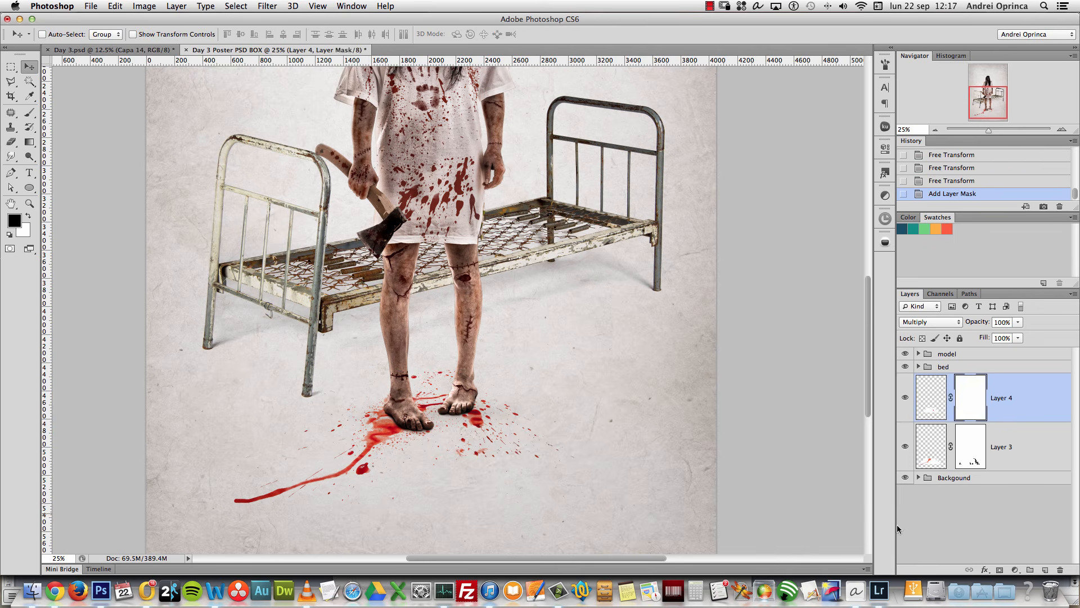
key(super+space)
click(449, 386)
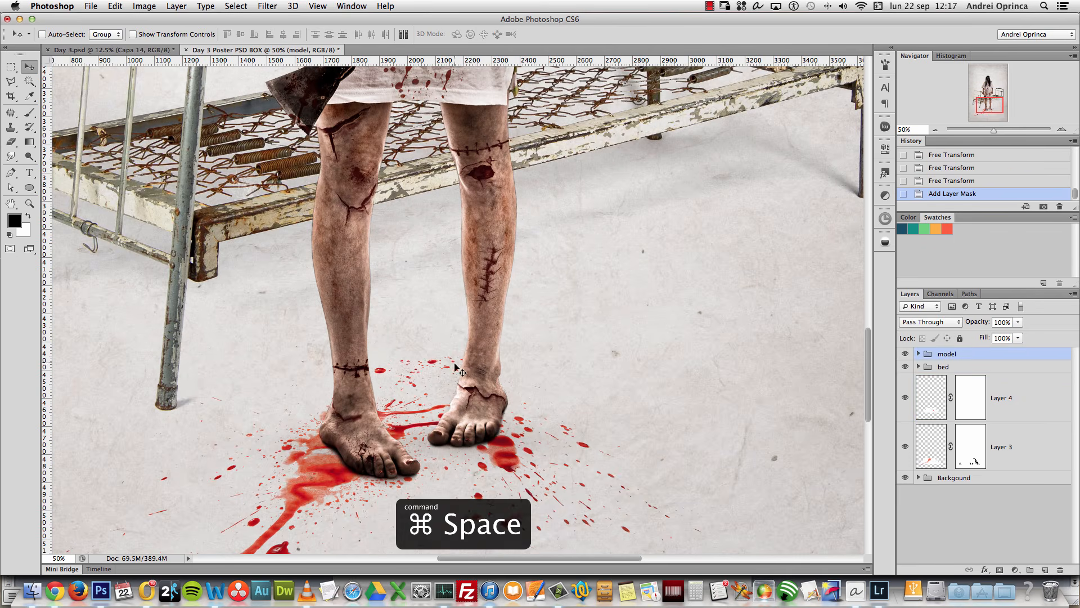
key(b)
click(969, 394)
key(bracketright)
key(bracketright)
click(447, 345)
click(379, 369)
drag(577, 422, 632, 230)
click(538, 403)
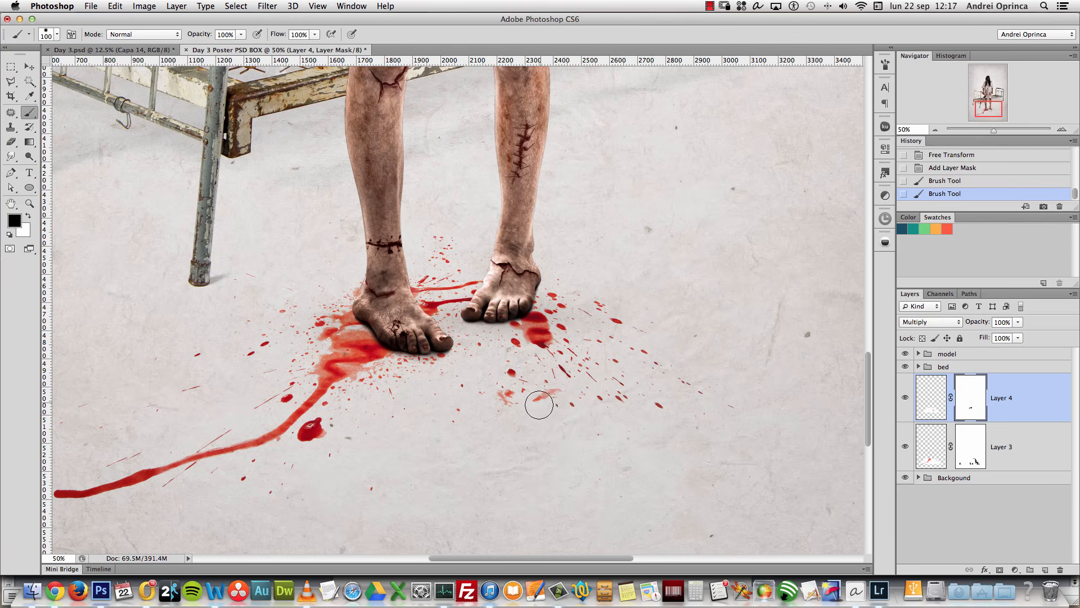
click(514, 387)
drag(726, 416, 691, 432)
Step: Nudge the floor splatter slightly and zoom out to check it against the bed and legs
key(v)
drag(577, 342, 607, 349)
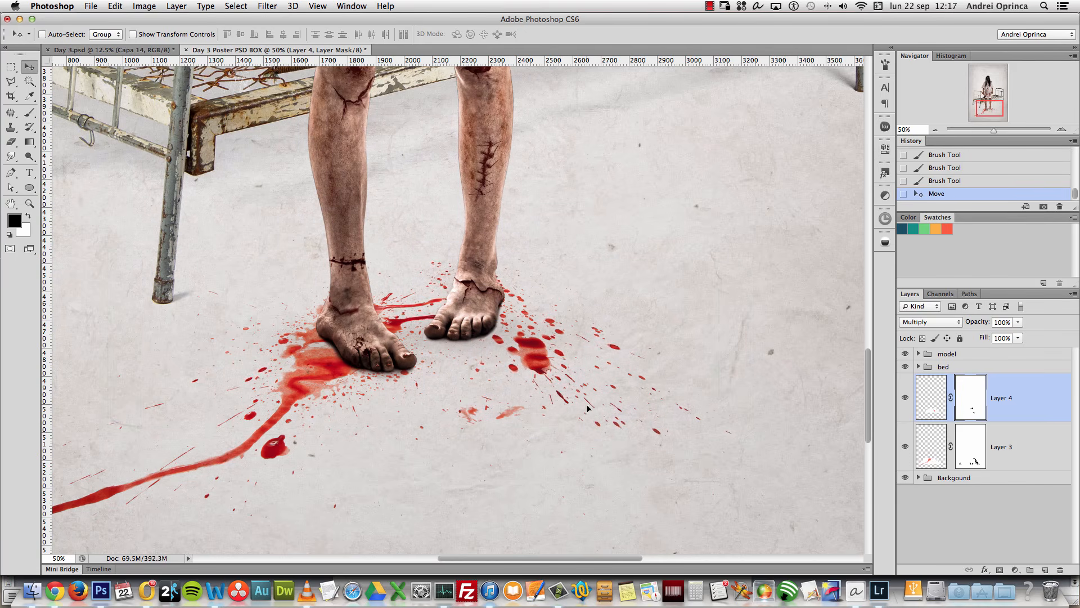
scroll(579, 382, left, 4)
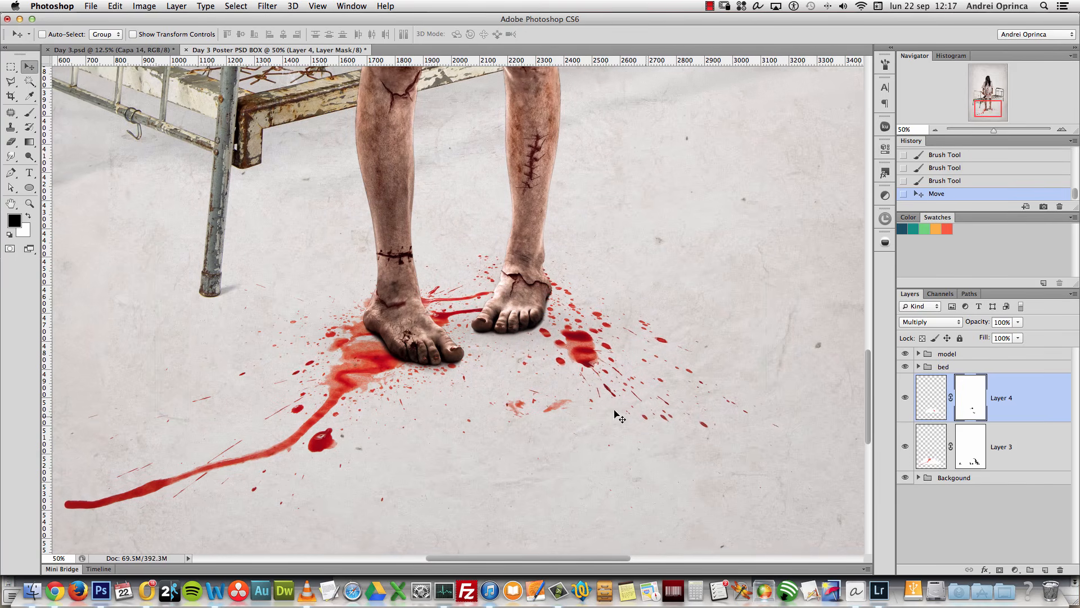
key(alt+space)
click(541, 369)
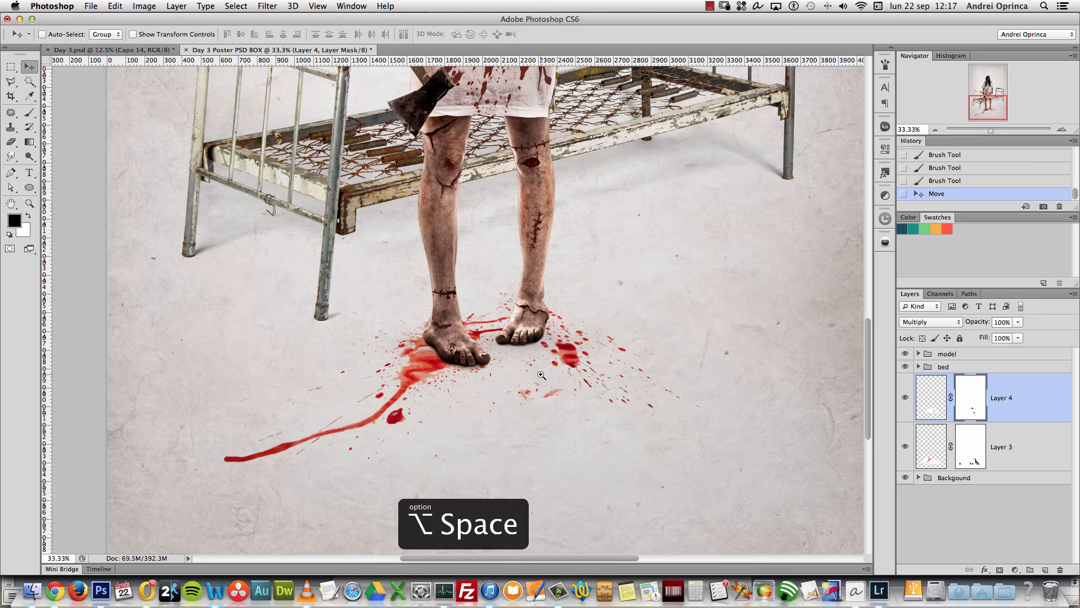
click(541, 374)
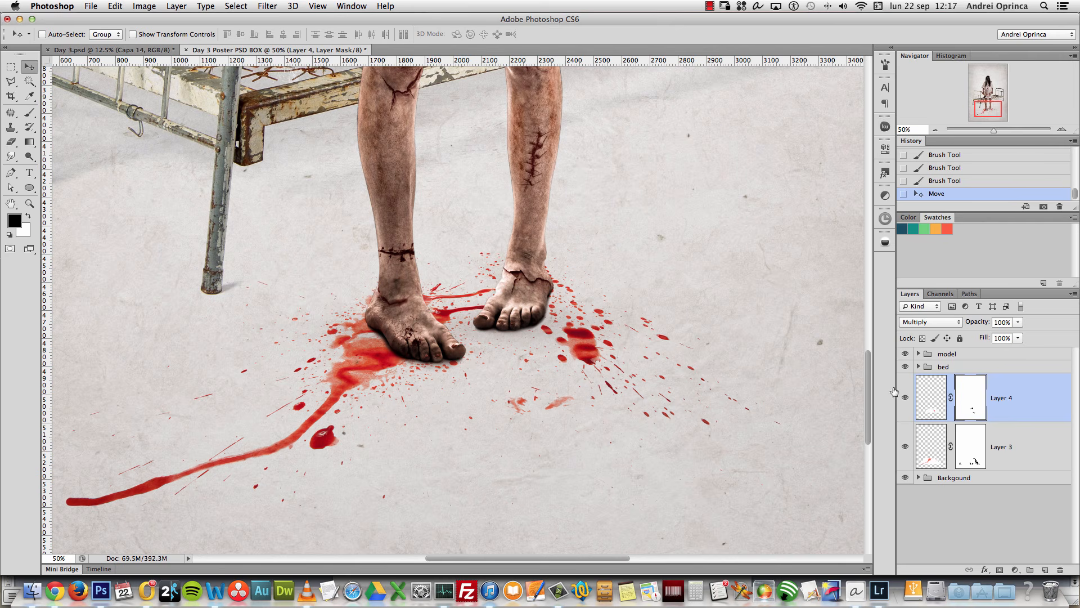
click(1015, 570)
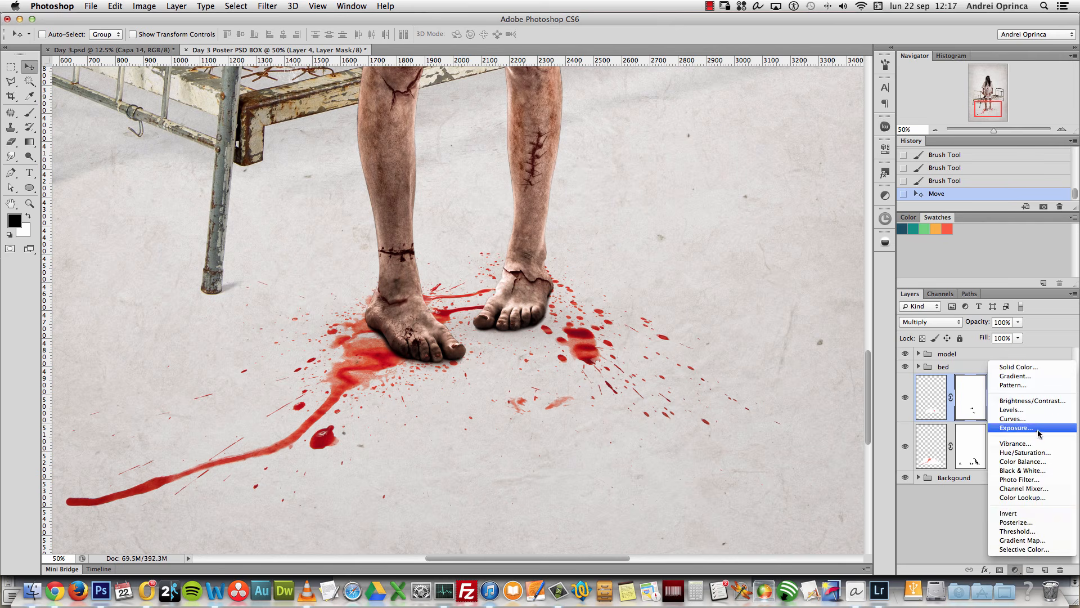
click(1026, 452)
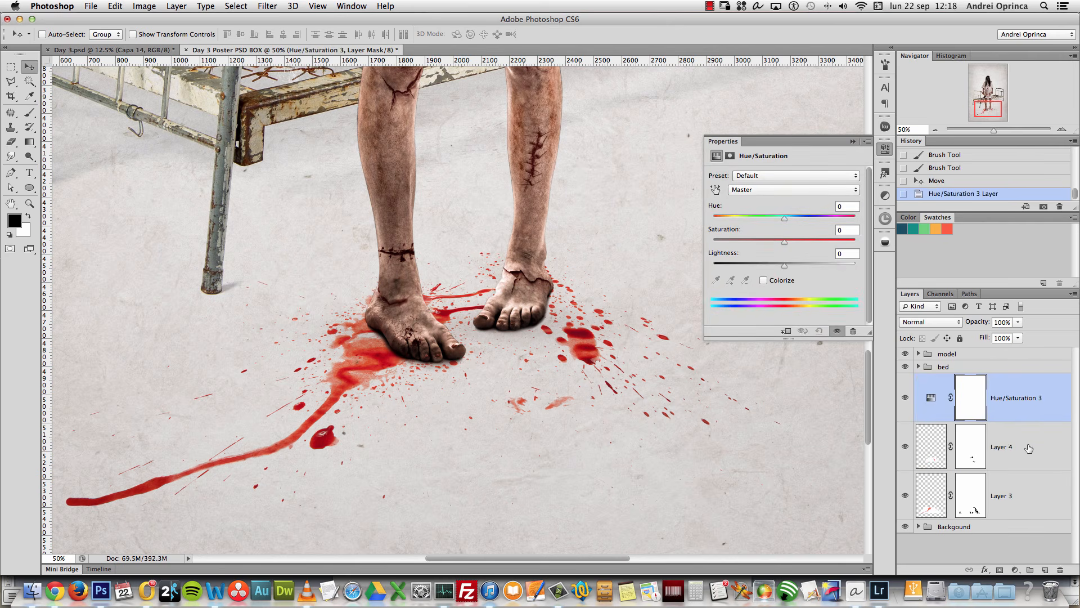
alt+click(1034, 422)
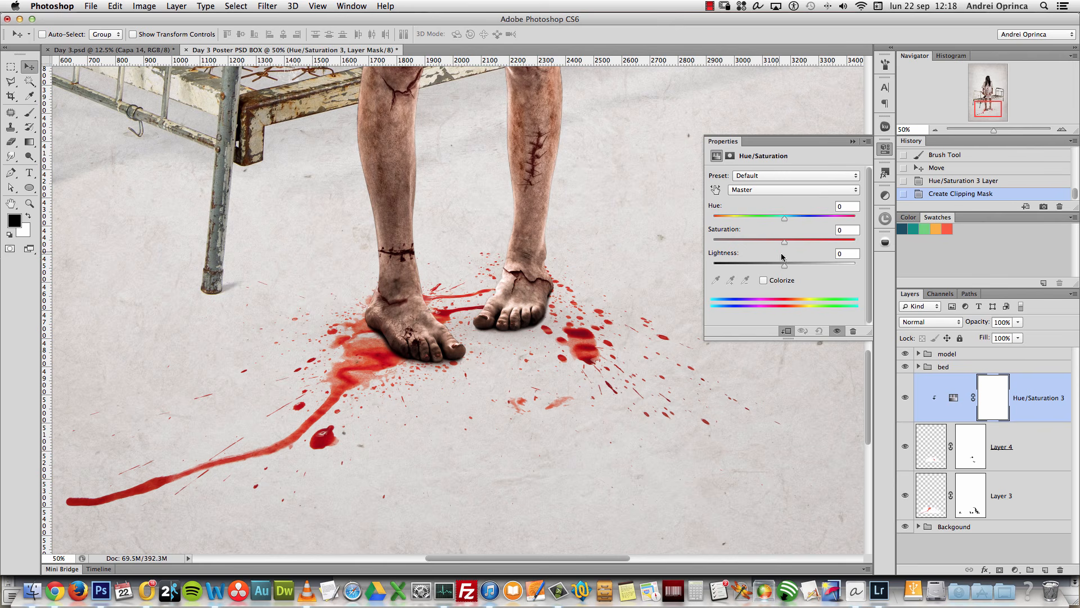
drag(783, 261, 776, 271)
double_click(847, 252)
text(0)
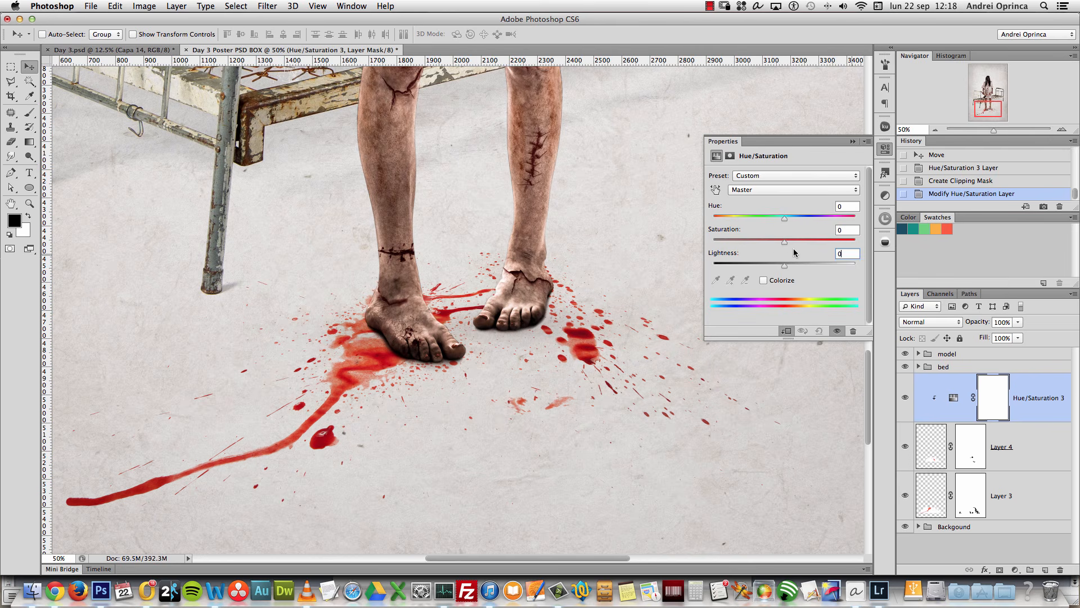
mouse_move(784, 249)
mouse_down()
mouse_move(753, 251)
mouse_move(791, 244)
mouse_move(752, 246)
mouse_move(773, 243)
mouse_up()
drag(1043, 403, 1061, 569)
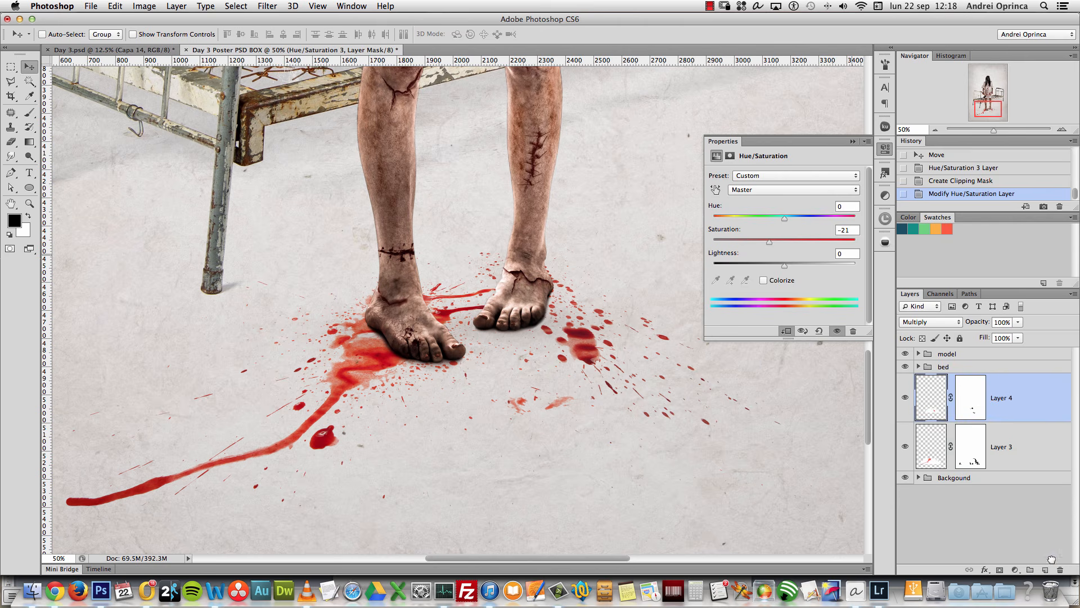
Step: Group Layers 3 and 4 and clip a Hue/Saturation adjustment with Saturation -18 to the group
shift+click(1015, 447)
key(super+g)
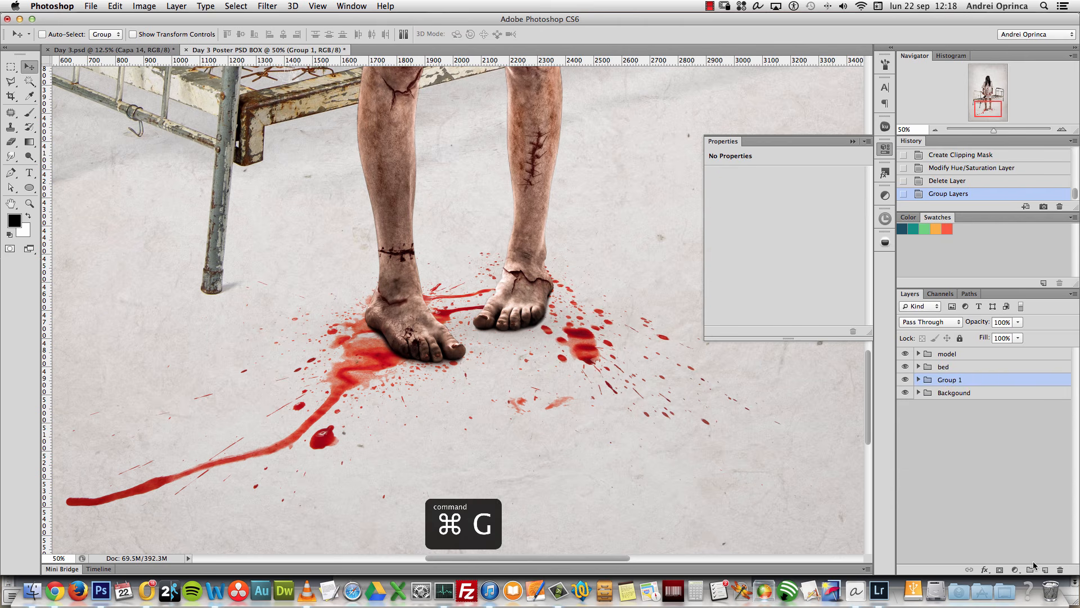
click(1015, 569)
click(1034, 453)
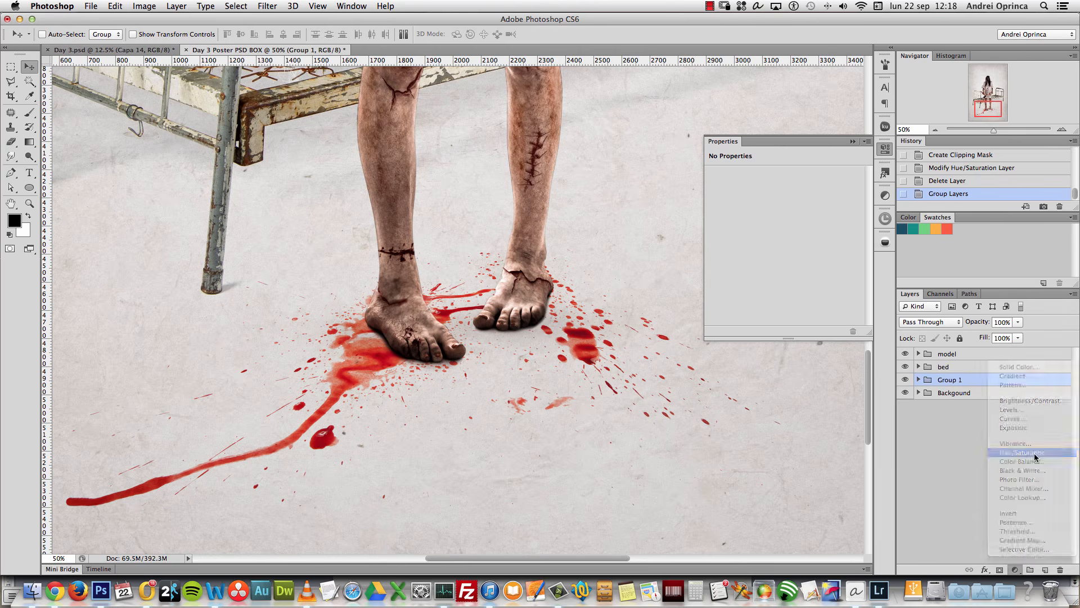
alt+click(1018, 422)
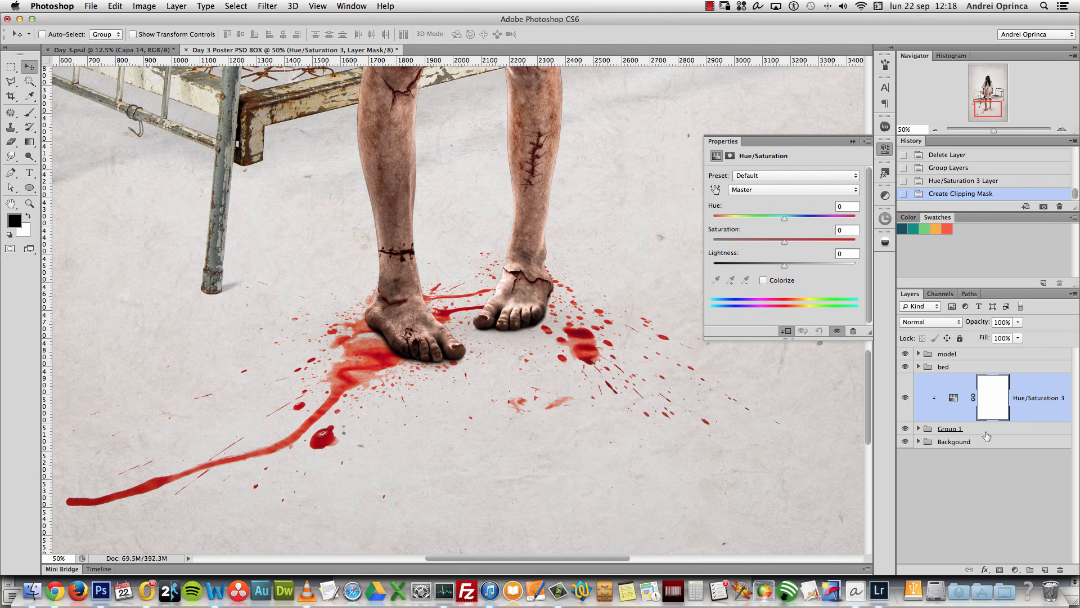
click(919, 429)
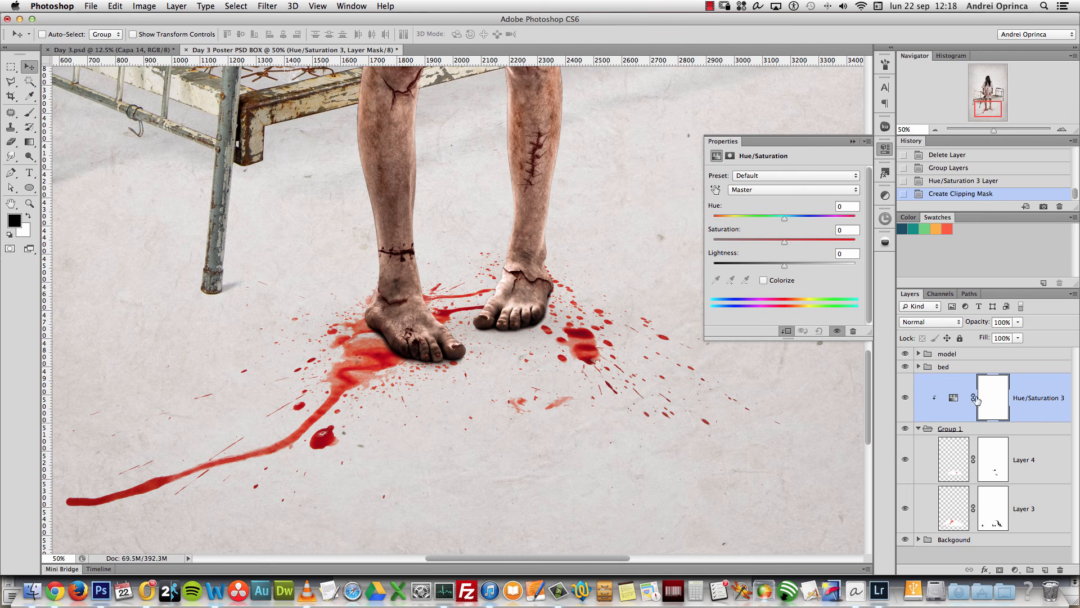
click(919, 429)
click(953, 398)
mouse_move(784, 241)
mouse_down()
mouse_move(759, 243)
mouse_move(772, 246)
mouse_up()
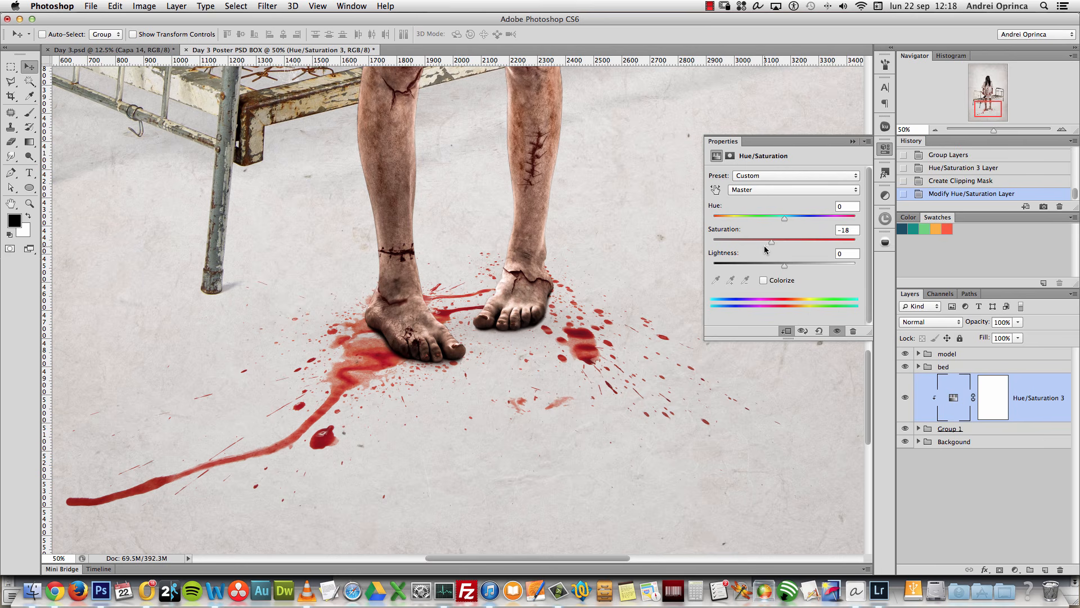
click(853, 141)
Step: Rename the group to 'Ground blood'
double_click(951, 428)
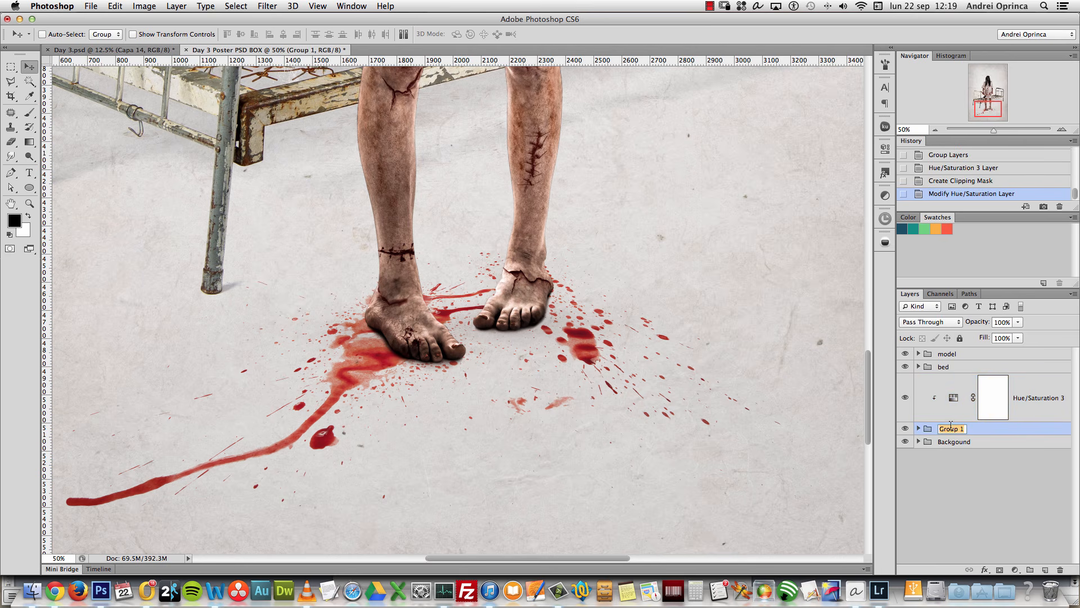
text(C)
text(round blood)
key(Return)
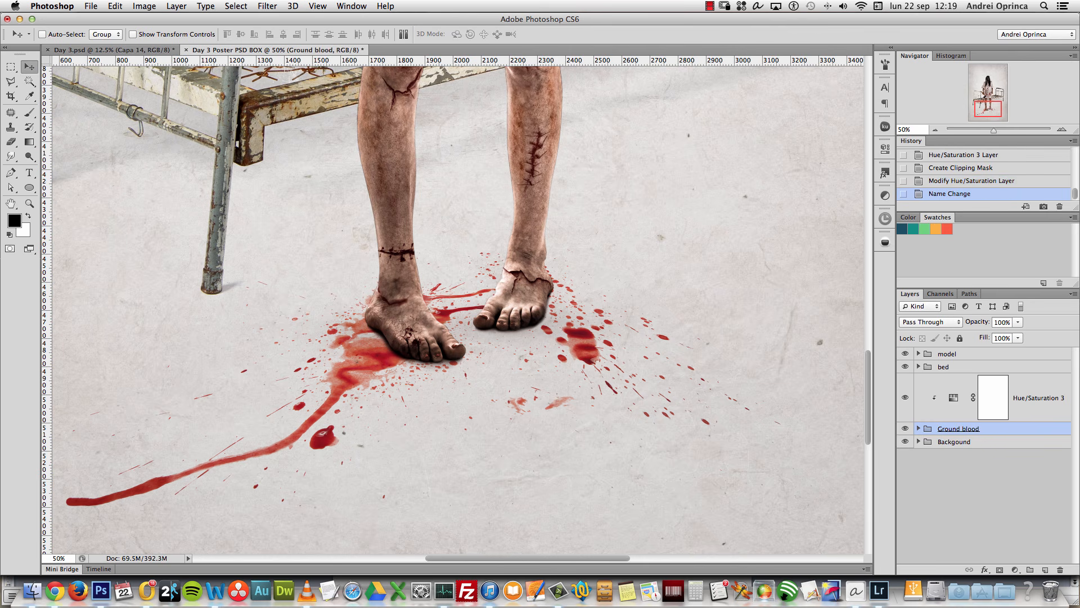
alt+click(641, 336)
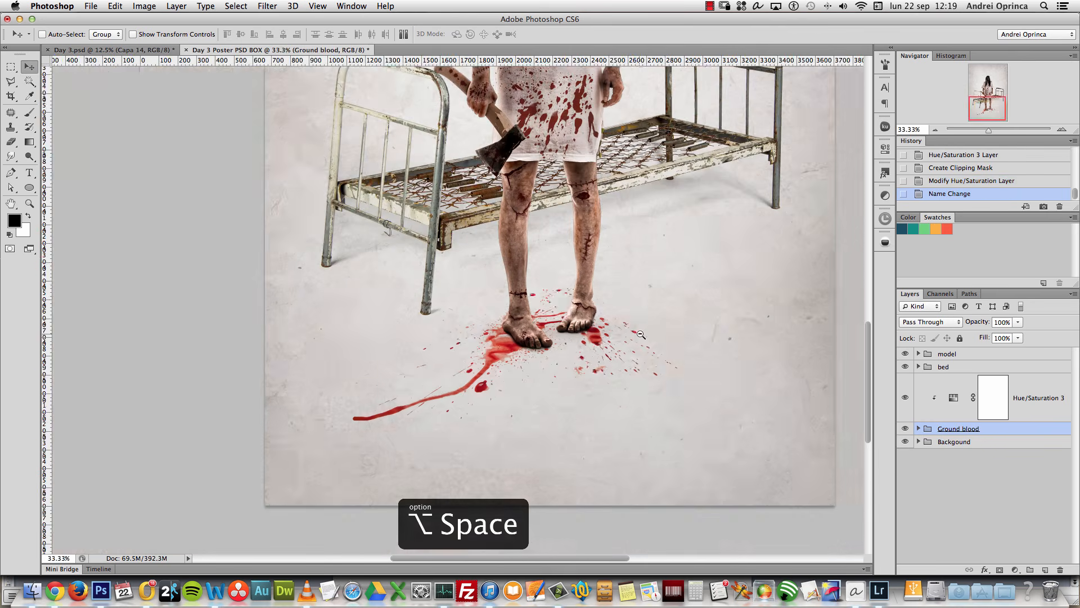
Step: Scale up the Layer 4 blood splatter inside the Ground blood group
alt+click(640, 336)
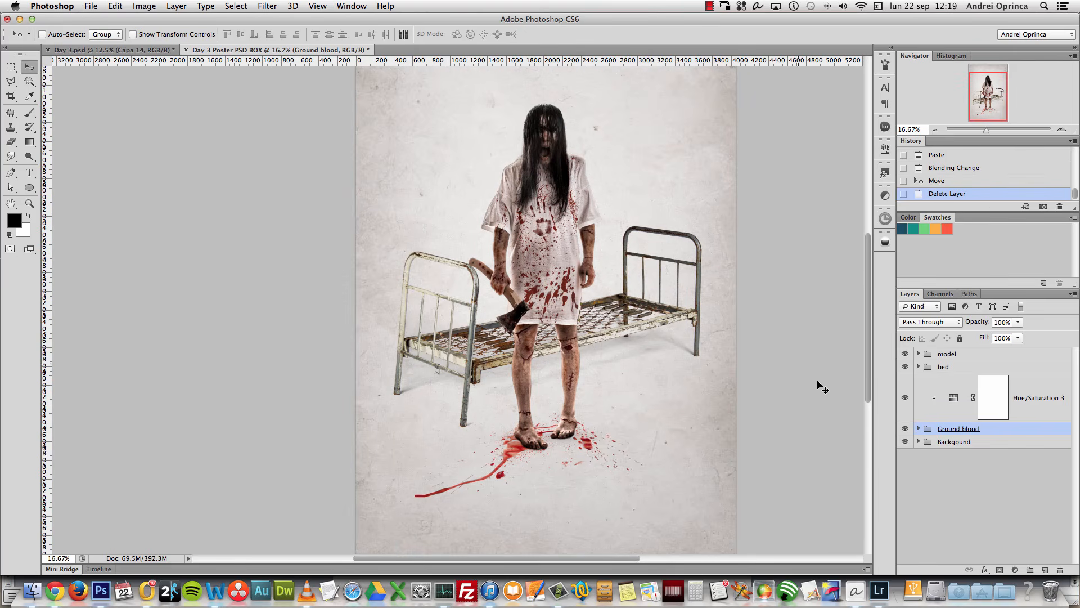
click(918, 428)
click(1022, 465)
key(super+t)
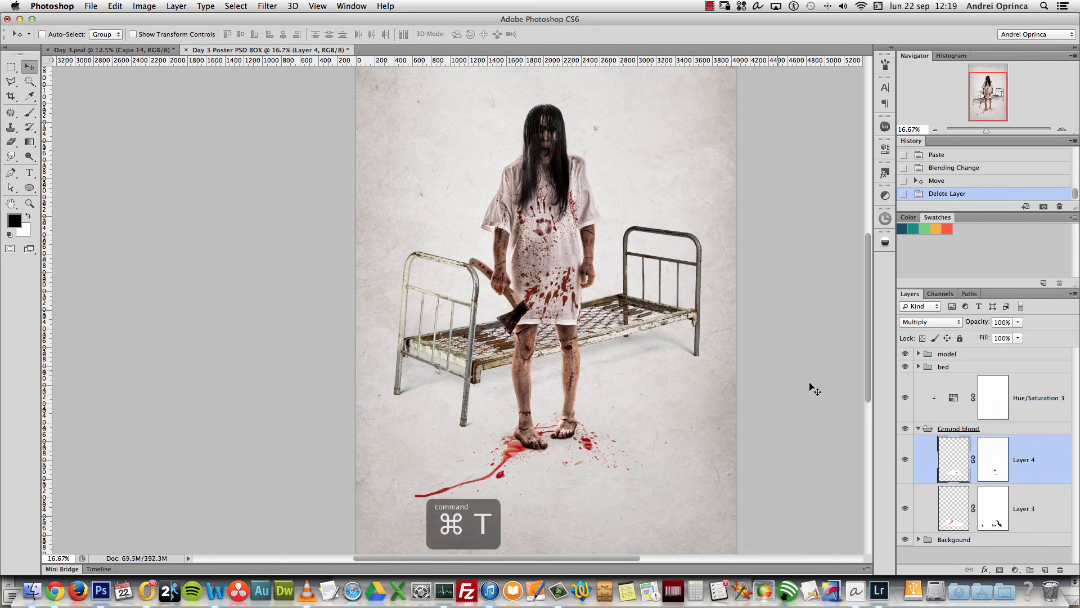
mouse_move(661, 411)
mouse_down()
mouse_move(690, 405)
mouse_move(656, 431)
mouse_up()
key(Return)
Step: Enlarge the Layer 3 blood to about 119% and reposition it around the feet
click(1022, 508)
key(super+t)
drag(675, 422, 700, 415)
drag(617, 464, 605, 480)
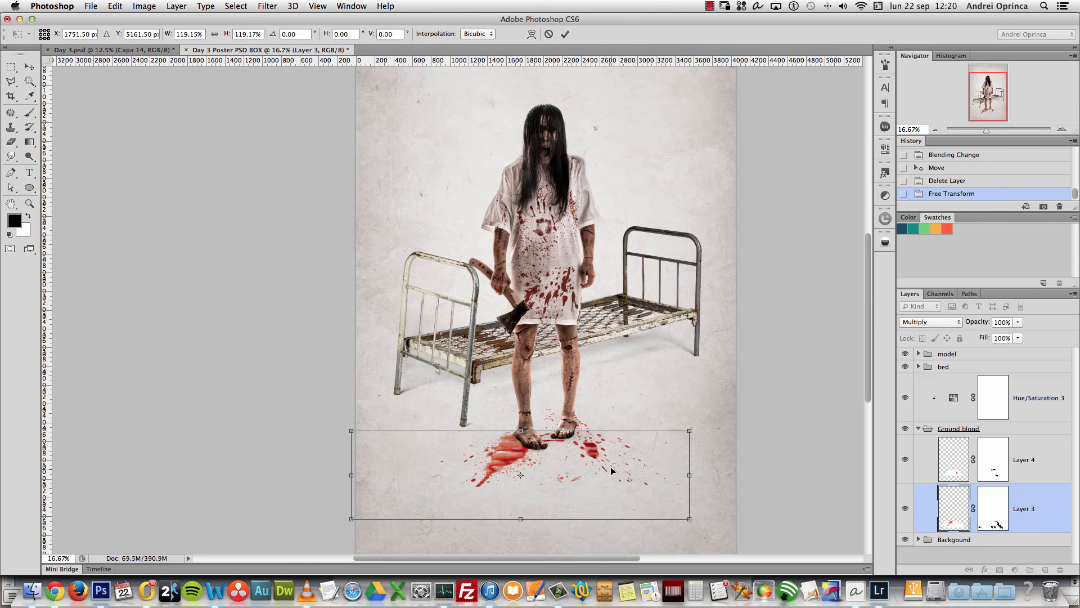
key(Return)
drag(557, 432, 567, 424)
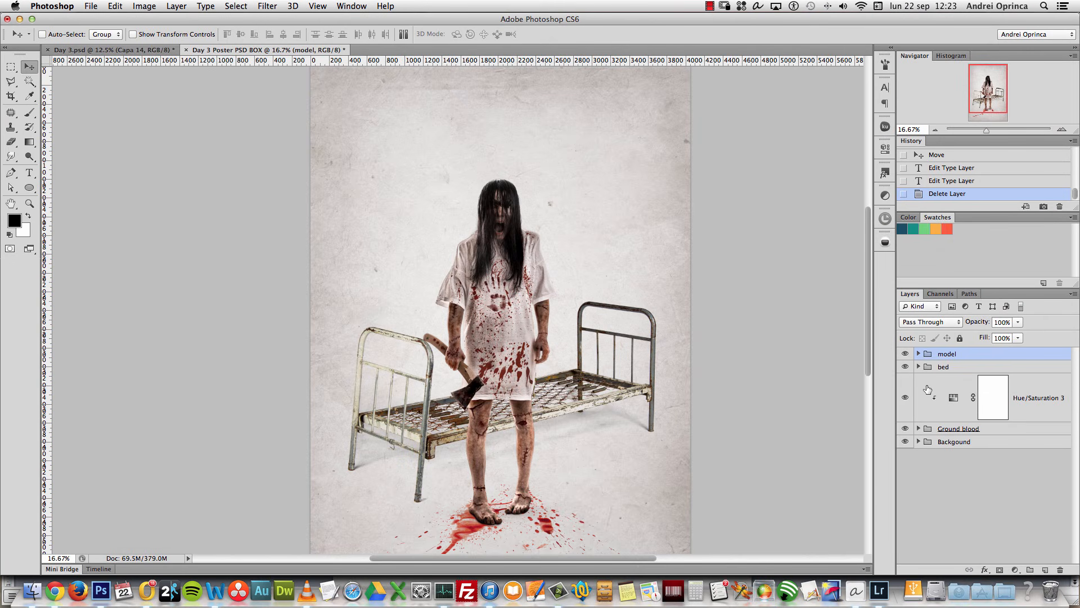
Step: Add an empty Layer 5 above the model group and pick the Horizontal Type tool
click(1045, 570)
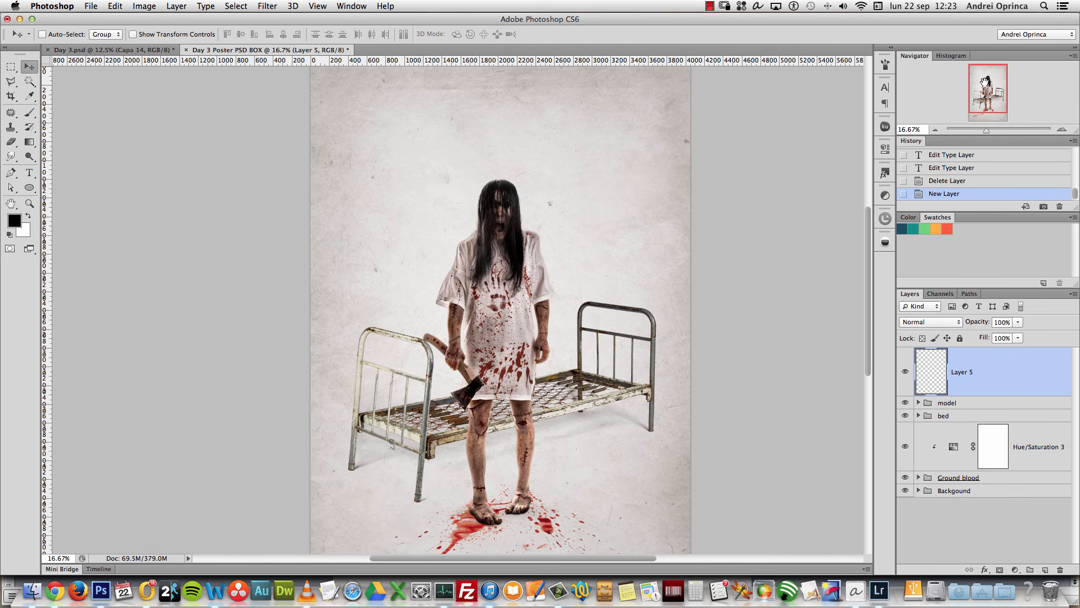
mouse_move(980, 94)
mouse_down()
mouse_move(965, 97)
mouse_move(990, 94)
mouse_move(982, 100)
mouse_up()
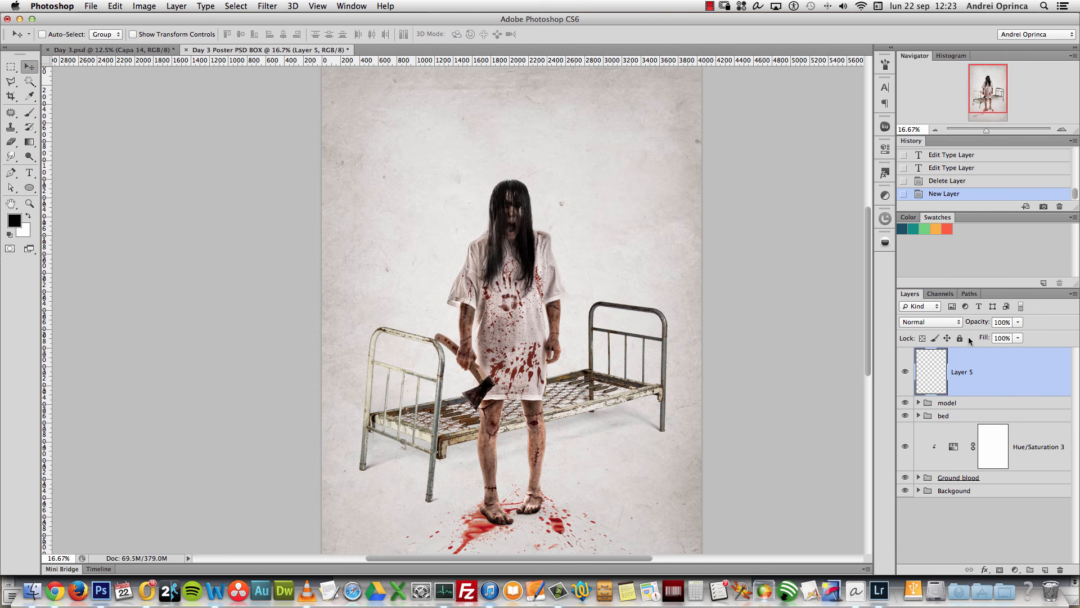
click(29, 173)
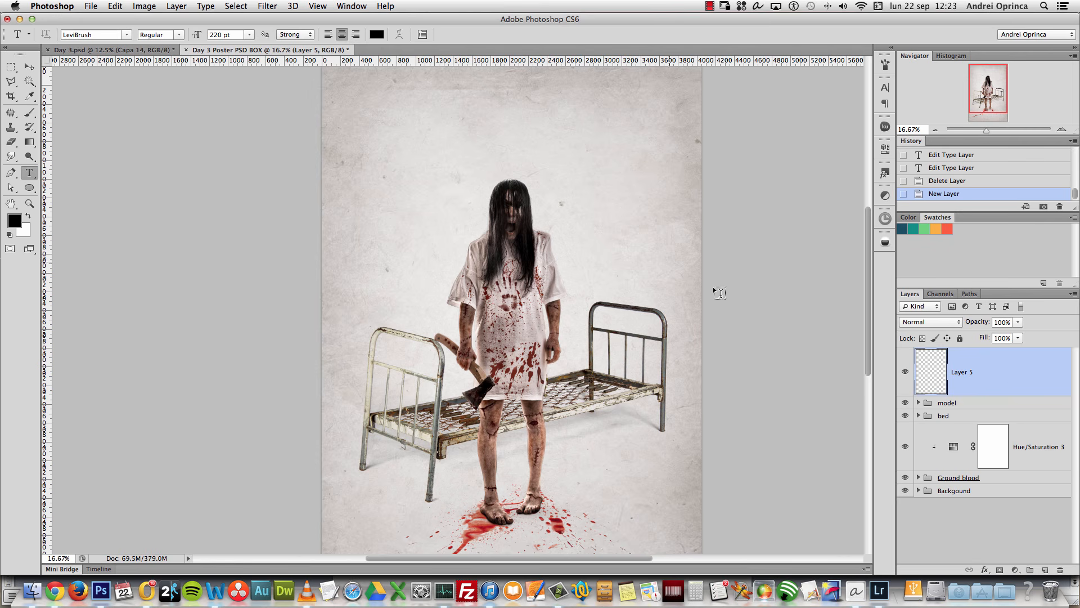
Step: Type 'day' near the poster top in the Nosifer font and centre it above the model
click(409, 168)
text(d)
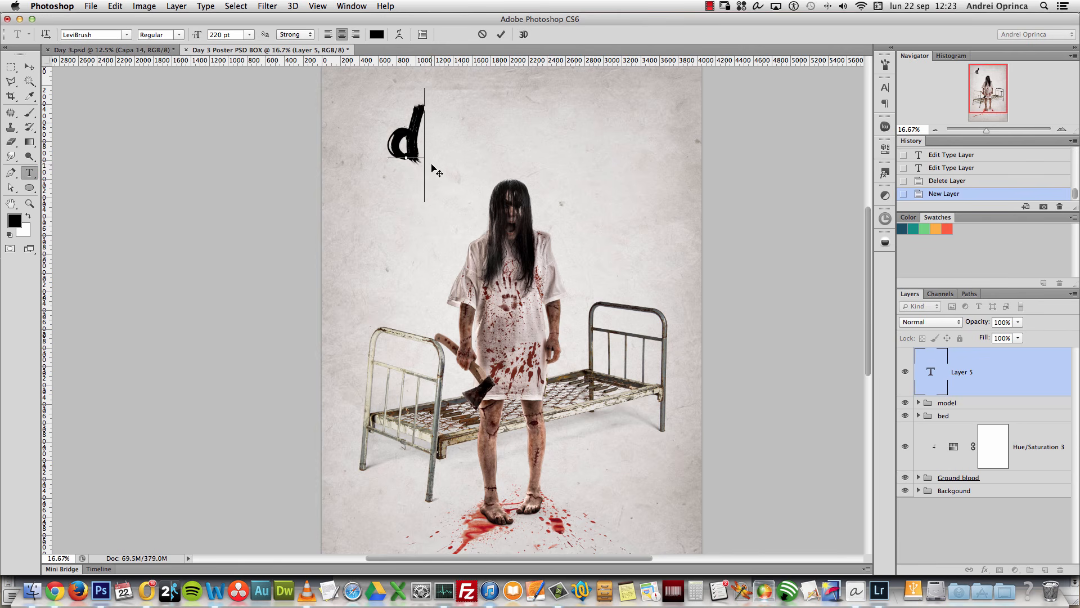
text(ay)
click(1010, 366)
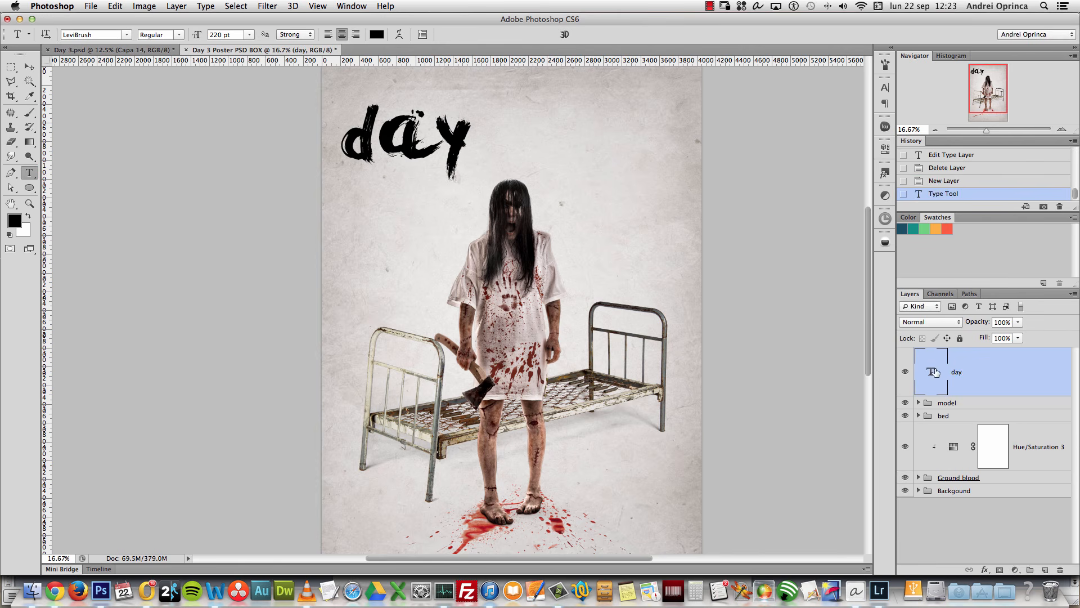
double_click(936, 369)
click(127, 35)
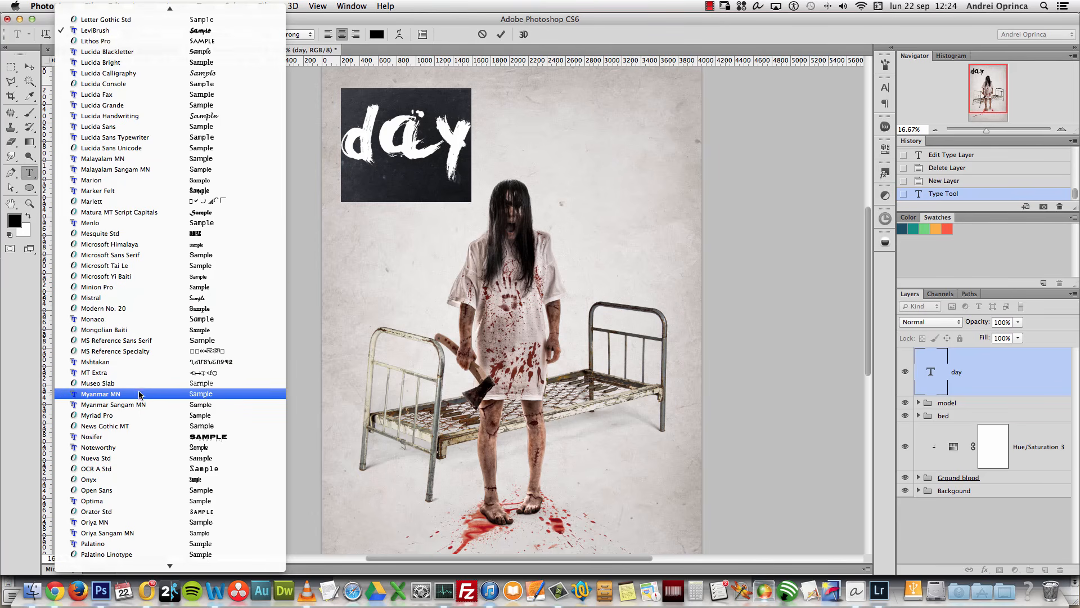
click(145, 437)
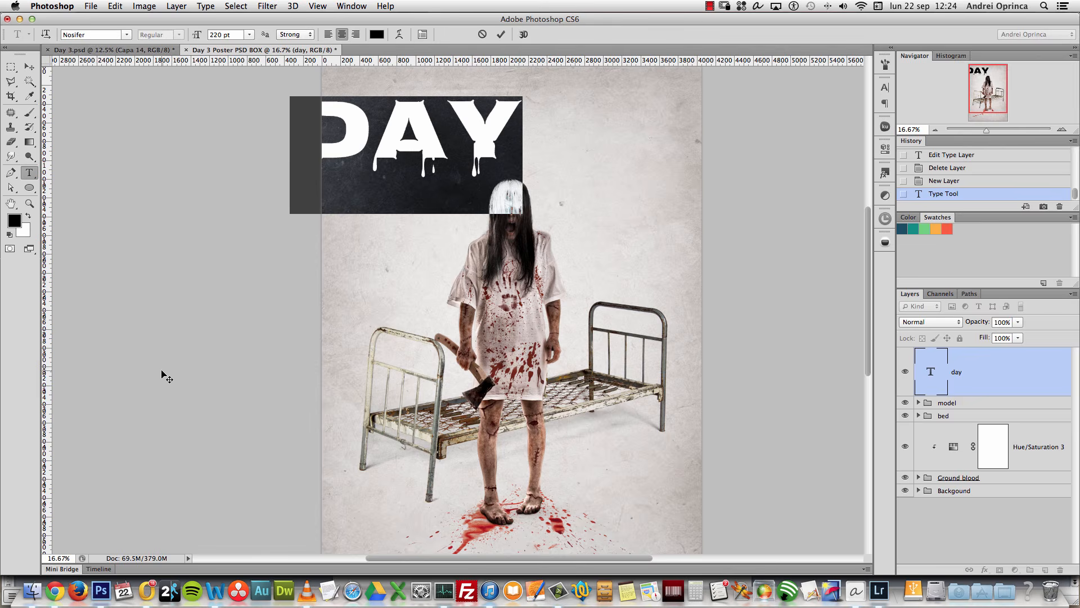
click(29, 67)
drag(491, 103, 555, 115)
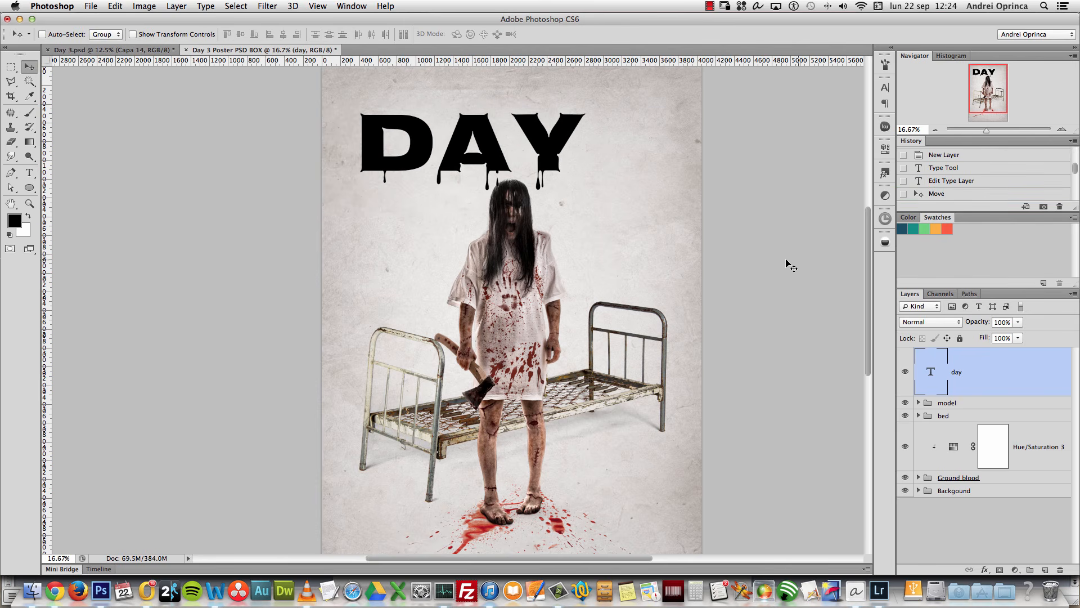
Step: Reduce the DAY title to 177 pt and shift it slightly
double_click(931, 374)
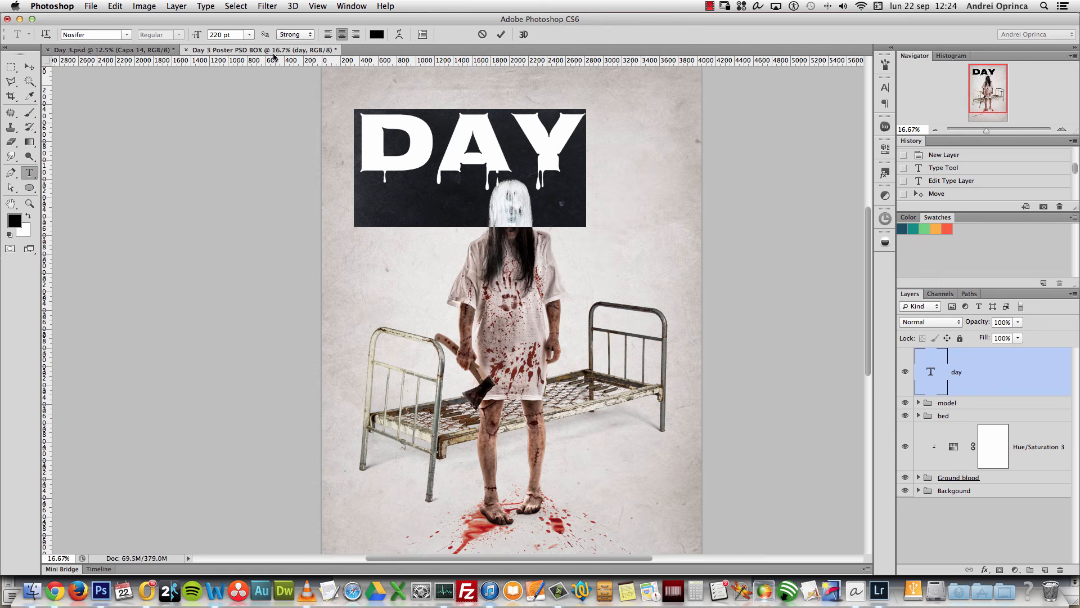
click(235, 34)
text(1)
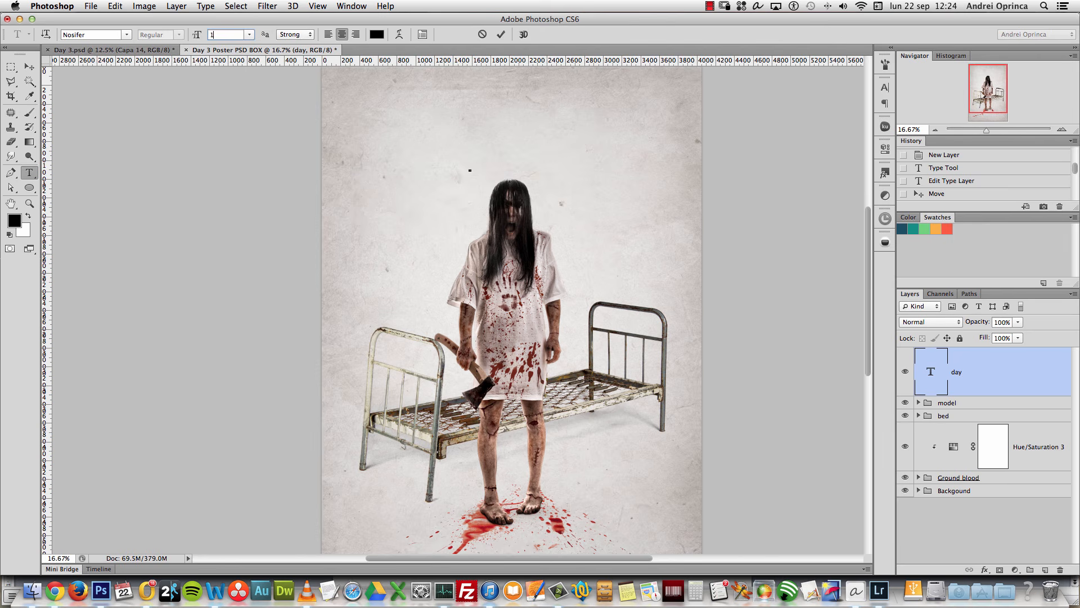
text(70)
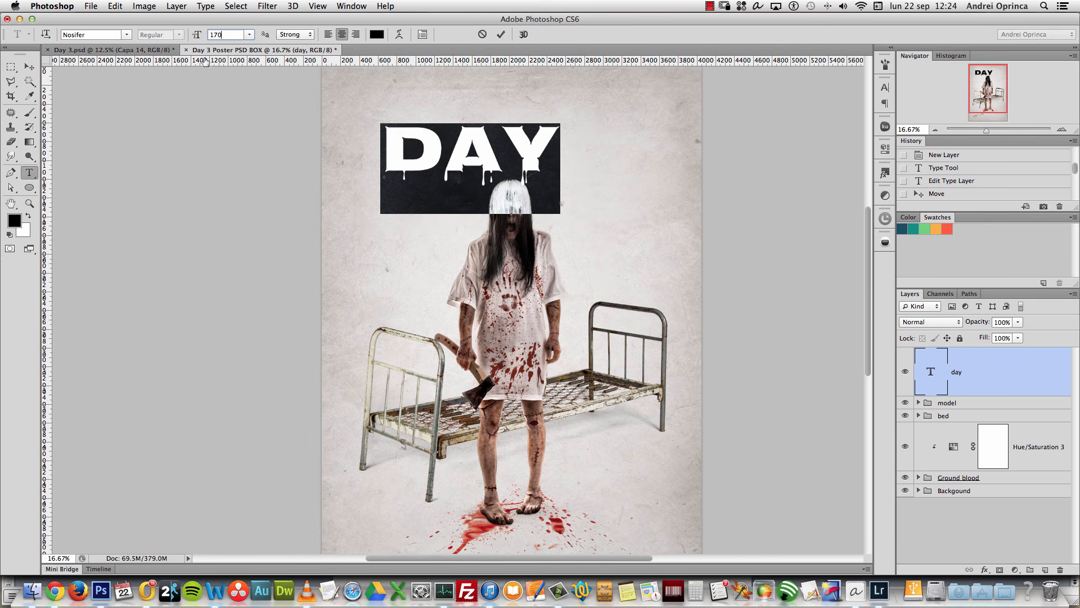
key(BackSpace)
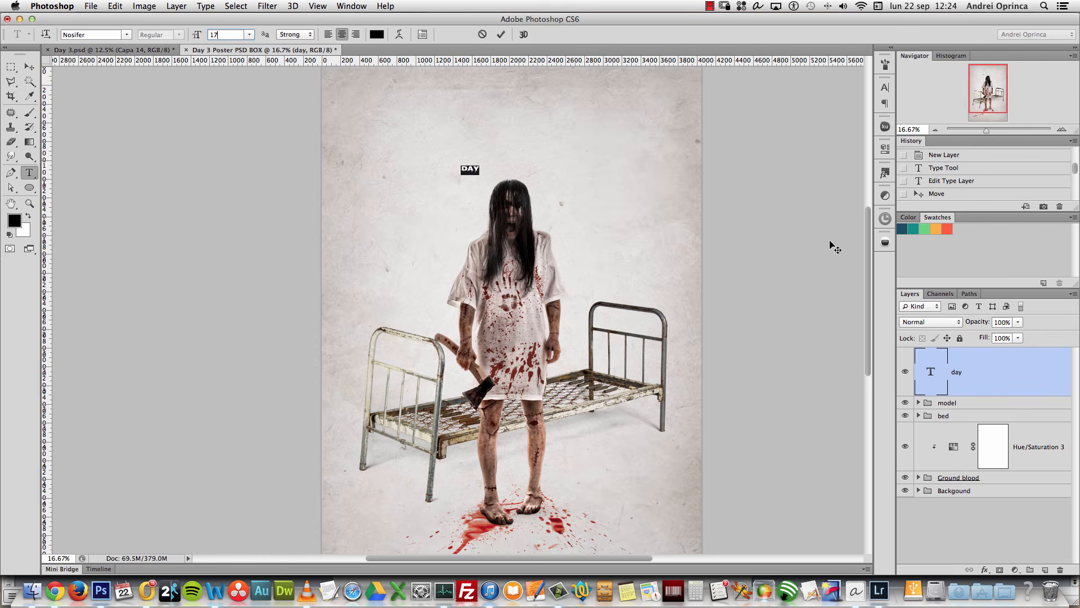
text(7)
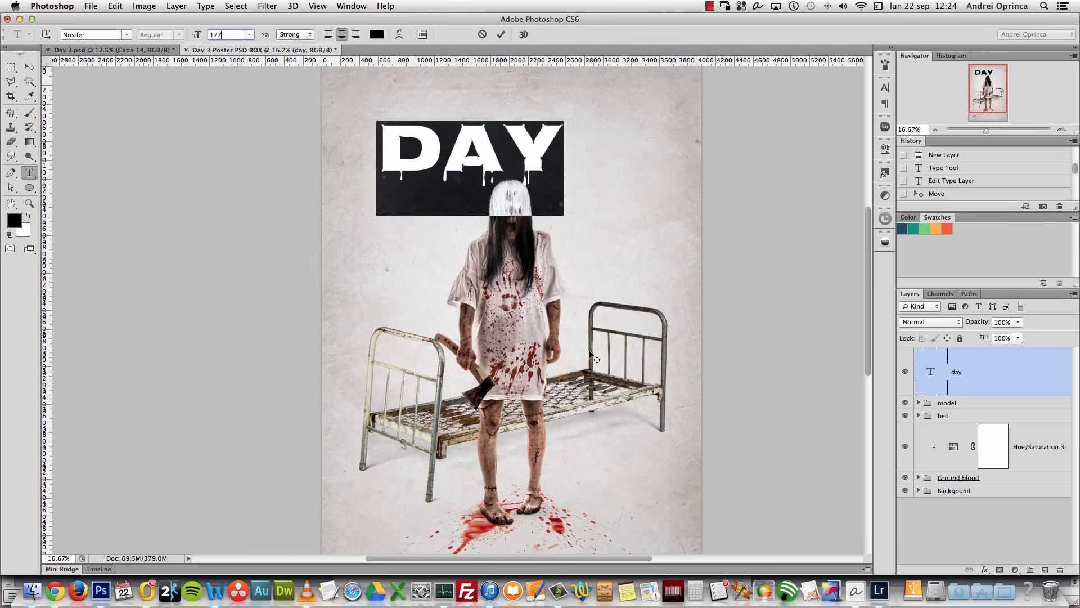
click(29, 67)
drag(535, 172, 536, 169)
Step: Add a new layer and start a text point below the end of DAY
click(1045, 570)
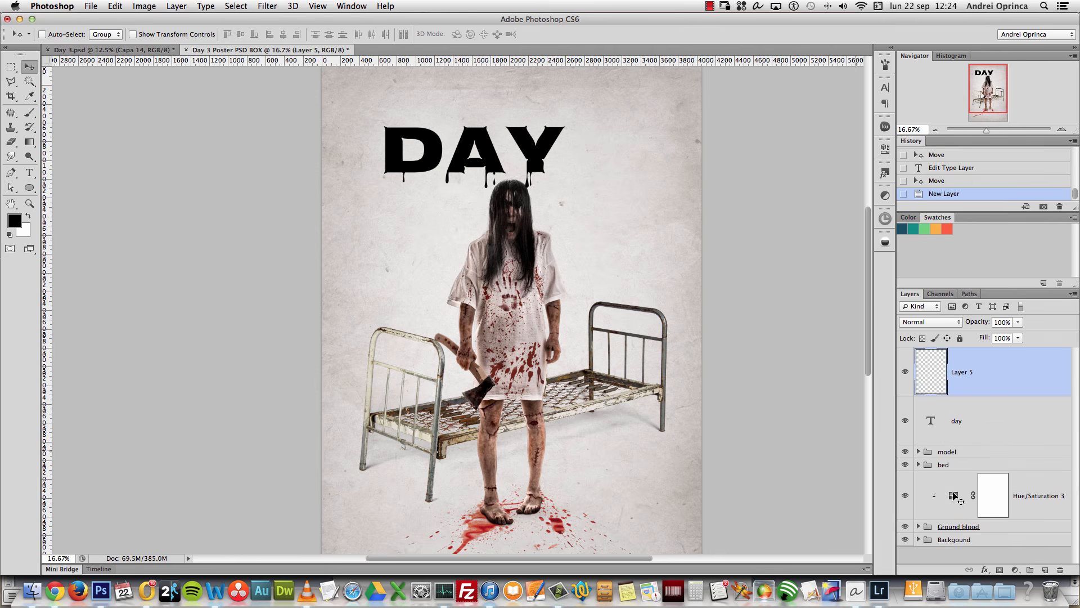
click(30, 172)
click(605, 216)
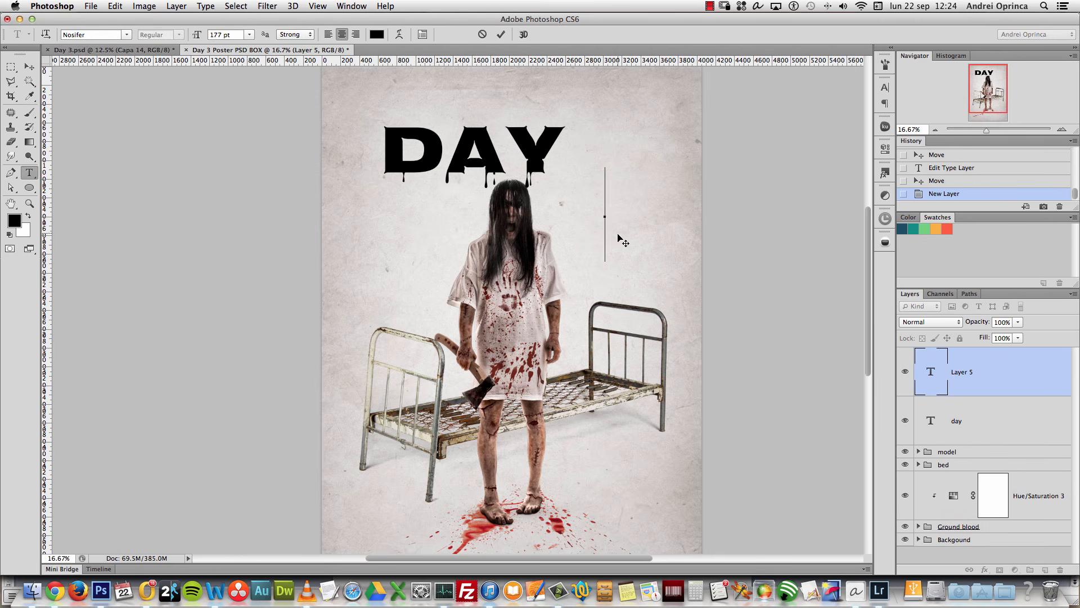
Step: Type '3' and set it in the LeviBrush font
text(3)
click(996, 381)
double_click(936, 375)
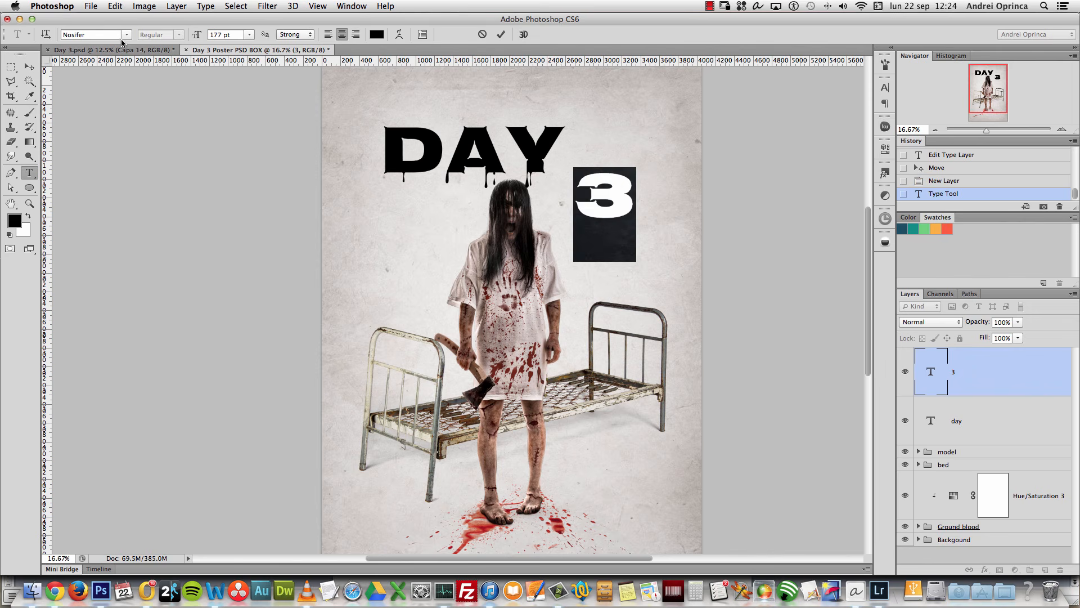
click(126, 35)
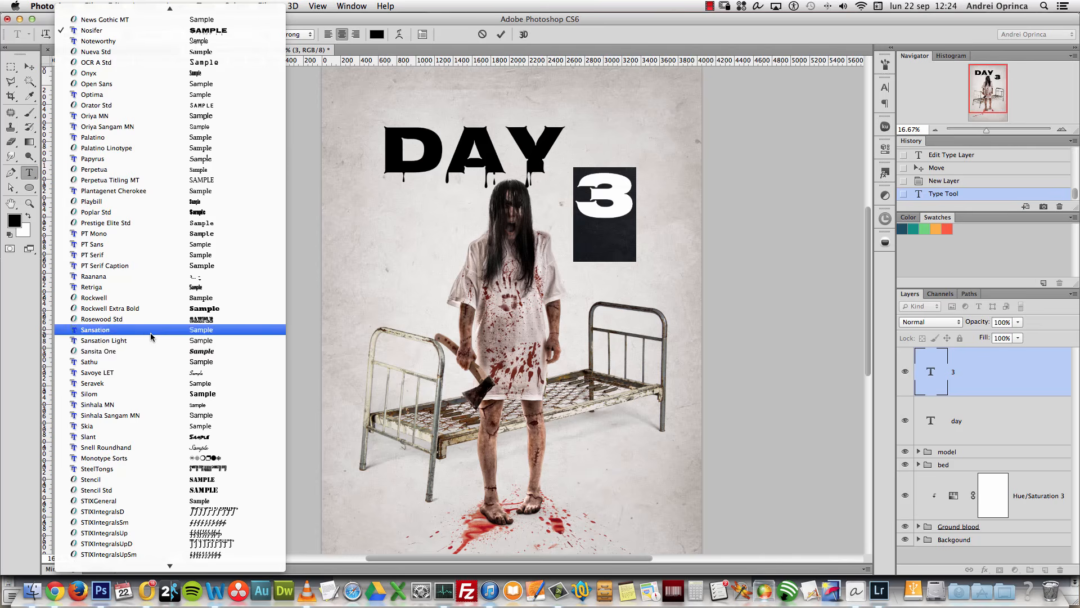
scroll(130, 51, up, 10)
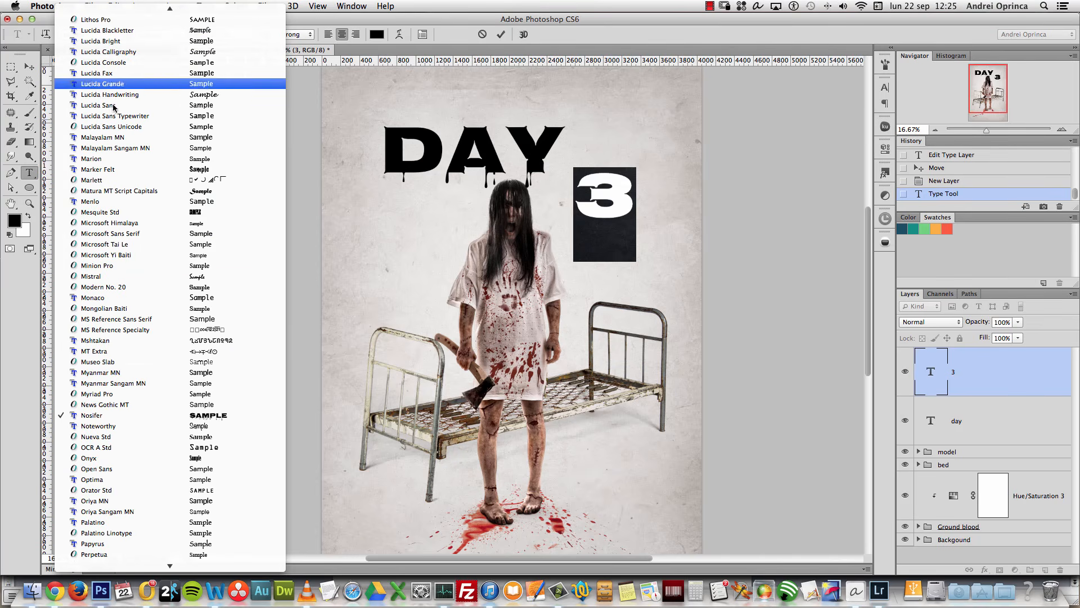
mouse_move(140, 9)
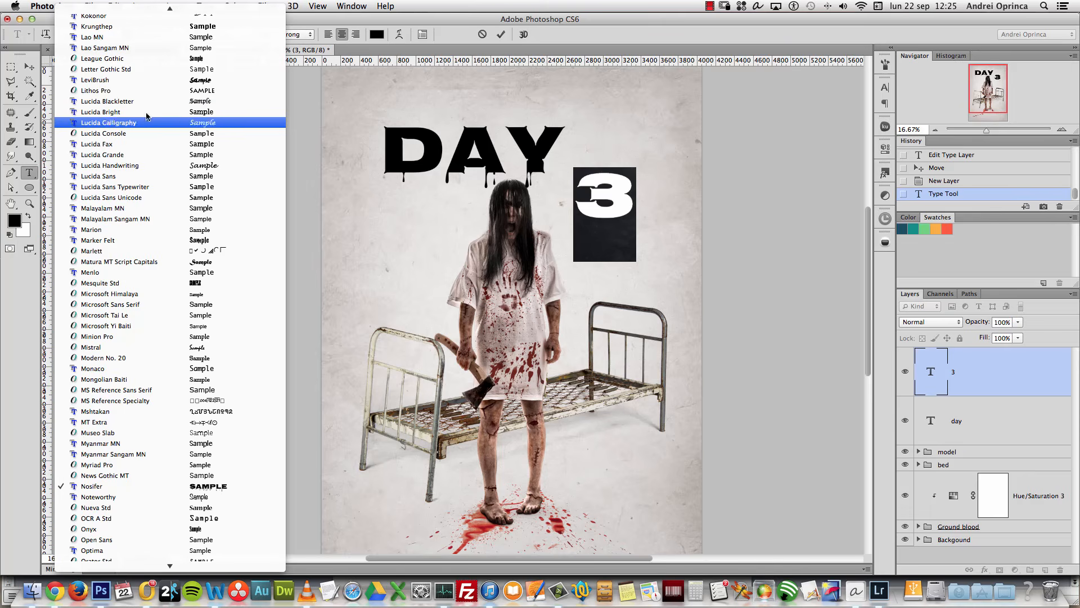
click(133, 85)
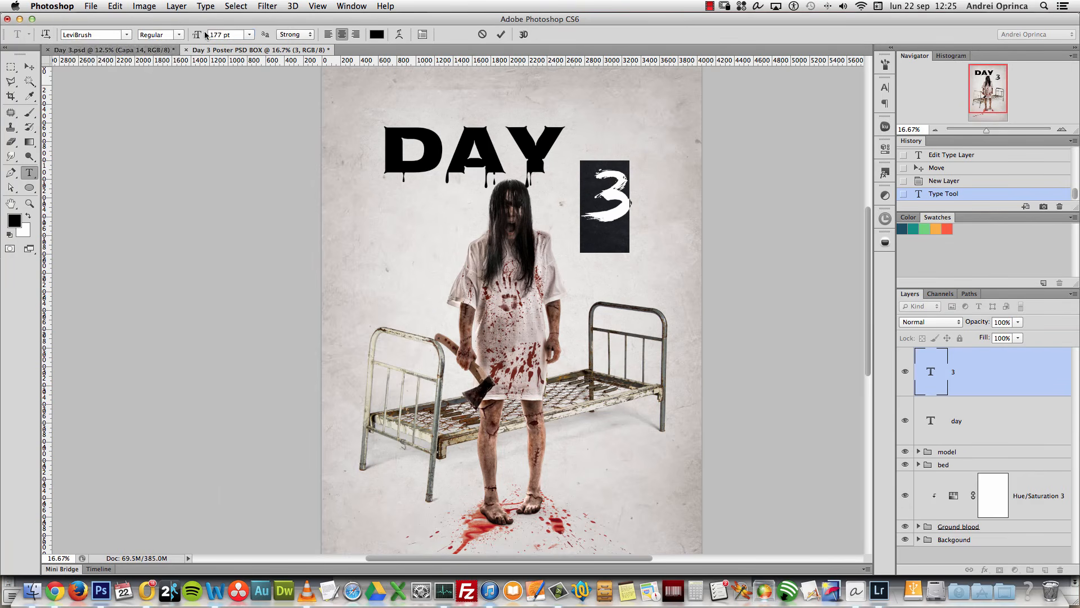
Step: Set the 3 to 200 pt and move it right beside DAY
click(229, 33)
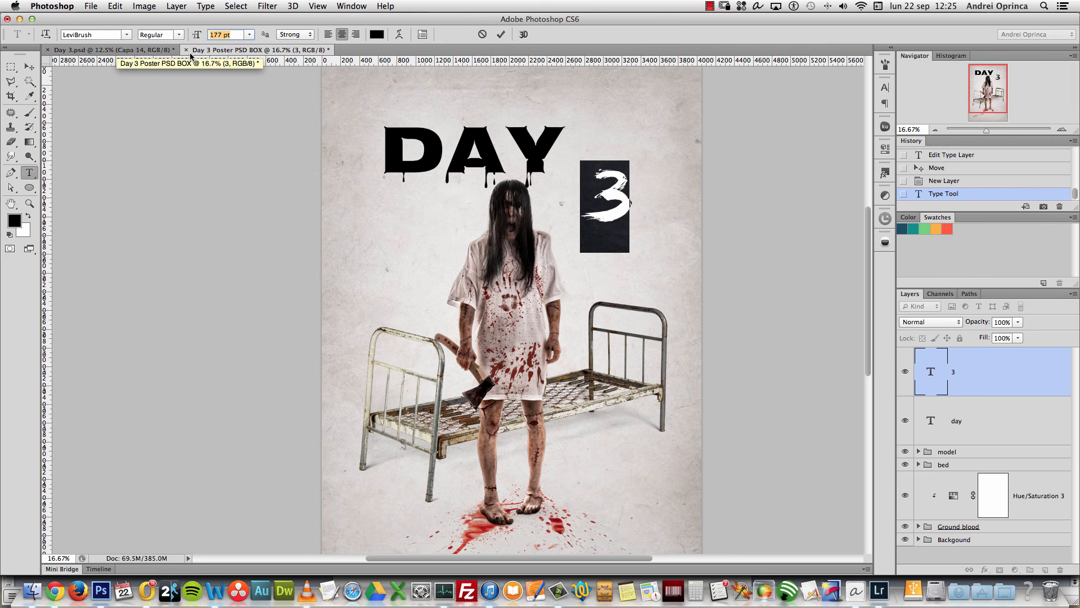
text(20)
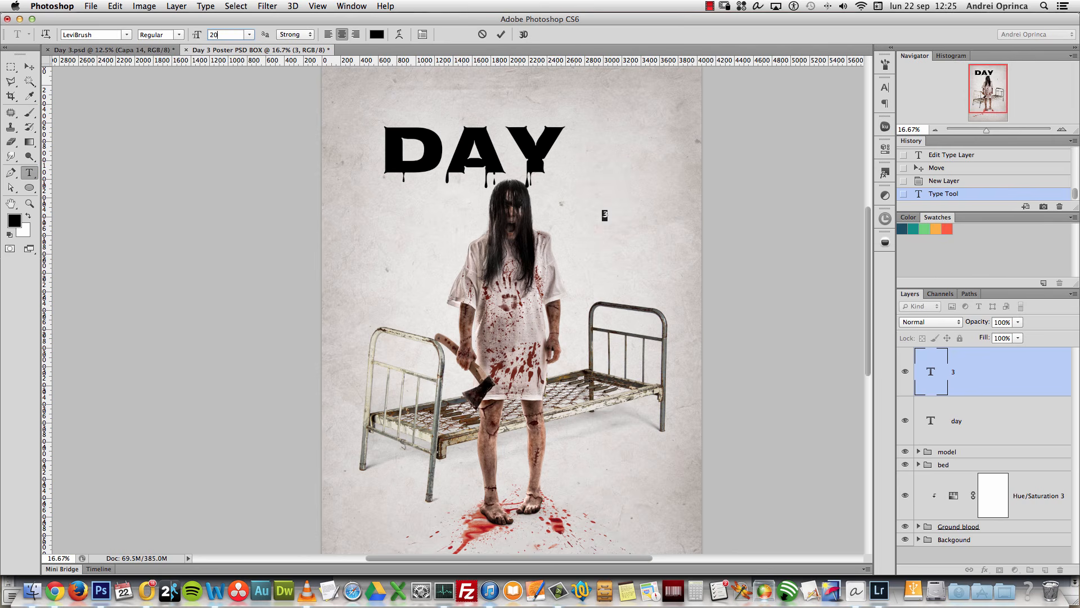
text(0)
click(29, 66)
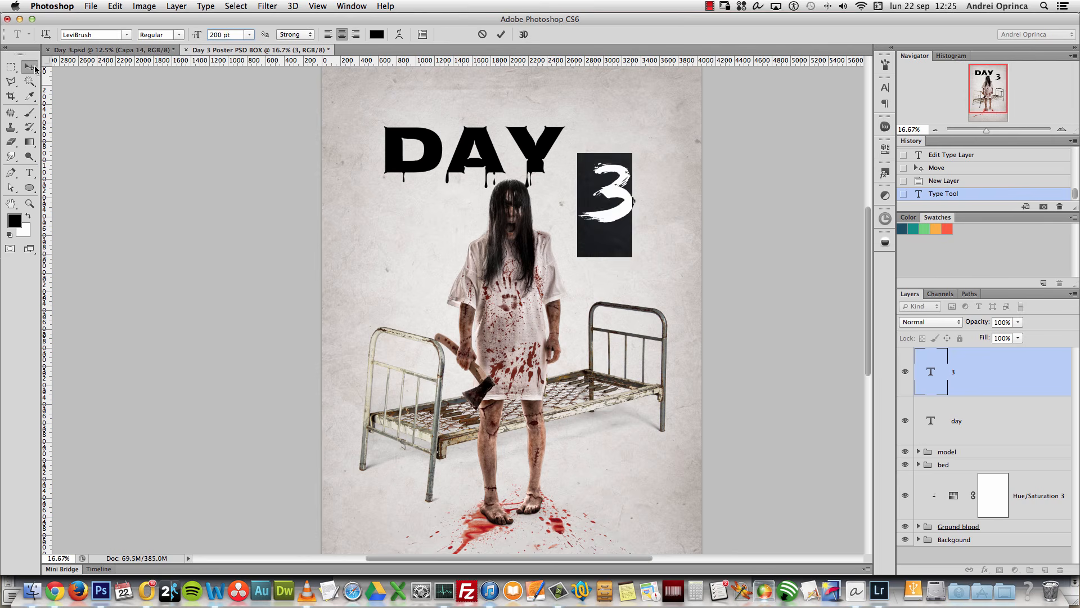
drag(630, 205, 629, 161)
Step: Align the 3 with DAY by vertical centres and bottom edges
shift+click(1017, 421)
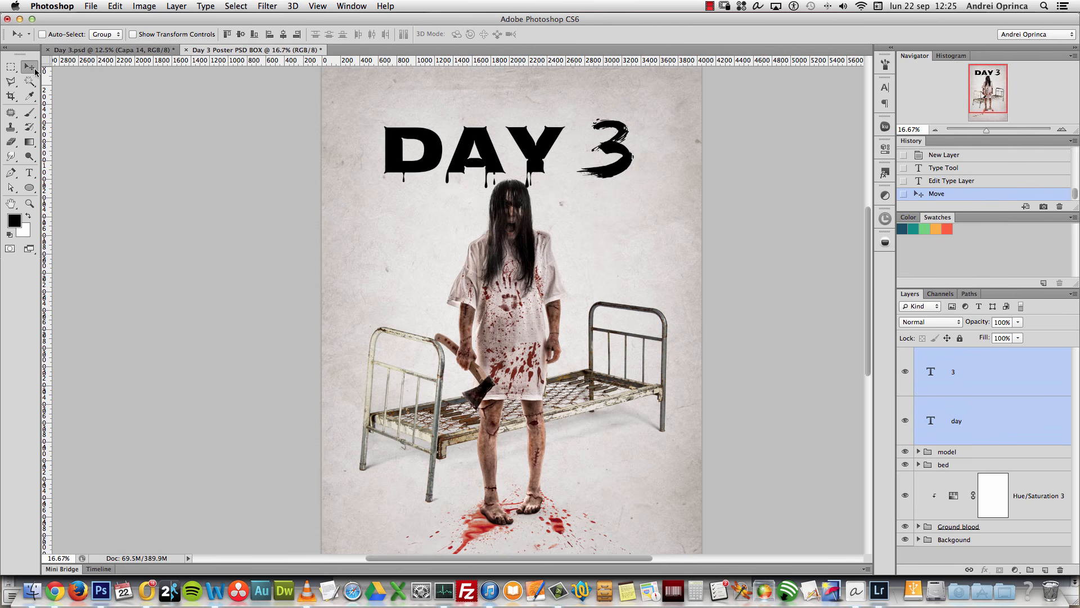
click(241, 34)
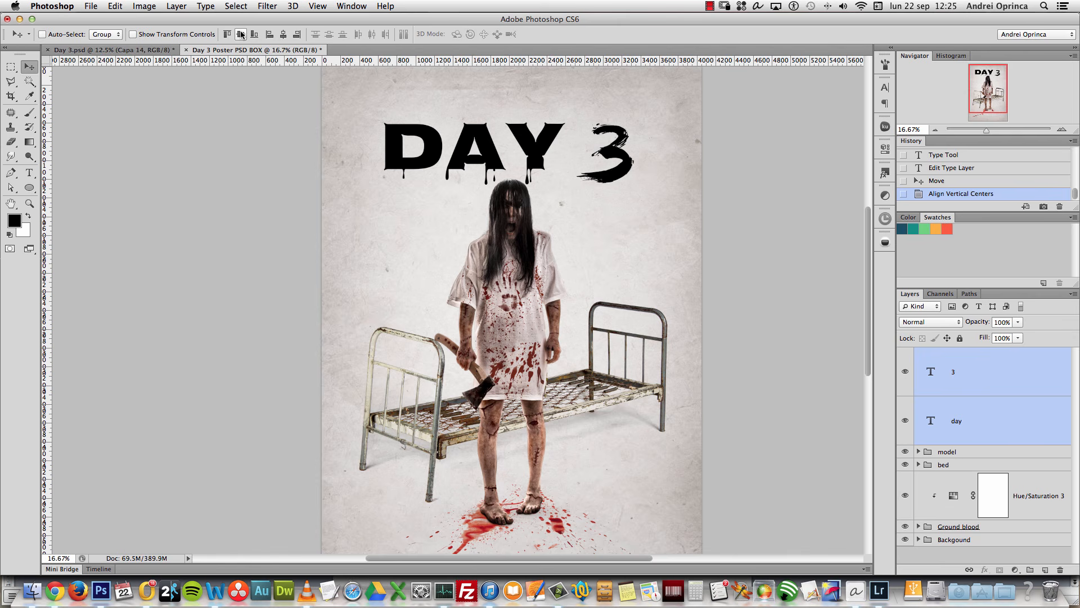
click(254, 34)
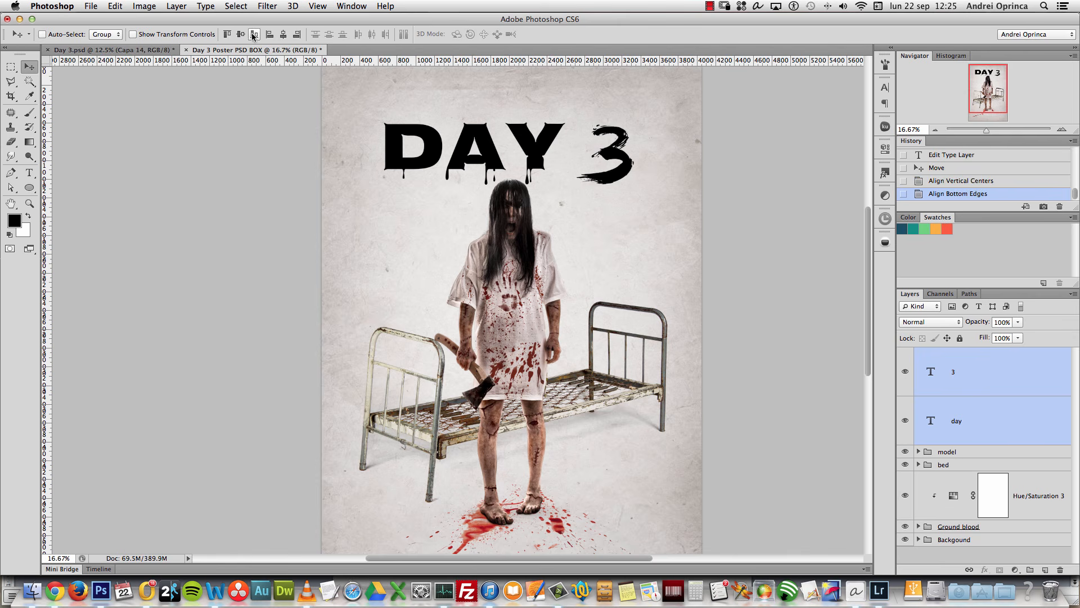
Step: Nudge the 3 up slightly, then switch to the poster's source-files folder in Finder
click(966, 370)
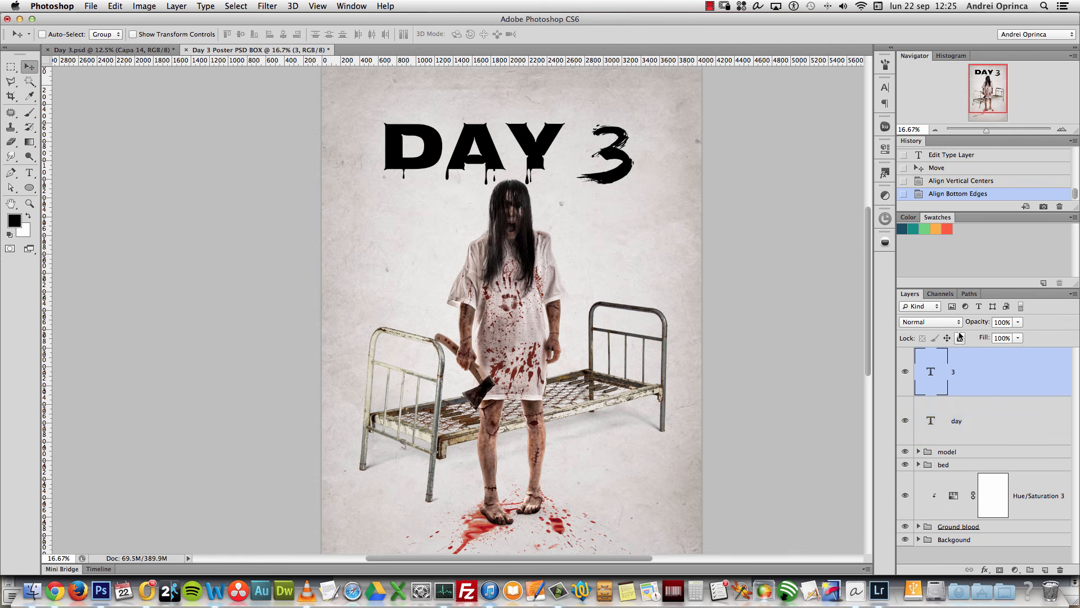
key(shift+Up)
key(shift+Up)
key(shift+Up)
key(shift+Up)
key(shift+Up)
key(shift+Up)
key(shift+Up)
key(shift+Up)
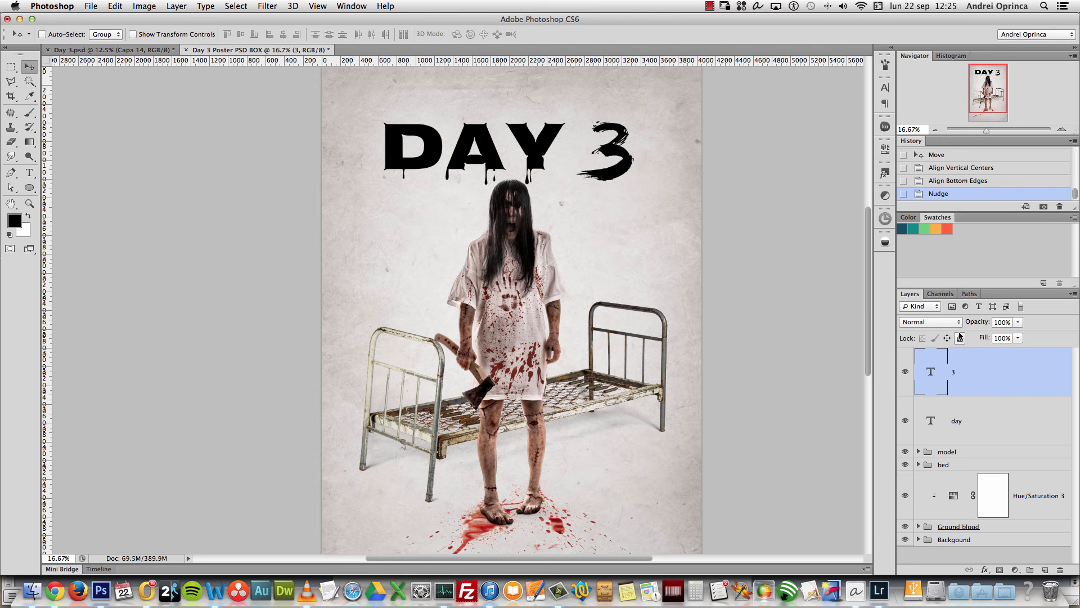
key(shift+Up)
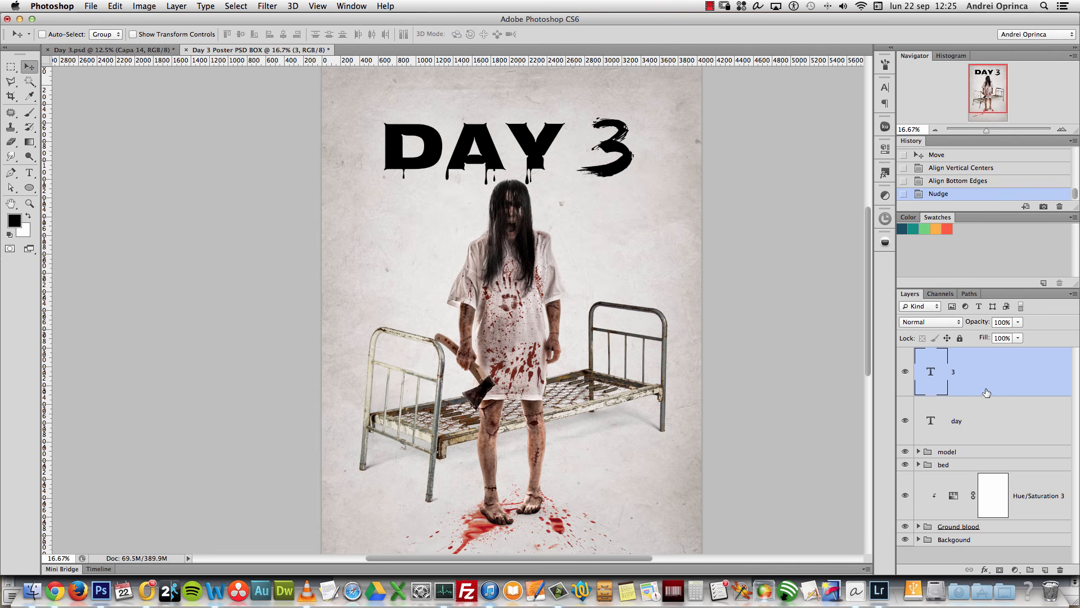
click(994, 432)
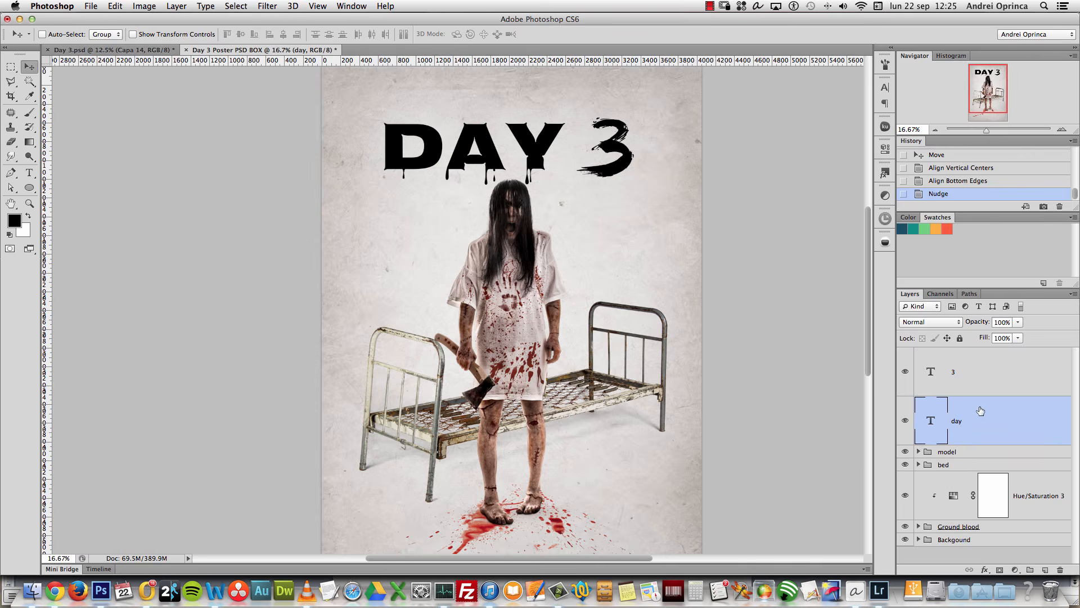
key(super+Tab)
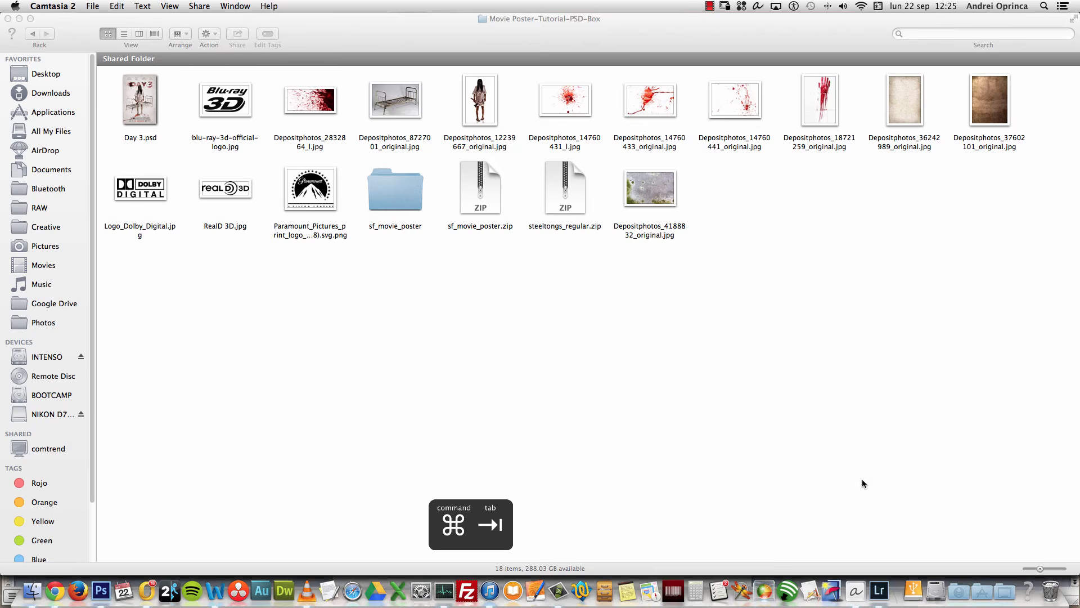
Step: Open Depositphotos_4188832_original.jpg in Photoshop CS6 via Open With
click(663, 202)
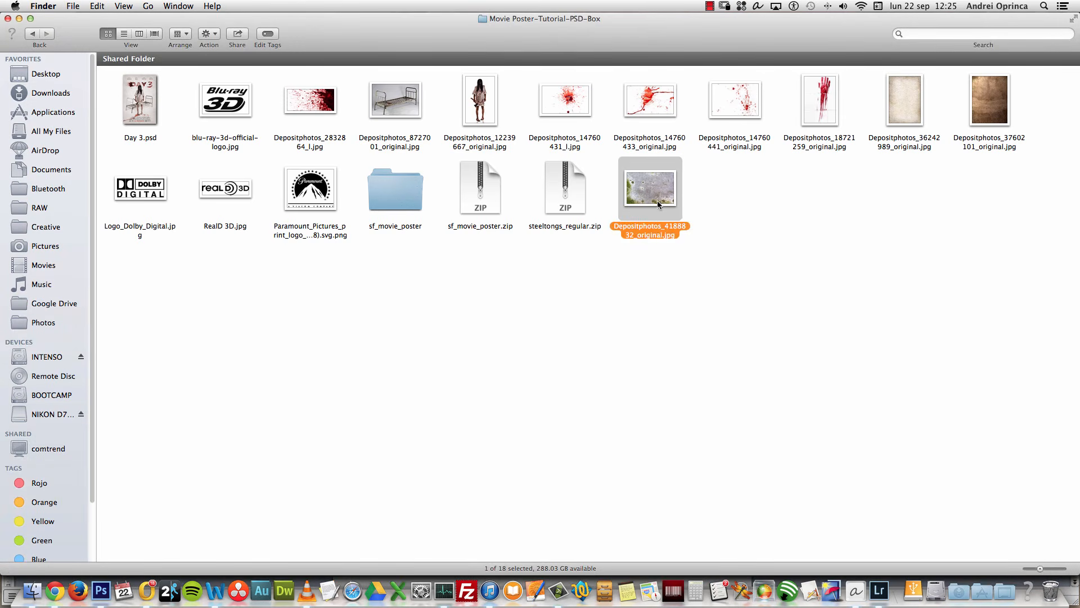
right_click(659, 195)
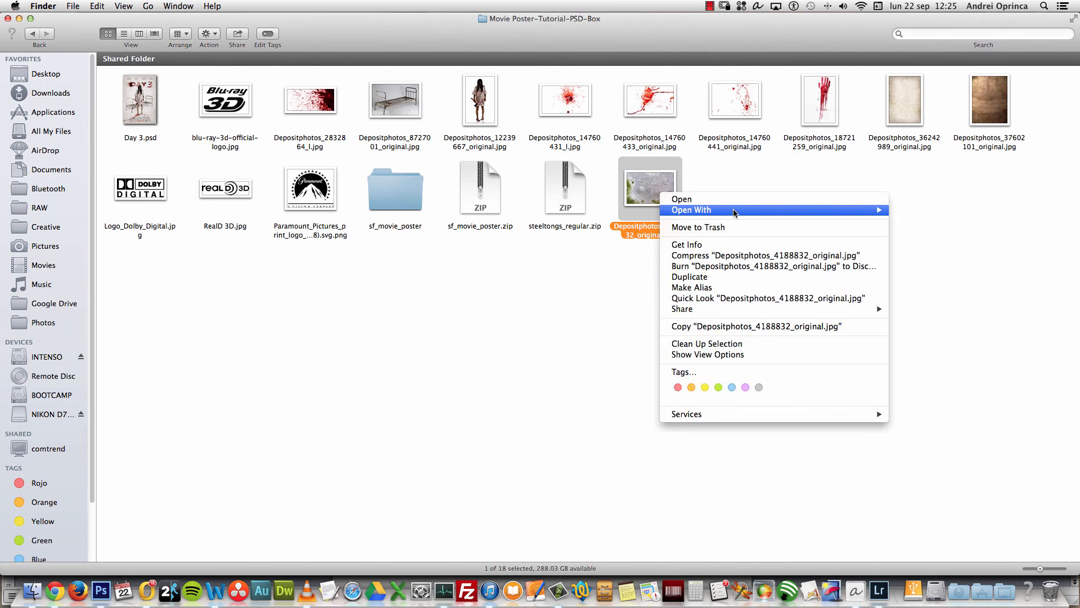
mouse_move(844, 209)
click(948, 210)
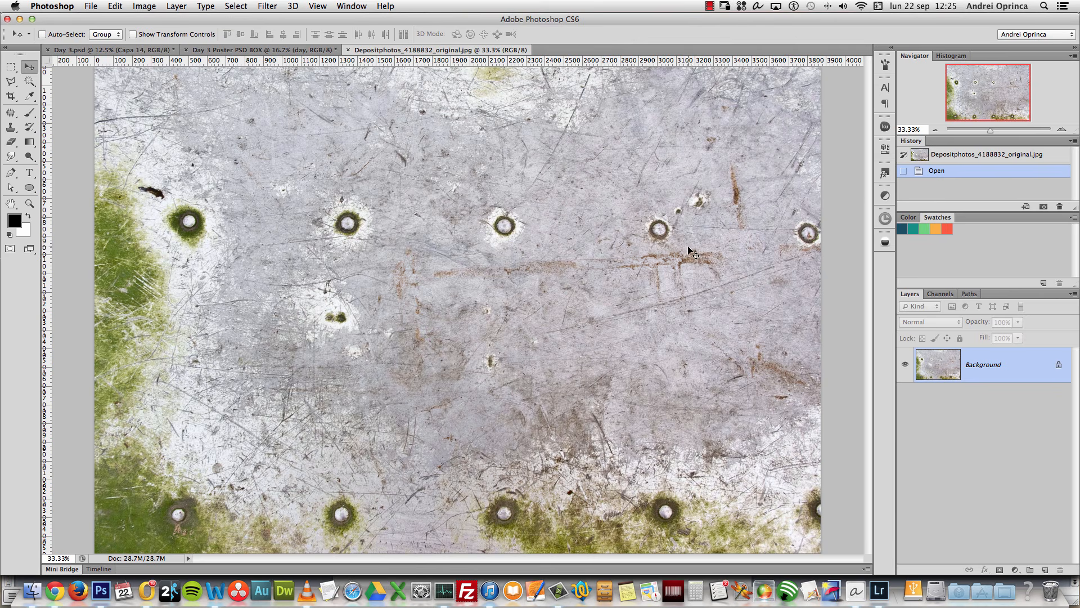
Step: Copy the whole metal texture into the poster as a new layer clipped to the DAY text
key(super+a)
key(super+c)
key(super+w)
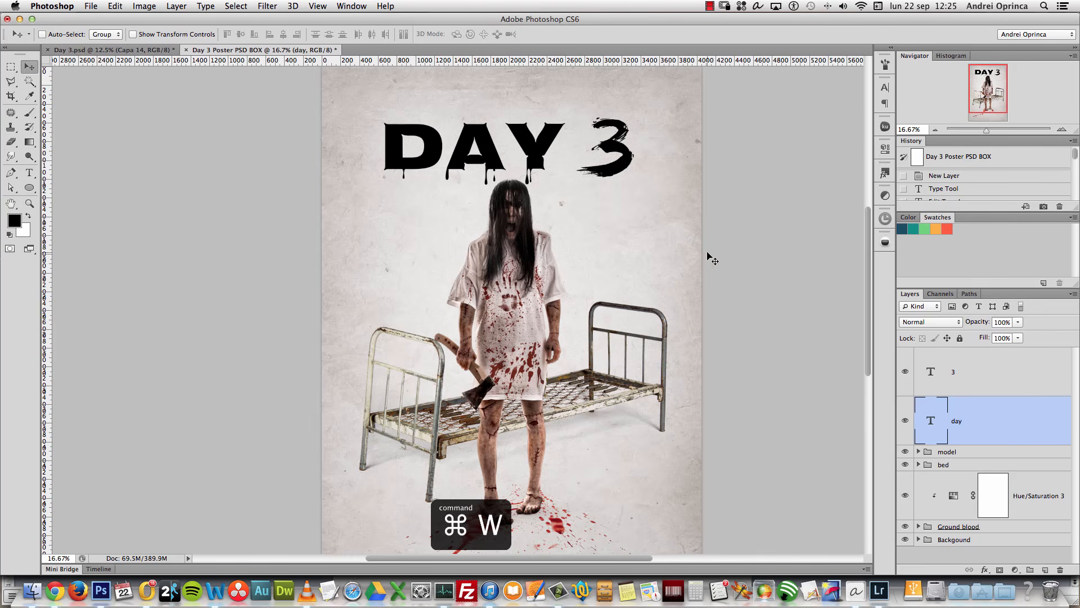
key(super+v)
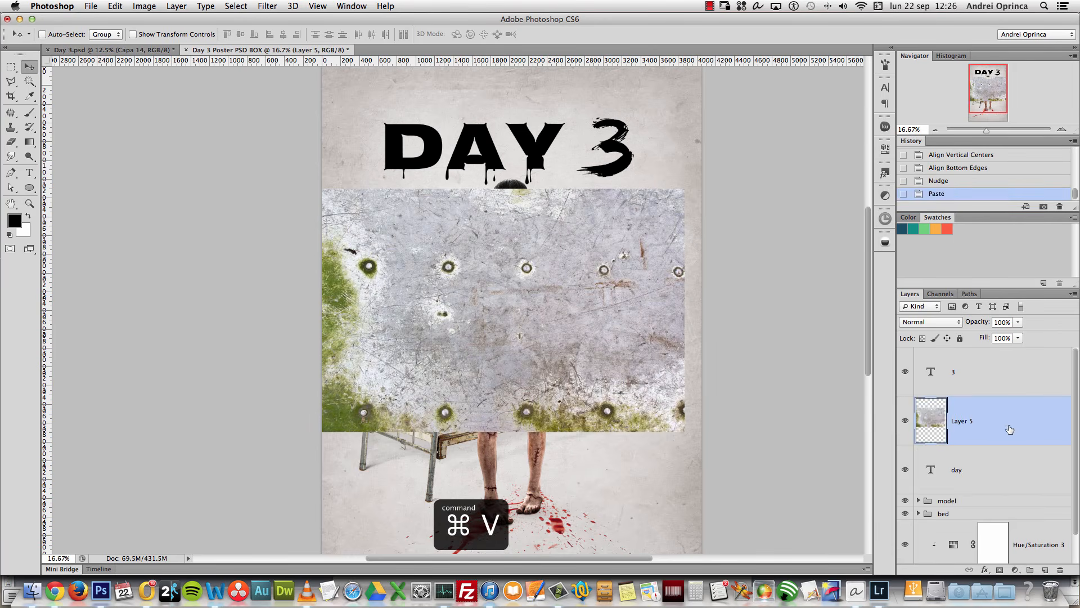
right_click(1008, 425)
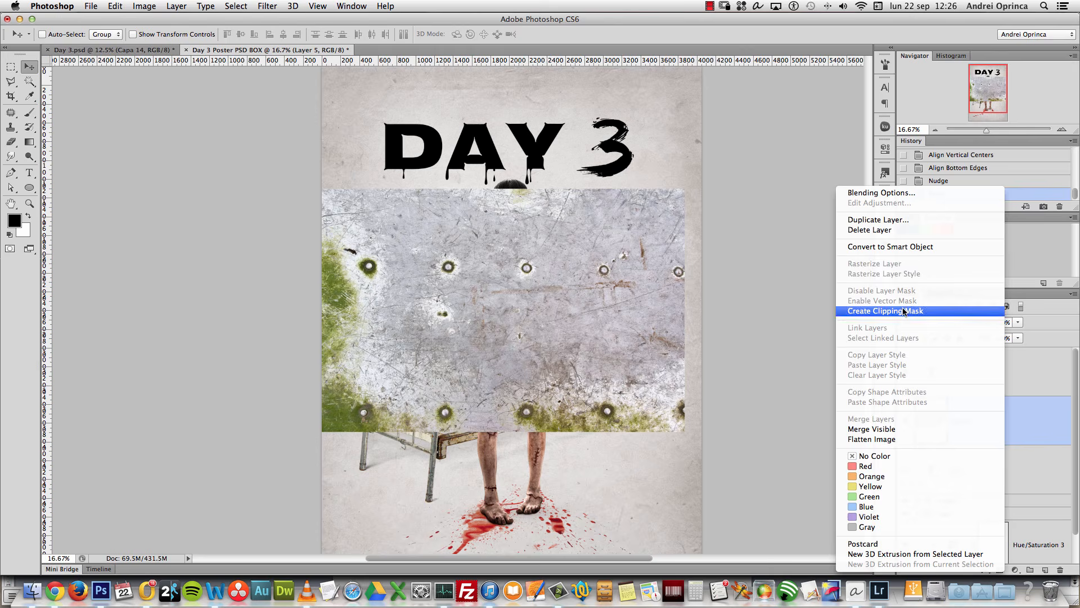
click(907, 311)
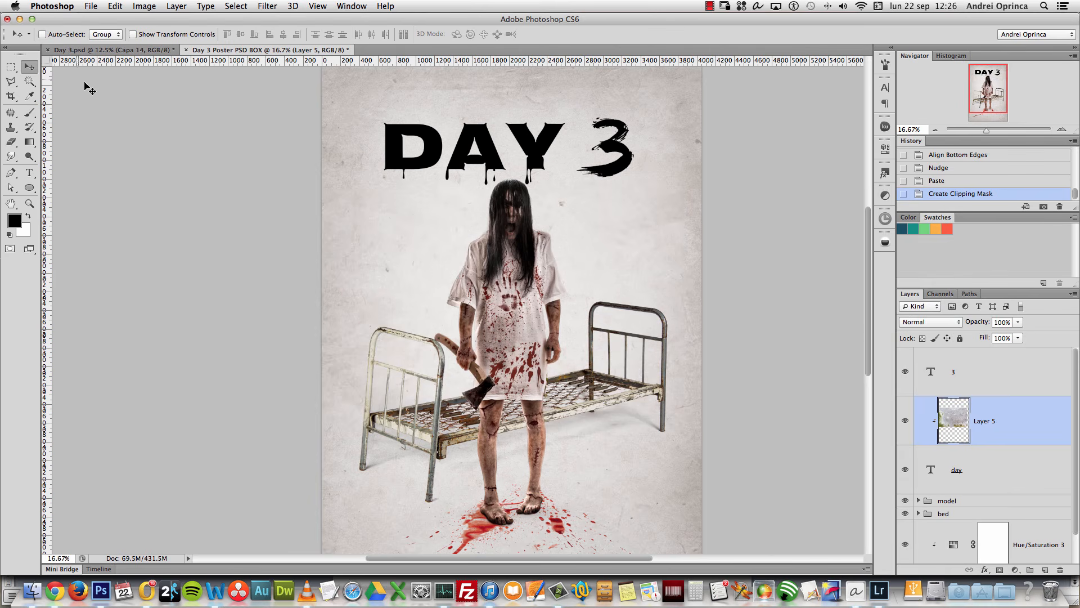
Step: Scale the texture to about 53% over the DAY letters, then view at 100%
drag(521, 289, 489, 92)
key(super+t)
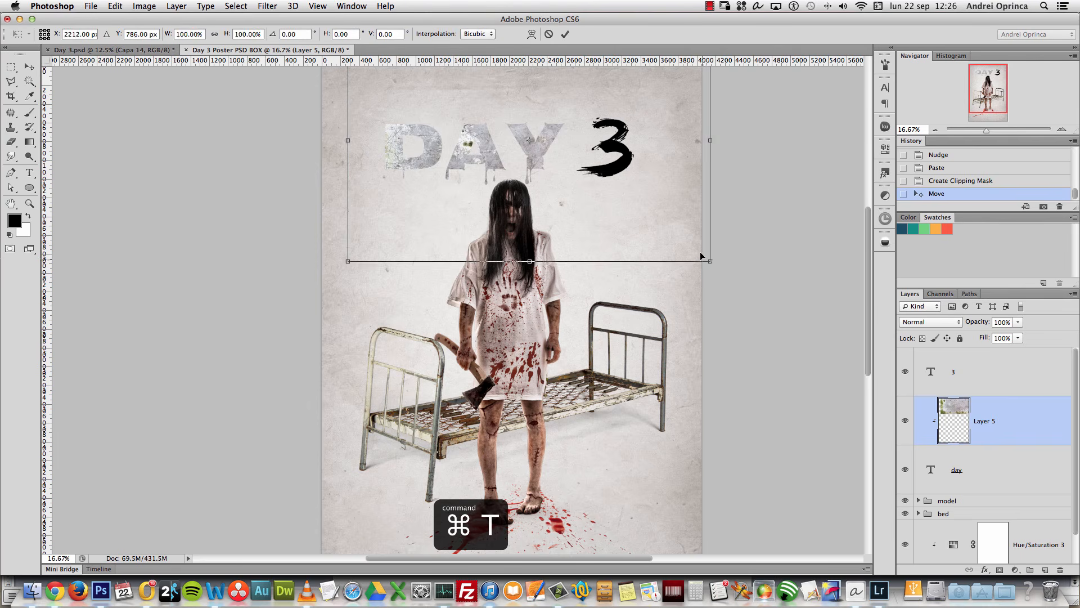
drag(711, 262, 578, 172)
drag(530, 134, 557, 156)
drag(596, 208, 557, 182)
drag(518, 134, 543, 160)
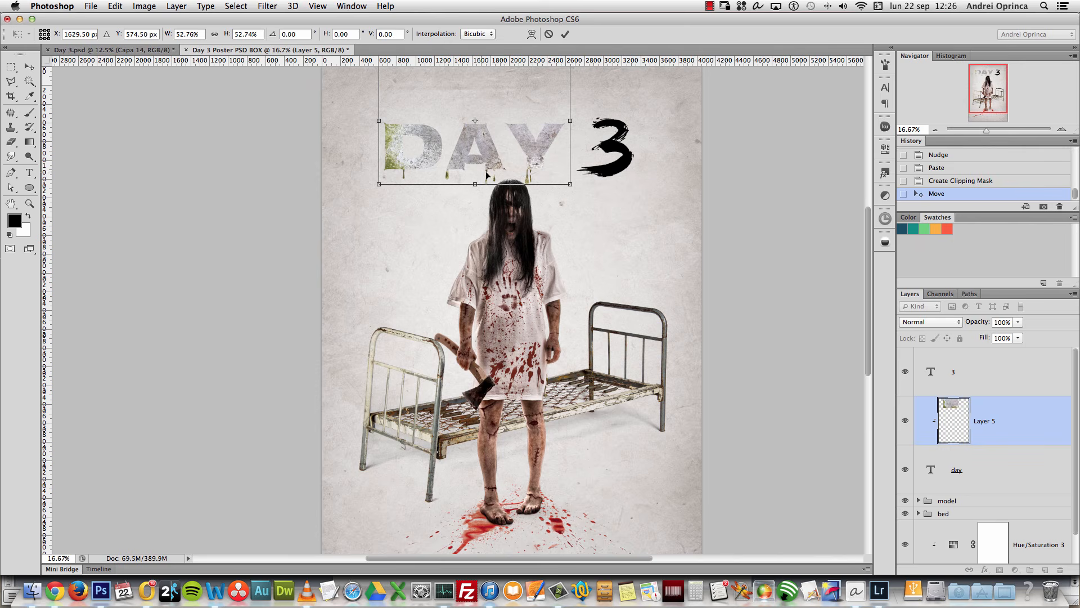
key(Return)
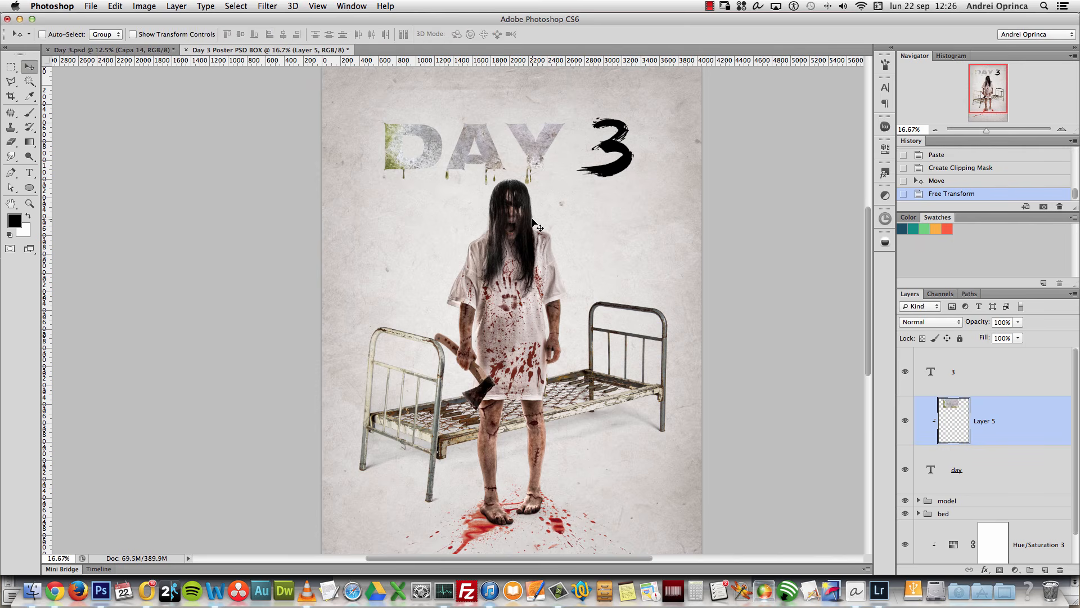
key(super+1)
click(966, 72)
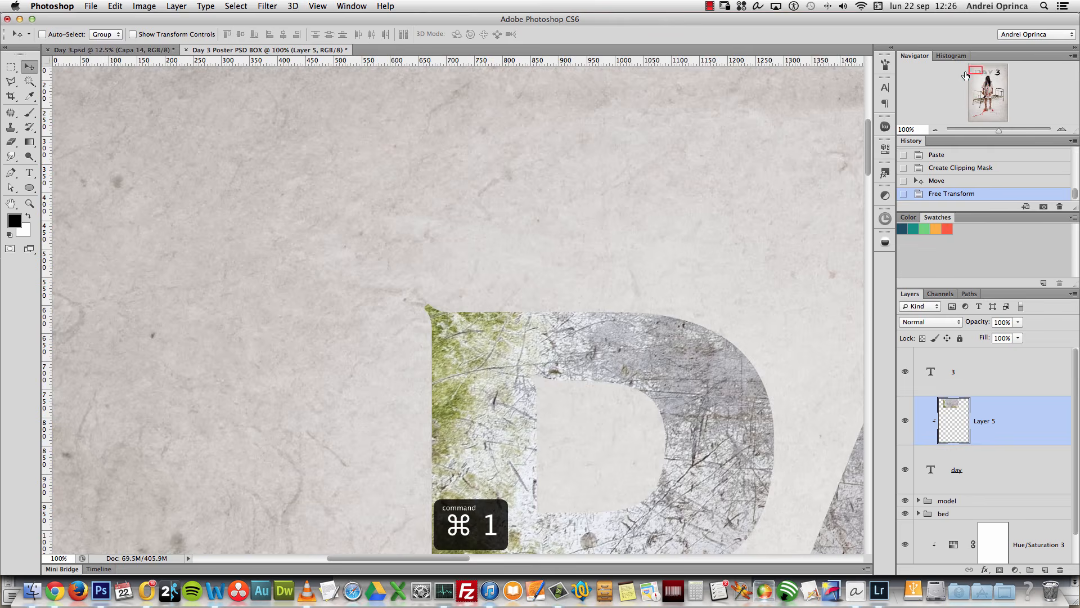
Step: Sharpen the DAY metal texture with Unsharp Mask (174%, 1.2 px, threshold 4)
drag(714, 372, 518, 200)
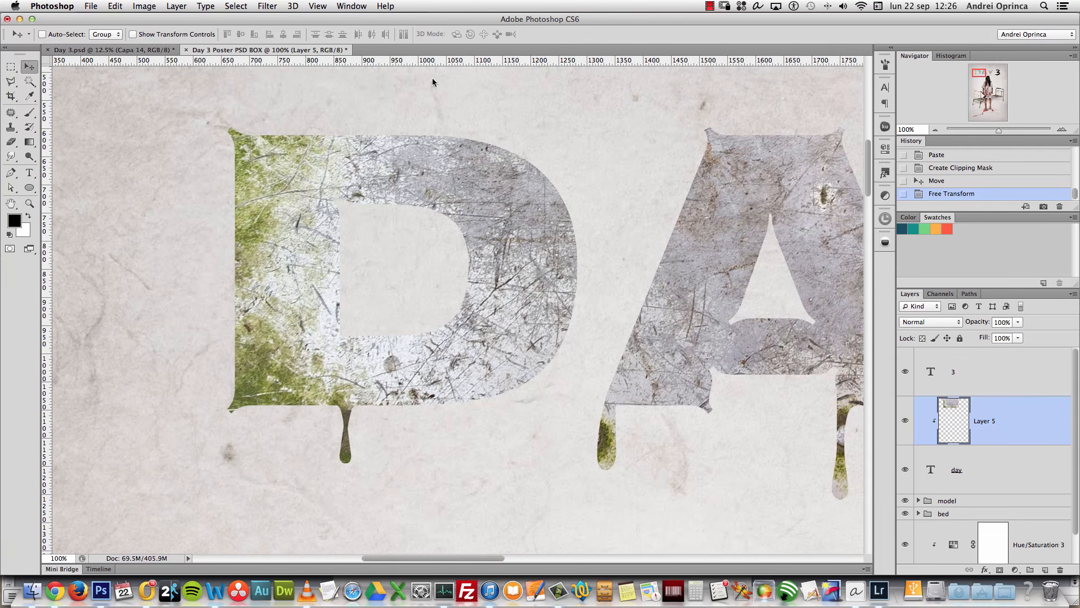
click(276, 8)
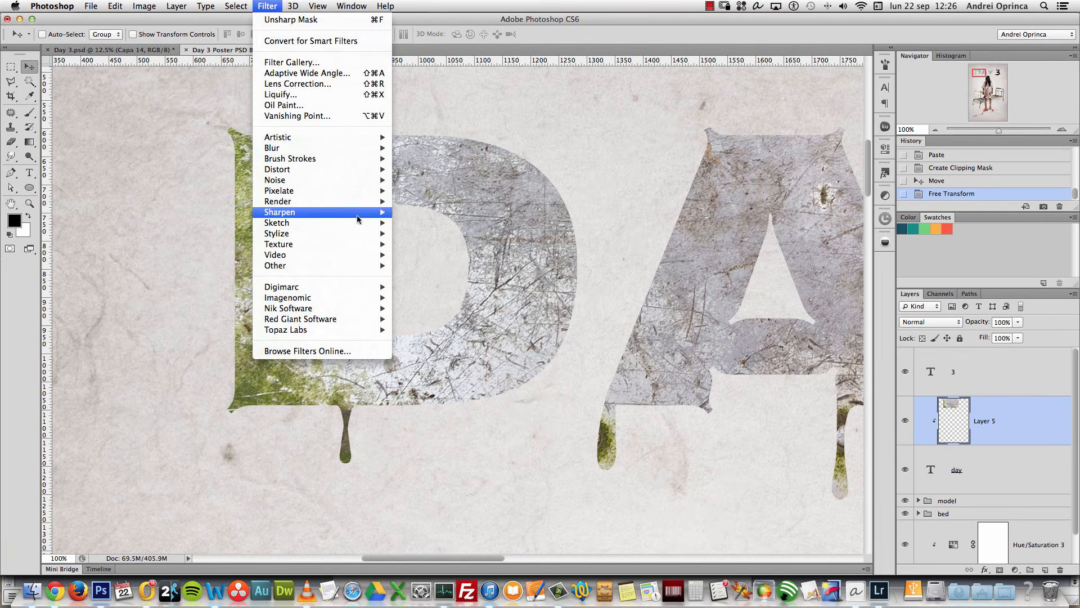
mouse_move(351, 213)
click(457, 258)
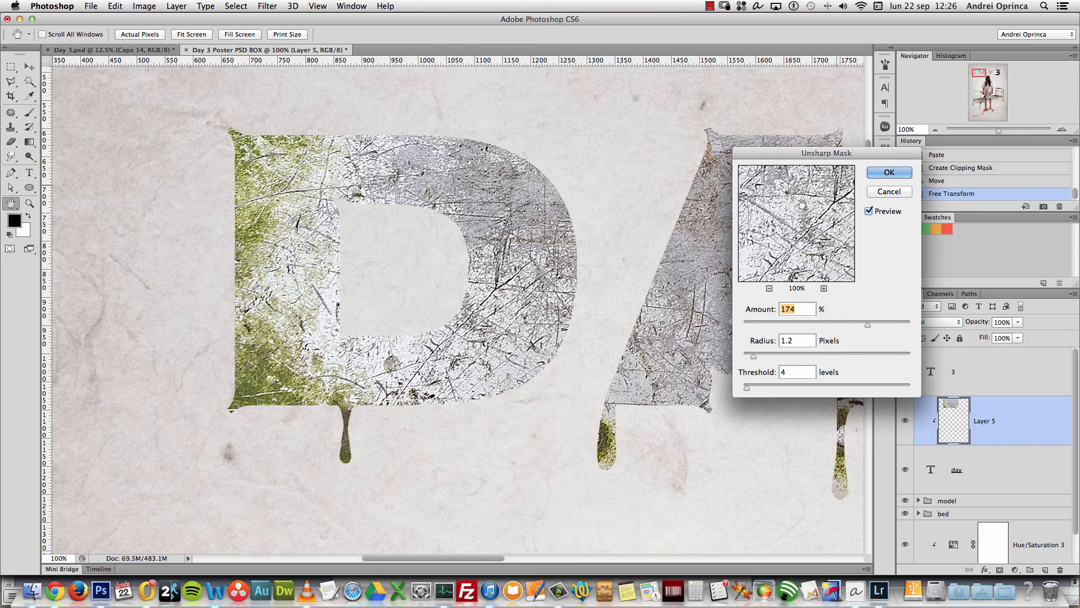
key(Return)
alt+click(665, 297)
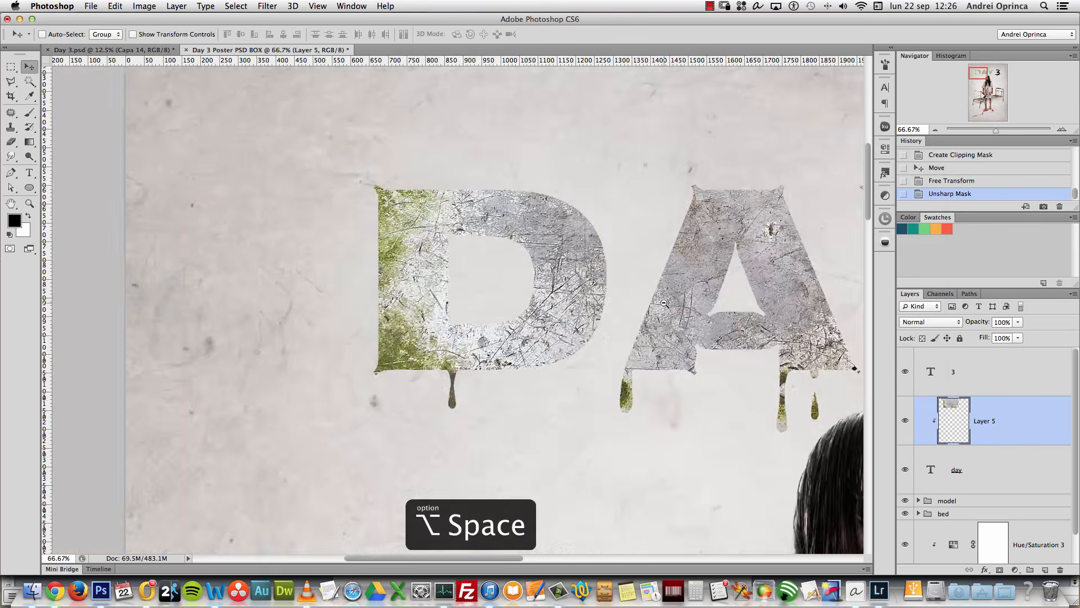
alt+click(664, 306)
alt+click(656, 310)
drag(769, 344, 536, 323)
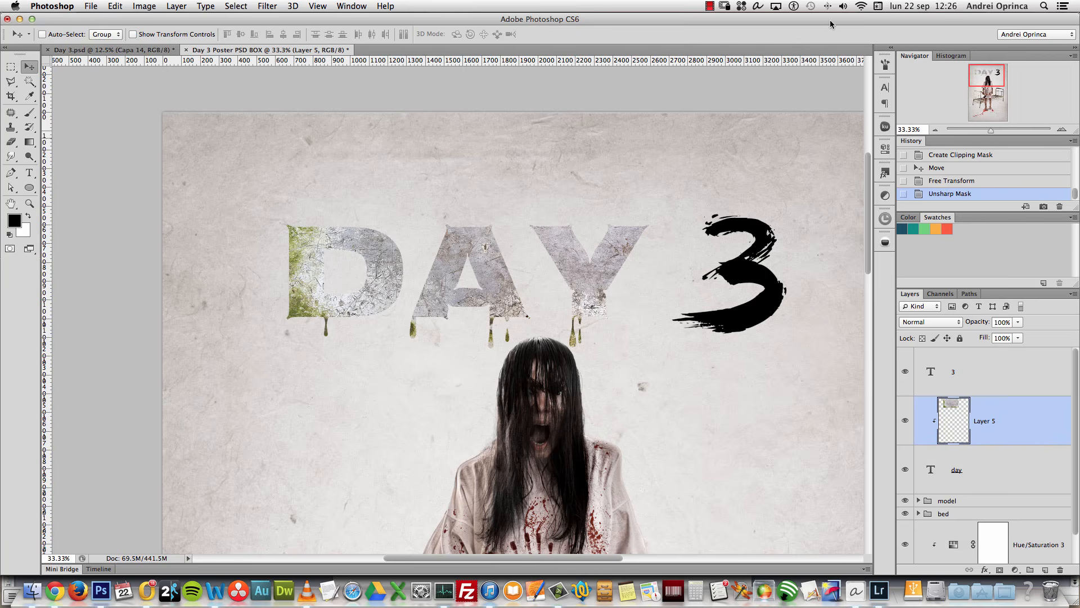
Step: Open the blood-splatter image Depositphotos_2832864_l.jpg in Photoshop from Finder
key(super+Tab)
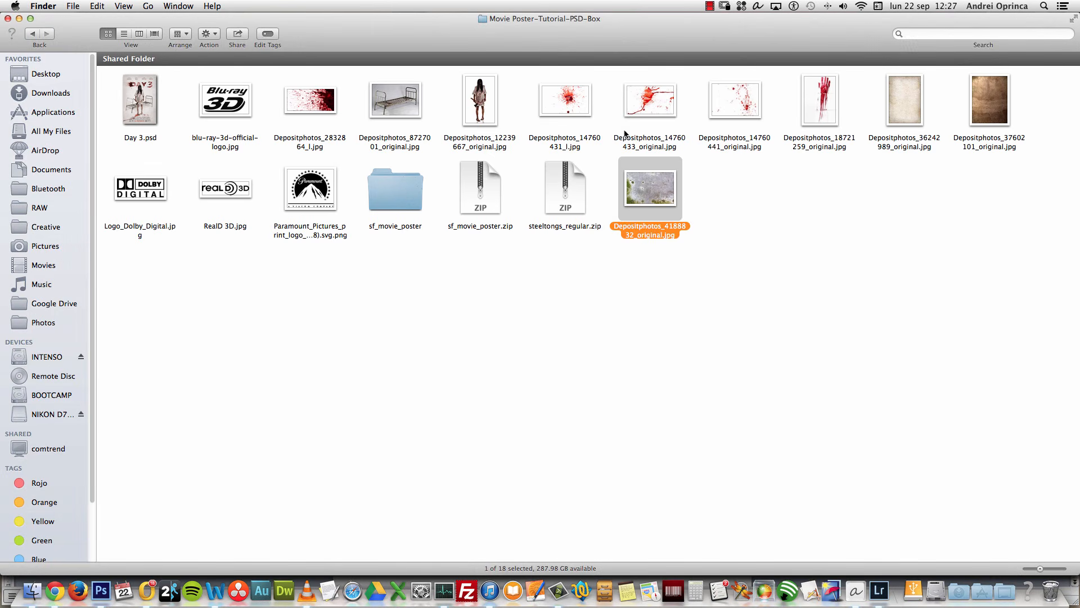
right_click(298, 108)
click(311, 108)
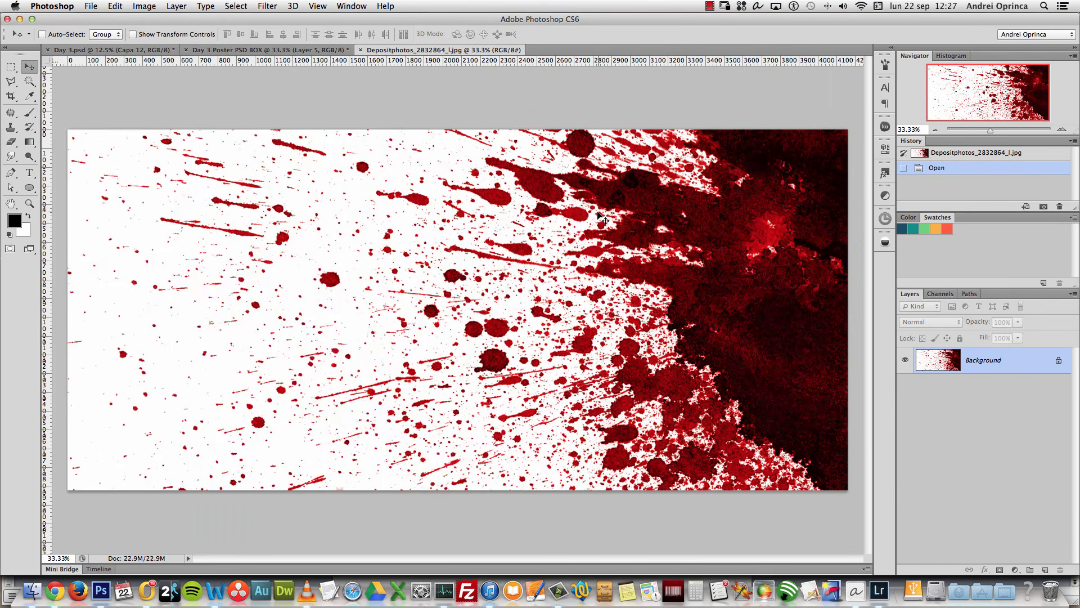
Step: Paste the blood splatter into the poster as Layer 6, clipped to DAY in Multiply mode
key(super+a)
key(super+c)
key(super+w)
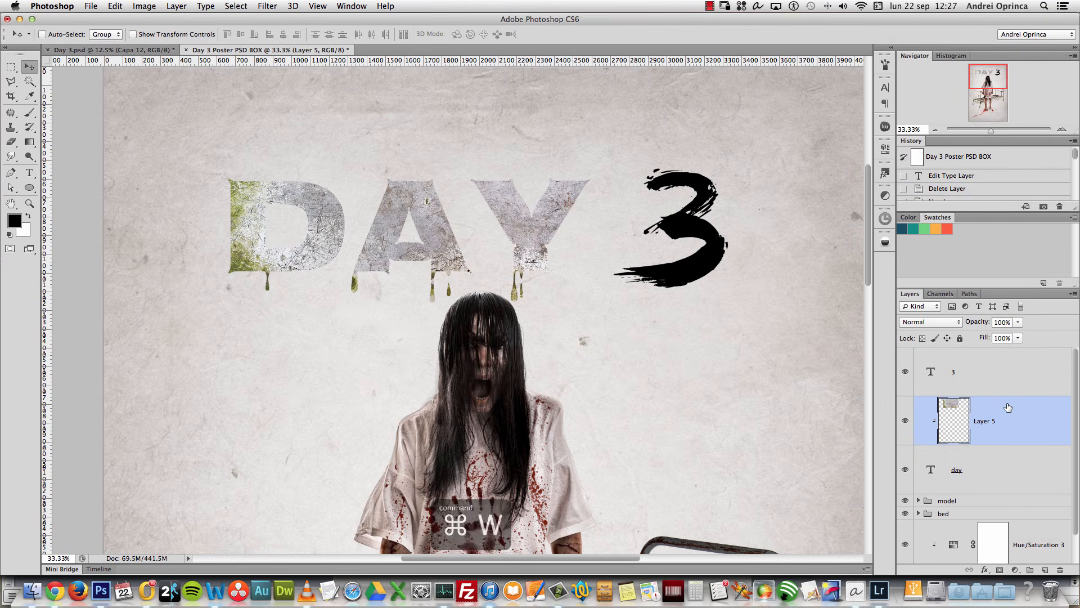
key(super+v)
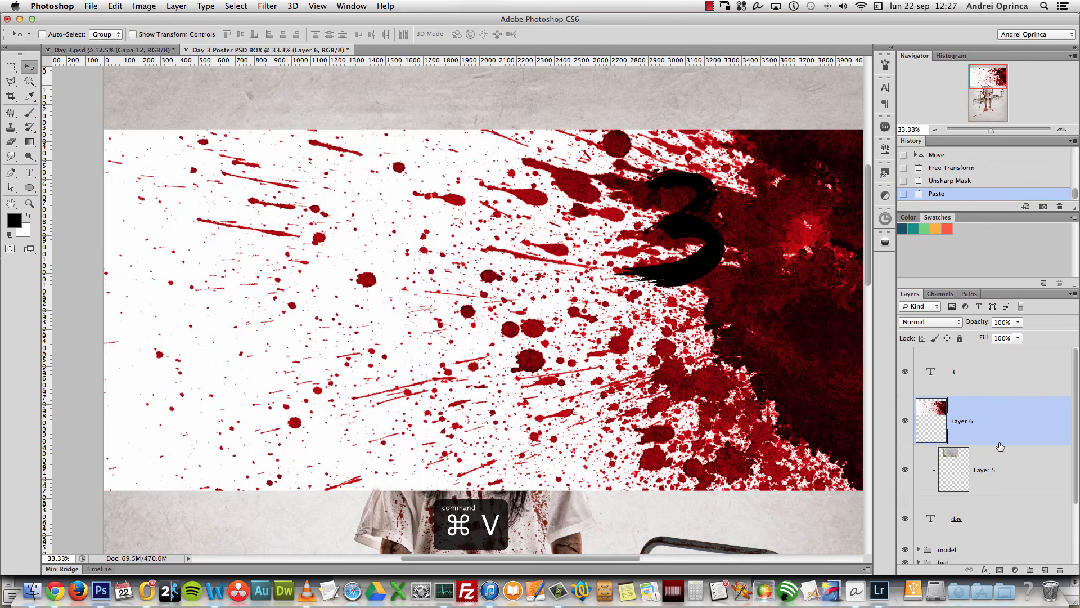
alt+click(1001, 440)
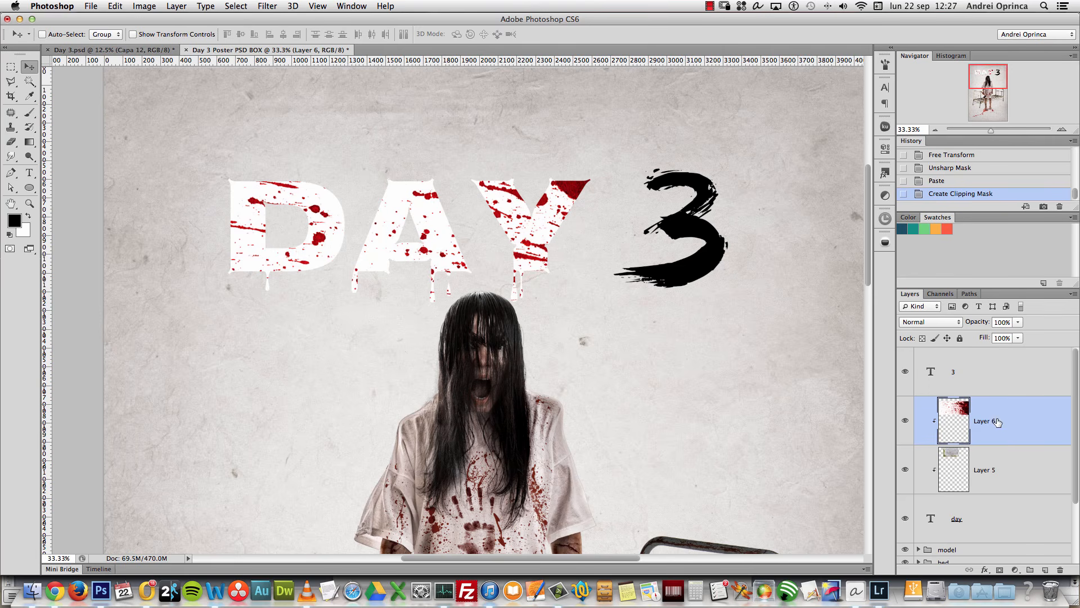
click(927, 322)
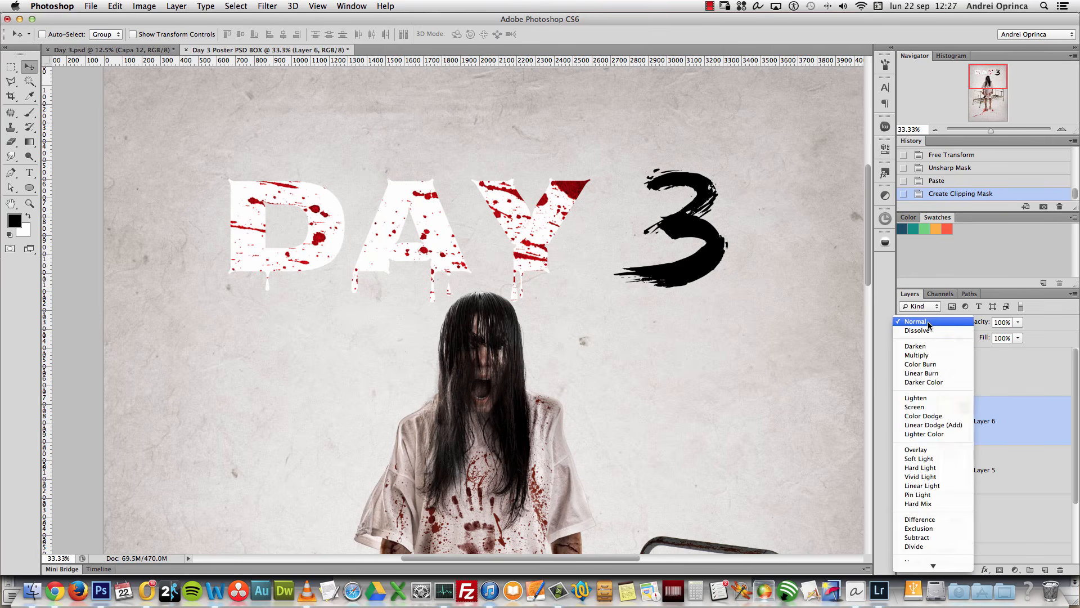
click(923, 355)
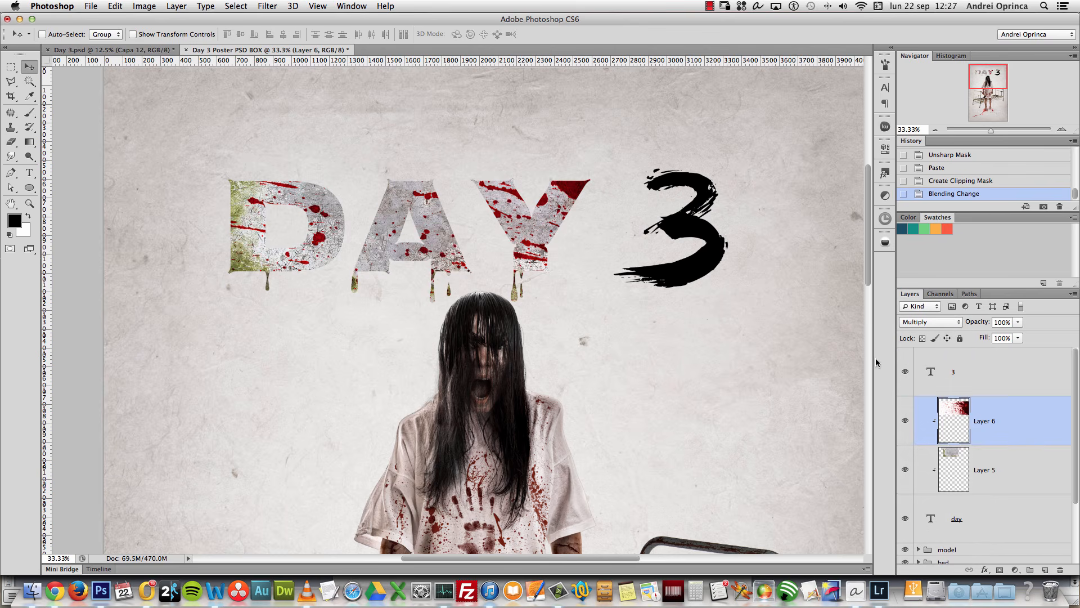
Step: Scale the splatter to about 59% over DAY and duplicate it beneath the original
key(super+t)
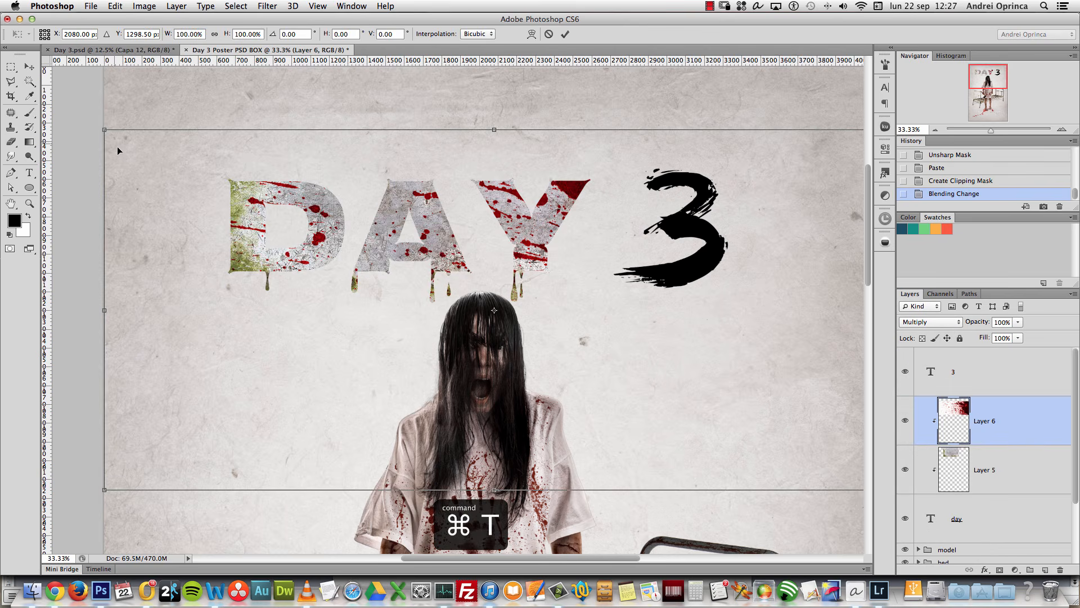
drag(105, 129, 263, 204)
drag(499, 283, 440, 232)
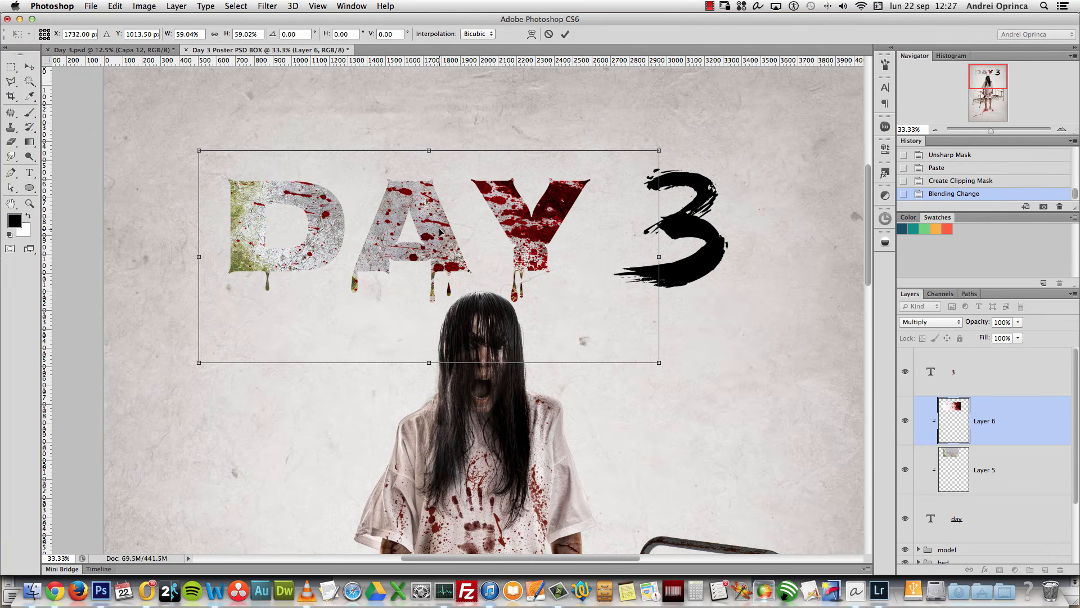
key(Return)
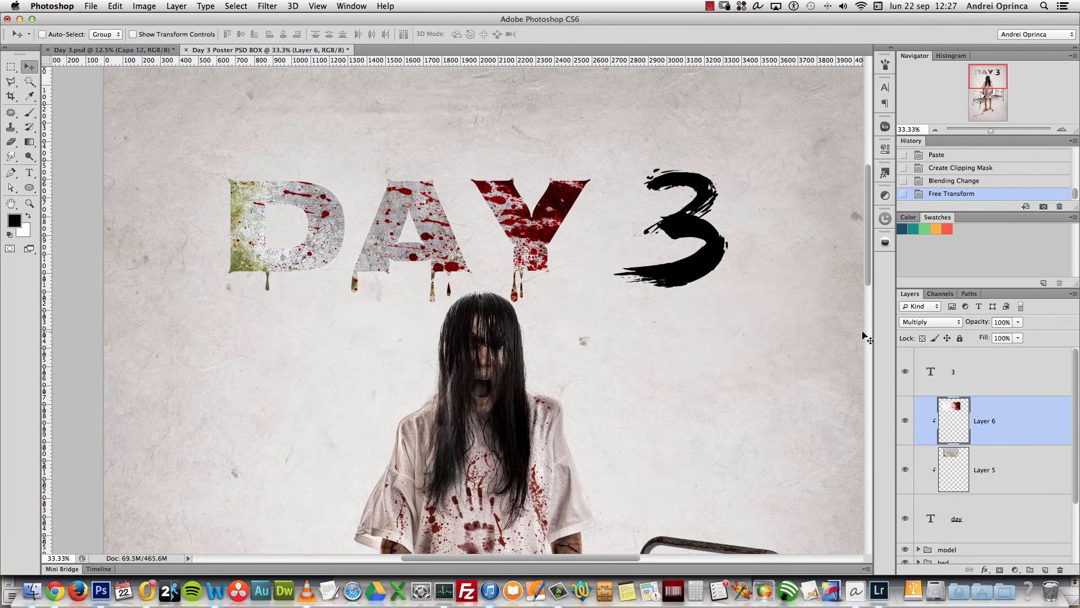
drag(1025, 427, 1016, 466)
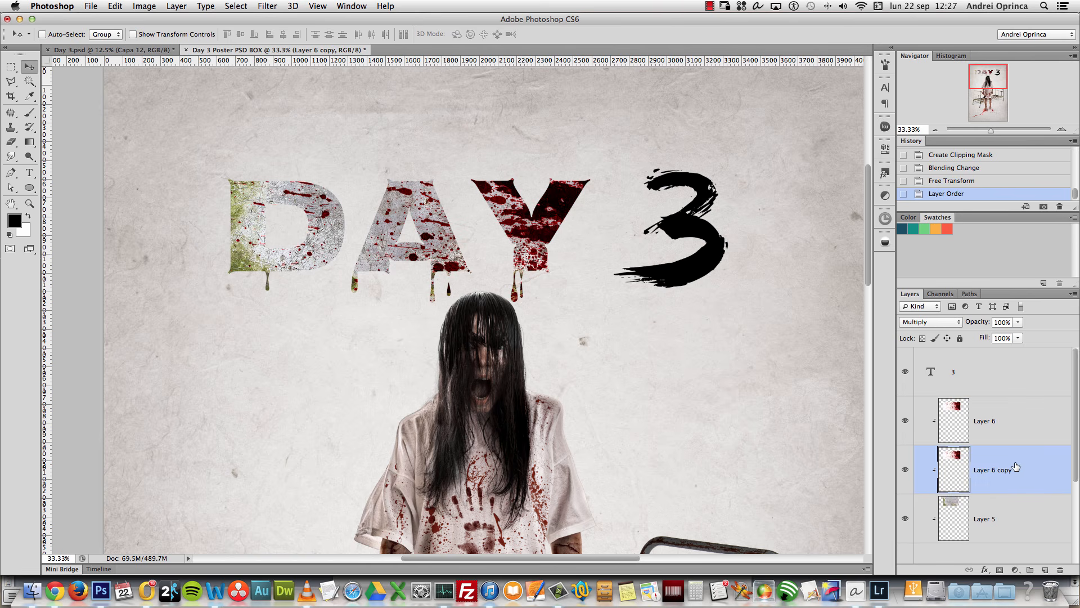
Step: Flip Layer 6 copy horizontally and enlarge it to about 135% across DAY
key(cmd+t)
right_click(498, 277)
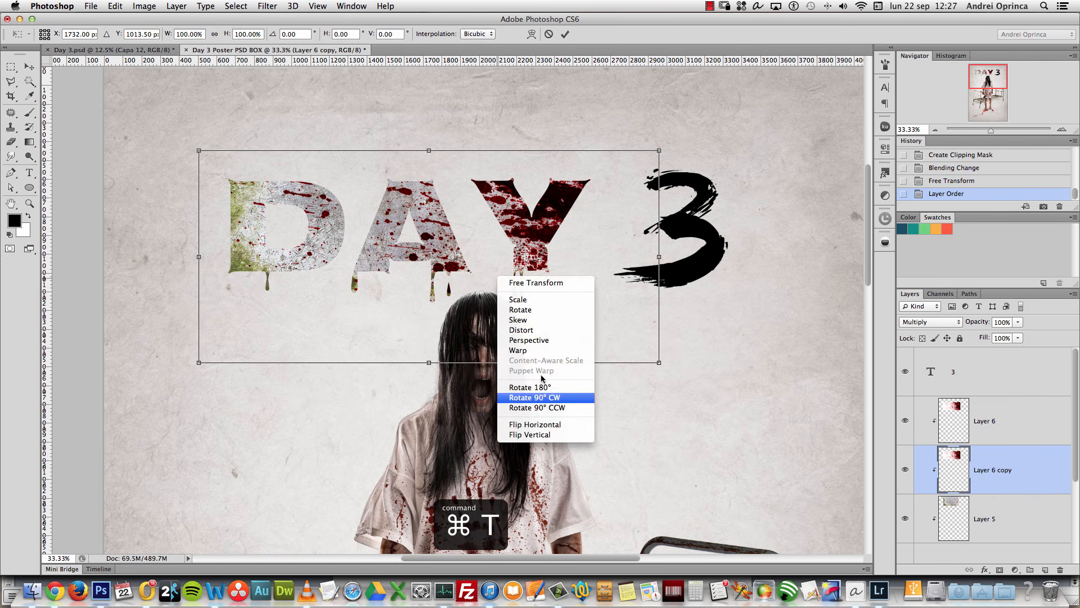
click(560, 426)
drag(584, 250, 560, 249)
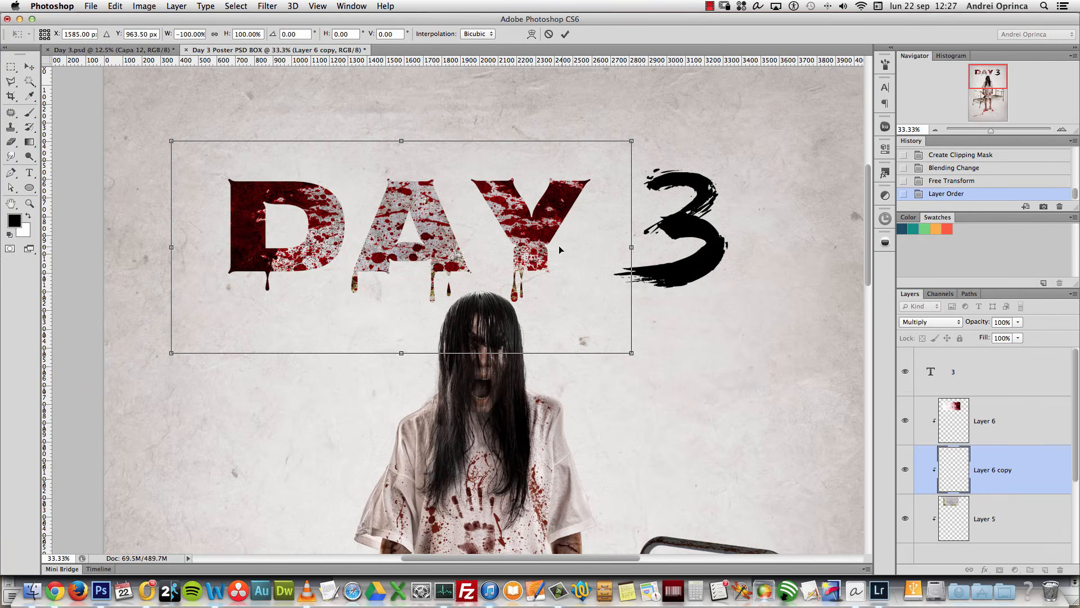
drag(631, 356, 779, 426)
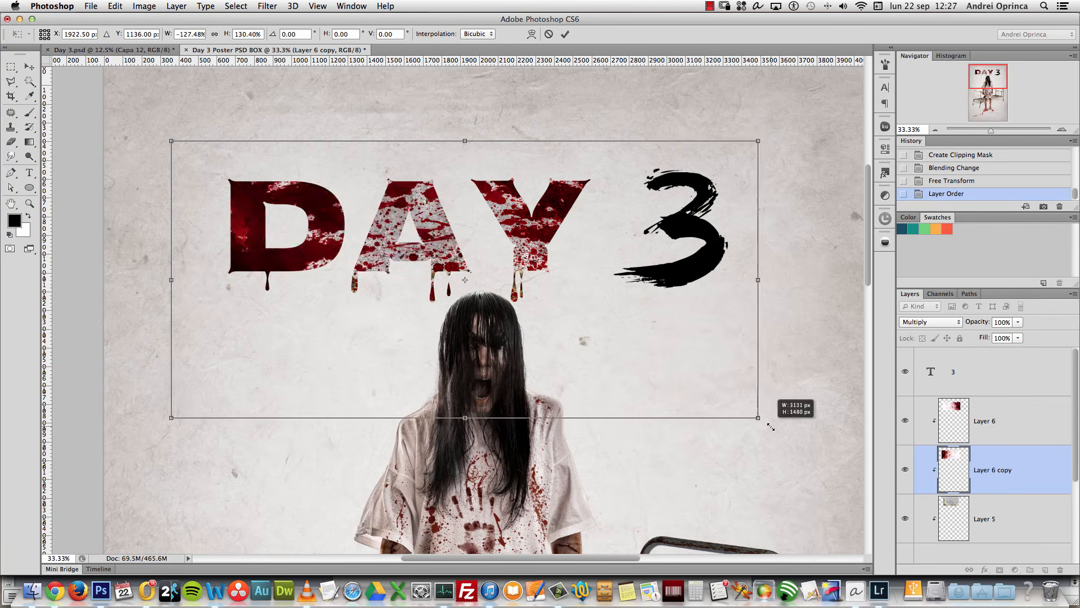
drag(663, 349, 640, 300)
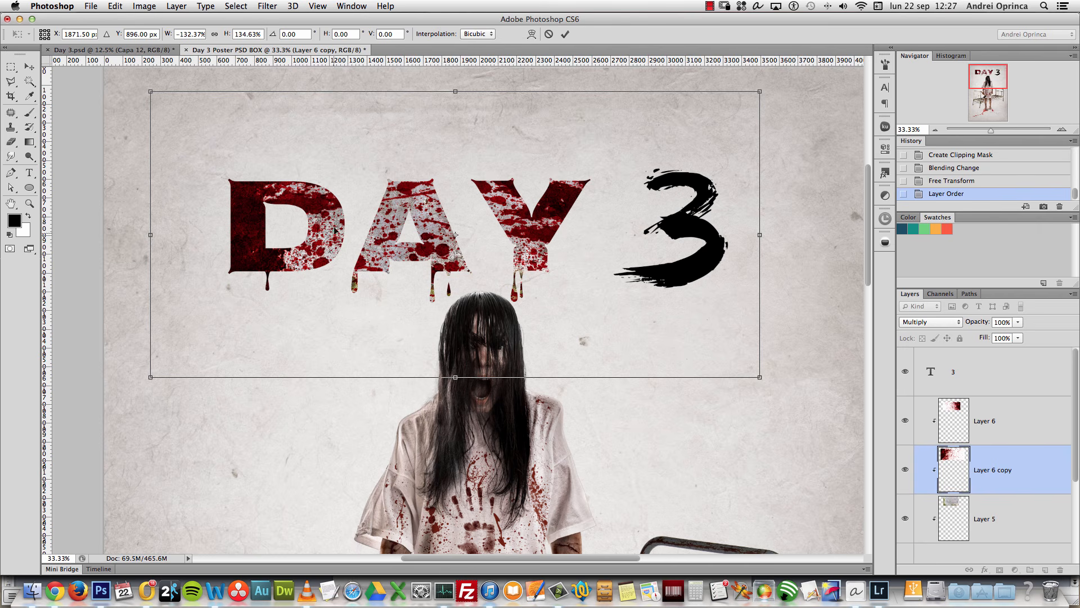
Step: Move the Layer 6 copy splatter up and left over DAY and commit the transform
drag(309, 231, 250, 191)
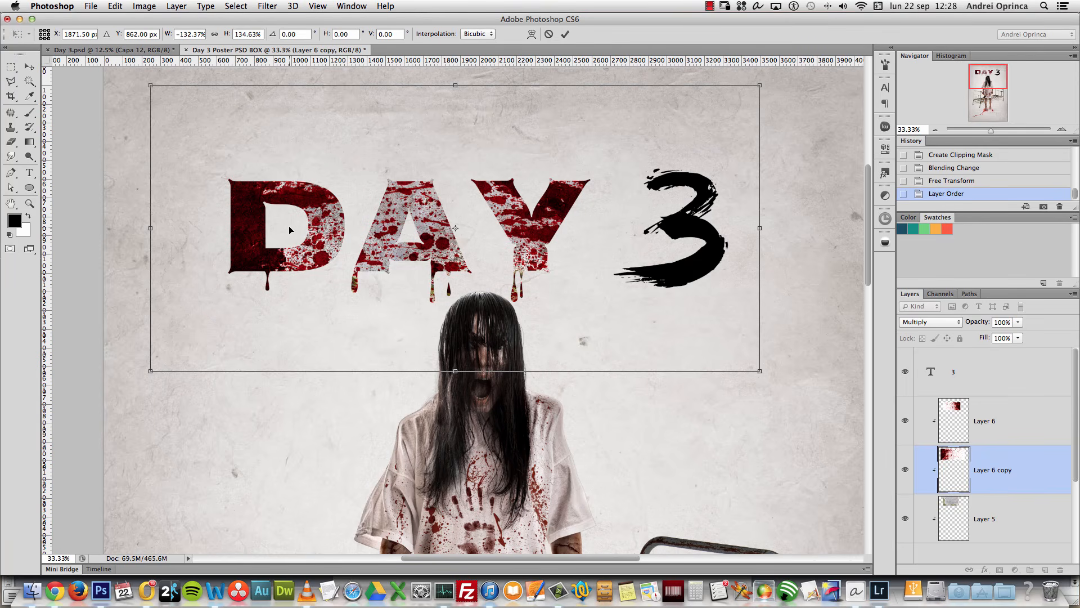
key(Return)
click(159, 48)
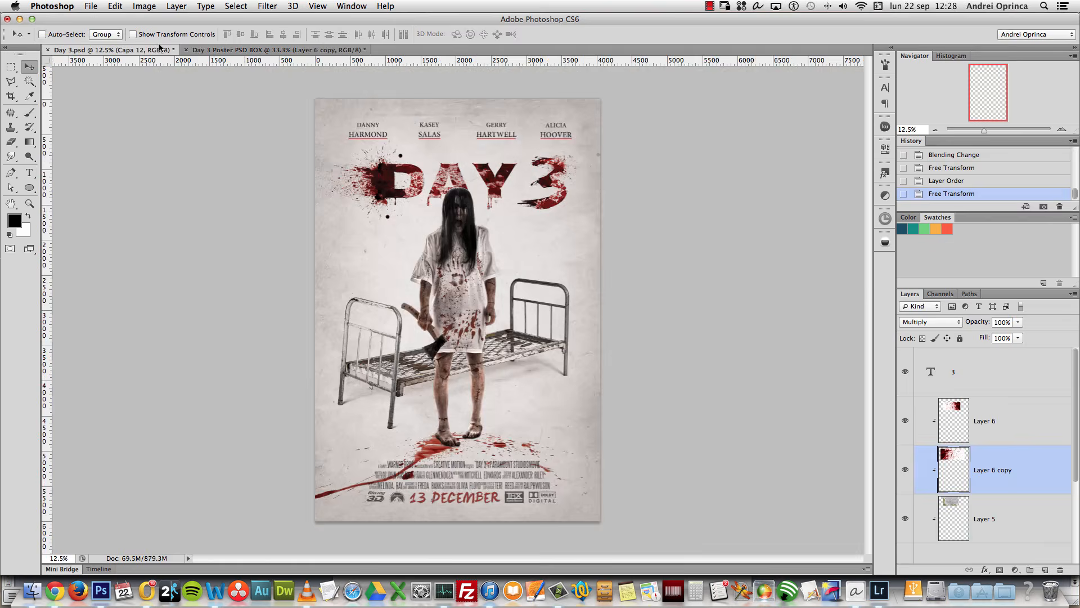
click(203, 49)
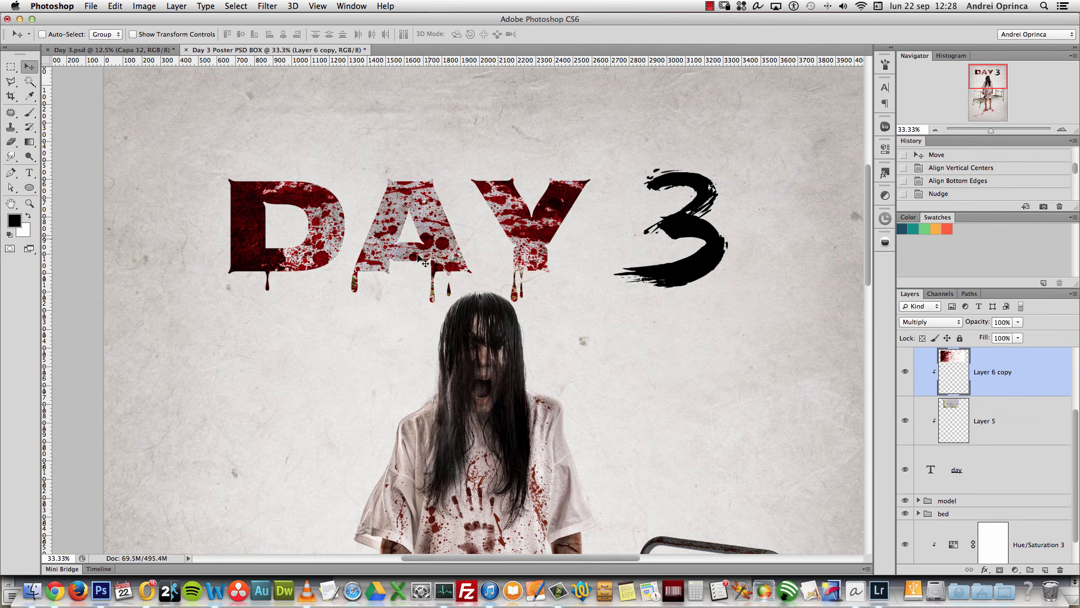
click(1009, 421)
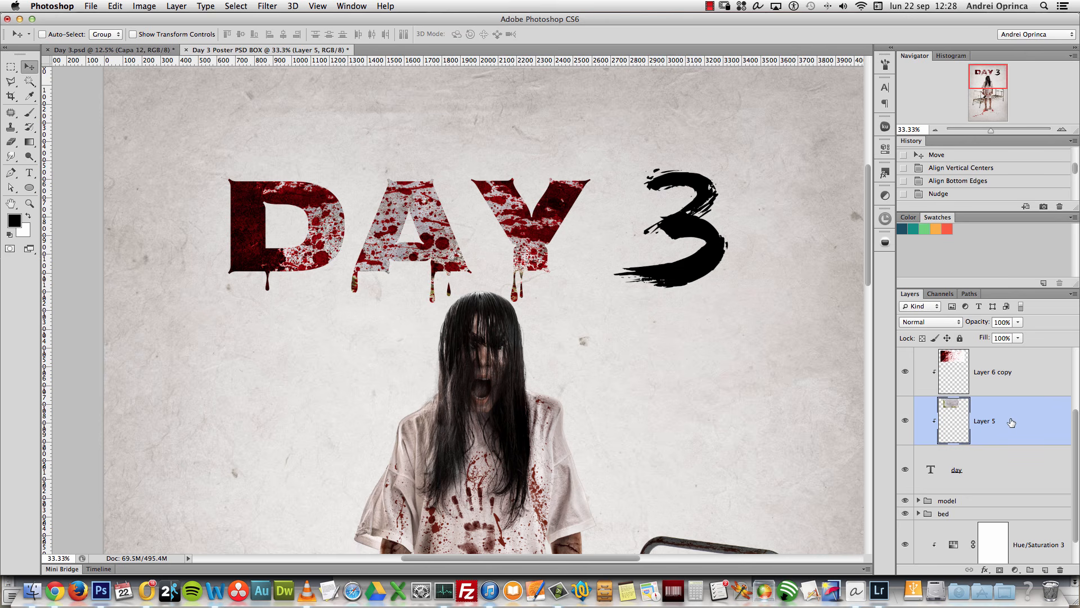
Step: Give Layer 5 a red Color Overlay in Color Burn mode at about 38% opacity
double_click(1018, 420)
drag(963, 93, 848, 98)
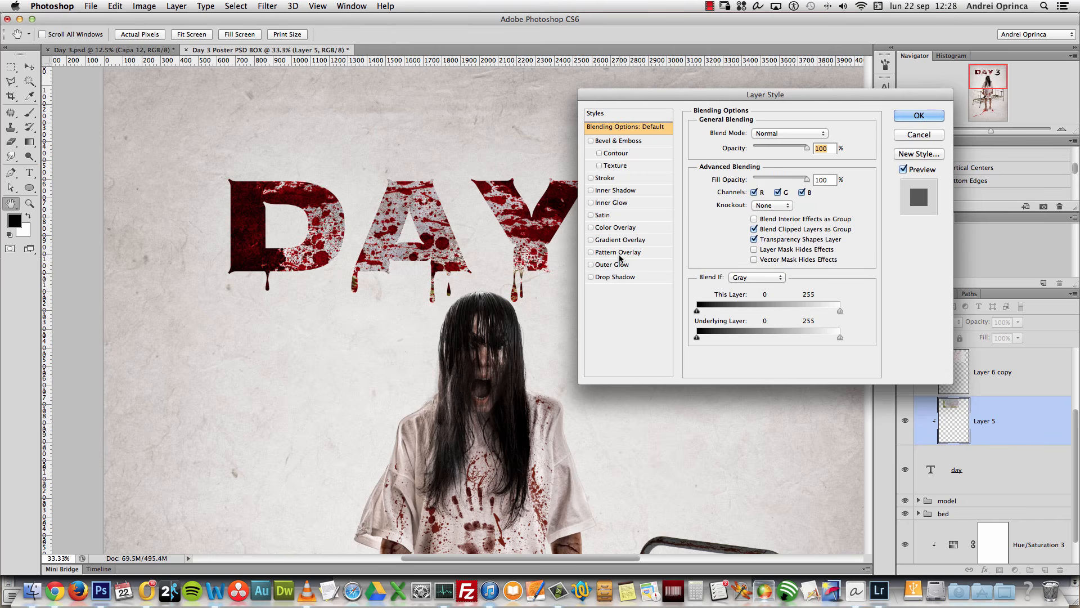
click(615, 227)
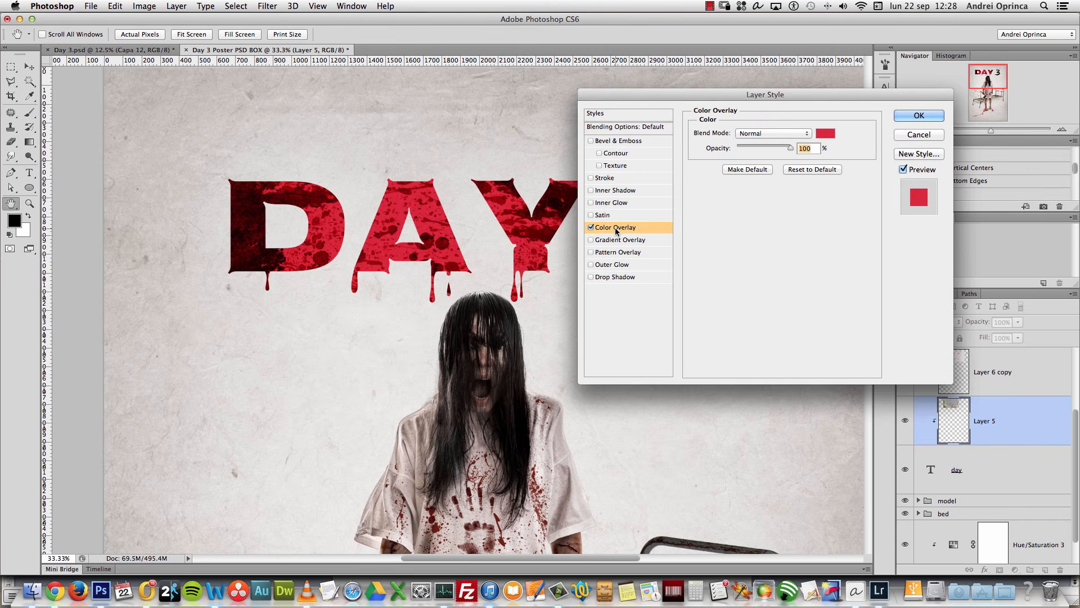
click(762, 133)
click(762, 271)
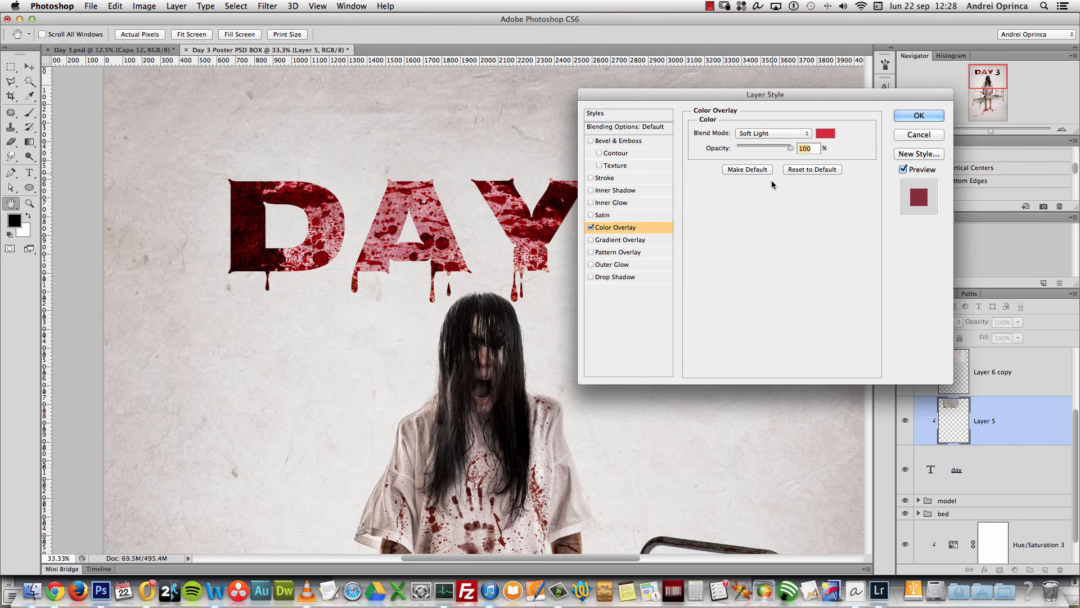
click(772, 135)
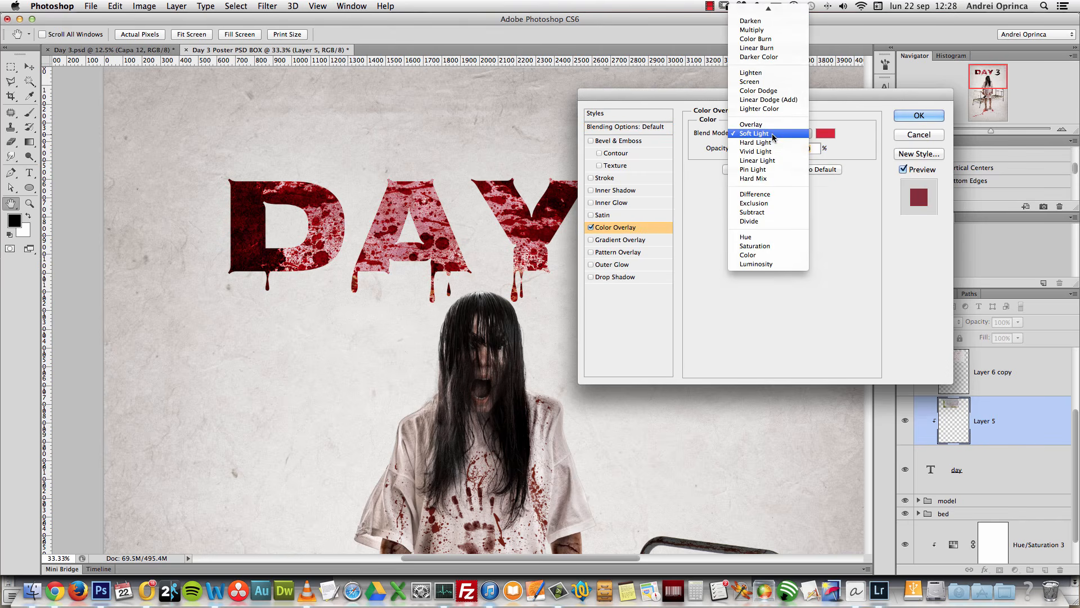
click(752, 30)
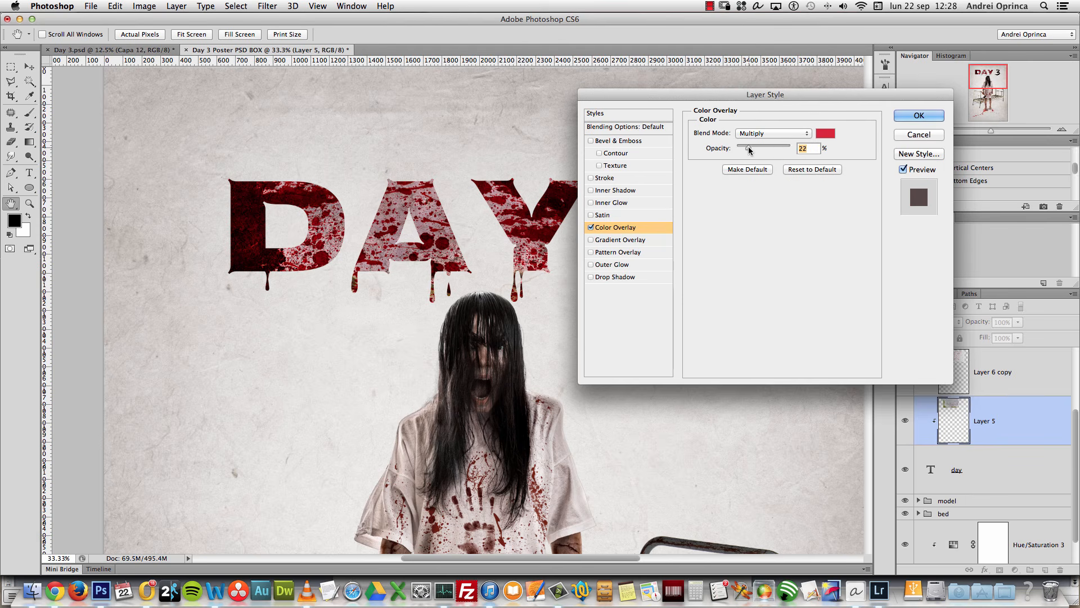
click(754, 134)
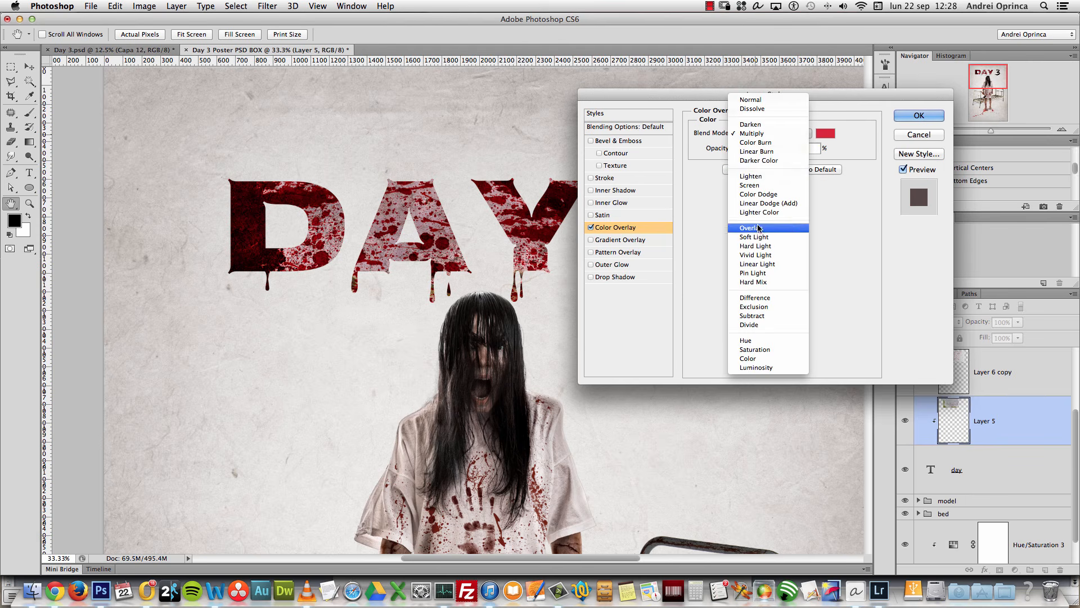
click(754, 143)
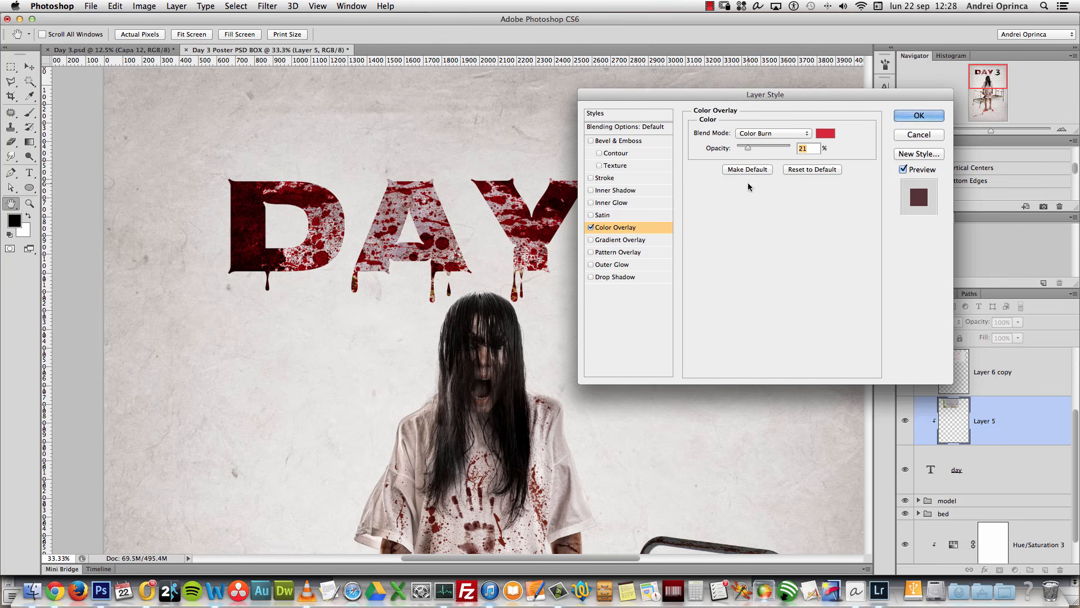
drag(747, 148, 751, 150)
click(918, 116)
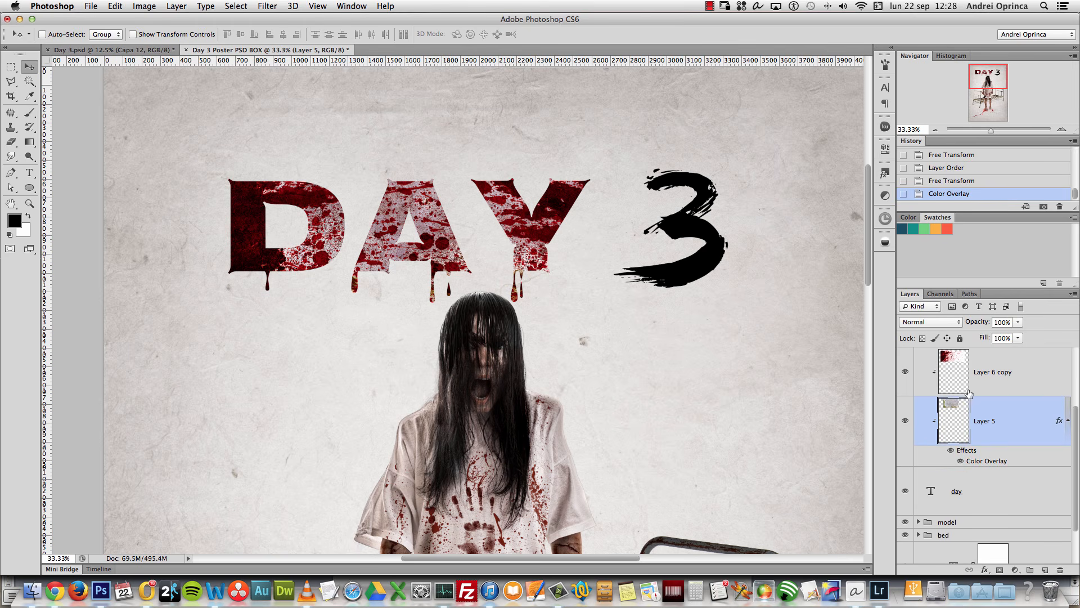
click(1068, 420)
scroll(1017, 394, up, 4)
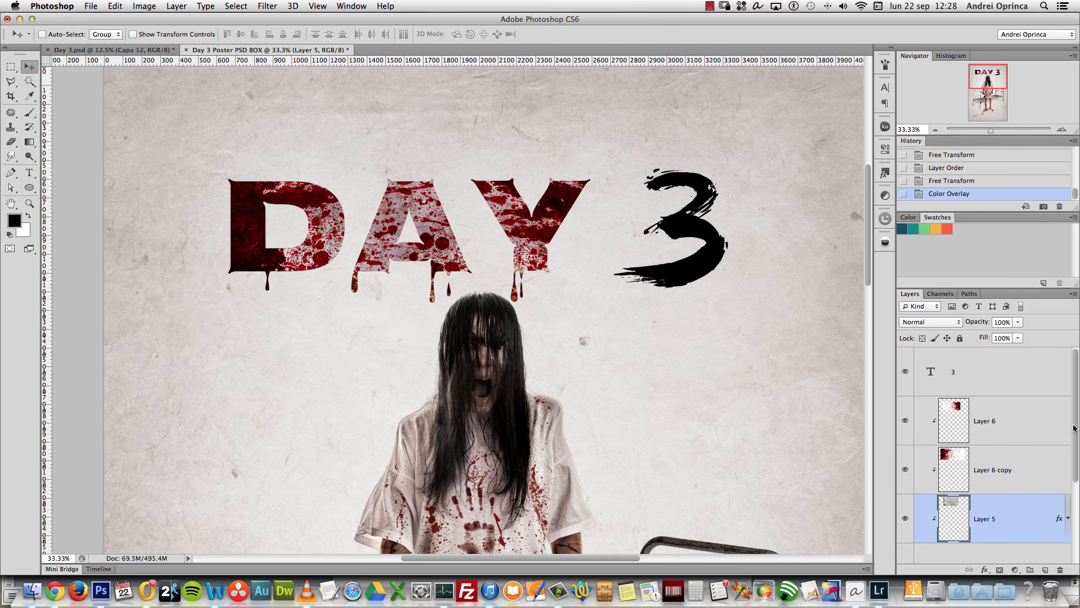
Step: Add a layer mask to the day text layer
drag(1074, 428, 1076, 453)
click(999, 524)
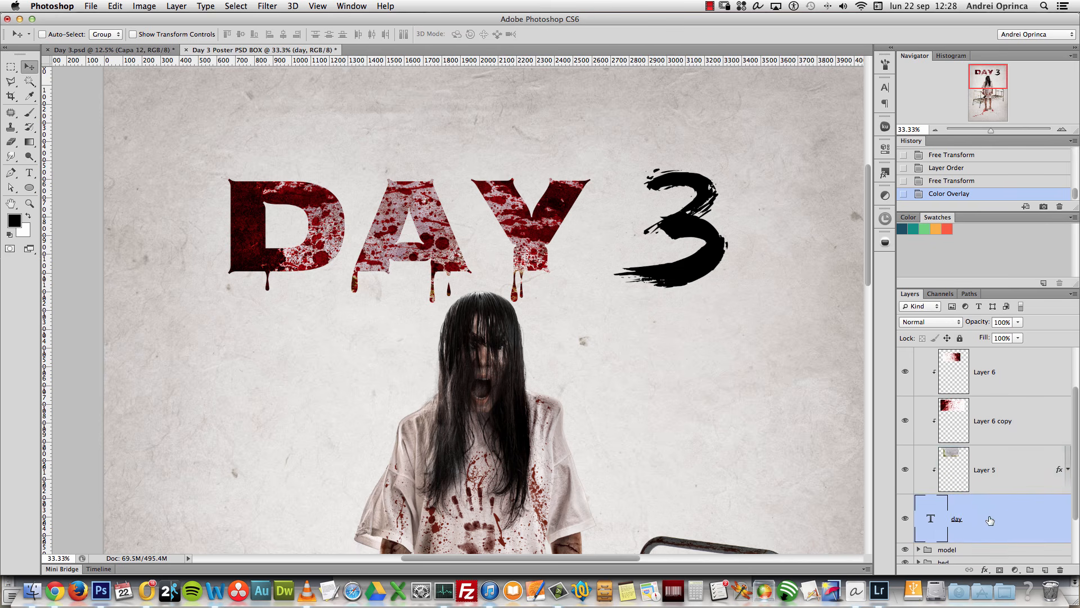
double_click(931, 518)
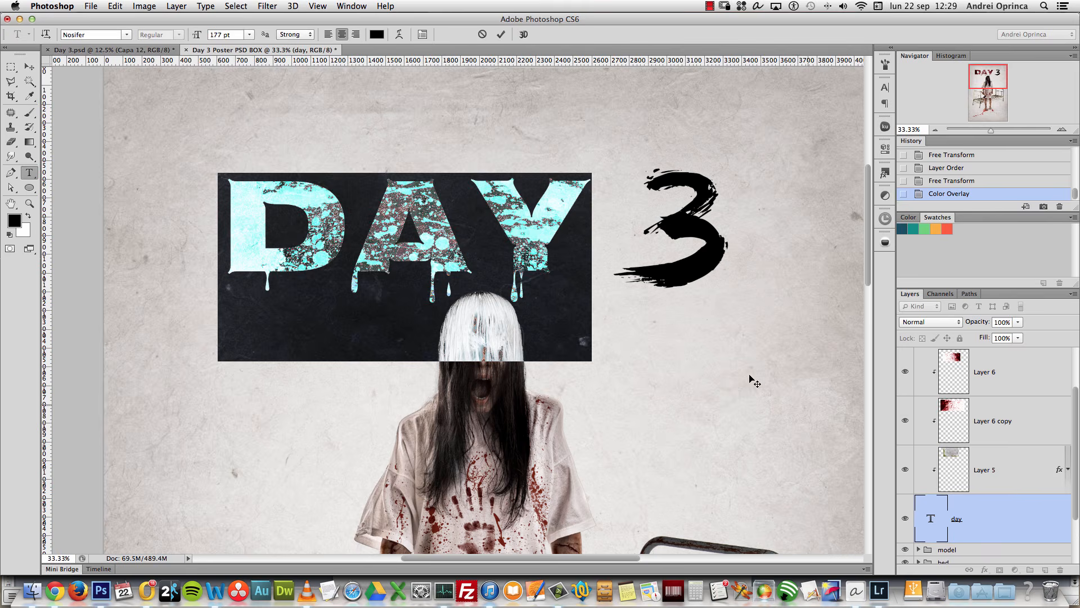
click(960, 517)
click(999, 570)
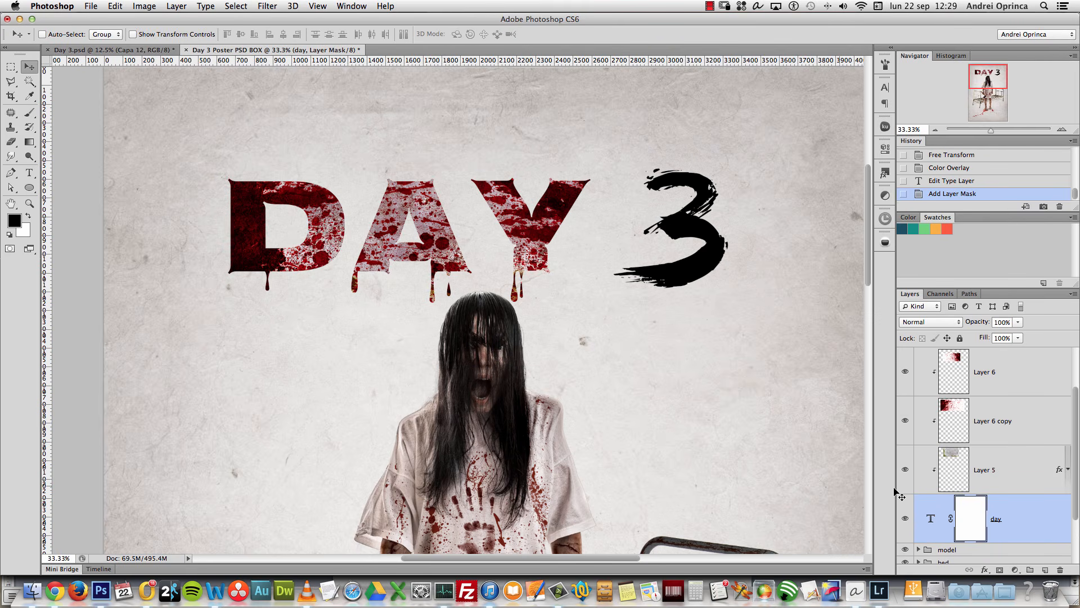
Step: Reset the brushes to the defaults and pick the 39 px textured brush tip
click(29, 113)
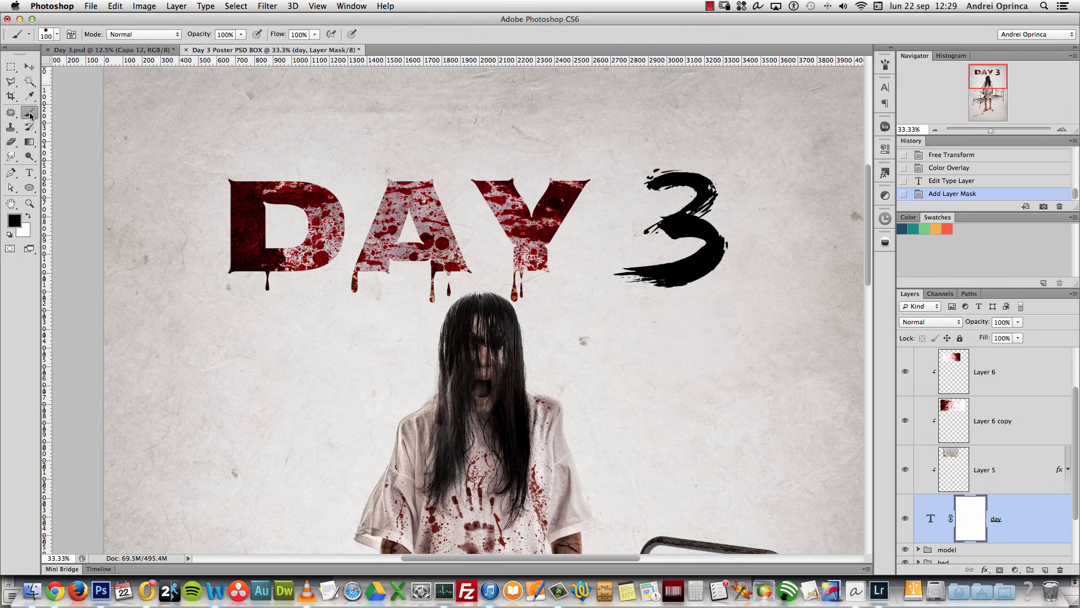
right_click(370, 196)
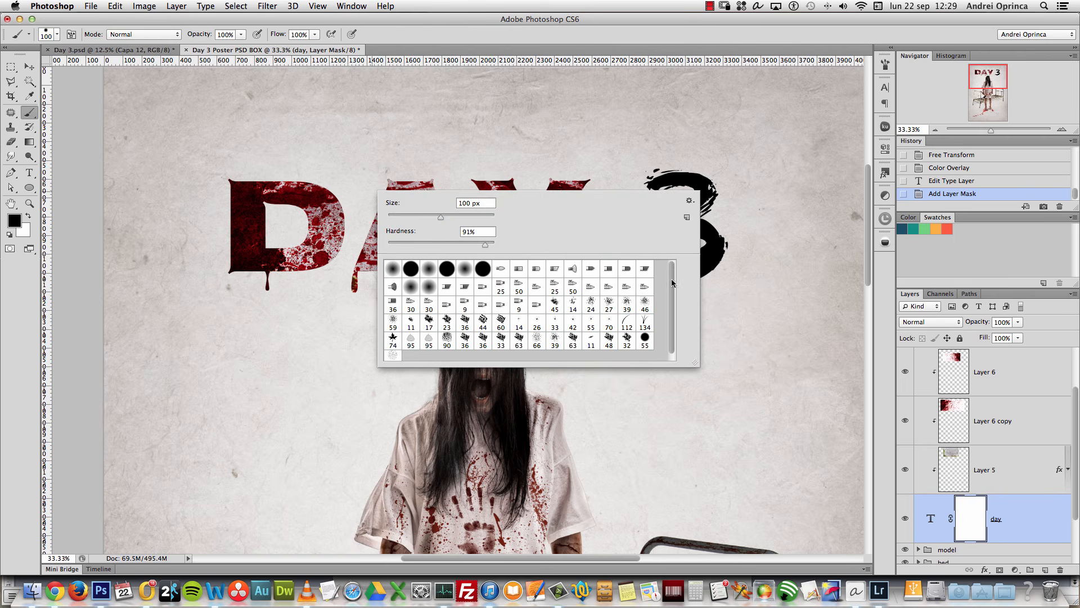
drag(672, 282, 671, 301)
click(689, 201)
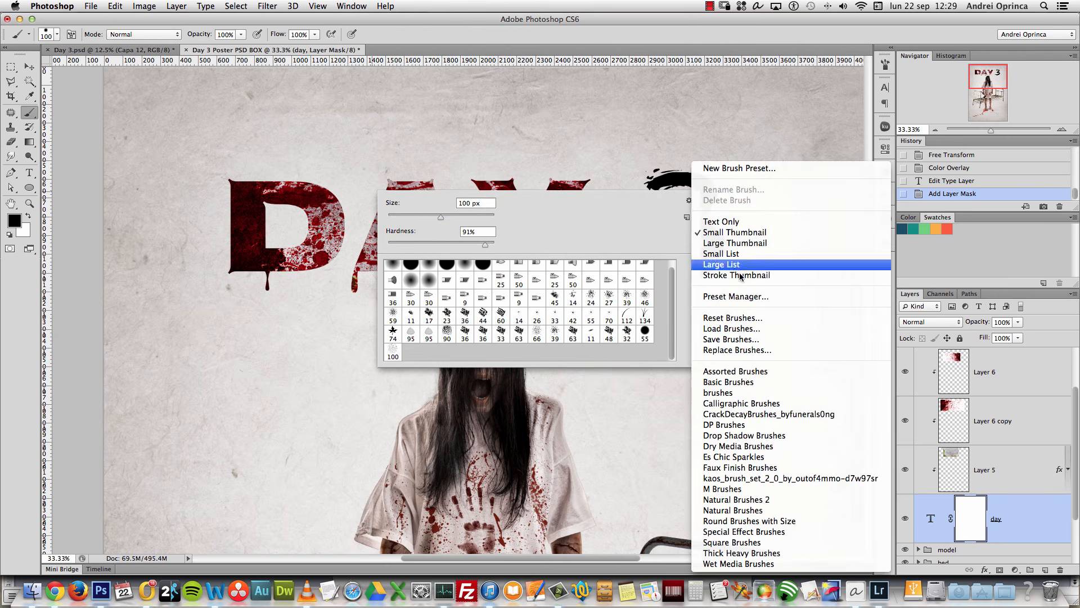
click(700, 204)
click(699, 203)
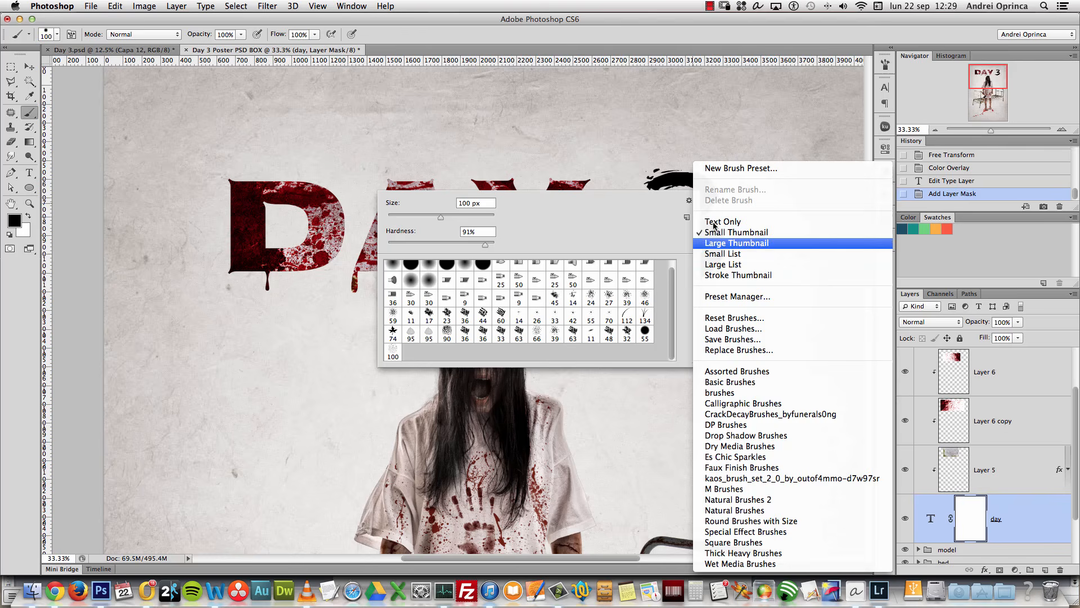
click(740, 319)
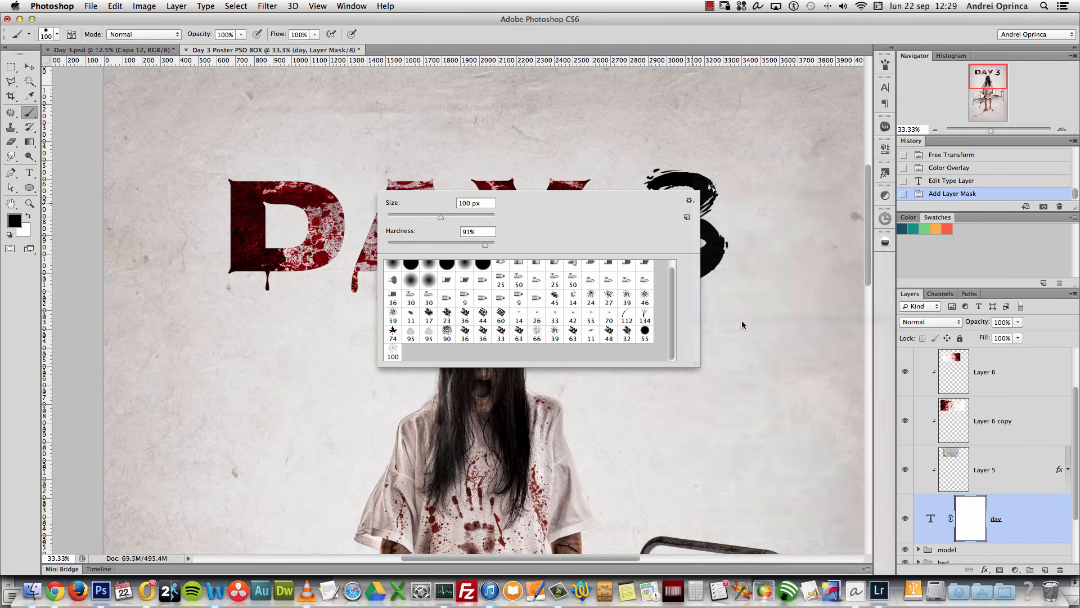
click(610, 211)
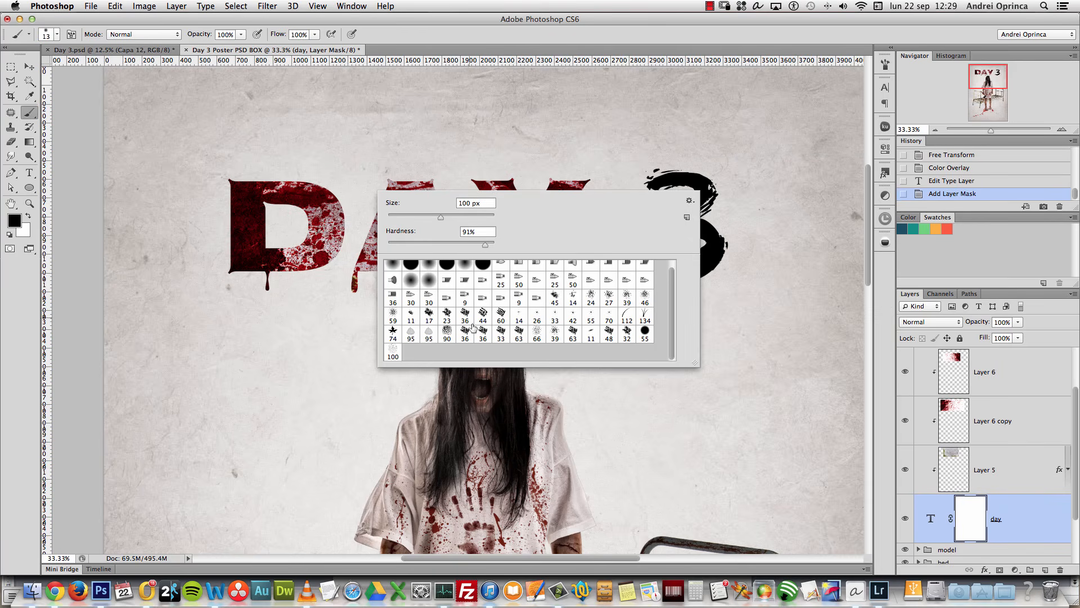
click(555, 335)
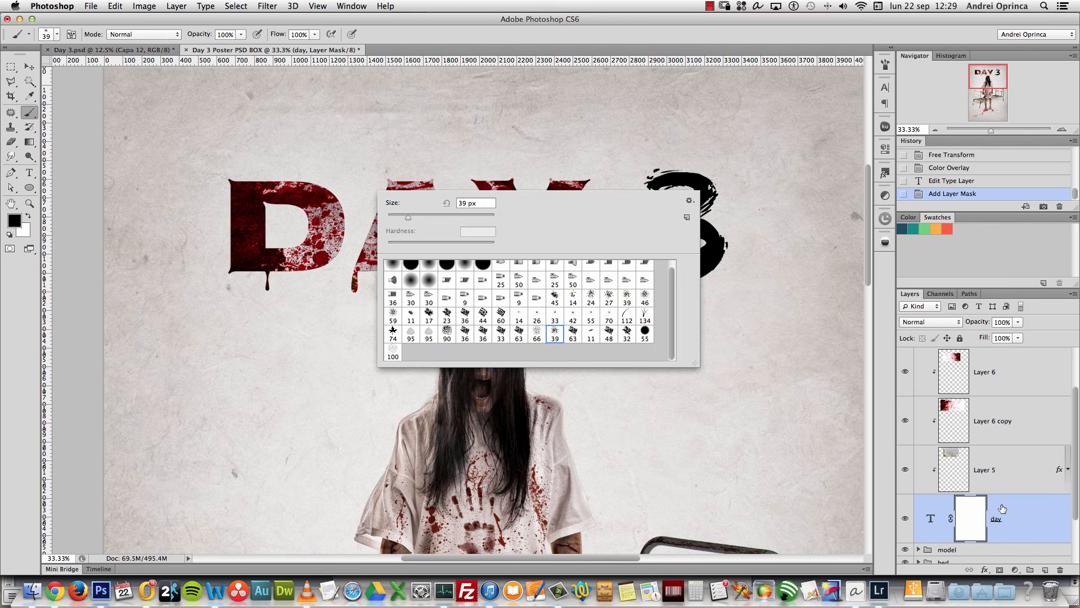
click(976, 515)
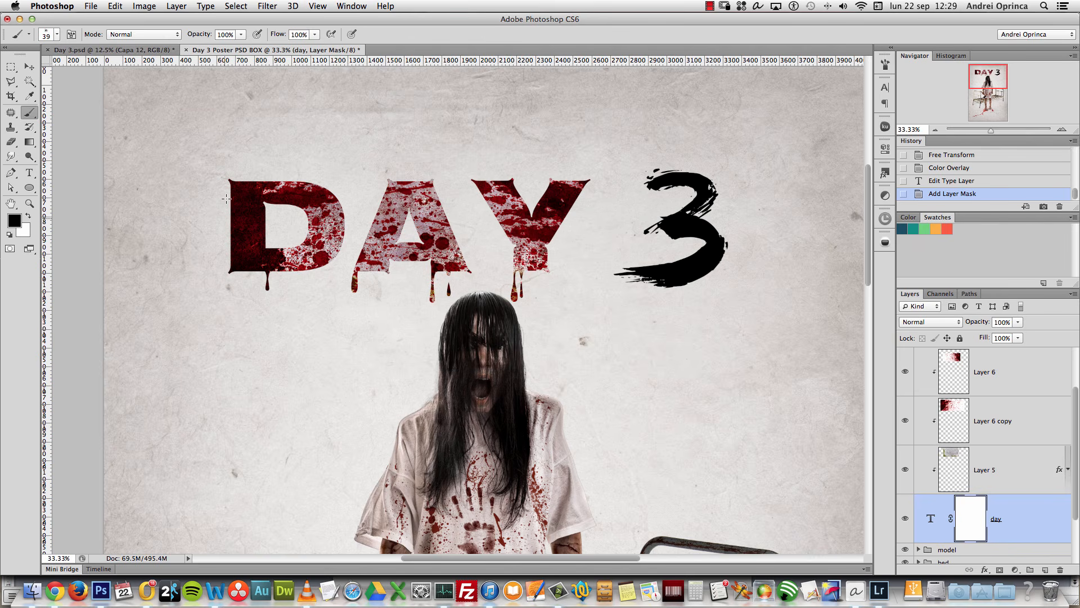
Step: Mask away the D's left edge and bottom-left corner, switching to a 24 px spatter brush
super+click(211, 243)
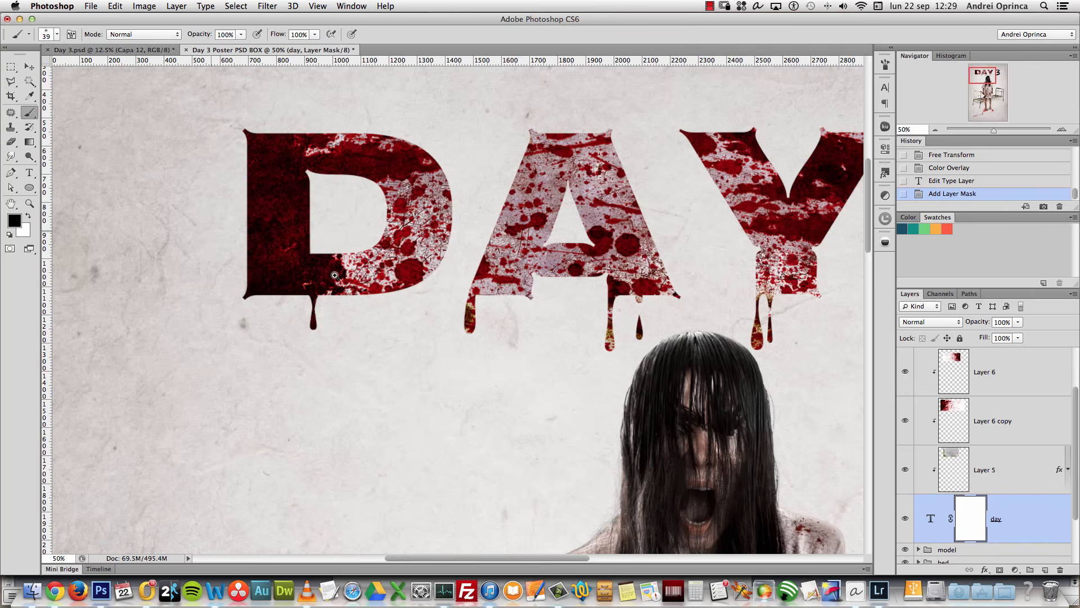
drag(311, 243, 270, 207)
super+click(276, 206)
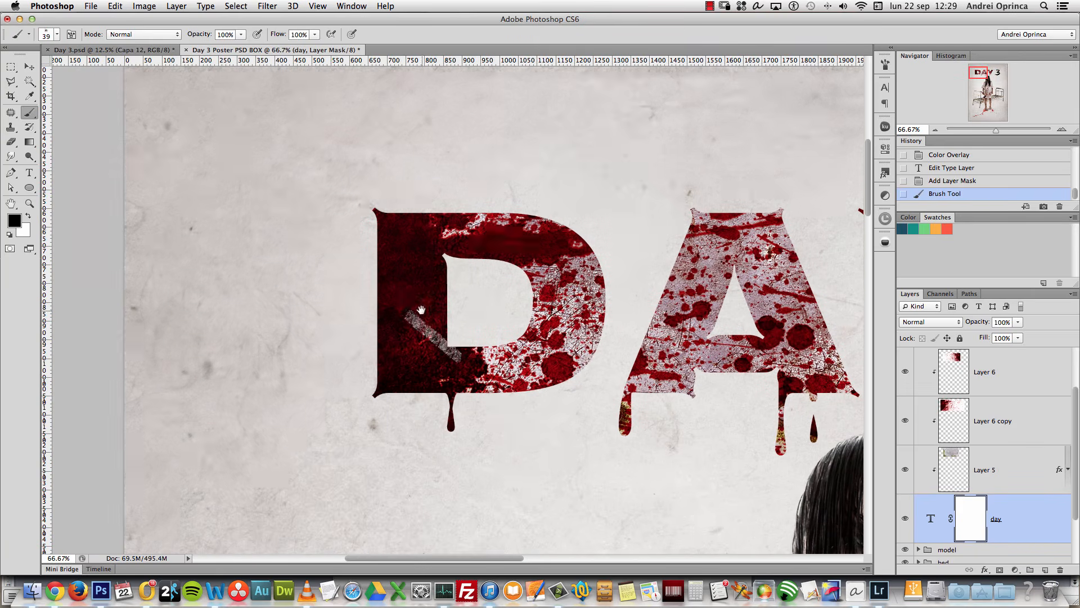
key(super+z)
right_click(389, 268)
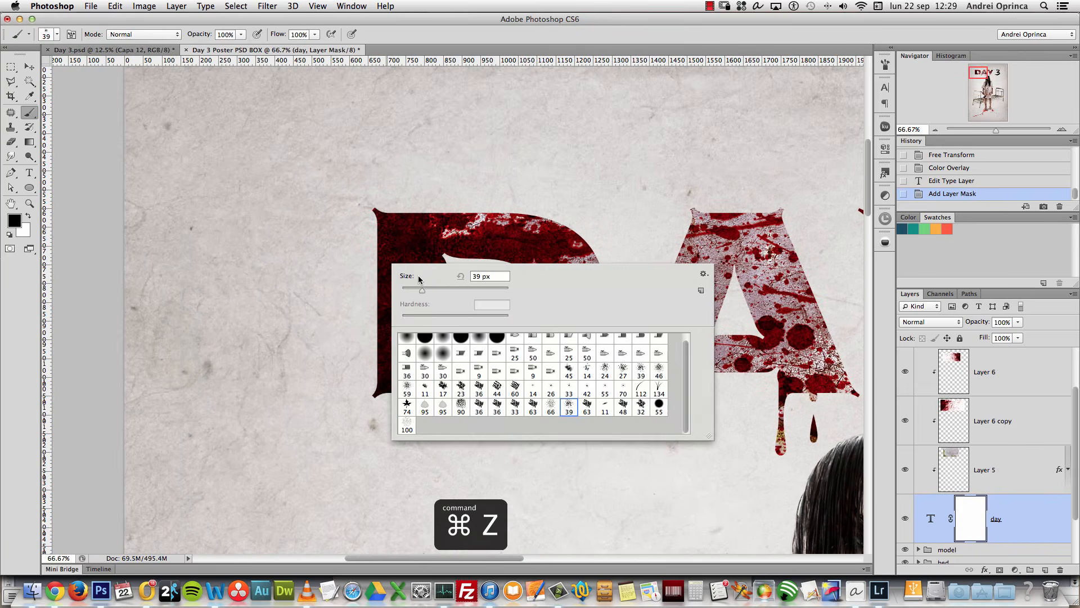
click(978, 513)
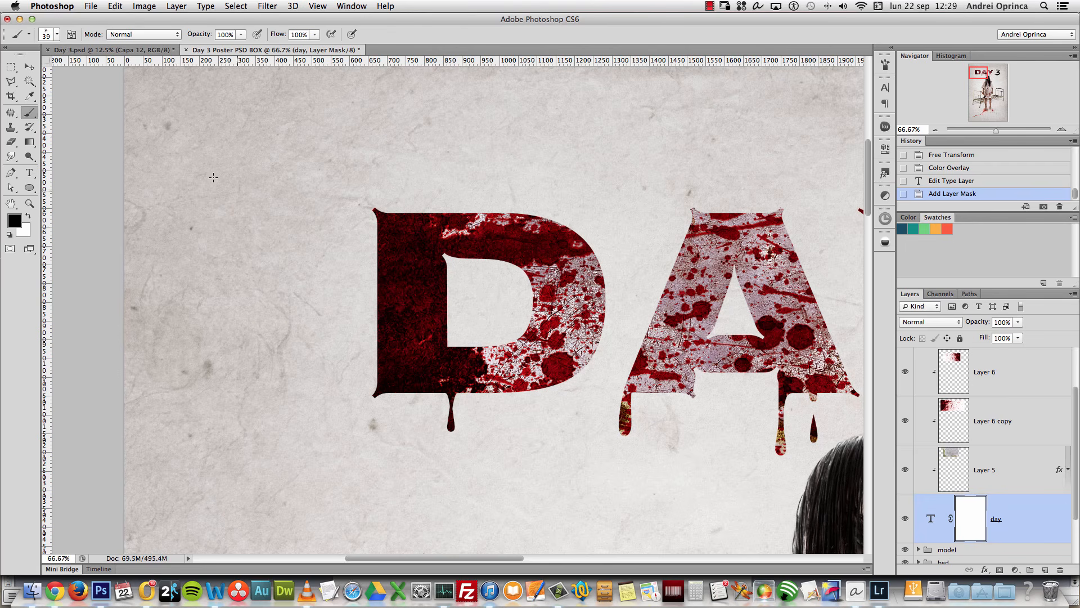
click(374, 209)
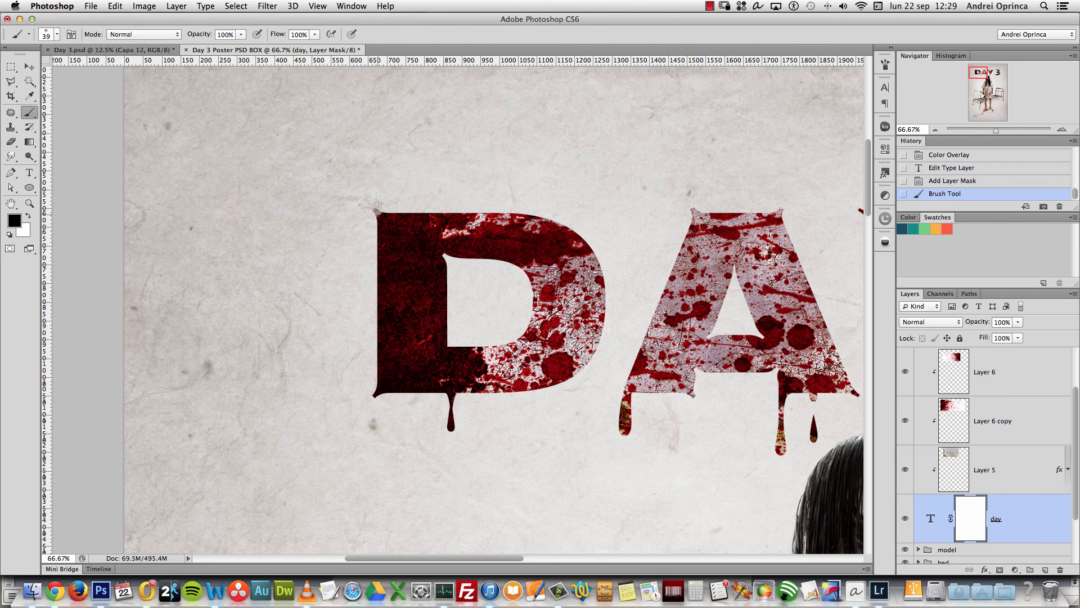
drag(375, 232, 380, 385)
click(376, 397)
right_click(416, 316)
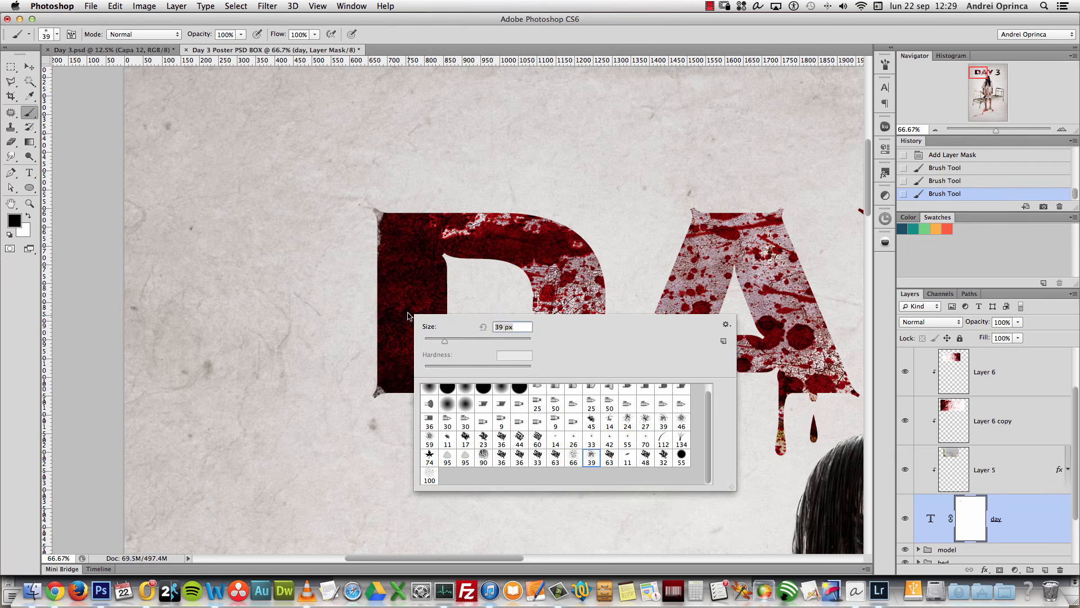
click(627, 422)
click(376, 396)
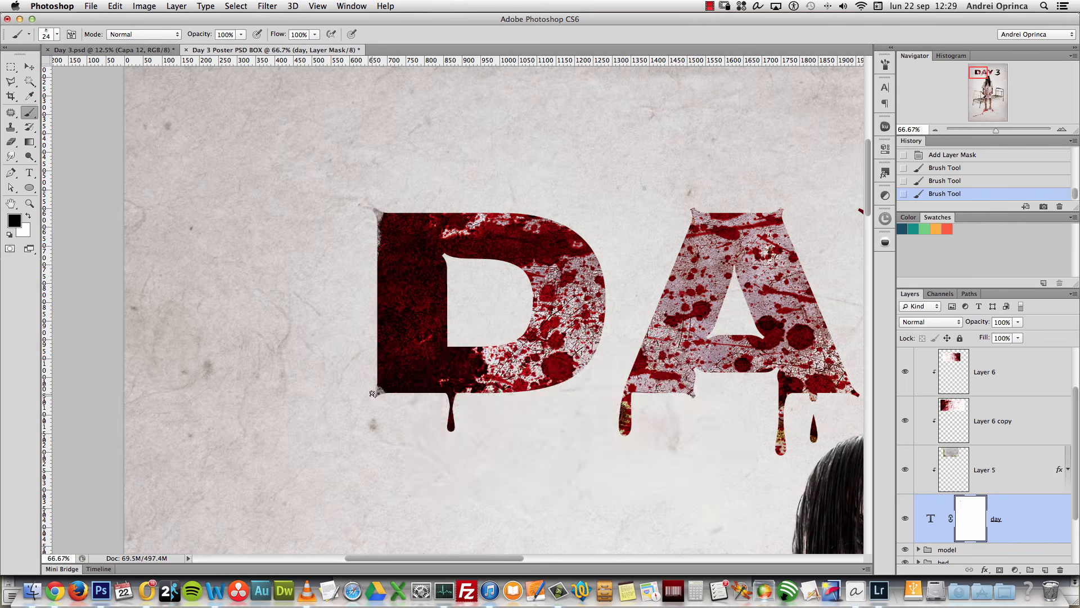
Step: Roughen the D's whole left edge on the mask with the 46 px spatter brush
right_click(380, 345)
text(146)
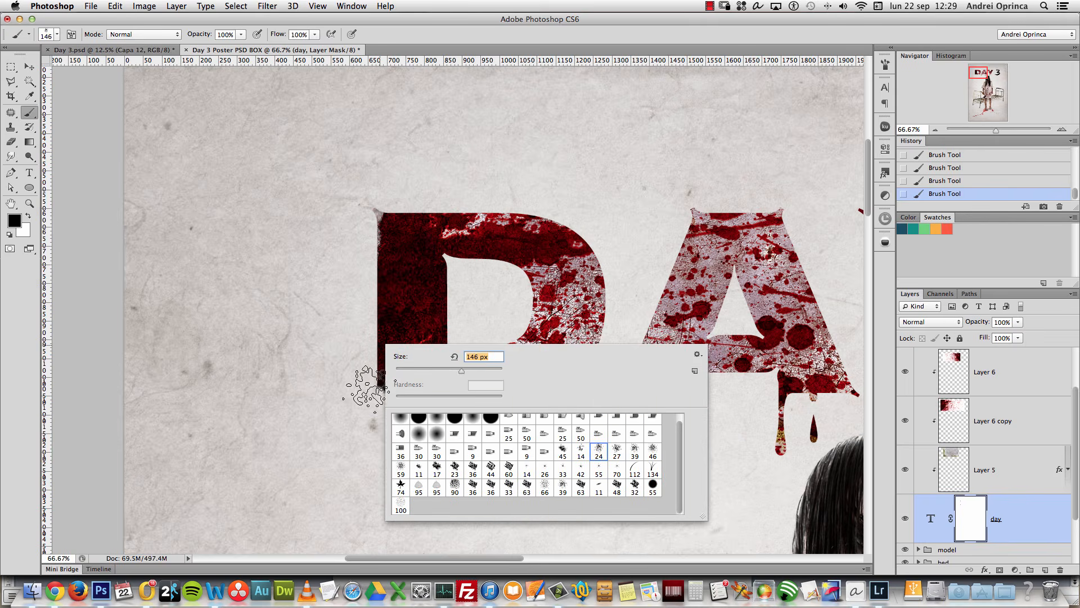
key(Return)
mouse_move(349, 304)
mouse_down()
mouse_move(365, 196)
mouse_move(365, 284)
mouse_up()
key(super+z)
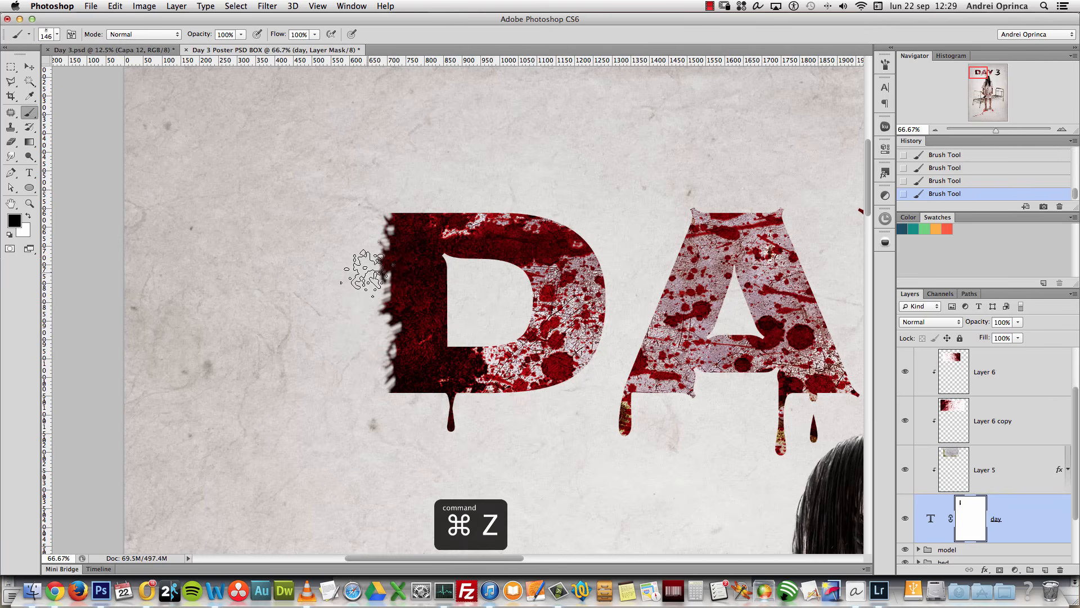
right_click(425, 310)
click(692, 416)
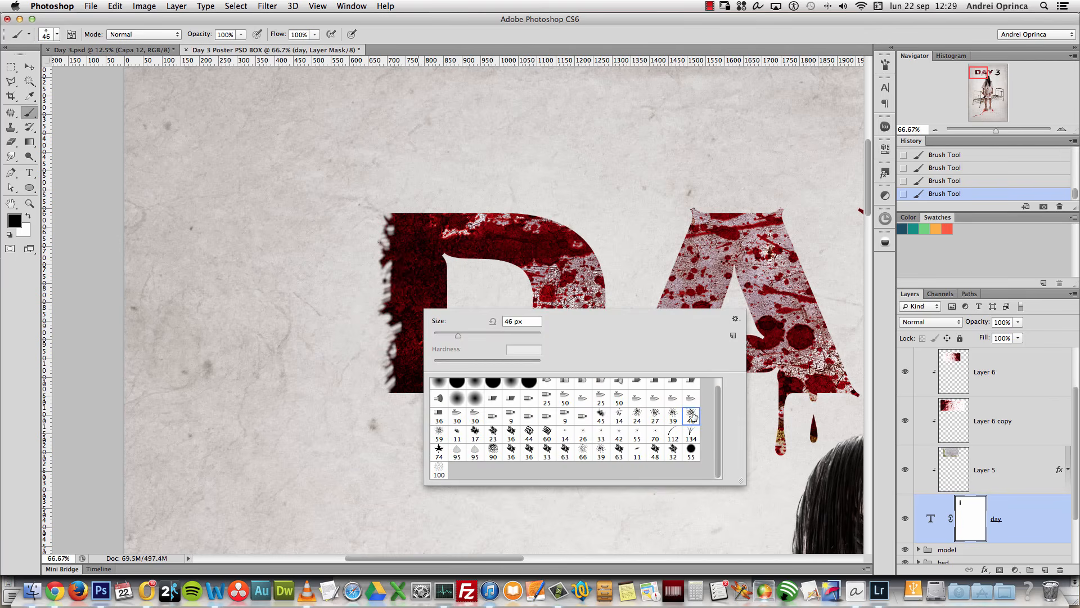
click(370, 360)
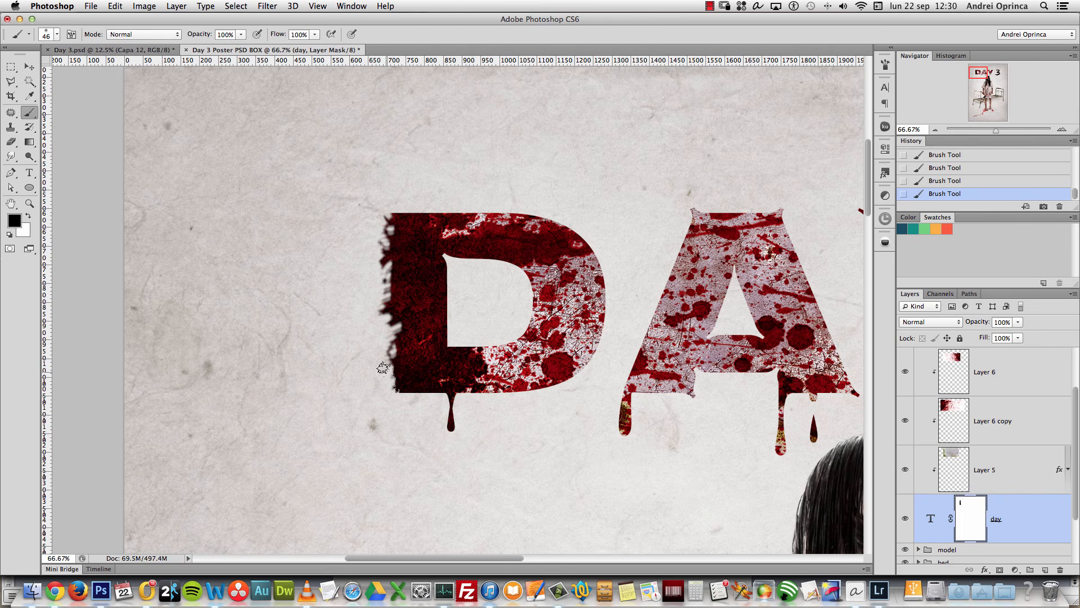
drag(381, 325, 382, 216)
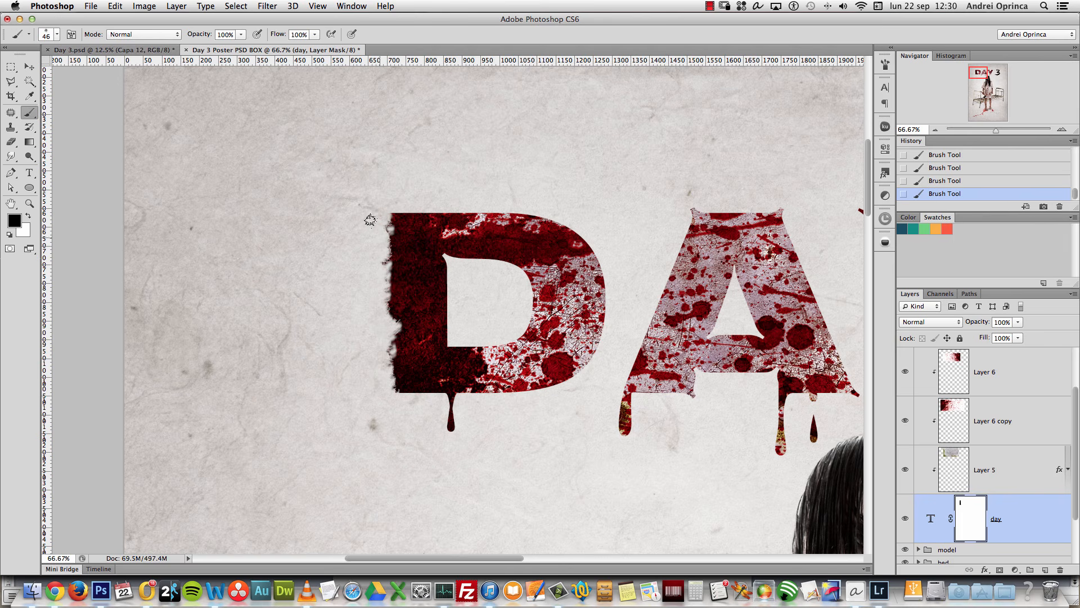
right_click(480, 353)
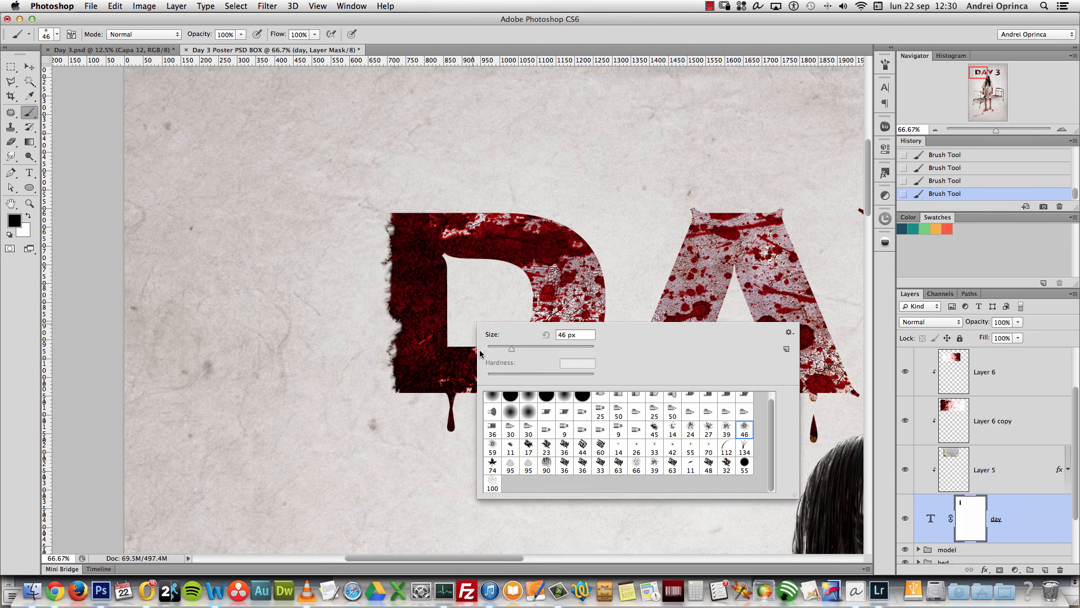
click(960, 513)
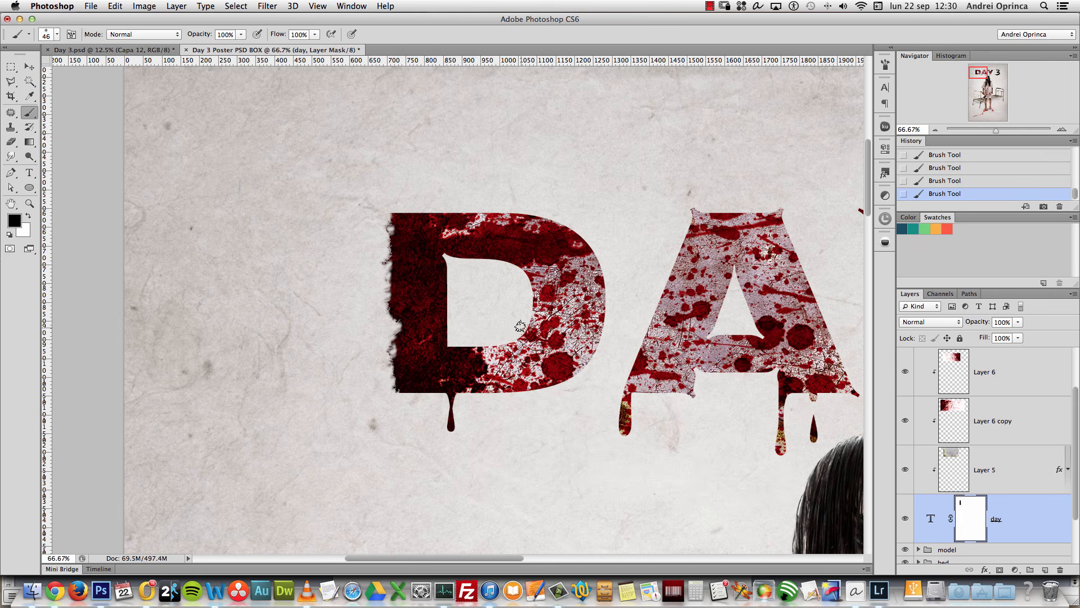
Step: Open the blood splatter JPG in Photoshop from the assets folder
key(super+Tab)
click(571, 108)
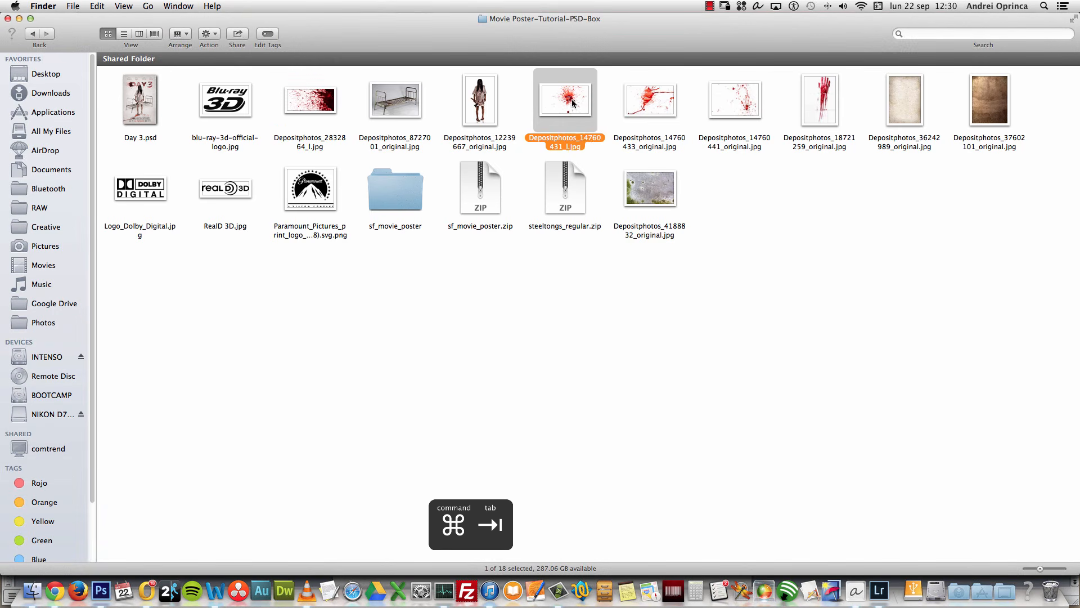
right_click(574, 102)
mouse_move(704, 116)
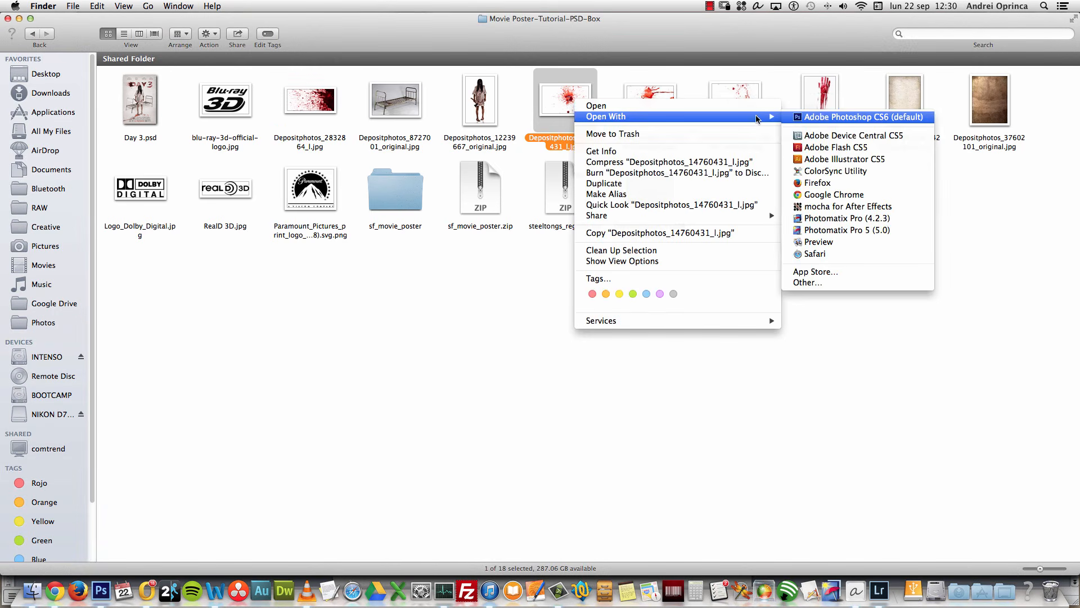
click(813, 117)
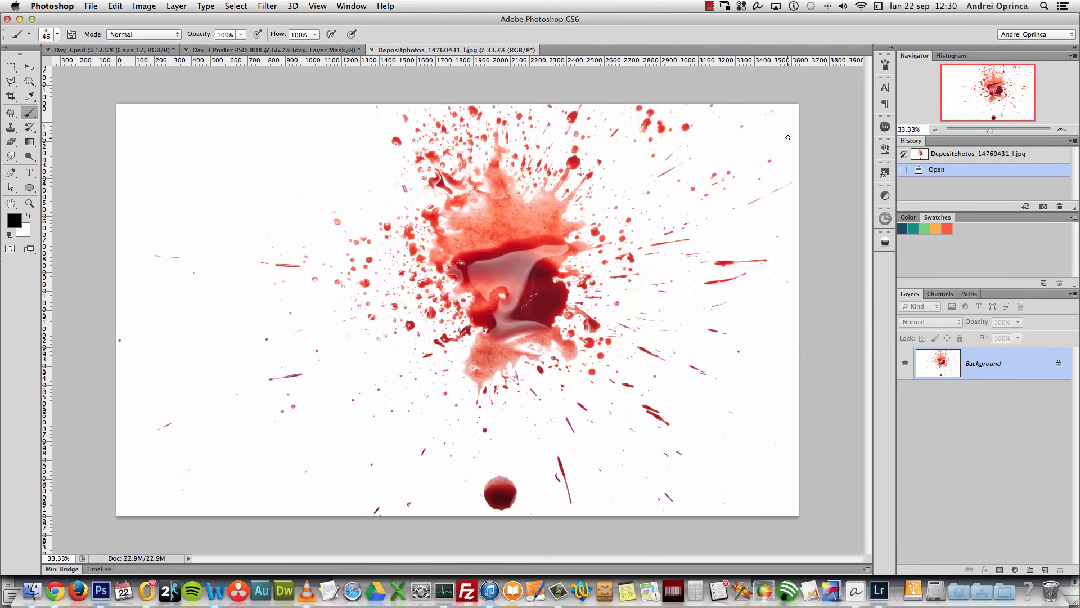
Step: Desaturate the splatter image and raise its Levels black point to 116
click(115, 6)
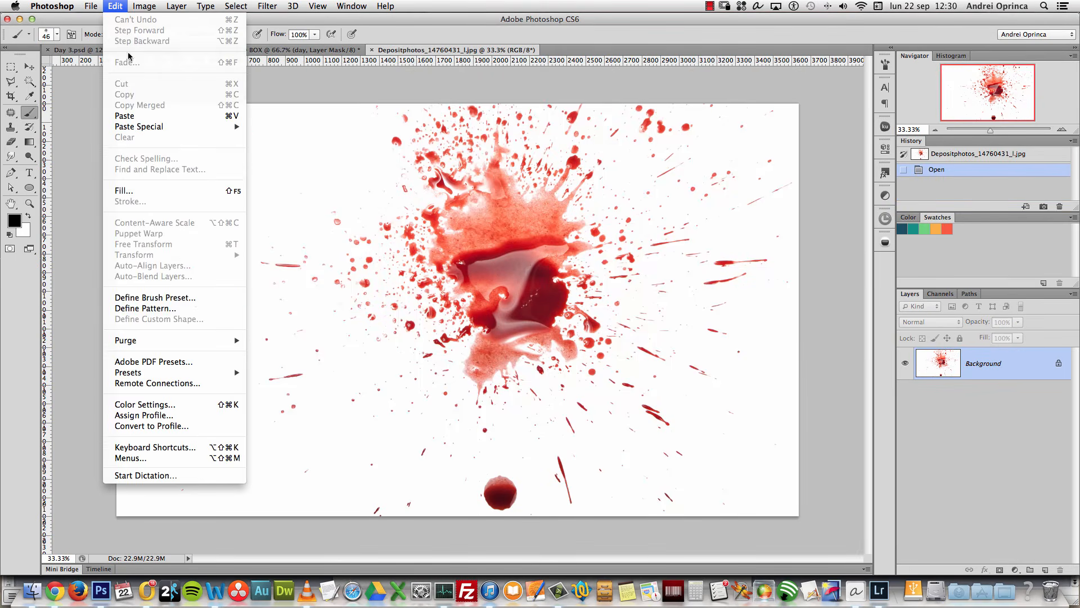
click(195, 297)
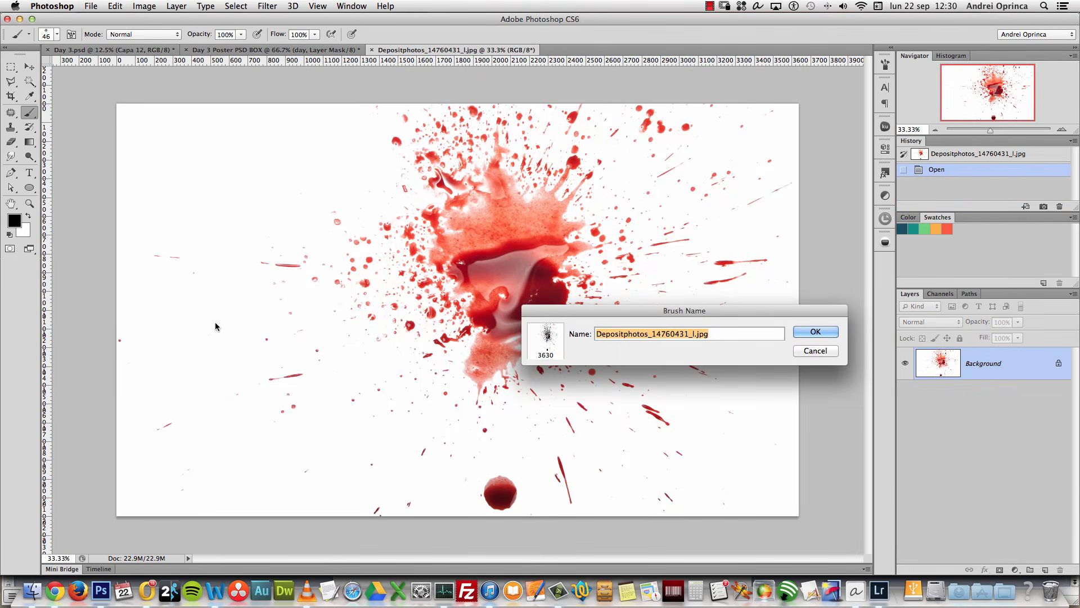
click(815, 351)
key(super+u)
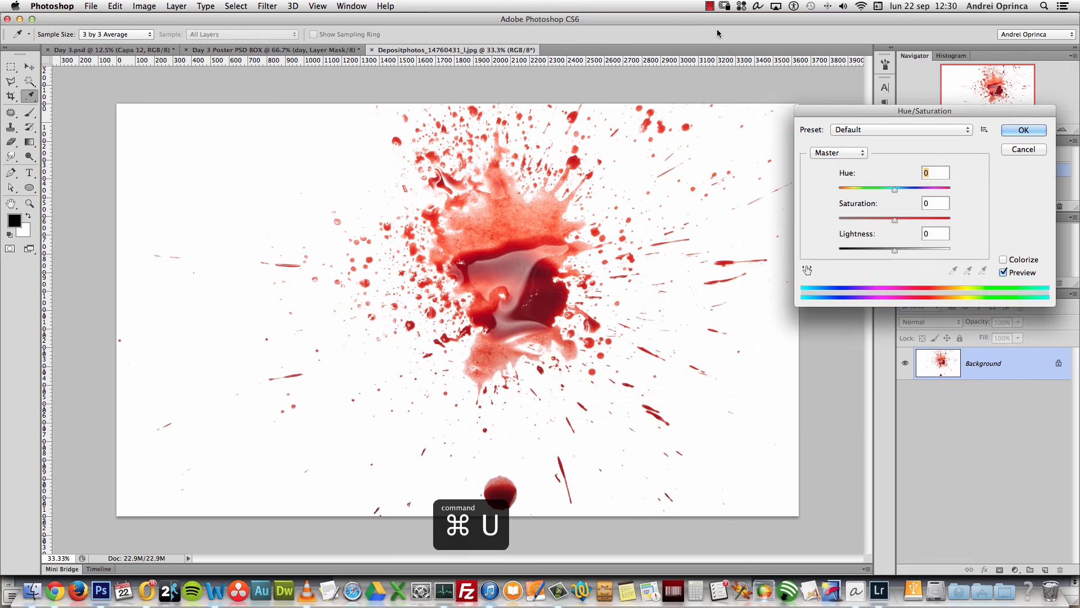
drag(894, 251, 849, 251)
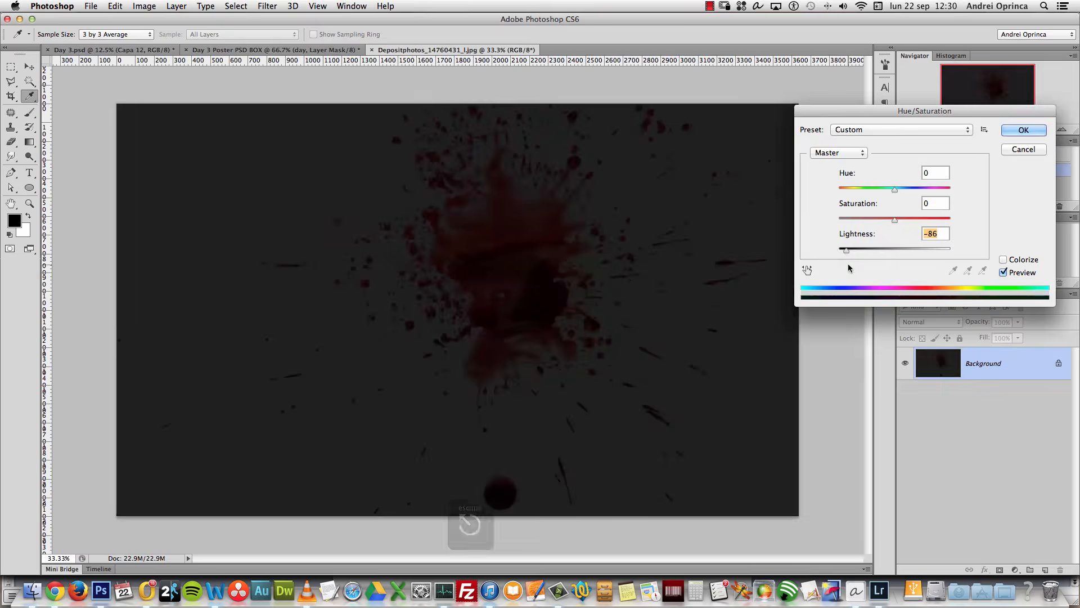
key(Escape)
key(super+u)
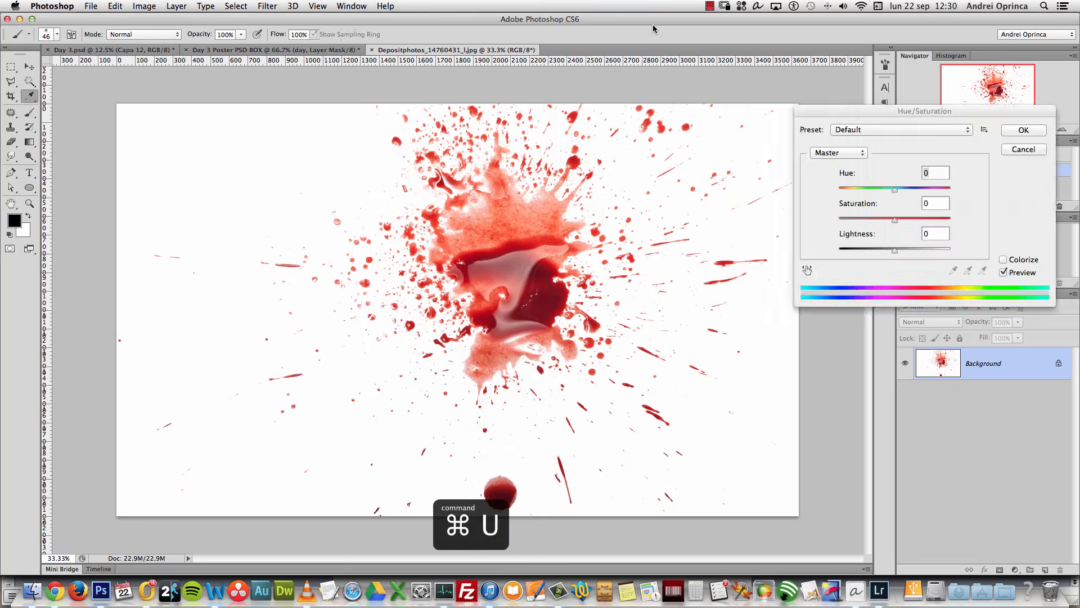
drag(893, 220, 793, 225)
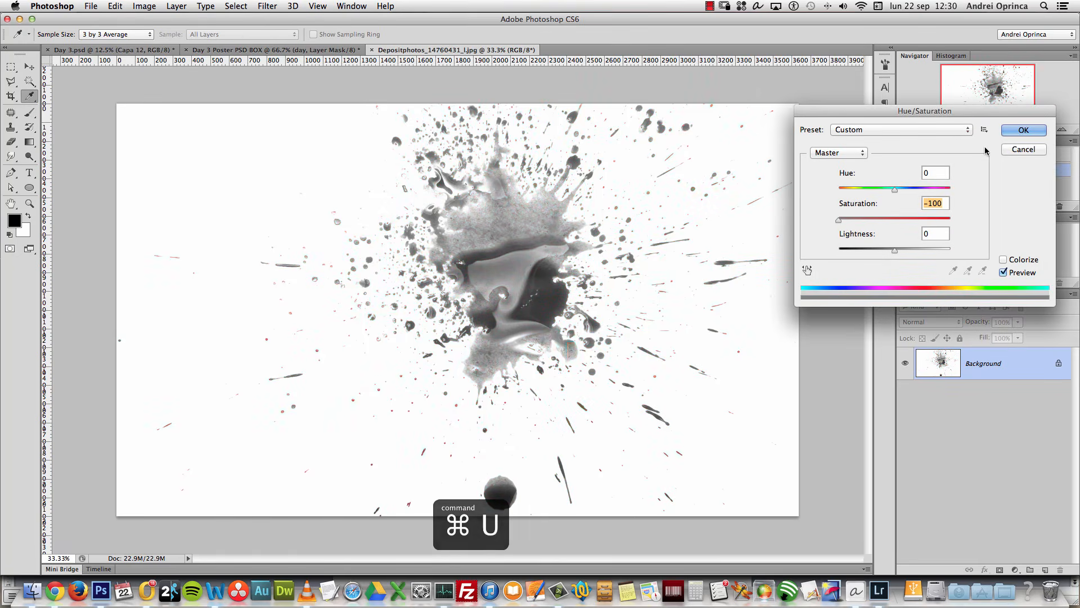
click(1023, 130)
key(super+l)
drag(778, 232, 899, 232)
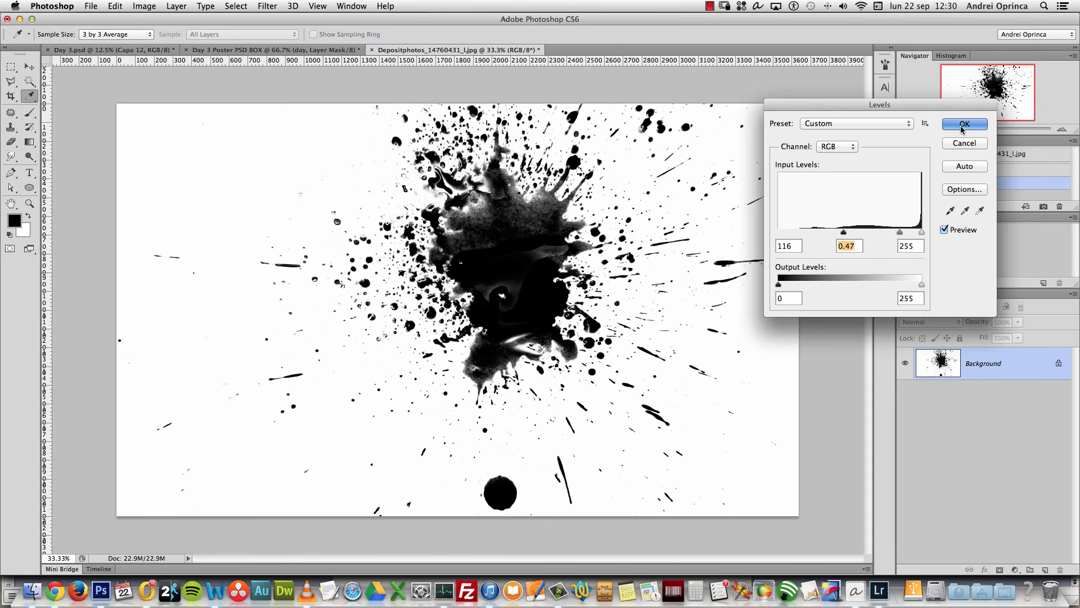
key(Return)
Step: Define the splatter as a brush preset and close the image without saving
click(117, 6)
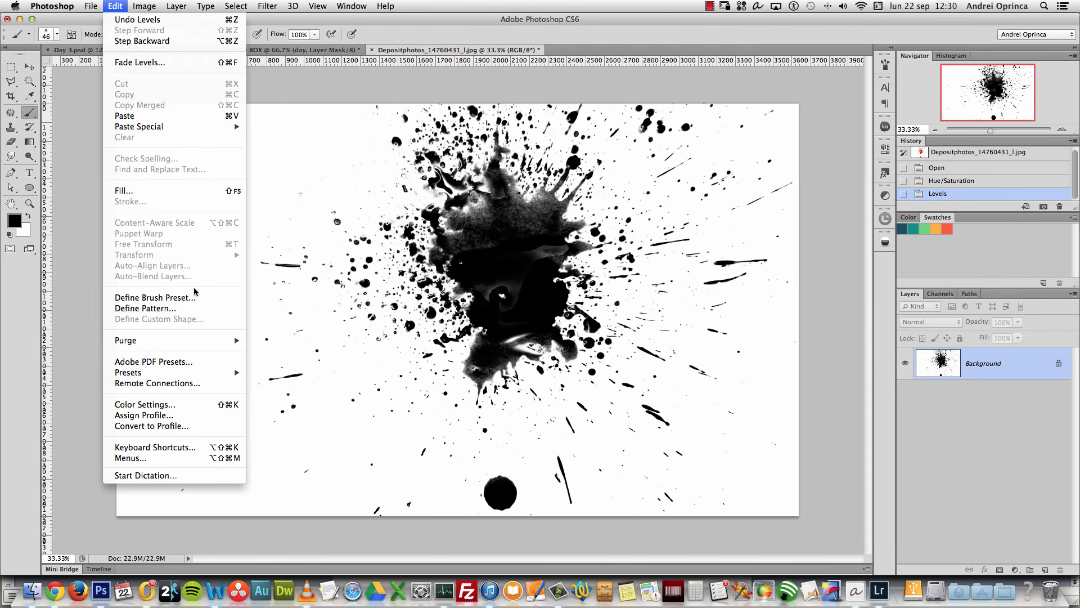
click(169, 297)
click(810, 331)
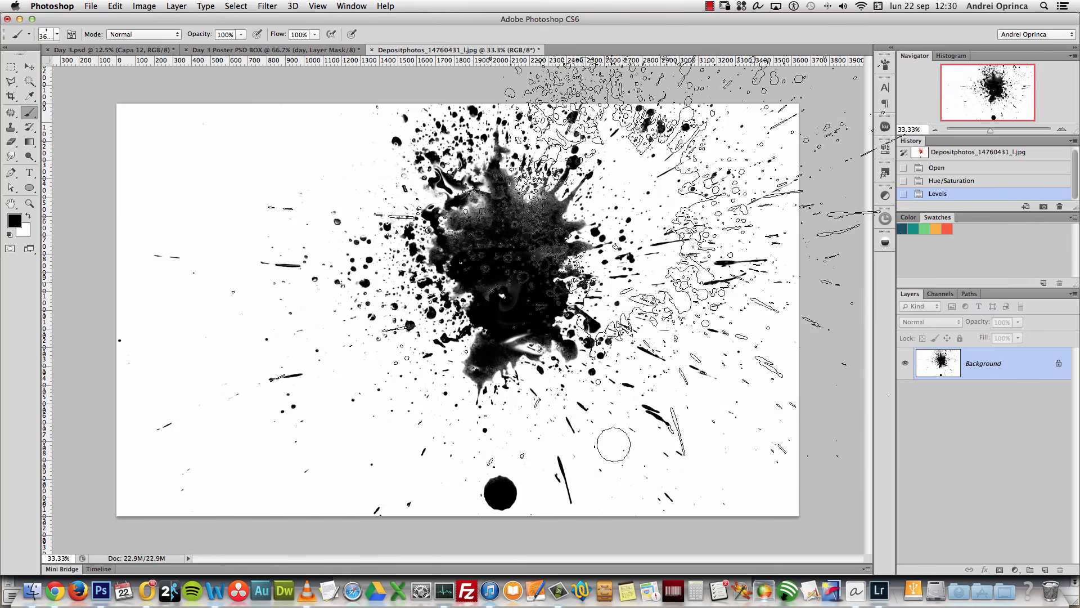
key(super+w)
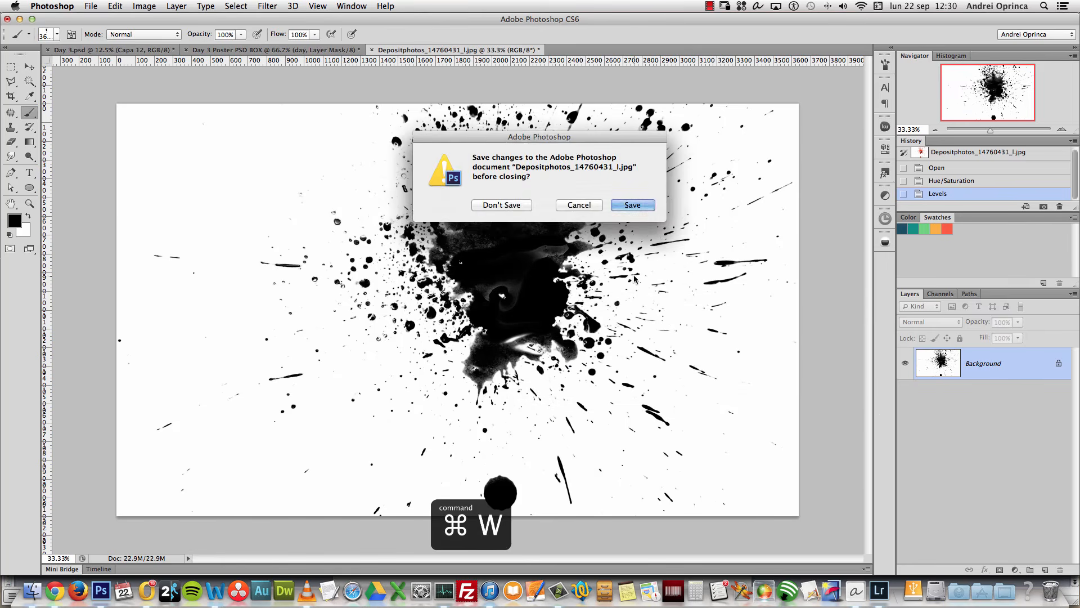
click(502, 204)
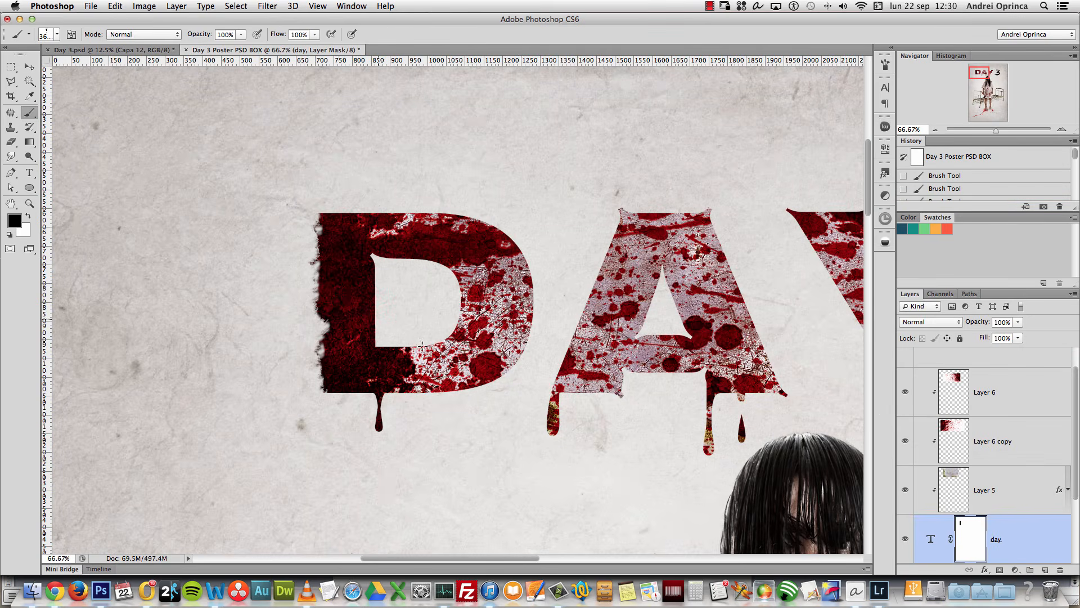
Step: Set the new splatter brush to 134 px and spatter the D's left edge on the mask
right_click(340, 293)
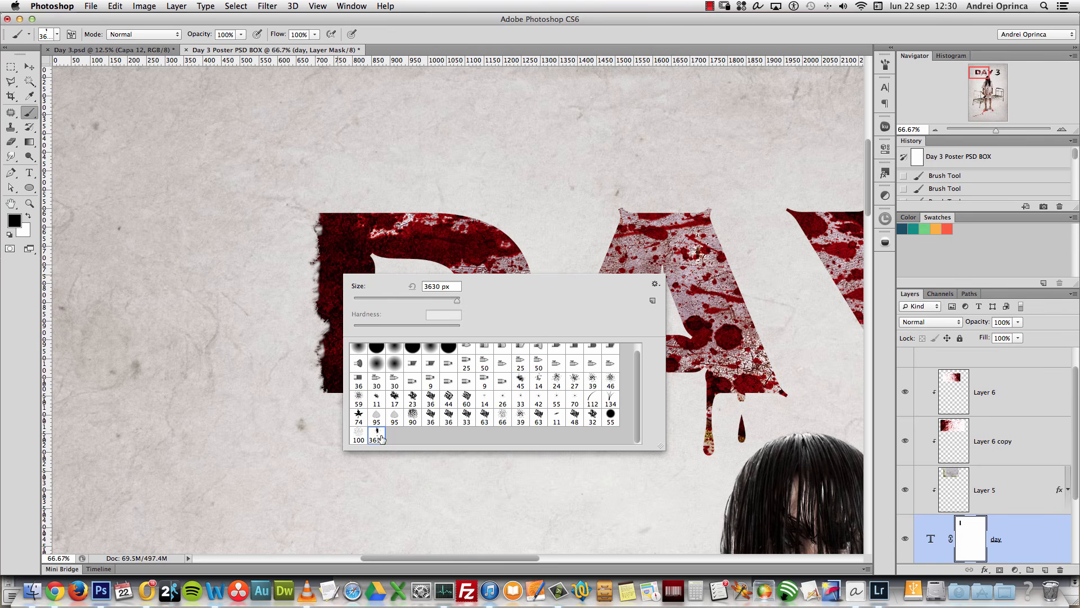
click(386, 300)
mouse_move(383, 300)
mouse_down()
mouse_move(296, 292)
mouse_move(416, 292)
mouse_up()
click(298, 313)
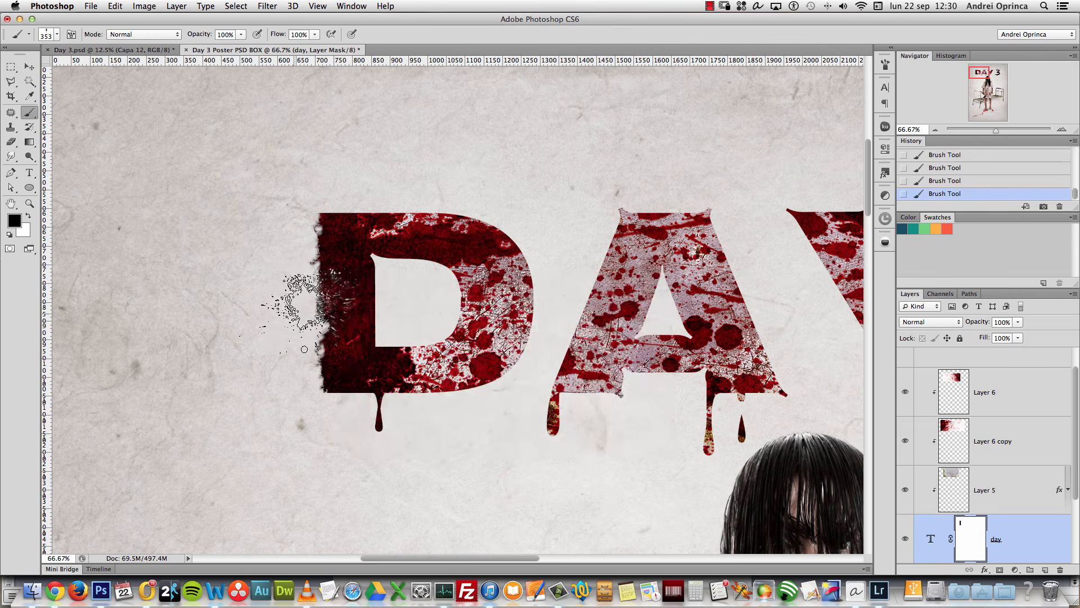
mouse_move(297, 368)
mouse_down()
mouse_move(305, 360)
mouse_move(294, 380)
mouse_move(307, 267)
mouse_up()
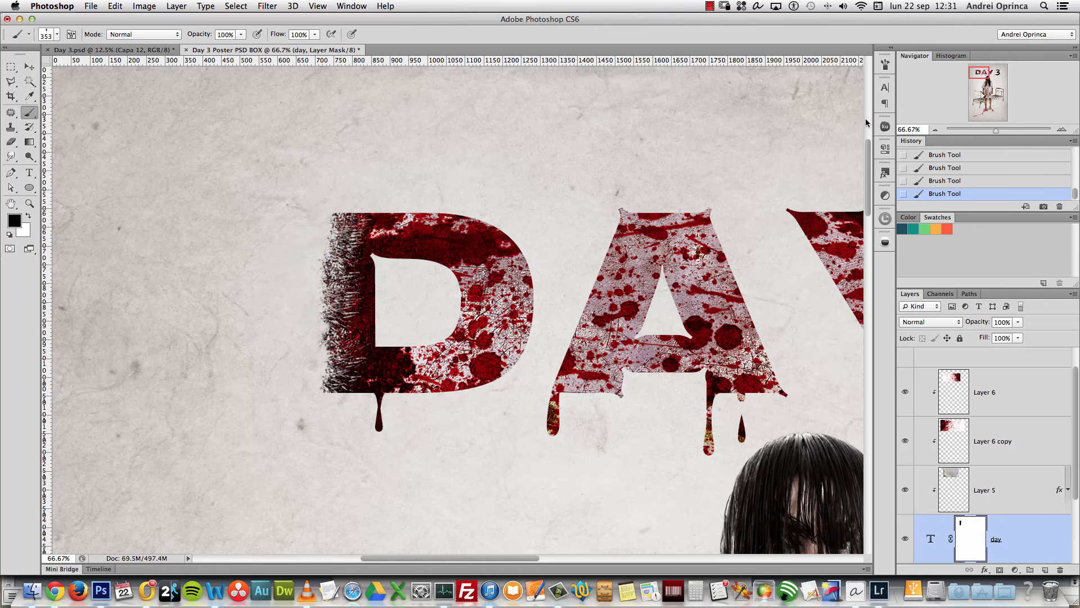
Step: Enable Shape Dynamics with no pressure size control and random angle jitter
click(884, 67)
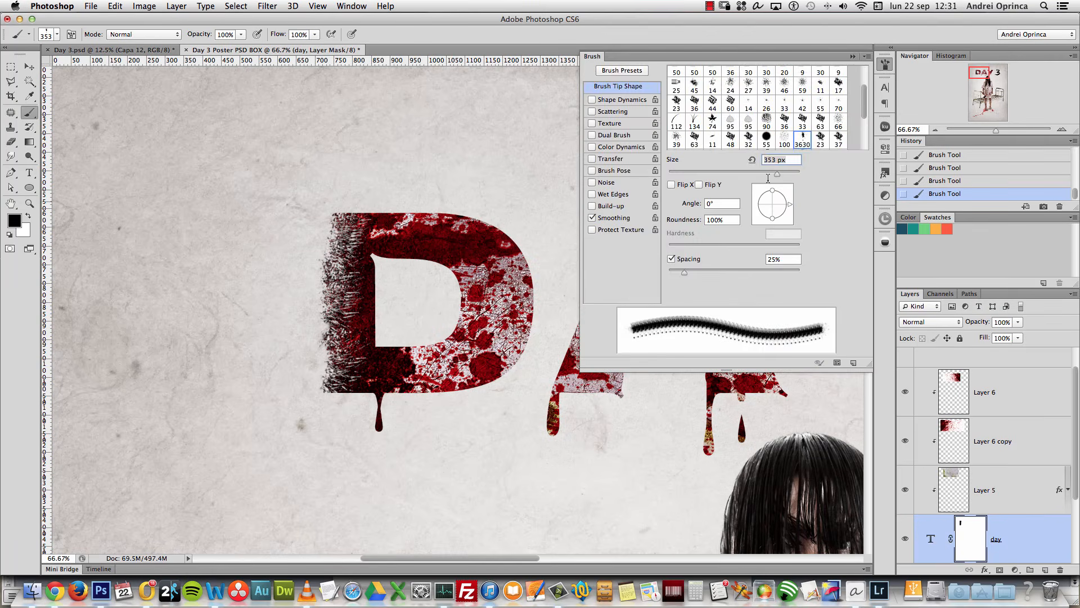
click(622, 100)
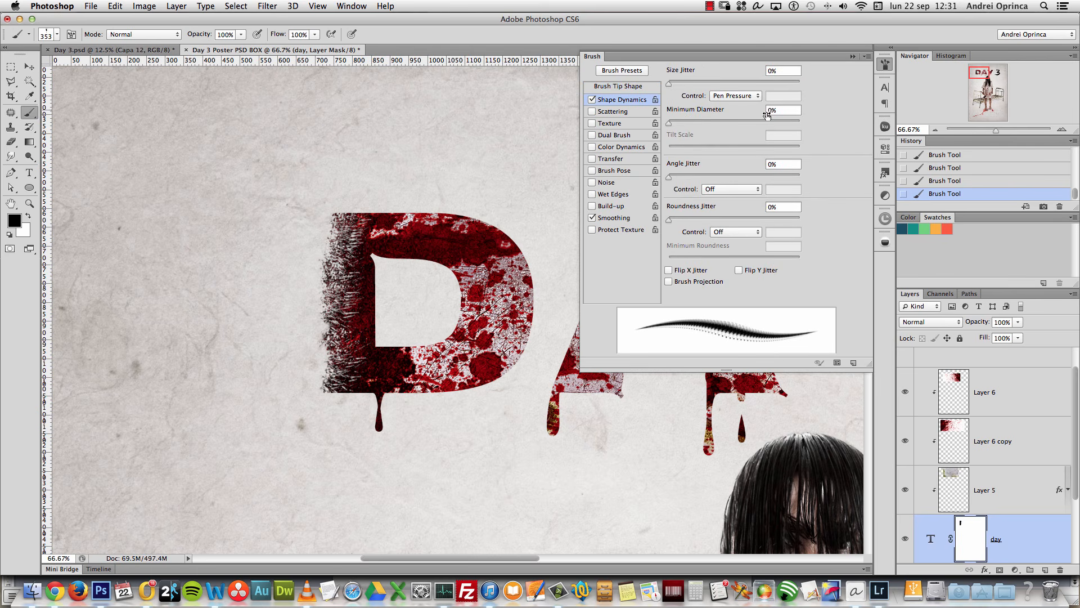
click(719, 96)
click(726, 78)
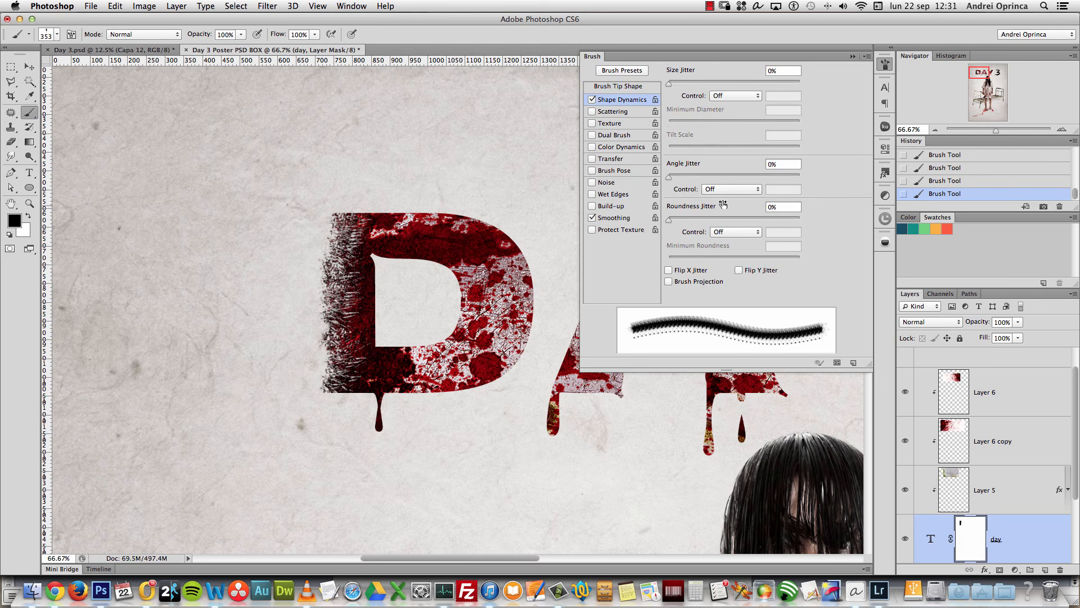
drag(674, 182, 735, 178)
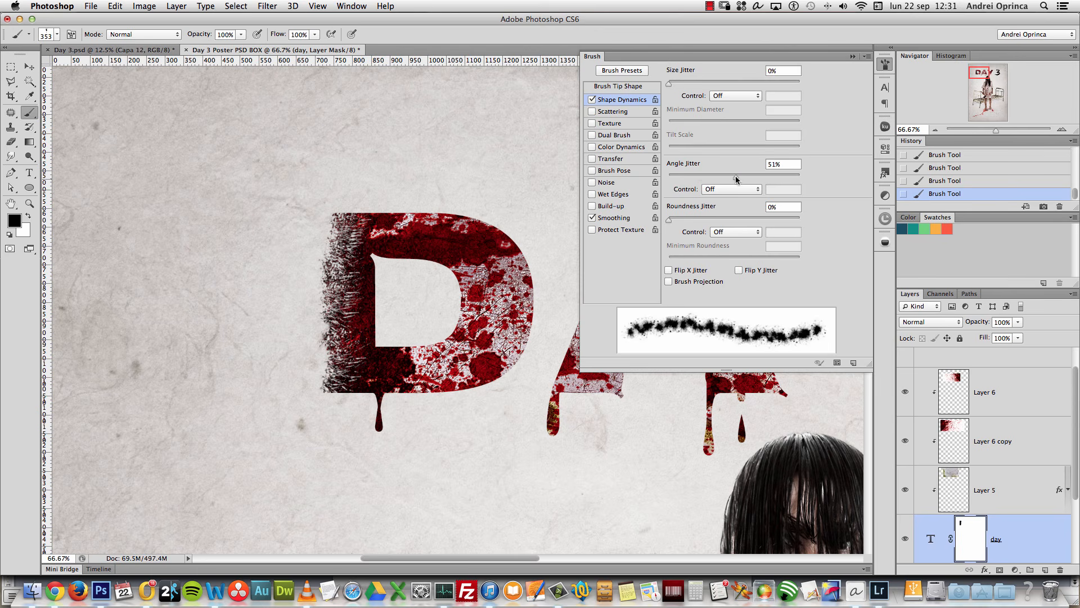
click(852, 56)
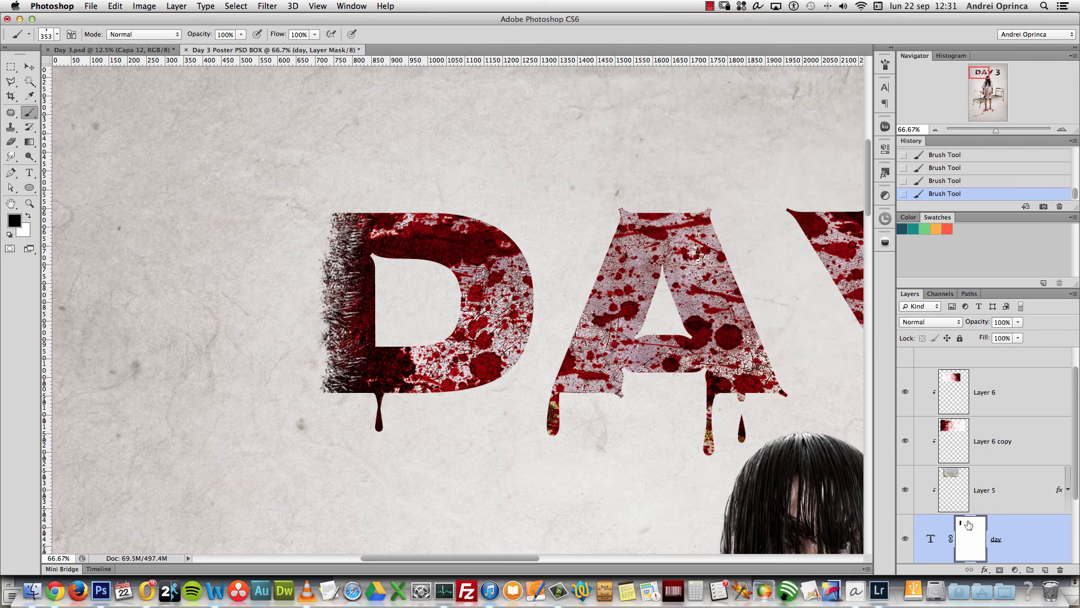
Step: Erode the D's left edge and corners with splatter, restoring overdone areas in white
mouse_move(327, 308)
mouse_down()
mouse_move(316, 262)
mouse_move(320, 355)
mouse_move(295, 360)
mouse_move(312, 348)
mouse_move(299, 233)
mouse_up()
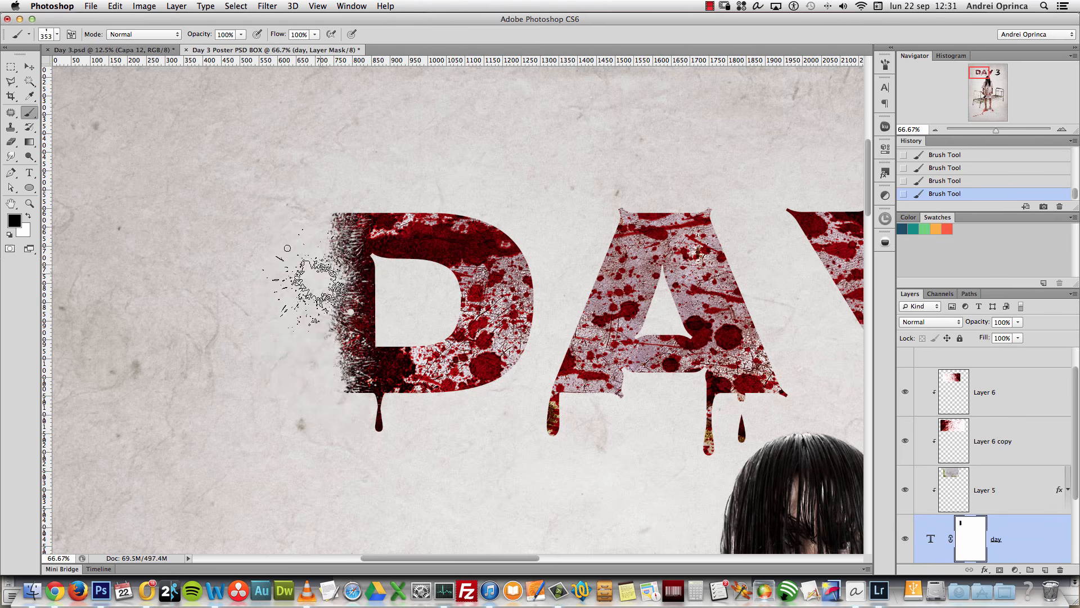
key(x)
mouse_move(374, 239)
mouse_down()
mouse_move(381, 312)
mouse_move(366, 377)
mouse_up()
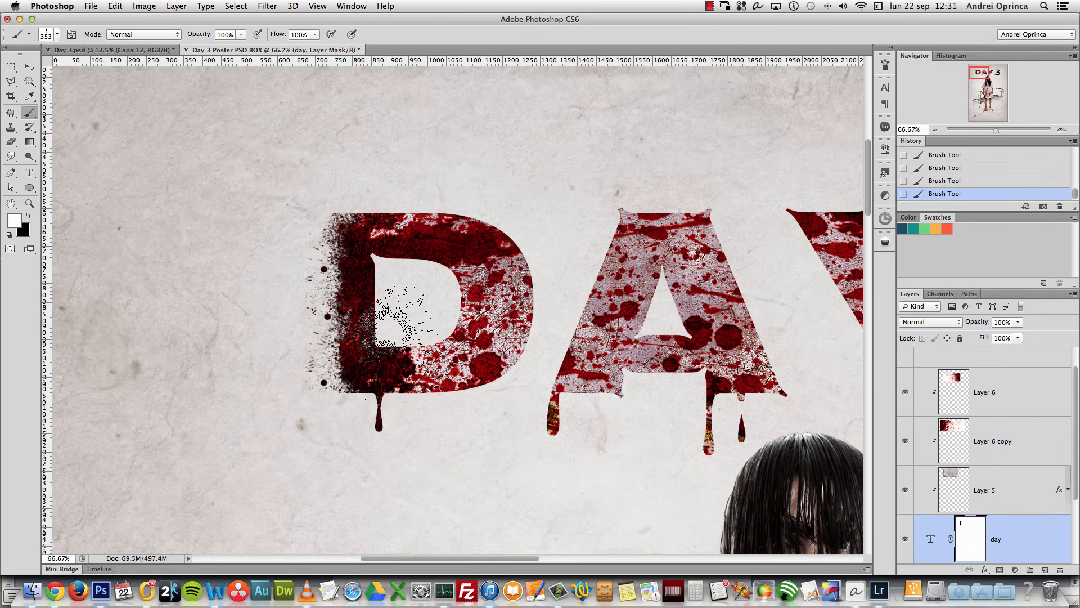
key(x)
drag(345, 411, 332, 394)
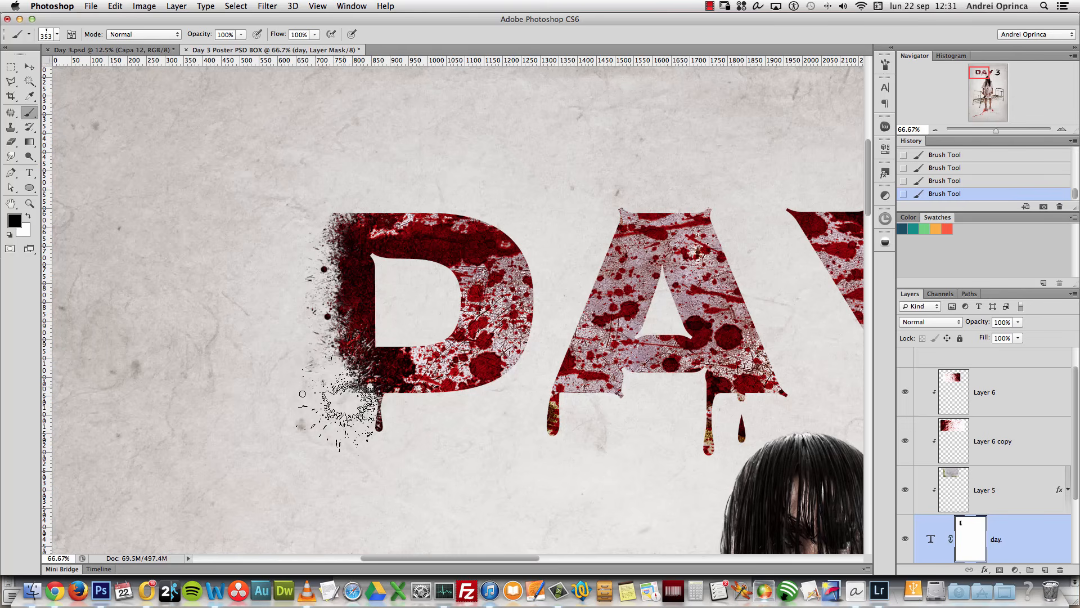
click(329, 225)
click(323, 224)
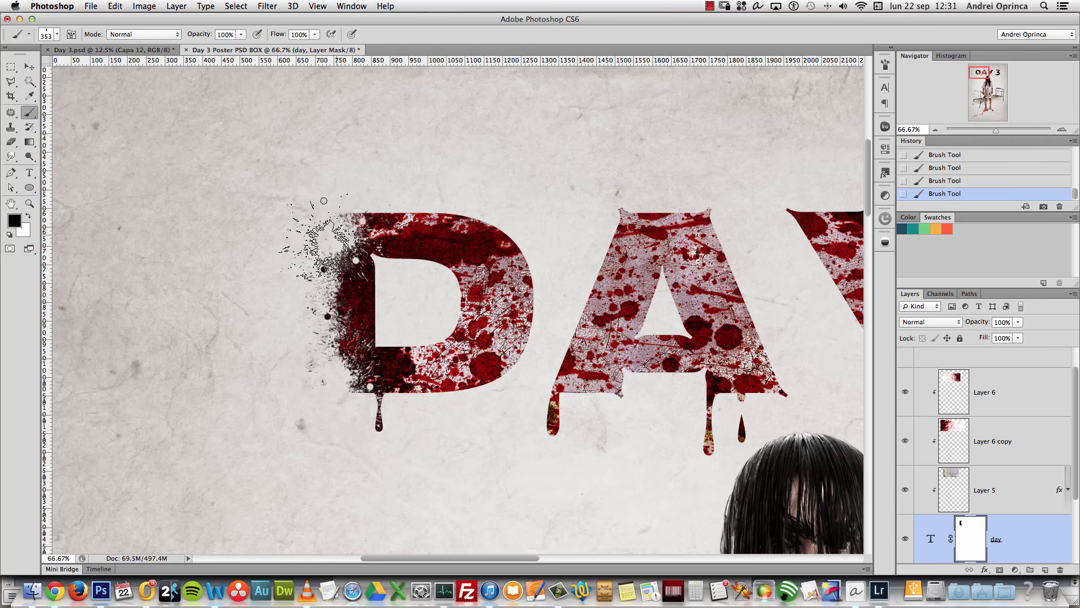
key(x)
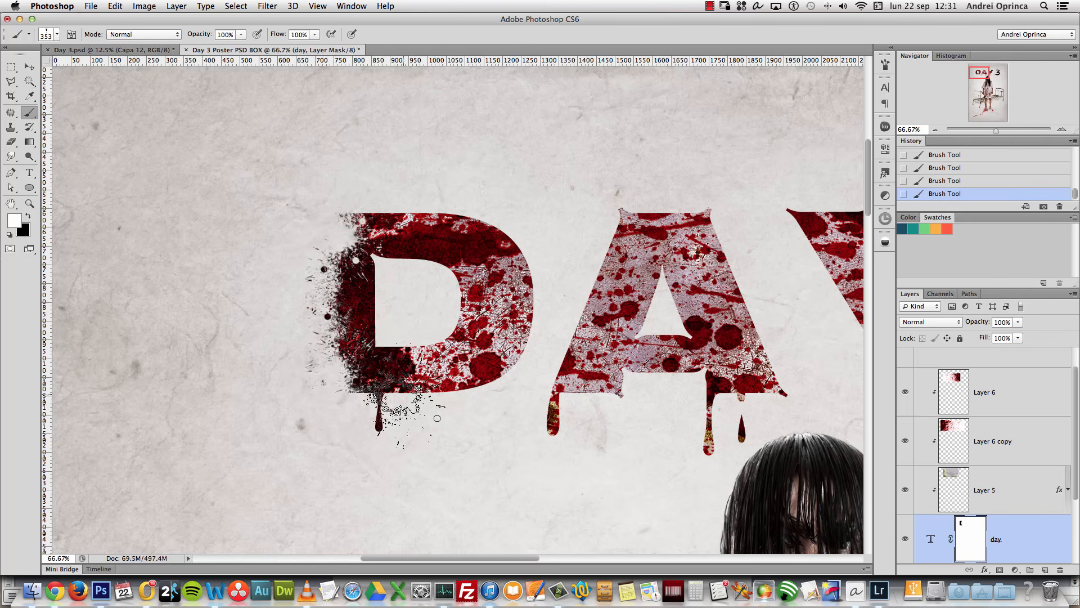
click(362, 235)
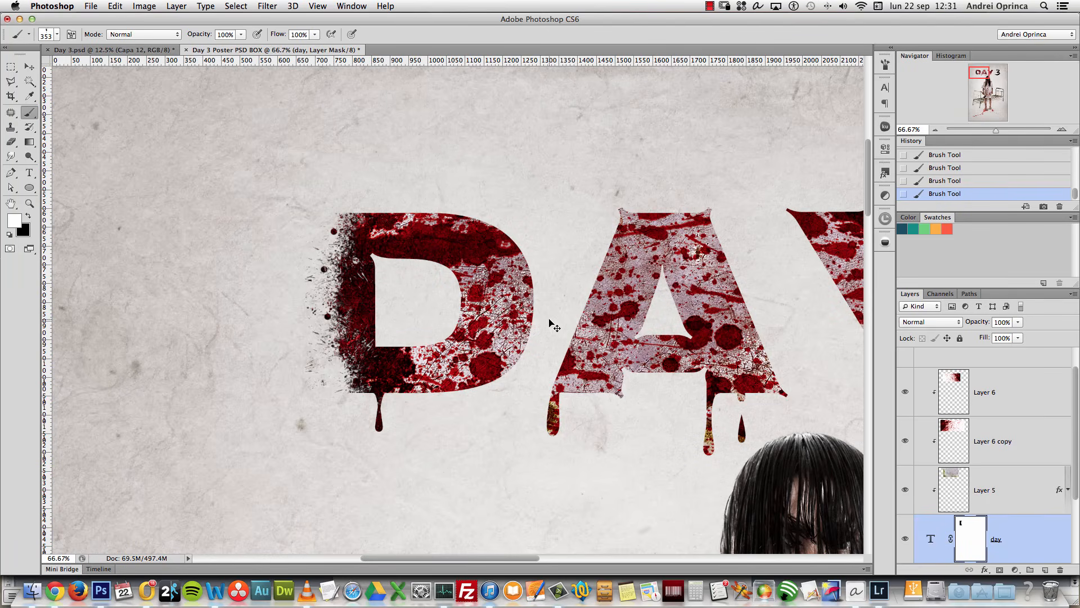
Step: Open Depositphotos_2832864_l.jpg in Photoshop from the source files folder
key(super+Tab)
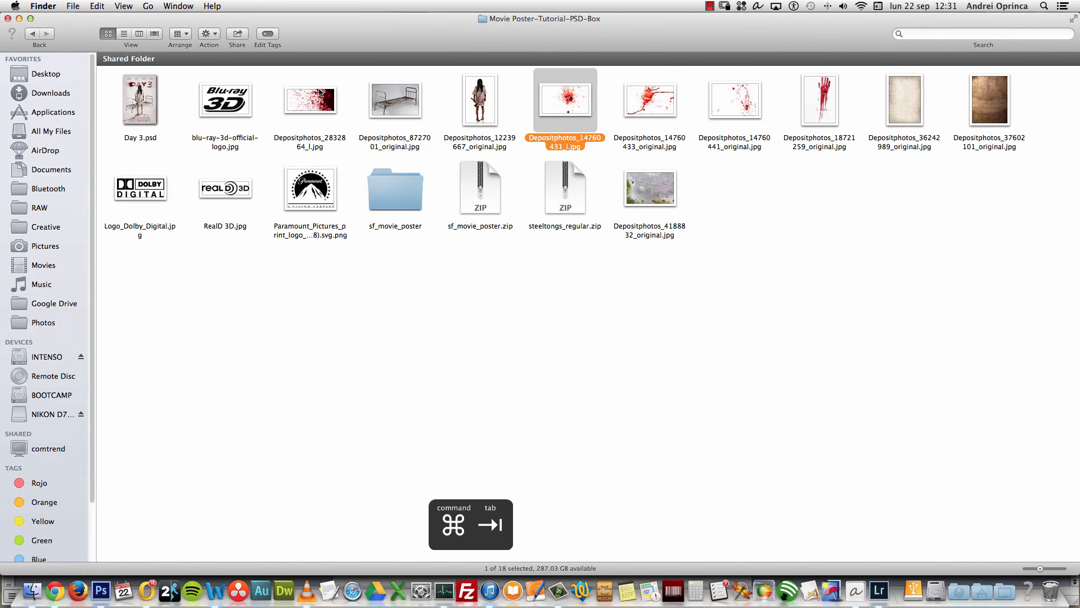
click(319, 92)
right_click(313, 99)
mouse_move(497, 119)
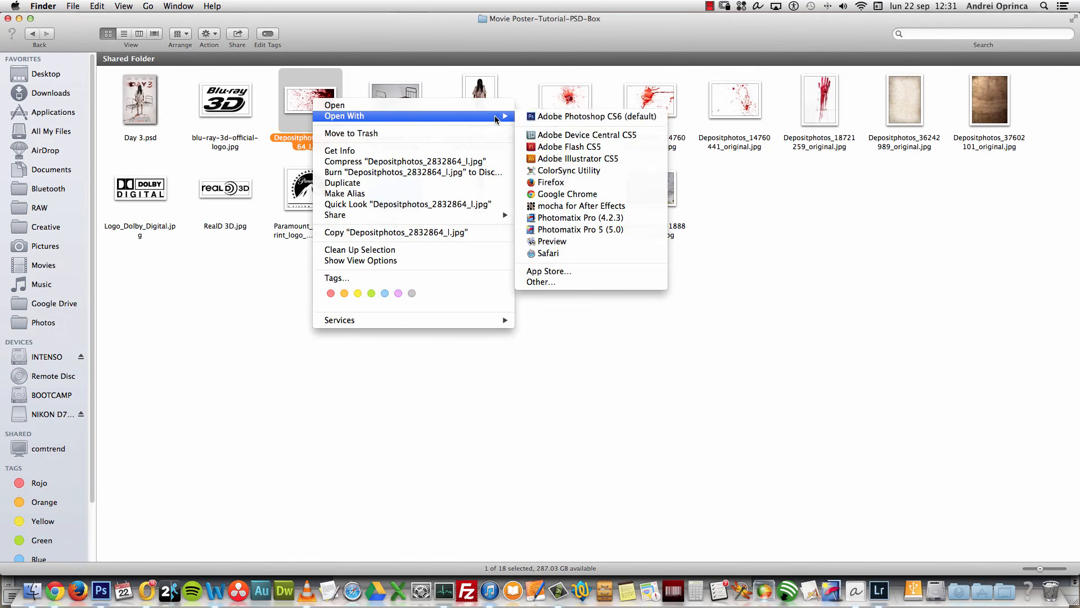
click(548, 116)
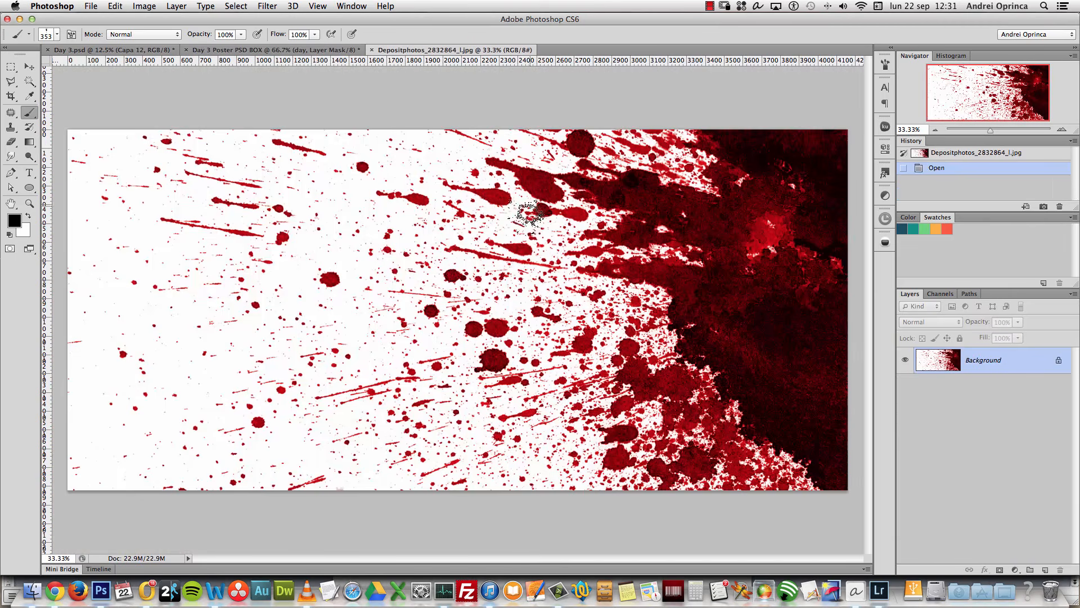
Step: Copy the entire splatter image and close its document
key(super+a)
key(super+c)
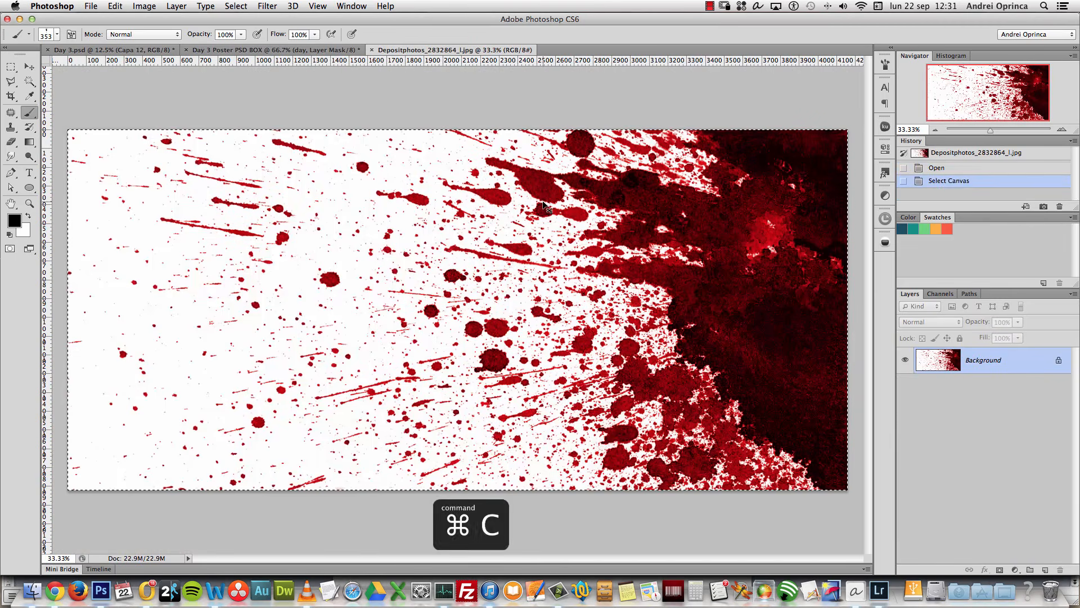
key(super+w)
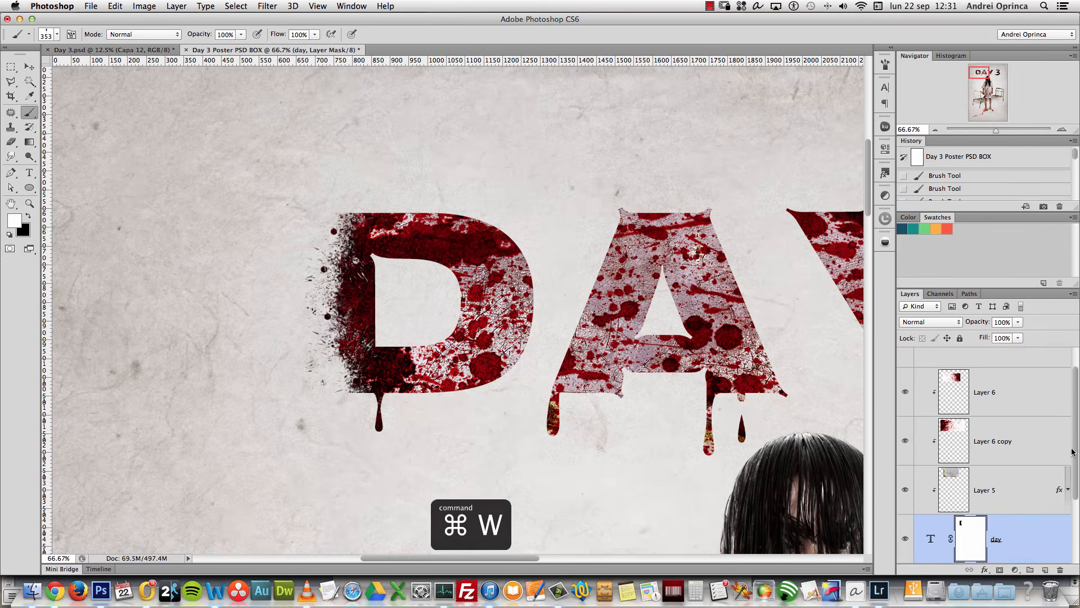
Step: Paste the splatter onto a new Layer 7 below the title and set it to Multiply
scroll(1072, 452, down, 3)
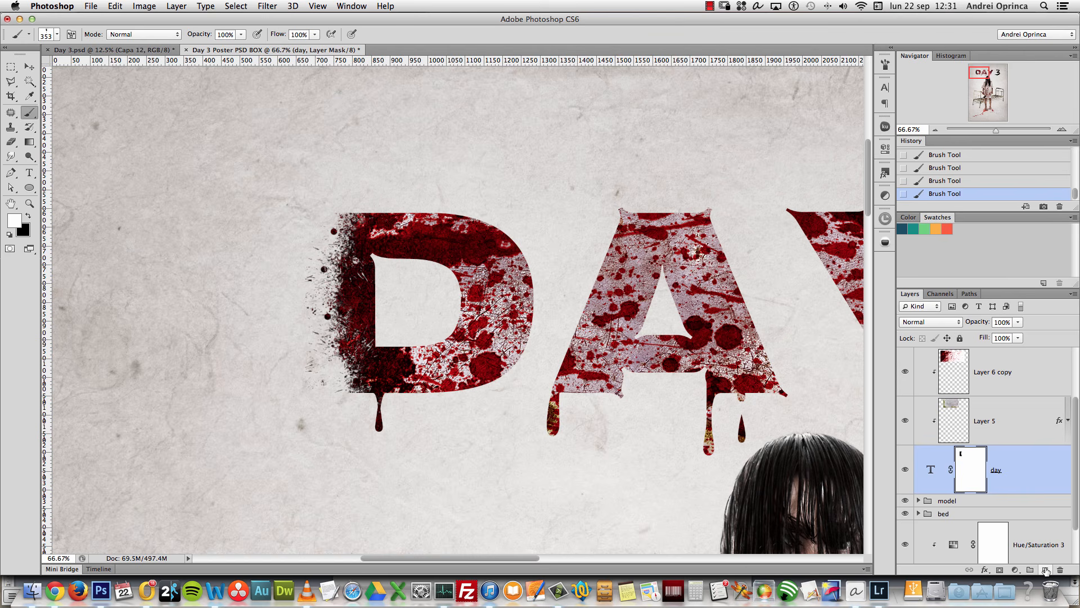
click(1045, 570)
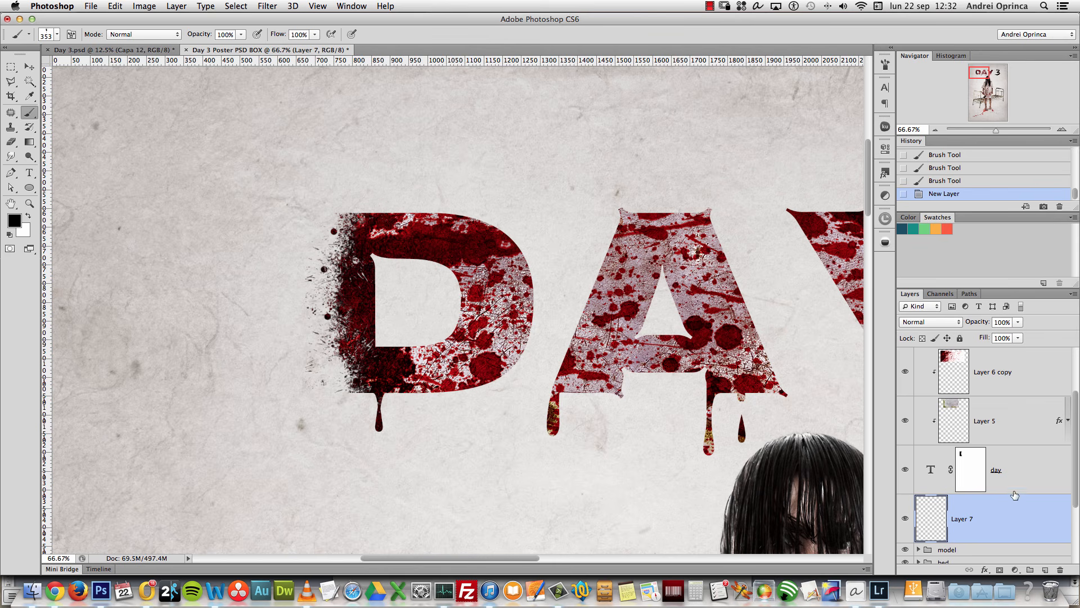
key(super+v)
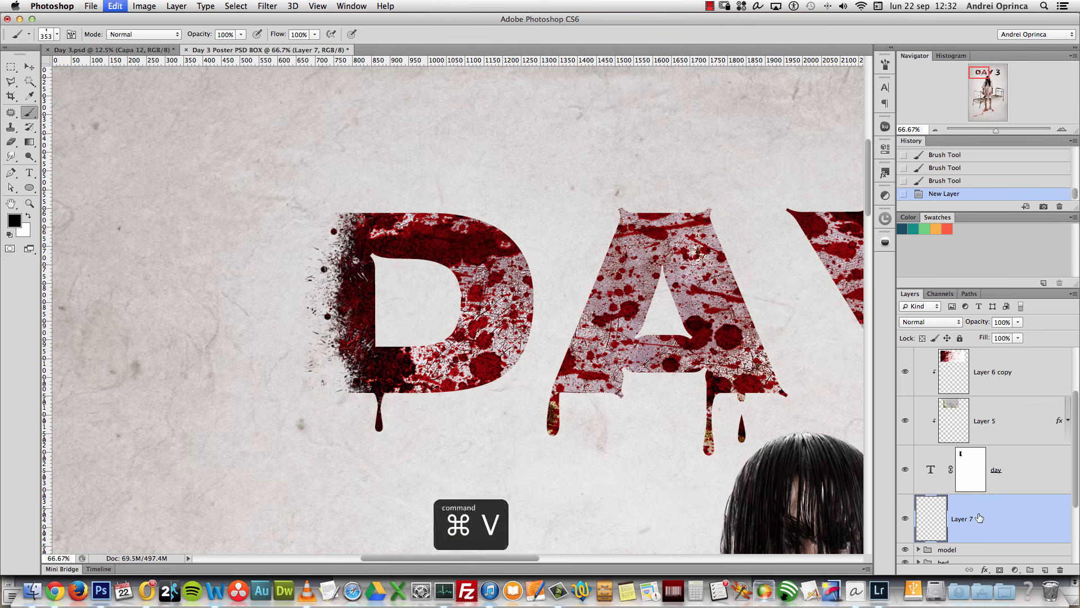
key(alt+space)
click(612, 367)
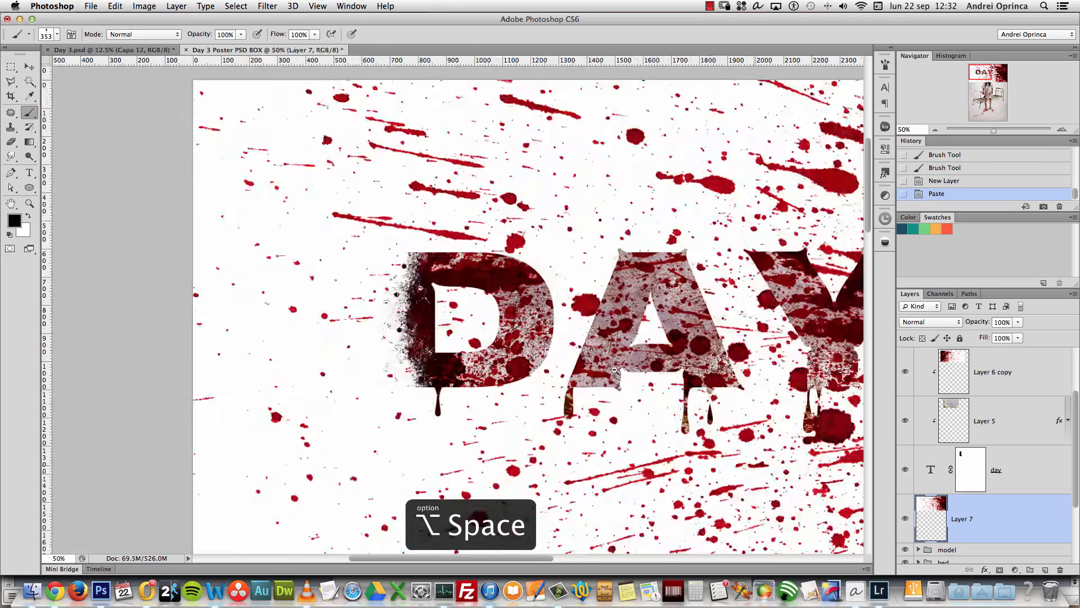
click(612, 367)
click(611, 369)
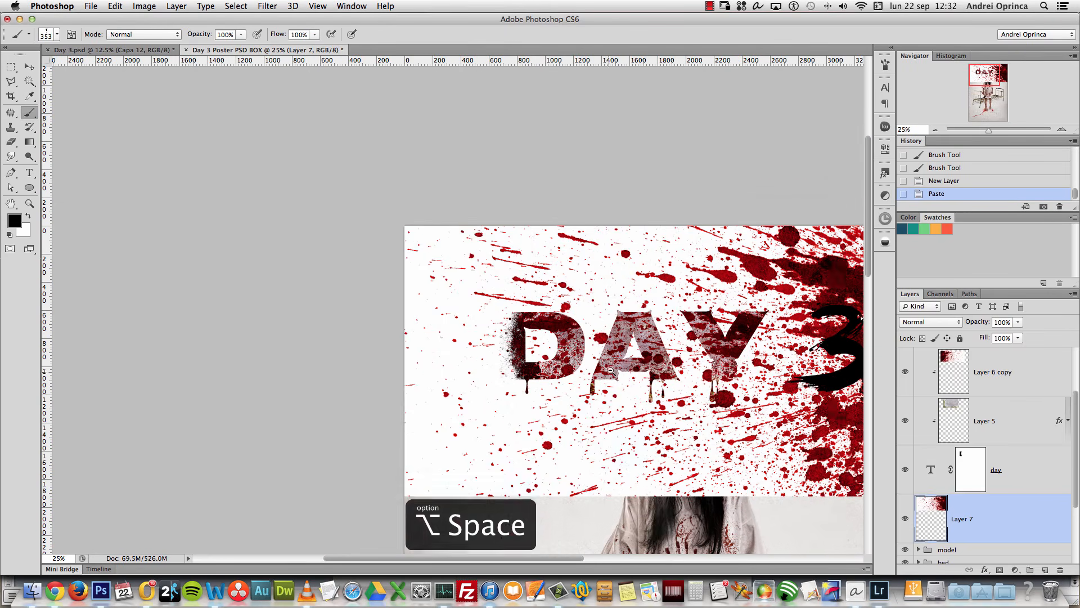
click(933, 325)
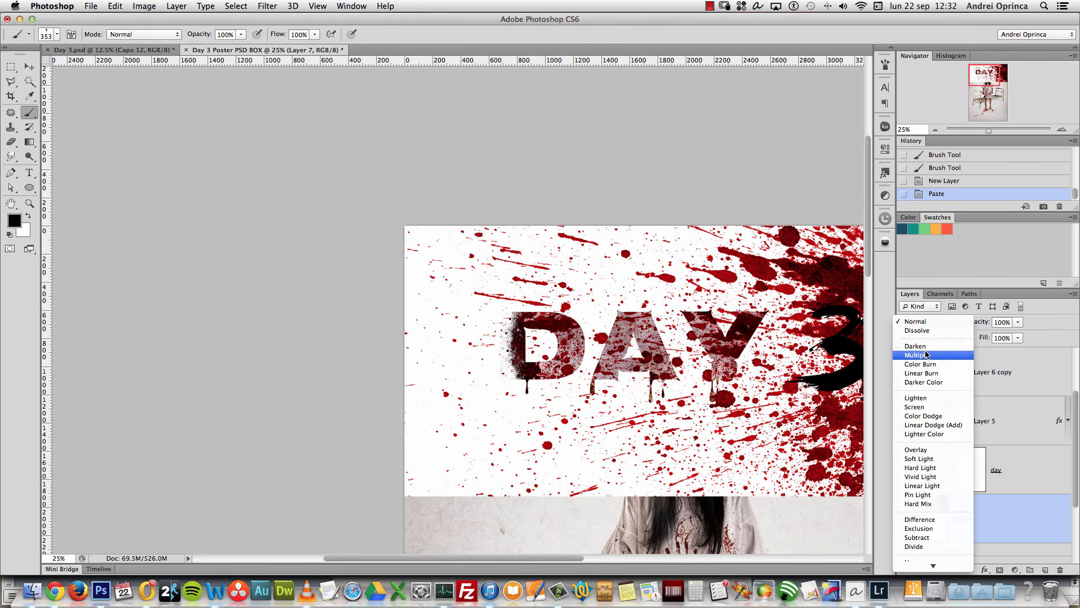
click(927, 355)
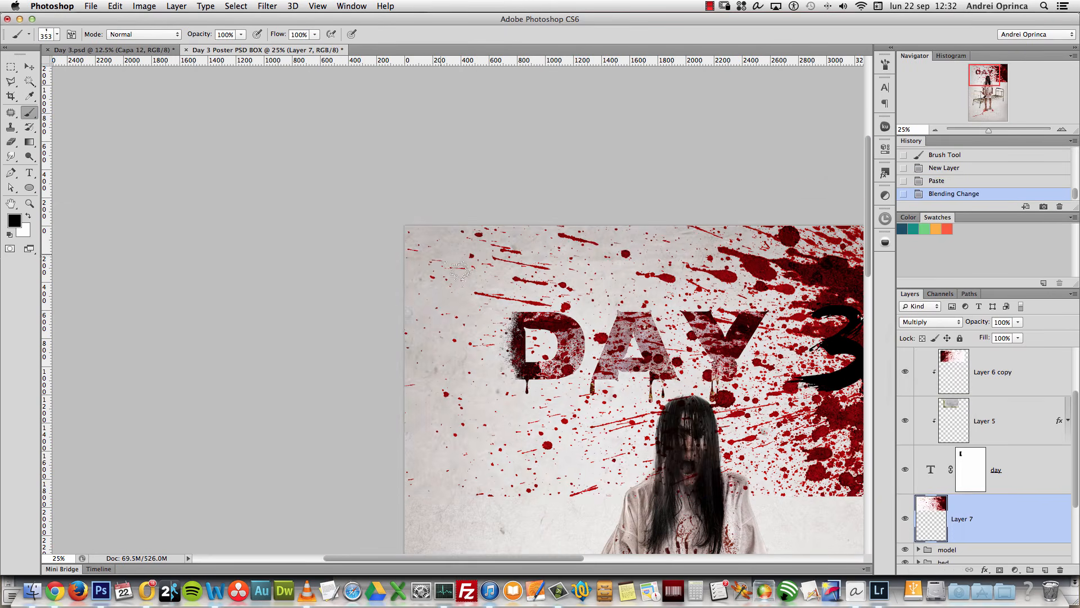
Step: Move the splatter up-left and scale it down to about a quarter size
click(37, 67)
drag(749, 344, 632, 331)
key(cmd+t)
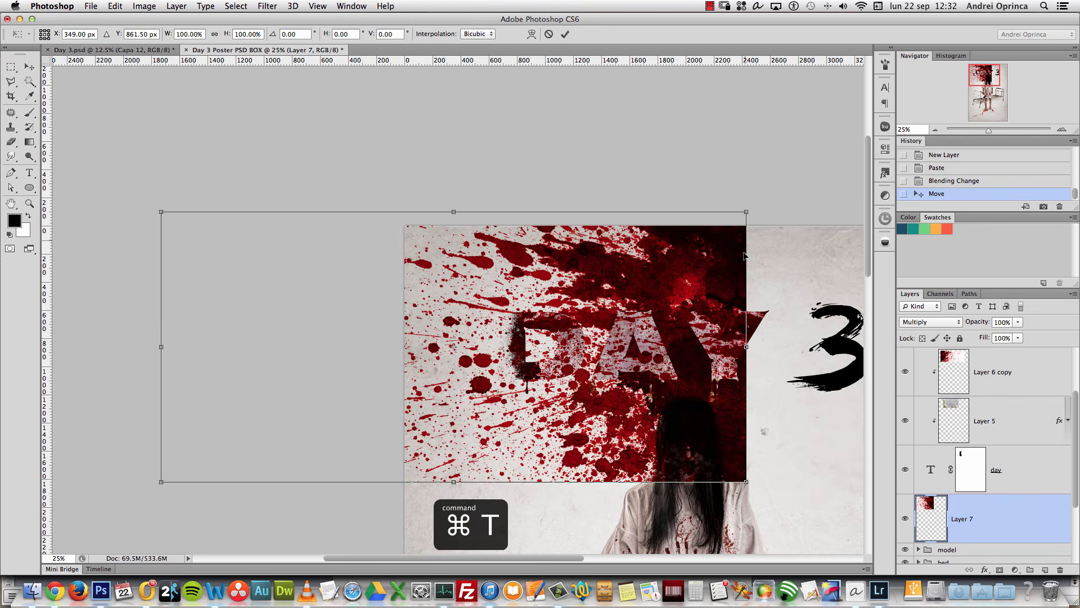
drag(747, 208, 517, 310)
alt+click(559, 358)
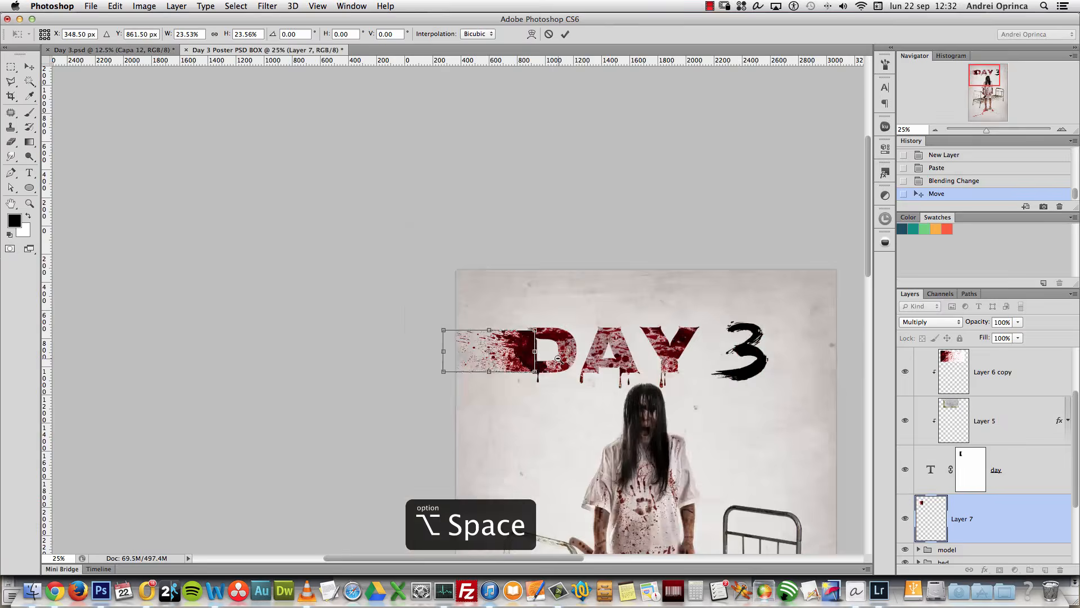
alt+click(559, 358)
super+click(558, 358)
super+click(298, 97)
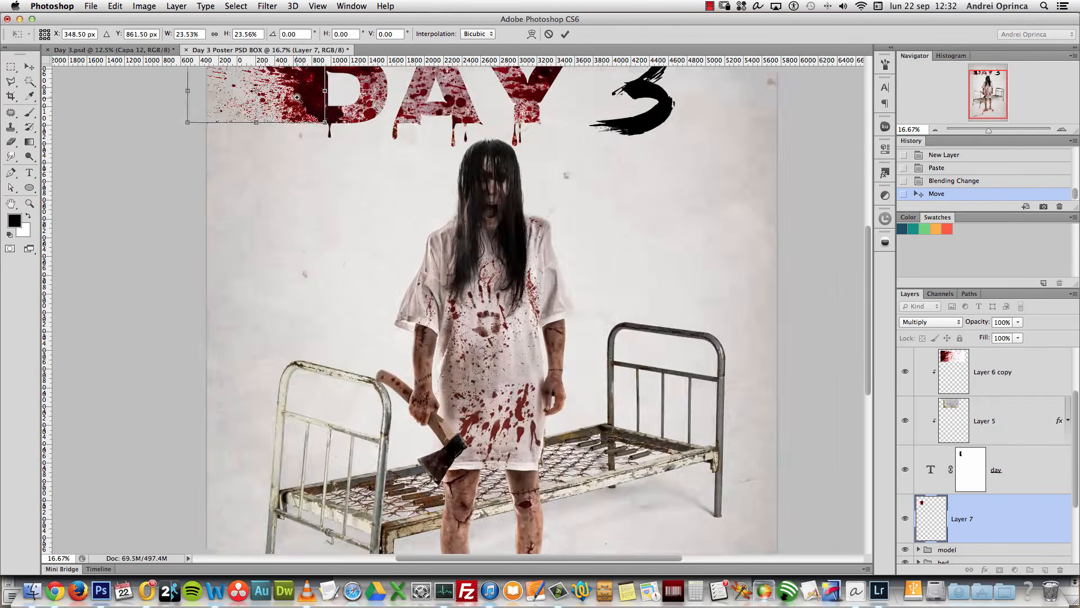
super+click(298, 92)
super+click(298, 93)
super+click(298, 93)
super+click(298, 93)
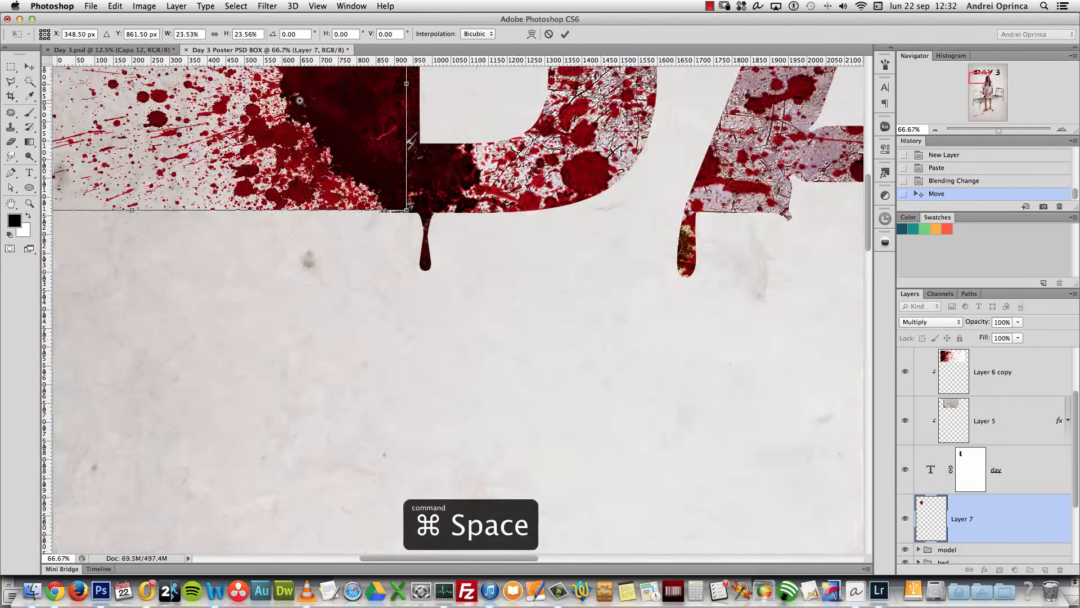
Step: Fine-tune the splatter's size and position against the D and commit the transform
drag(518, 154, 639, 360)
mouse_move(482, 306)
mouse_down()
mouse_move(377, 288)
mouse_move(492, 297)
mouse_up()
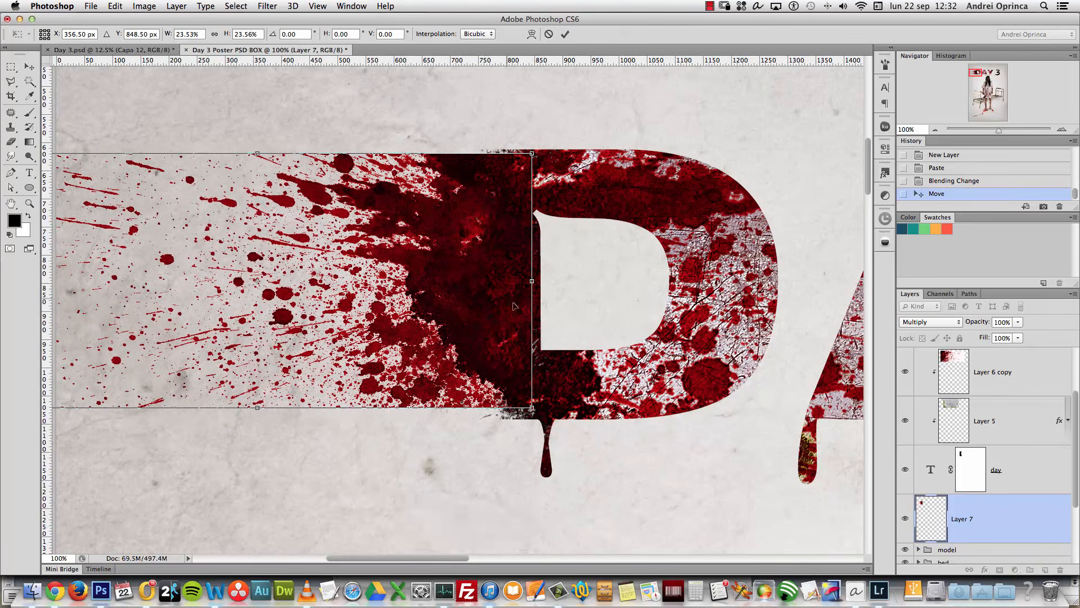
drag(532, 407, 553, 417)
drag(503, 315, 494, 316)
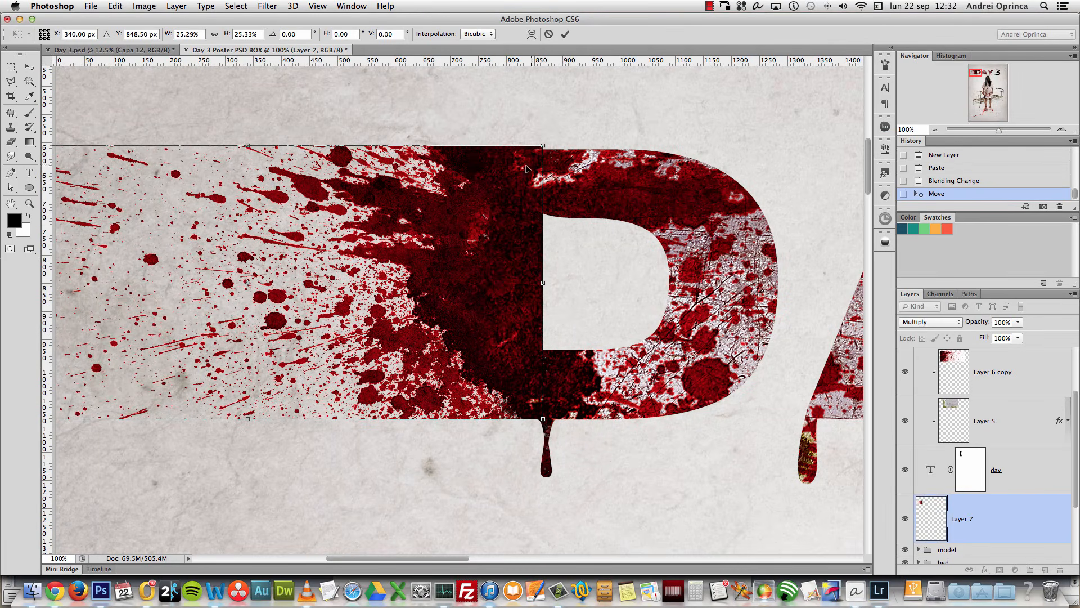
drag(544, 148, 536, 151)
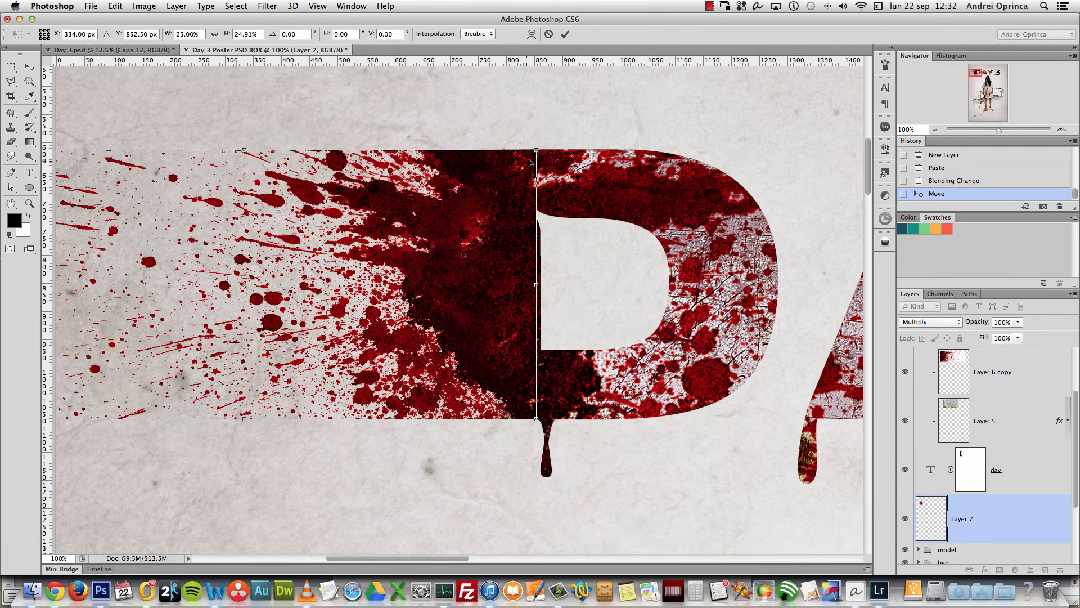
key(Return)
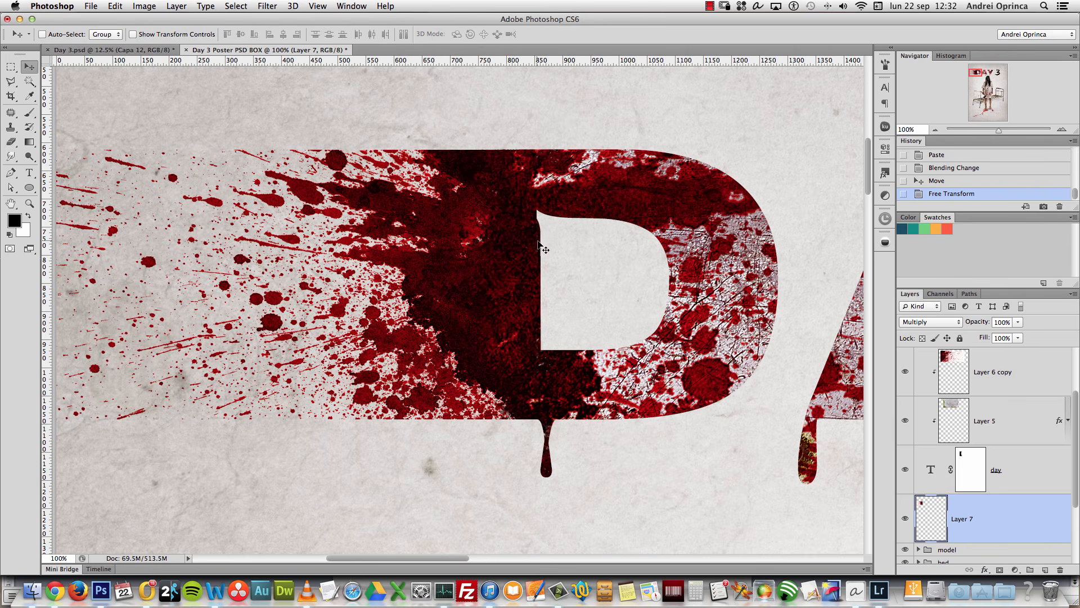
Step: Line the splatter up with the D's left side and add a layer mask to Layer 7
drag(482, 309, 499, 308)
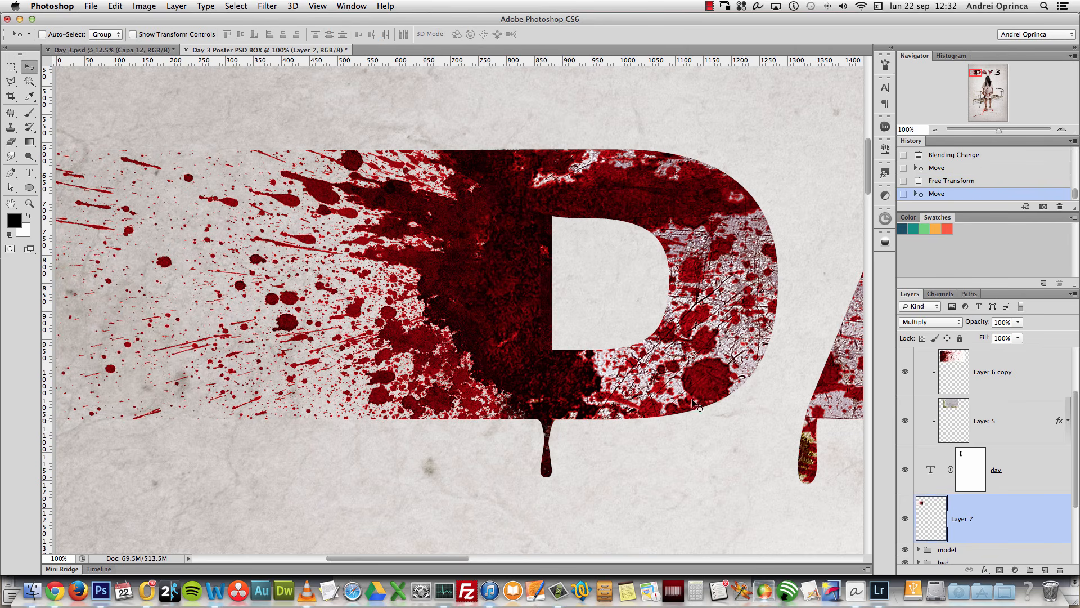
drag(613, 354, 546, 317)
drag(520, 357, 508, 372)
alt+space+click(499, 309)
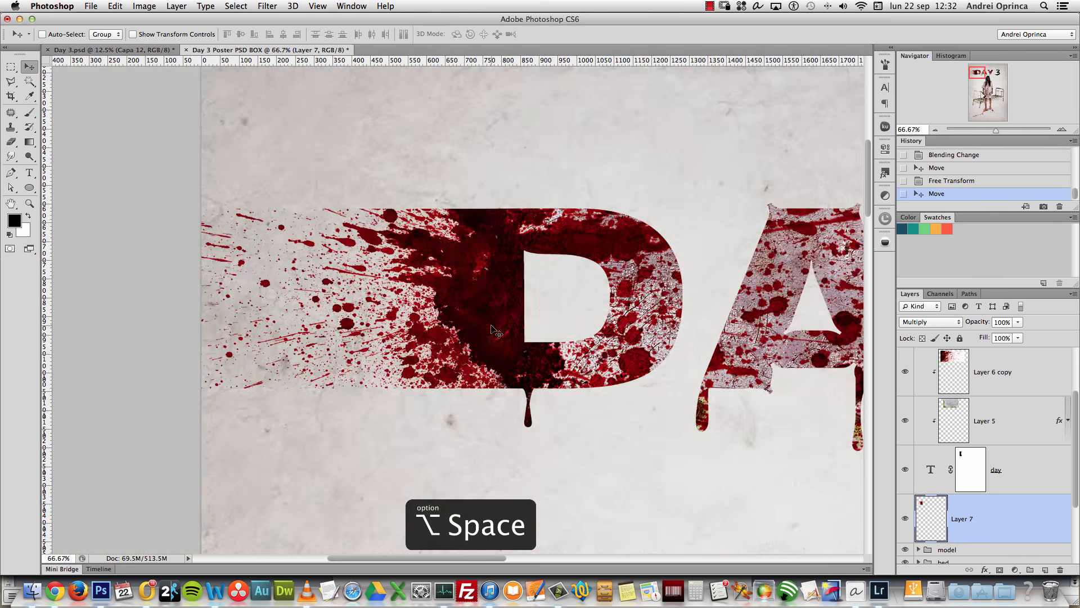
super+click(423, 374)
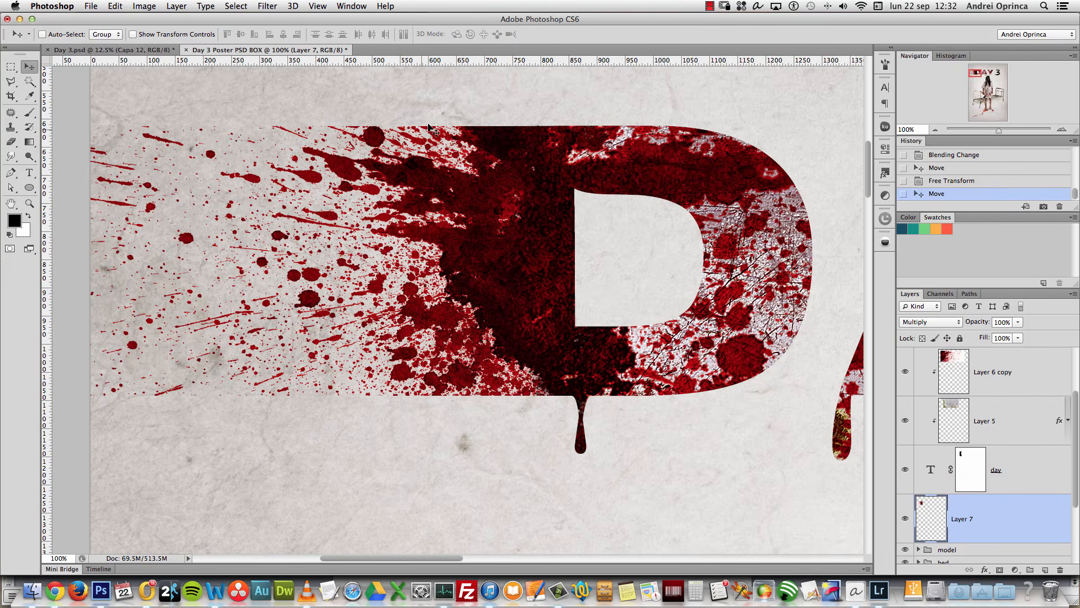
click(1001, 570)
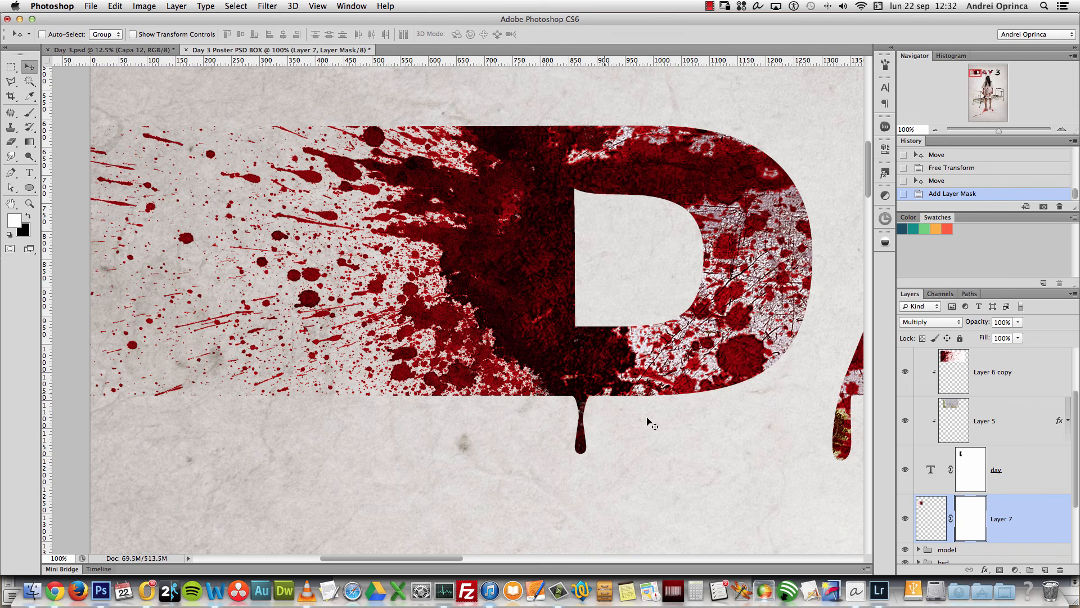
Step: Paint on Layer 7's mask to hide the blood under the D's bottom edge
key(b)
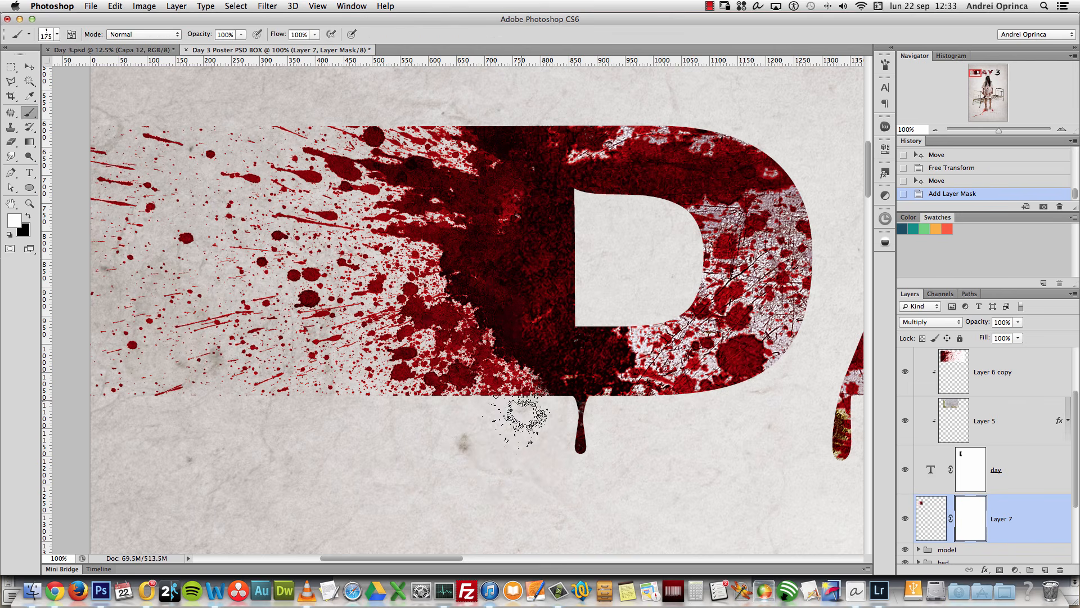
click(515, 400)
click(495, 403)
click(473, 409)
click(471, 410)
key(x)
click(483, 411)
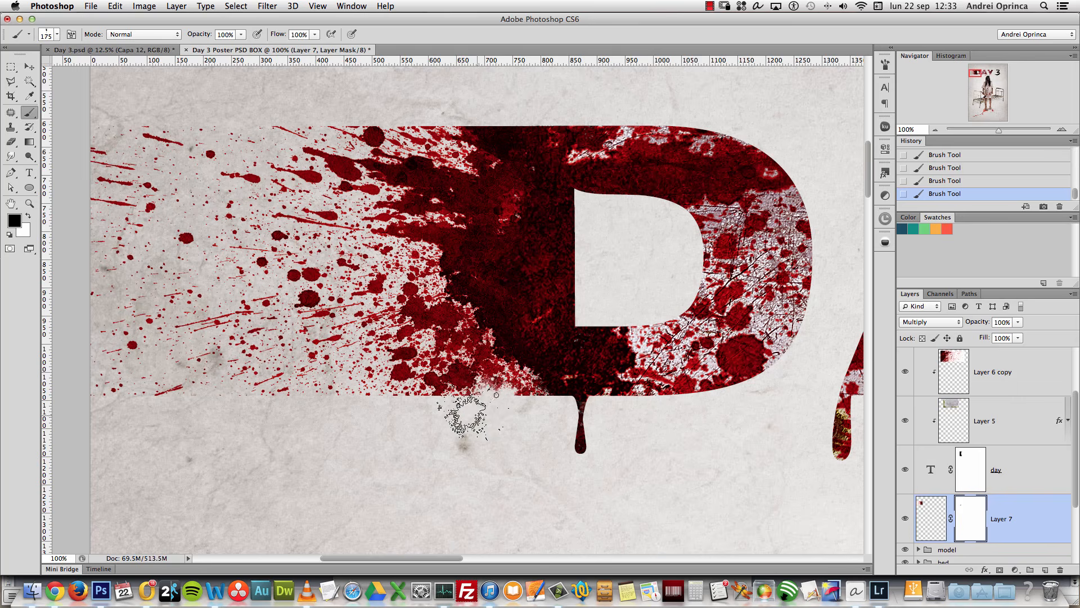
scroll(427, 414, right, 5)
key(bracketright)
key(bracketright)
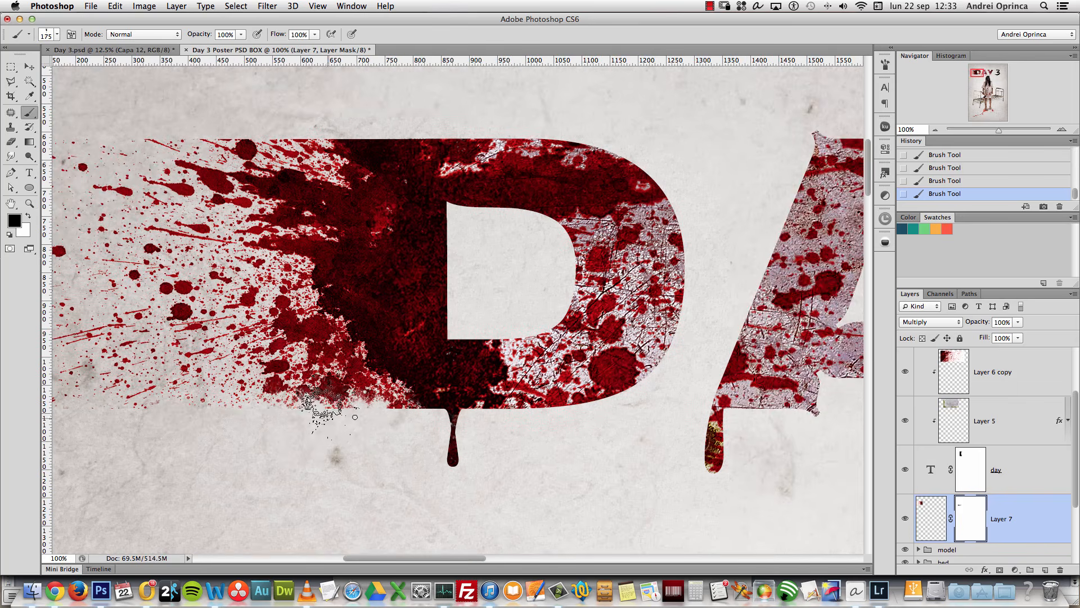
drag(396, 393, 553, 388)
key(alt+super+z)
key(alt+super+z)
key(alt+super+z)
key(alt+super+z)
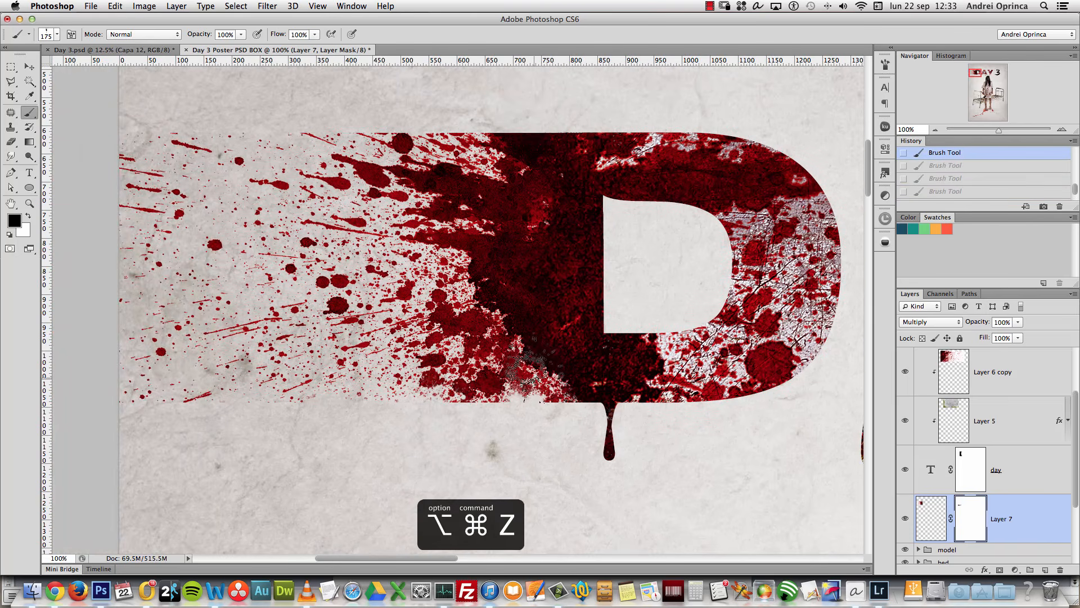
key(bracketright)
key(bracketright)
key(bracketright)
key(shift+super+z)
key(shift+super+z)
key(shift+super+z)
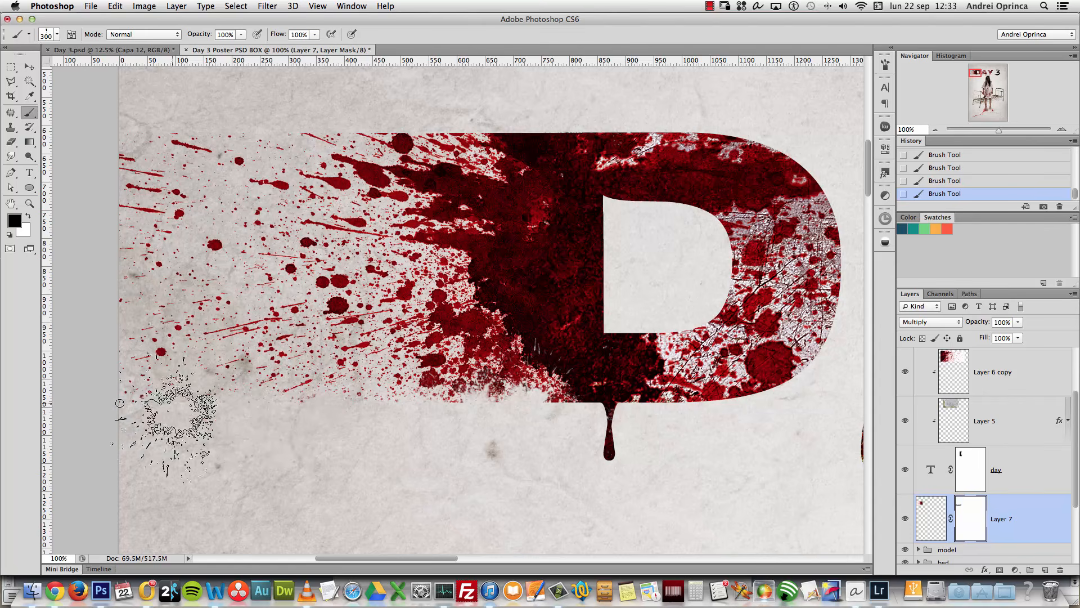
Step: Refine the mask around the D's stem, top corner and edges using a 140 px brush
mouse_move(190, 130)
mouse_down()
mouse_move(322, 122)
mouse_move(403, 104)
mouse_move(473, 136)
mouse_move(449, 147)
mouse_up()
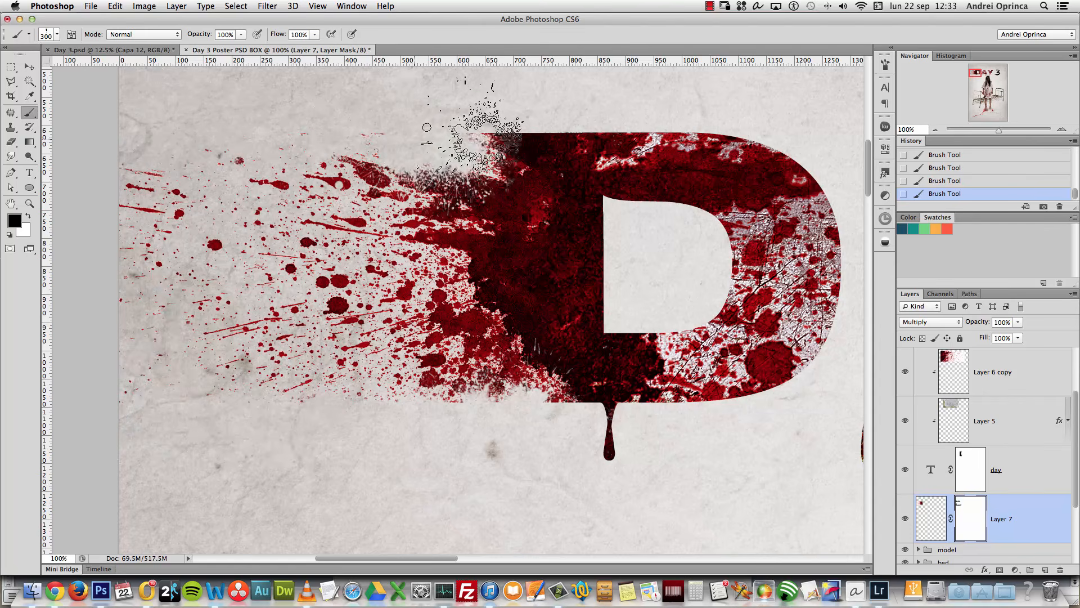
key(x)
mouse_move(507, 180)
mouse_down()
mouse_move(518, 169)
mouse_move(461, 175)
mouse_move(369, 208)
mouse_up()
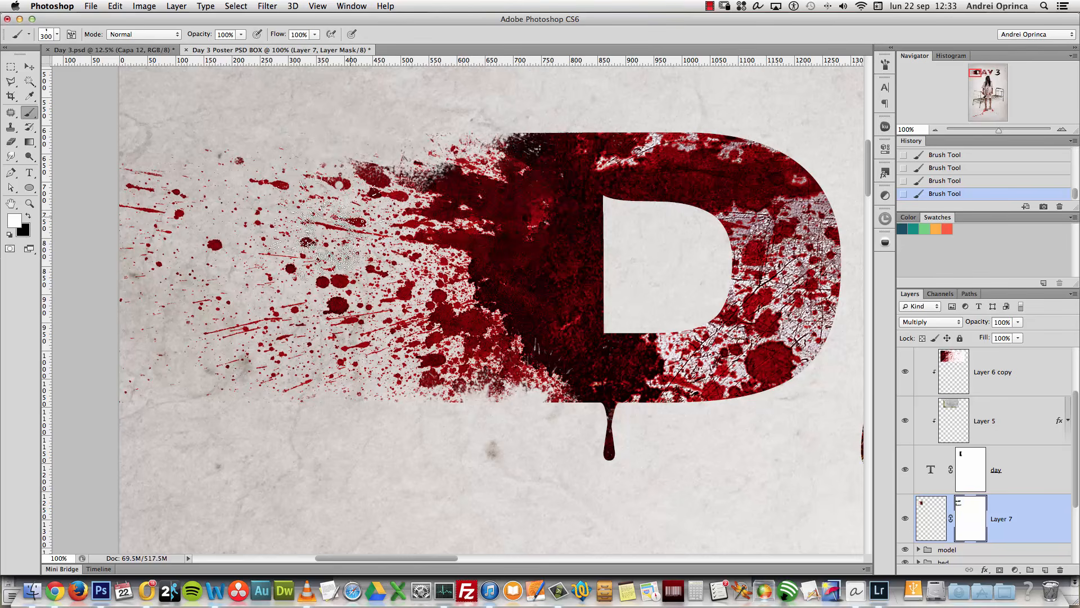
drag(562, 400, 453, 405)
key(x)
mouse_move(554, 397)
mouse_down()
mouse_move(428, 383)
mouse_move(540, 388)
mouse_move(416, 363)
mouse_up()
key(x)
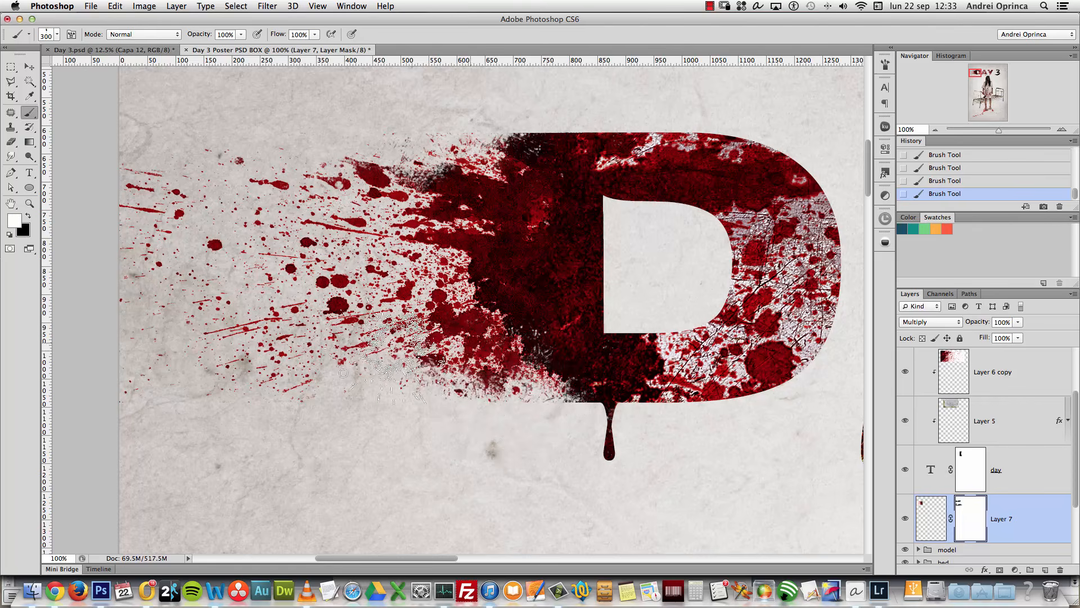
key(x)
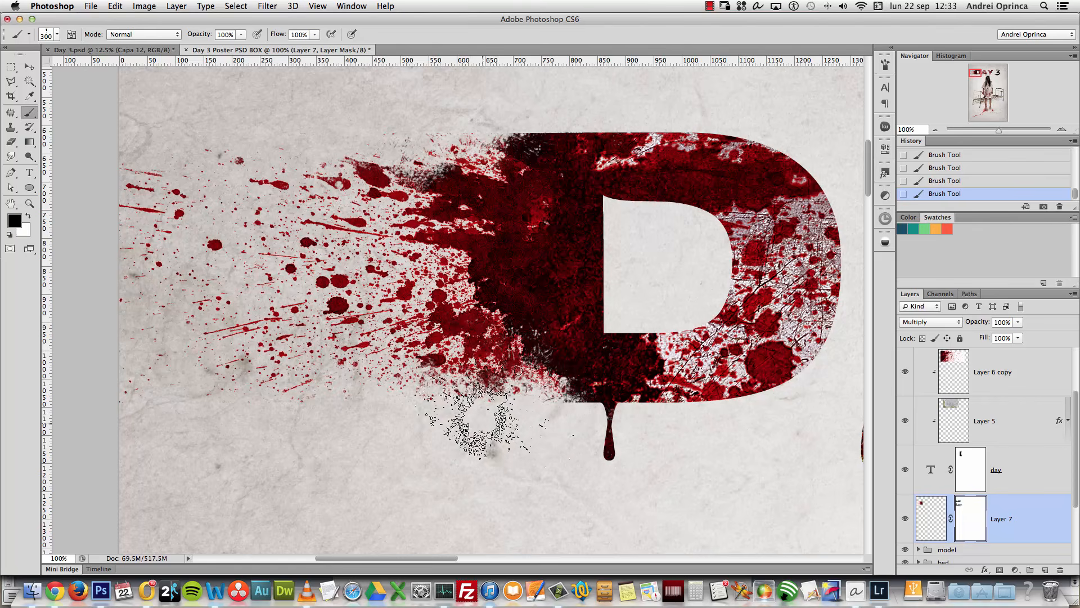
right_click(563, 362)
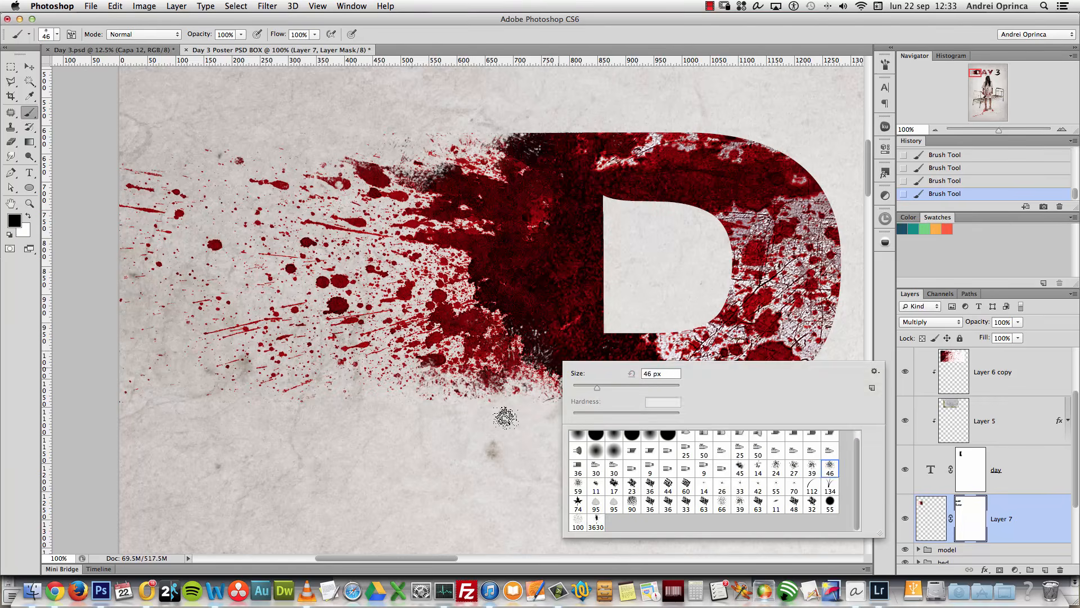
key(Return)
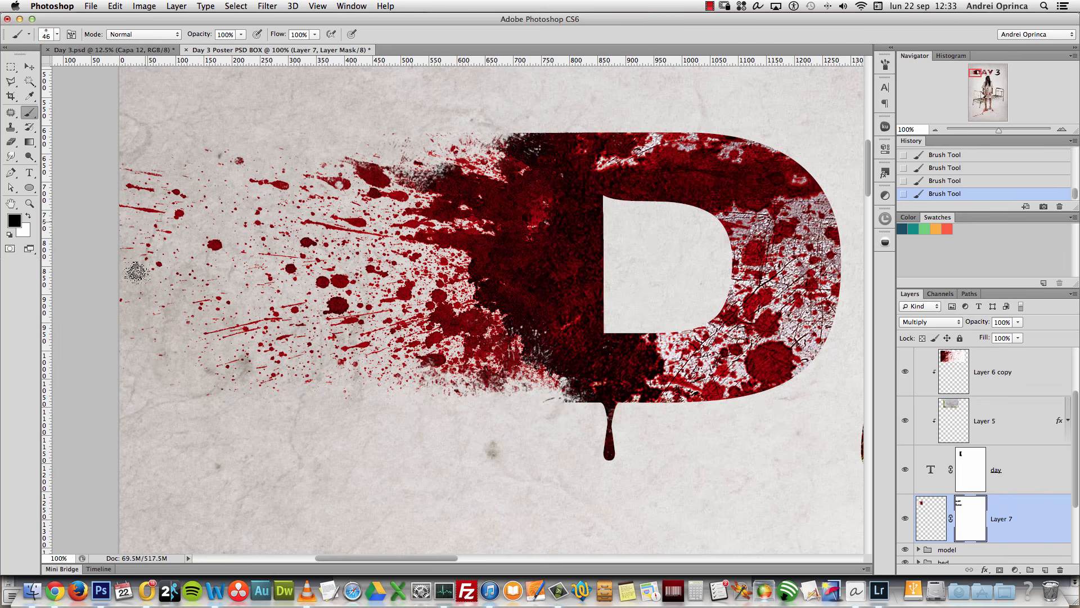
mouse_move(127, 174)
mouse_down()
mouse_move(116, 288)
mouse_move(157, 210)
mouse_up()
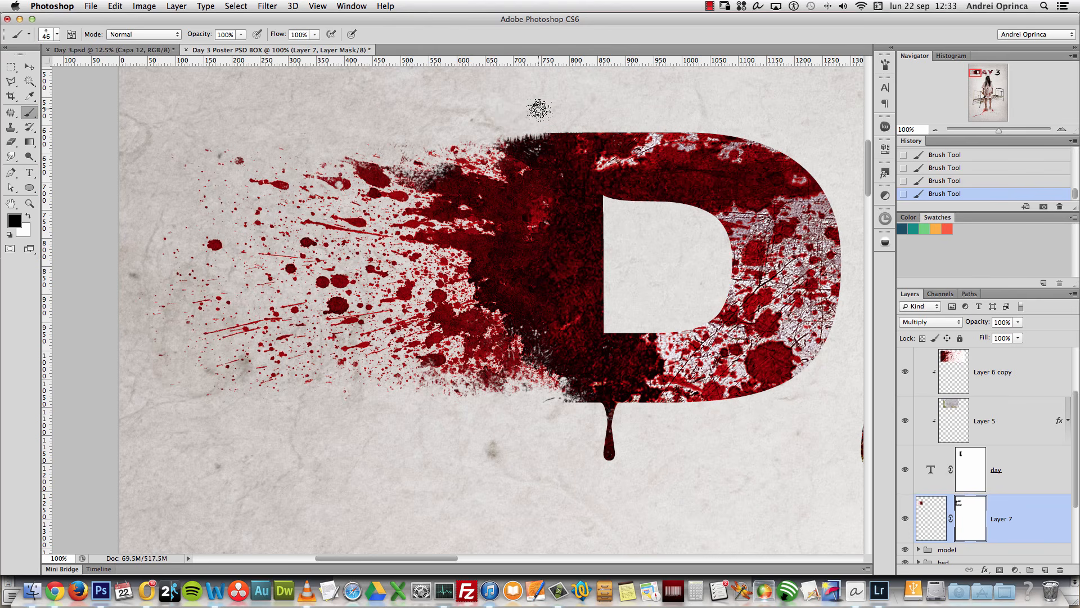
right_click(555, 163)
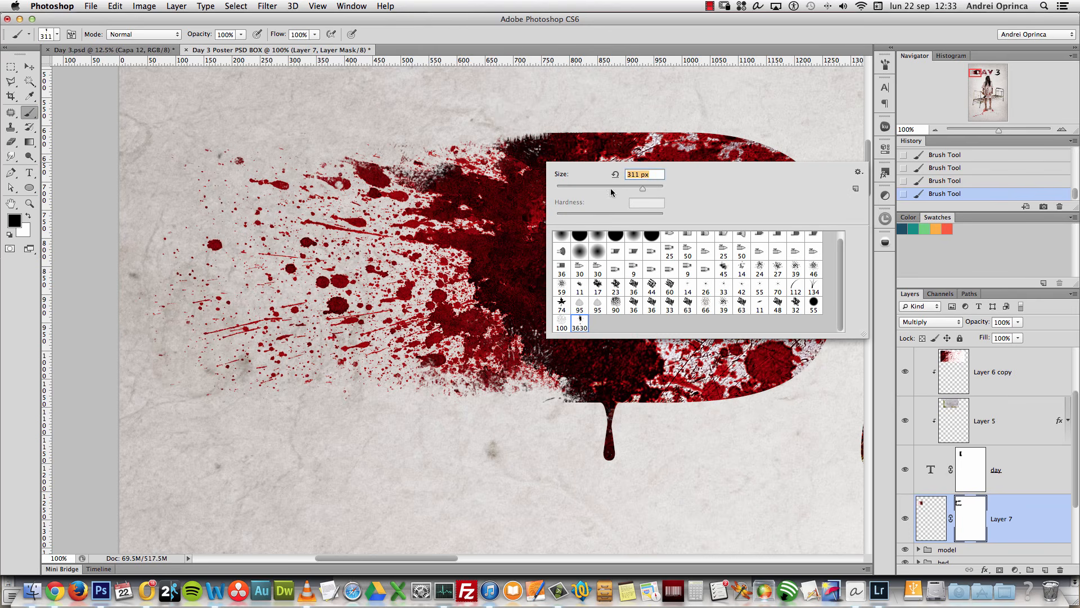
key(Return)
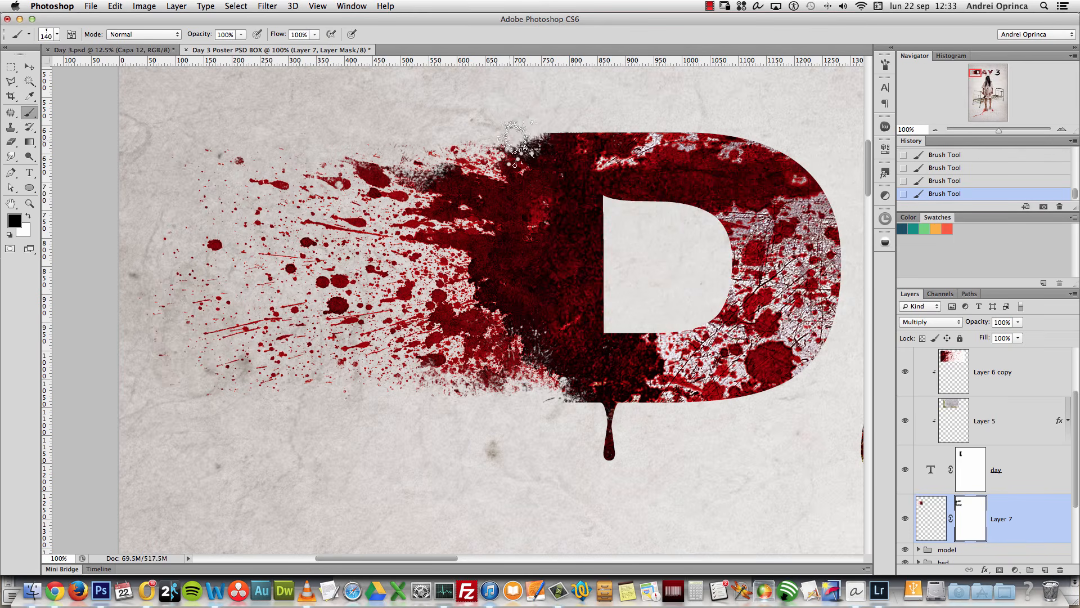
key(x)
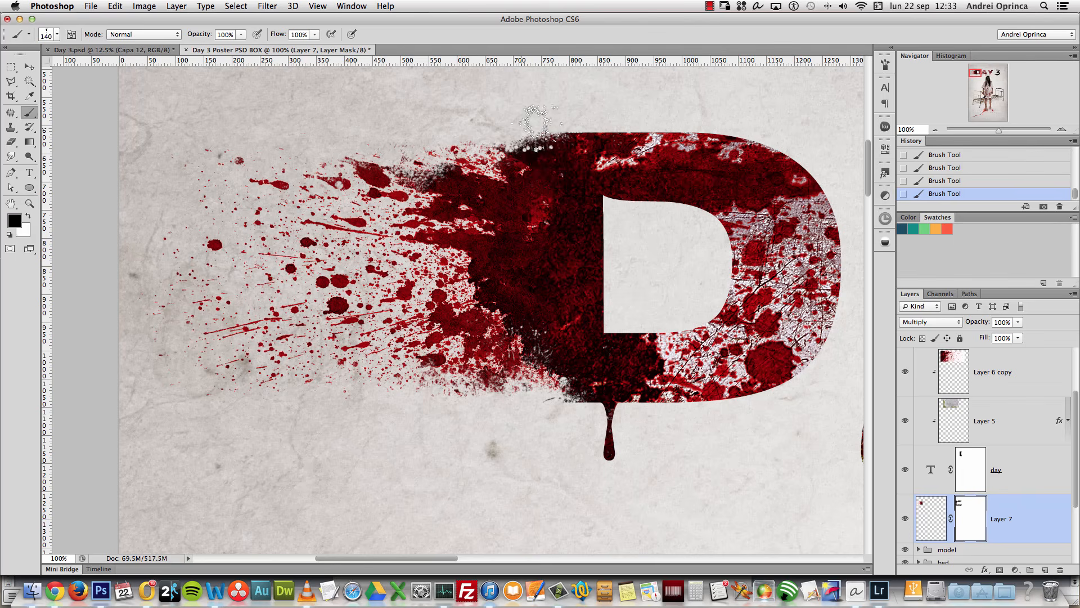
key(x)
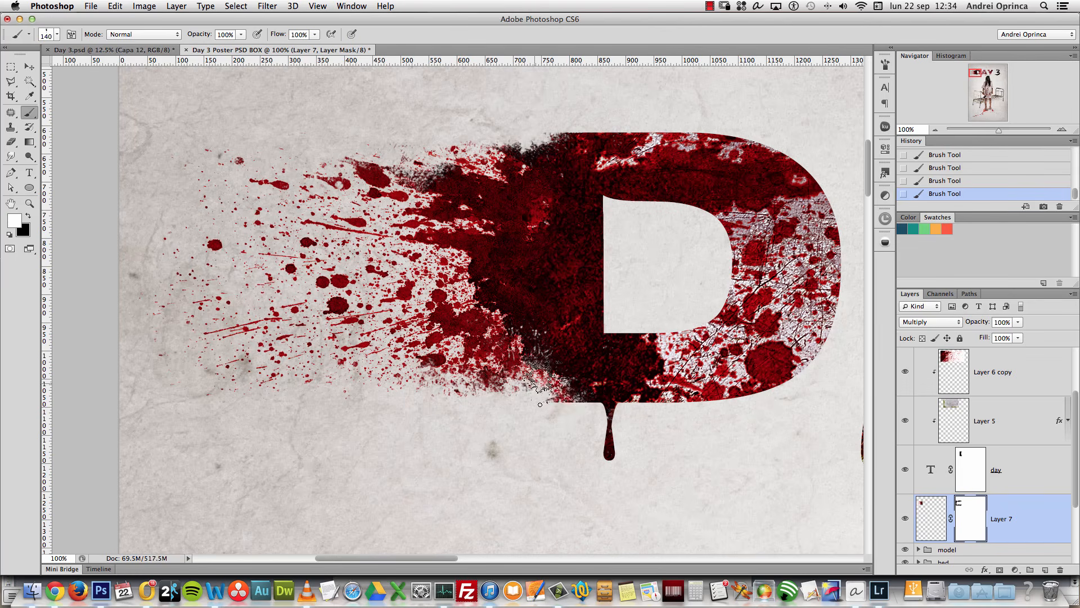
alt+click(519, 333)
Step: Open Depositphotos_14760431_l.jpg from Finder in Photoshop
key(super+Tab)
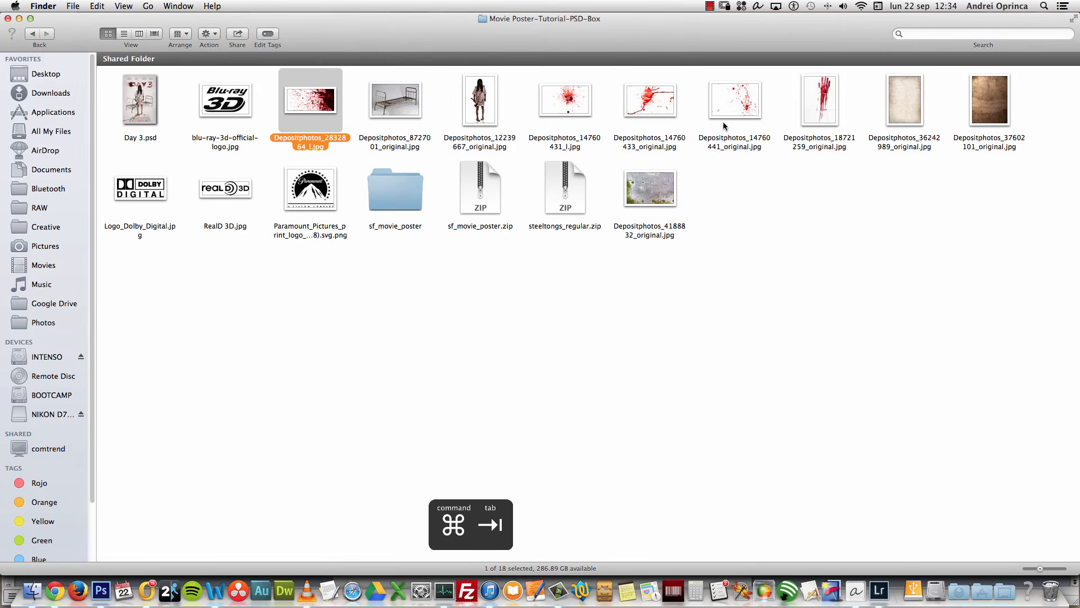
click(565, 100)
right_click(569, 99)
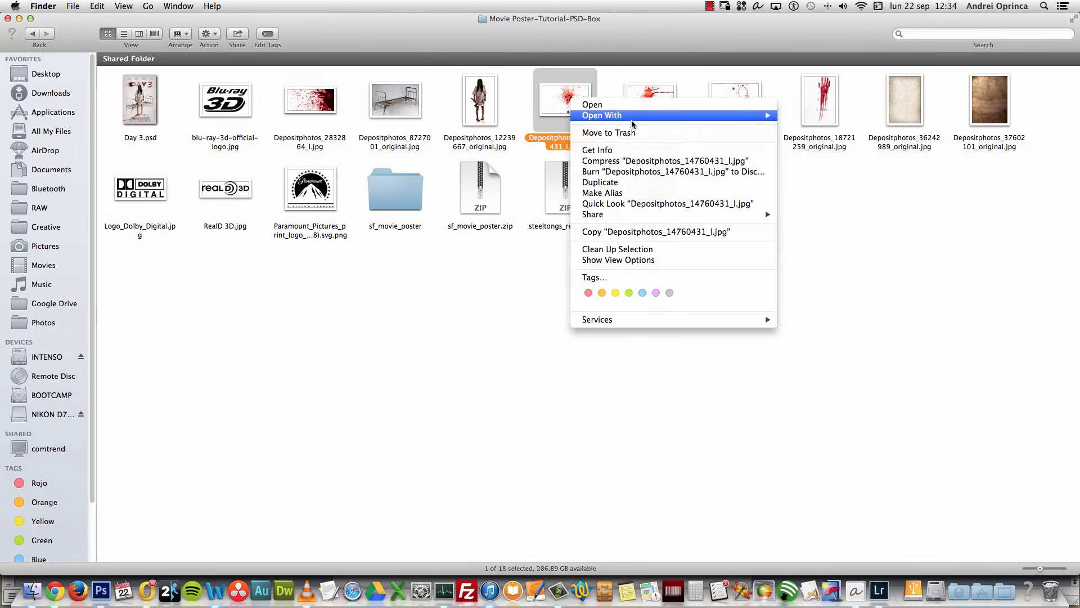
mouse_move(632, 120)
click(801, 118)
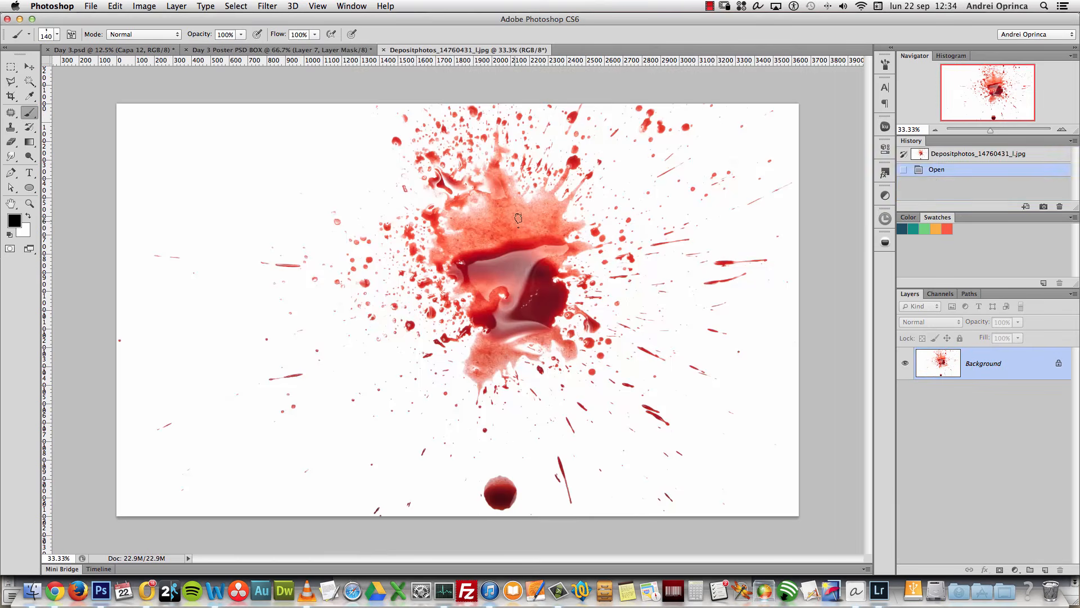
Step: Cut the whole splatter image, close it unsaved, and paste it onto a new Multiply layer
key(super+a)
key(super+x)
key(super+w)
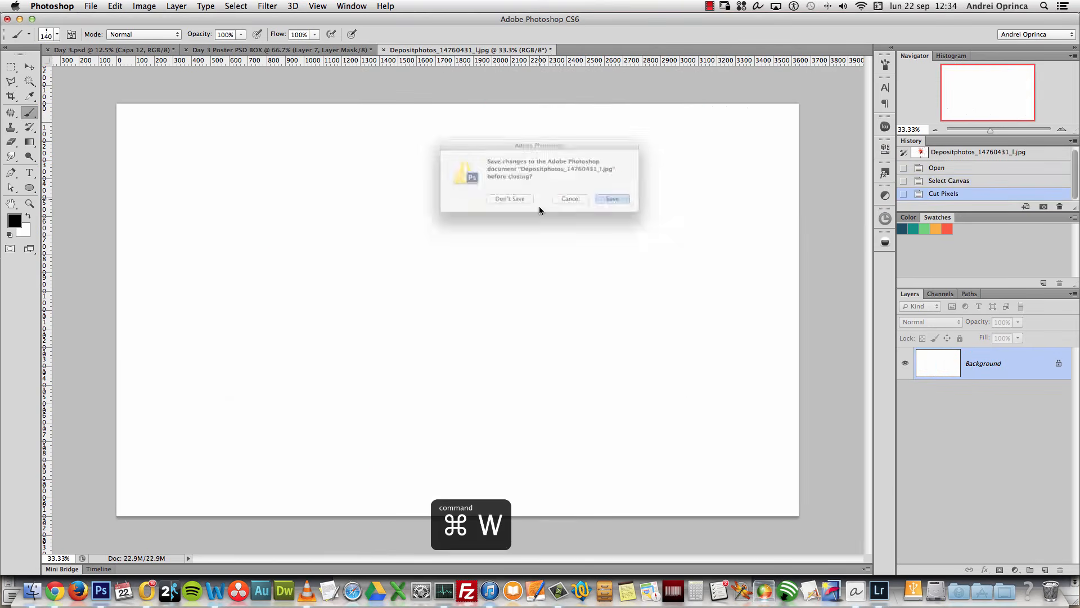
click(517, 206)
scroll(1062, 487, down, 1)
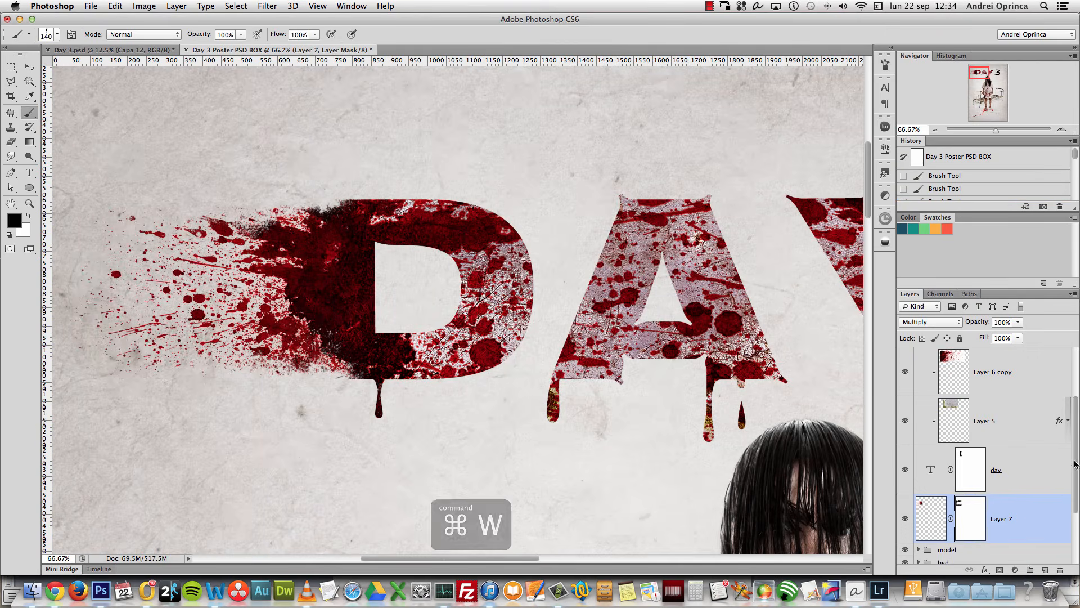
click(1044, 571)
key(super+v)
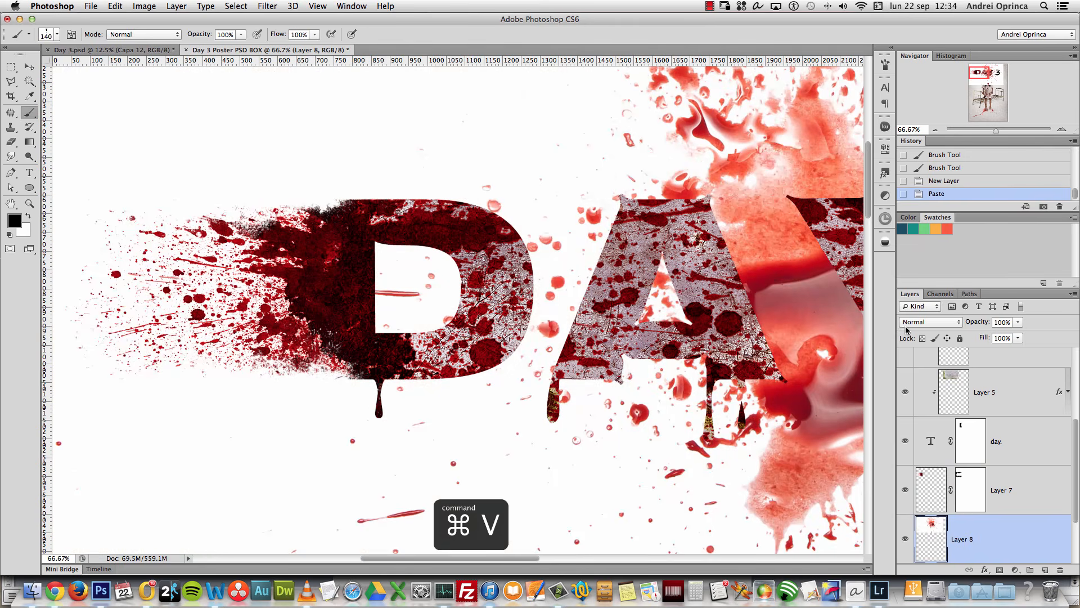
click(907, 326)
click(917, 356)
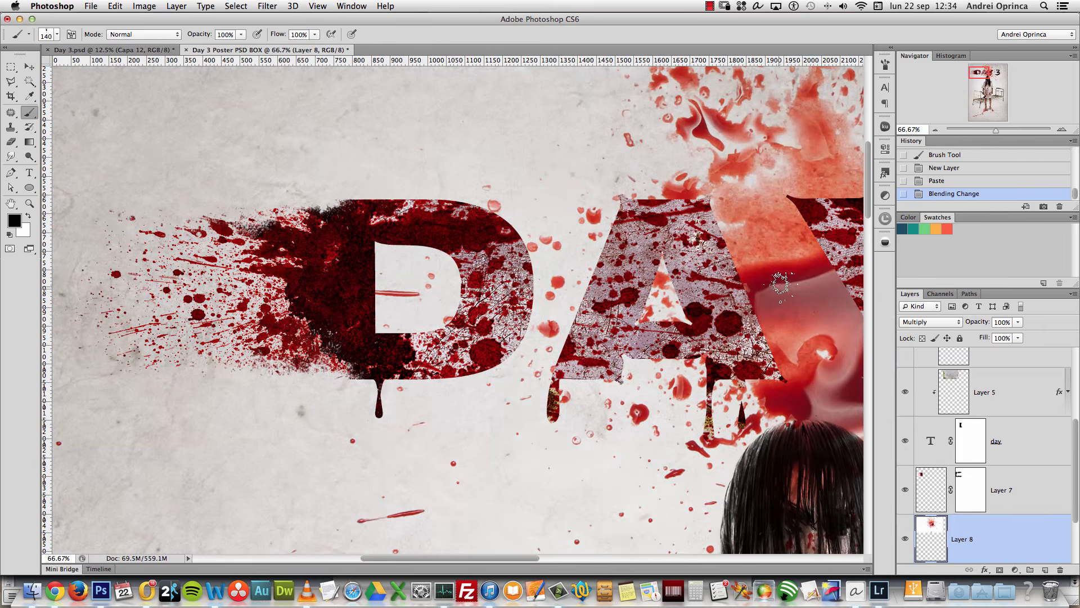
Step: Scale the pasted splatter to 26% and place it over the D
key(super+t)
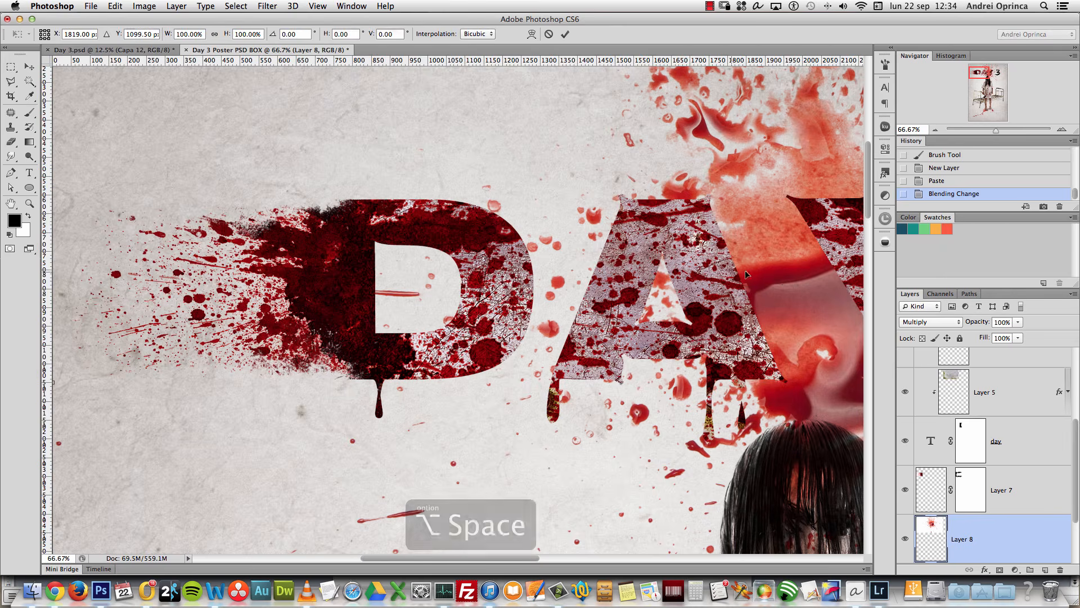
alt+click(612, 254)
alt+click(610, 253)
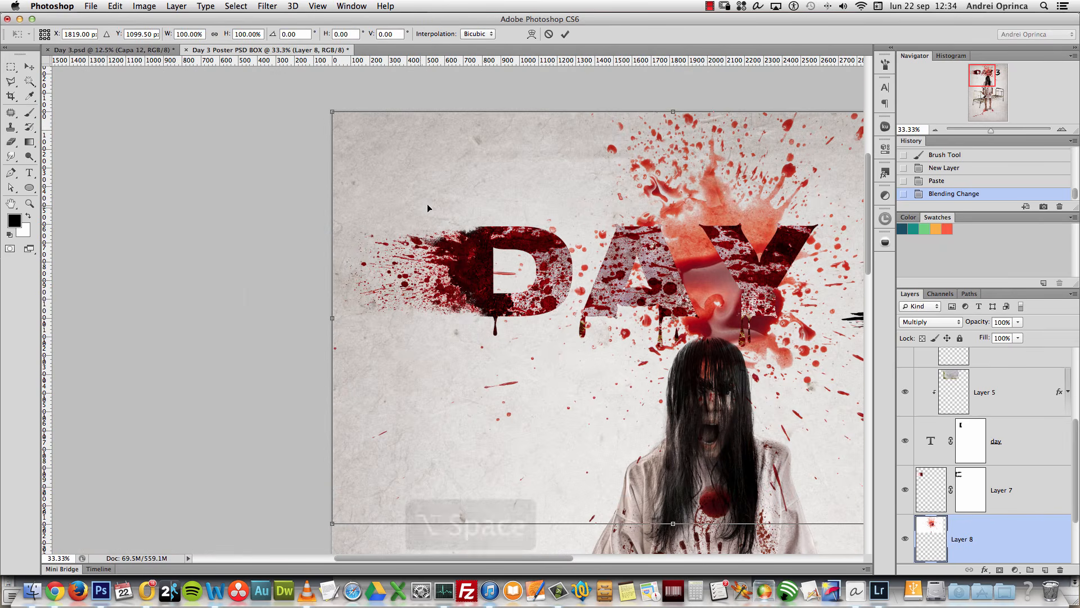
drag(333, 113, 585, 264)
drag(718, 325, 492, 269)
key(Return)
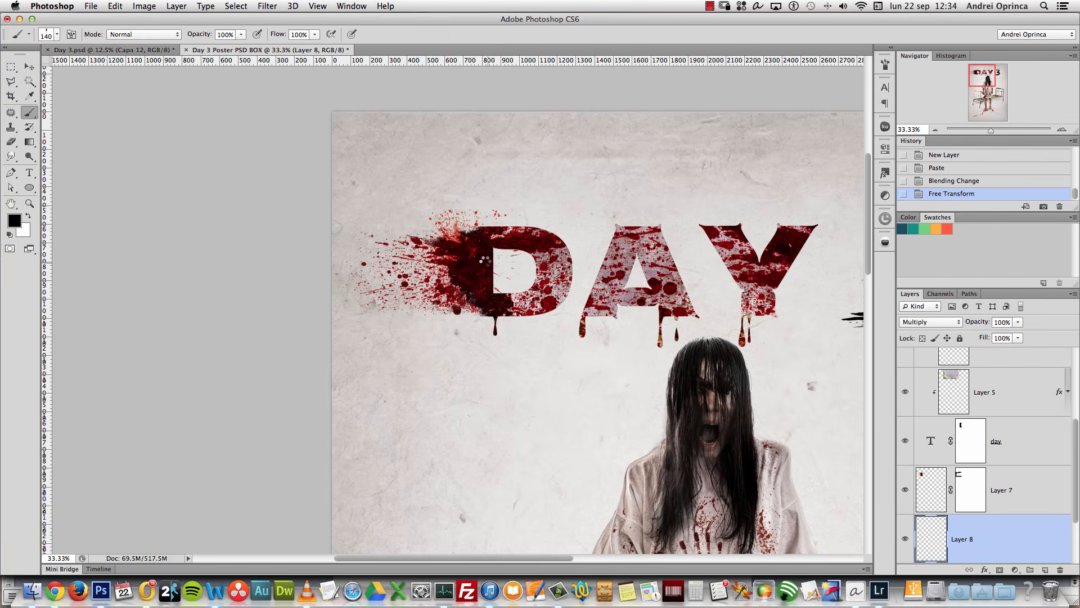
super+click(449, 204)
super+click(449, 231)
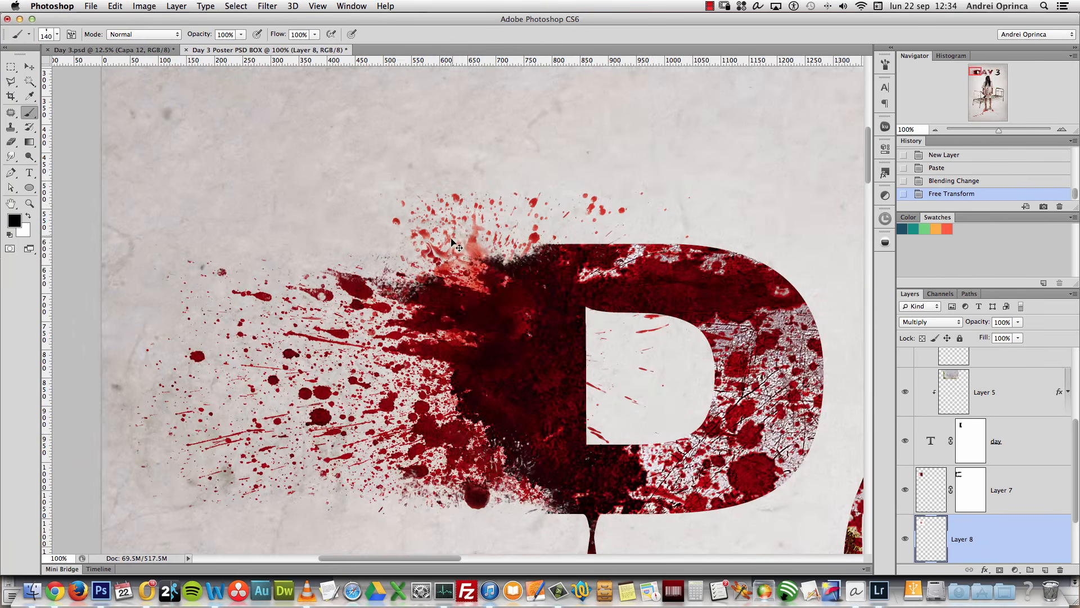
Step: Move the splatter up-left, lower its saturation and darken its shadows with Levels
key(v)
mouse_move(513, 293)
mouse_down()
mouse_move(498, 264)
mouse_move(485, 270)
mouse_move(495, 265)
mouse_move(518, 282)
mouse_move(502, 298)
mouse_up()
key(super+u)
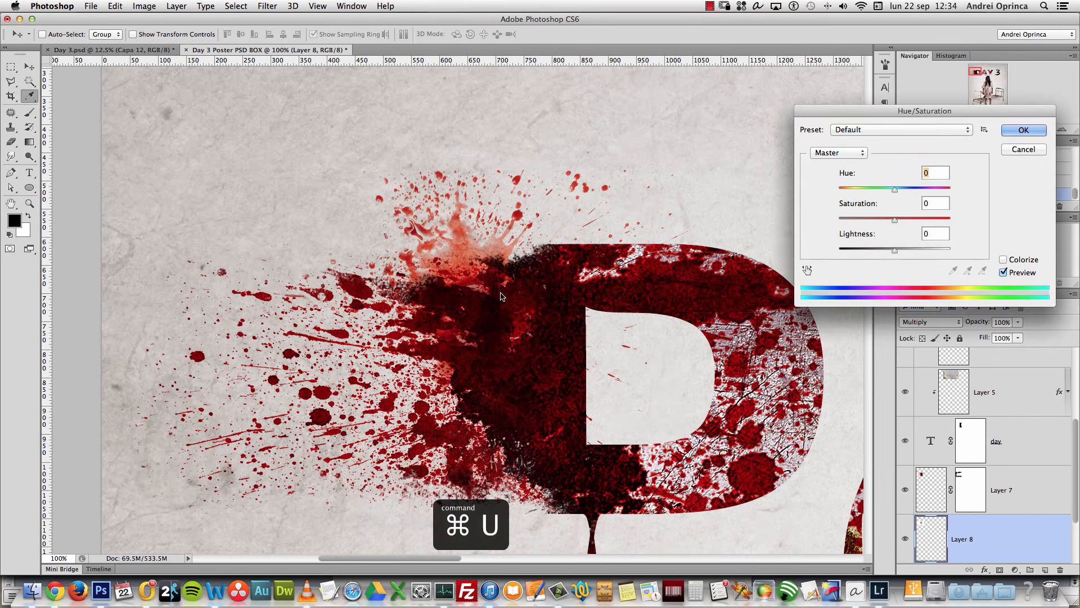
click(874, 219)
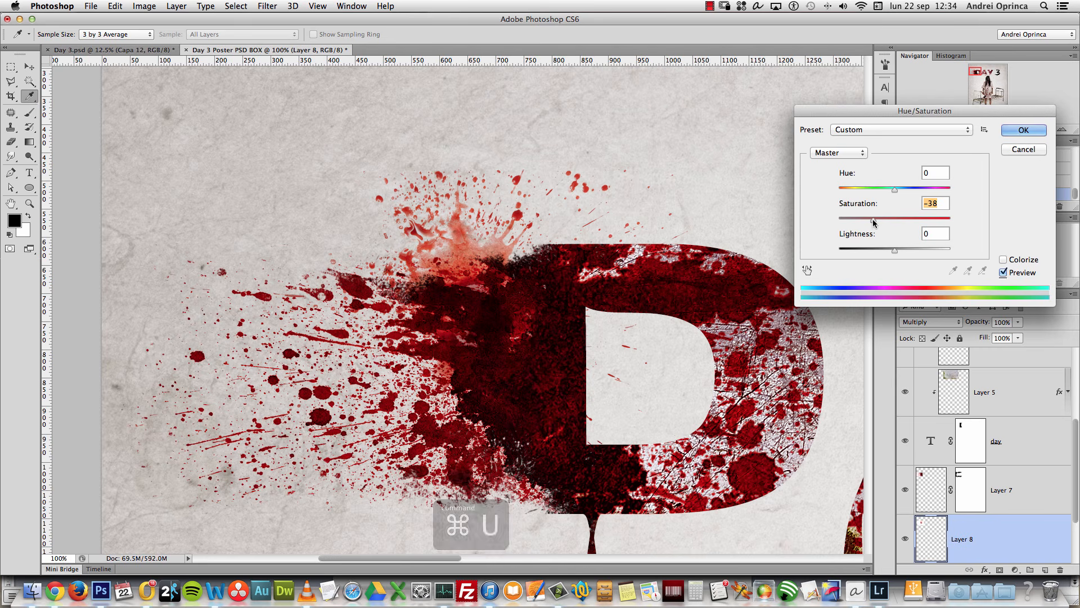
click(1015, 134)
key(super+l)
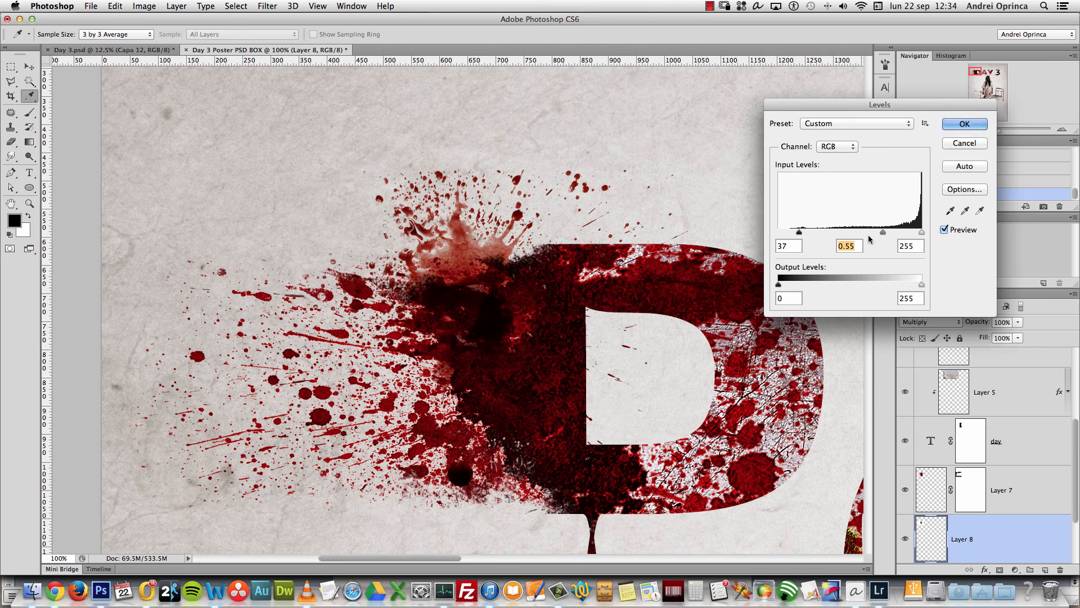
drag(808, 234, 816, 235)
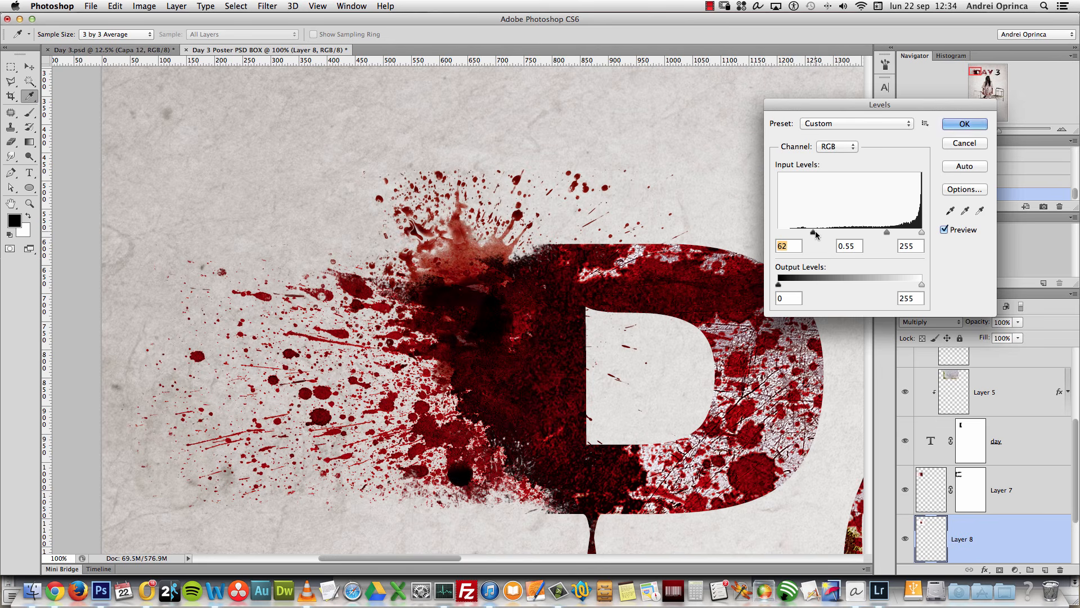
click(951, 129)
Step: Desaturate the splatter further and adjust its Levels midtones again
key(super+u)
drag(895, 220, 880, 220)
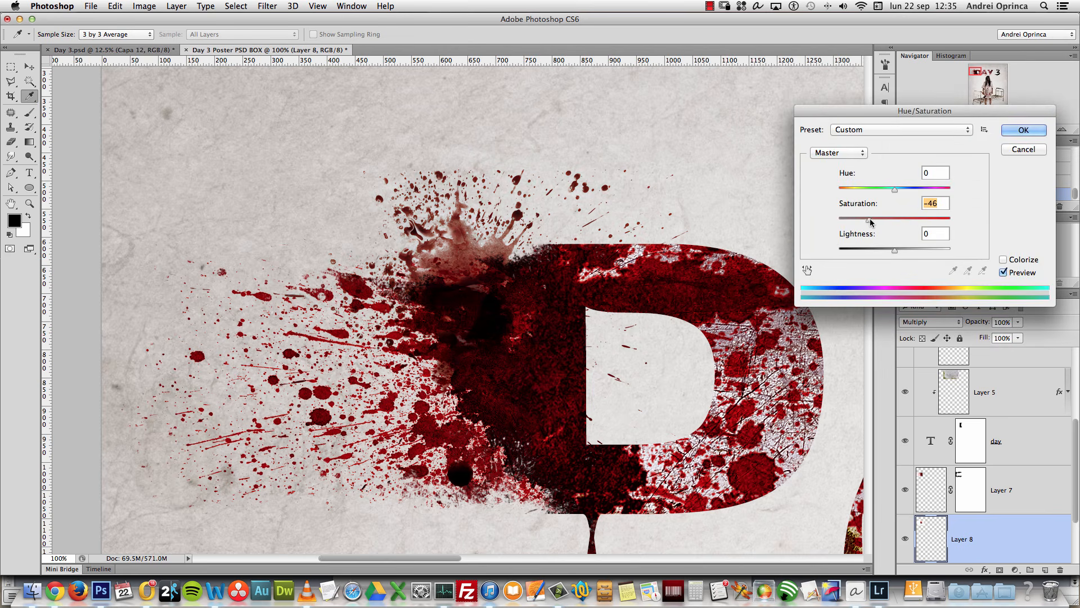
click(1015, 130)
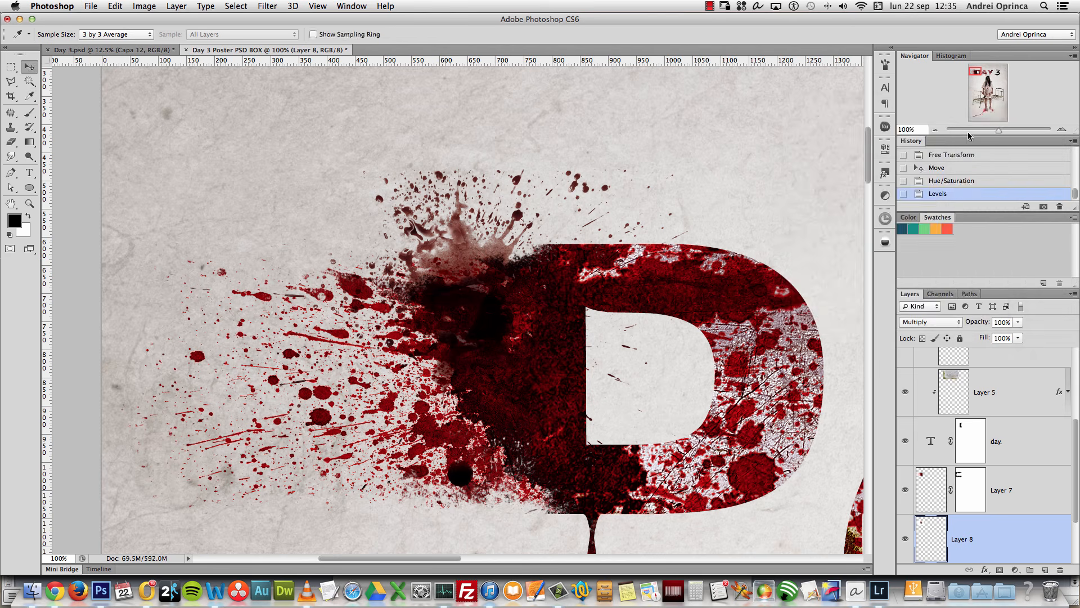
key(super+l)
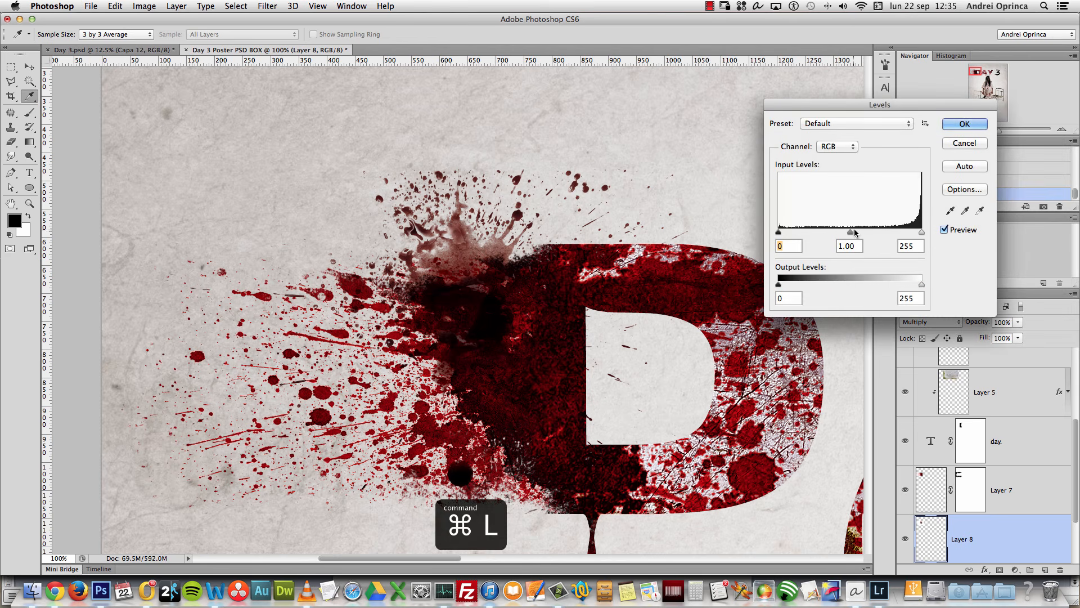
click(877, 232)
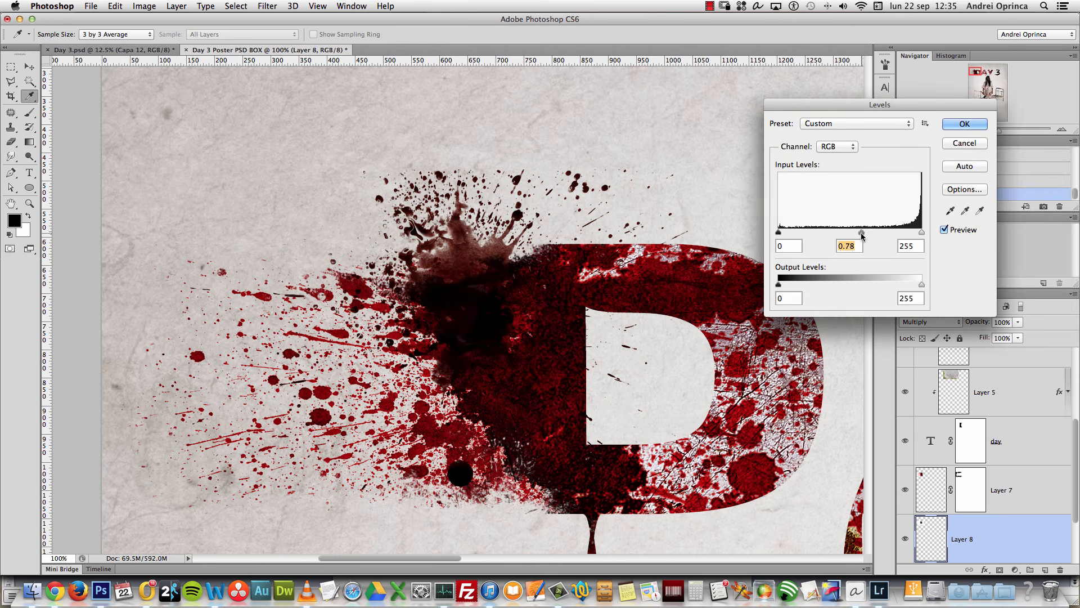
drag(862, 235, 857, 233)
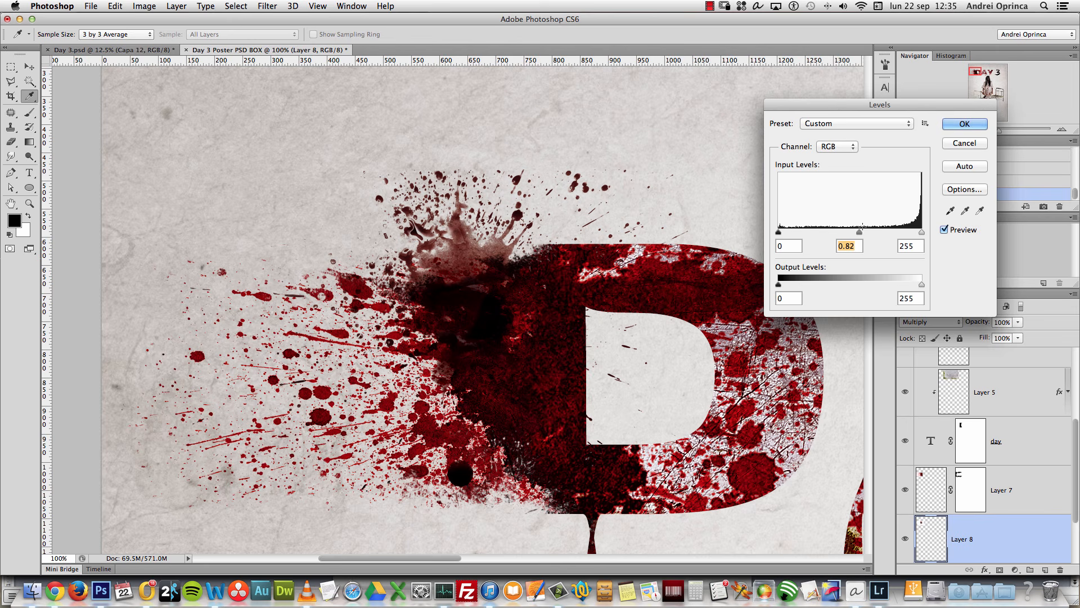
click(960, 125)
key(super+t)
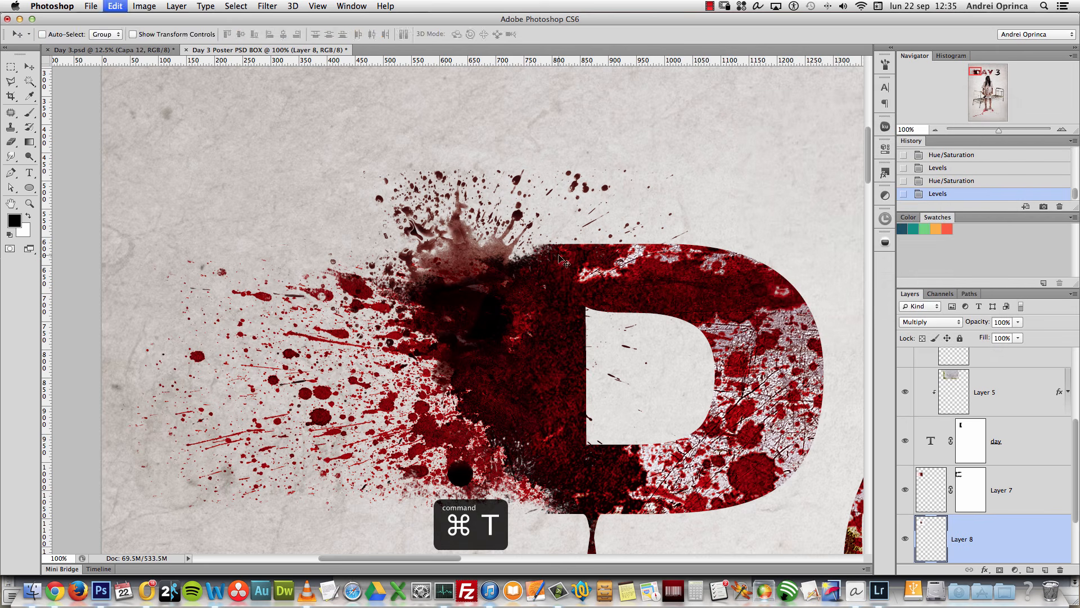
Step: Flip the splatter vertically and horizontally, rotate it about 45 degrees, and reposition it
right_click(566, 246)
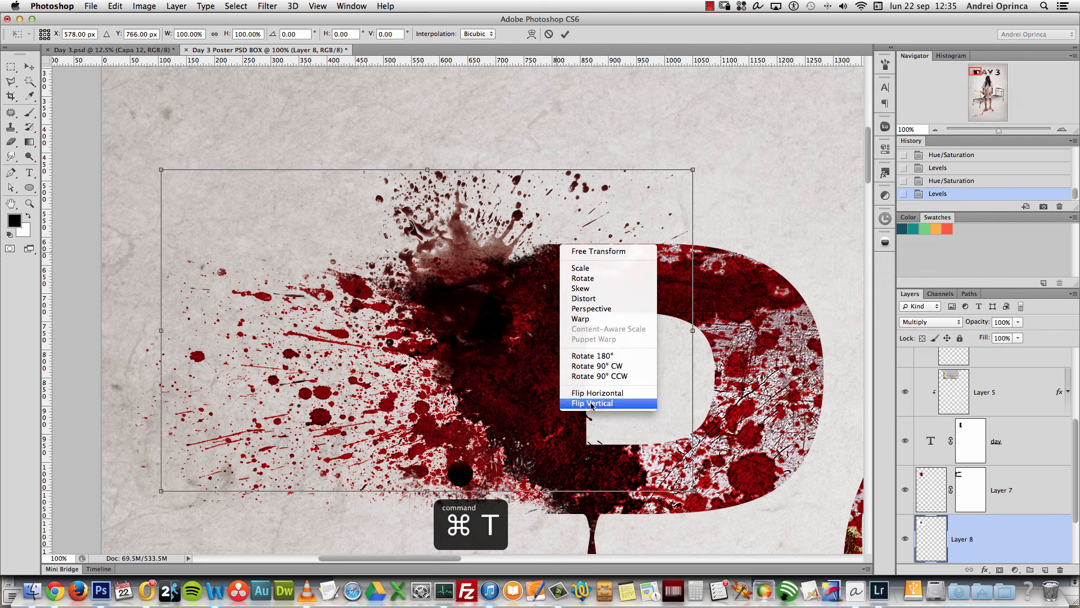
click(586, 406)
drag(529, 384, 637, 329)
right_click(544, 325)
click(590, 474)
drag(838, 103, 793, 336)
drag(636, 262, 639, 311)
key(Return)
Step: Erase splatter over the D's inner edge, boost saturation to +64 and lightness +10, and nudge it
key(e)
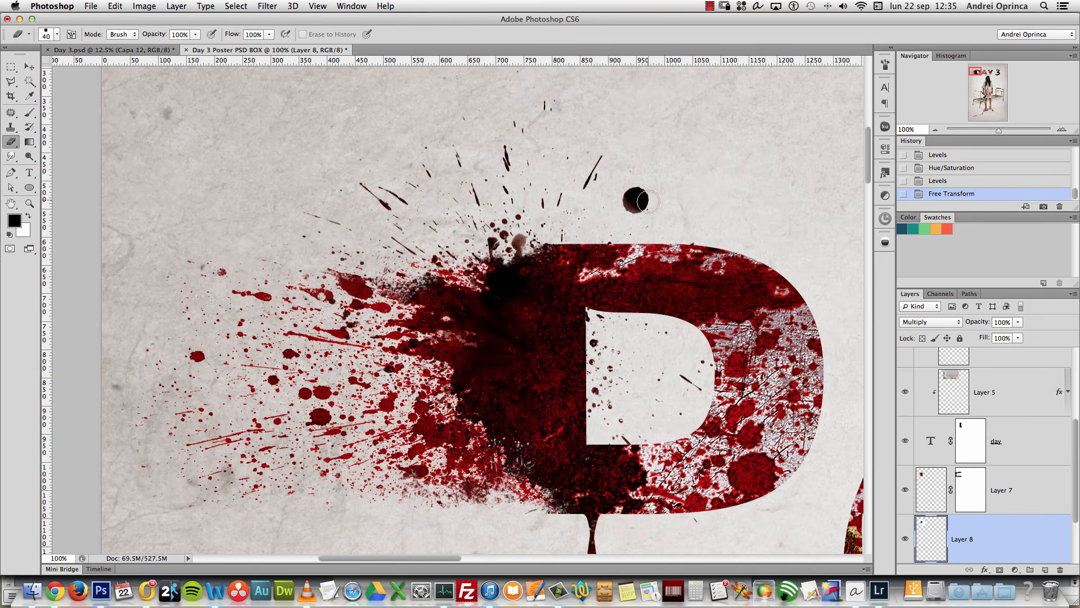
click(651, 210)
key(super+u)
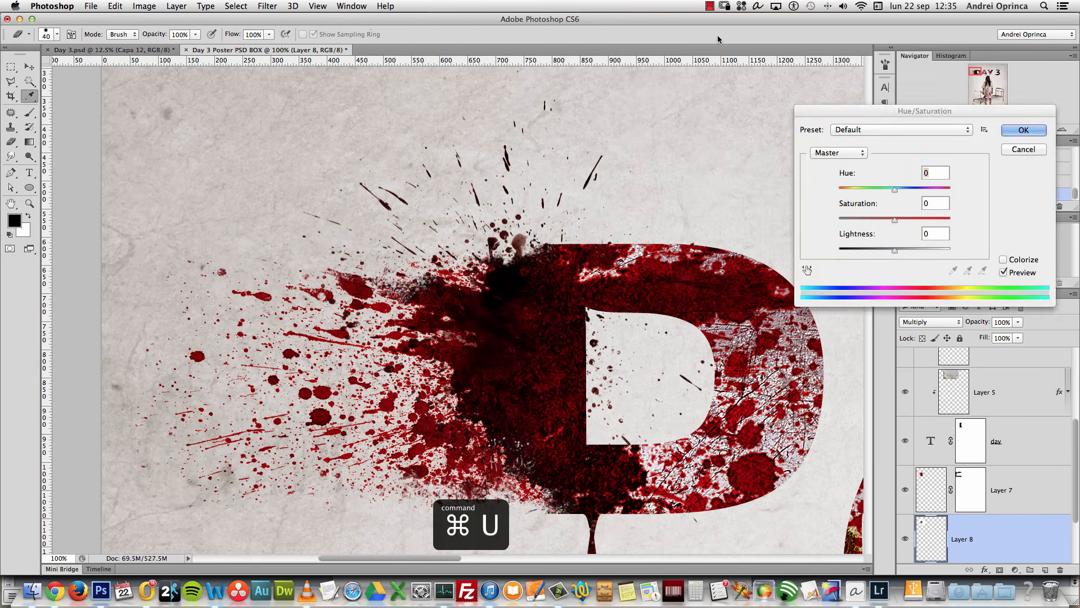
drag(894, 219, 905, 219)
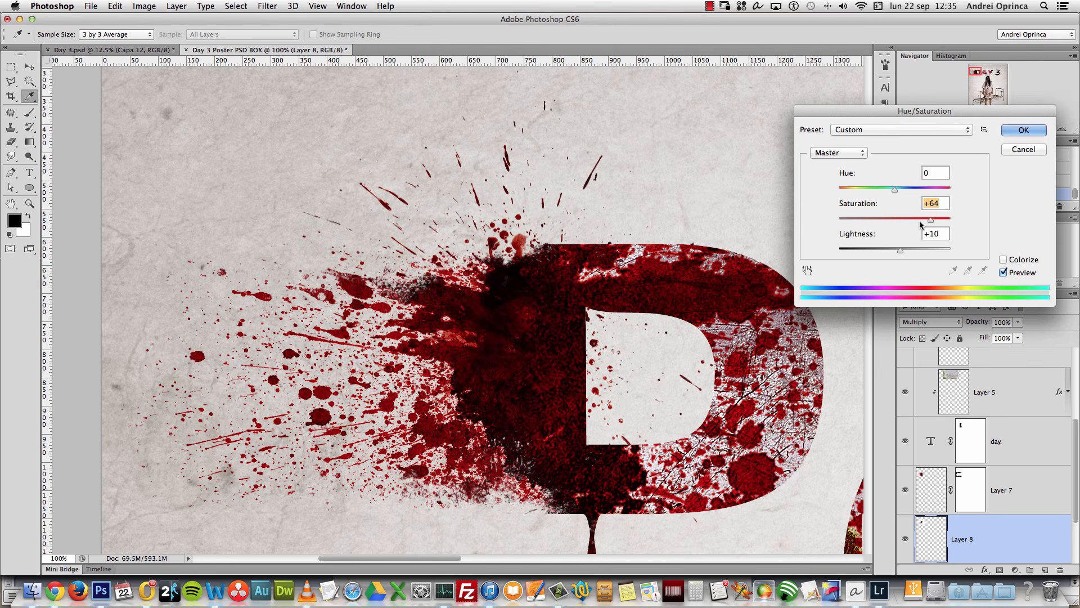
click(1025, 130)
key(v)
drag(563, 261, 553, 245)
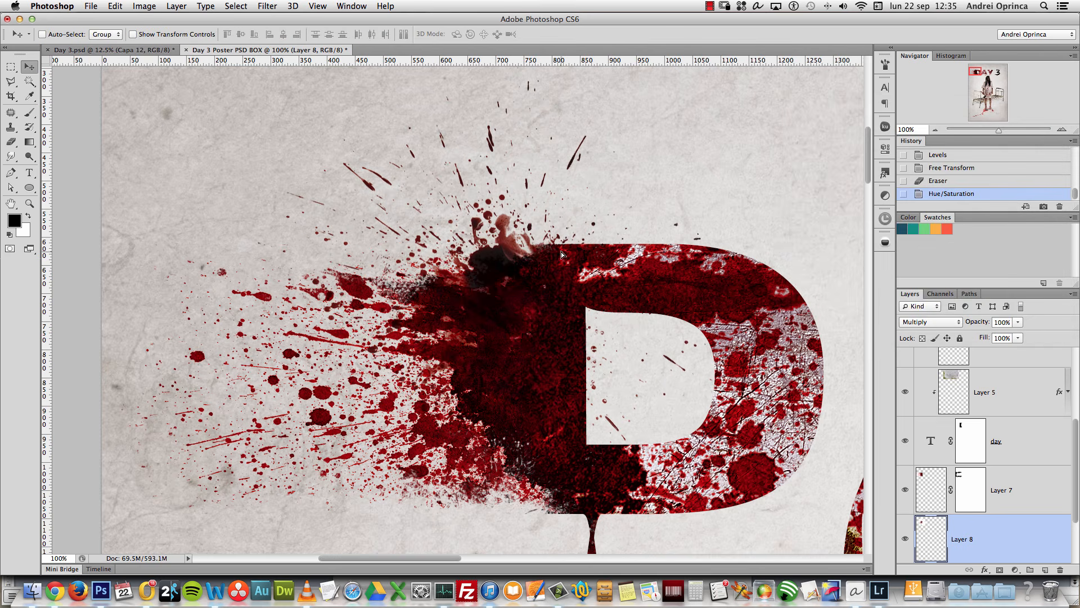
click(905, 540)
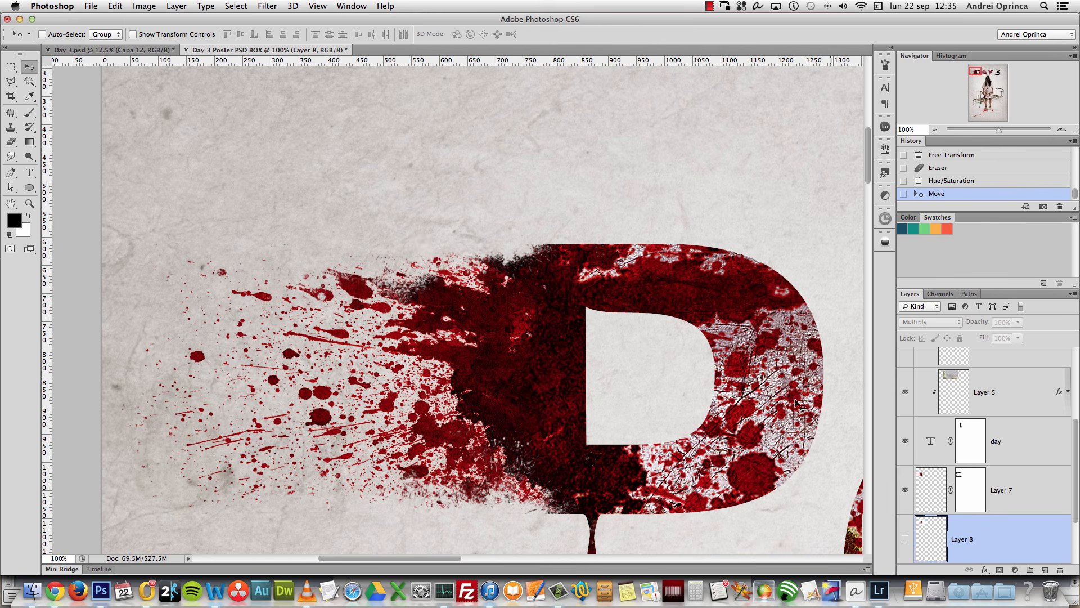
Step: Duplicate the splatter layer, then move and rotate the copy down and left
click(905, 540)
scroll(810, 451, down, 5)
scroll(810, 450, right, 3)
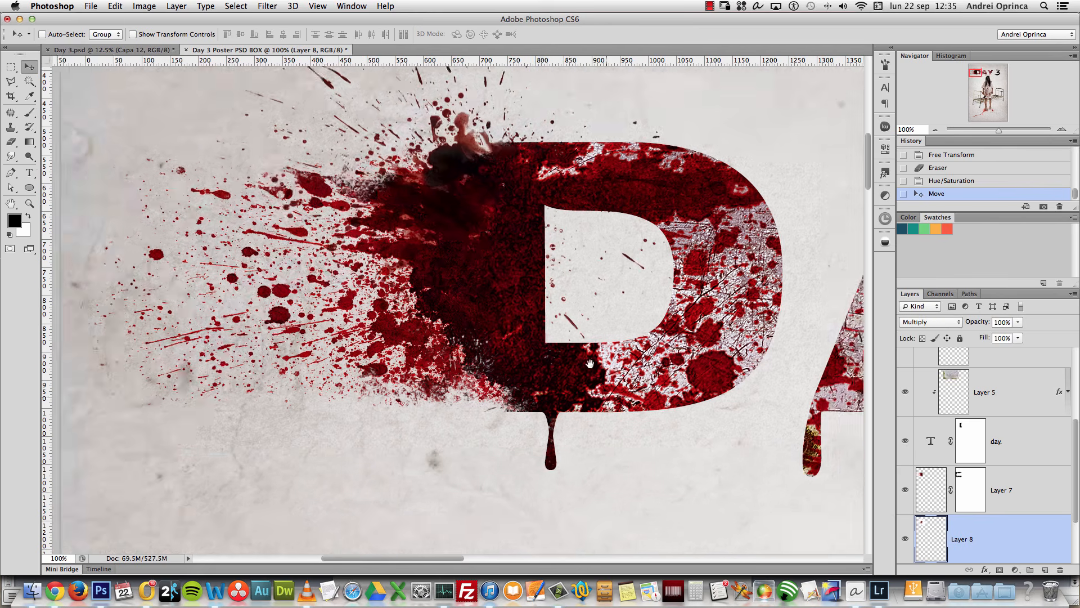
key(super+j)
drag(482, 206, 490, 353)
key(super+t)
drag(786, 222, 625, 462)
mouse_move(567, 328)
mouse_down()
mouse_move(538, 351)
mouse_move(543, 332)
mouse_move(549, 349)
mouse_move(542, 327)
mouse_move(550, 335)
mouse_up()
key(Return)
Step: Rotate the Layer 8 copy to about -153° at the D's left side and zoom into the drip
key(super+1)
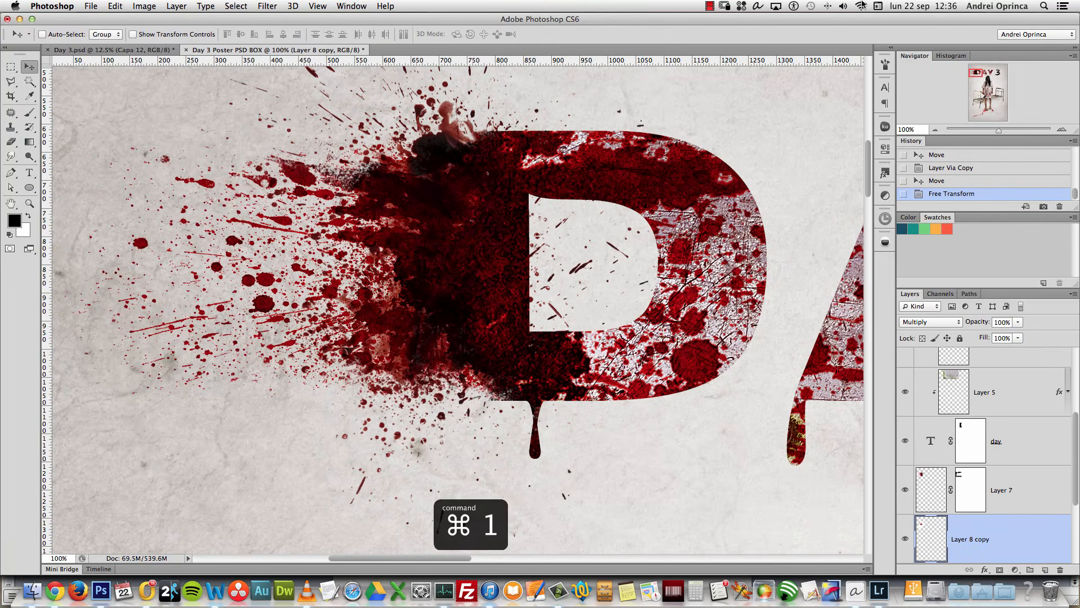
key(alt+space)
click(423, 342)
click(423, 342)
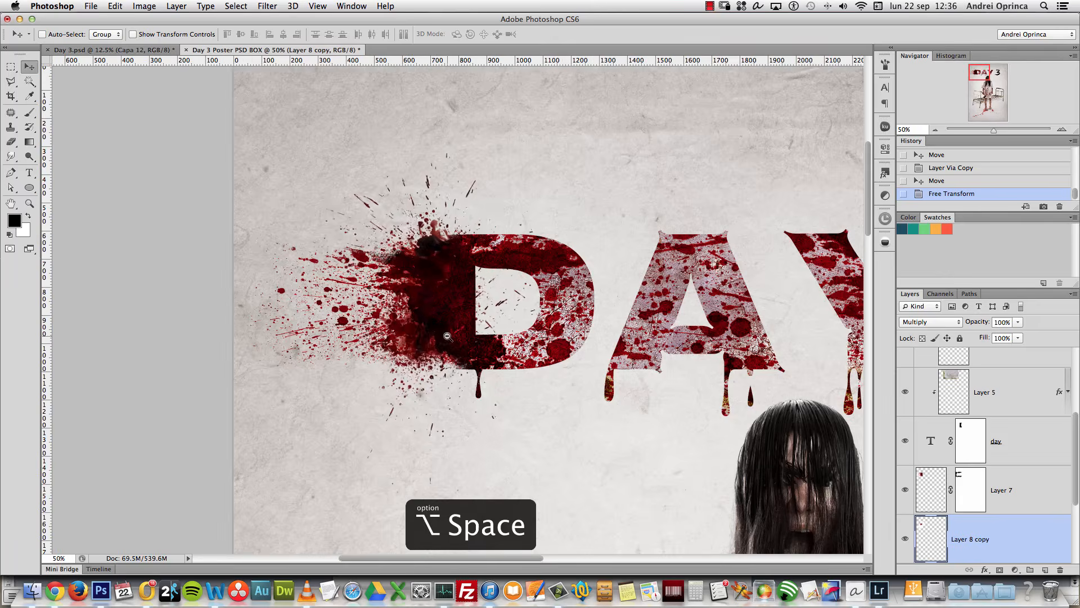
click(447, 336)
drag(464, 342, 472, 350)
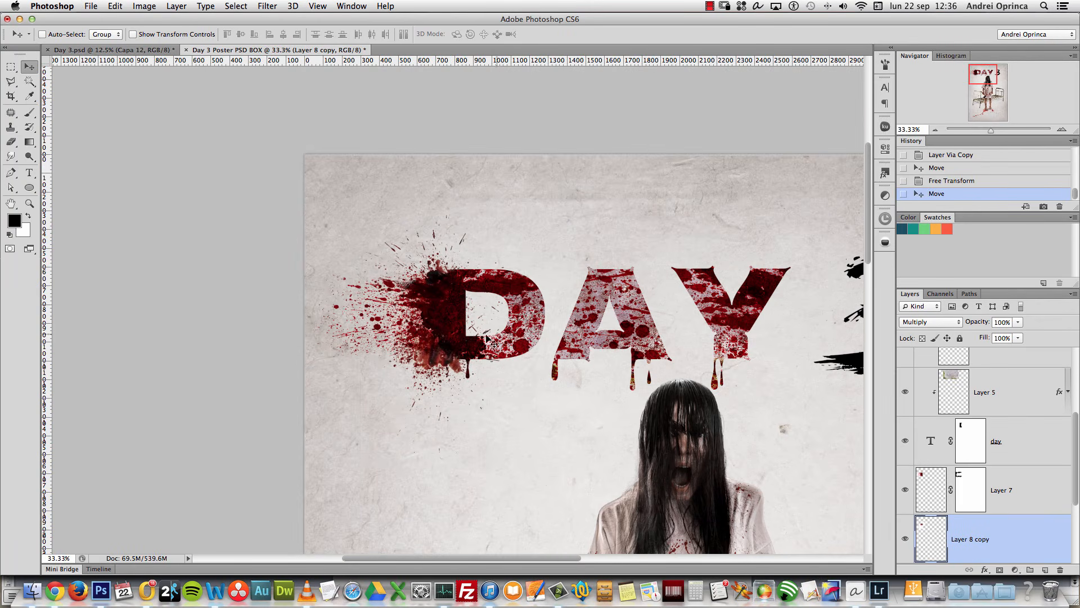
key(ctrl+t)
drag(543, 281, 404, 376)
drag(469, 382, 458, 335)
key(Return)
key(super+space)
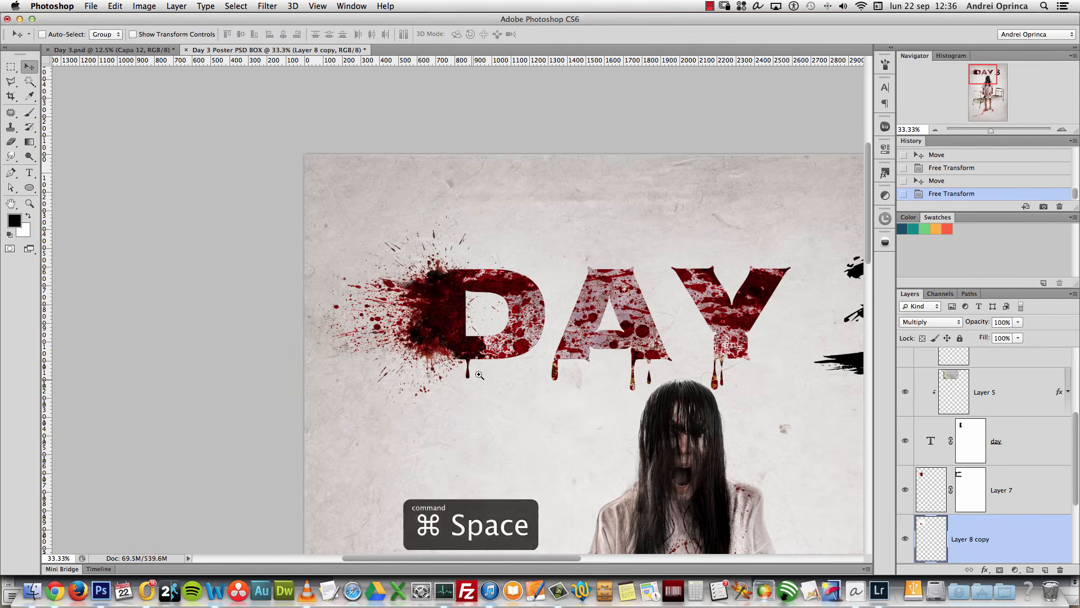
super+click(449, 386)
super+click(449, 385)
super+click(453, 380)
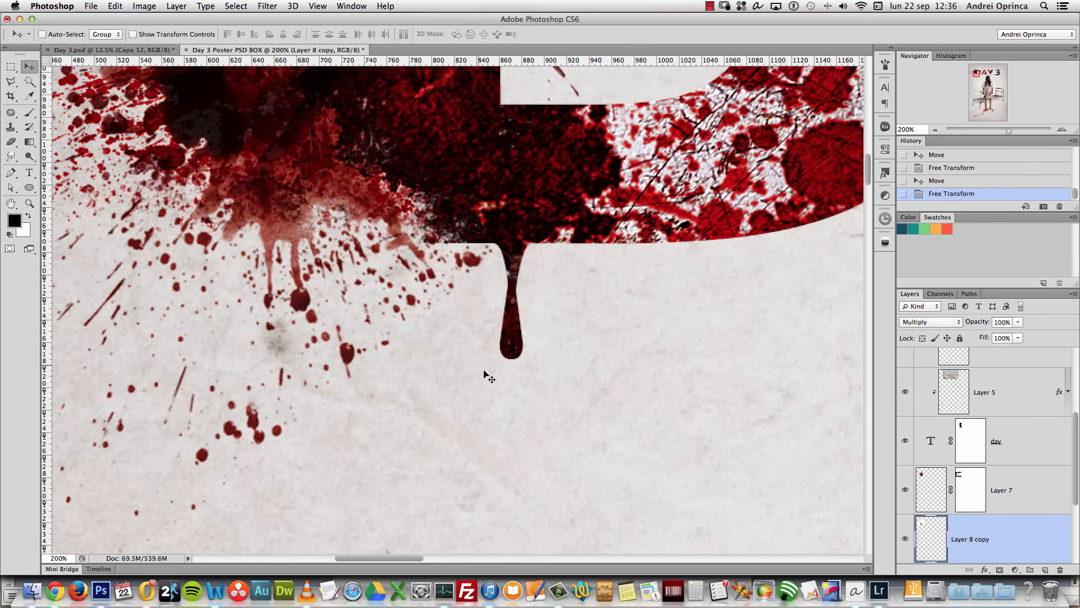
Step: Erase the small specks and dark blood left of the drip below the D
key(e)
right_click(531, 349)
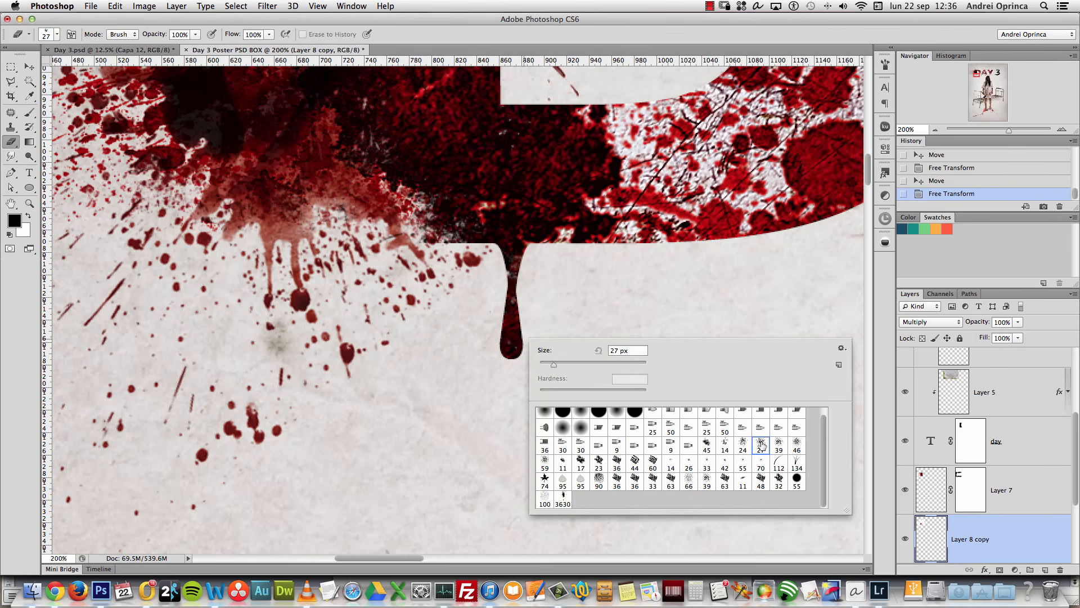
click(417, 310)
click(436, 317)
click(474, 263)
drag(450, 244, 430, 273)
Step: Paint black on the day layer's mask to hide part of the title's edge
click(975, 452)
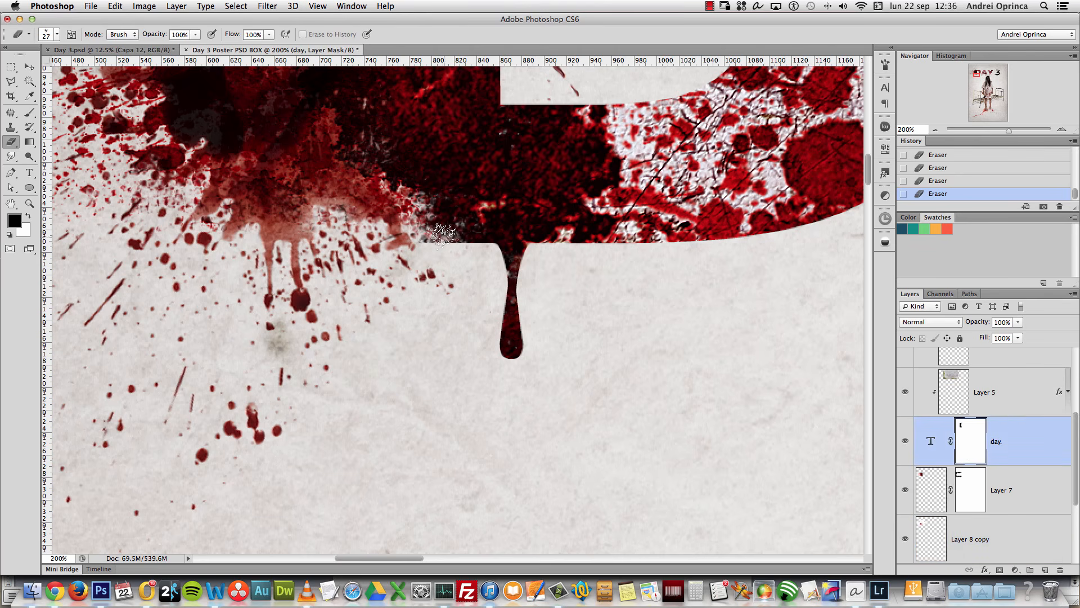
key(c)
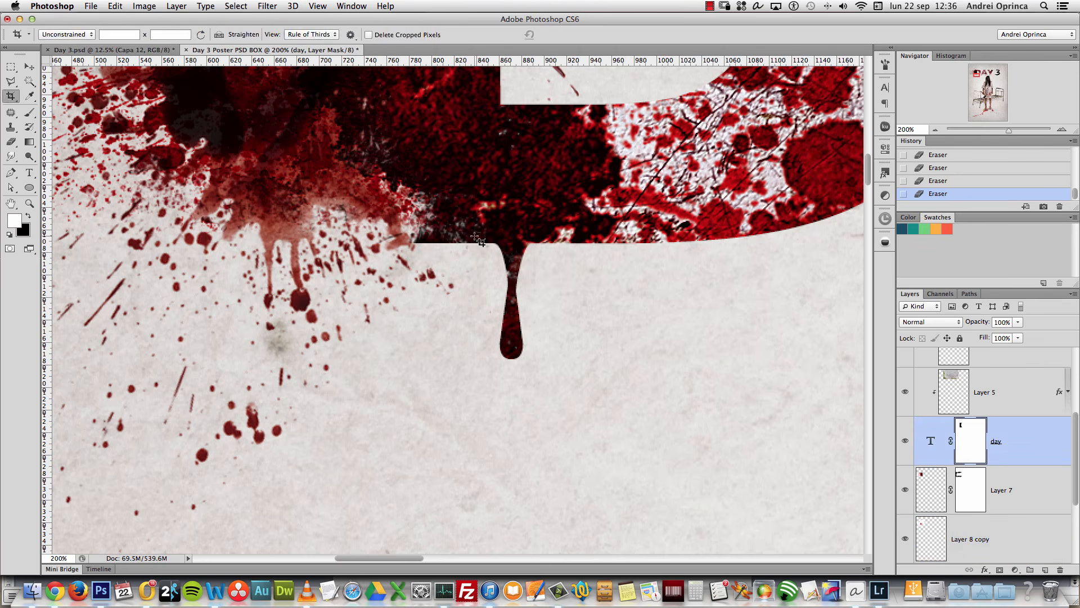
key(b)
key(x)
click(449, 261)
click(427, 260)
click(417, 257)
click(440, 262)
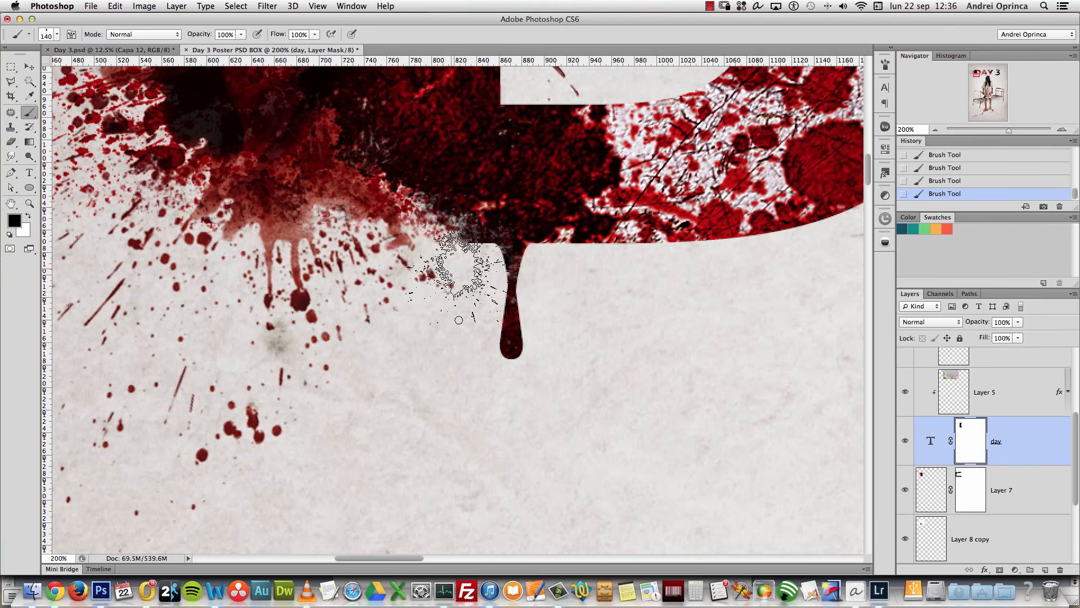
Step: Duplicate the Layer 5 texture to the top of the layer stack
alt+click(427, 245)
alt+click(428, 245)
drag(544, 172, 488, 296)
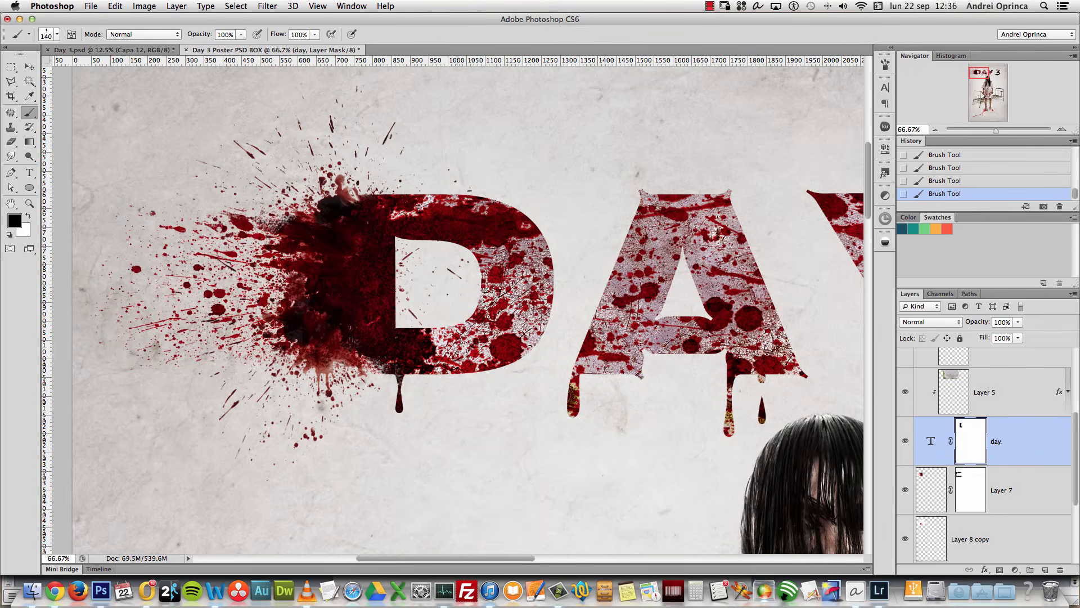
alt+click(382, 223)
alt+click(404, 243)
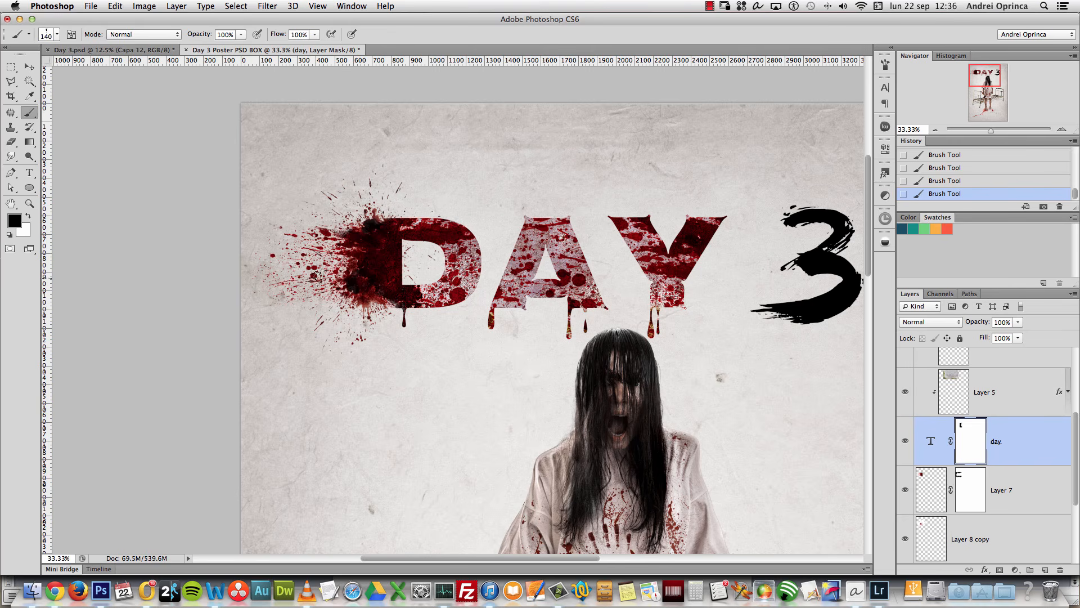
drag(731, 337, 534, 339)
drag(691, 317, 611, 324)
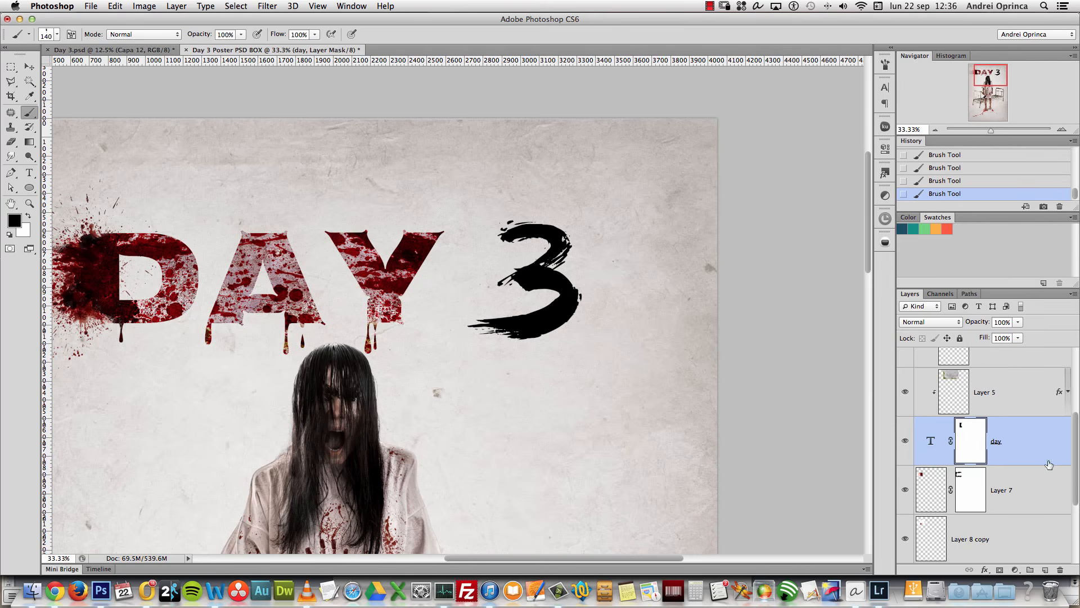
click(1019, 383)
drag(1075, 425, 1077, 364)
drag(1024, 506, 1024, 359)
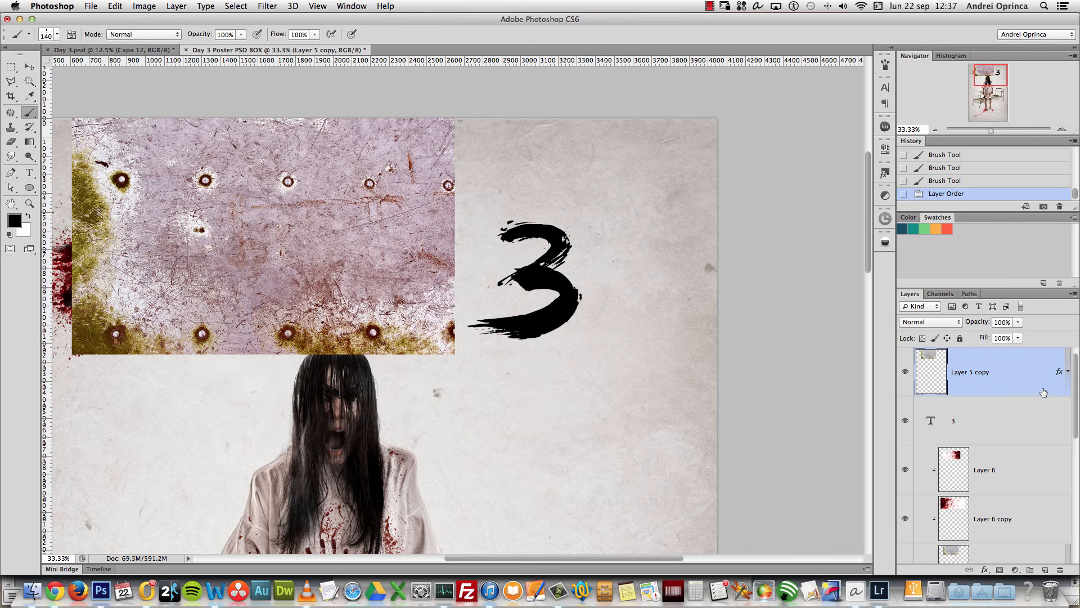
Step: Clip the Layer 5 copy texture to the 3 and slide it over the 3
alt+click(1017, 396)
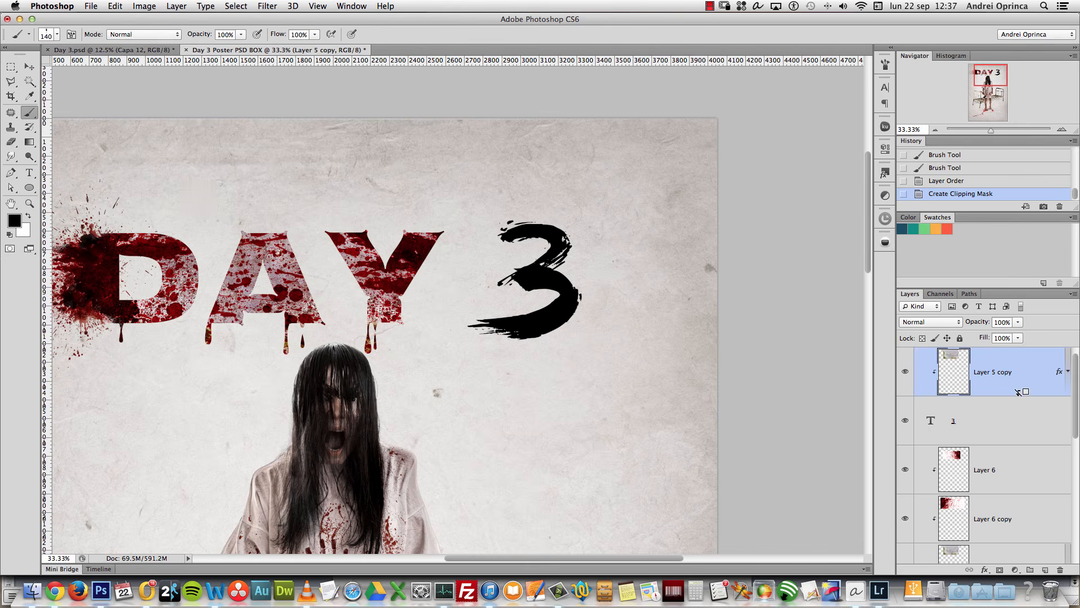
key(v)
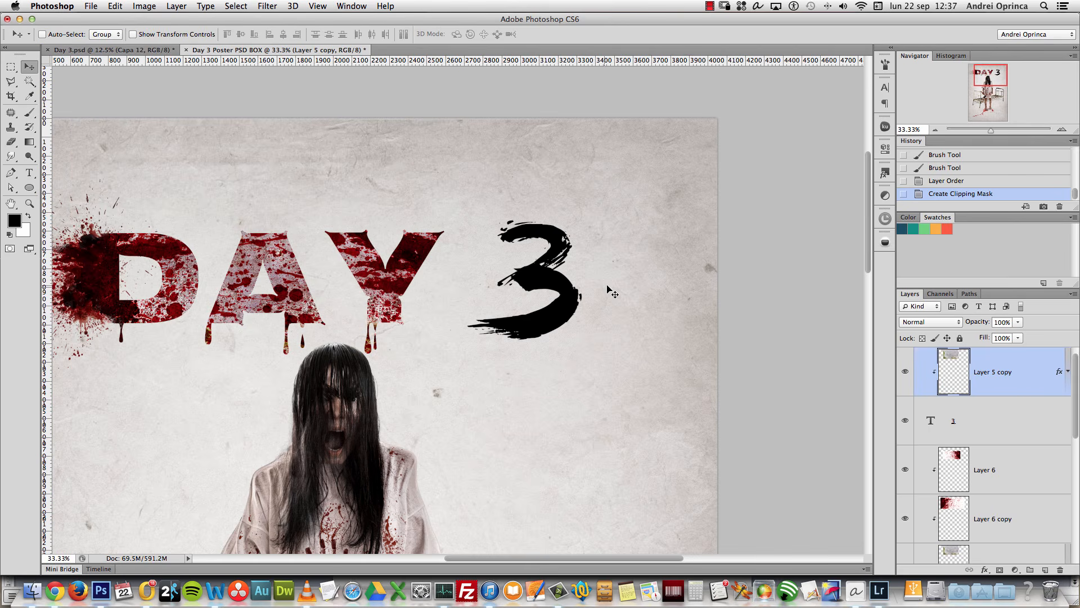
drag(637, 304, 602, 299)
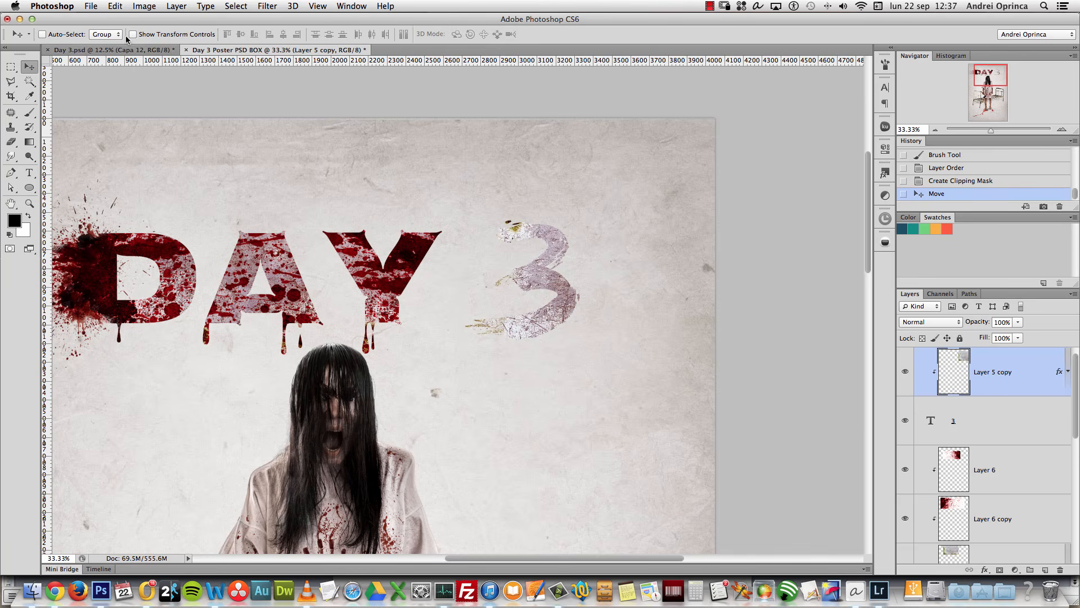
Step: Duplicate the red splatter layer on top, clip it, and move it over the 3
drag(1020, 466, 1025, 378)
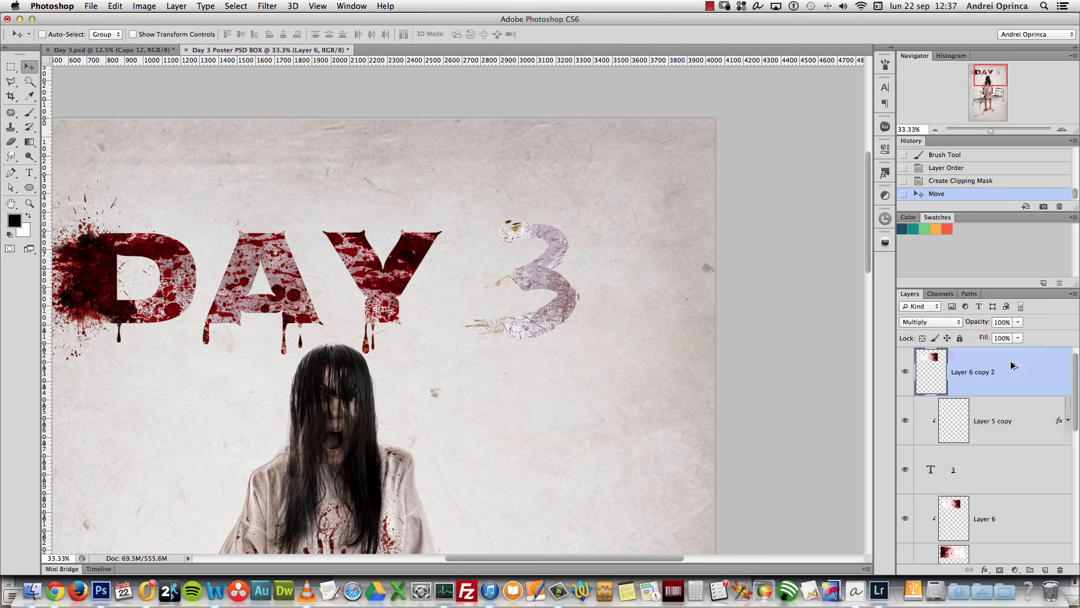
alt+click(1016, 394)
drag(565, 292, 691, 295)
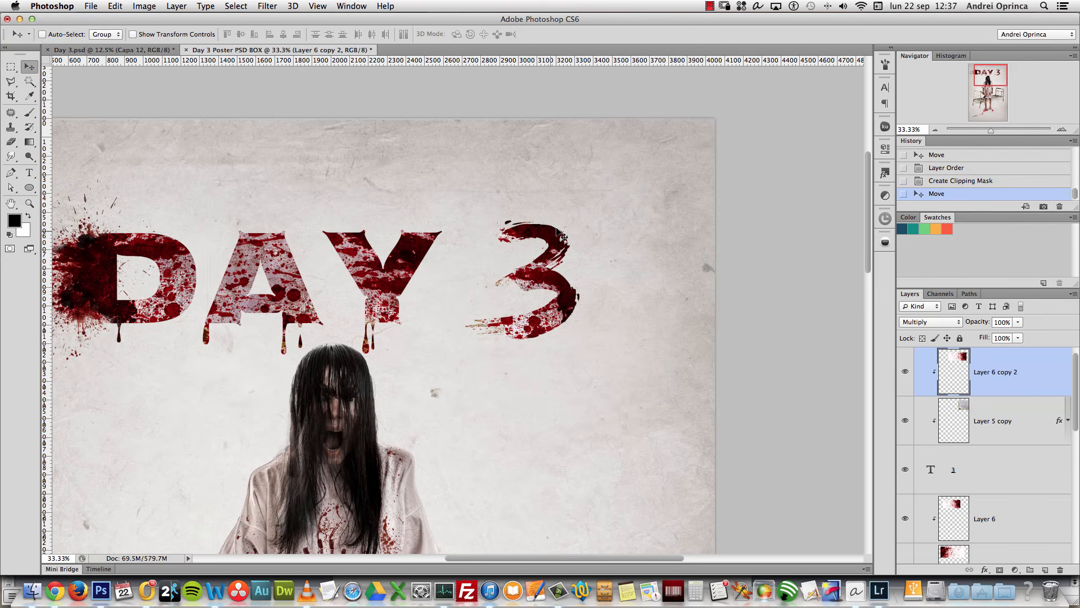
drag(285, 297, 403, 298)
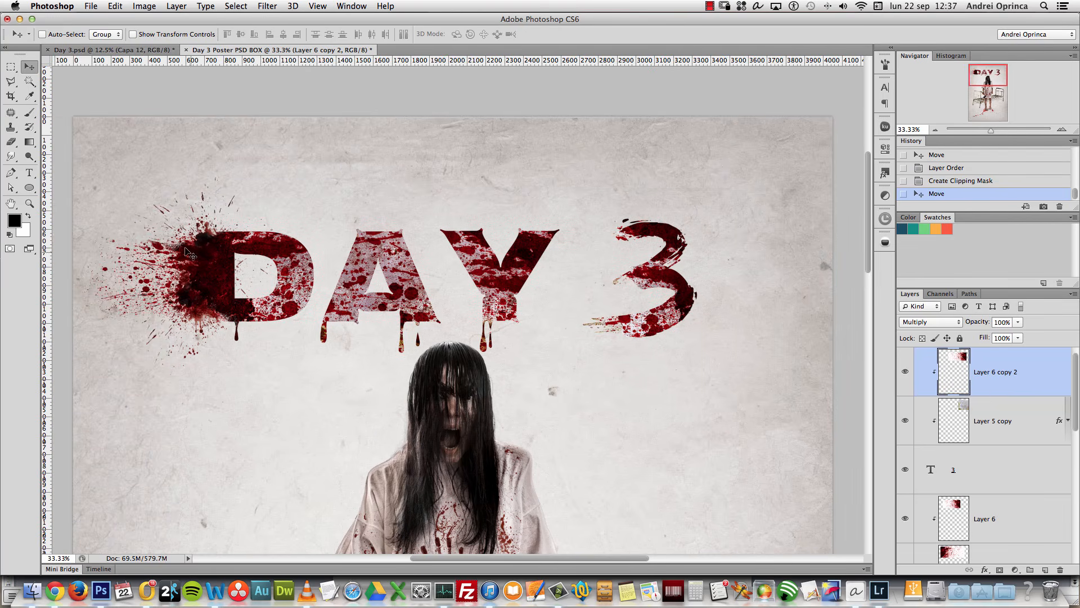
drag(773, 267, 706, 303)
super+click(632, 284)
super+click(632, 284)
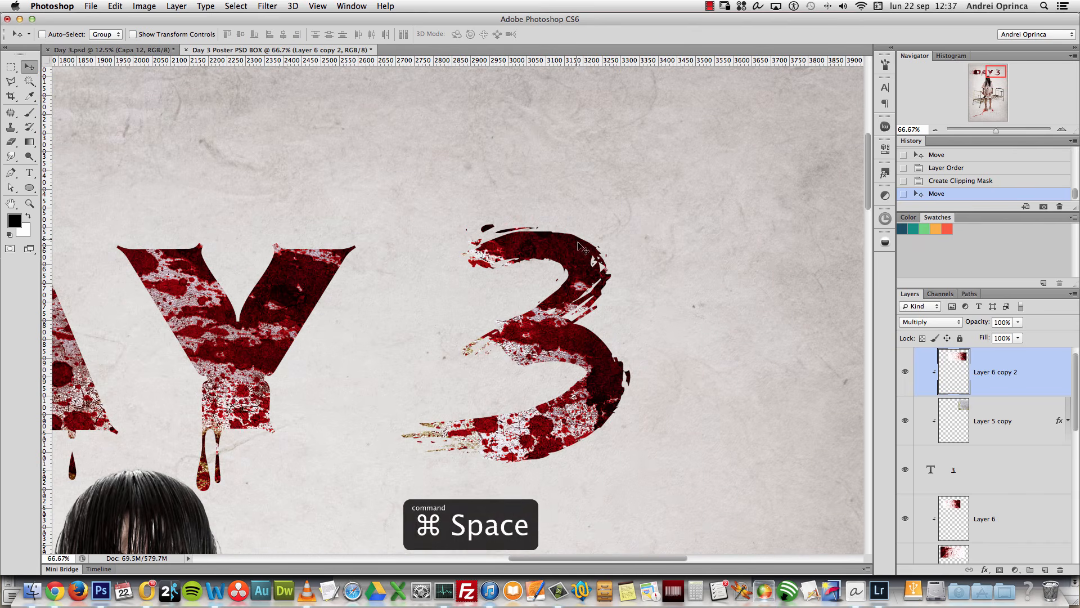
Step: Add a layer mask to the 3 text layer and hide its top-right bend with black splatter strokes
click(1003, 466)
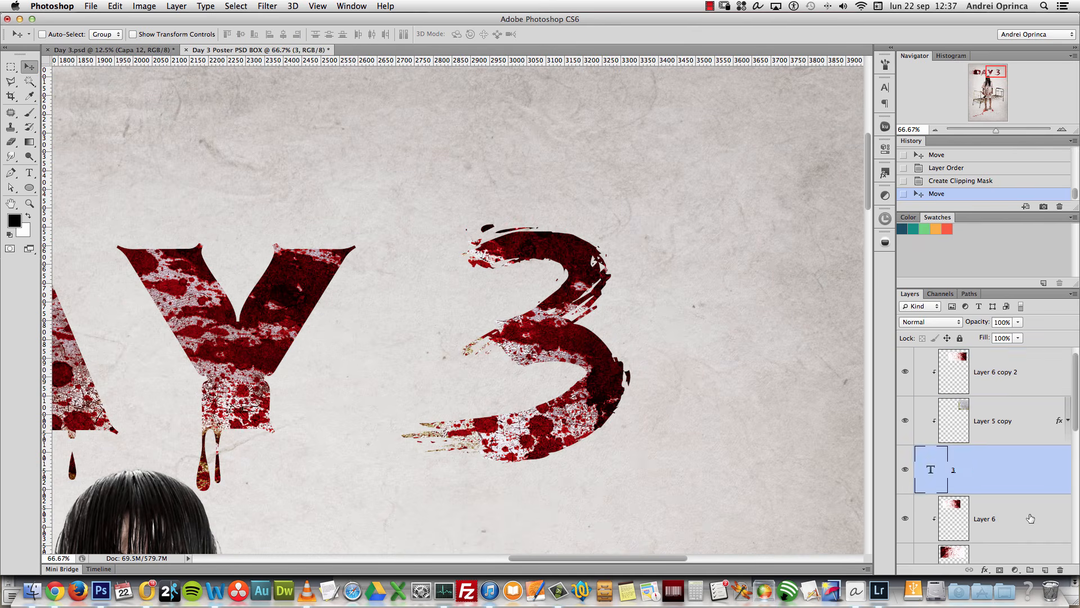
click(1001, 570)
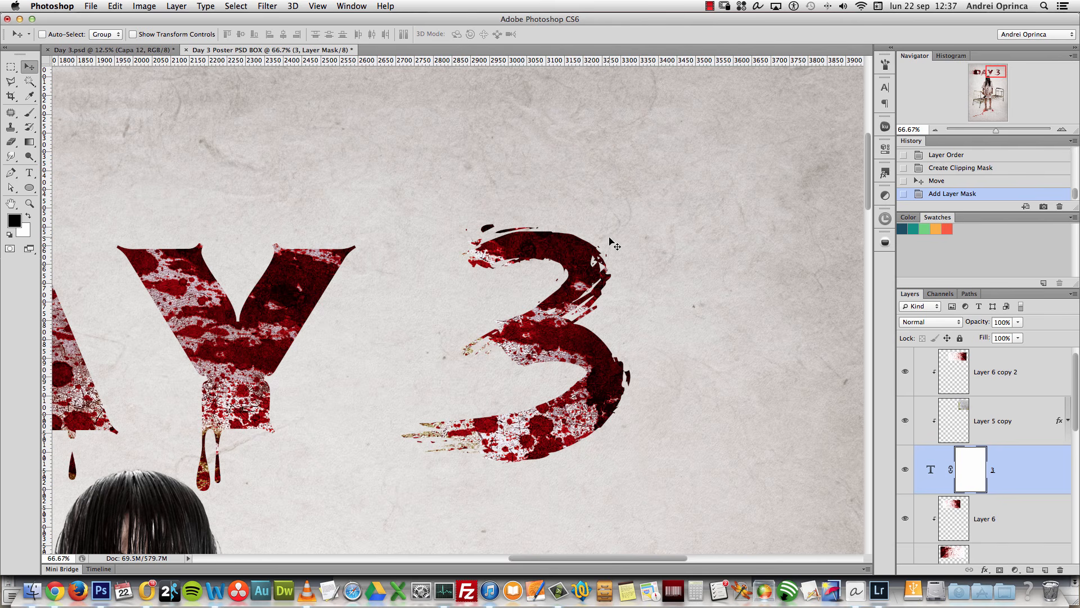
key(b)
click(610, 261)
click(600, 248)
click(579, 237)
click(563, 233)
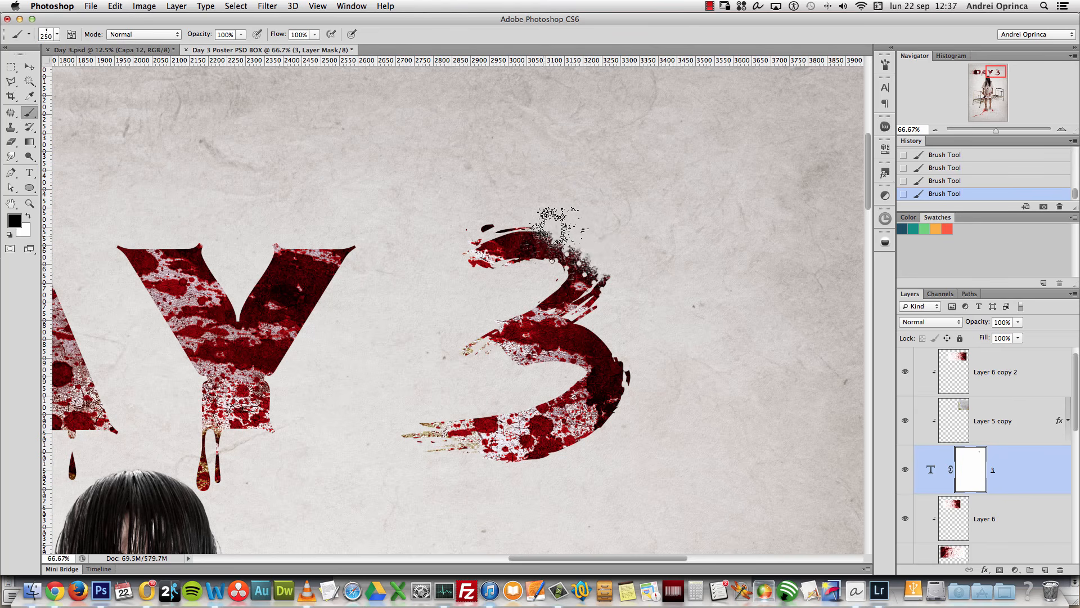
click(557, 248)
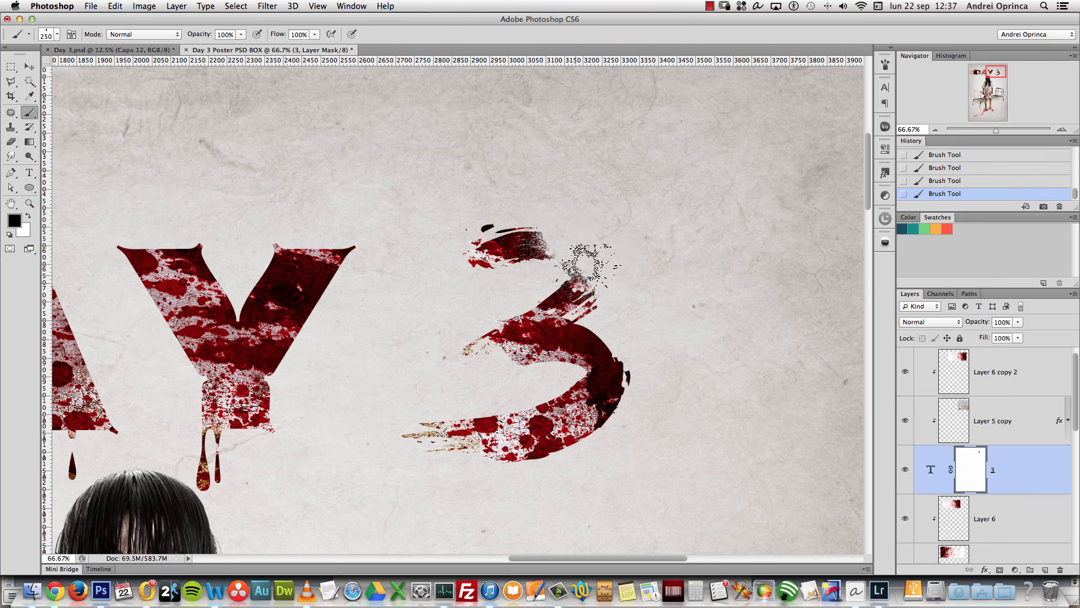
Step: Paint white splatter on the mask to restore parts of the 3's upper bend
key(x)
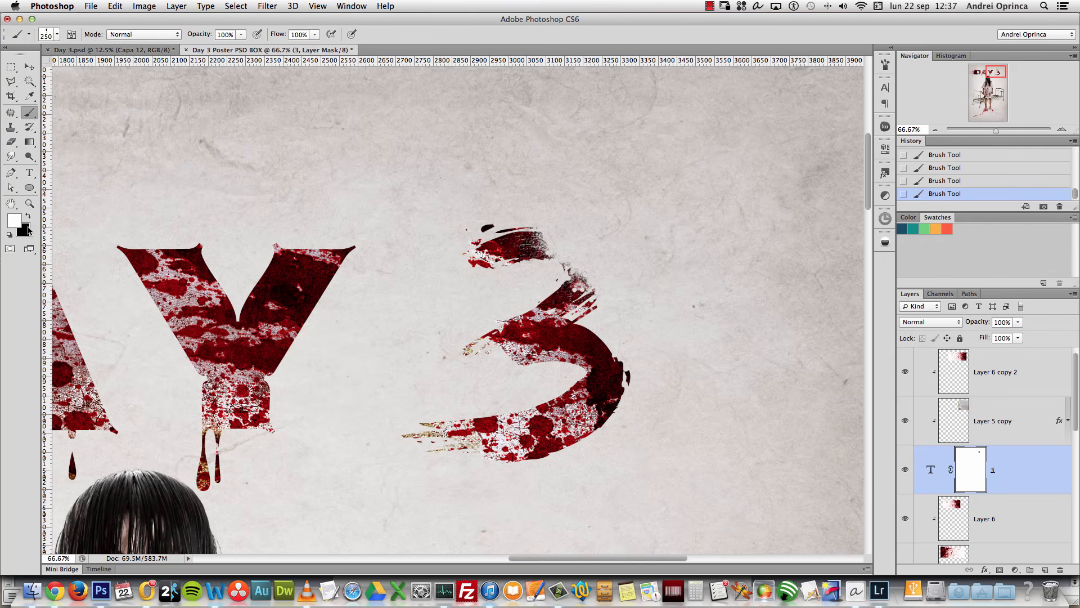
click(568, 264)
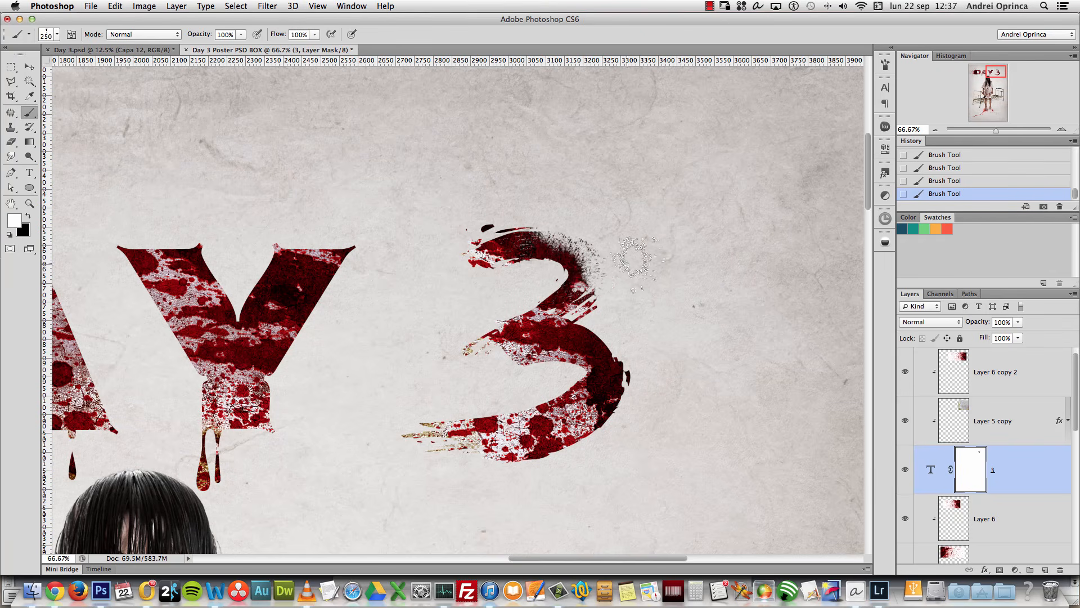
key(x)
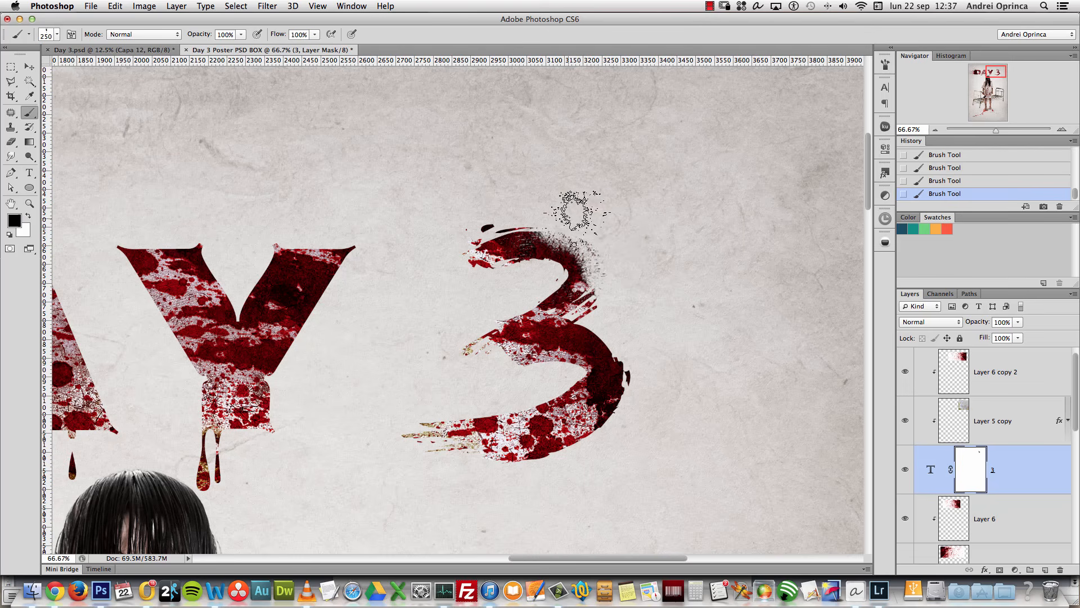
key(x)
click(554, 264)
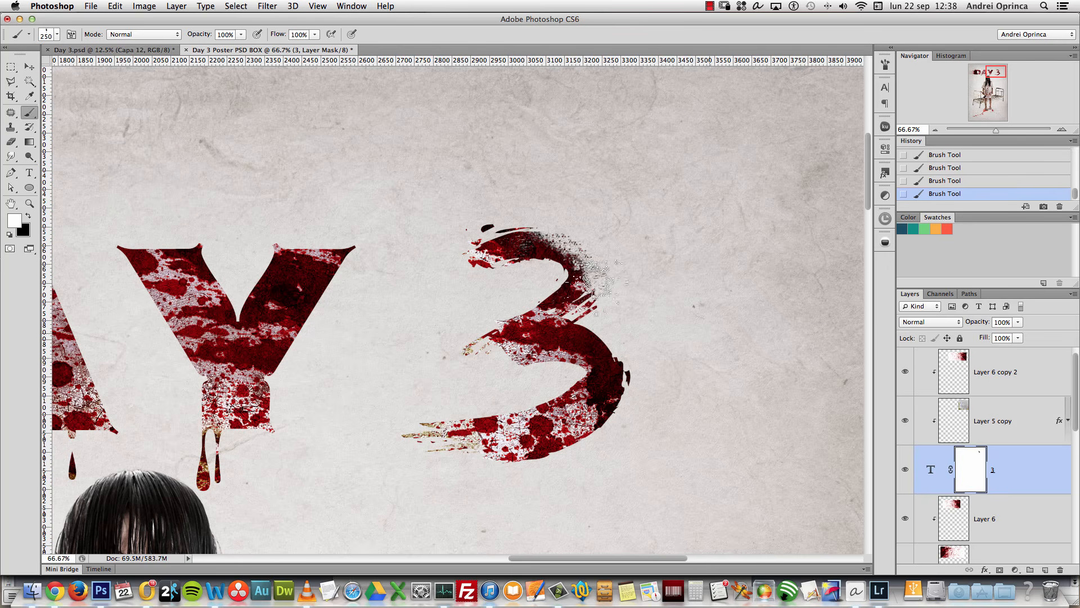
Step: Reset the foreground to black and duplicate the Layer 8 copy splatter to the top of the stack
scroll(1049, 419, down, 5)
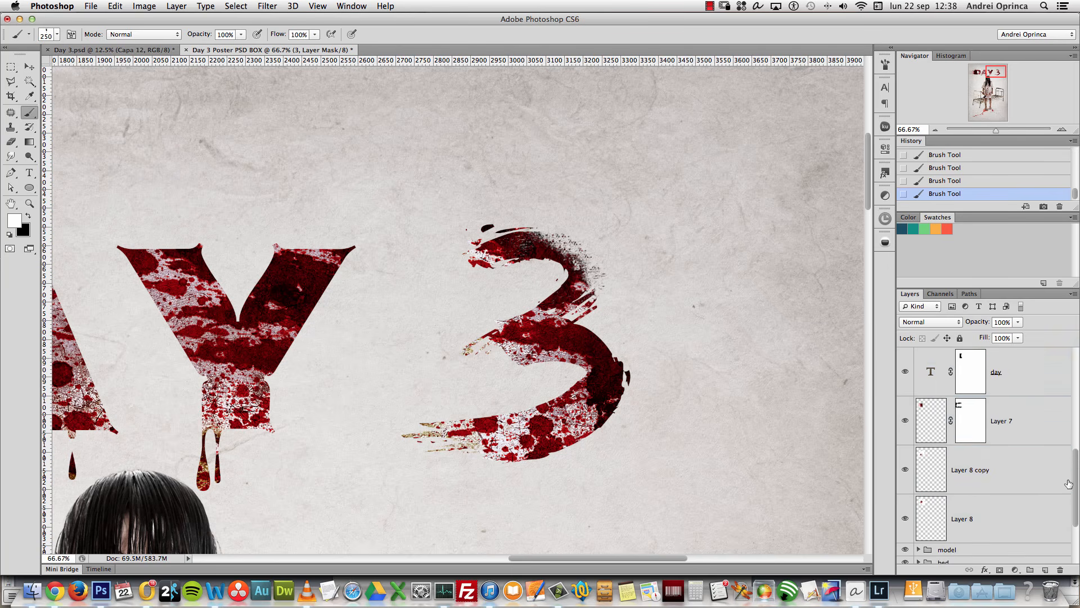
key(x)
click(1024, 466)
drag(1024, 465, 974, 352)
Step: Move the Layer 8 copy 2 splatter onto the 3's top, then shrink and tilt it
key(v)
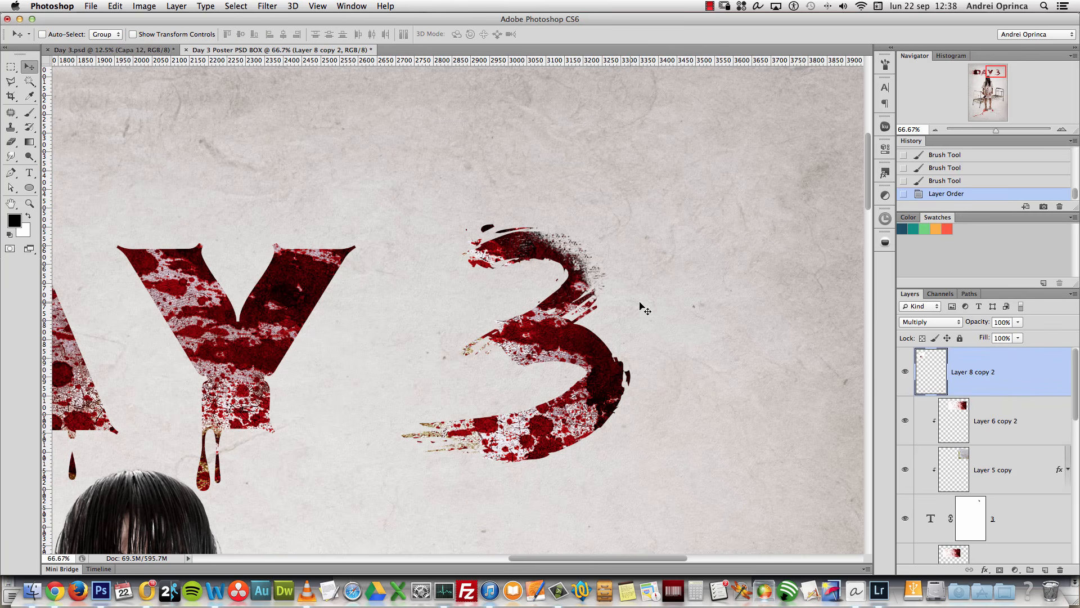
drag(442, 311, 735, 301)
key(super+t)
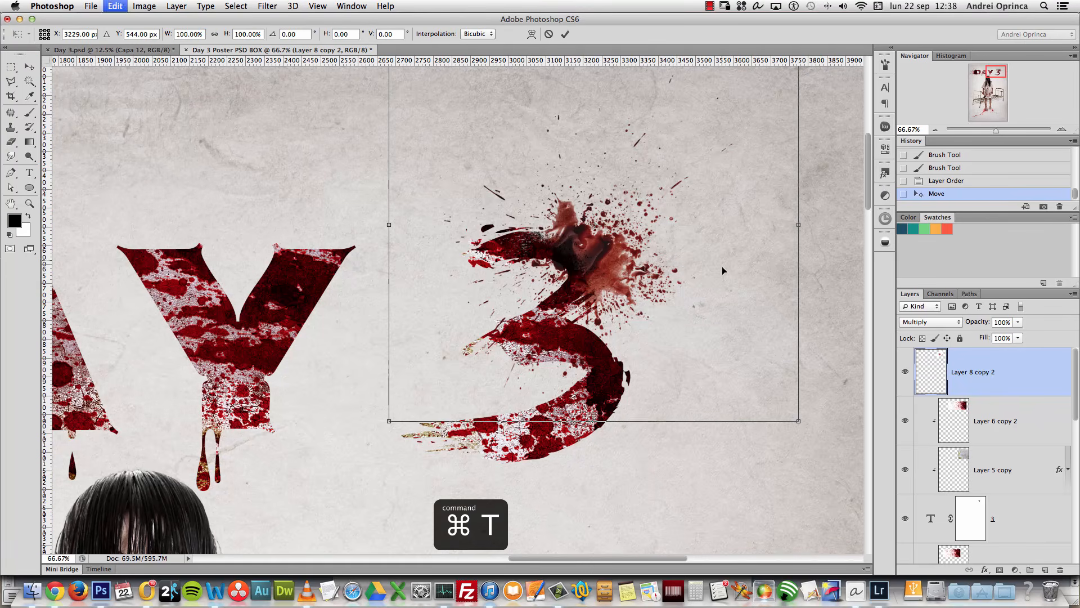
drag(799, 421, 706, 332)
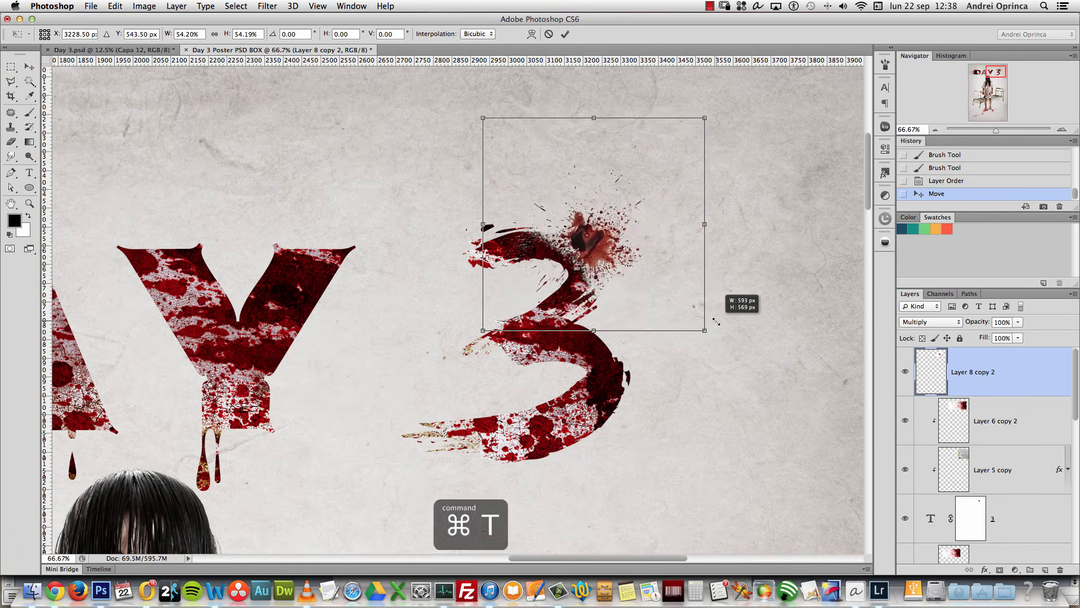
drag(754, 281, 716, 221)
drag(619, 253, 586, 264)
Step: Scale the splatter to about 64.5%, rotate it to about -18°, shift it right, and commit
drag(710, 284, 738, 301)
drag(650, 269, 652, 261)
drag(737, 274, 664, 174)
mouse_move(607, 209)
mouse_down()
mouse_move(605, 232)
mouse_move(613, 224)
mouse_move(599, 219)
mouse_up()
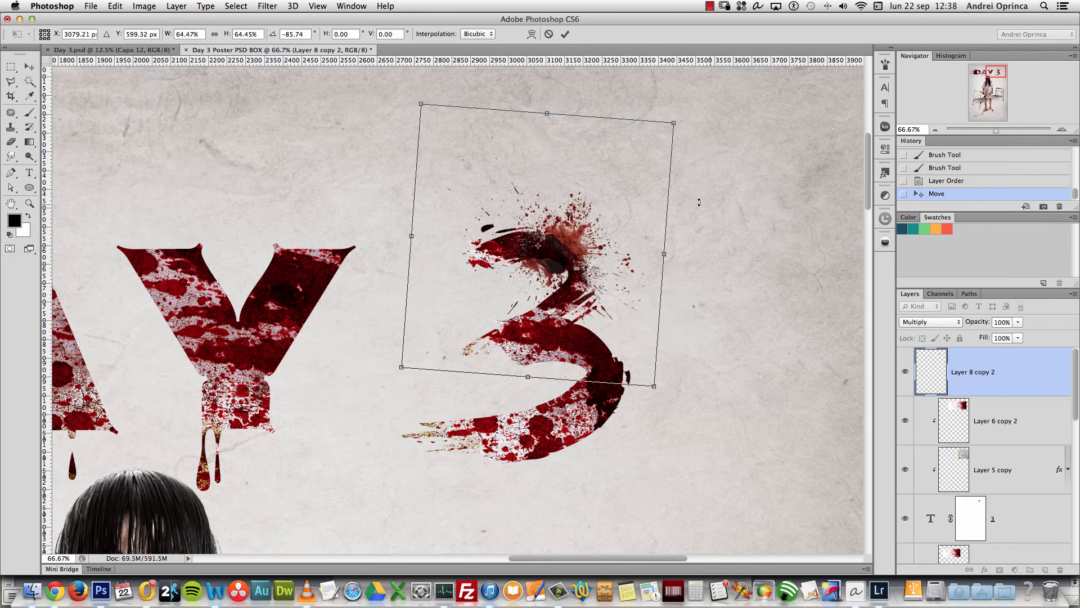
drag(720, 118, 722, 360)
drag(609, 268, 638, 254)
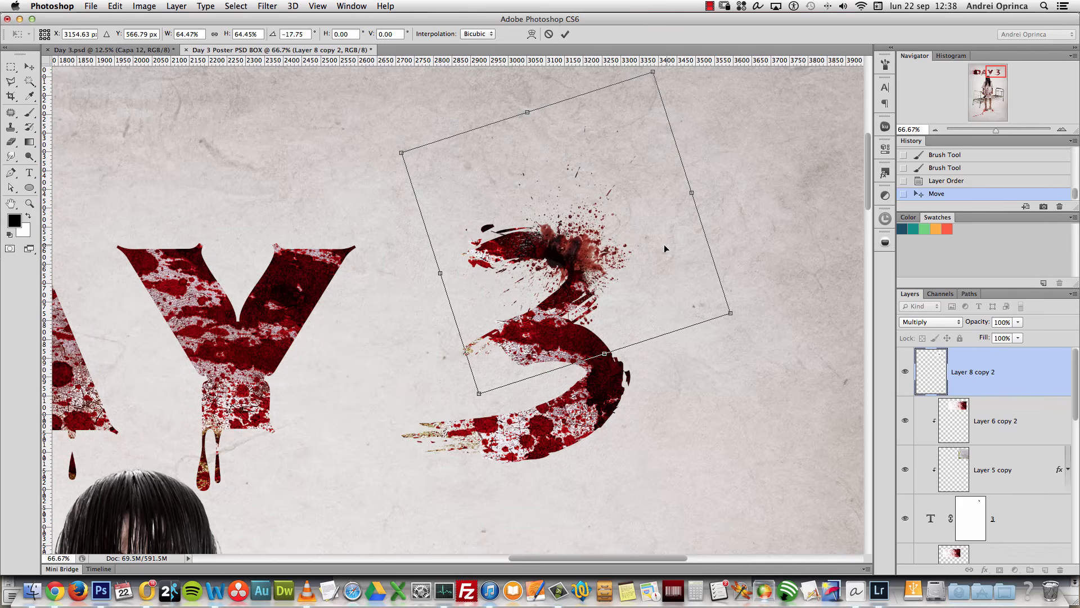
double_click(708, 254)
alt+click(611, 304)
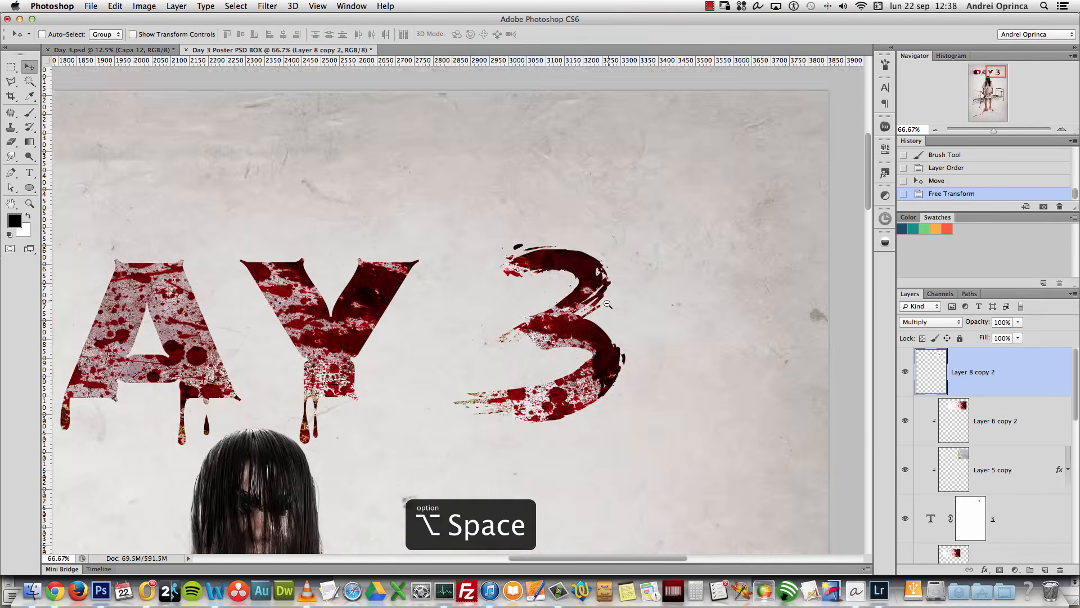
alt+click(610, 304)
drag(591, 378, 675, 285)
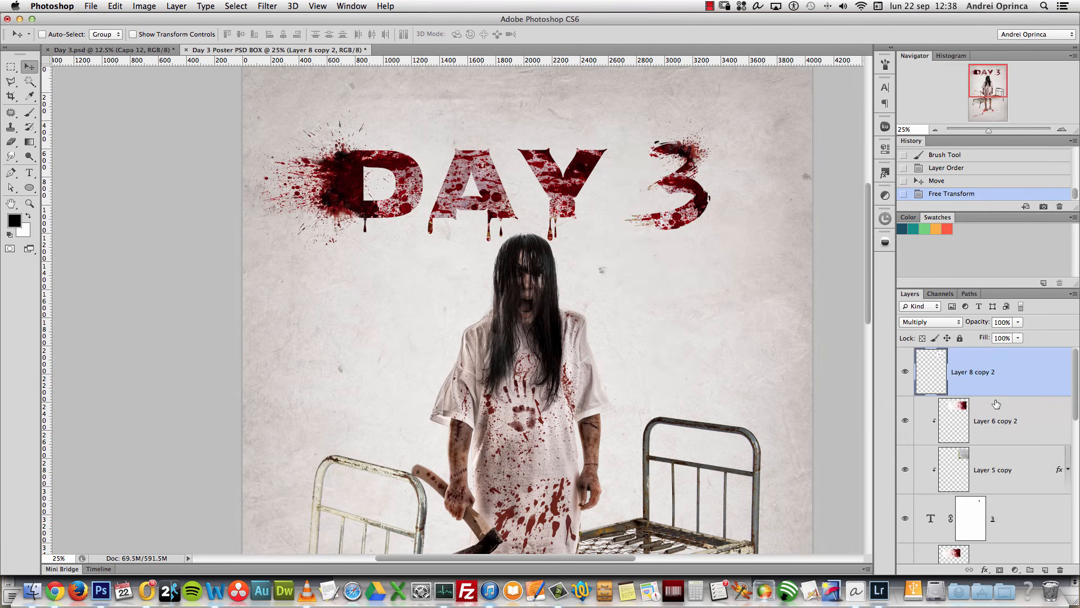
drag(1075, 383, 1072, 489)
Step: Group the selected title layers into a folder named Title
shift+click(1021, 477)
key(super+g)
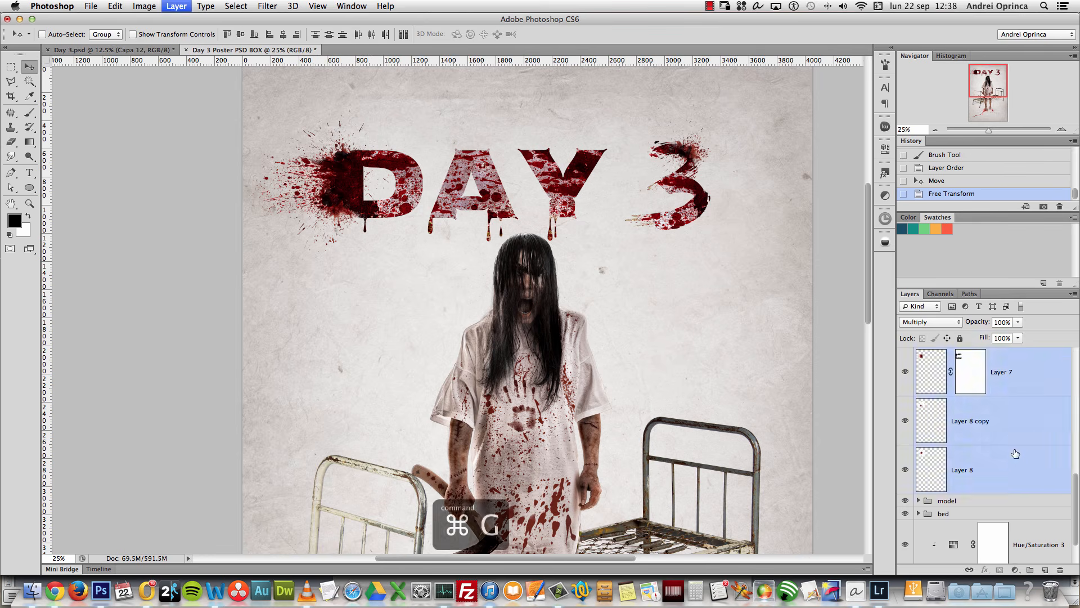
click(905, 355)
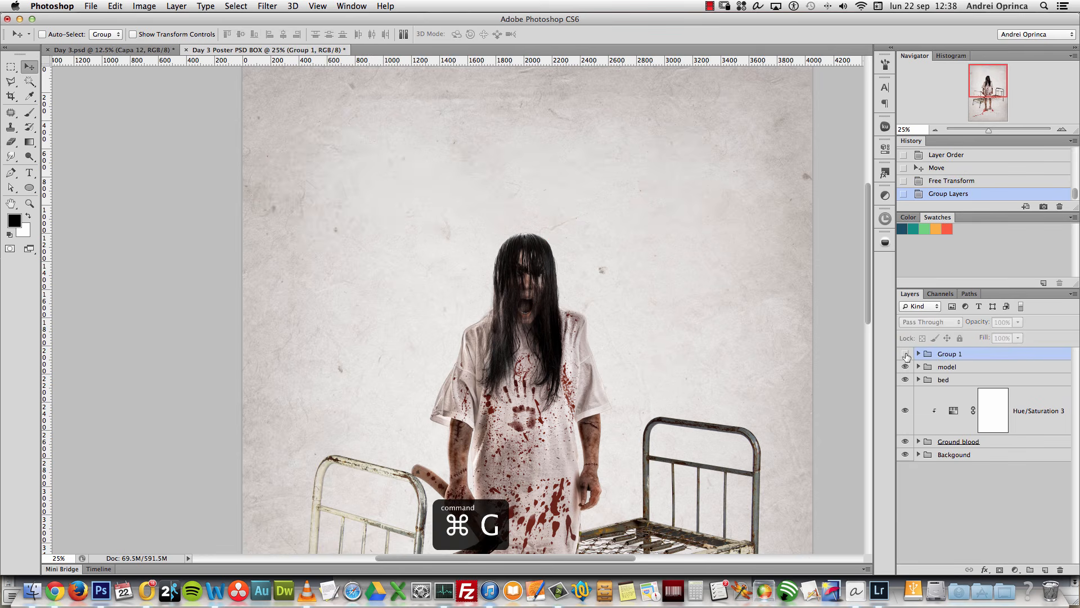
click(905, 354)
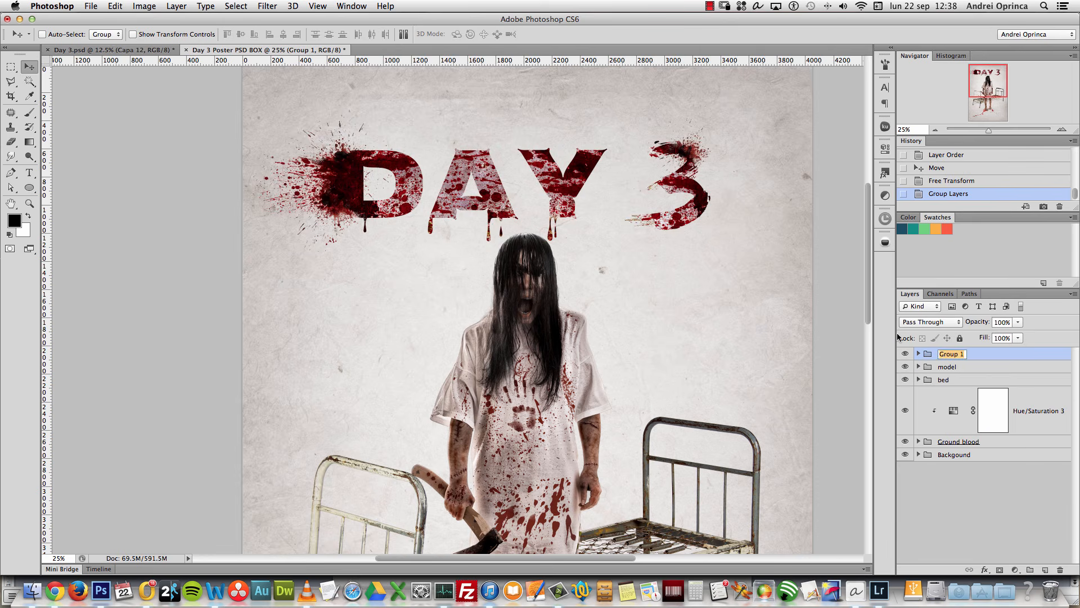
key(Return)
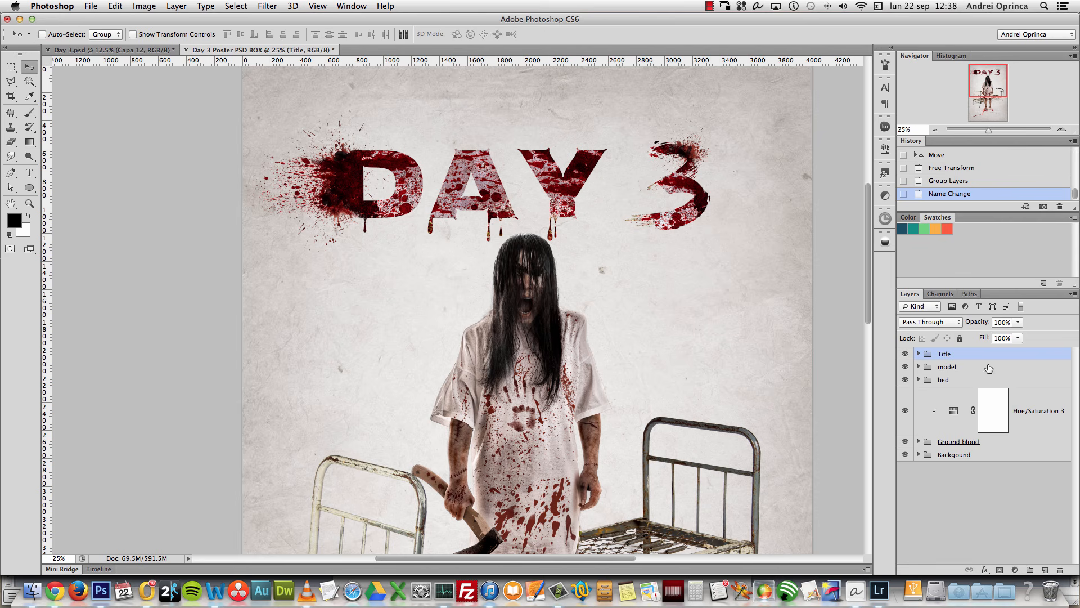
Step: Move the Title group below the model group and show the layout guides
drag(1015, 355, 1010, 371)
drag(1009, 375, 1009, 374)
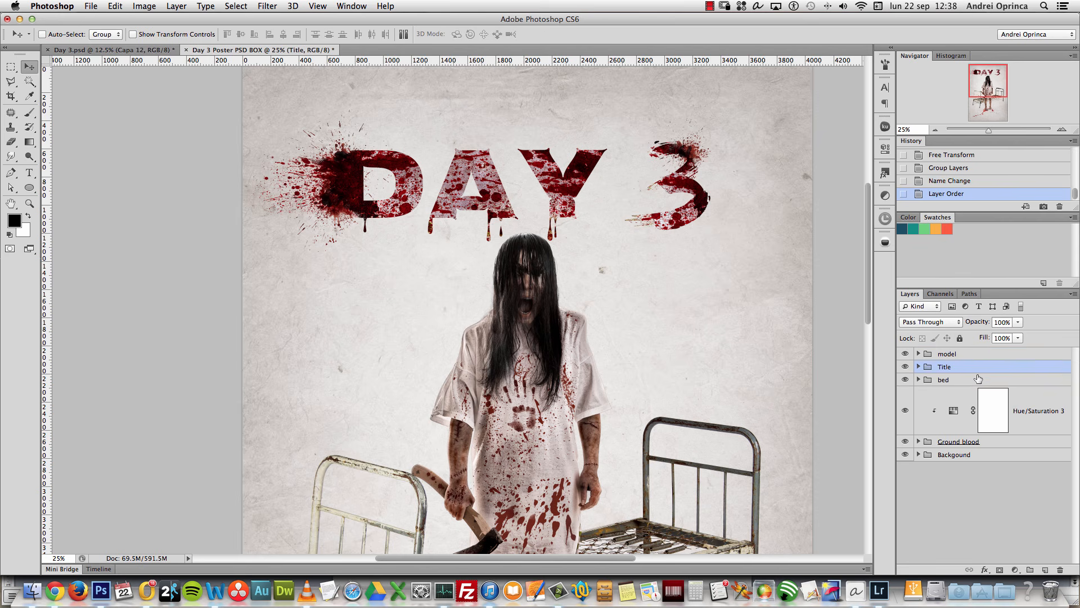
key(super+h)
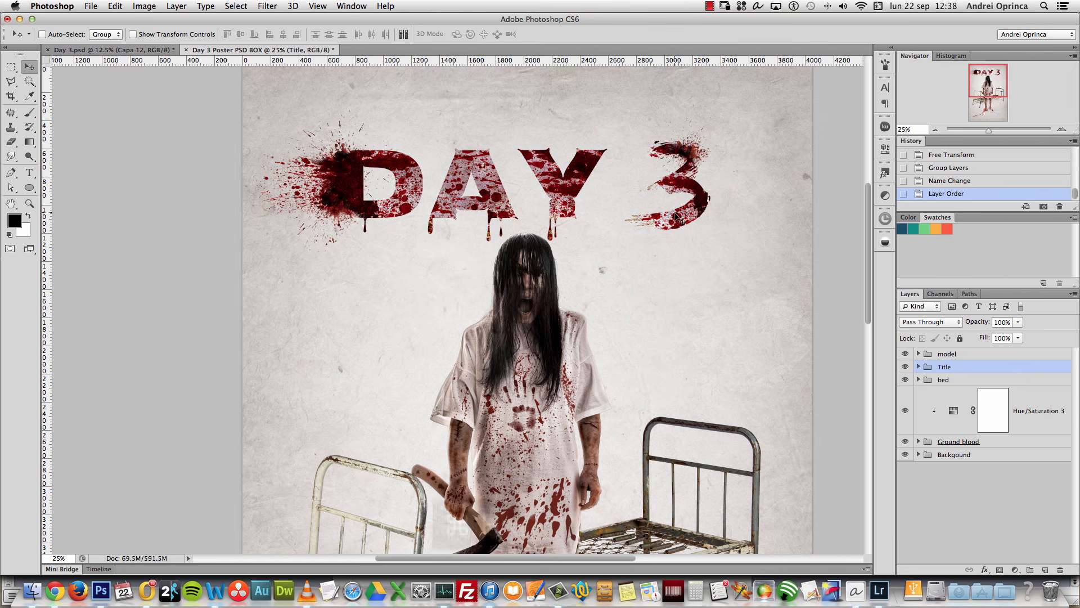
key(super+h)
key(super+h)
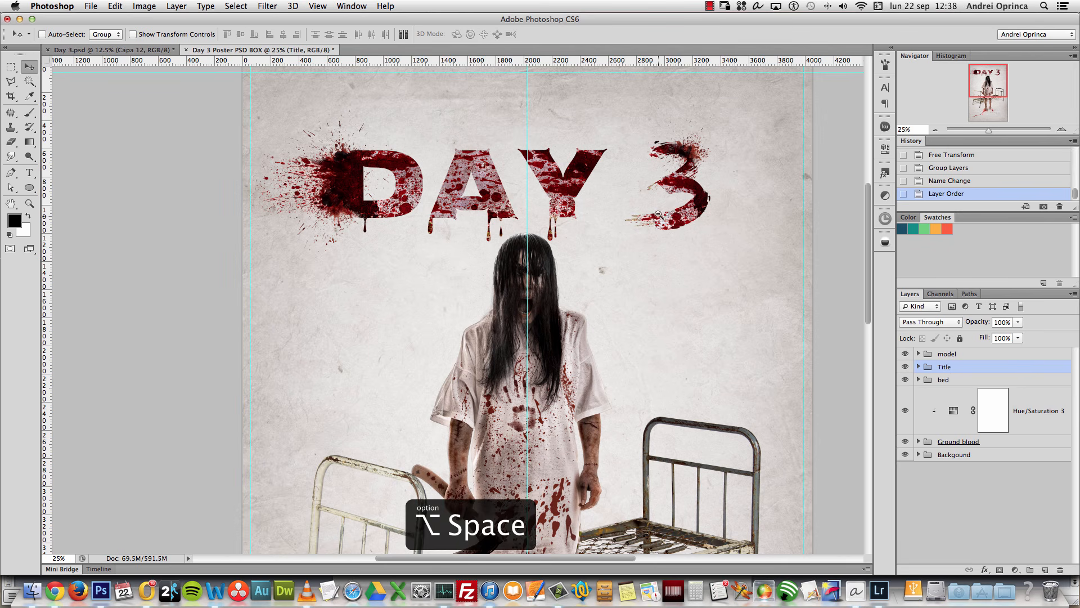
alt+click(658, 222)
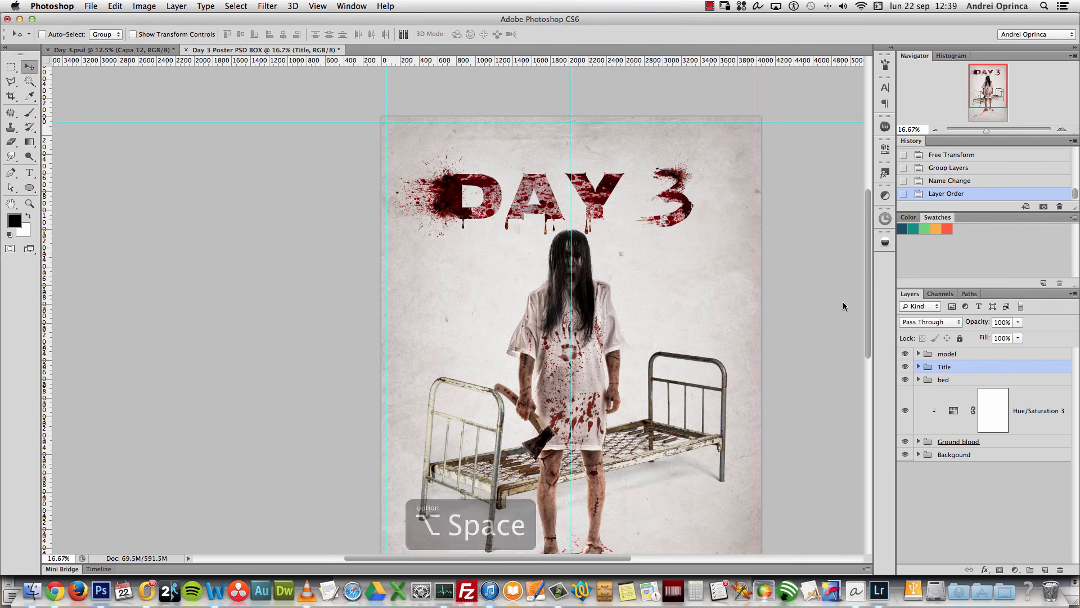
click(919, 354)
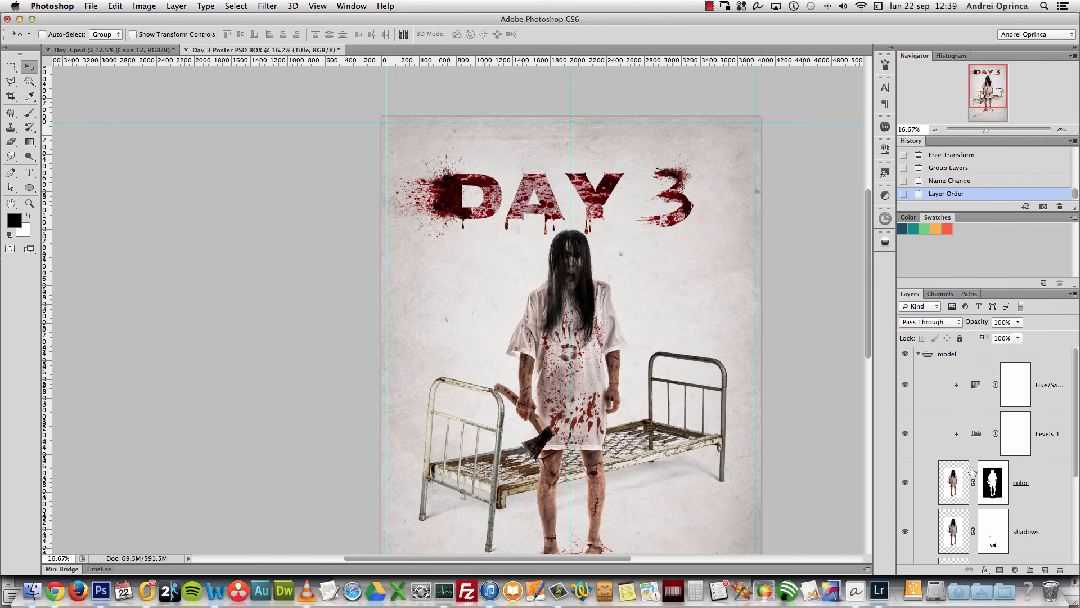
super+click(991, 484)
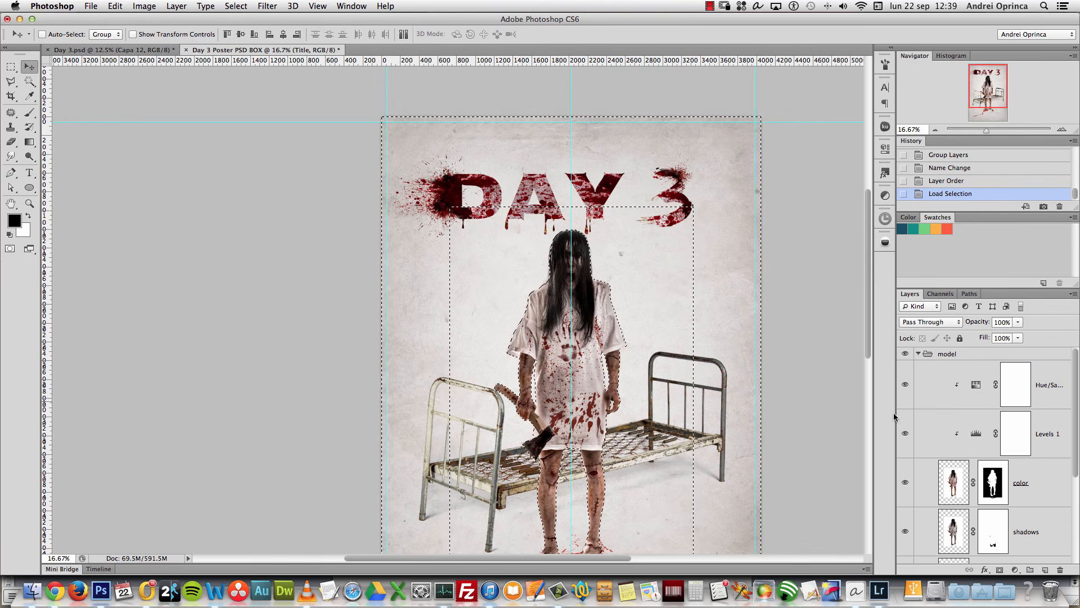
key(super+h)
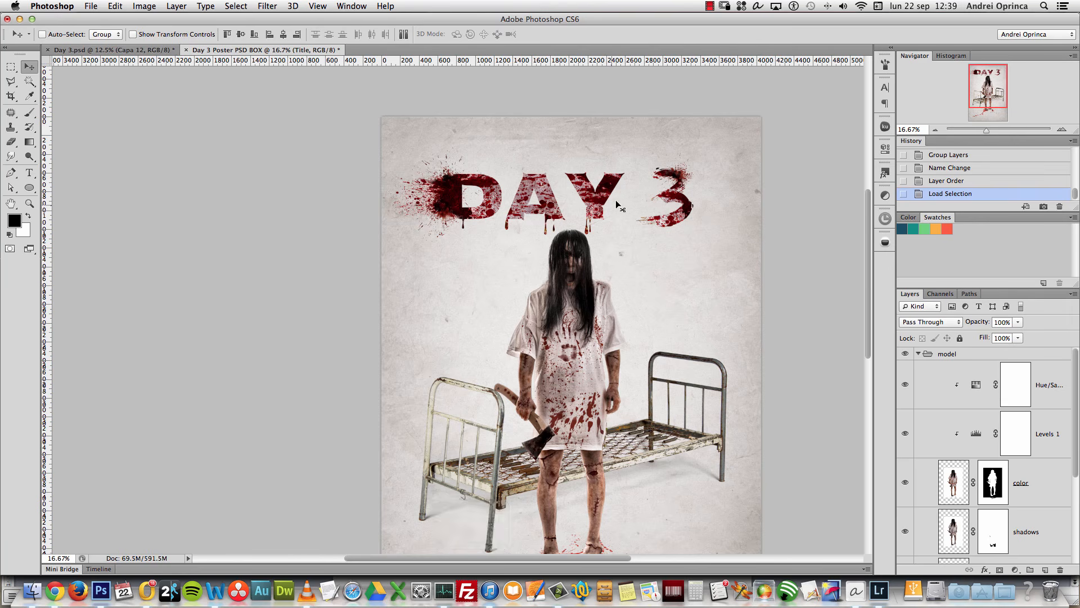
key(super+h)
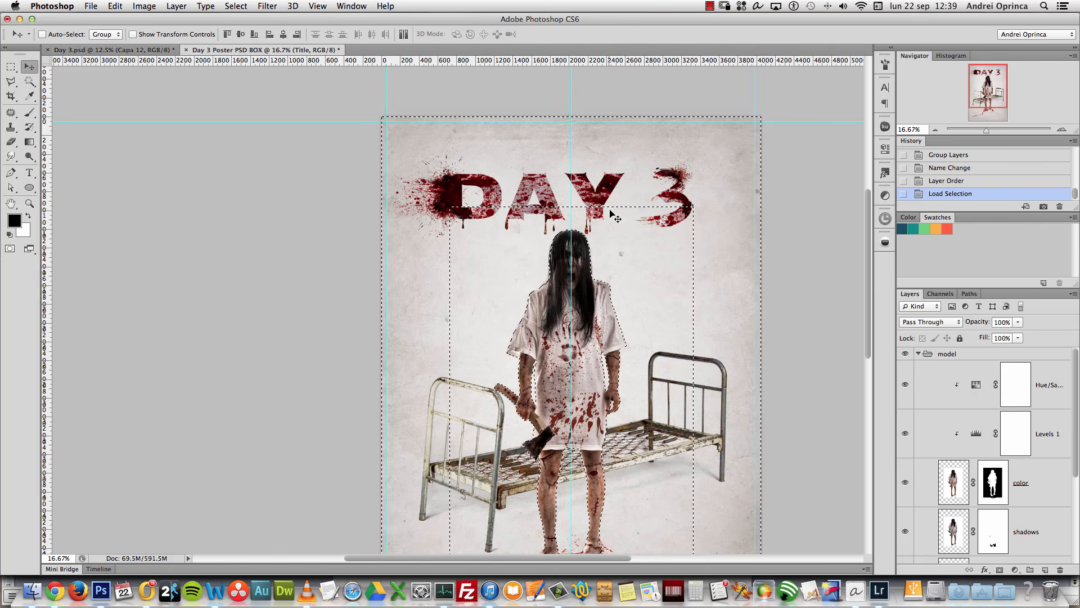
key(super+d)
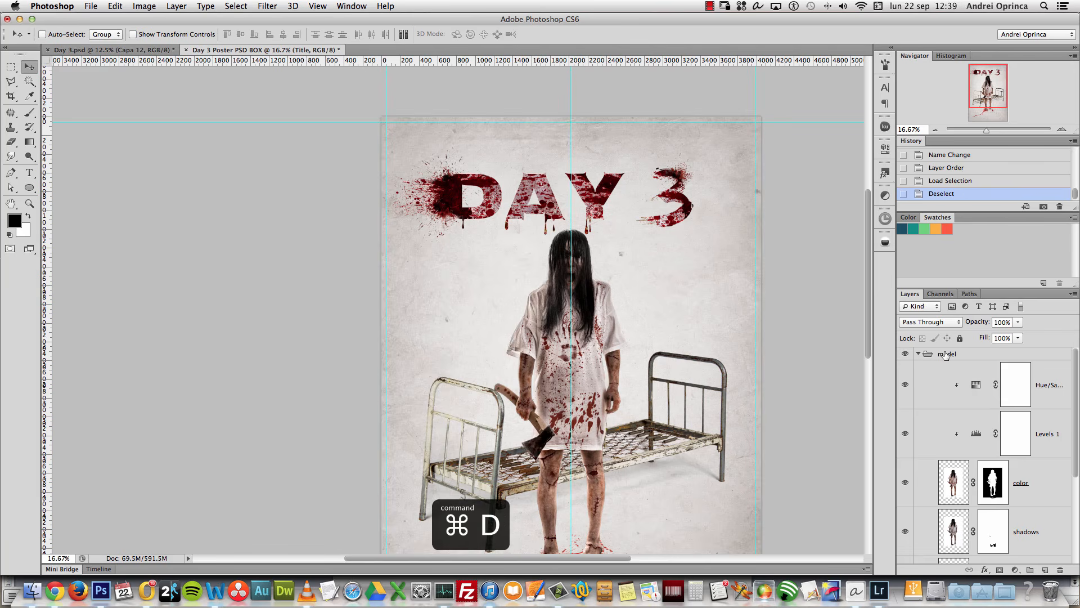
click(918, 353)
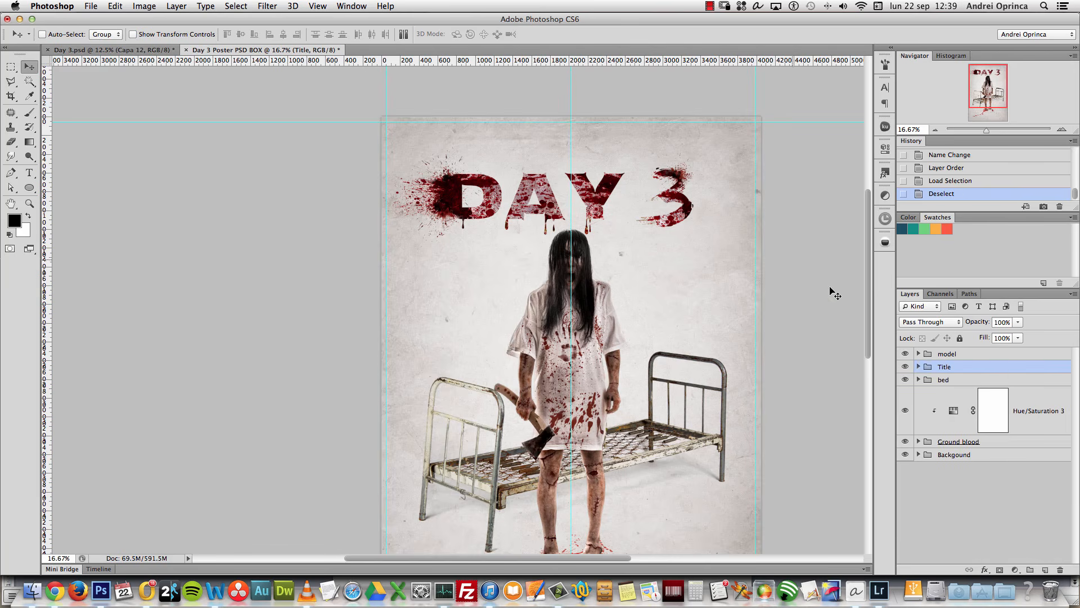
Step: Cancel the title transform, then drag and Shift-arrow-nudge the Title group right and slightly down
key(super+t)
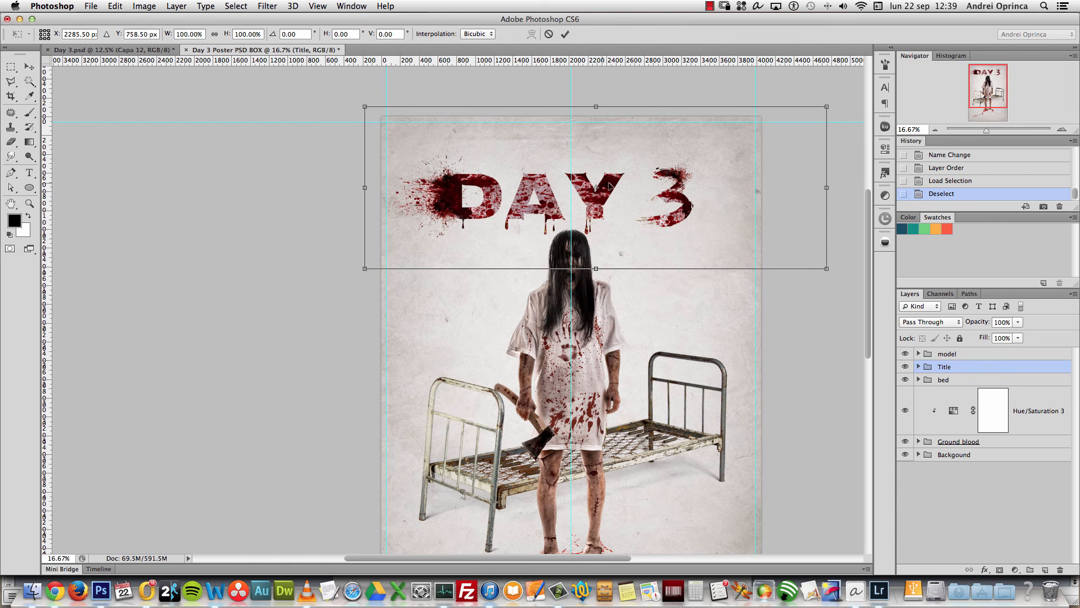
key(Escape)
key(z)
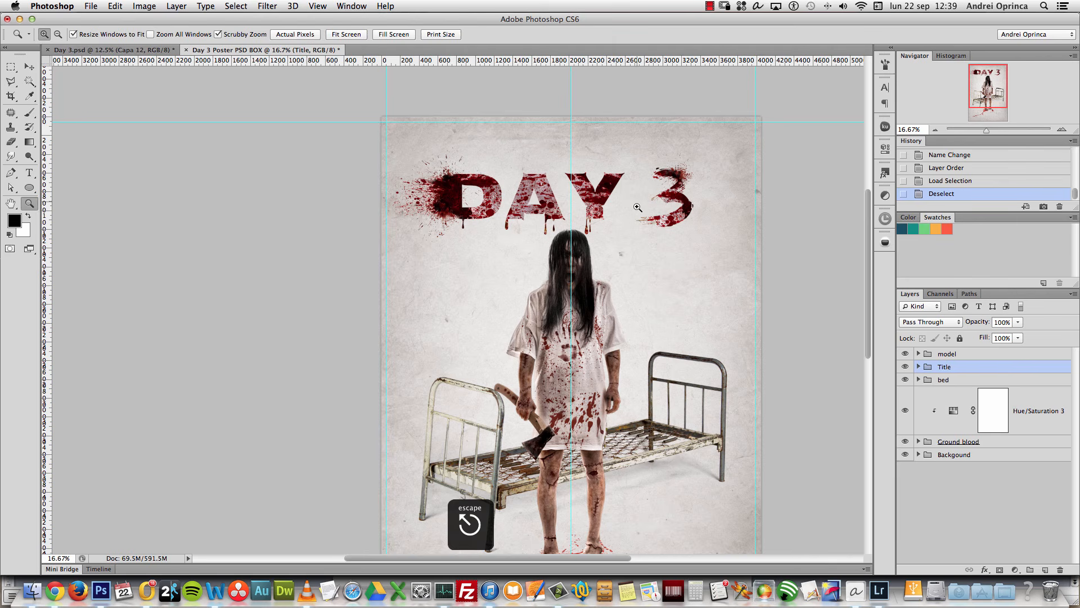
key(v)
mouse_move(618, 200)
mouse_down()
mouse_move(635, 210)
mouse_move(629, 201)
mouse_up()
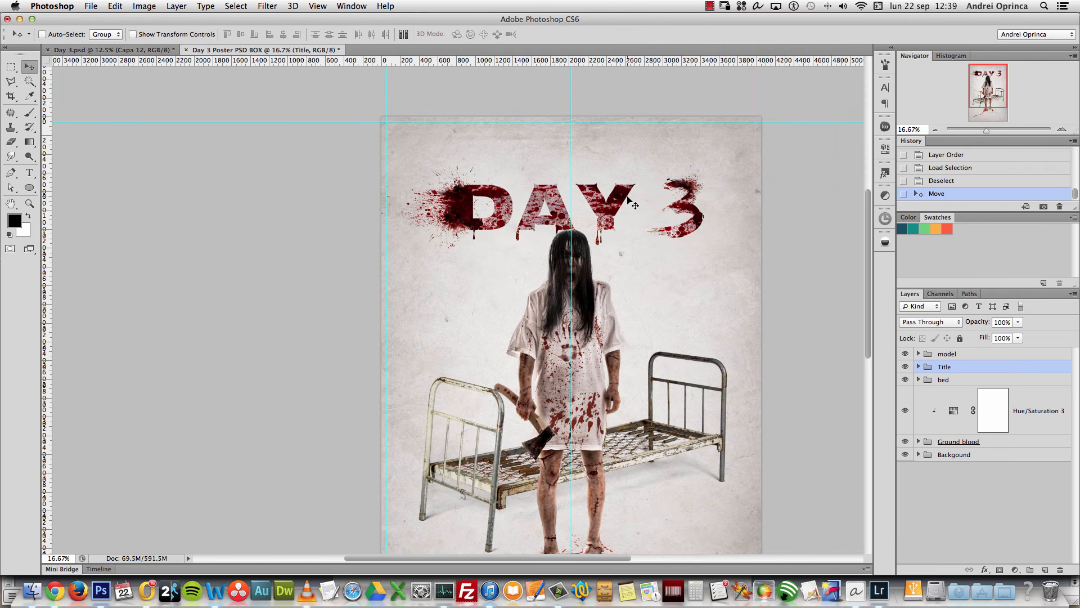
key(shift+Right)
key(shift+Right)
key(shift+Right)
key(shift+Right)
key(shift+Right)
key(shift+Right)
key(shift+Right)
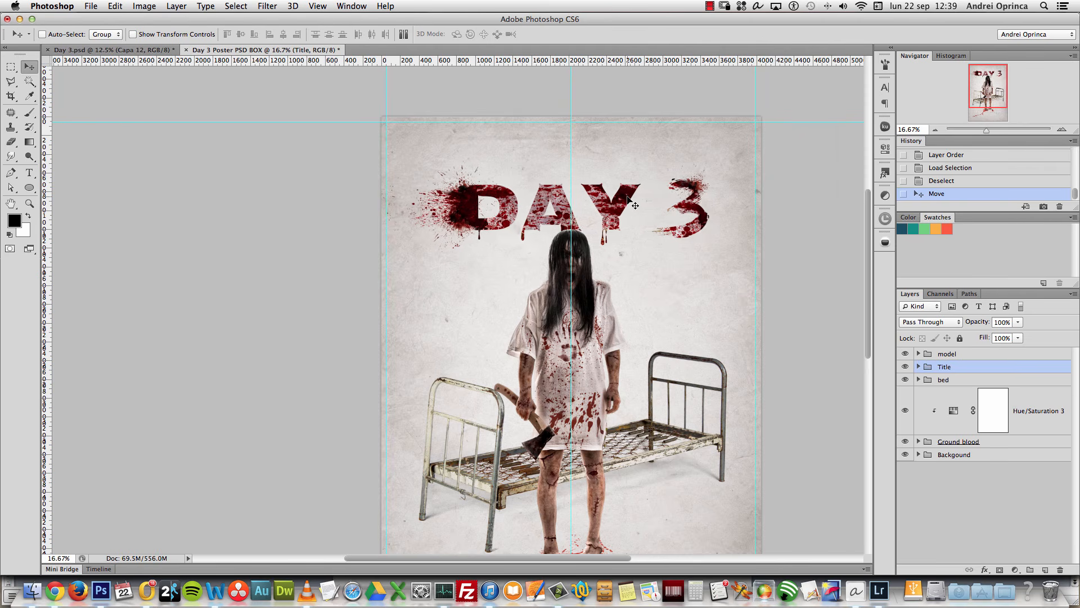
key(shift+Right)
key(shift+Right)
key(shift+Right)
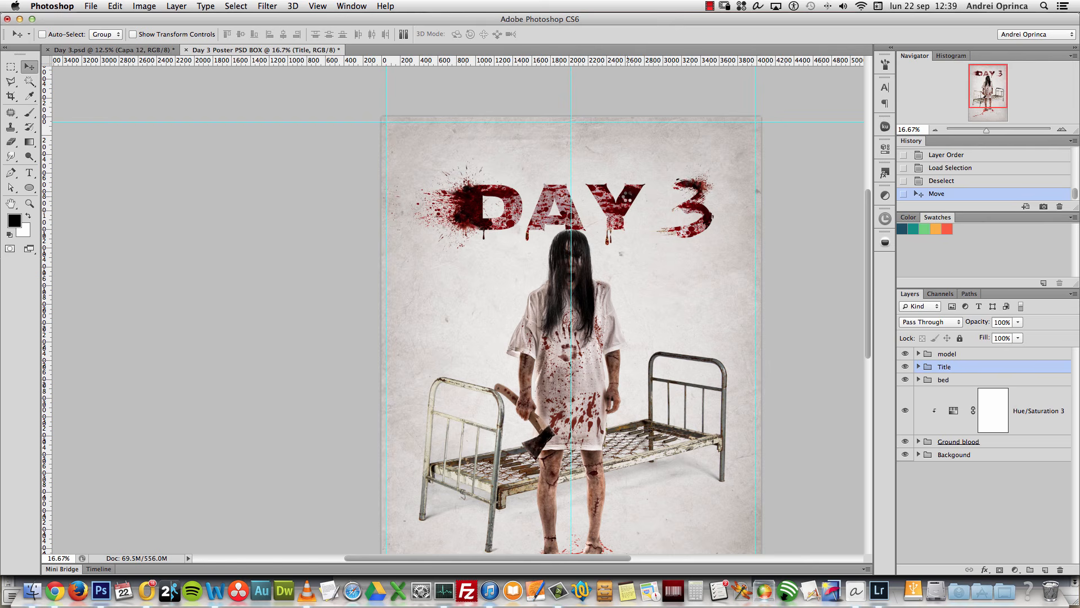
key(shift+Right)
key(shift+Right)
key(shift+Right)
key(shift+Right)
key(shift+Right)
key(shift+Right)
key(shift+Right)
key(shift+Right)
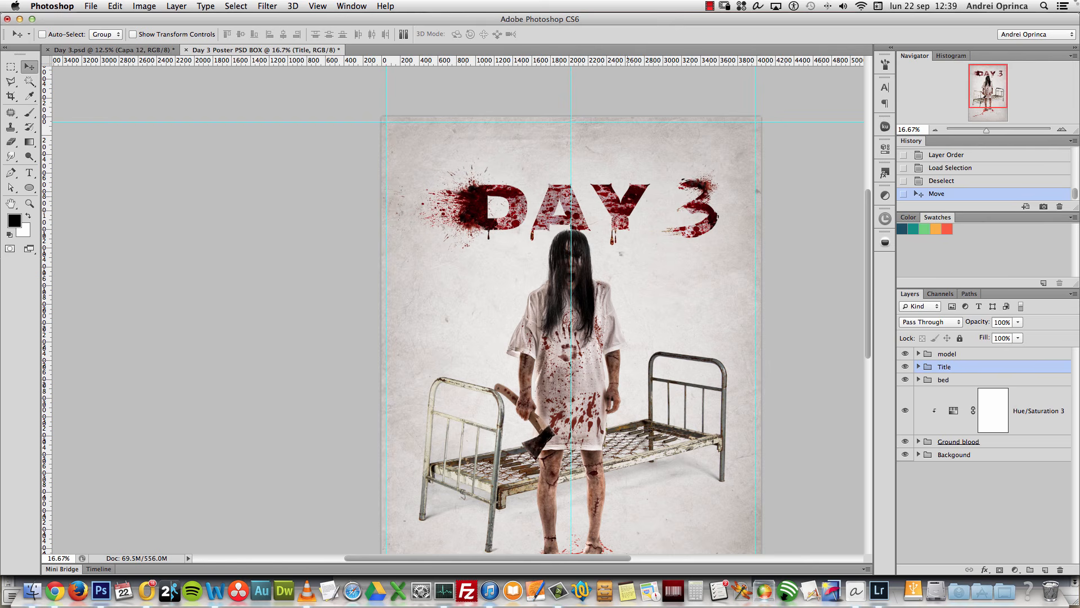
drag(673, 196, 671, 207)
key(shift+Down)
key(shift+Down)
key(shift+Down)
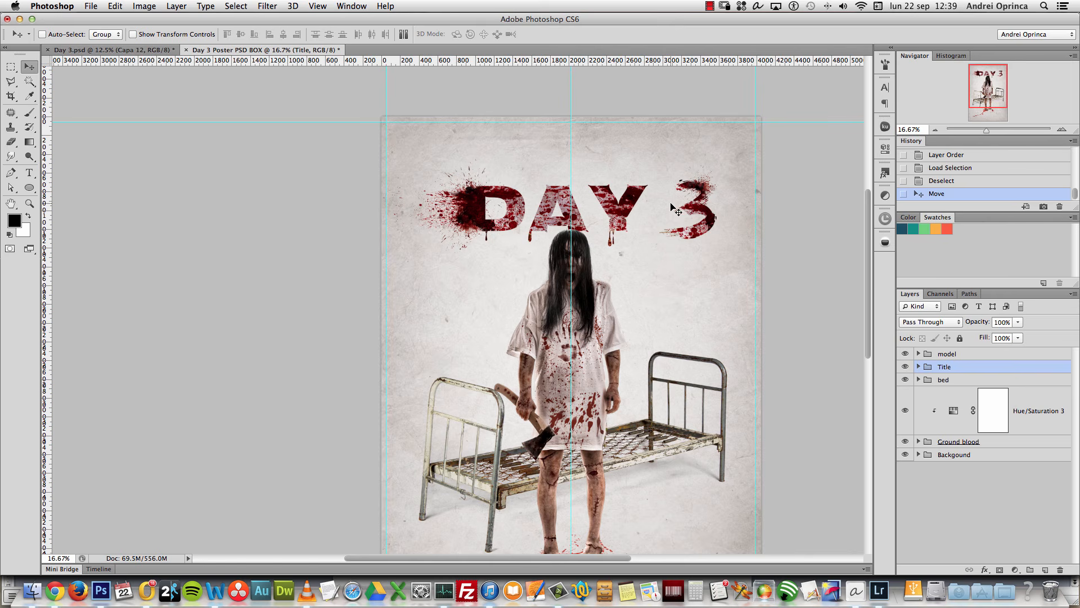
key(shift+Left)
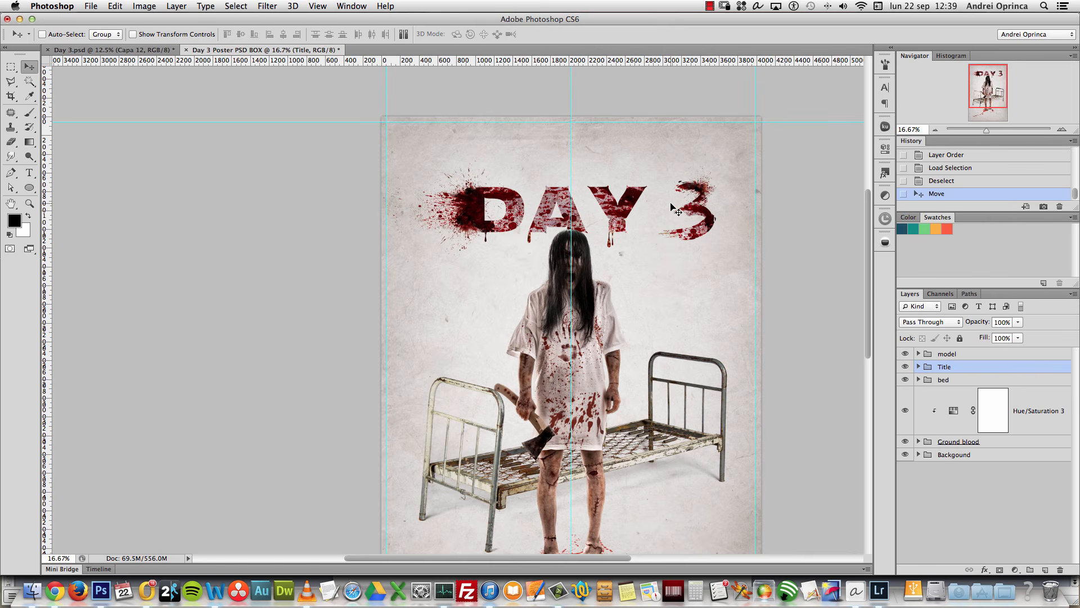
Step: Expand the Title group, target the 3 layer's mask, and swap foreground and background colours
click(105, 50)
click(227, 51)
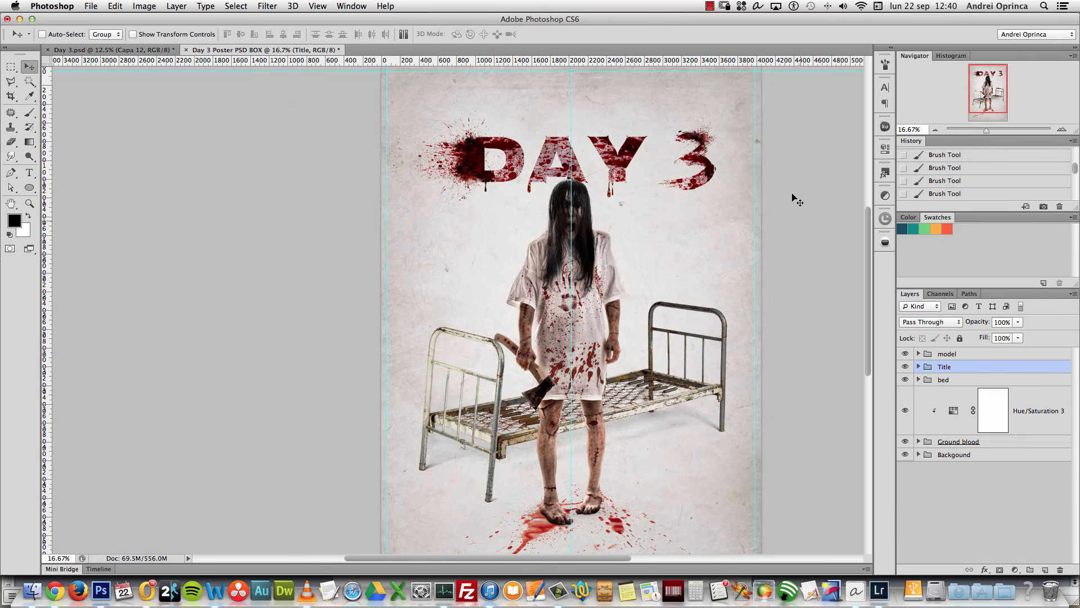
click(918, 366)
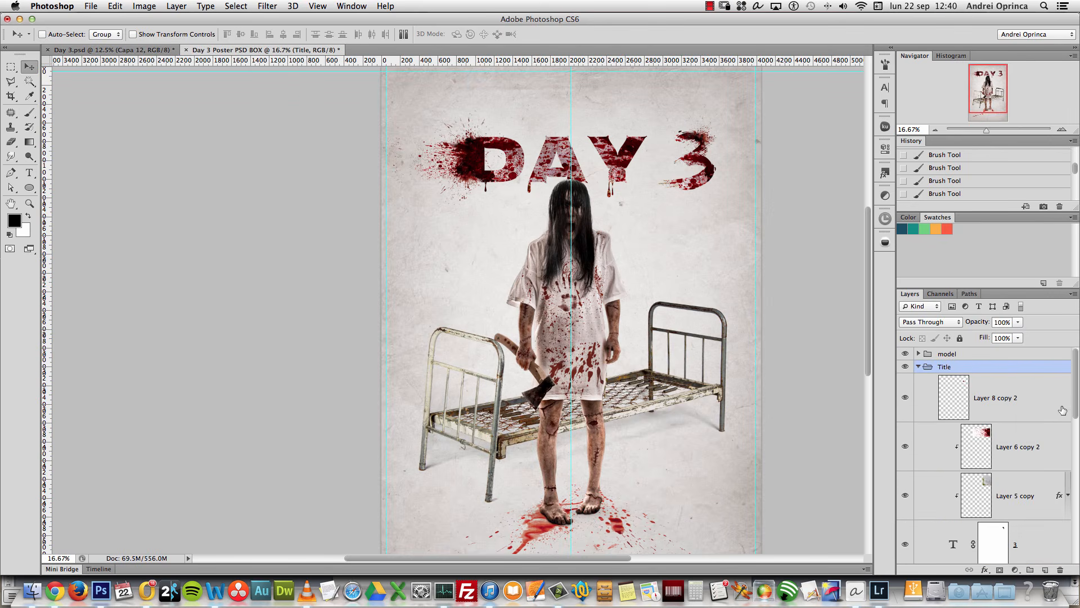
scroll(1062, 411, down, 5)
click(1044, 450)
key(x)
click(1018, 337)
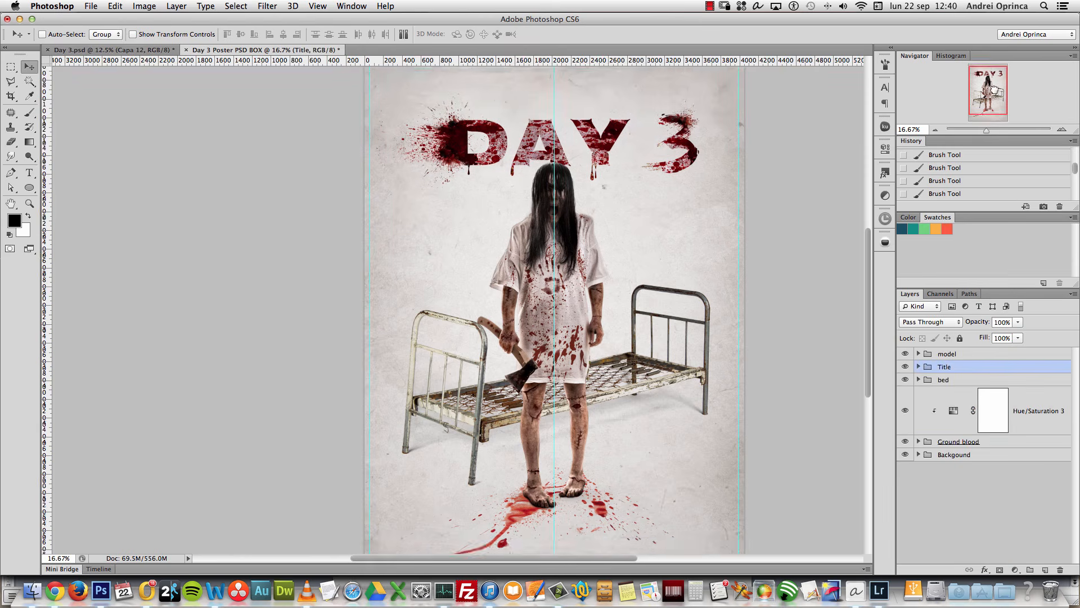
Step: Zoom out to view the whole poster, hide the guides, and zoom back to 16.67%
scroll(856, 152, right, 3)
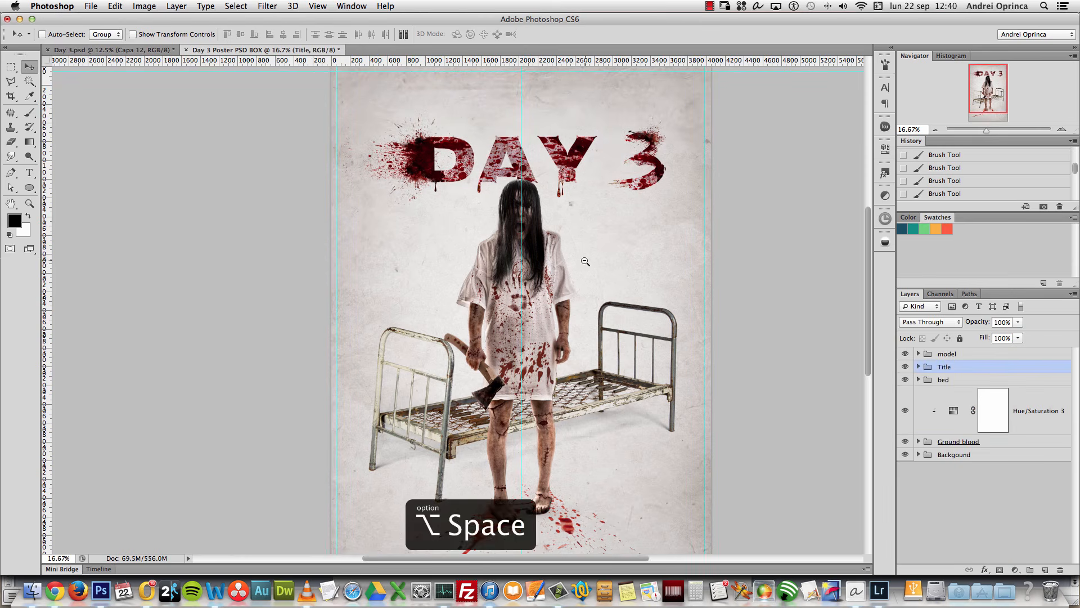
alt+click(586, 262)
key(super+h)
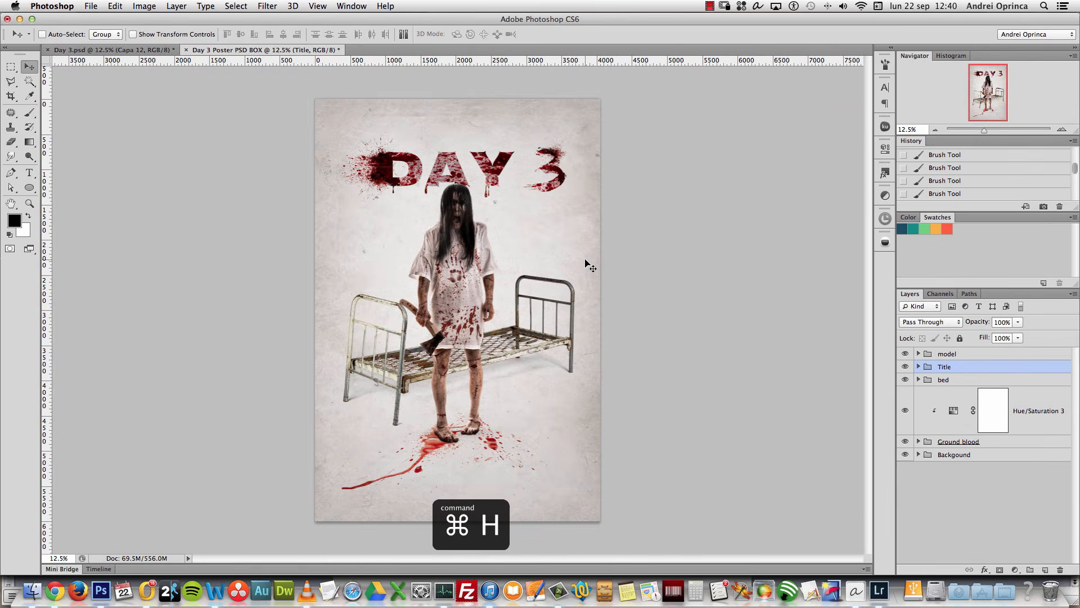
click(1061, 129)
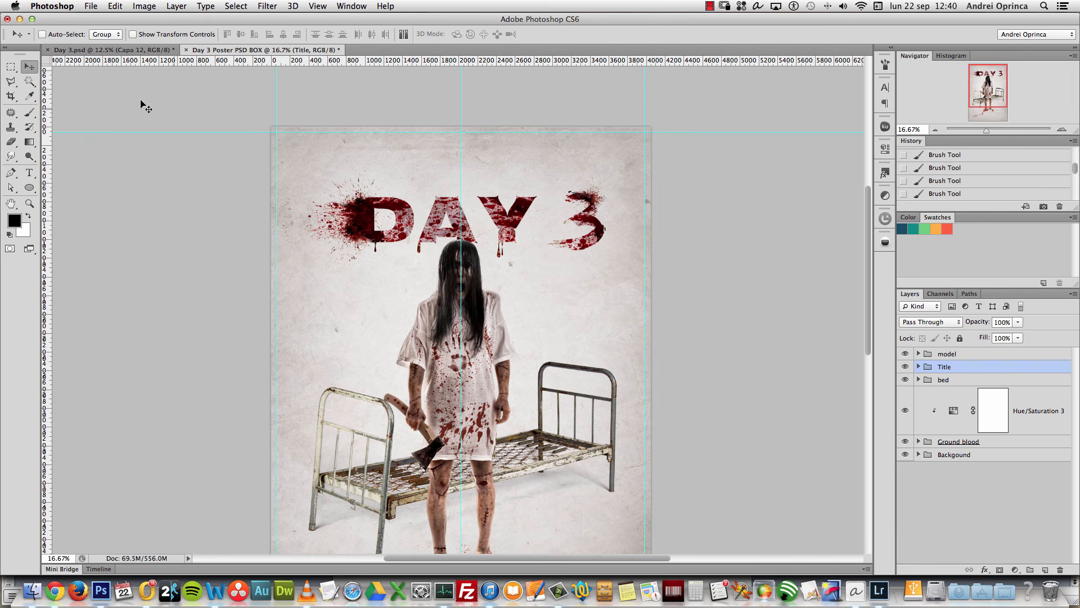
Step: Drag the names group from Day 3.psd into the working poster, place it above DAY 3, and transform it
key(ctrl+Tab)
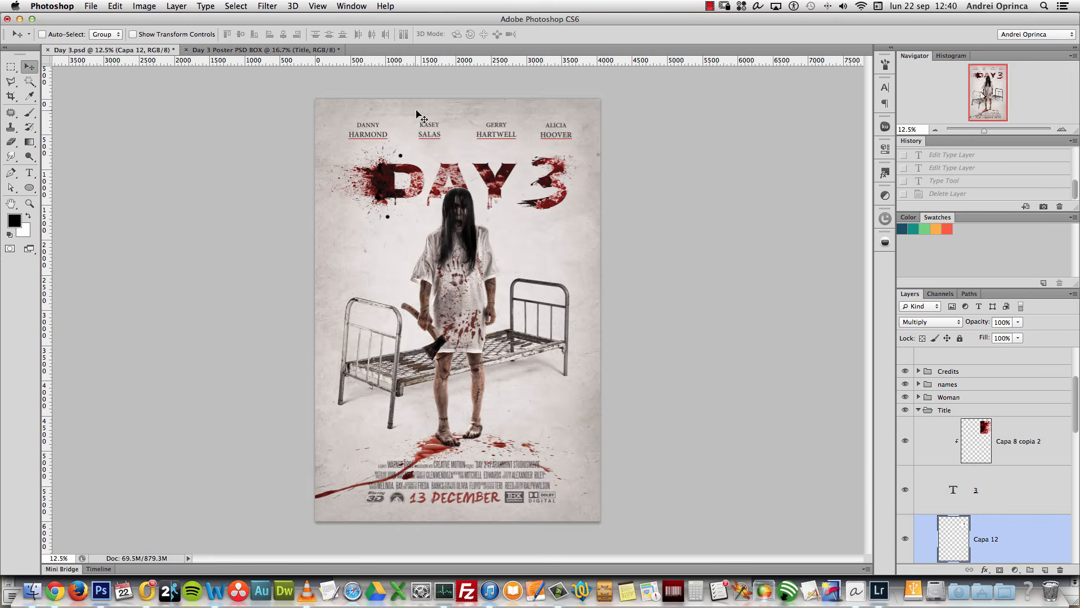
super+click(426, 129)
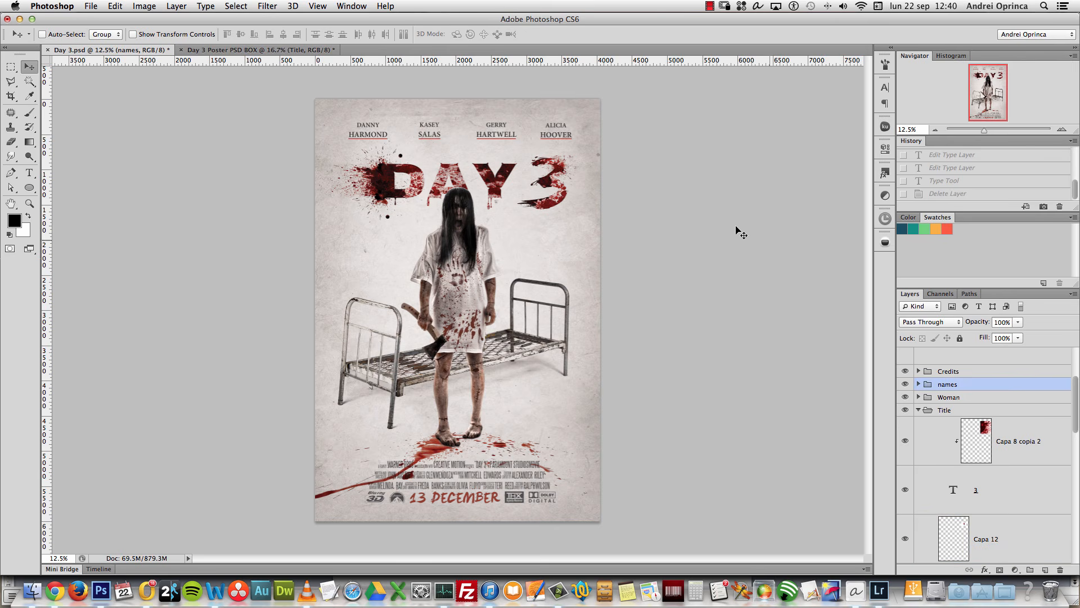
drag(154, 124, 246, 53)
drag(385, 107, 327, 117)
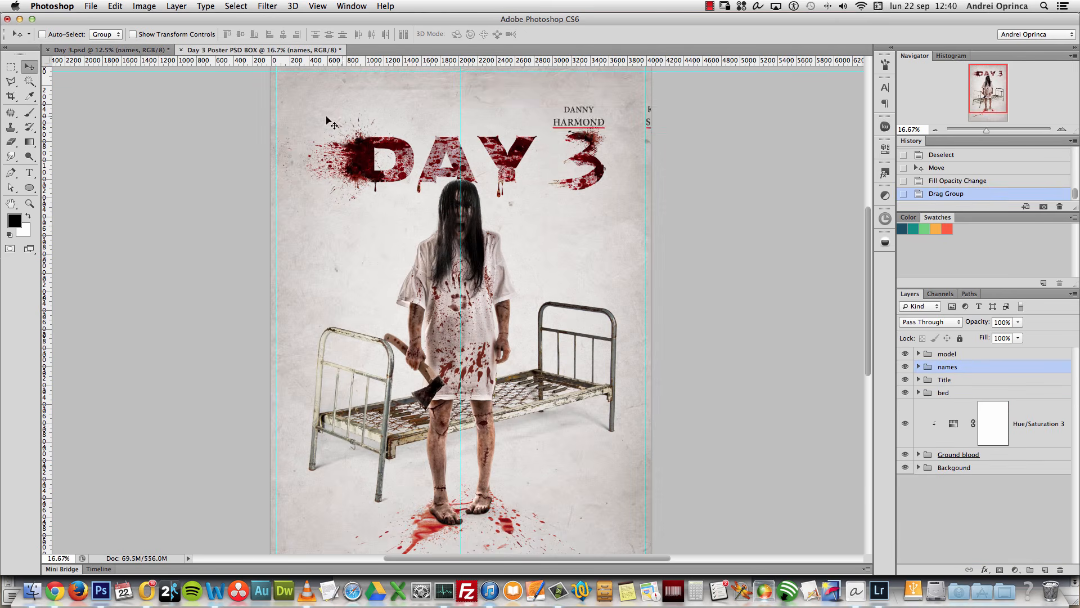
drag(638, 142, 392, 124)
drag(555, 133, 556, 193)
key(ctrl+t)
key(Return)
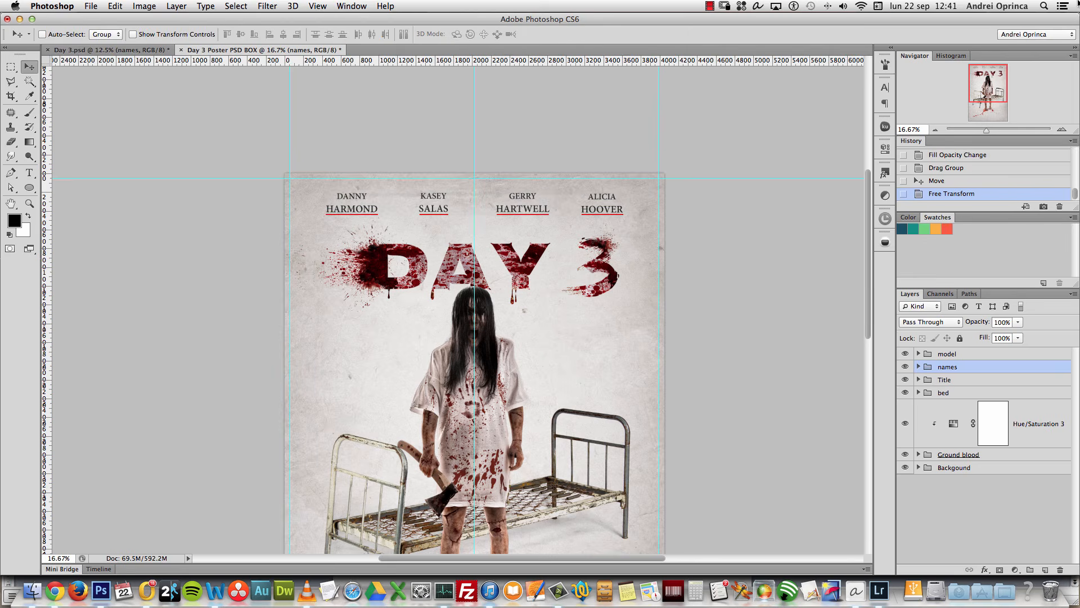
key(ctrl+1)
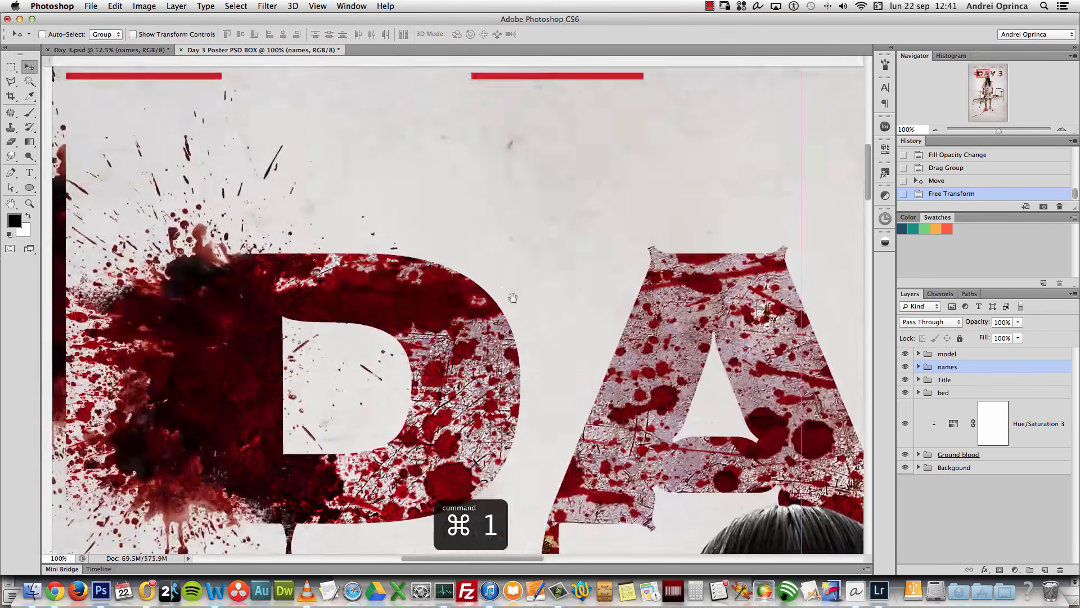
Step: Expand the names group, select the top names lines layer, and choose the Pencil tool
drag(512, 298, 675, 422)
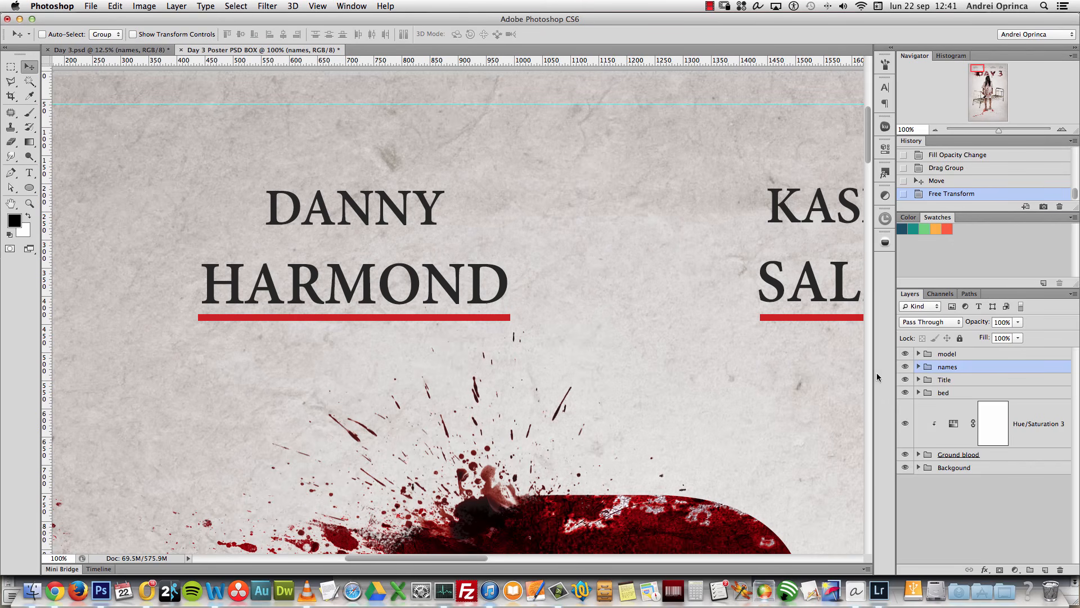
click(919, 367)
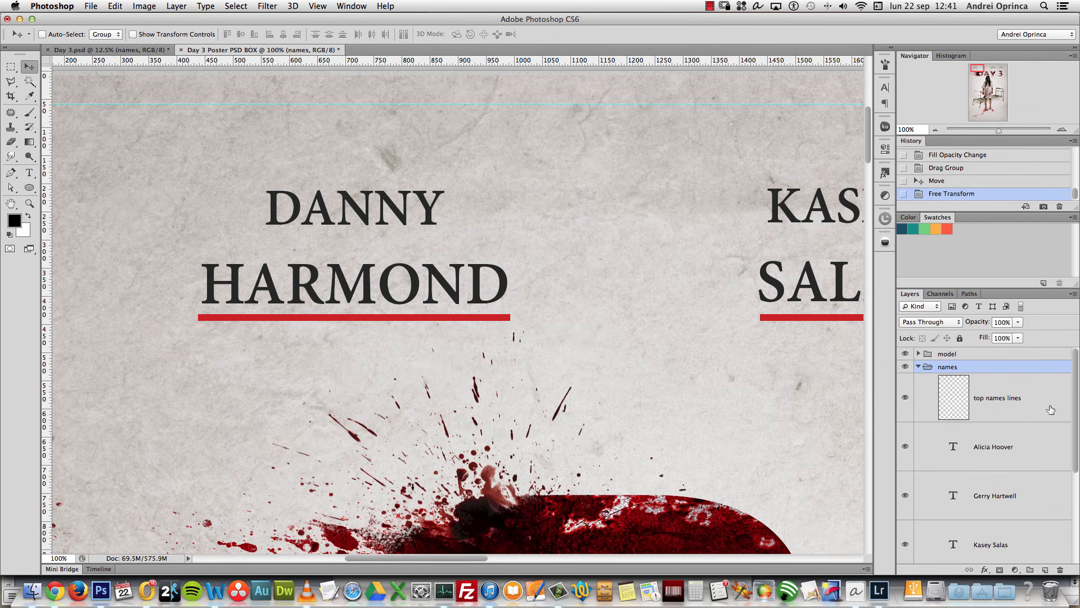
click(927, 401)
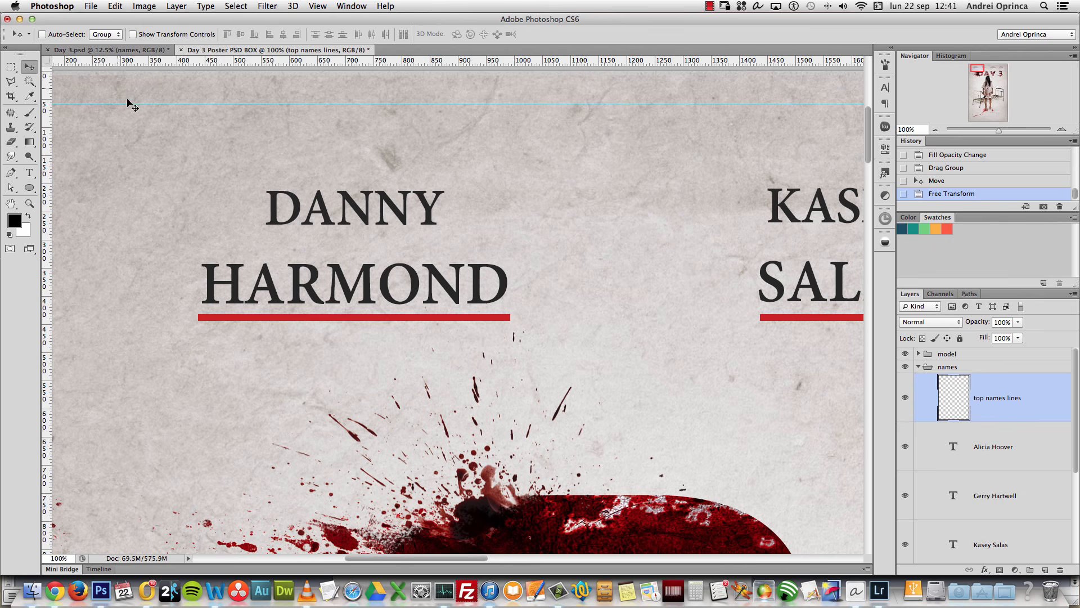
click(30, 115)
click(31, 115)
click(67, 125)
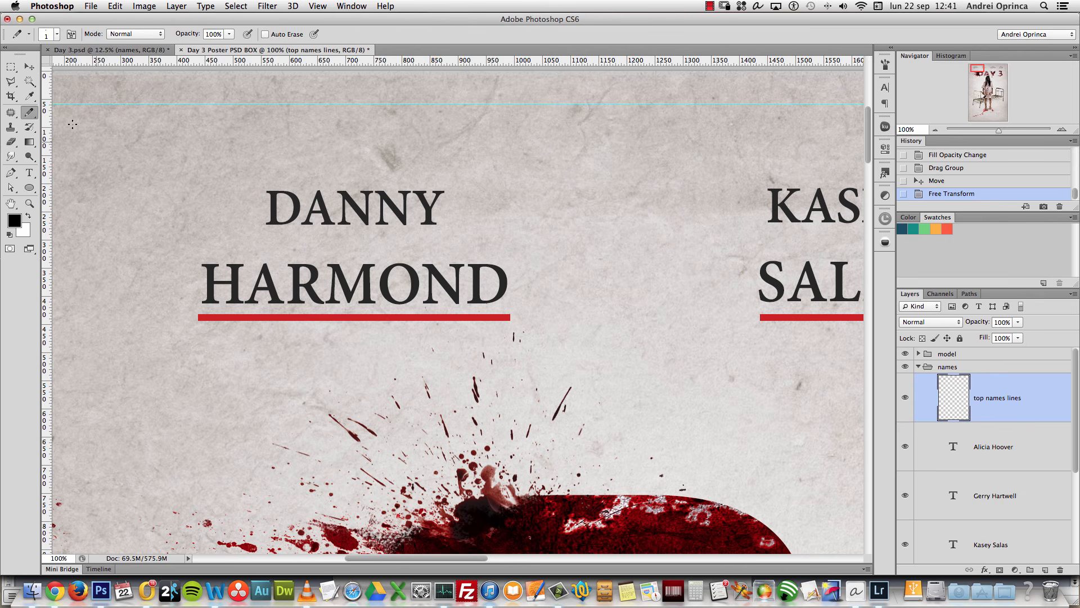
Step: Replace the brushes with the Square Brushes library and pick the 10 px square tip
right_click(320, 416)
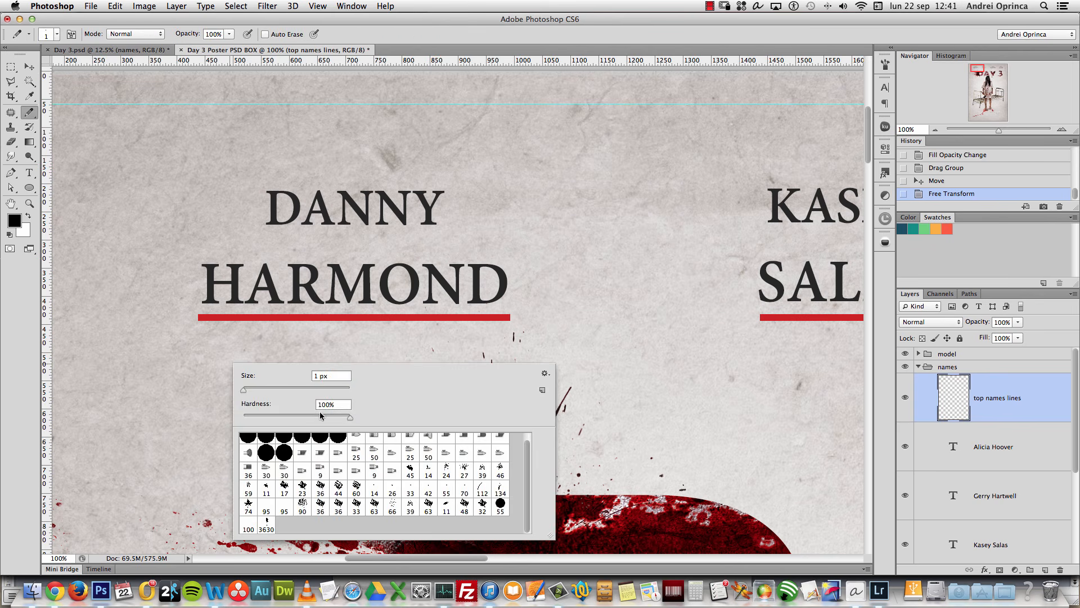
click(544, 373)
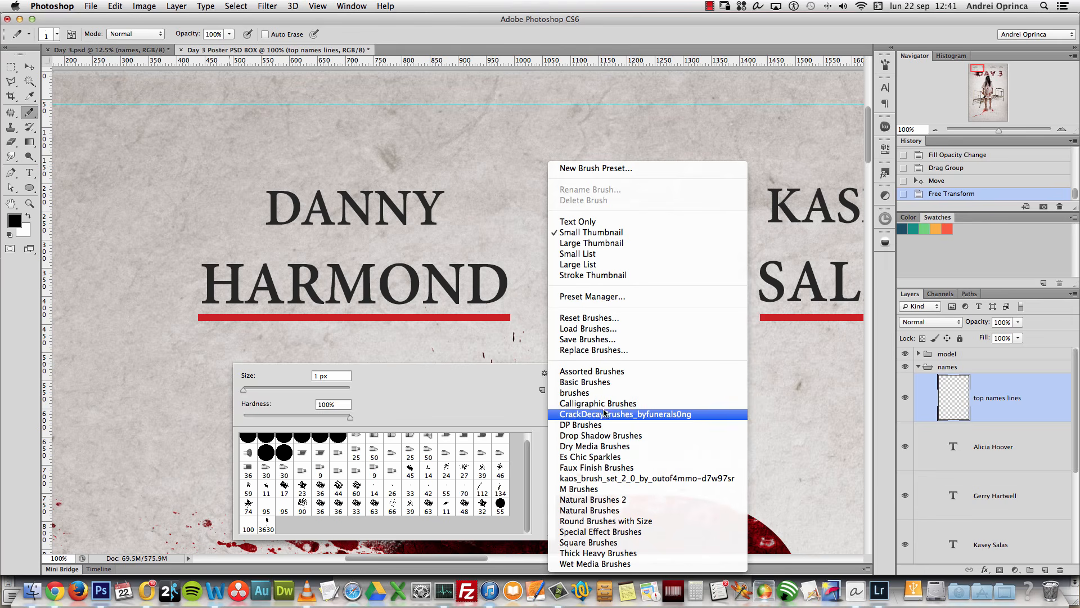
click(597, 541)
click(645, 202)
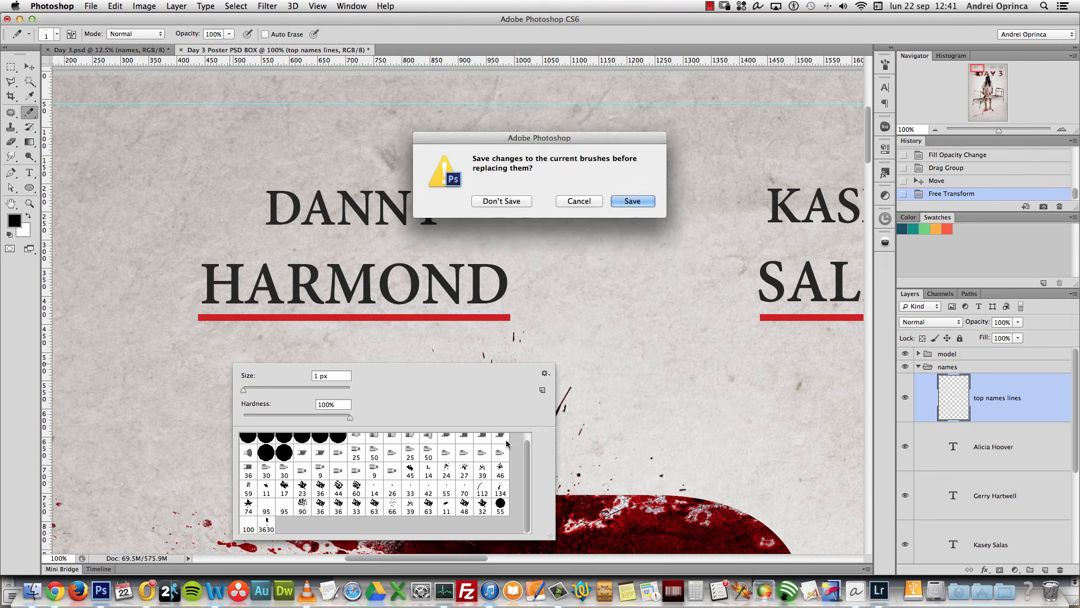
click(480, 201)
click(353, 444)
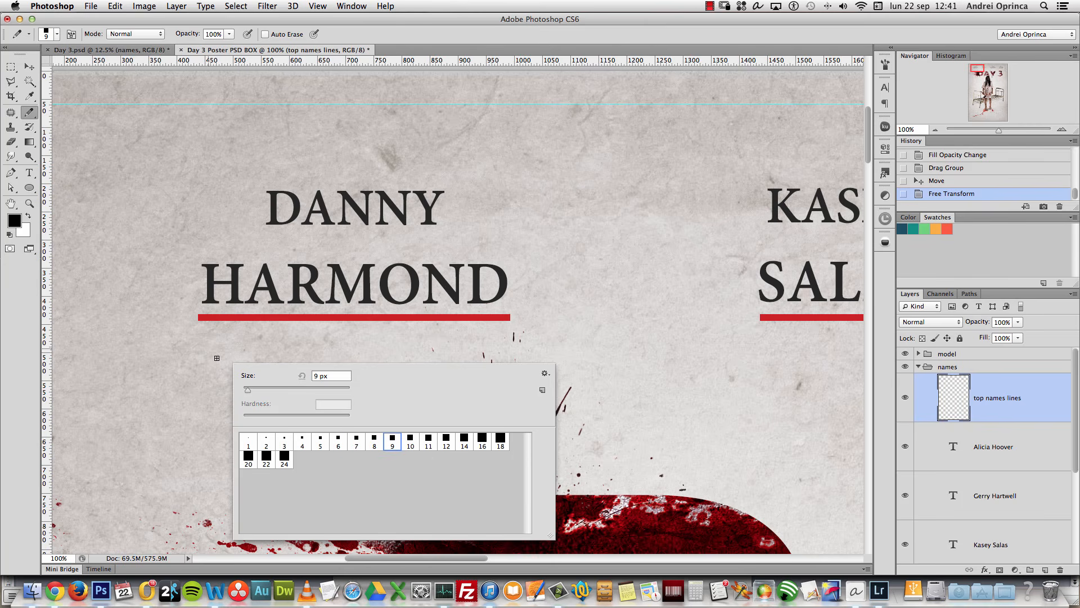
click(410, 442)
Step: Set the foreground colour to pure red ff0000
click(14, 219)
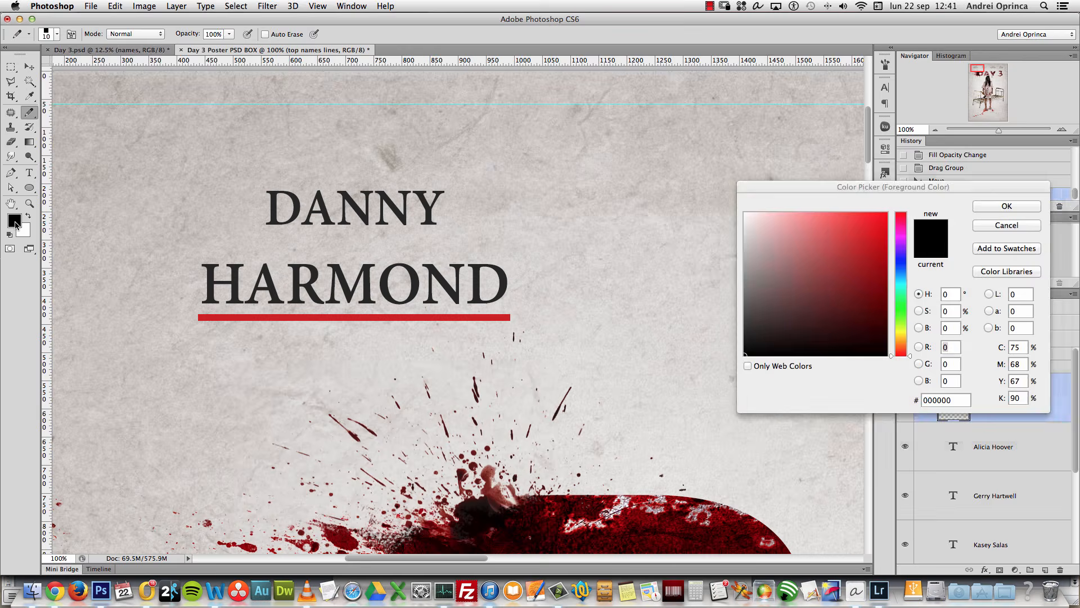
click(862, 227)
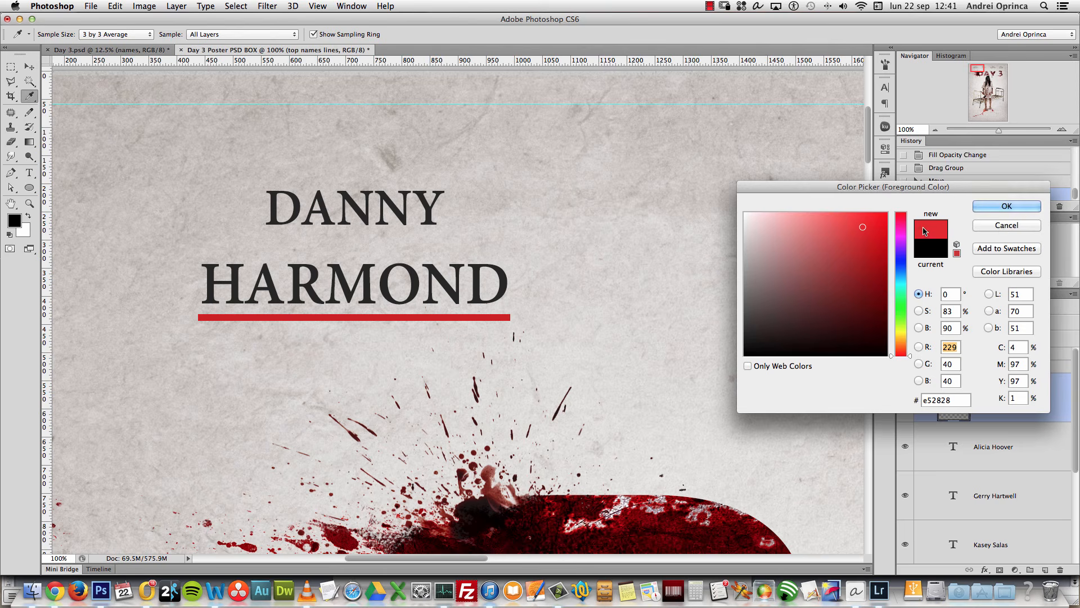
click(887, 213)
click(1006, 207)
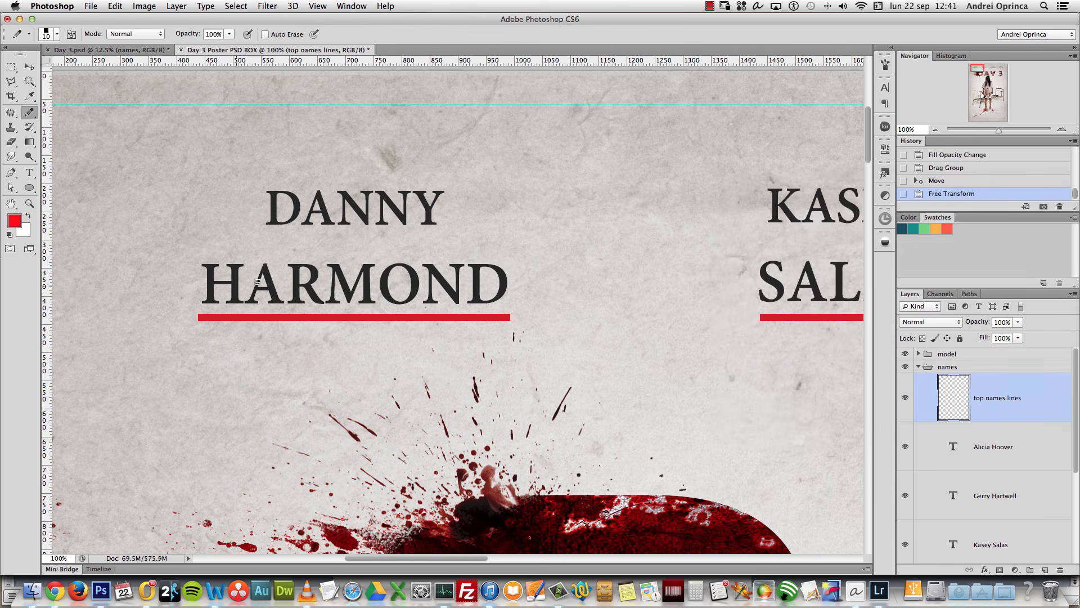
Step: Test-draw red and darker-red lines under the first actor name, undoing both
click(206, 329)
drag(205, 329, 503, 330)
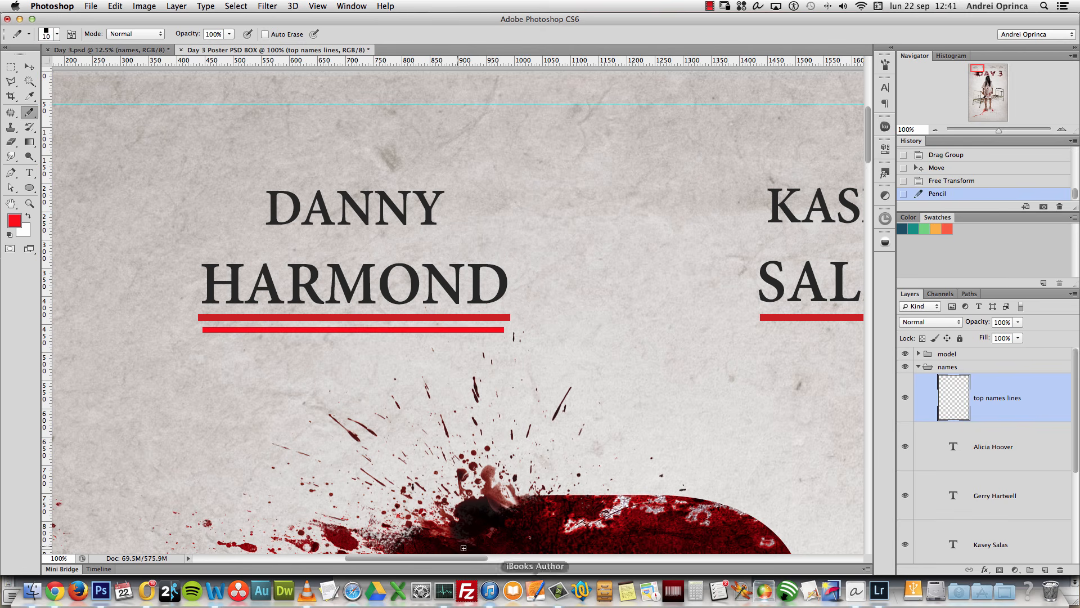
key(super+z)
click(14, 220)
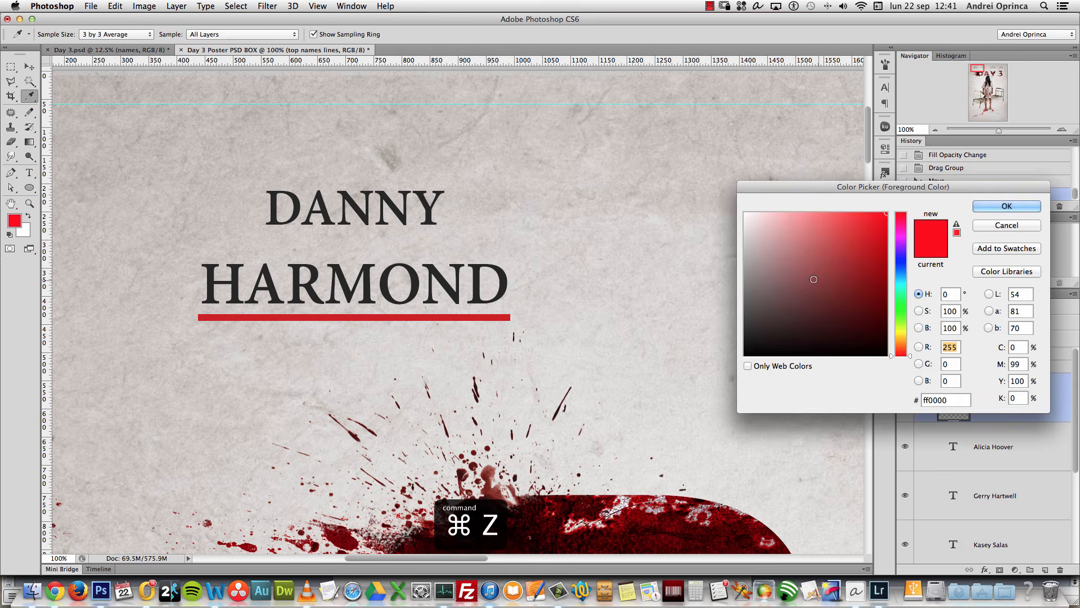
drag(854, 241, 866, 248)
click(1003, 208)
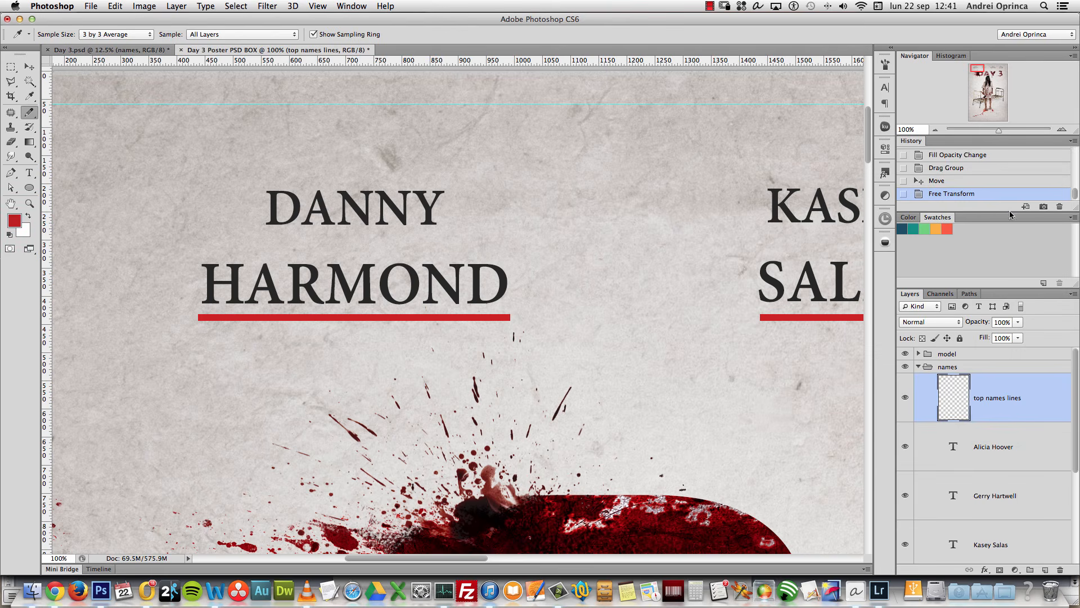
drag(199, 330, 515, 331)
key(super+z)
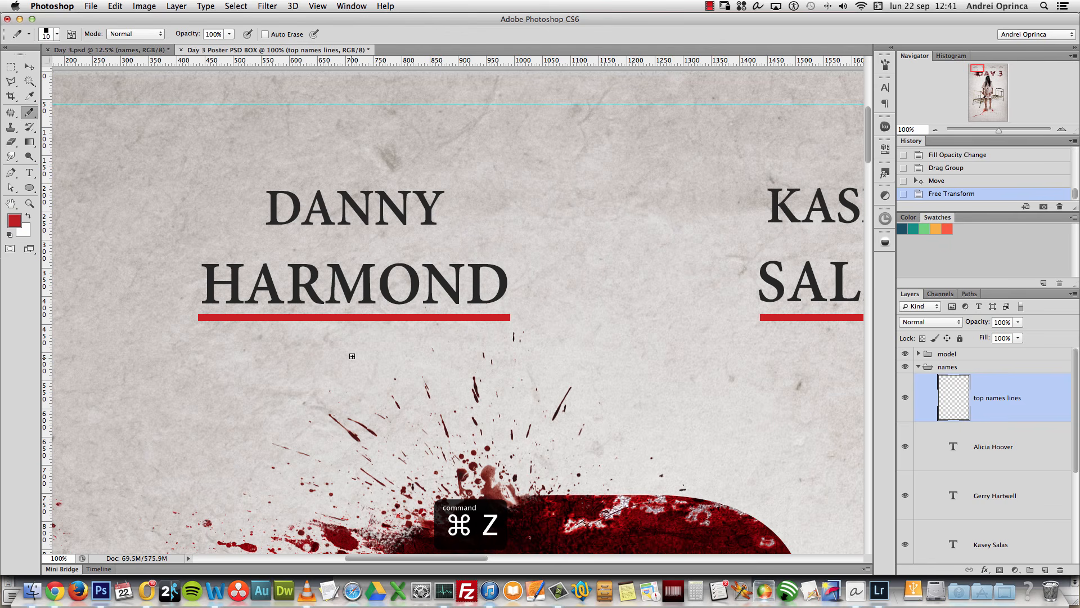
Step: Open an actor-name text layer for editing, then cancel without changes
double_click(955, 448)
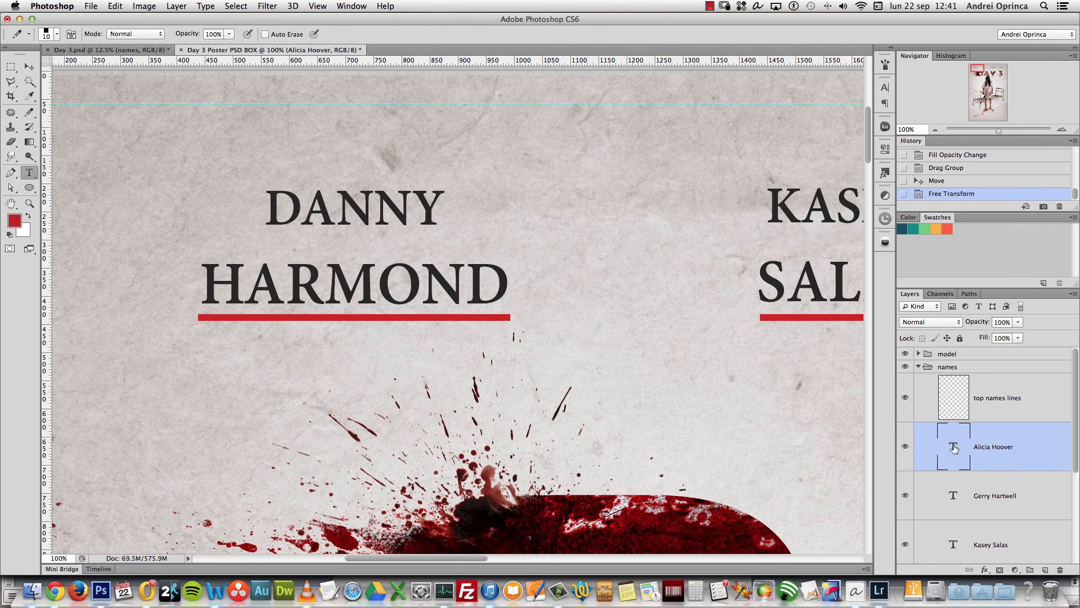
key(Escape)
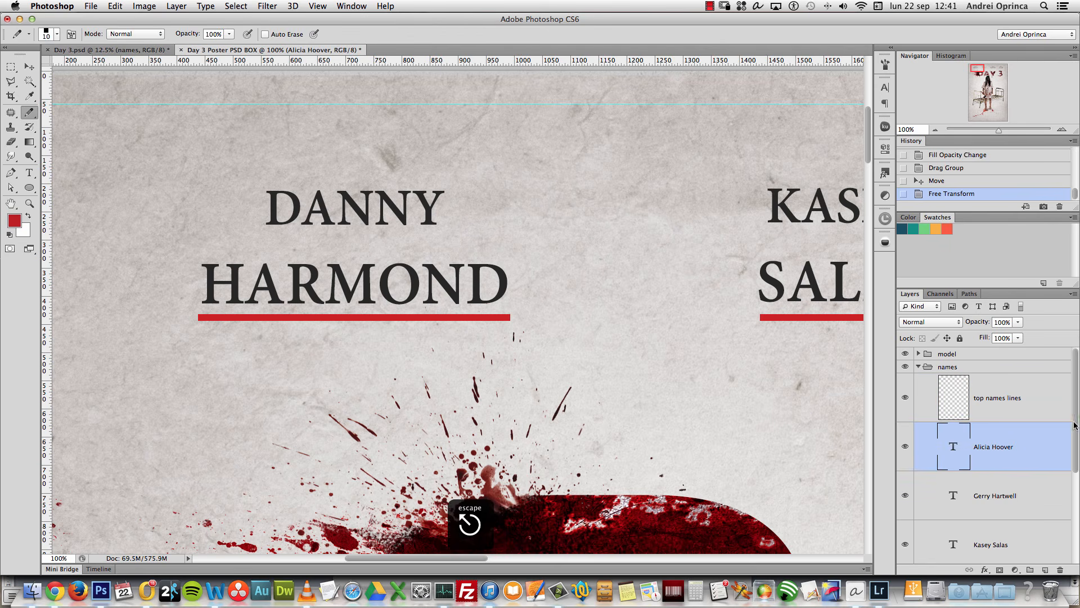
scroll(1074, 426, down, 4)
double_click(952, 466)
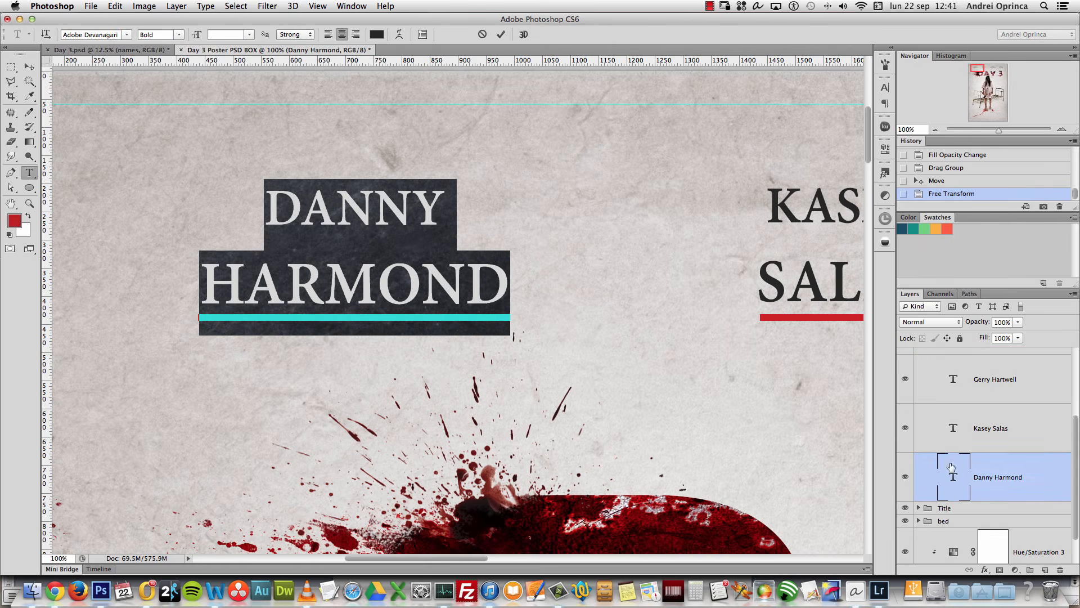
click(126, 35)
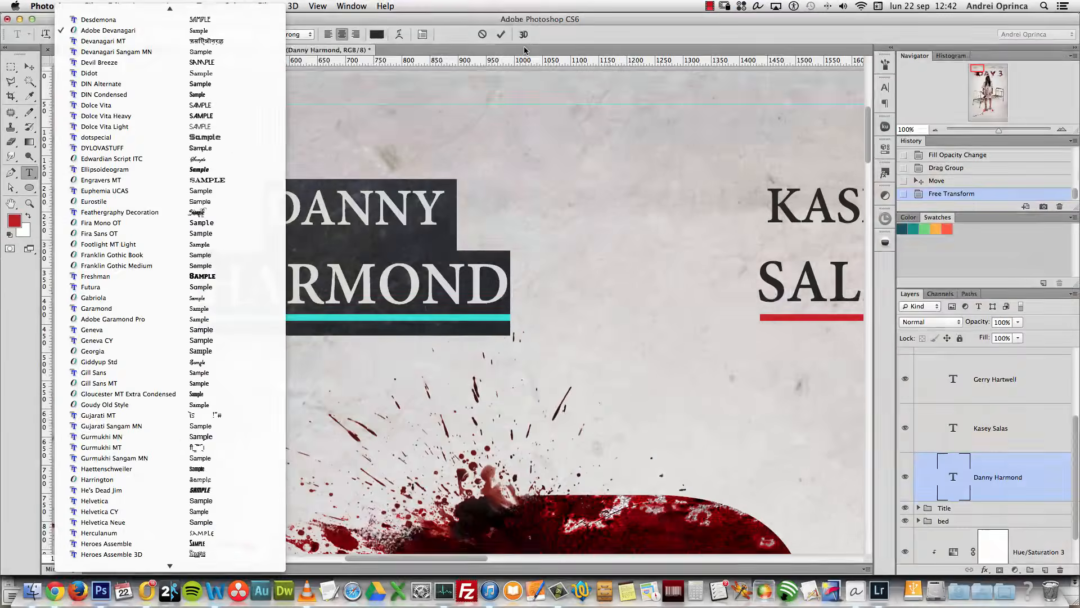
click(554, 36)
click(423, 34)
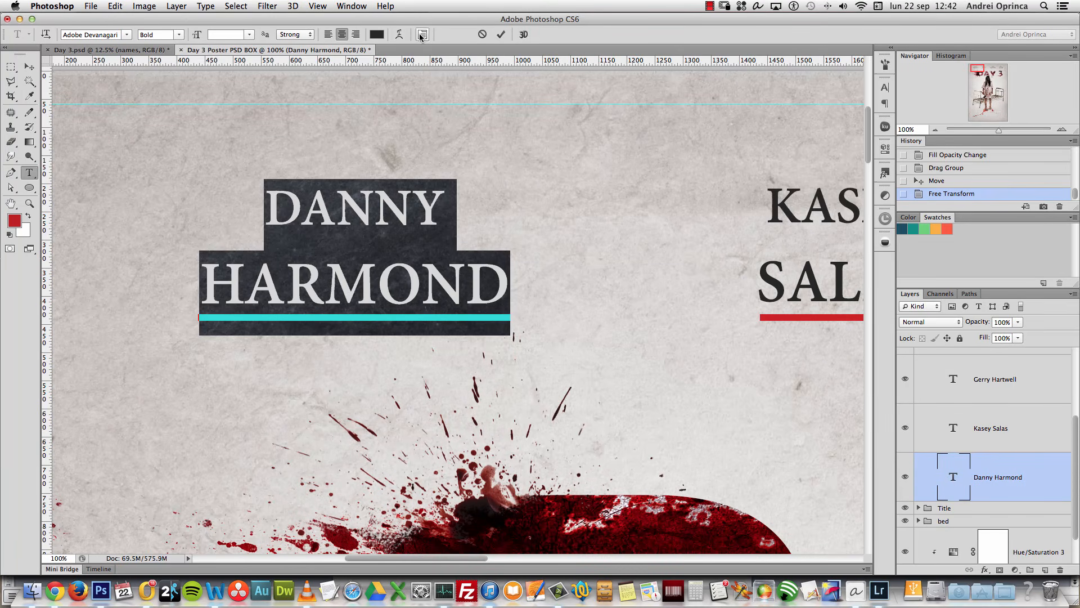
click(788, 170)
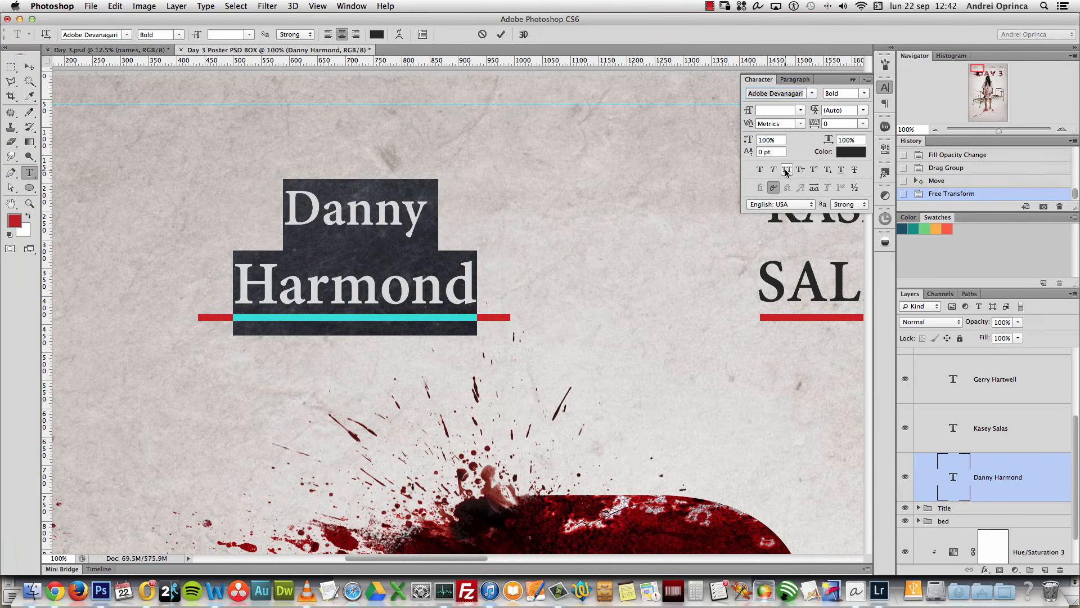
click(787, 170)
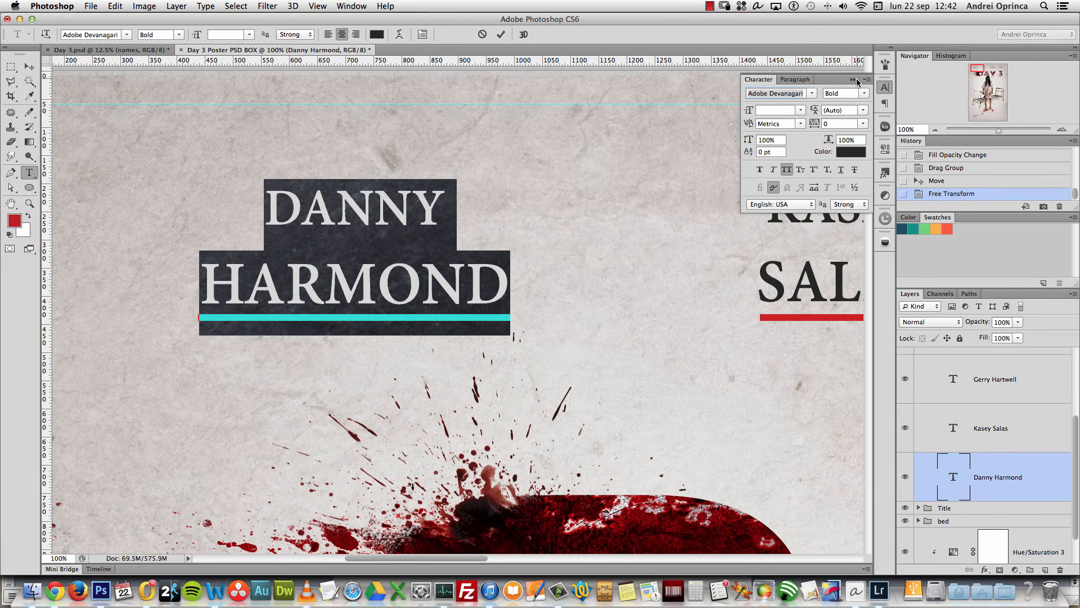
drag(445, 209, 263, 139)
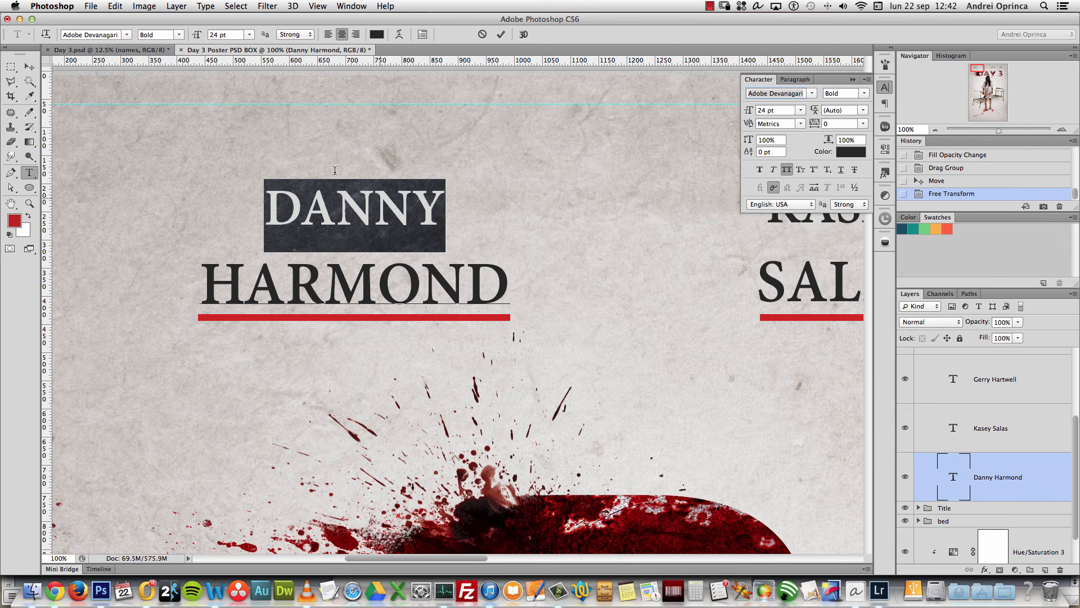
drag(326, 278, 395, 283)
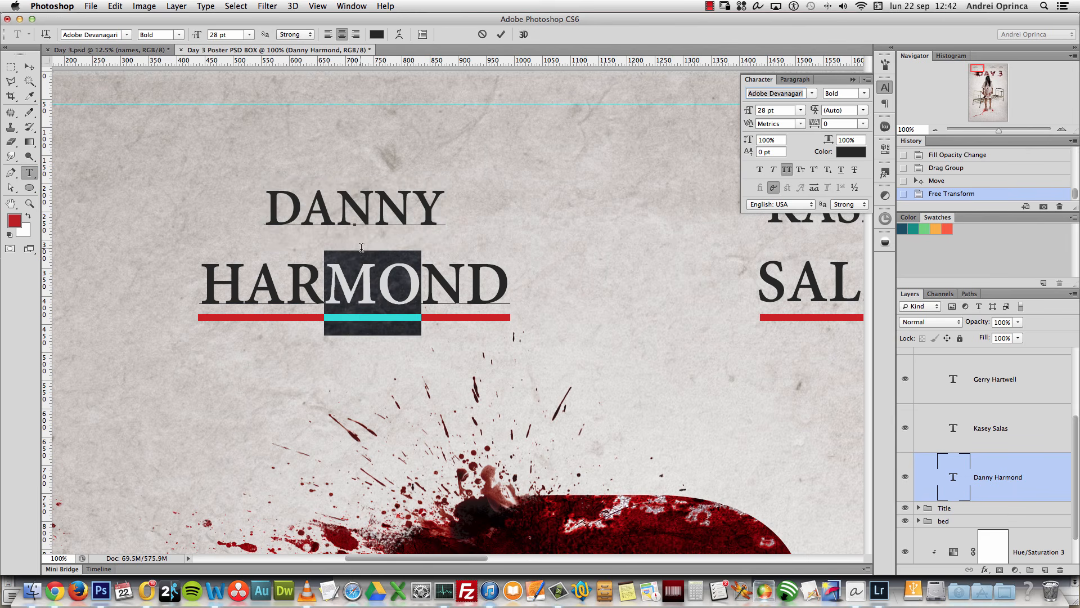
click(853, 80)
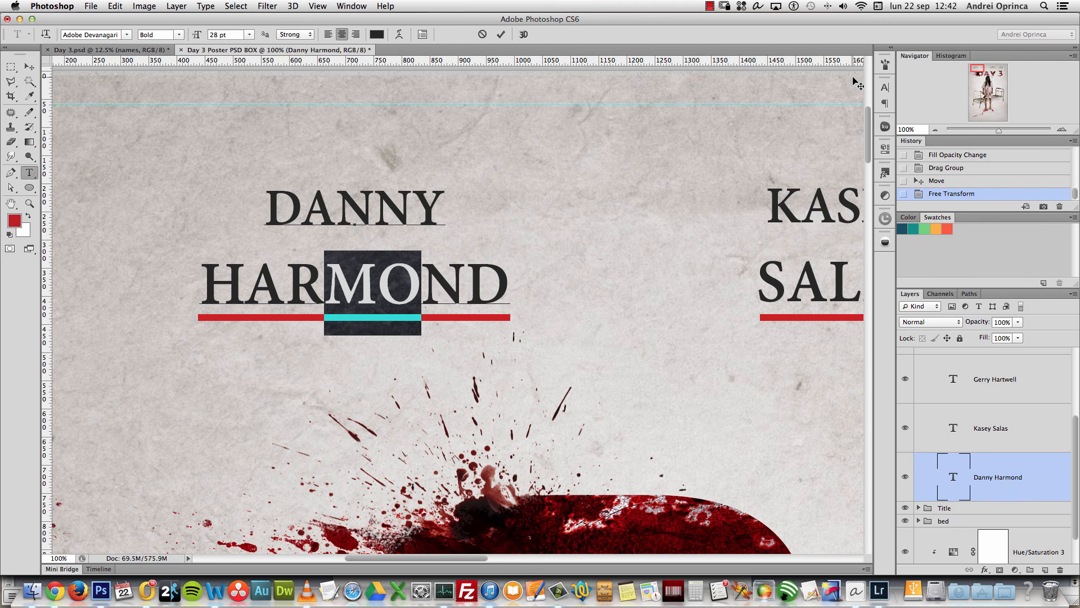
click(1000, 467)
alt+click(506, 299)
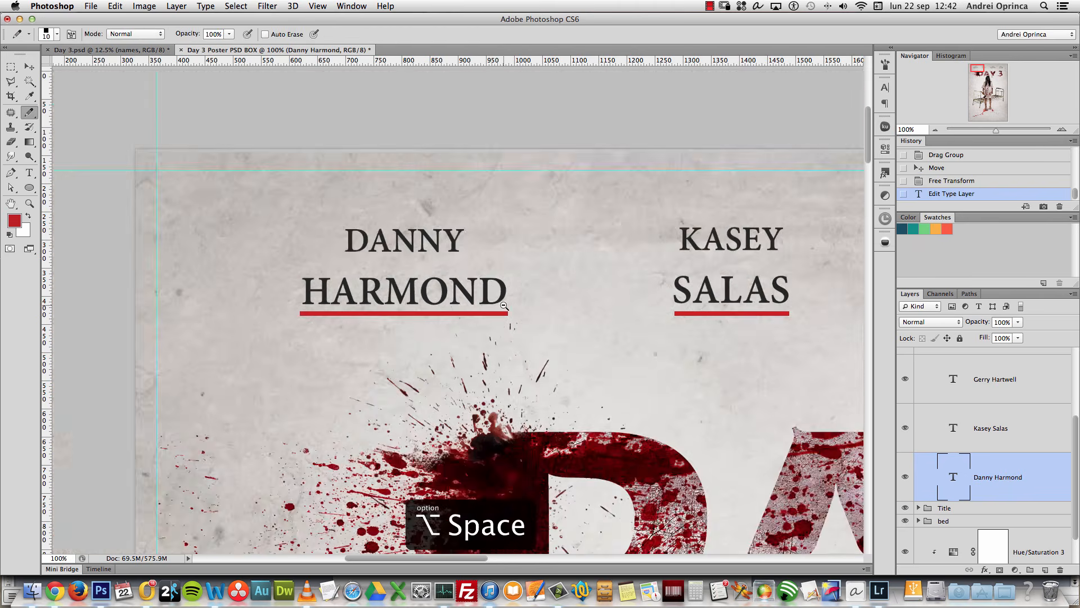
Step: Zoom out to fit the whole poster in the window and hide the guides
alt+click(505, 303)
alt+click(505, 301)
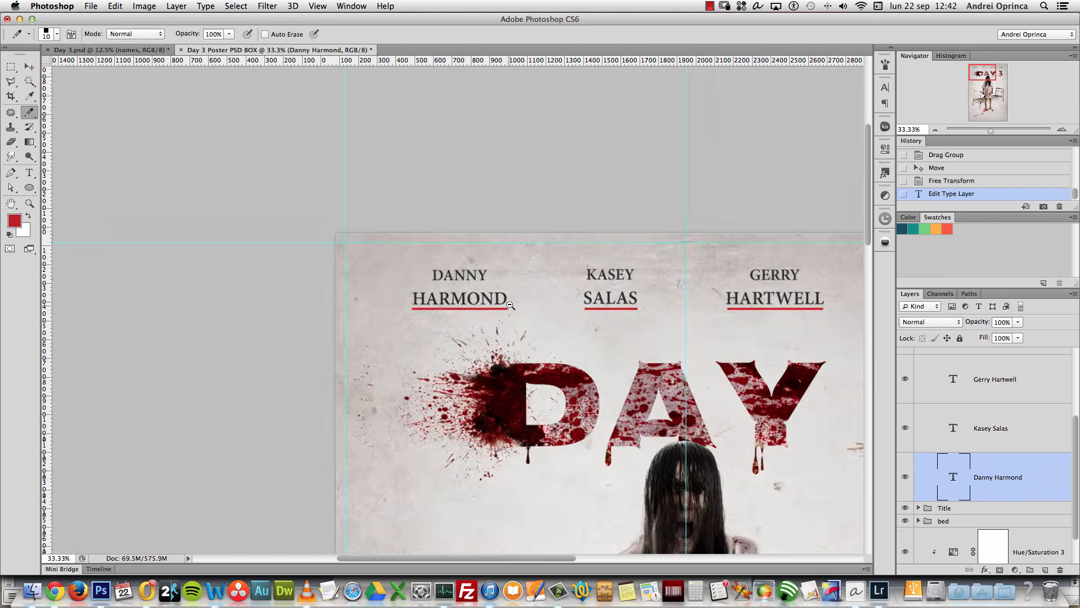
scroll(505, 300, down, 5)
scroll(551, 172, right, 5)
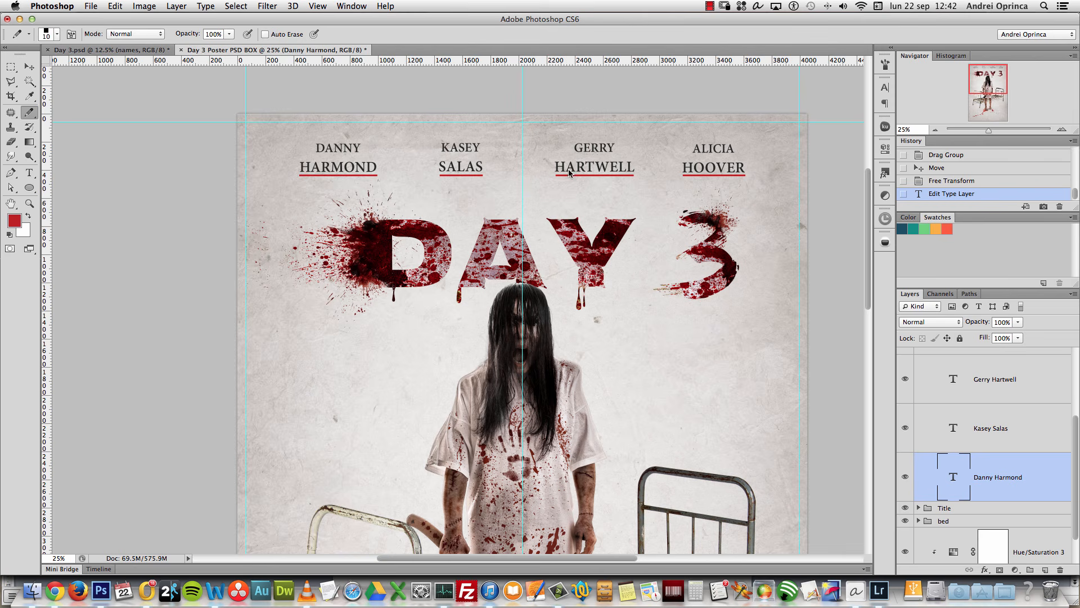
click(935, 130)
drag(997, 83, 997, 97)
drag(998, 106, 997, 107)
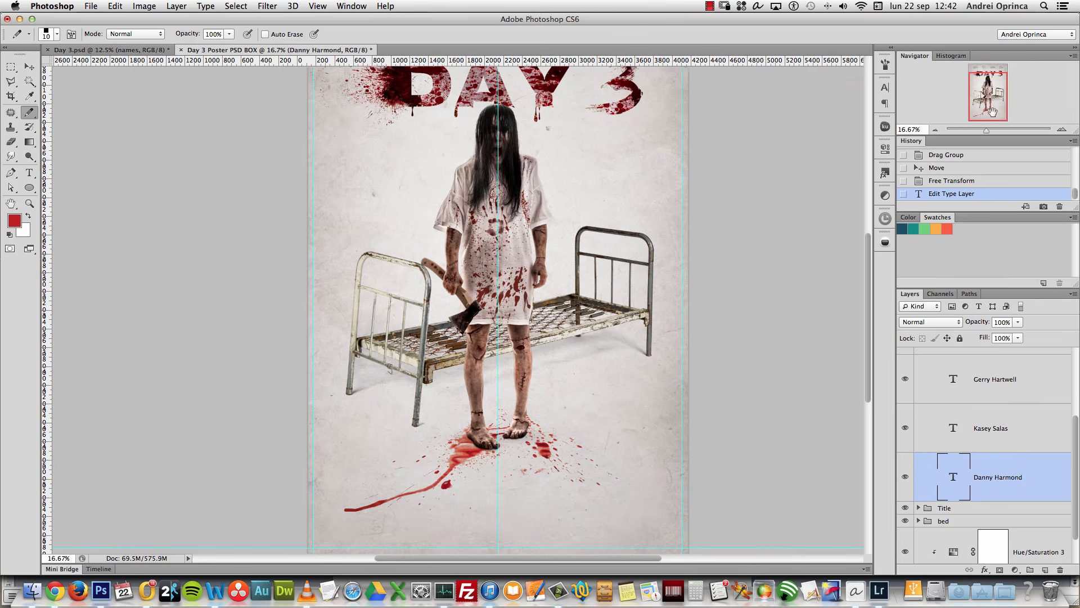
key(super+h)
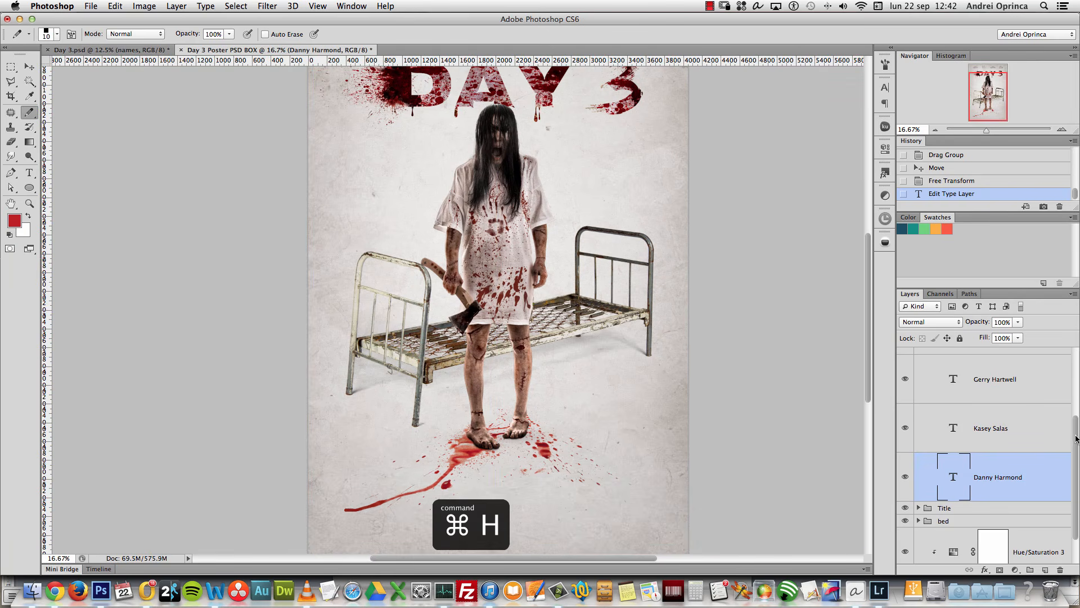
Step: Open the Hue/Saturation 3 adjustment and lower its saturation
scroll(929, 519, down, 2)
double_click(953, 512)
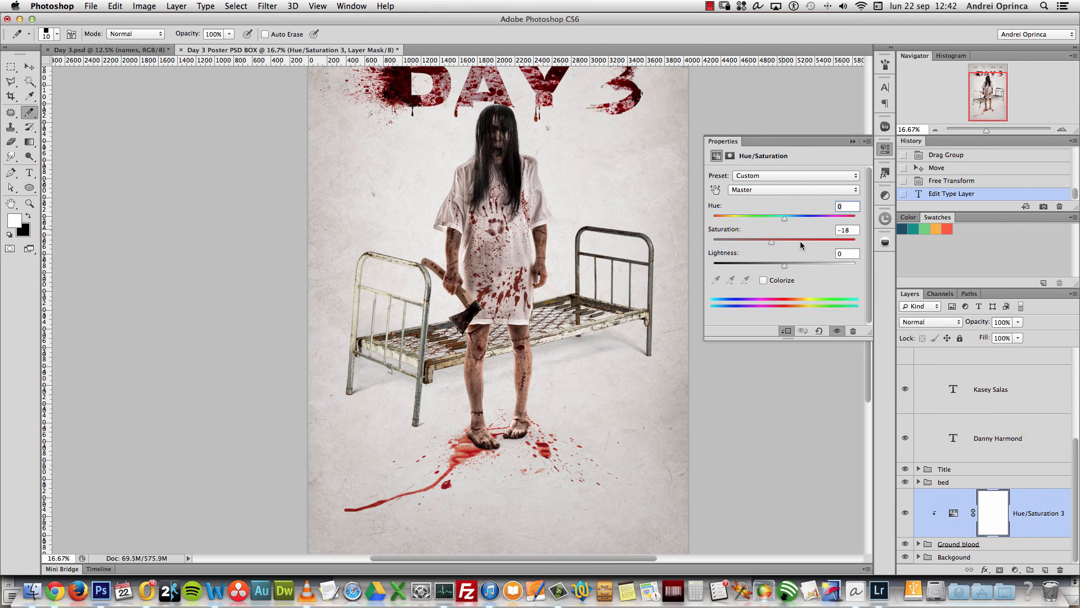
drag(757, 246, 752, 243)
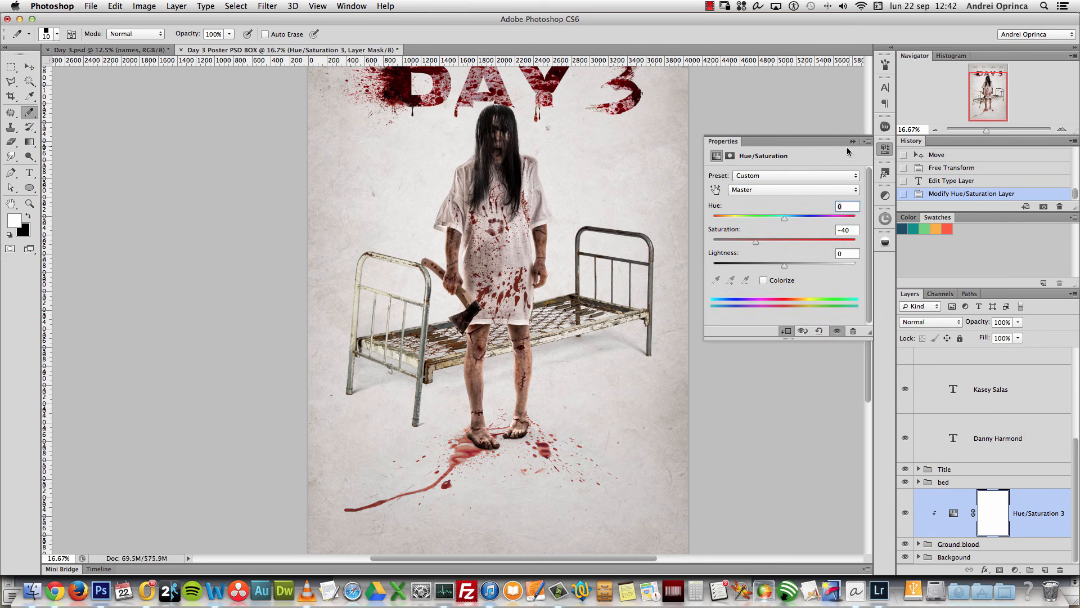
Step: Try a clipped Levels 2 layer with deeper shadows and darker midtones, then delete it
click(1015, 570)
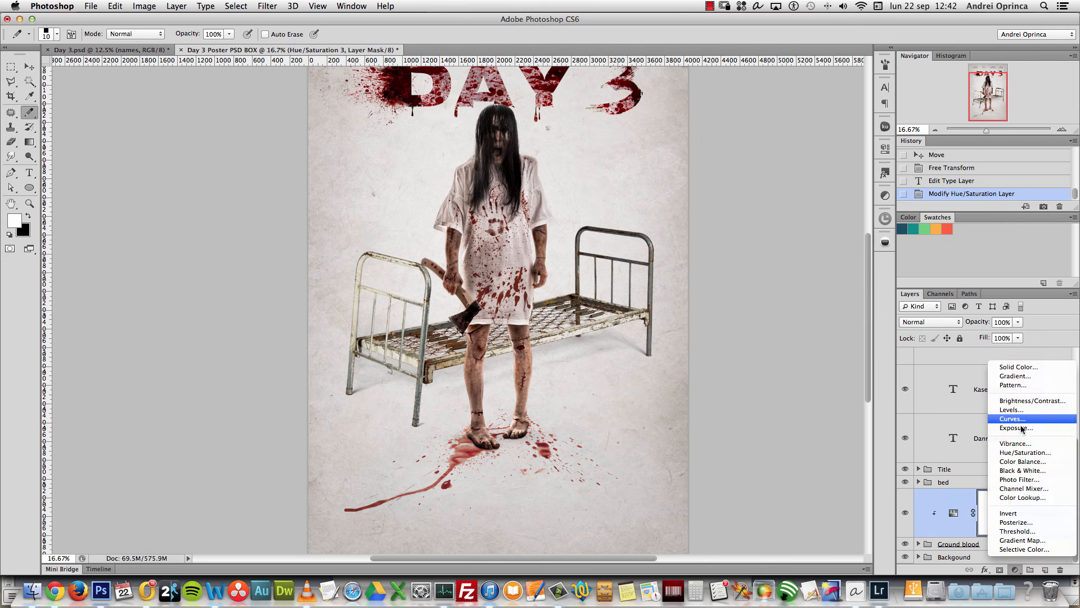
click(1021, 410)
click(1025, 533)
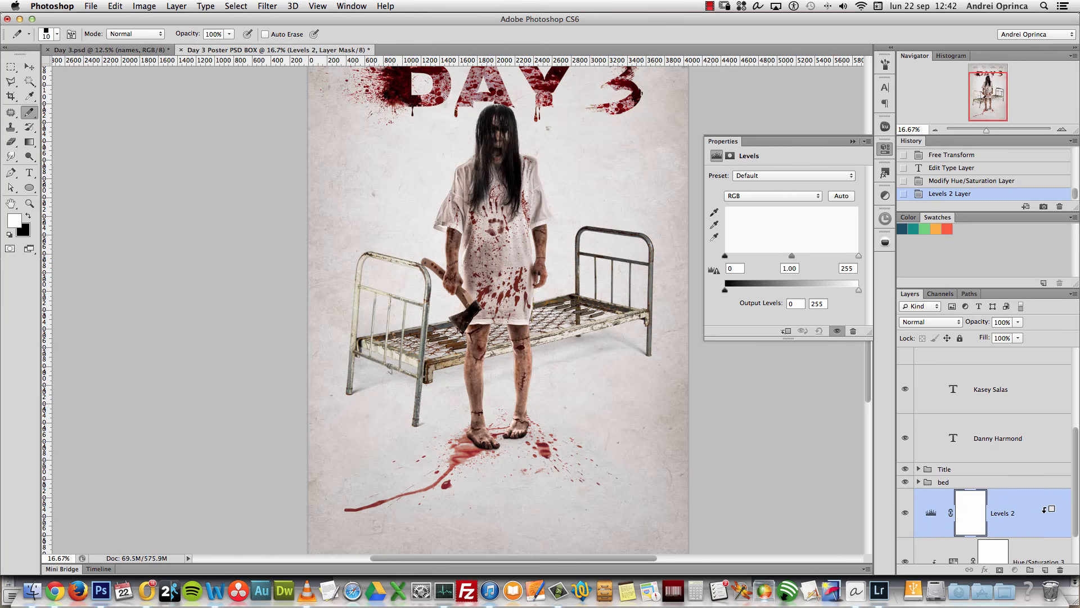
scroll(1047, 506, down, 2)
alt+click(1035, 485)
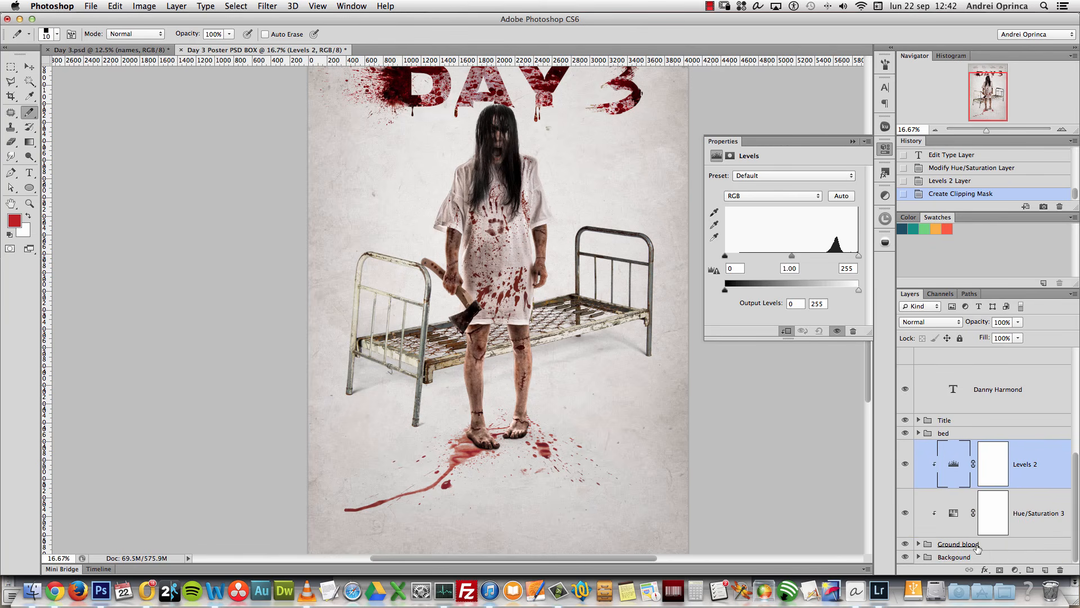
mouse_move(725, 259)
mouse_down()
mouse_move(736, 260)
mouse_move(725, 259)
mouse_up()
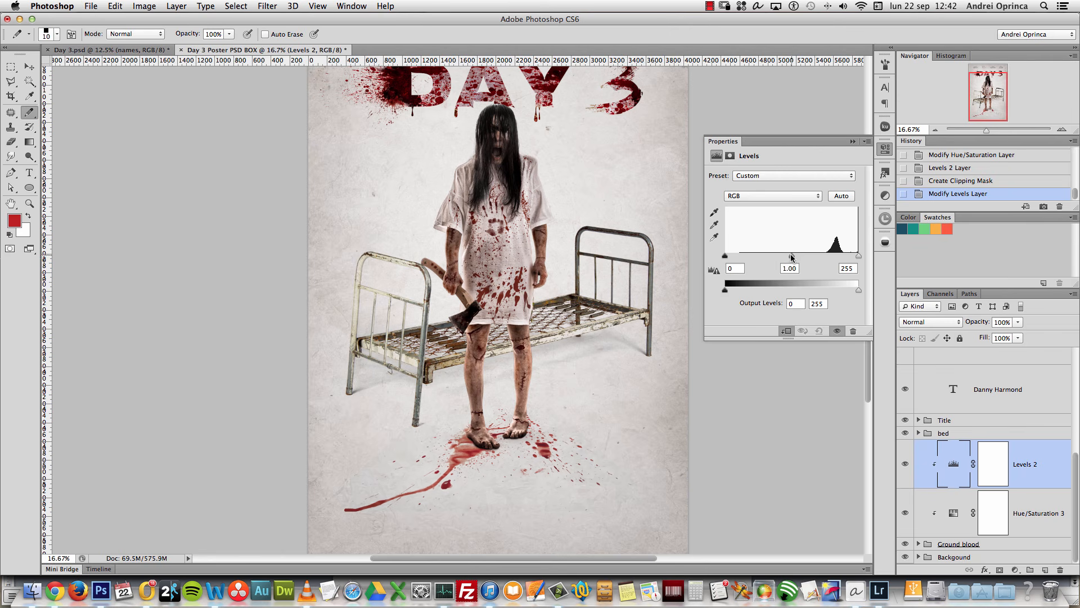
drag(792, 257, 799, 257)
drag(1052, 470, 1060, 570)
Step: Set the Hue/Saturation 3 saturation to -35
click(919, 543)
click(950, 503)
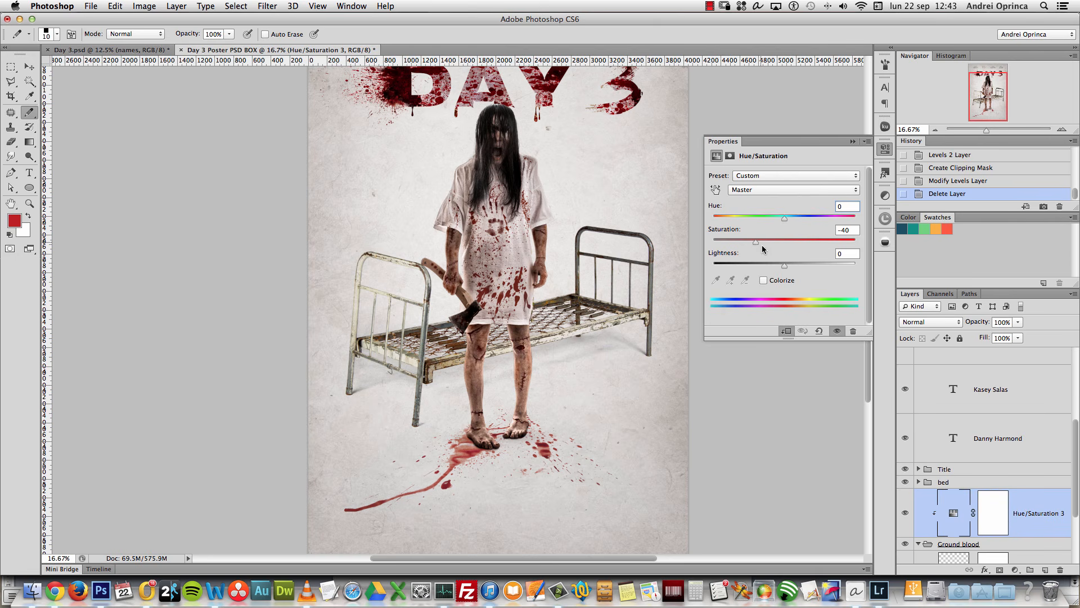
drag(758, 243, 758, 242)
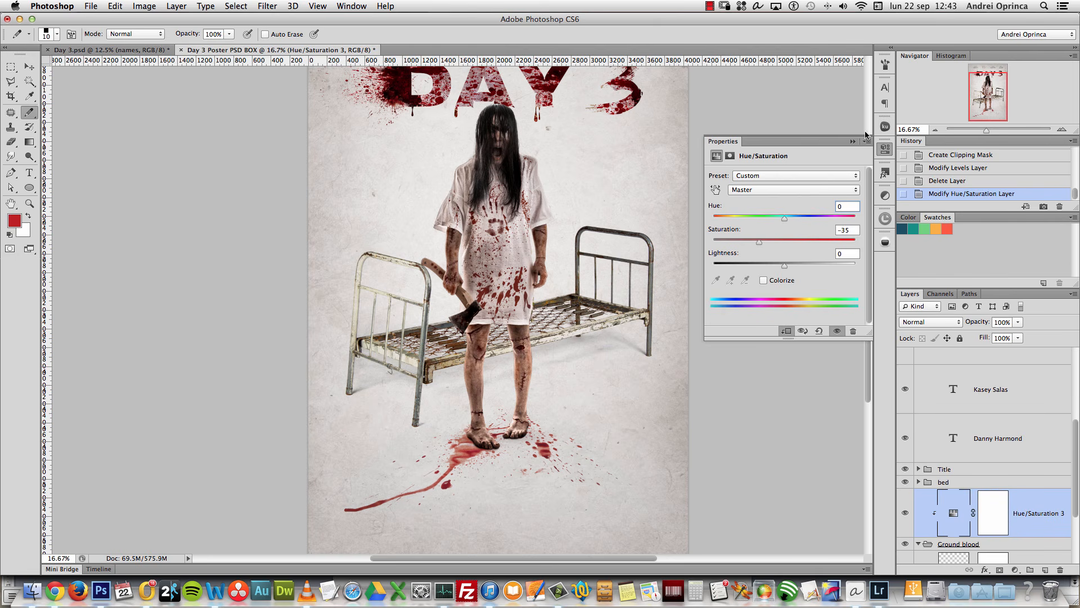
click(853, 142)
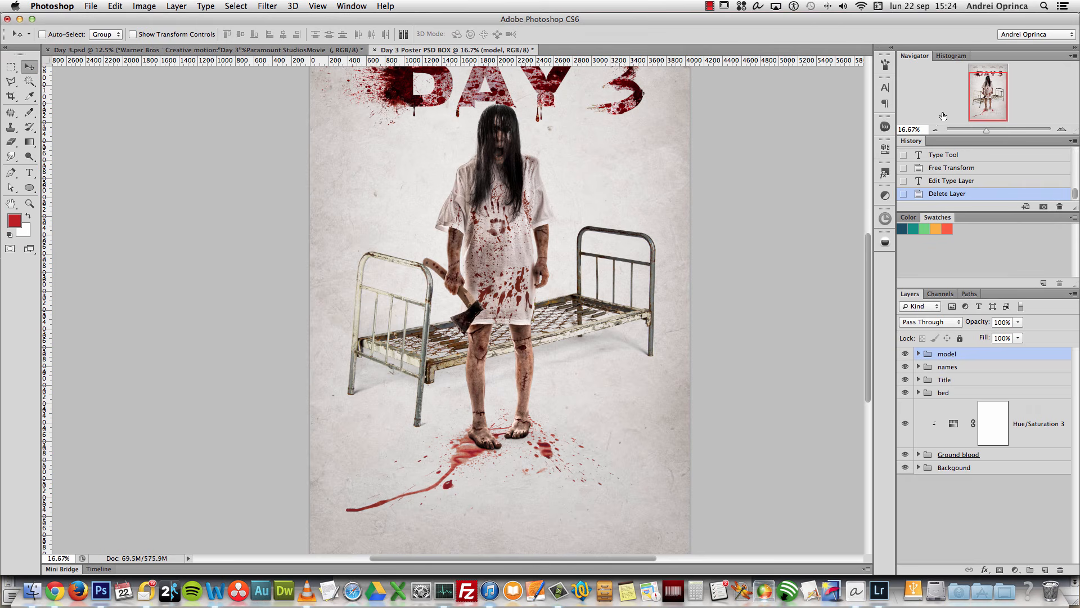
Step: Add a new empty layer on top, select the Type tool with SteelTongs, and show the guides
click(982, 104)
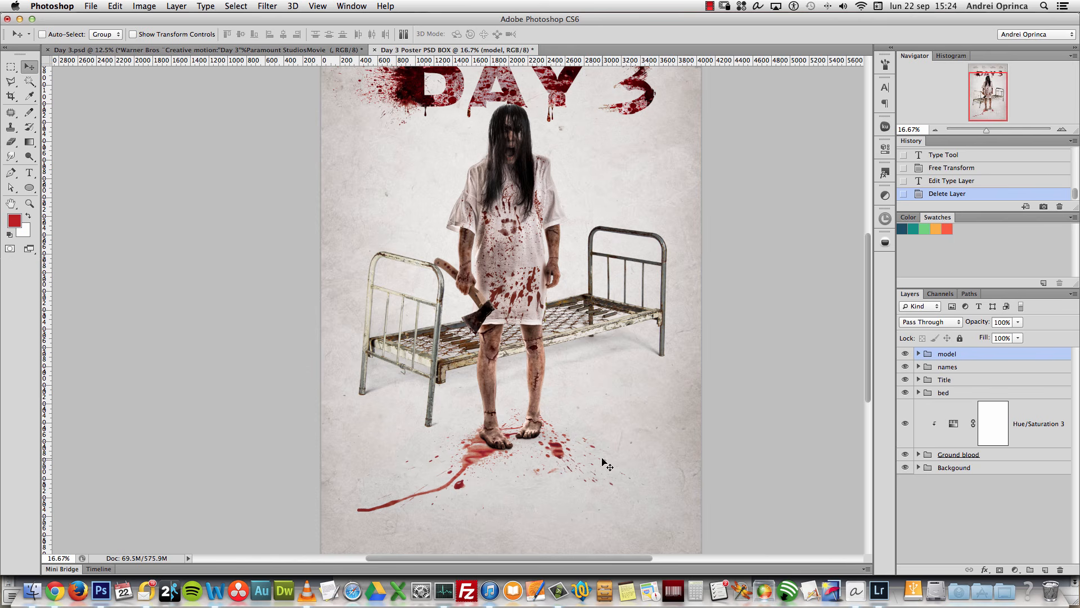
drag(995, 90, 995, 95)
click(1045, 570)
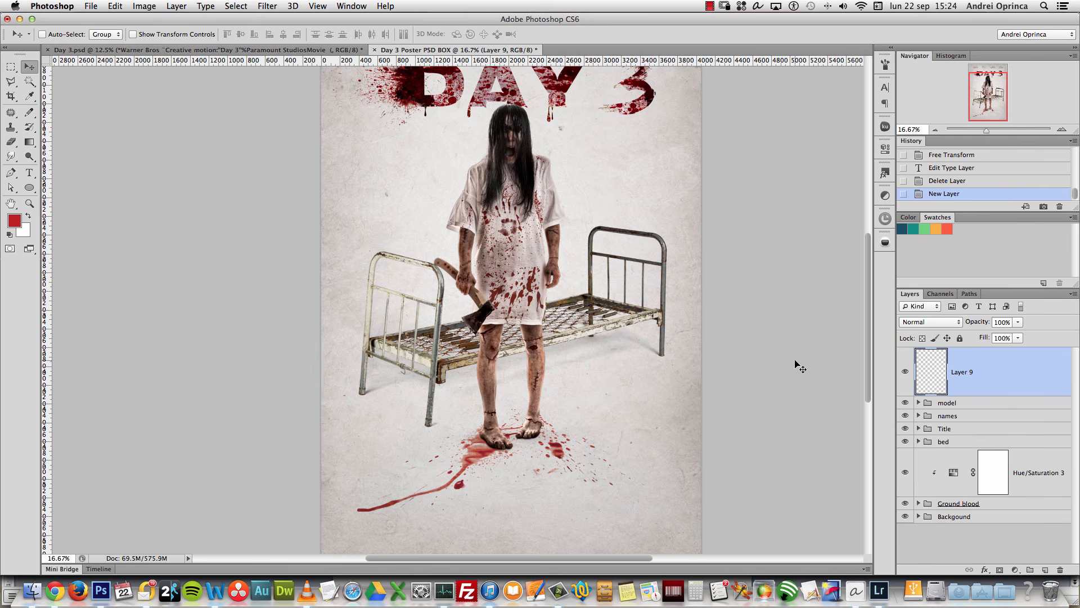
click(30, 173)
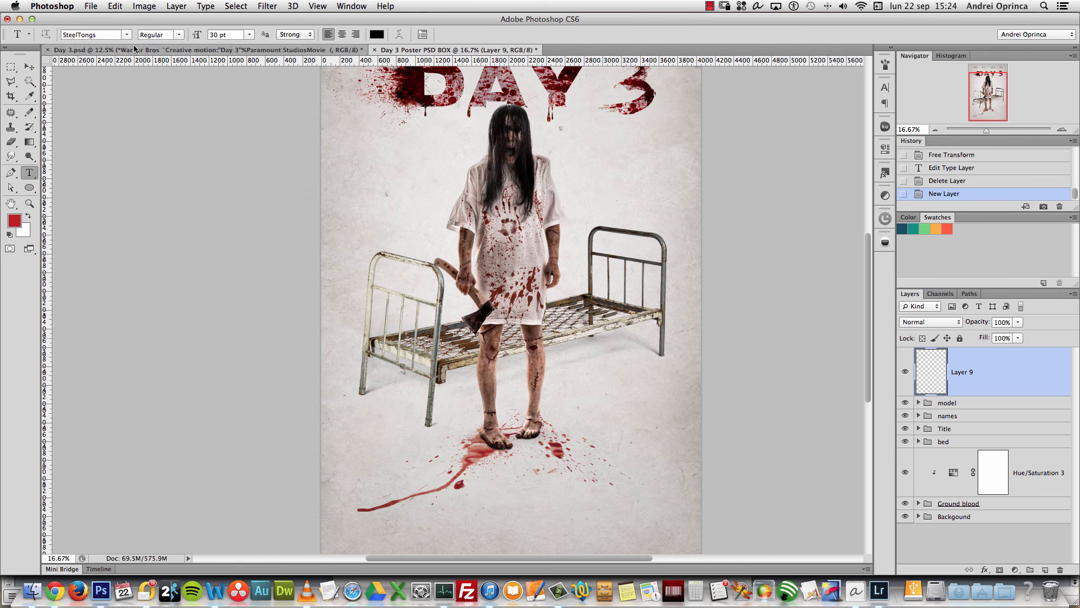
click(107, 35)
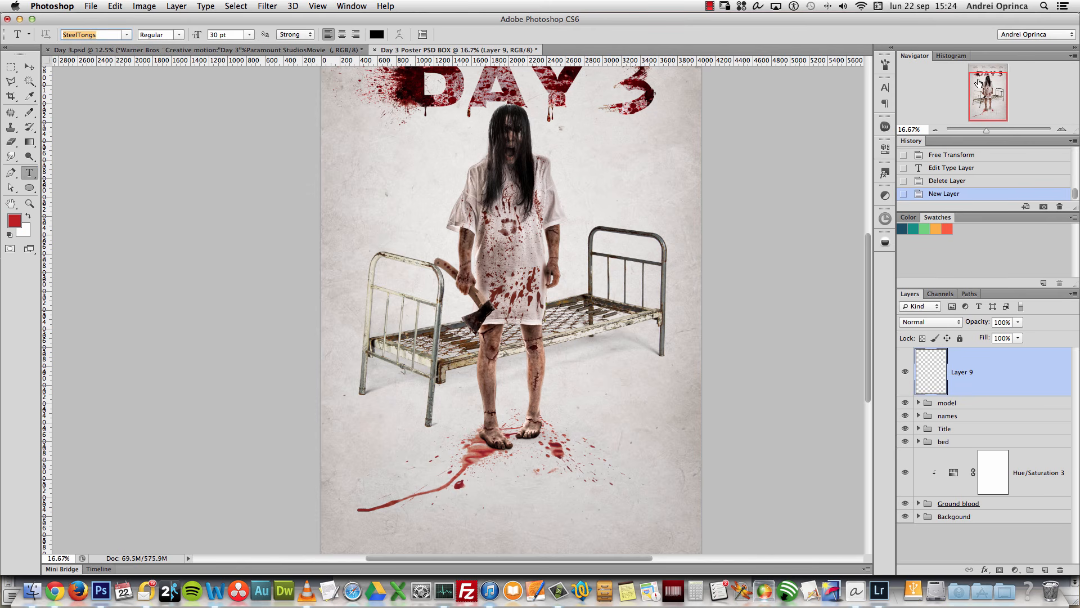
scroll(587, 289, down, 5)
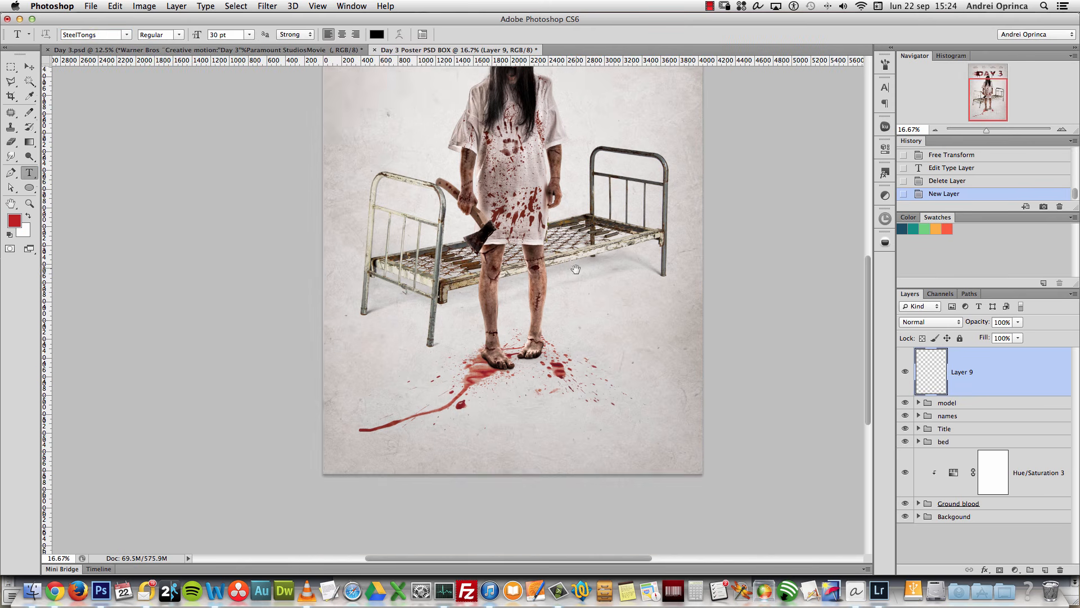
key(super+h)
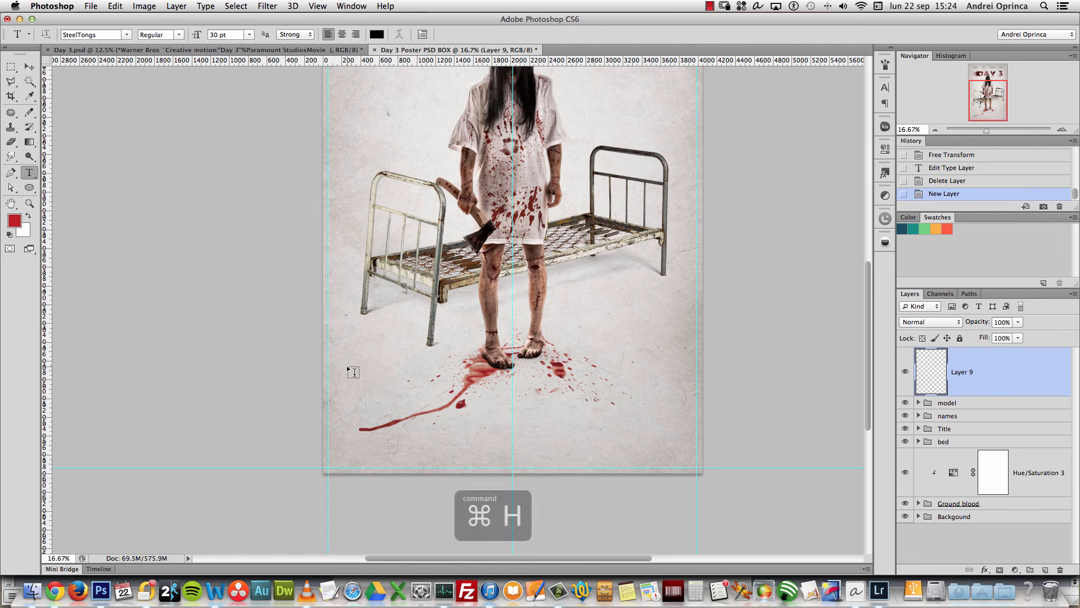
Step: Draw a paragraph text box across the lower poster and transform it slightly lower
drag(347, 367, 697, 421)
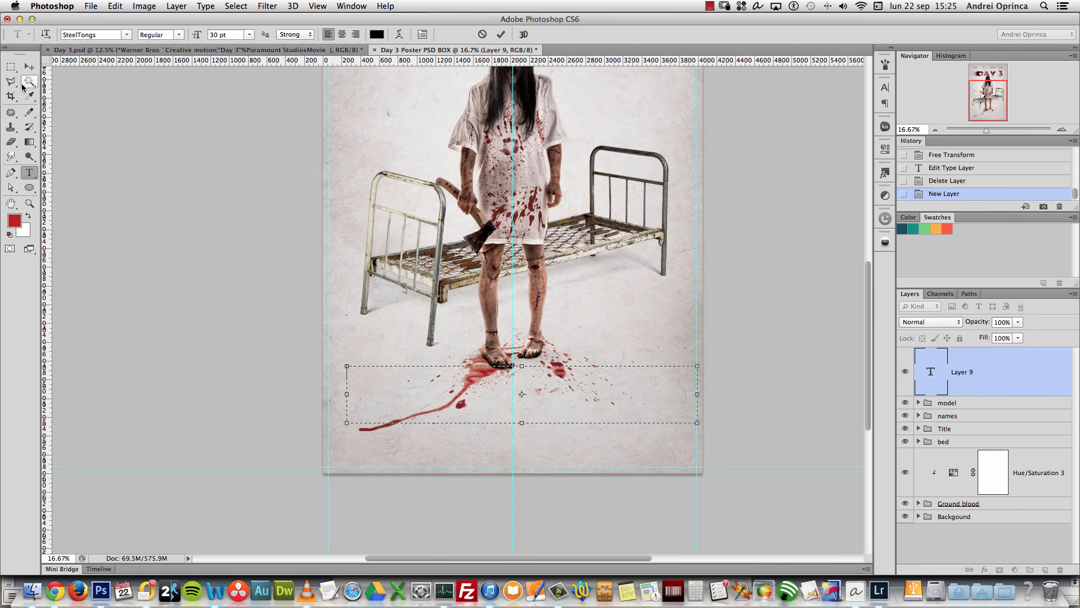
click(28, 70)
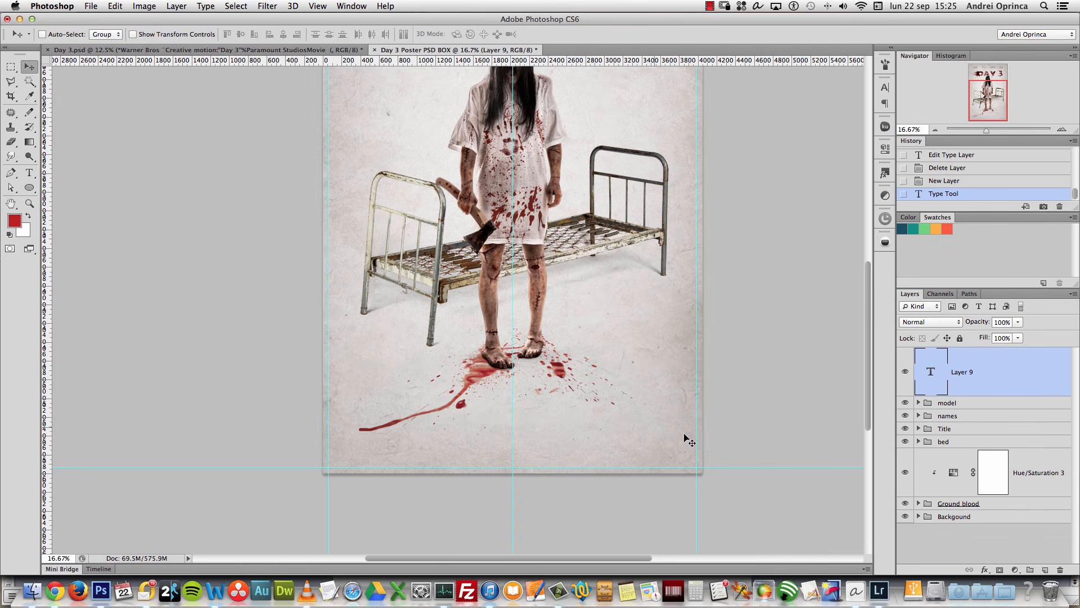
key(ctrl+t)
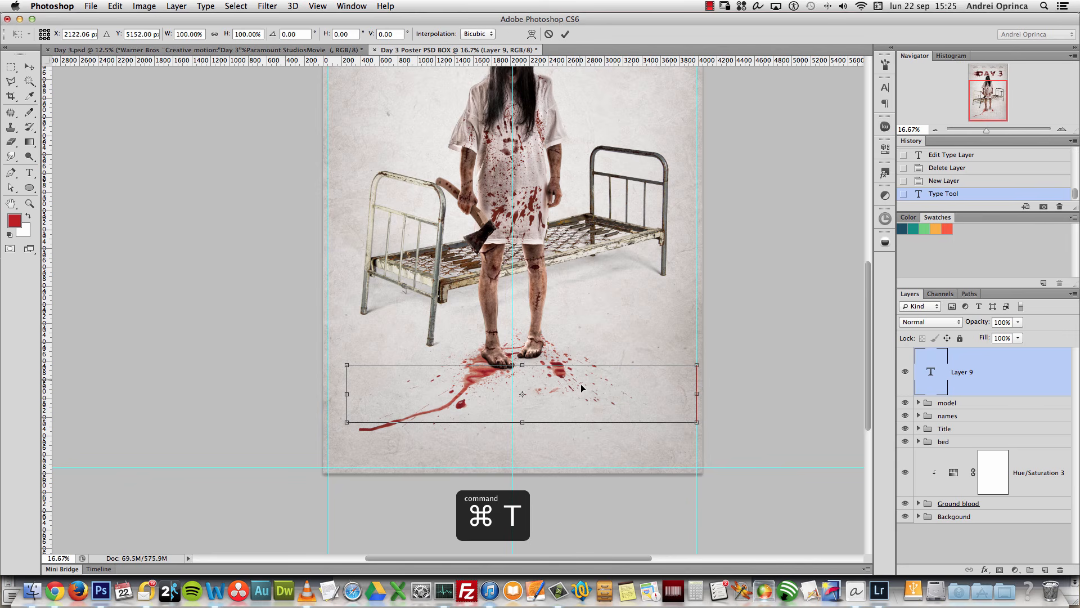
drag(589, 395, 579, 422)
key(Return)
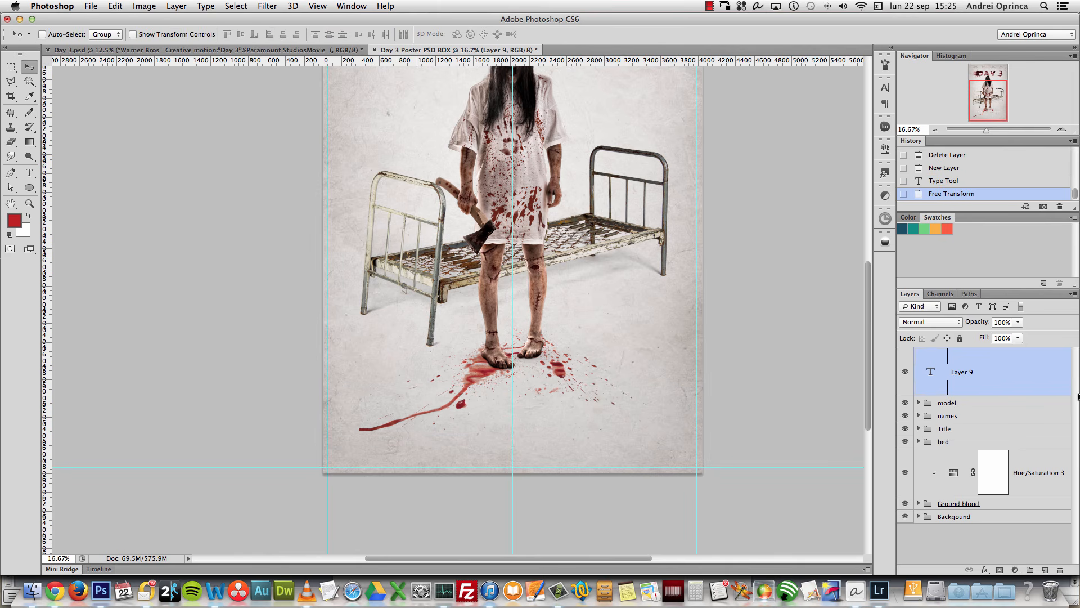
double_click(930, 372)
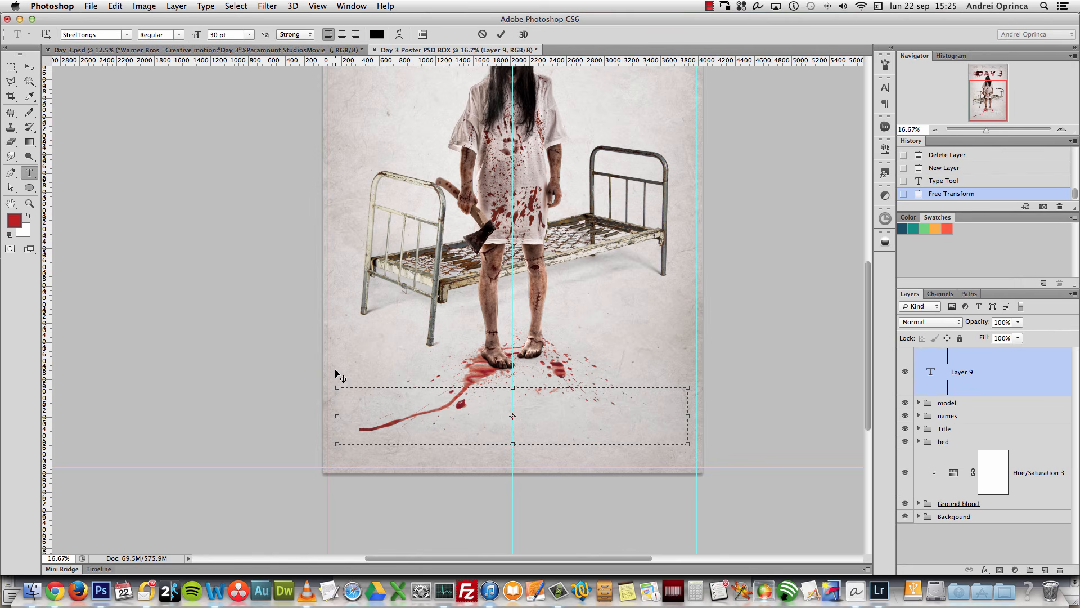
Step: Set the foreground colour to dark grey #434343 for the credits text
click(15, 220)
drag(805, 299, 742, 314)
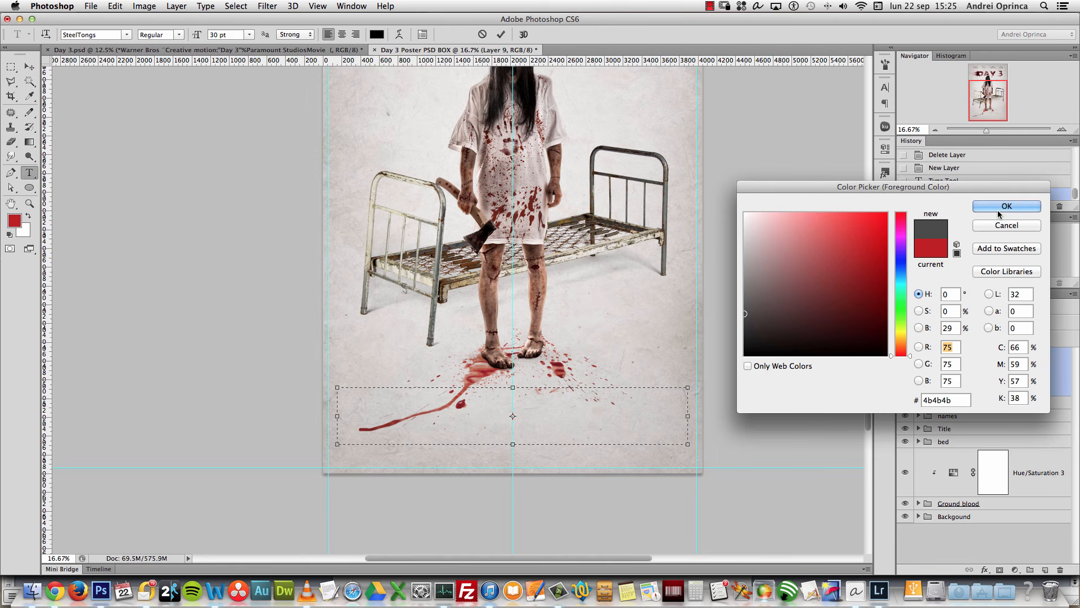
drag(752, 326, 708, 373)
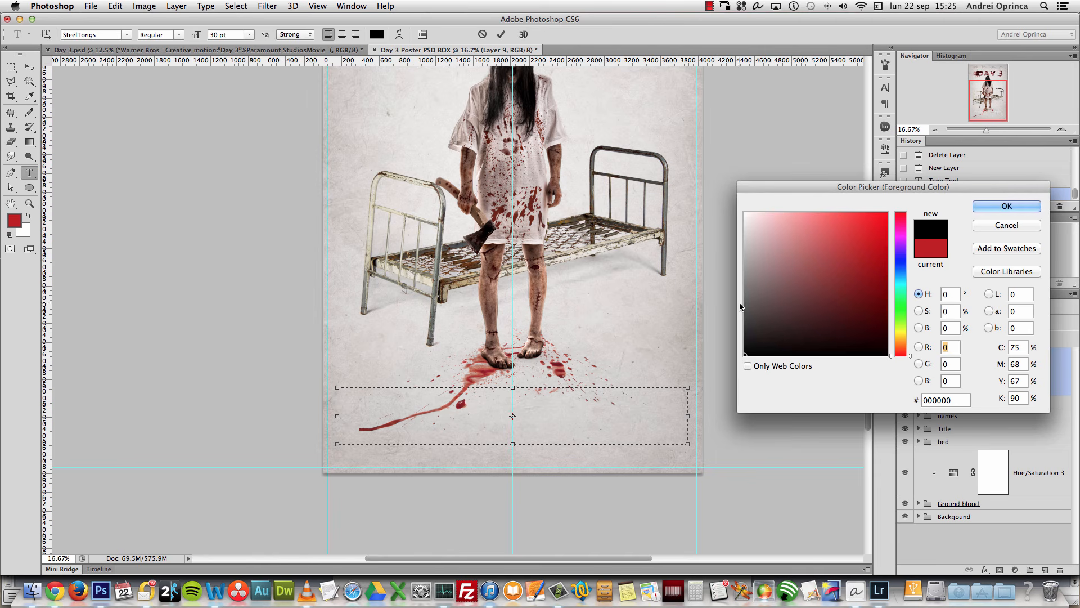
drag(751, 314, 740, 317)
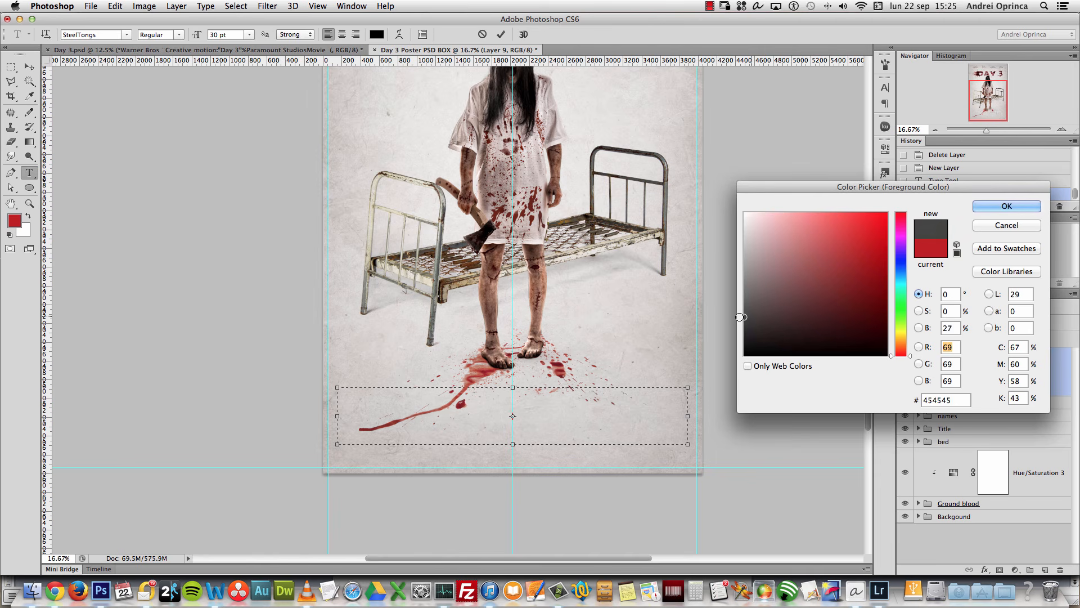
click(1007, 206)
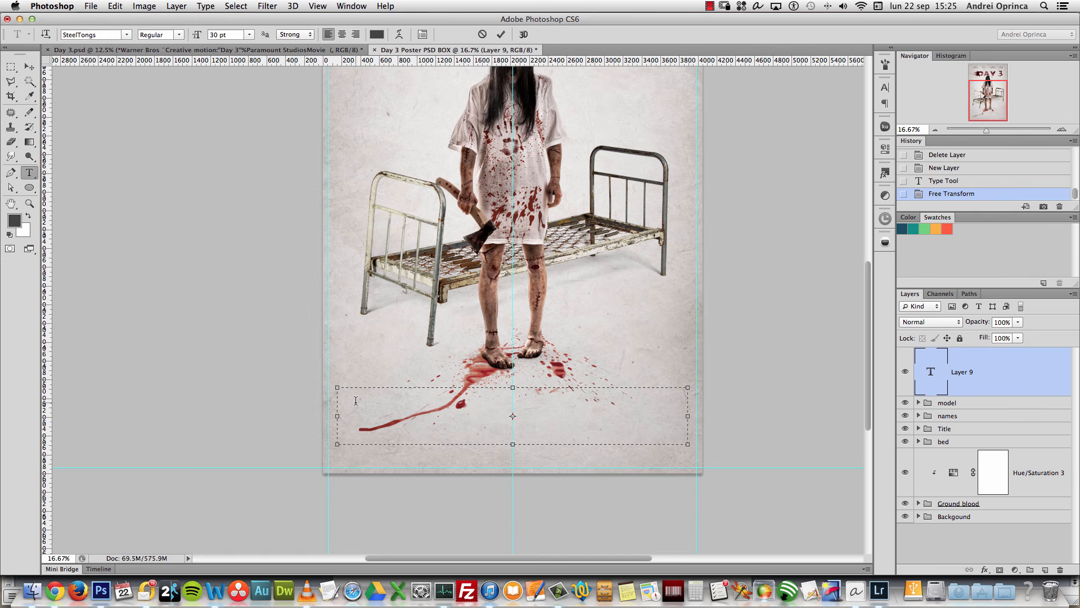
Step: In Chrome, load the SteelTongs font page on abstractfonts.com and scroll to its character map
click(54, 591)
click(274, 25)
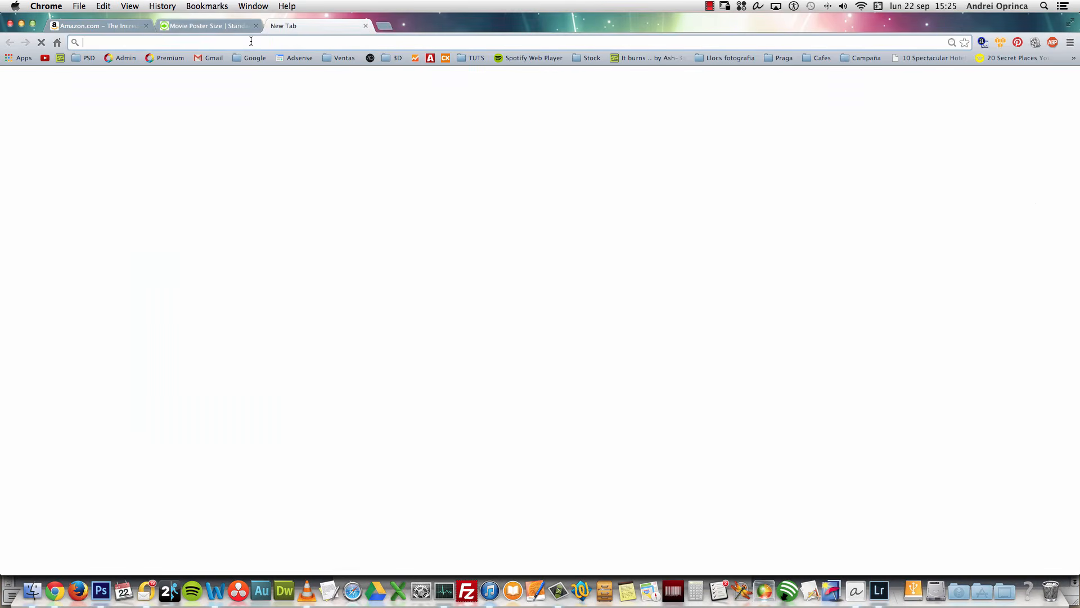
text(dtee)
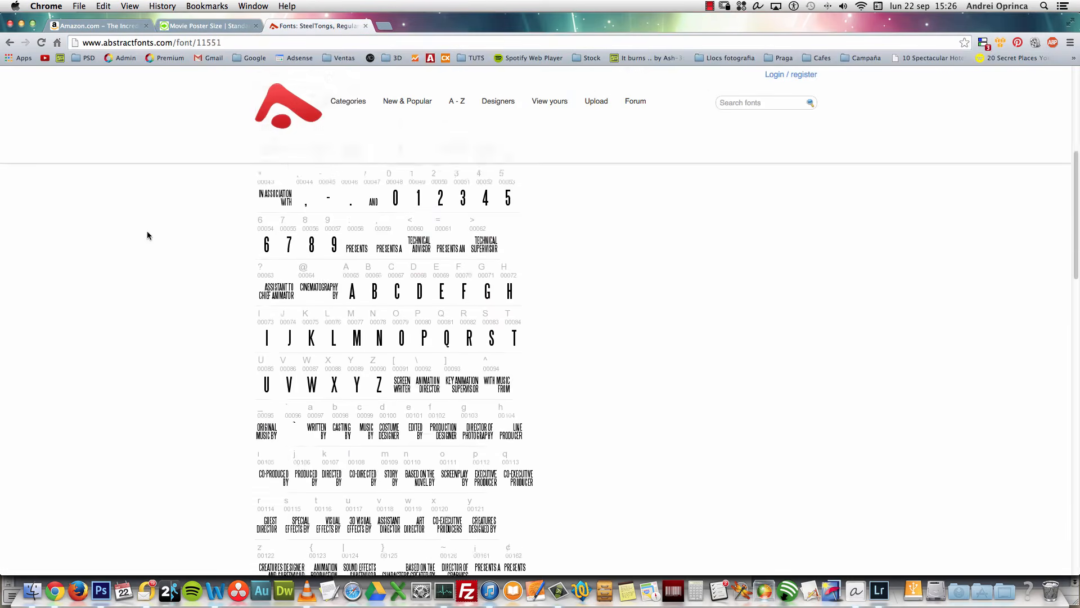
scroll(147, 235, down, 1)
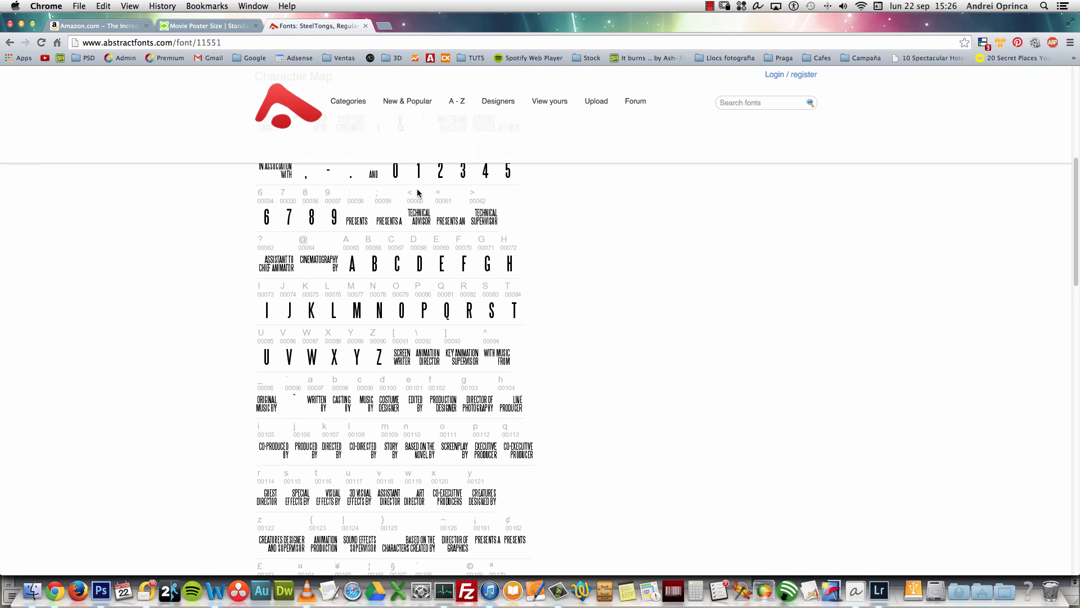
Step: Browse the SteelTongs character map, then return to the DAY 3 poster in Photoshop
scroll(417, 233, up, 2)
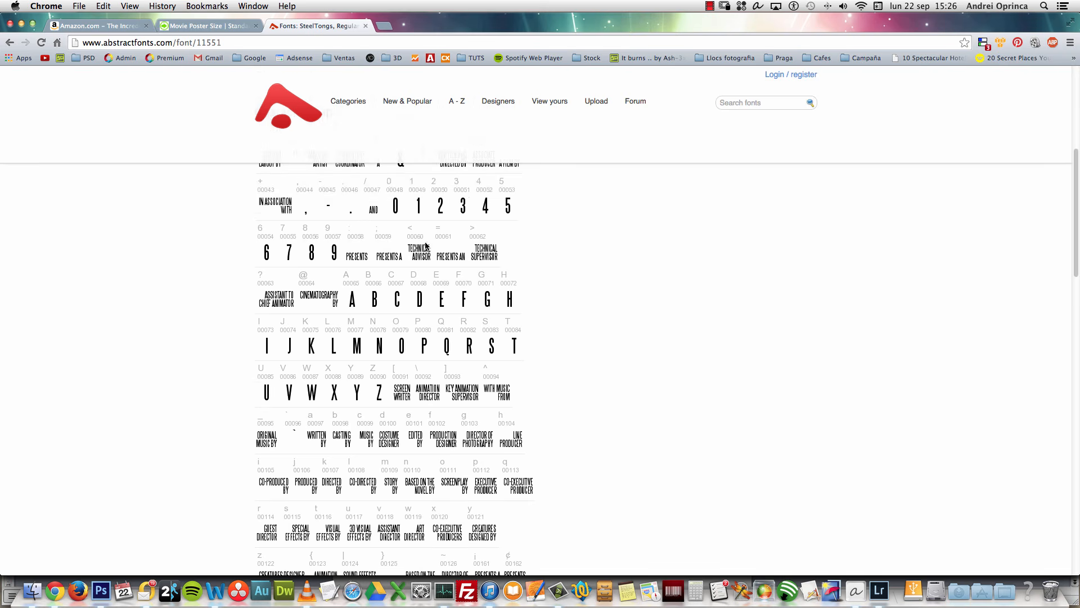
scroll(473, 258, down, 5)
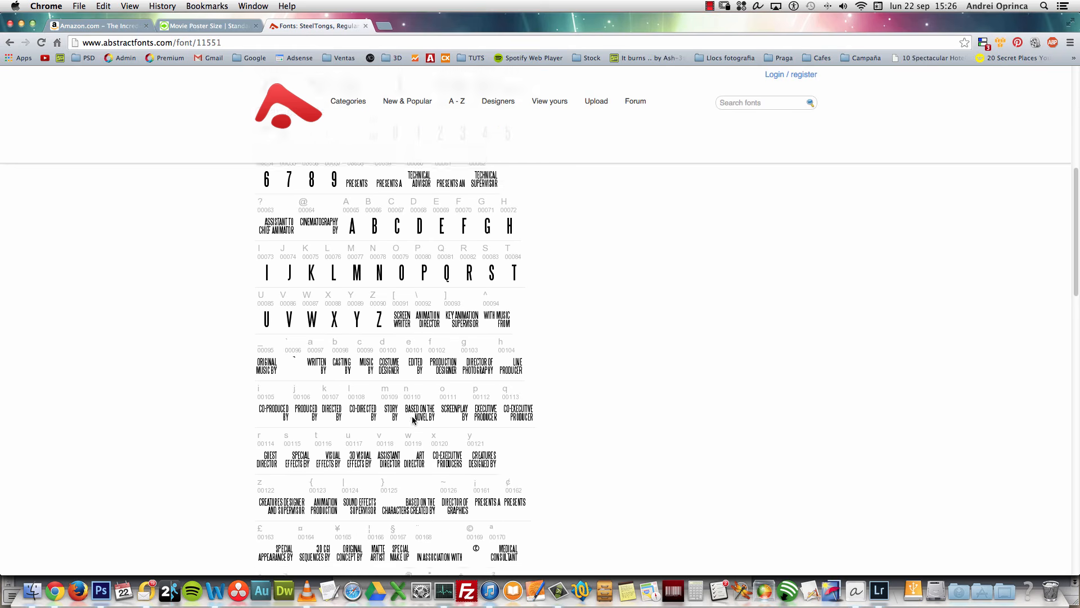
key(super+Tab)
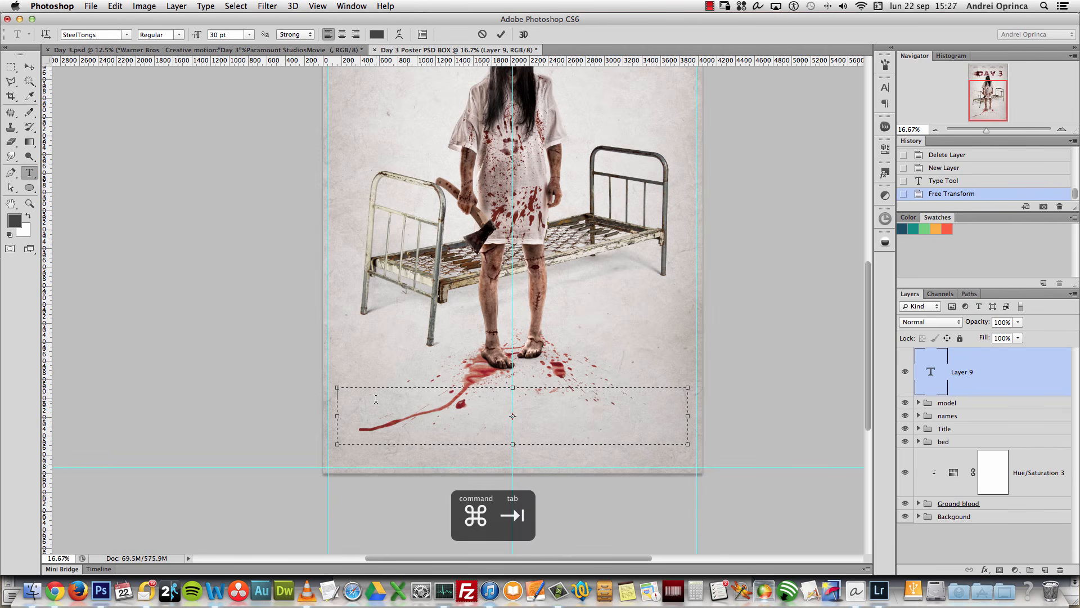
Step: Paste the ASSISTANT TO CHIEF ANIMATOR credit into the text layer and reopen it for editing
text(ASSISTANT TO CHIEF ANIMATOR)
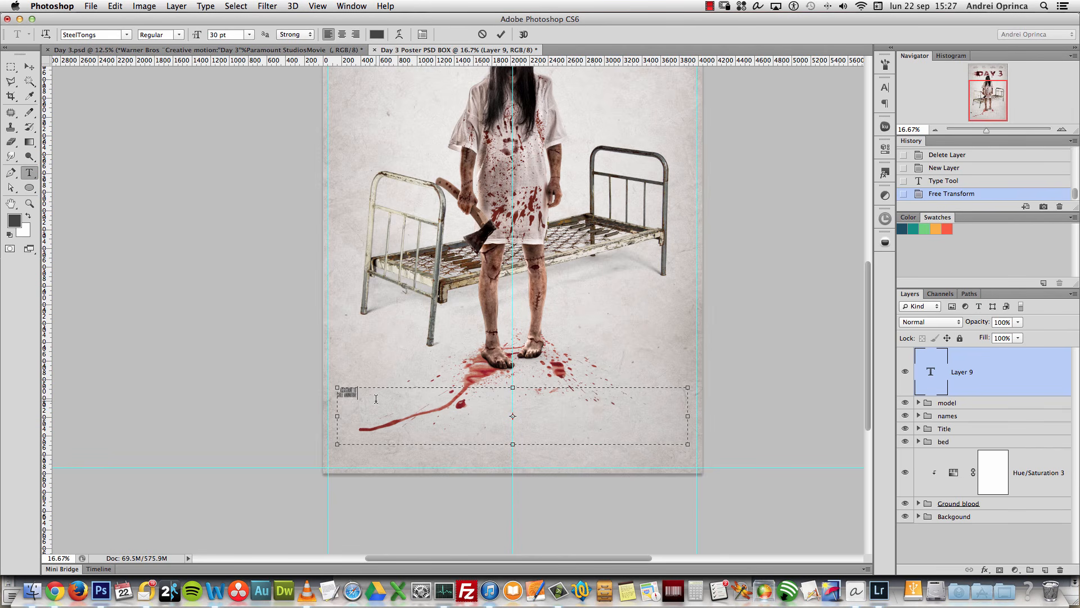
key(super+1)
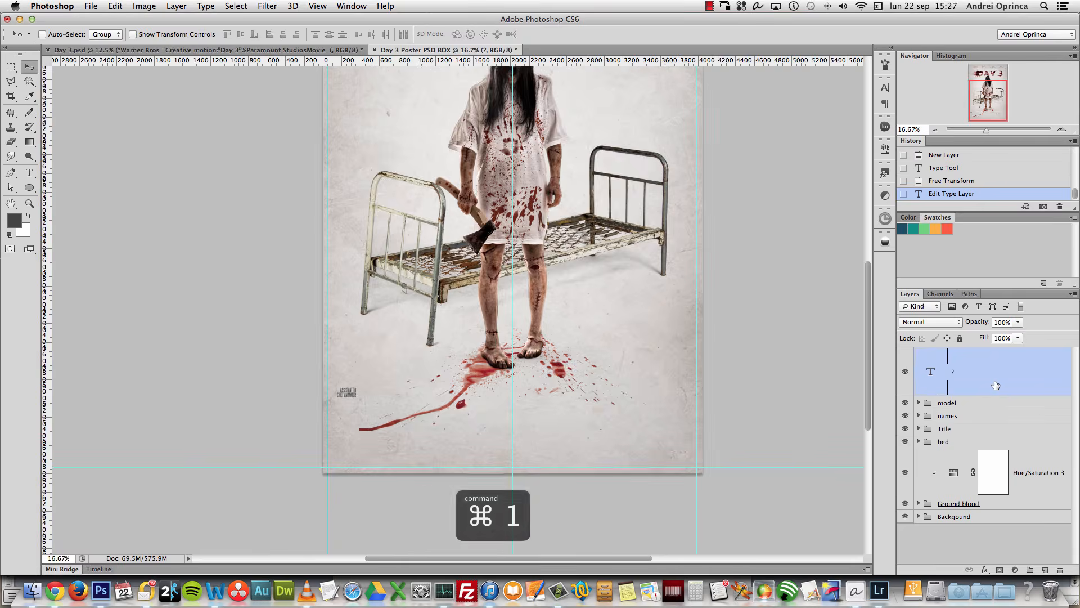
drag(983, 90, 976, 117)
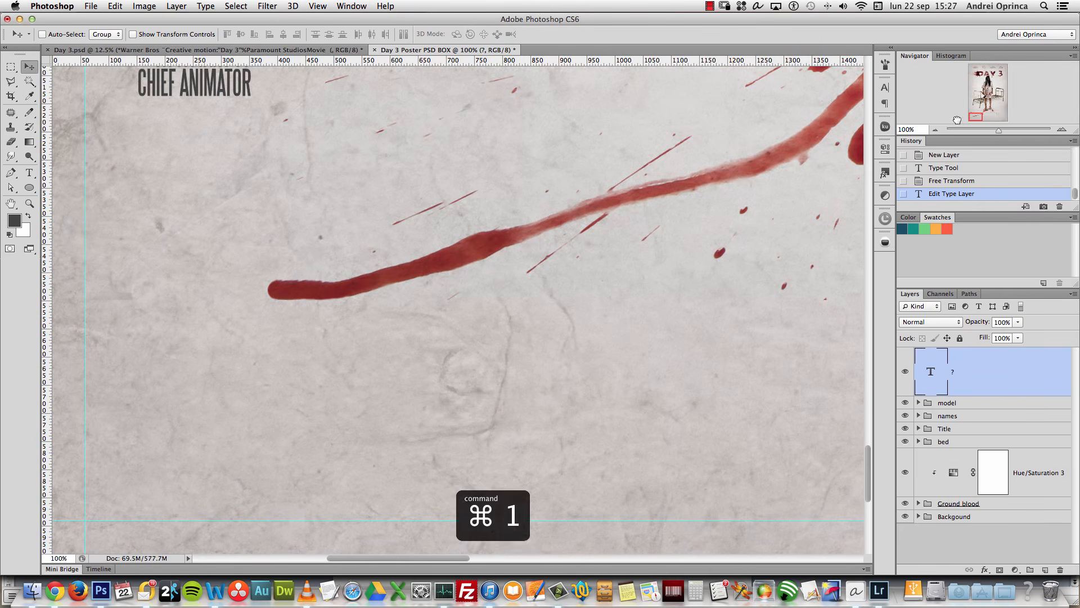
scroll(439, 126, up, 5)
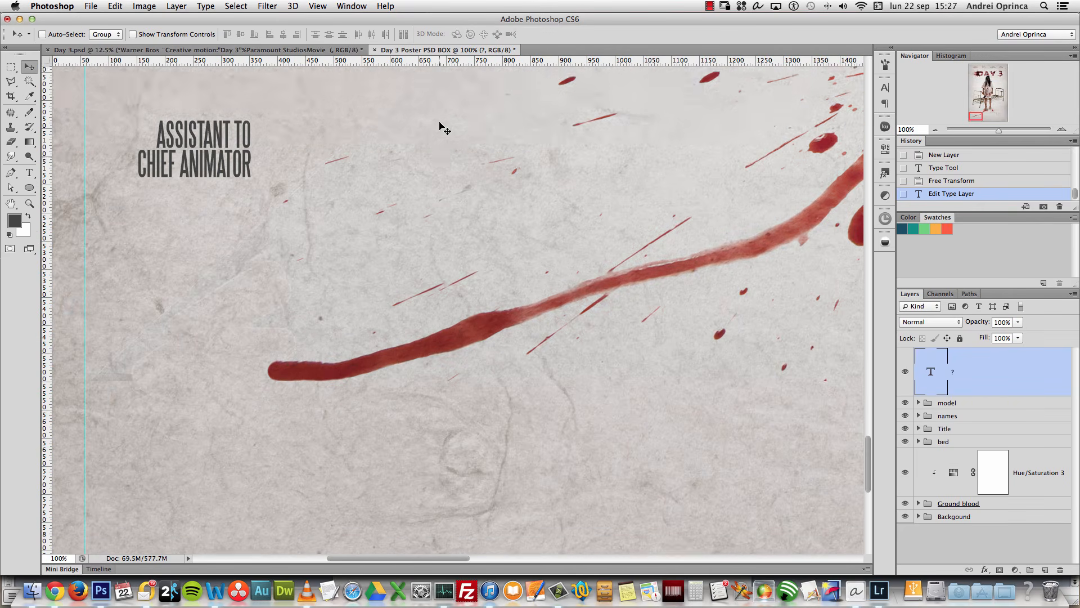
double_click(925, 371)
double_click(919, 365)
click(258, 182)
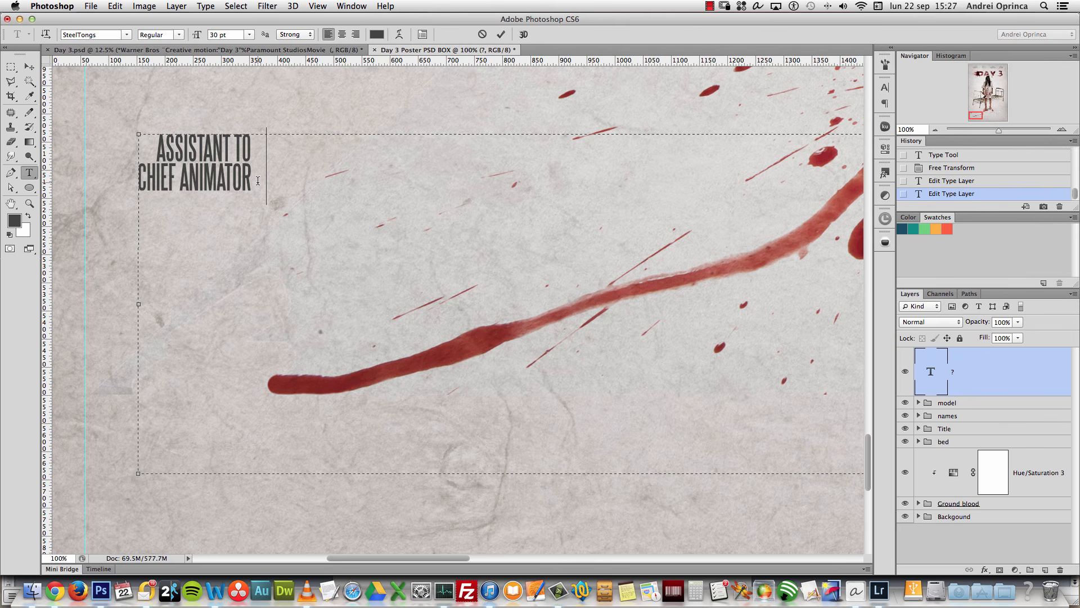
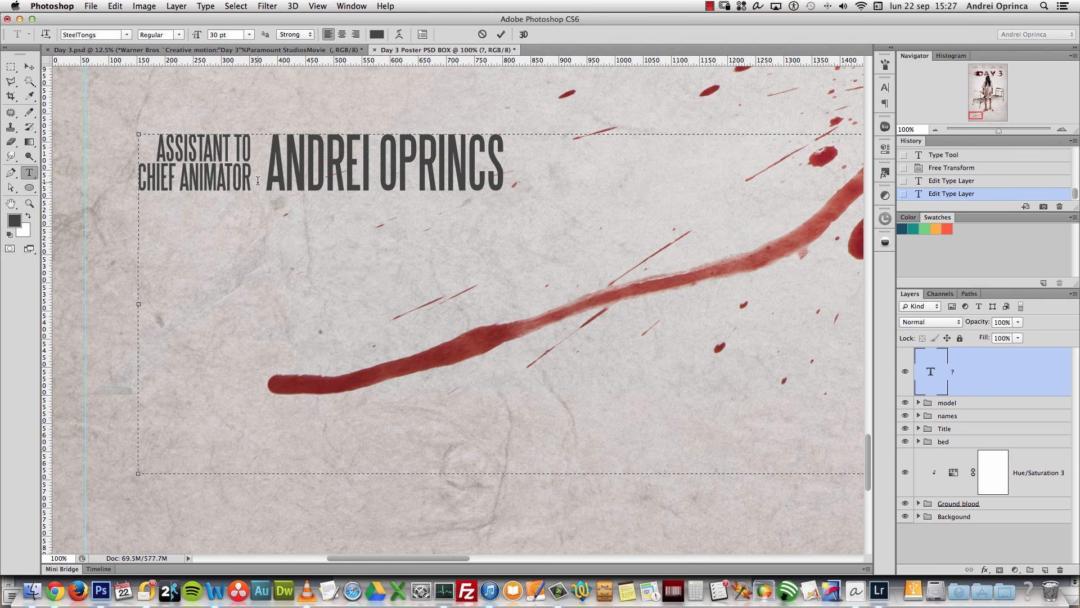
Step: Type the animator's name, then 'A FILM BY PSD BOX PRESENTS DAY 3', fixing typos
key(BackSpace)
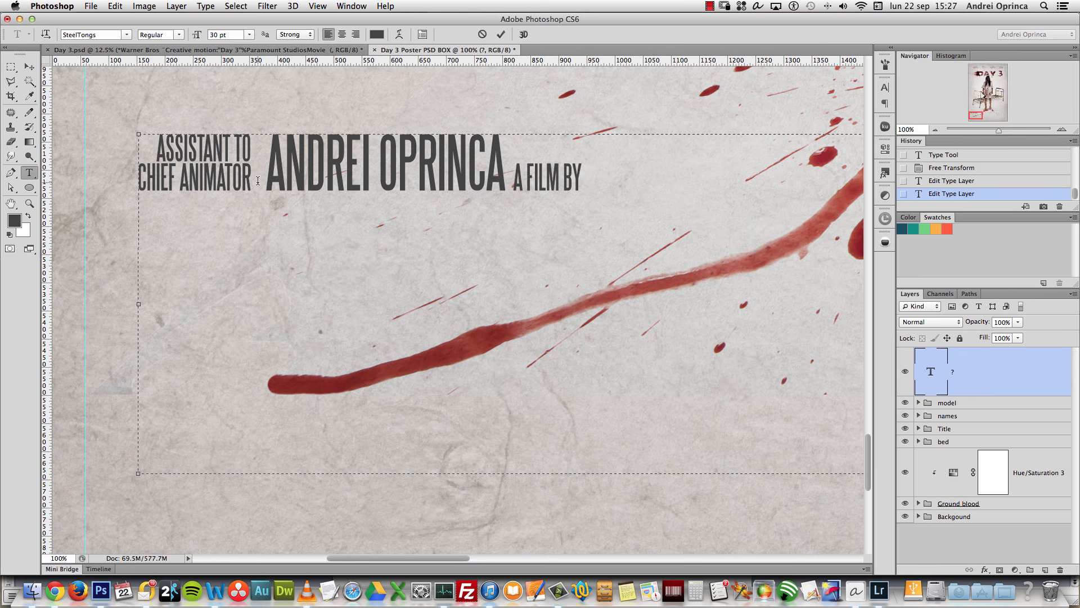
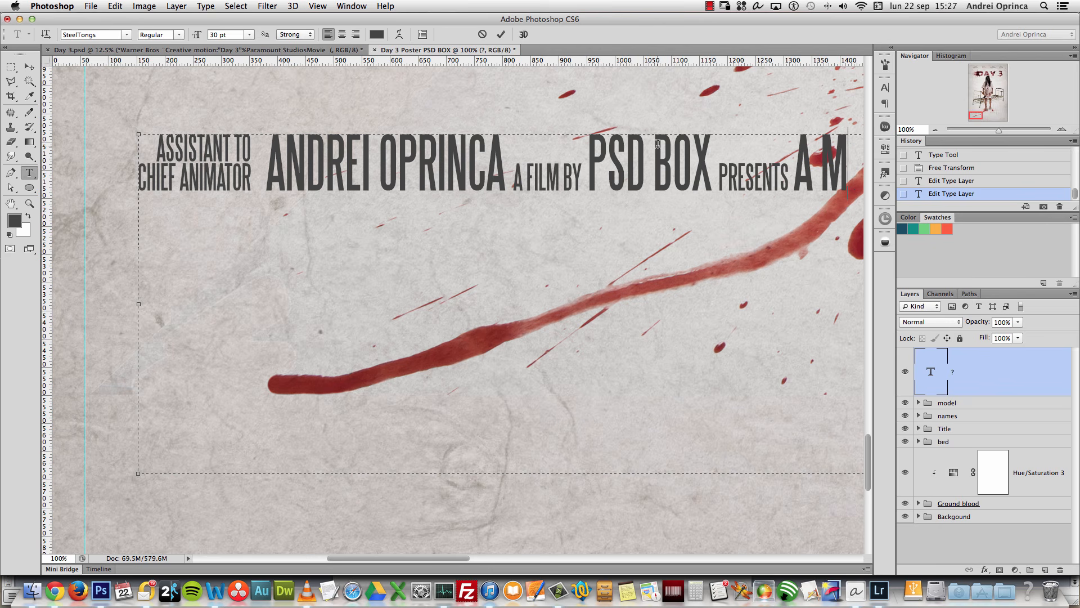
key(BackSpace)
key(BackSpace)
key(BackSpace)
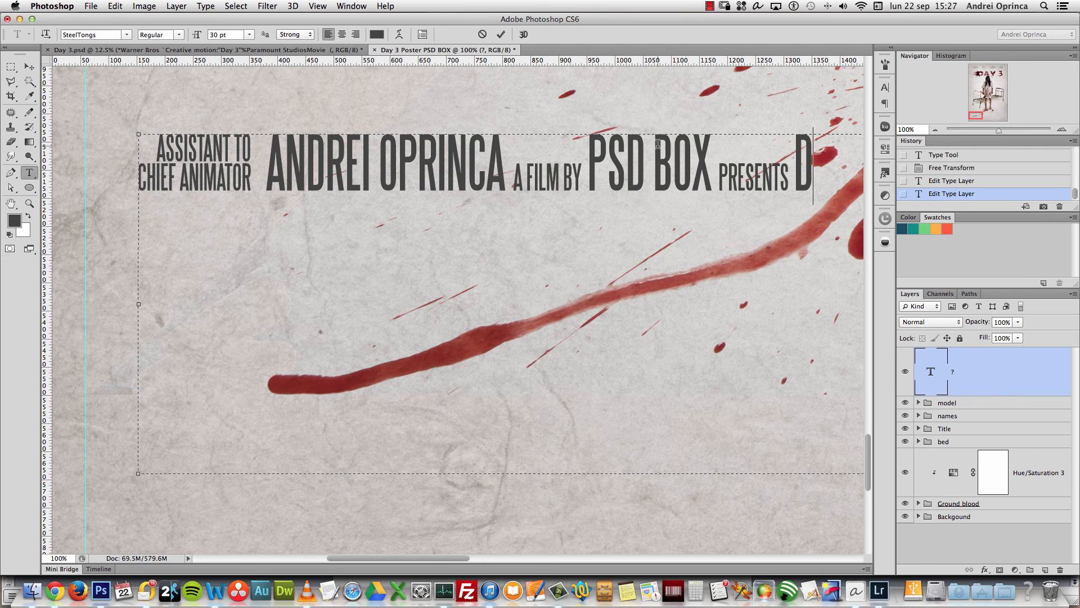
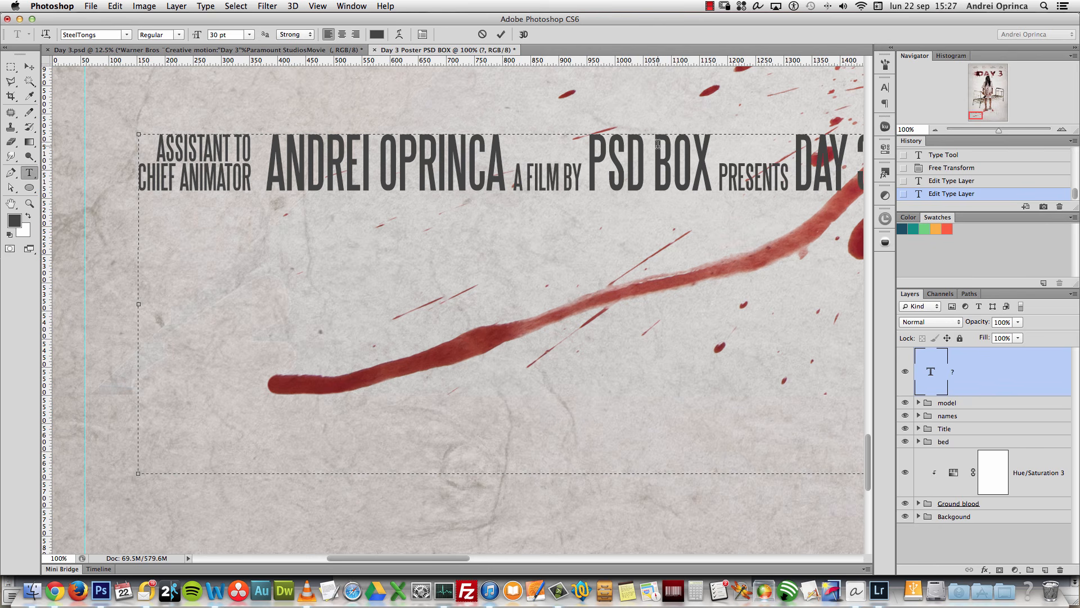
Step: Add the WRITTEN AND DIRECTED BY credit after DAY 3, followed by 'COOL GUY'
drag(972, 119, 982, 115)
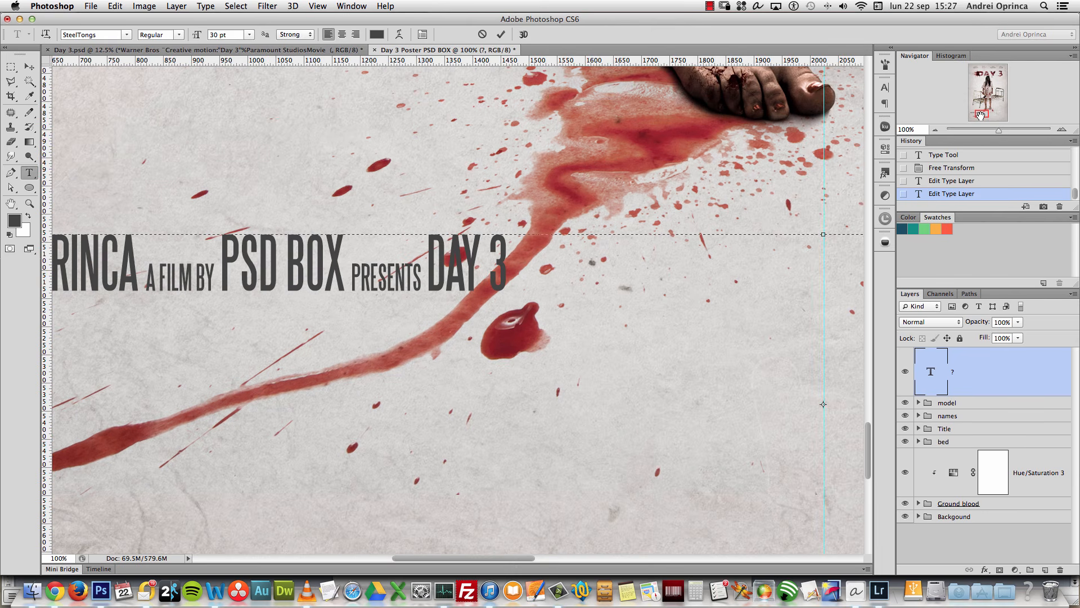
text(PROSTHETICS DESIGN)
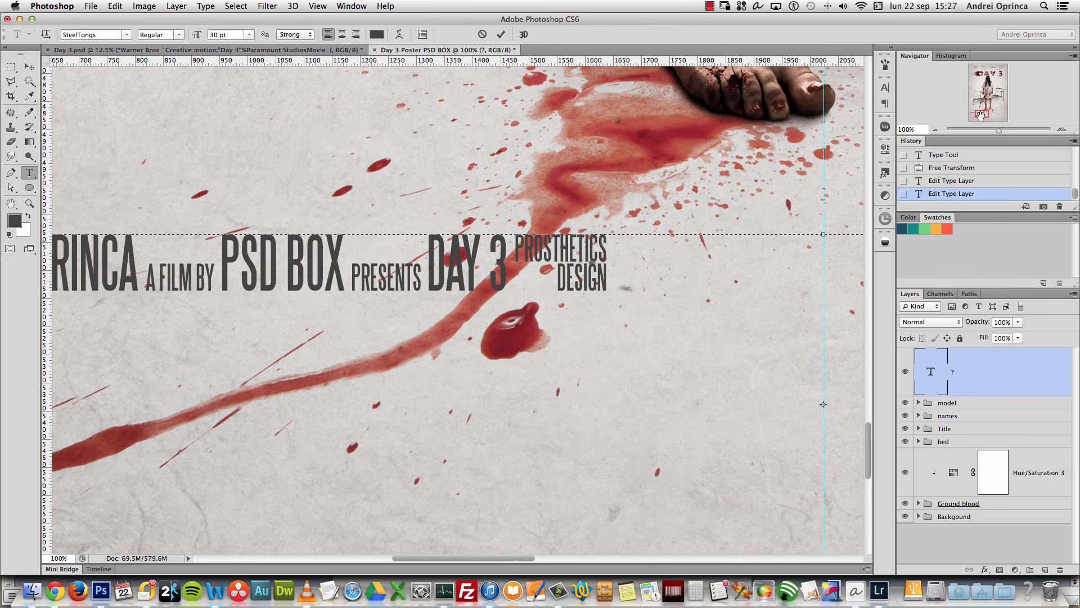
key(super+z)
text(a)
key(BackSpace)
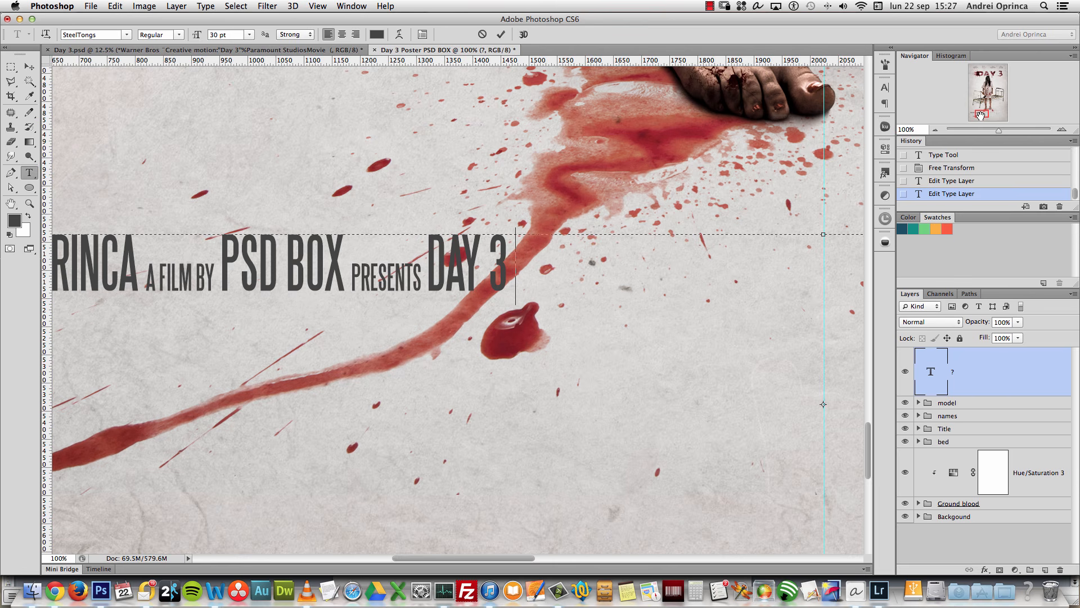
text(&)
key(BackSpace)
text(WRITTEN AND DIRECTED BY)
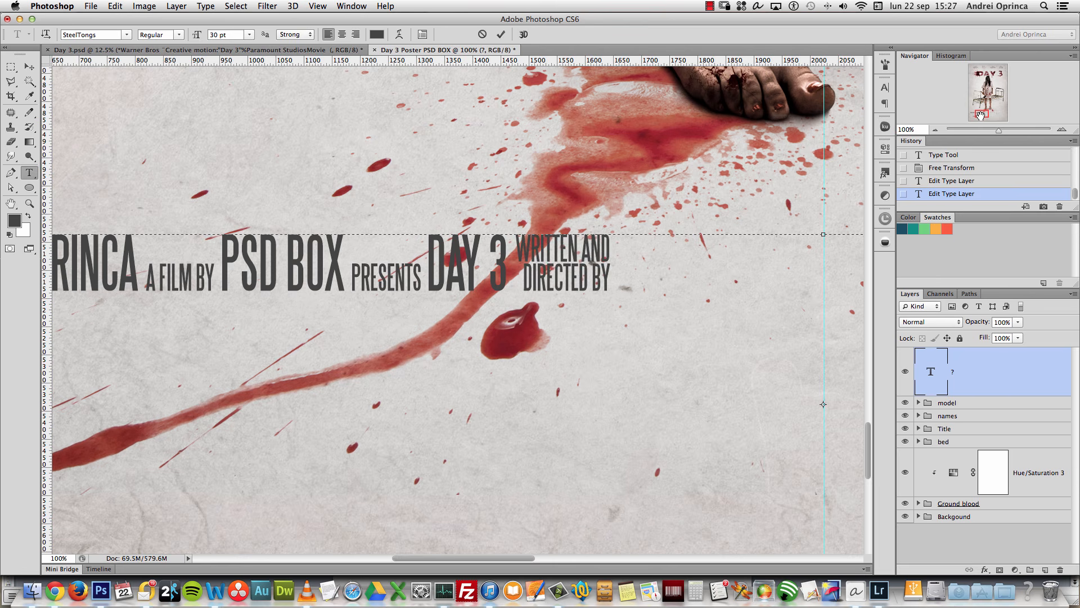
text(SO)
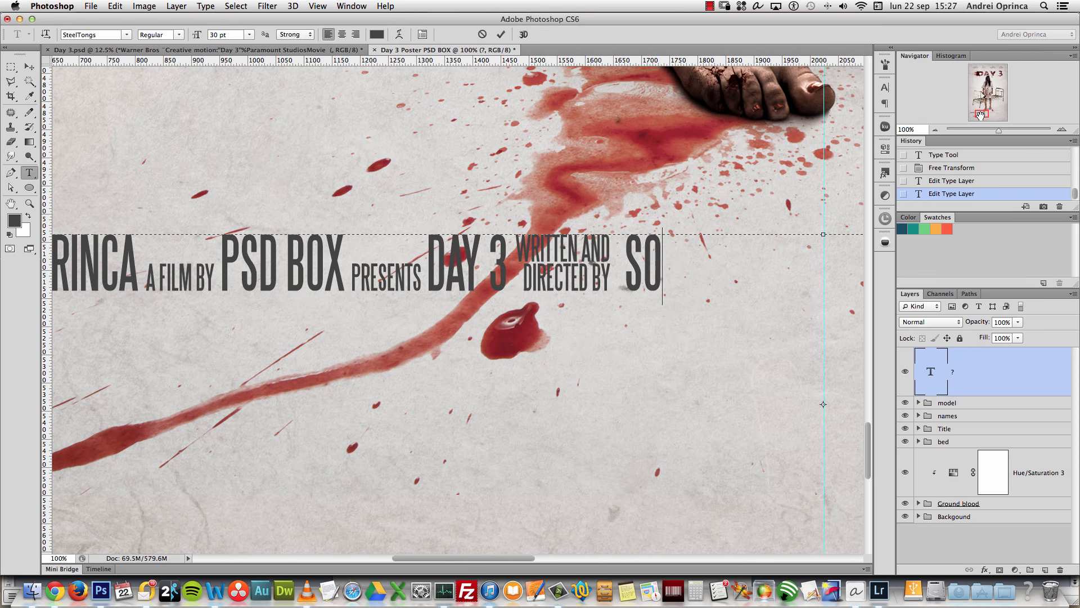
text(ME COOL)
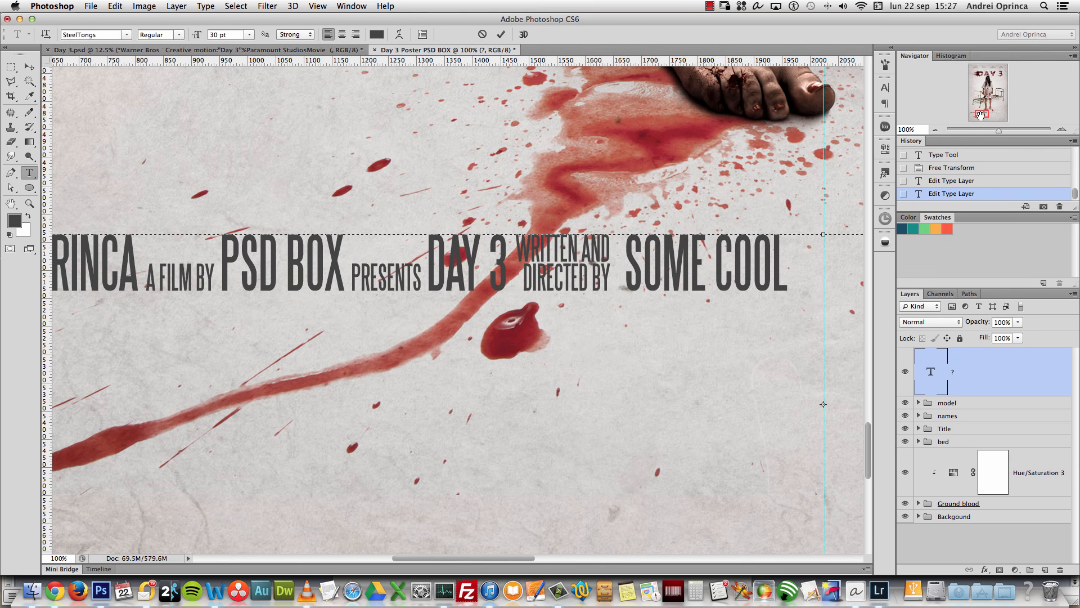
key(BackSpace)
key(BackSpace)
key(BackSpace)
key(BackSpace)
key(BackSpace)
key(BackSpace)
key(BackSpace)
key(BackSpace)
key(BackSpace)
key(BackSpace)
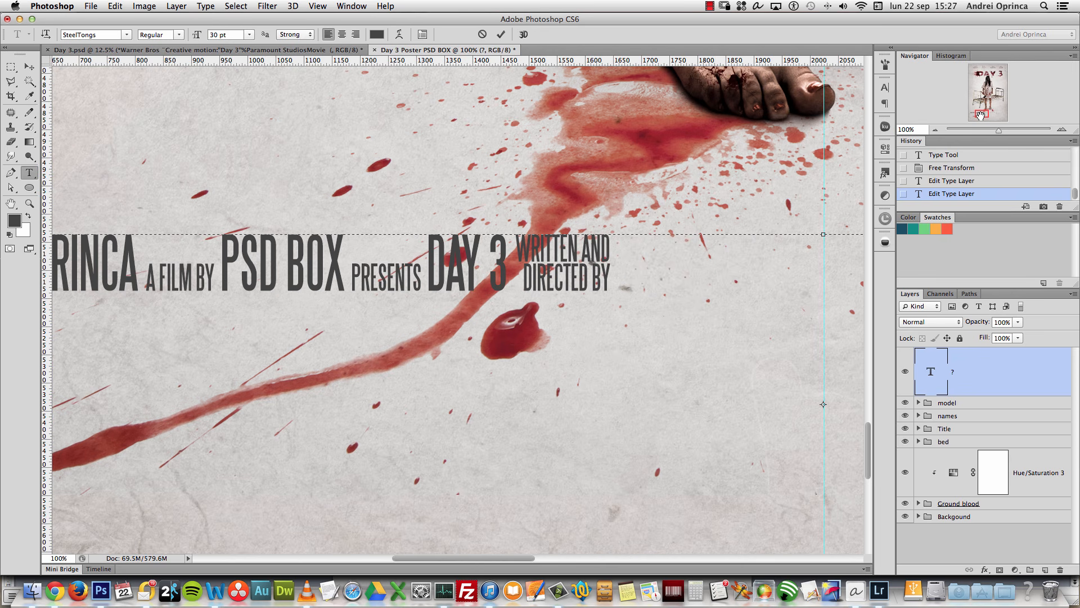
text(COOL GUY)
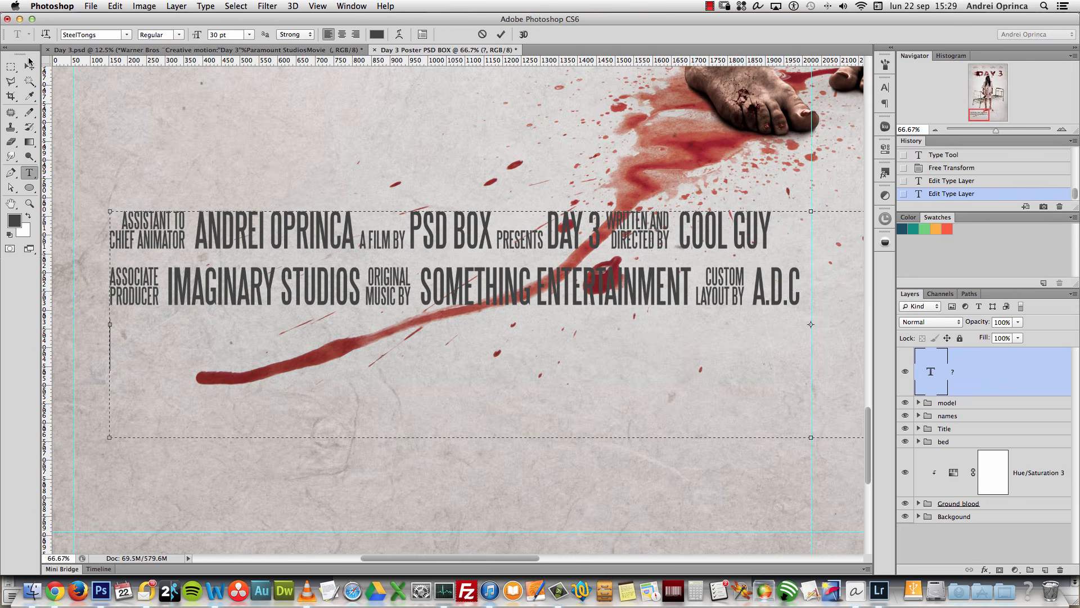
Step: Merge the two credits lines into a single first line
click(29, 65)
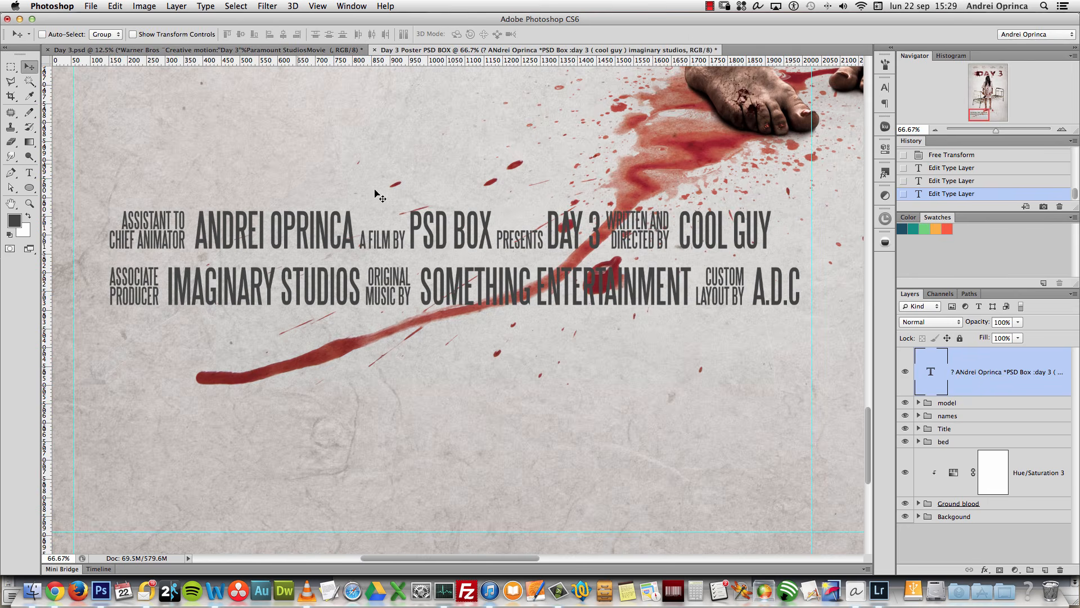
scroll(445, 244, down, 3)
scroll(460, 272, down, 3)
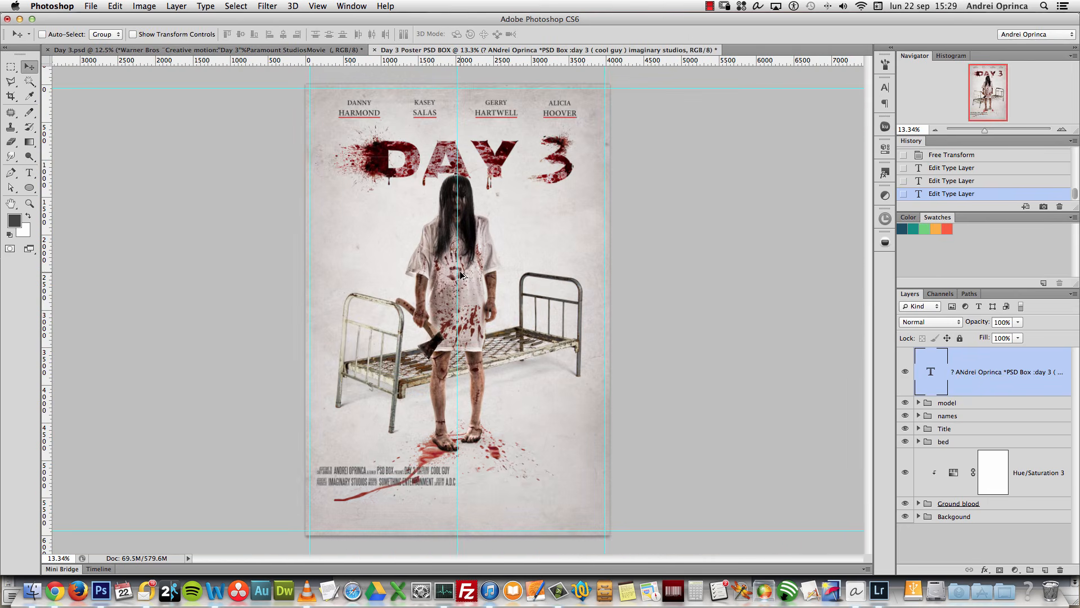
double_click(930, 371)
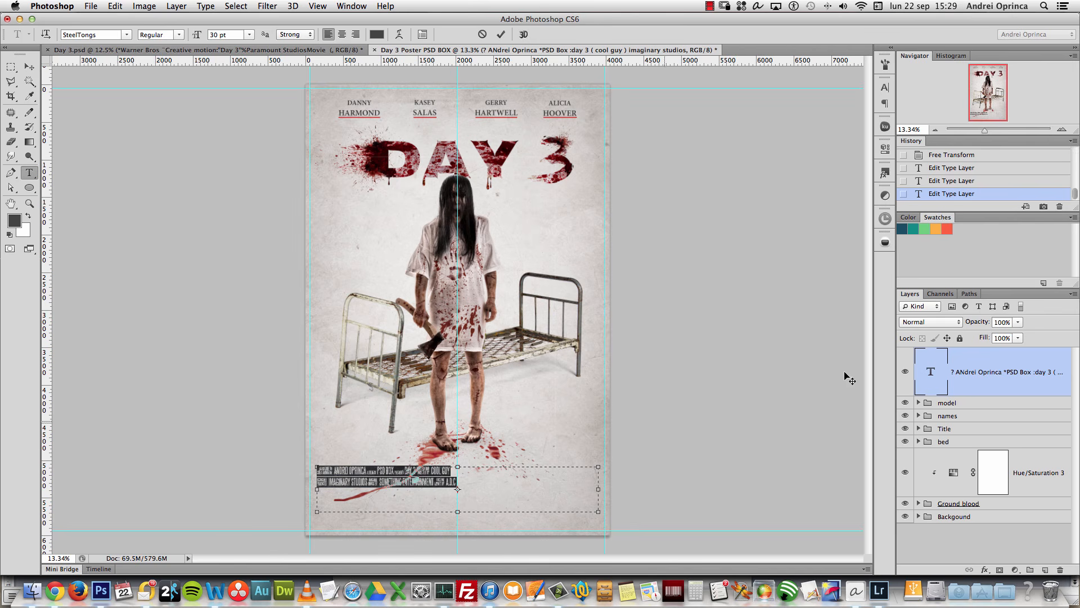
click(453, 468)
key(BackSpace)
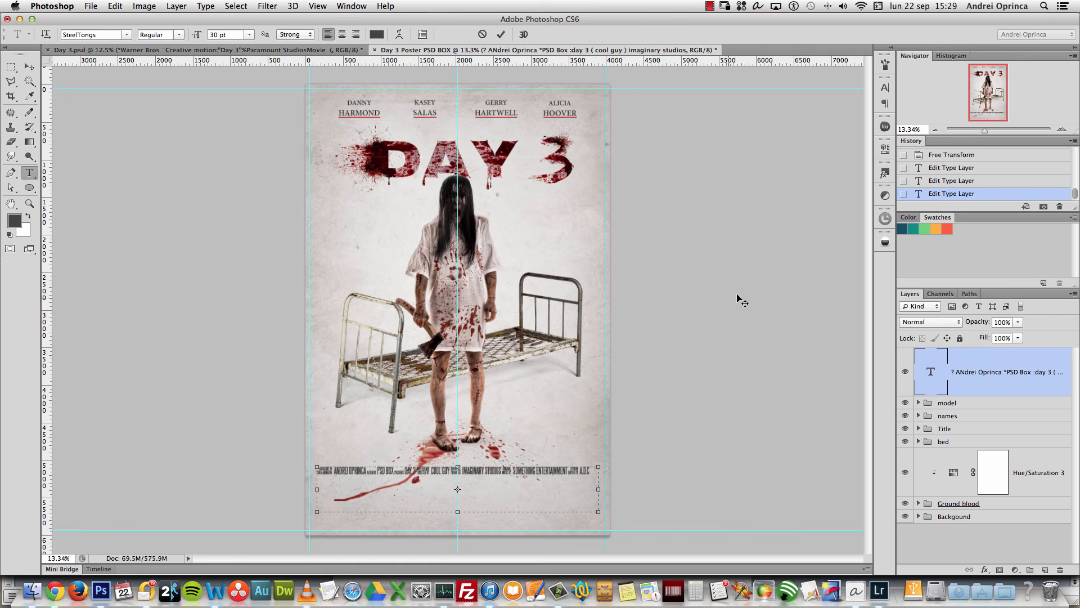
Step: Type the first line's roles and names, from IN ASSOCIATION WITH through CUSTOM LAYOUT BY A.D.C
click(1062, 130)
click(1062, 131)
click(1063, 131)
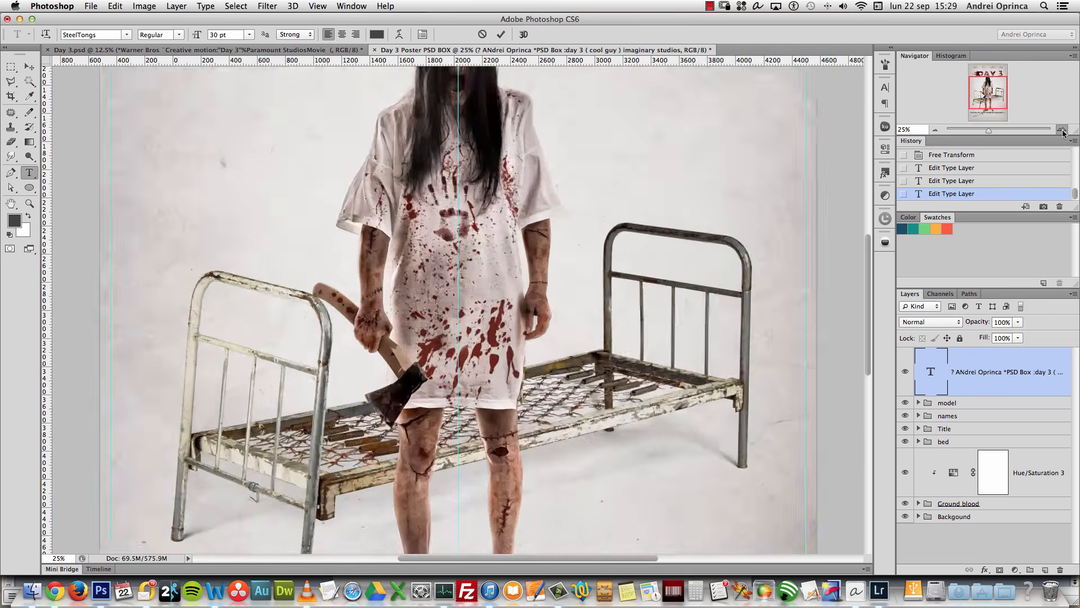
drag(979, 94, 977, 110)
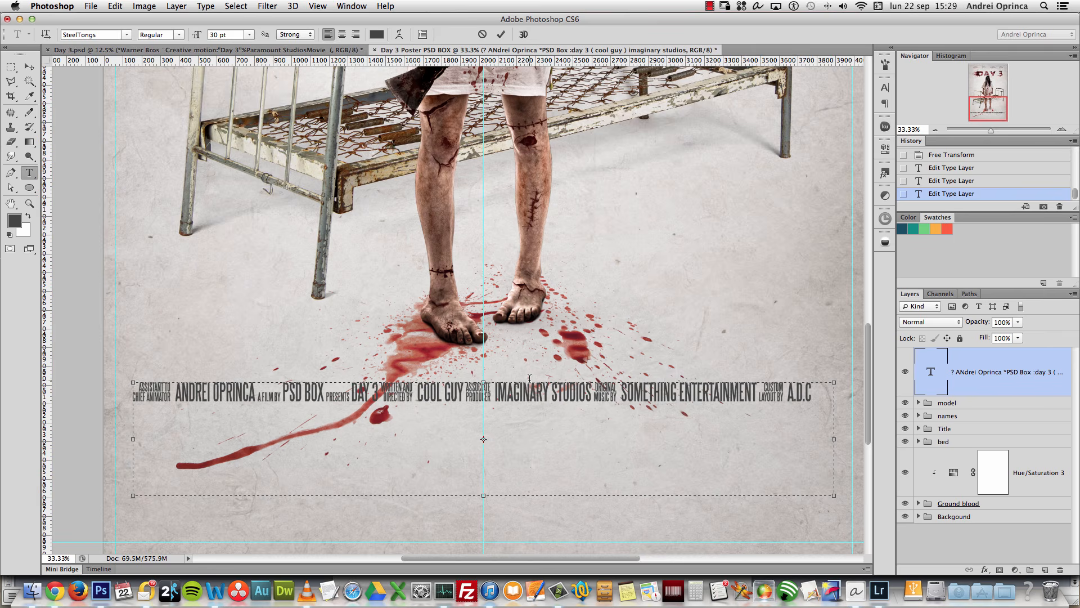
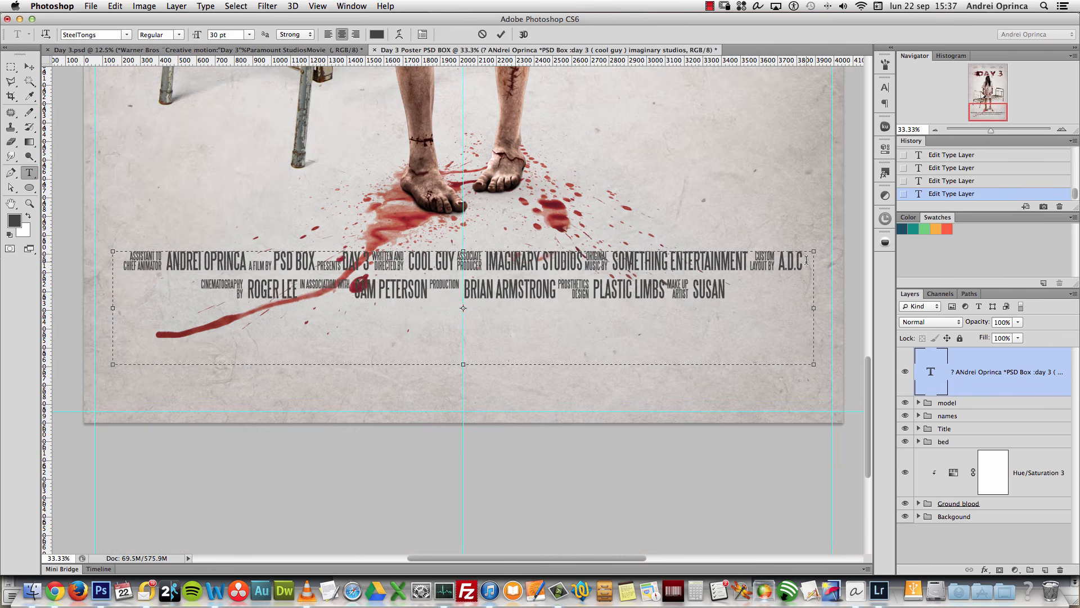
Step: Add the second and third credit lines, from ORIGINAL MUSIC BY to BASED ON THE CHARACTERS CREATED BY
key(Return)
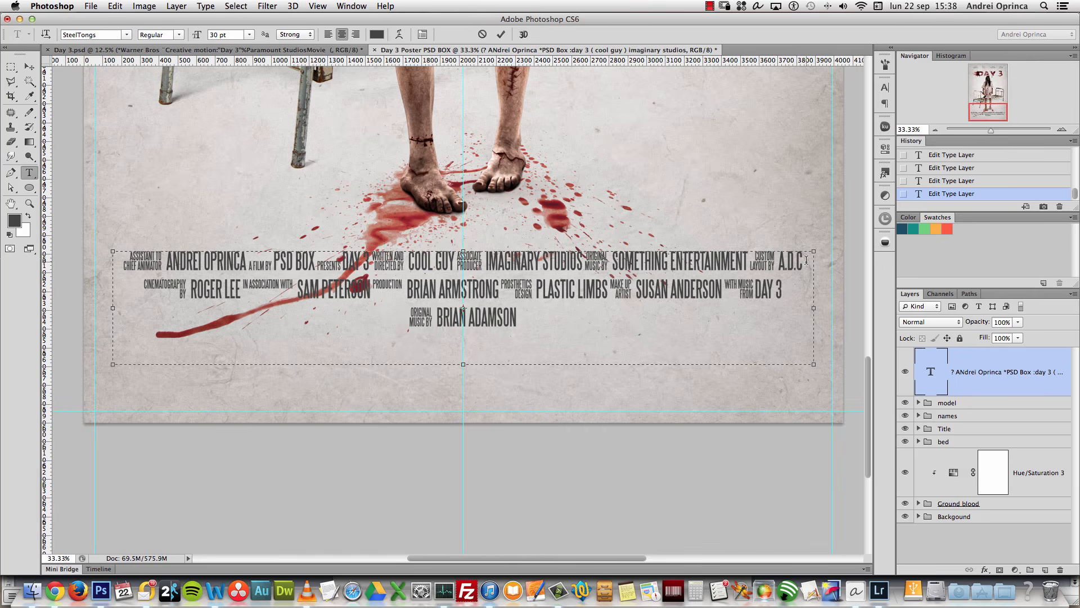
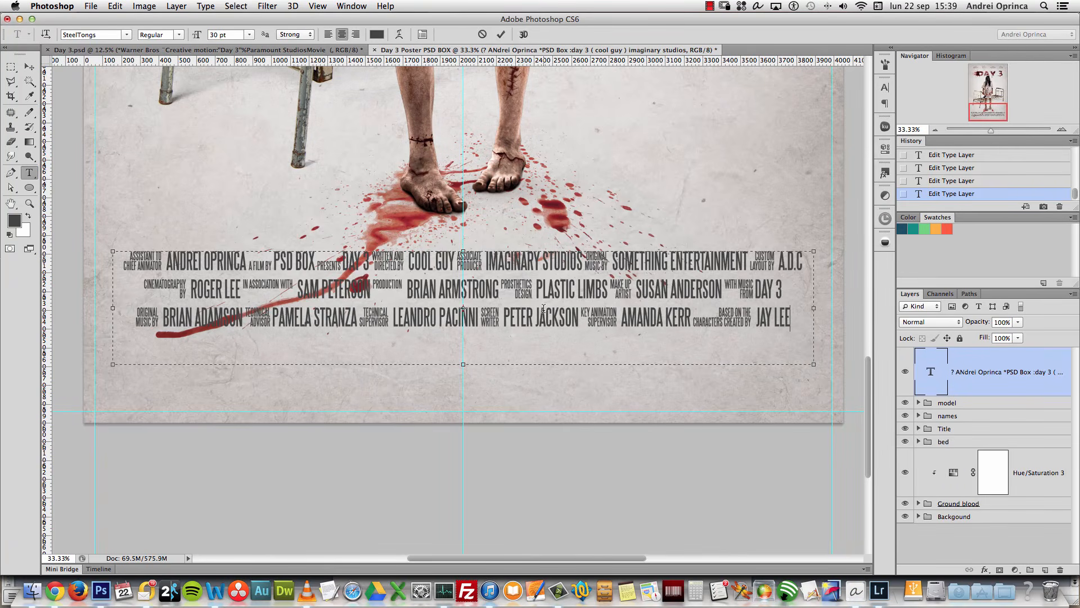
click(966, 377)
Step: Recolour the whole three-line credits block from #434343 to grey #5e5e5e
key(v)
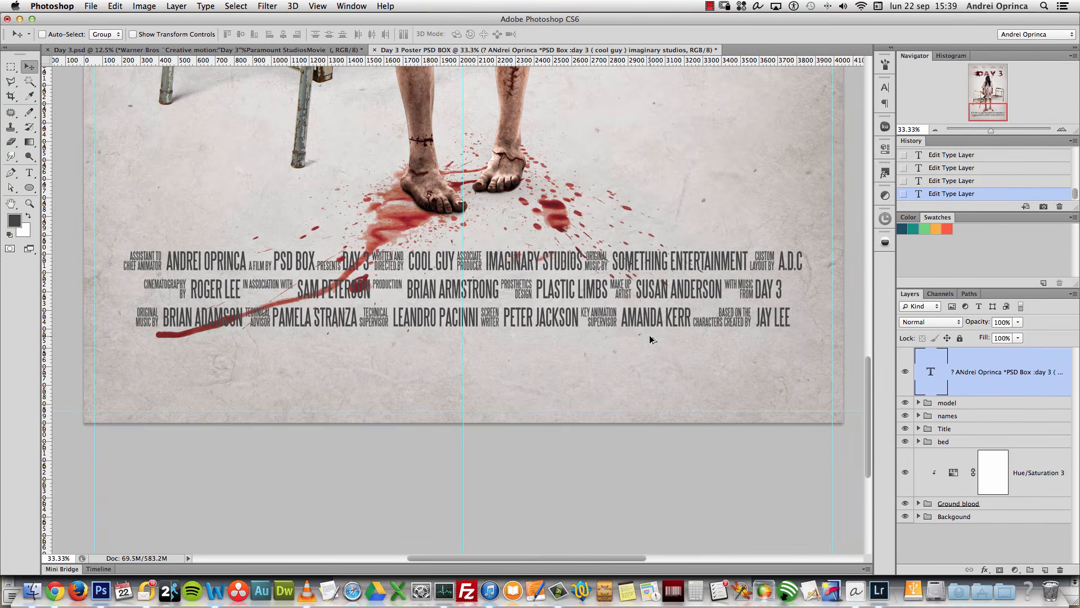
scroll(651, 339, down, 3)
scroll(646, 337, down, 2)
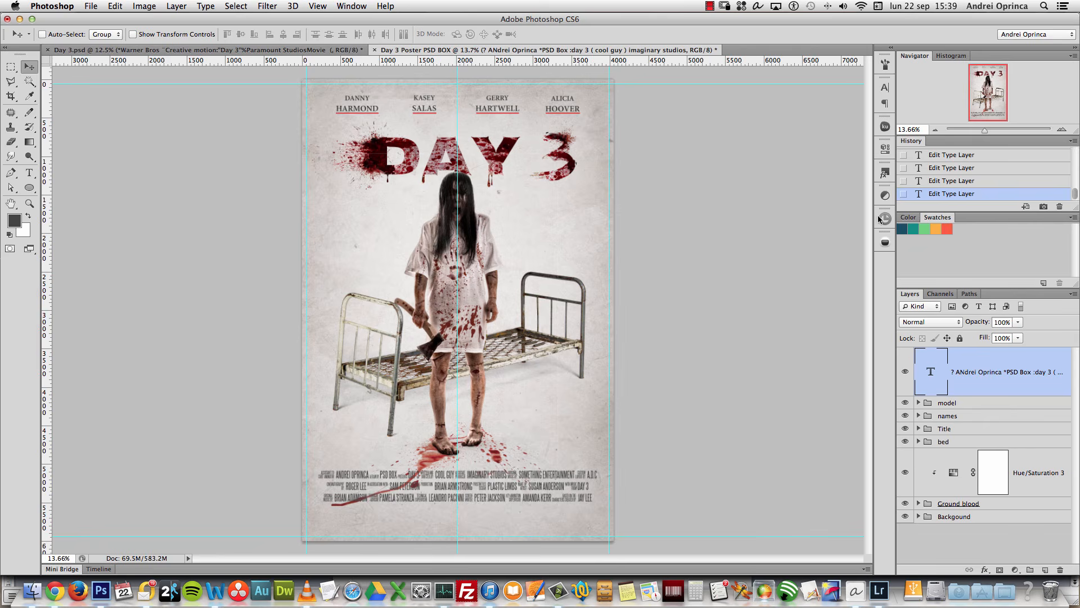
click(1062, 130)
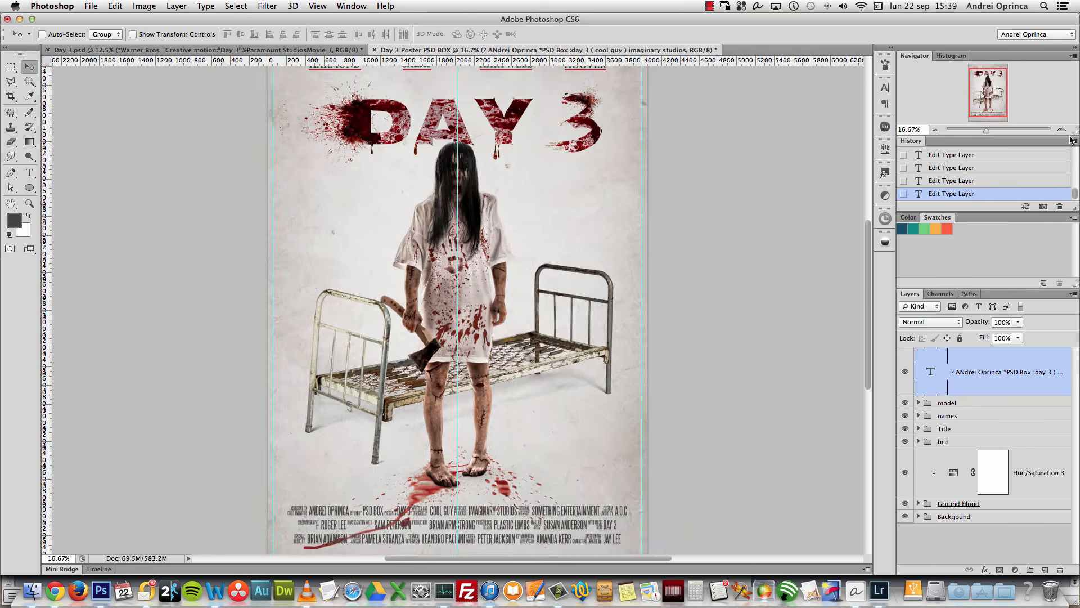
click(1062, 130)
drag(991, 100, 980, 134)
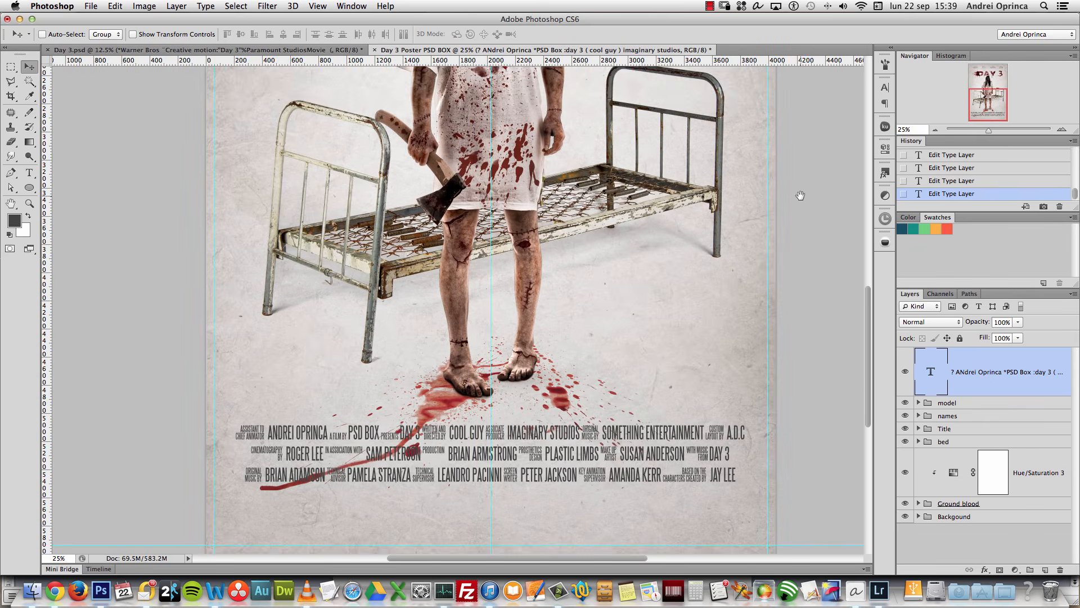
scroll(800, 195, down, 2)
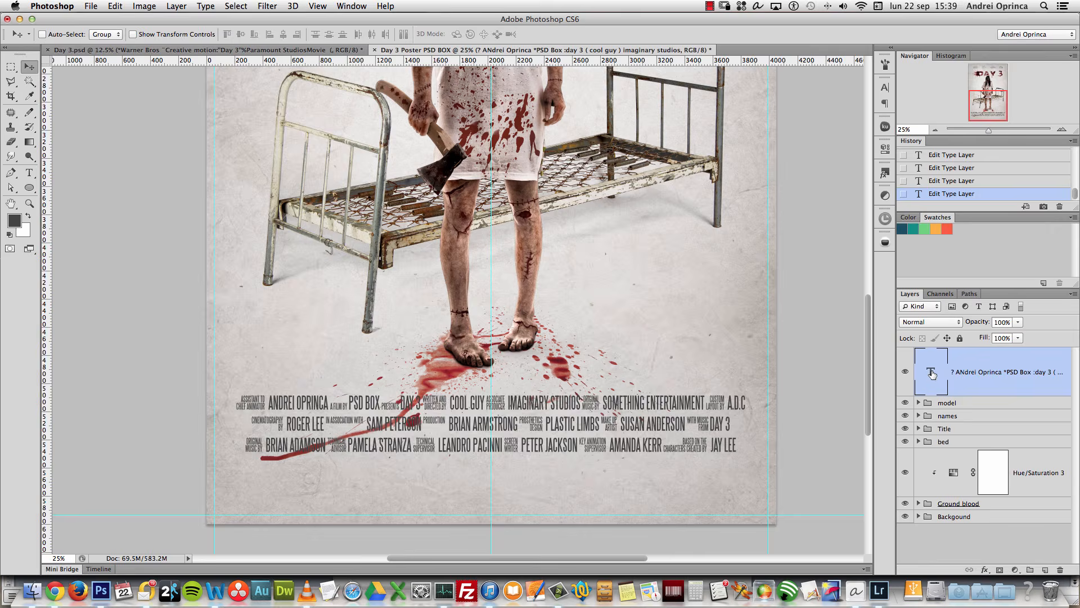
double_click(932, 373)
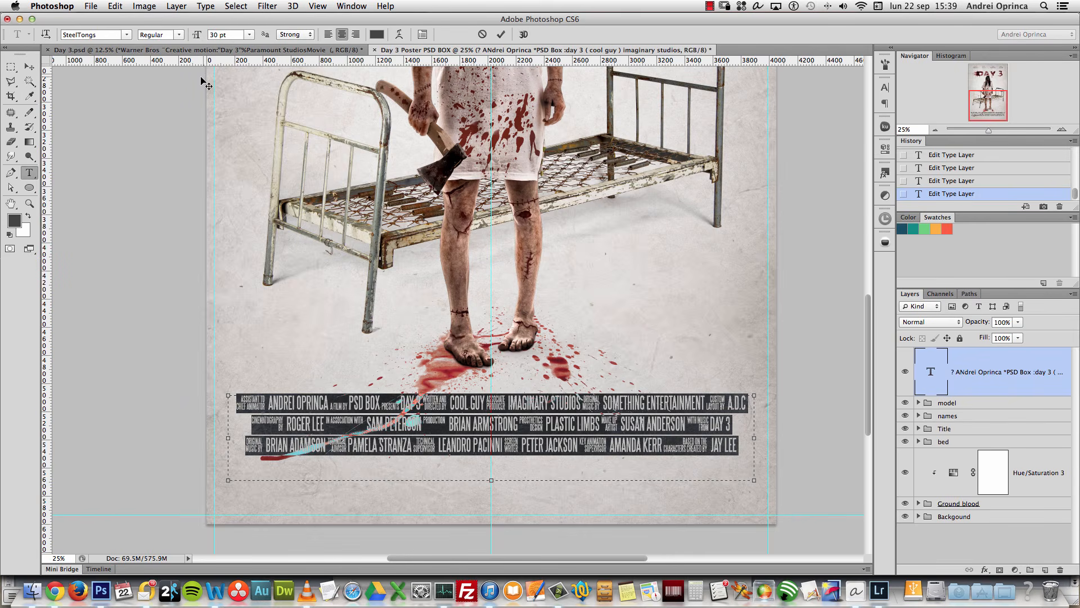
click(376, 34)
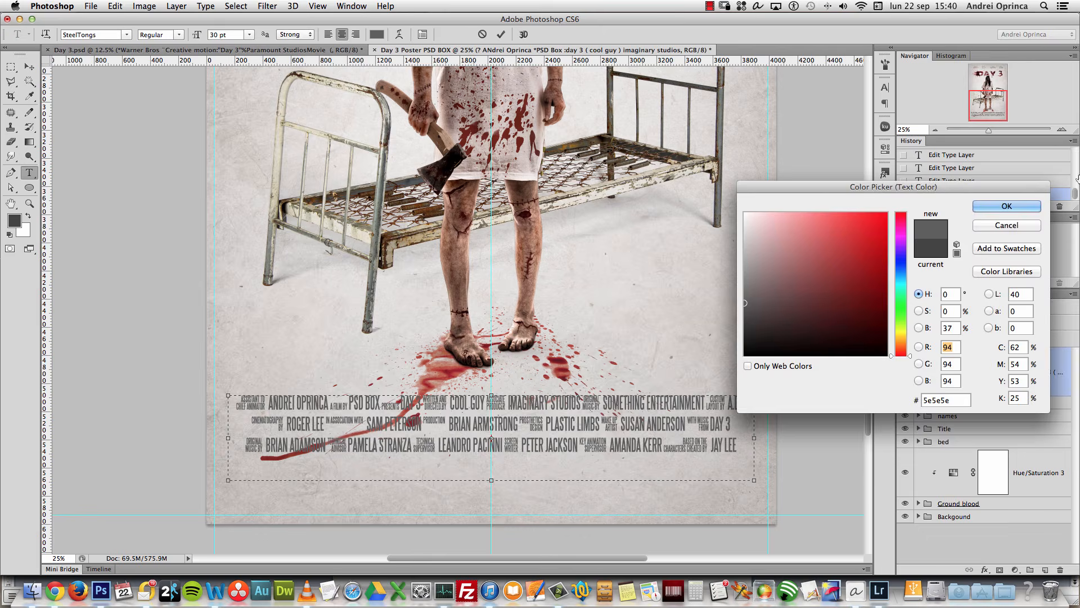
click(1006, 206)
click(1005, 381)
key(v)
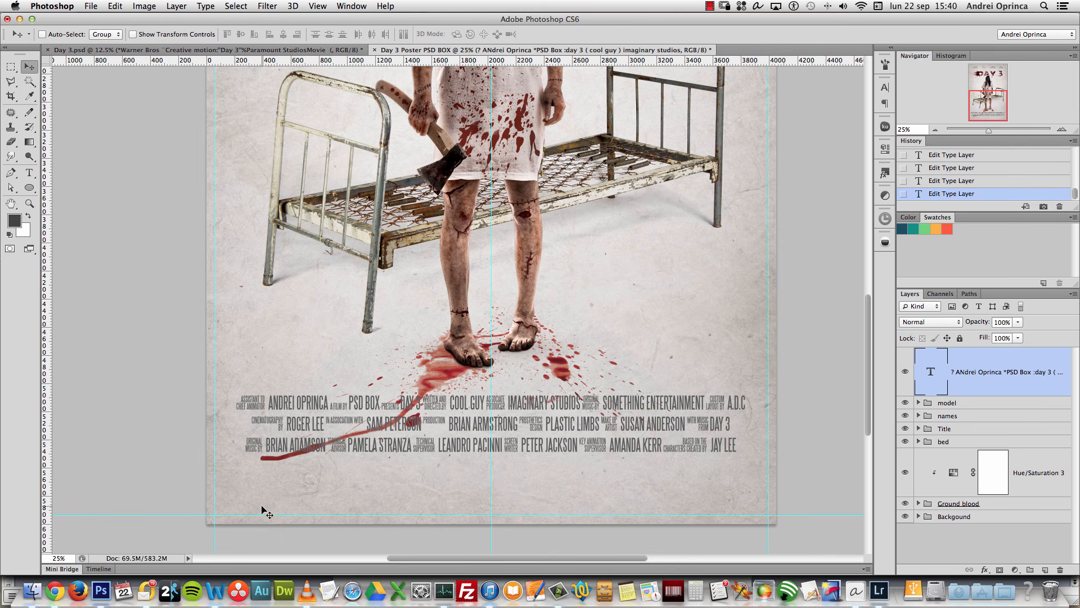
Step: Paste the Paramount logo into the poster and scale it to about 21% below the credits
click(32, 591)
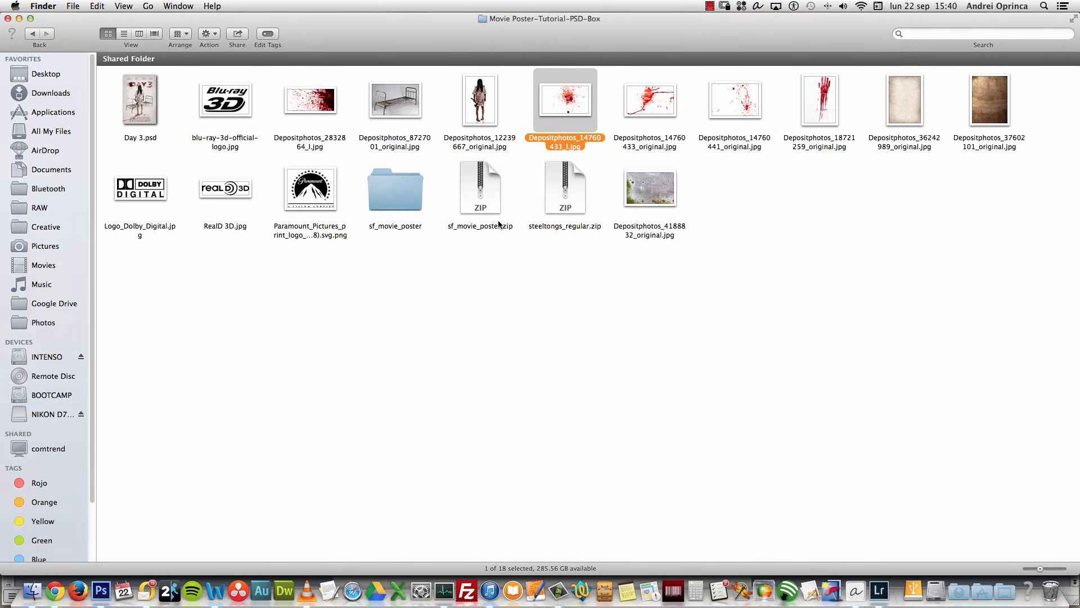
right_click(317, 185)
mouse_move(438, 198)
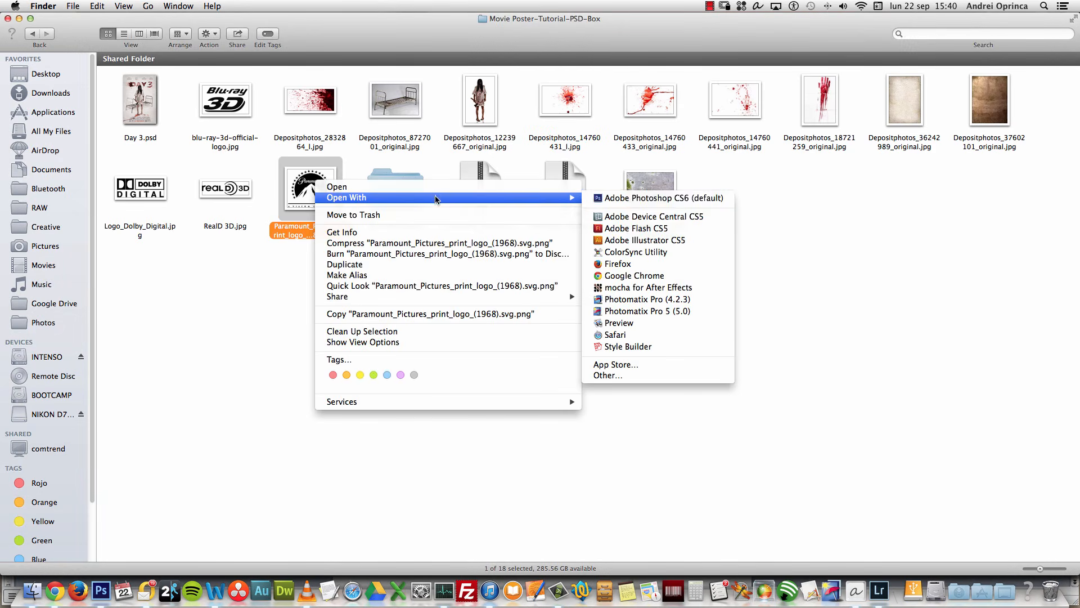
click(646, 199)
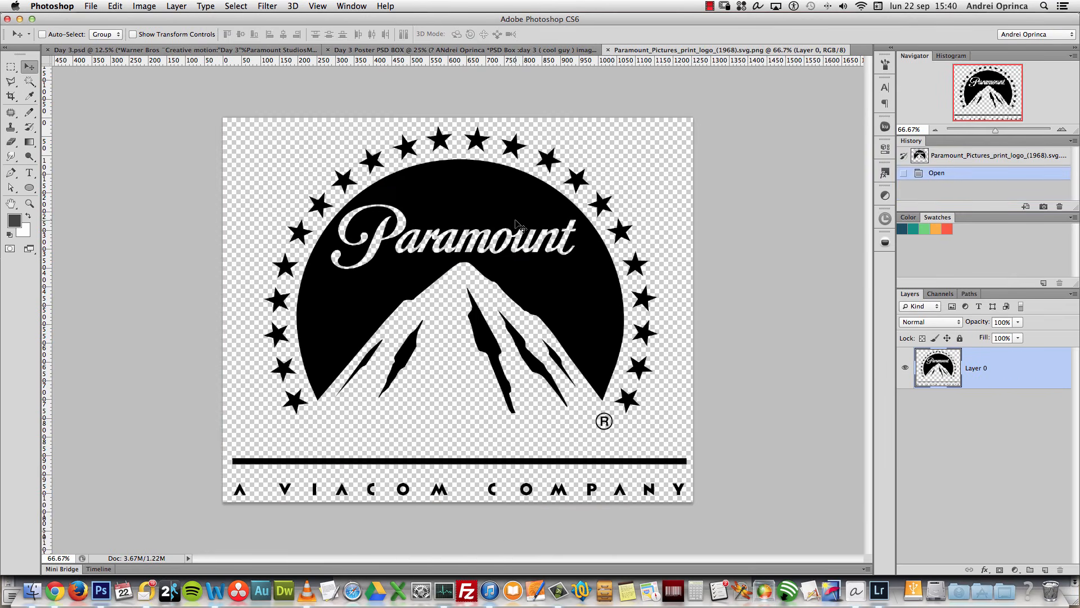
key(super+a)
key(super+c)
key(super+w)
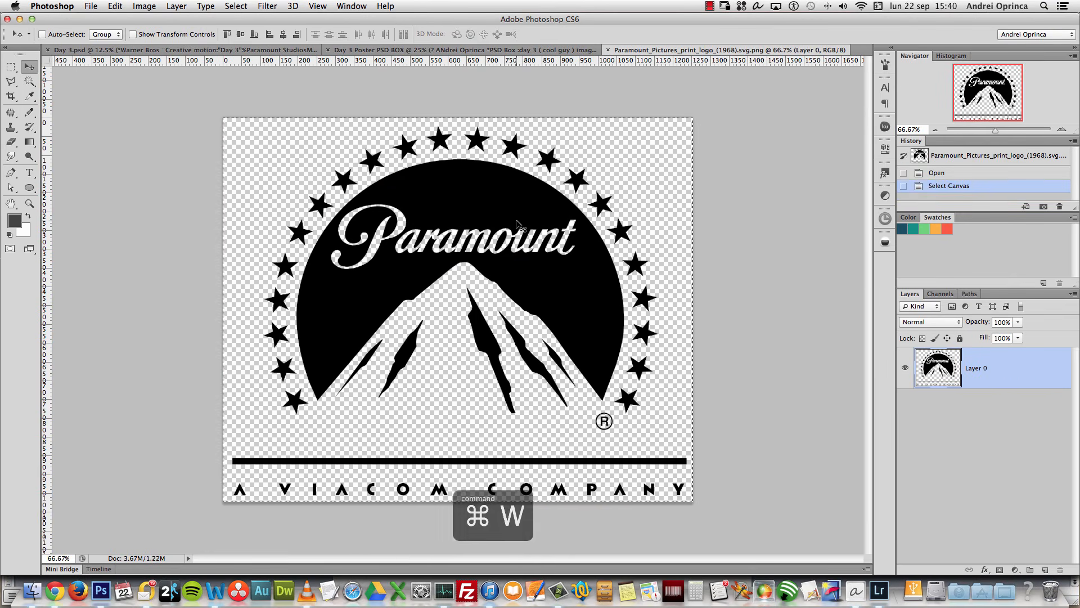
key(super+v)
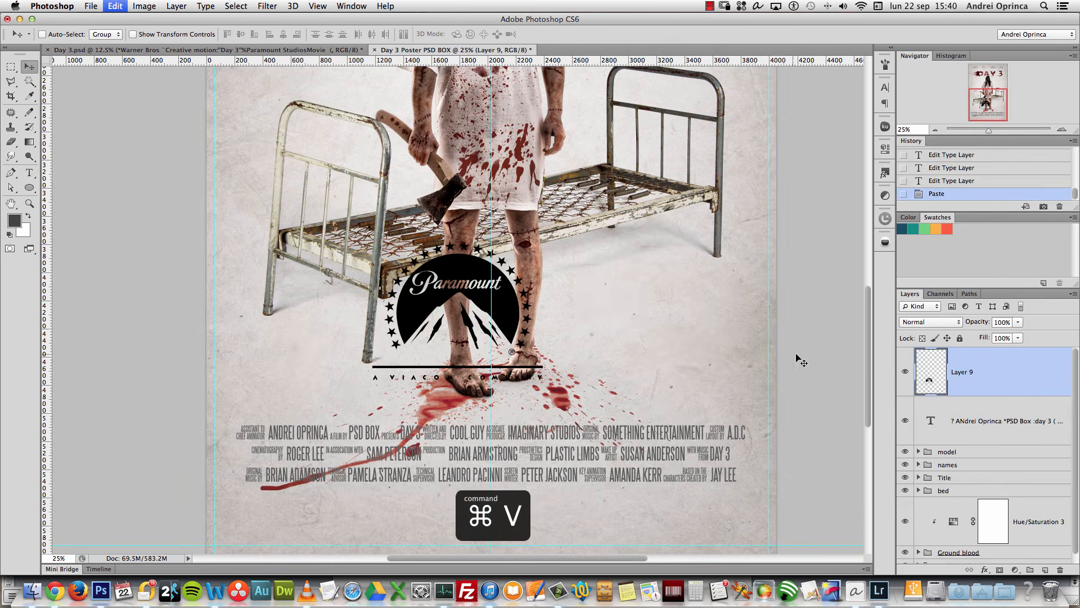
key(super+t)
drag(545, 246, 310, 517)
key(Return)
Step: Paste the RealD 3D logo beside Paramount, set it to Multiply, and nudge it into place
key(super+Tab)
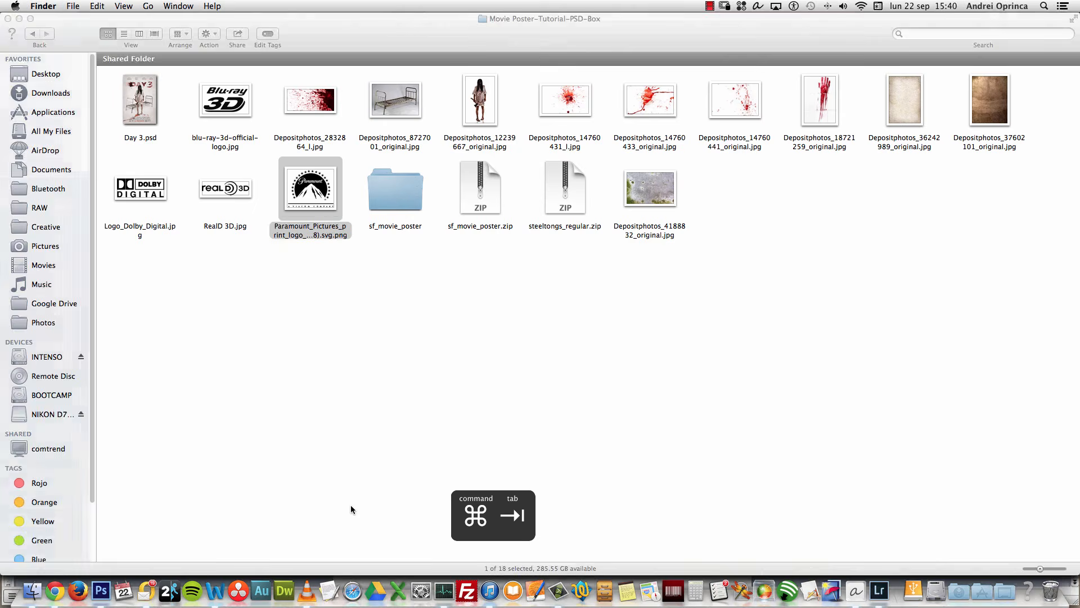
right_click(224, 190)
mouse_move(332, 201)
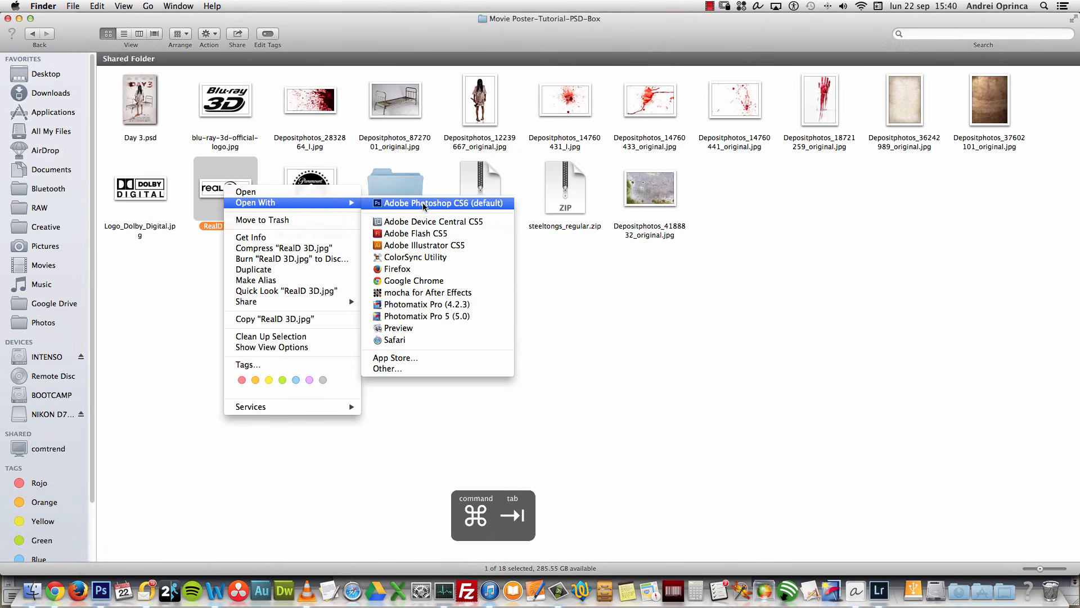
click(421, 203)
key(super+a)
key(super+x)
key(super+w)
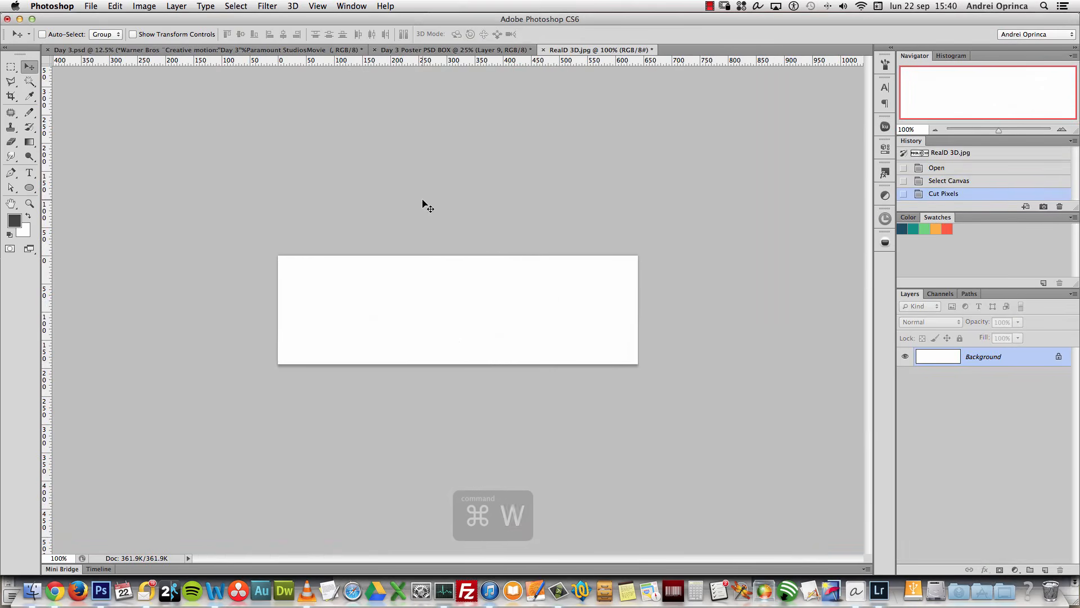
click(501, 201)
key(super+v)
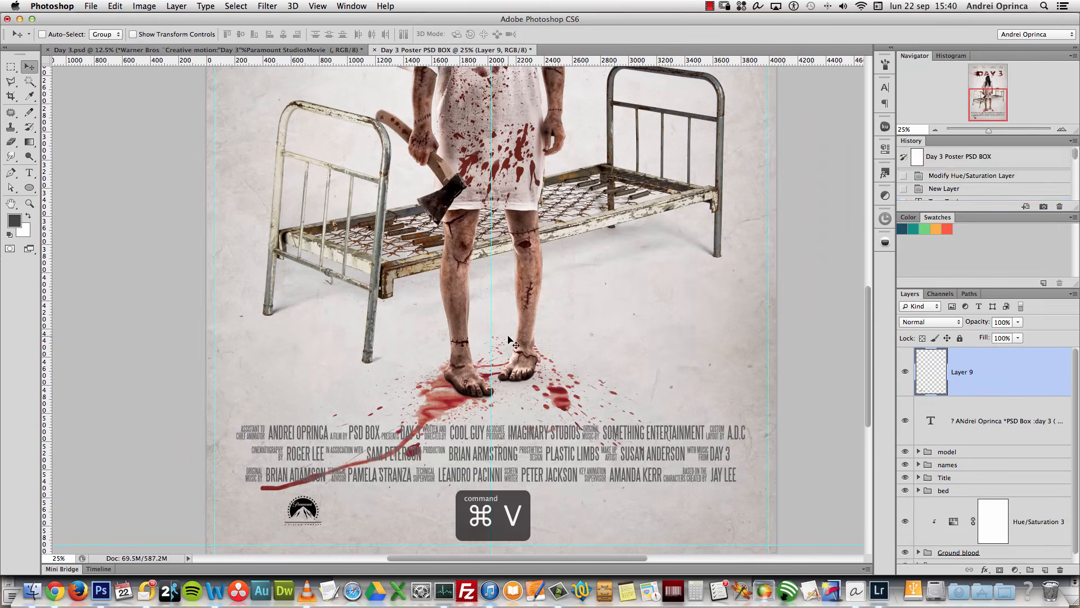
drag(472, 311, 404, 509)
click(941, 322)
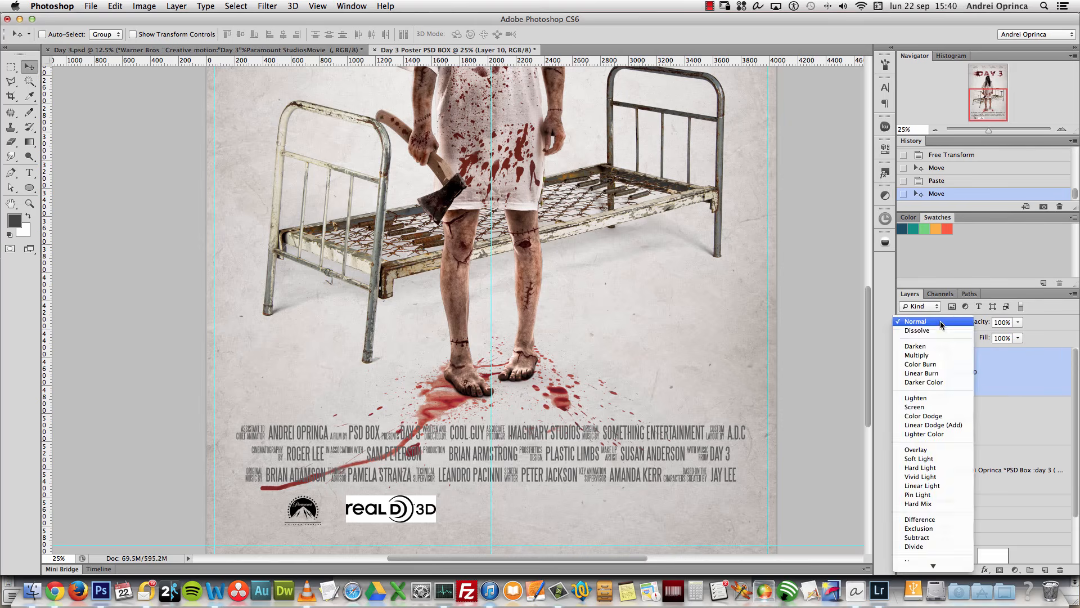
click(922, 355)
key(super+t)
drag(419, 510, 408, 512)
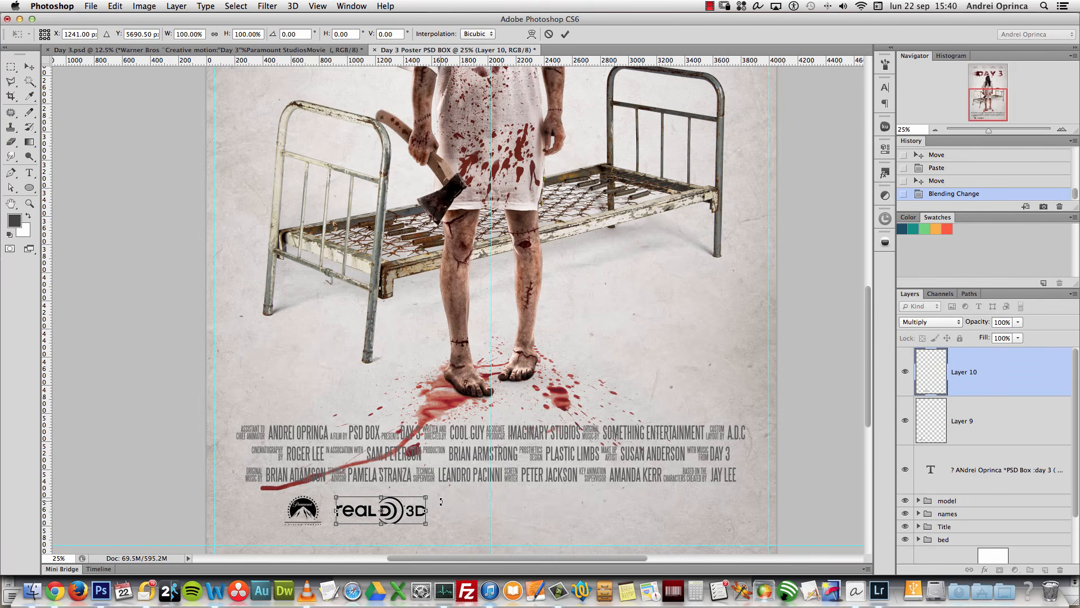
key(Return)
key(super+Tab)
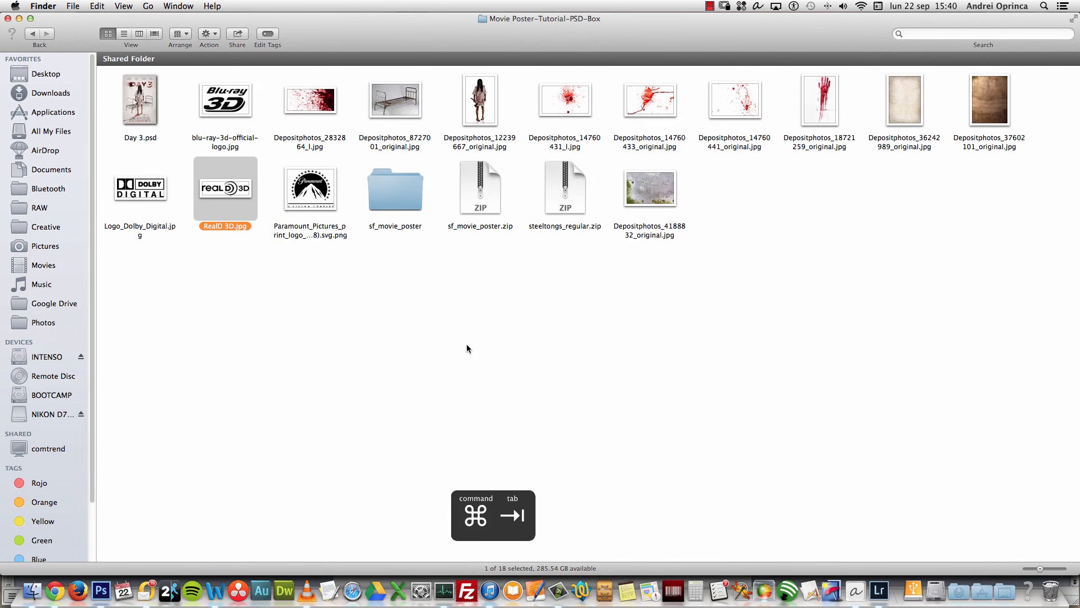
Step: Paste the Dolby Digital logo, set it to Multiply, and shrink it to about a third
right_click(133, 191)
mouse_move(169, 203)
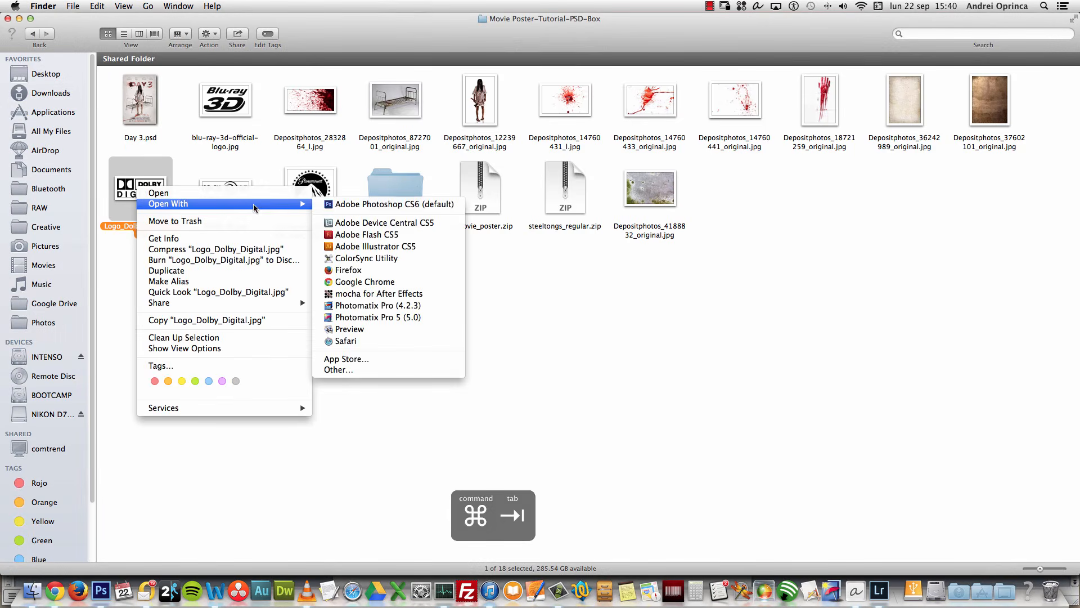
click(378, 208)
key(super+a)
key(super+c)
key(super+w)
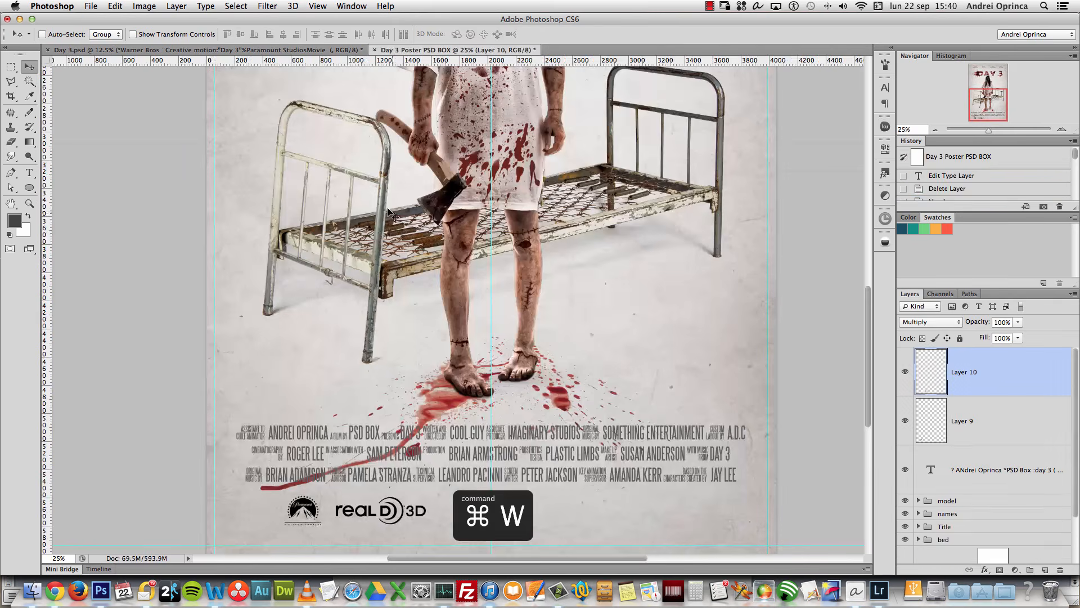
key(super+v)
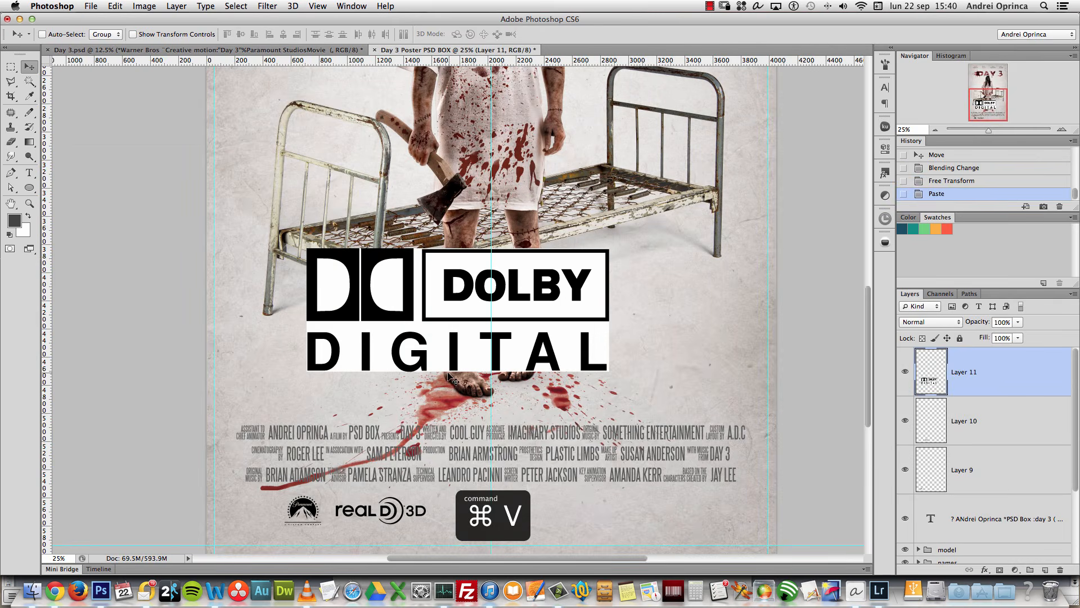
key(shift+alt+m)
key(super+t)
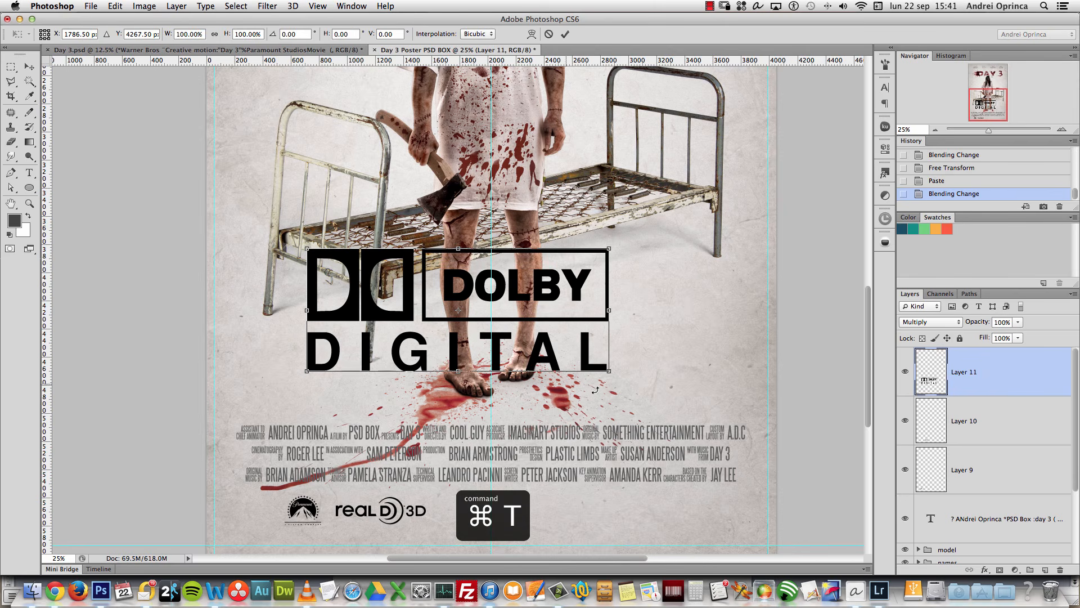
drag(610, 246, 722, 504)
key(Return)
Step: Paste the Blu-ray 3D logo, set it to Multiply, and shrink it to about 21%
key(super+Tab)
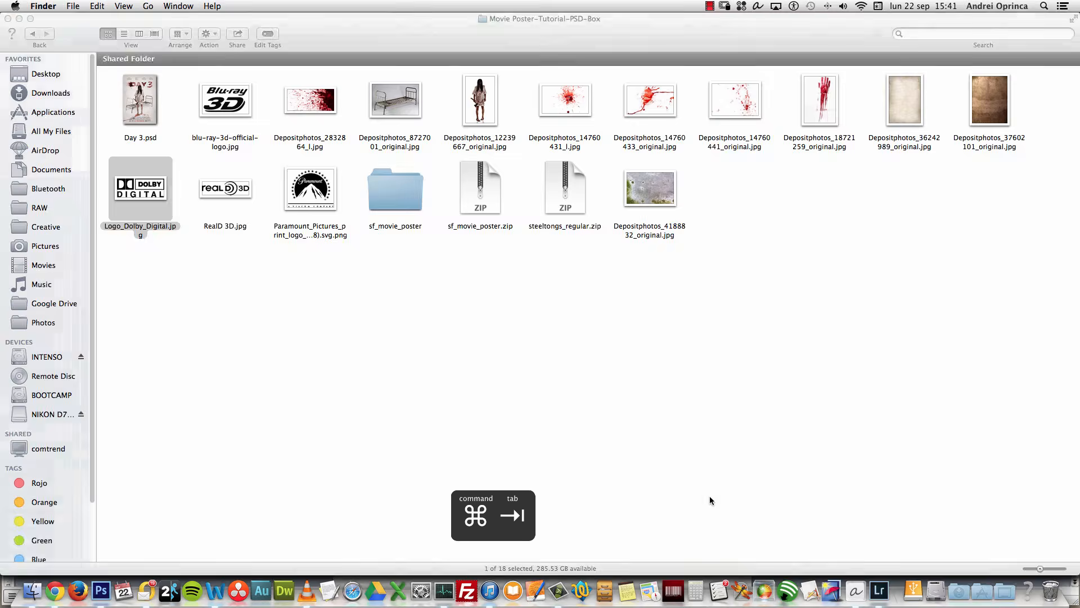
right_click(216, 100)
mouse_move(337, 117)
click(514, 120)
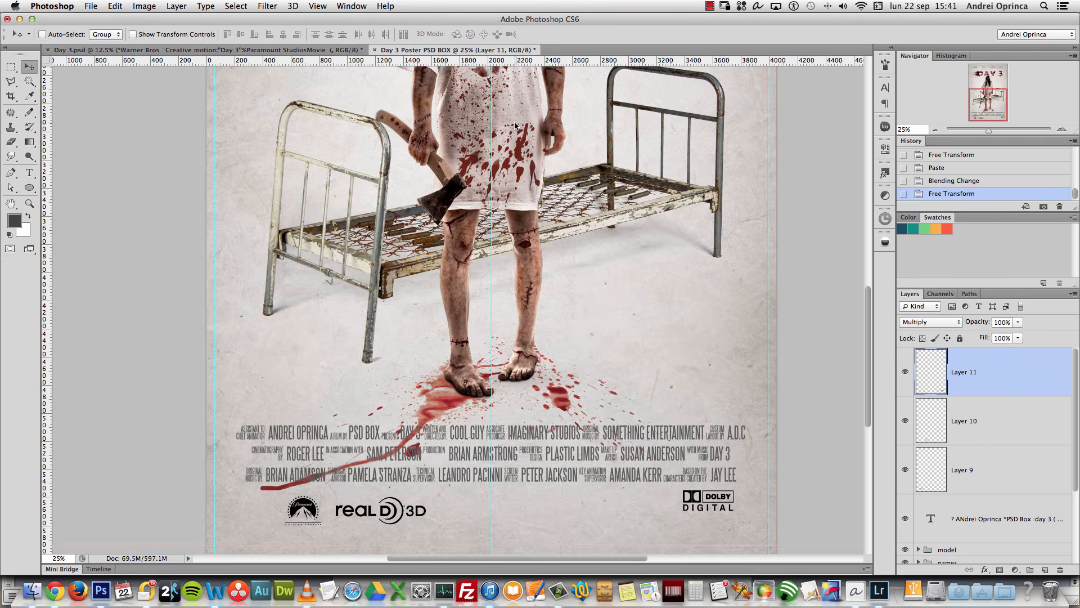
key(super+a)
key(super+c)
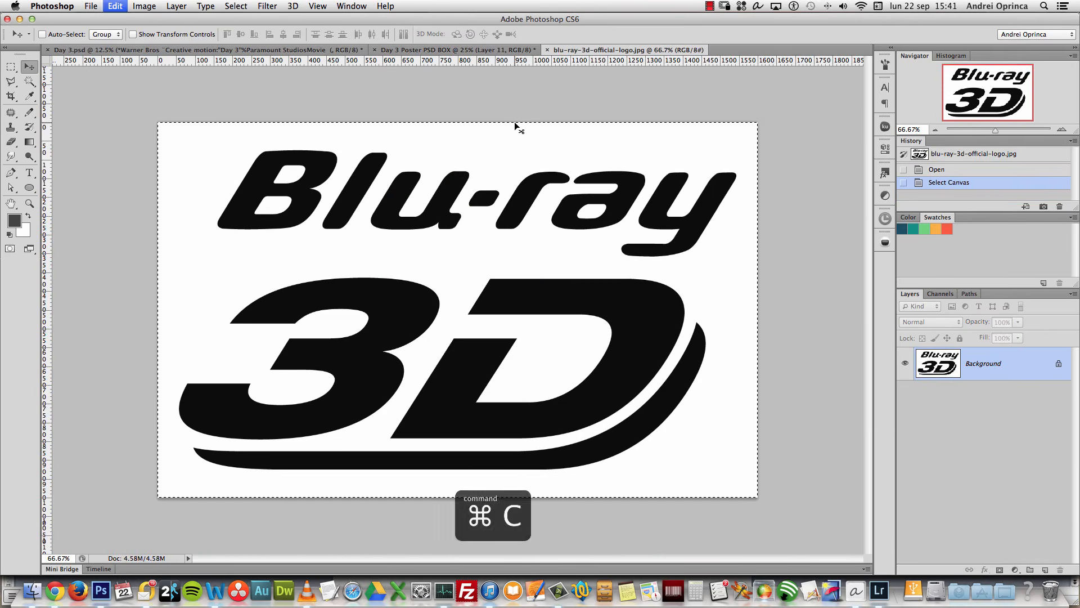
key(super+w)
key(super+v)
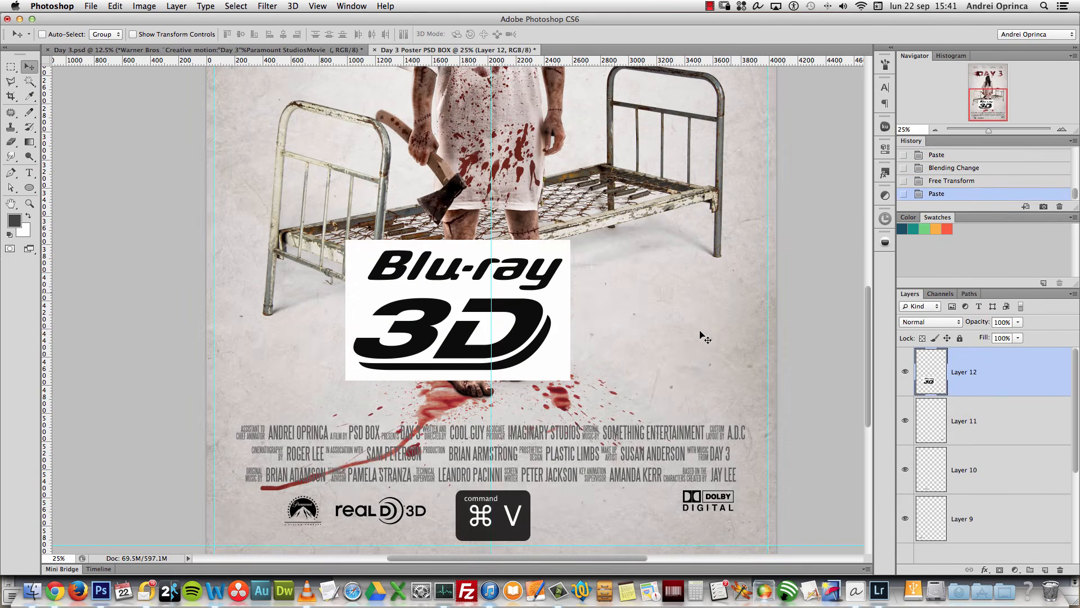
click(931, 322)
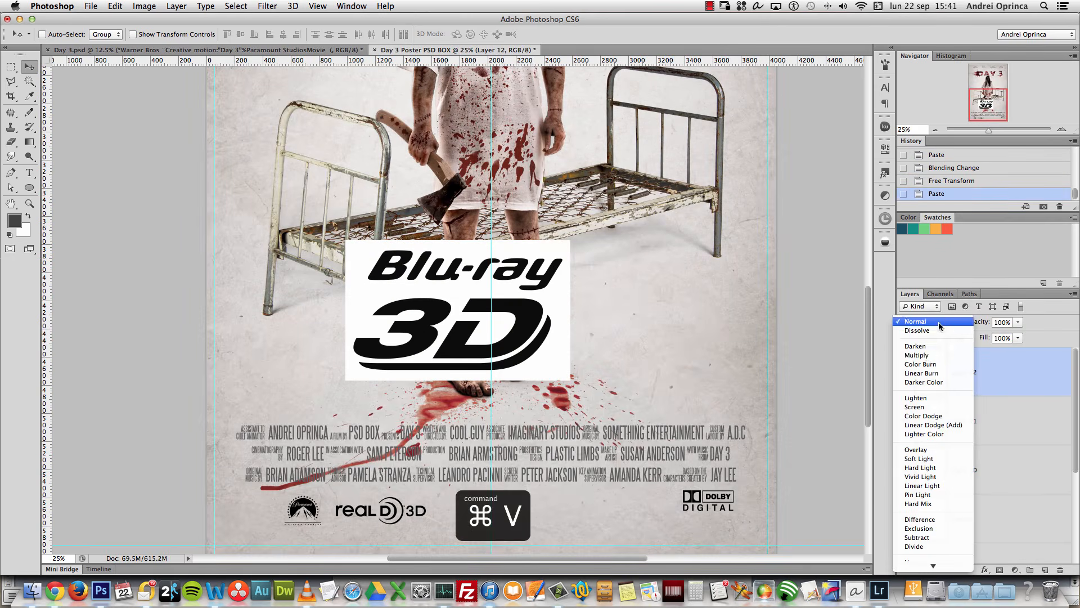
click(934, 358)
key(super+t)
drag(564, 246, 653, 504)
drag(601, 531, 627, 516)
Step: Apply the Blu-ray resize, align all four logos' vertical centres, and shift them left and down
key(Return)
shift+click(979, 519)
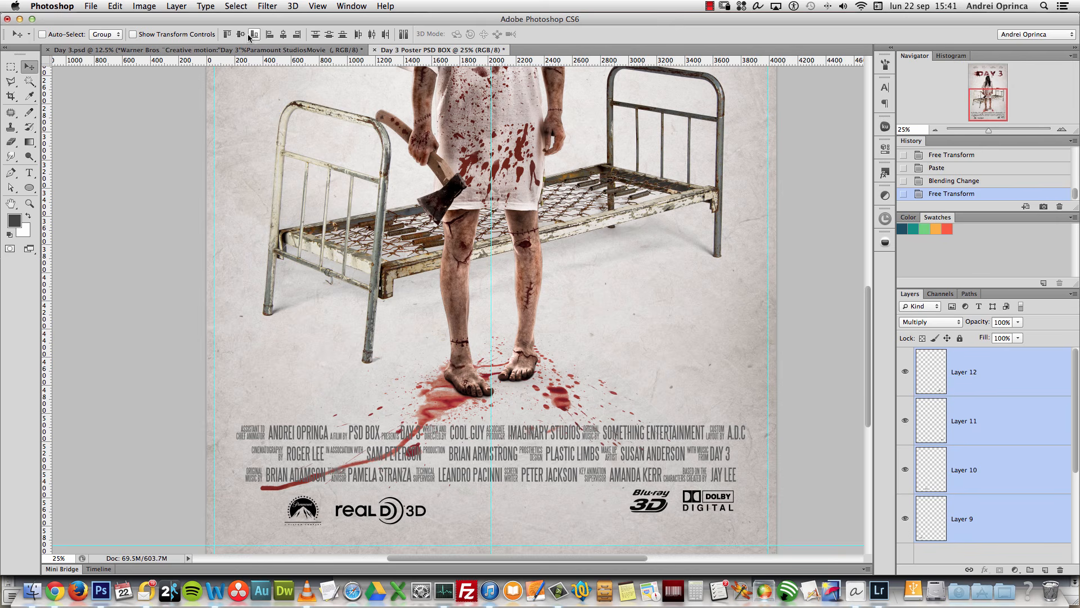
click(240, 34)
drag(574, 387, 557, 387)
scroll(554, 387, down, 2)
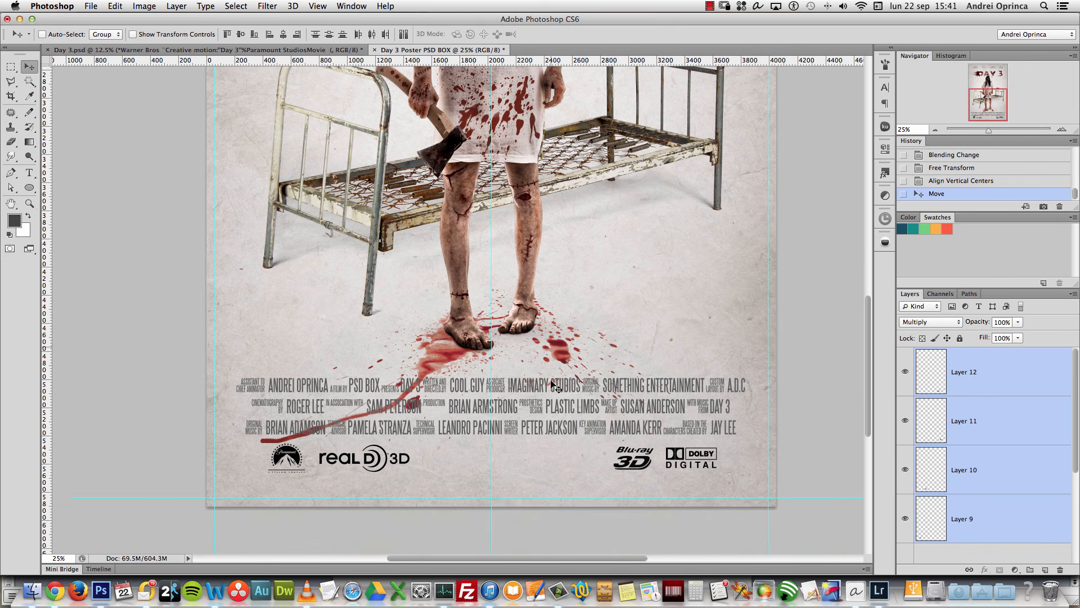
key(shift+Down)
key(shift+Down)
key(shift+Down)
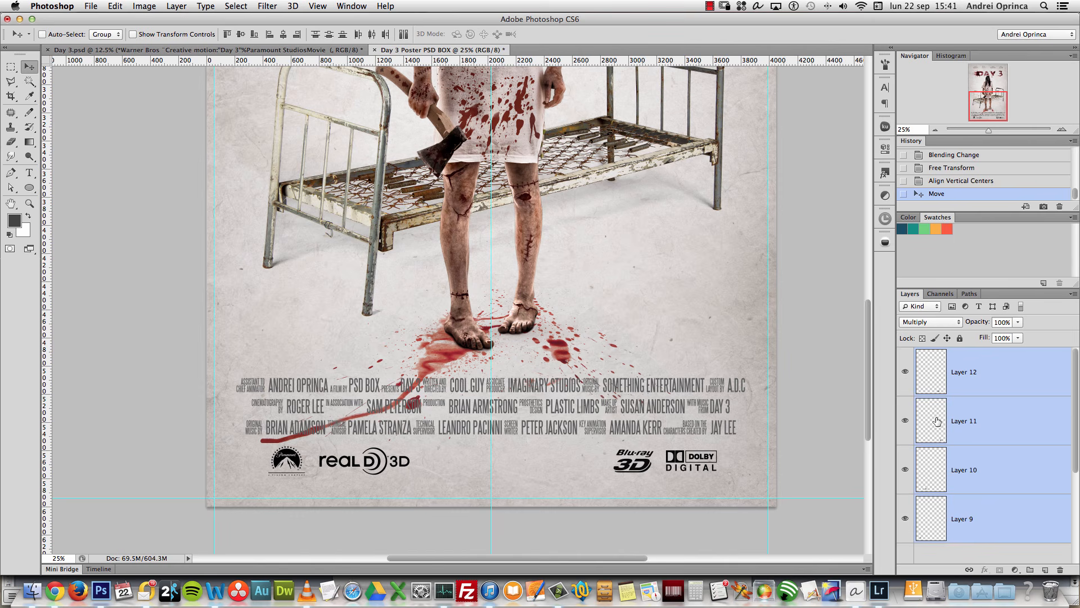
Step: Nudge the Blu-ray and Dolby logos up and the Paramount–RealD pair further left
click(1007, 418)
shift+click(1001, 393)
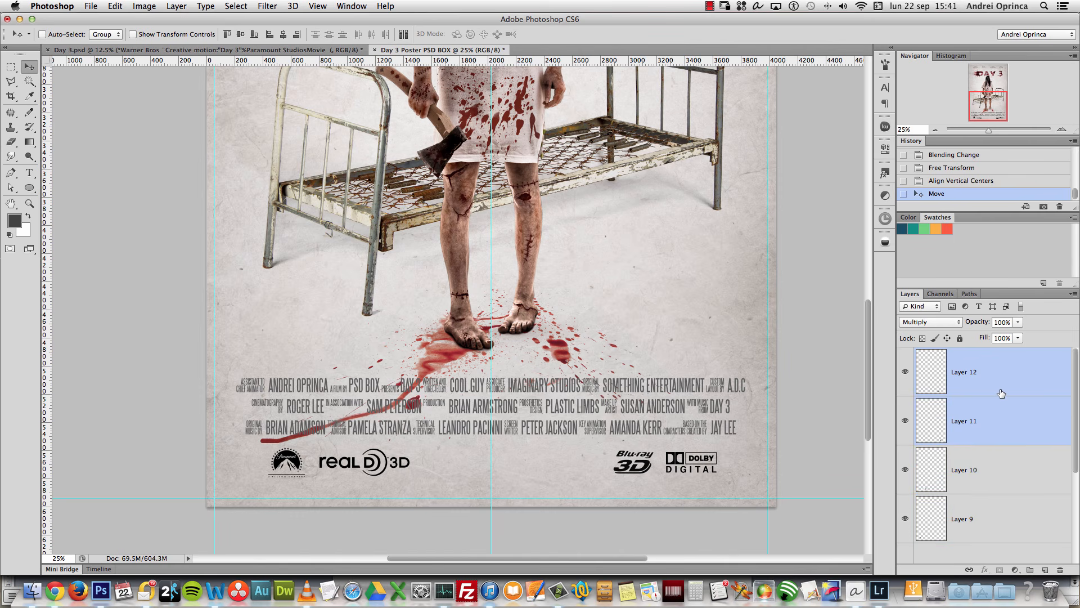
key(shift+Up)
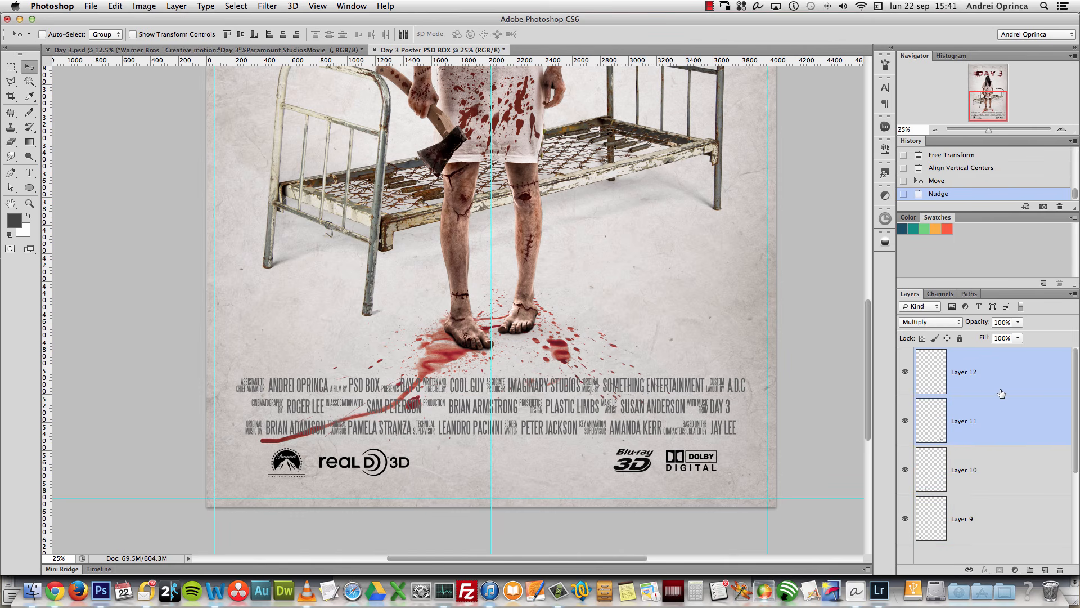
click(977, 463)
shift+click(982, 518)
key(shift+Left)
key(shift+Left)
key(shift+Left)
key(shift+Left)
key(shift+Left)
key(shift+Left)
key(shift+Left)
key(shift+Left)
key(shift+Left)
key(shift+Left)
key(shift+Left)
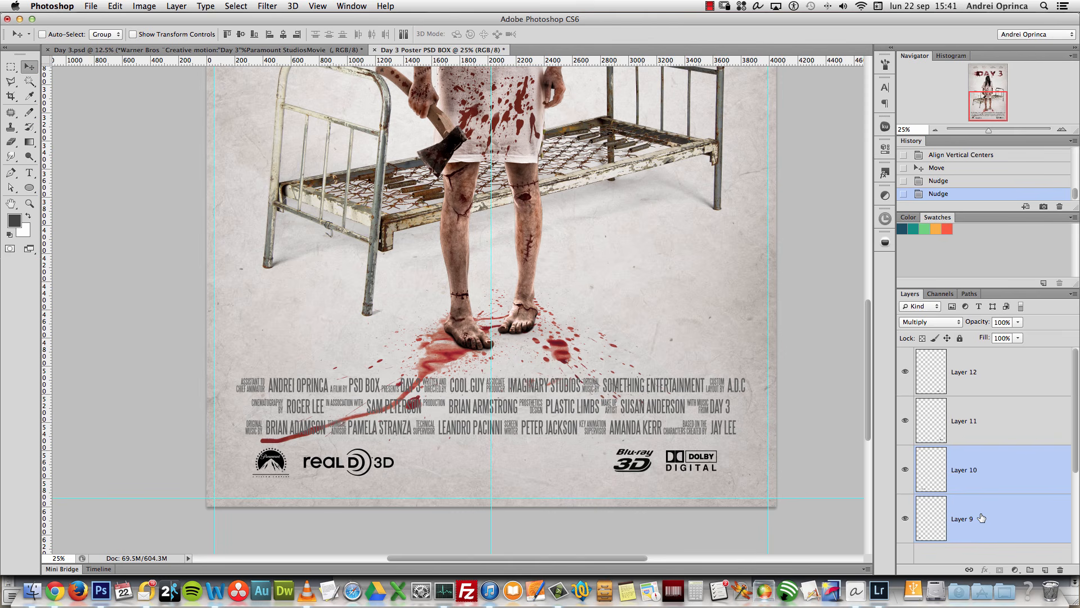
key(shift+Left)
key(shift+Left)
key(shift+Left)
key(shift+Left)
key(shift+Left)
key(shift+Left)
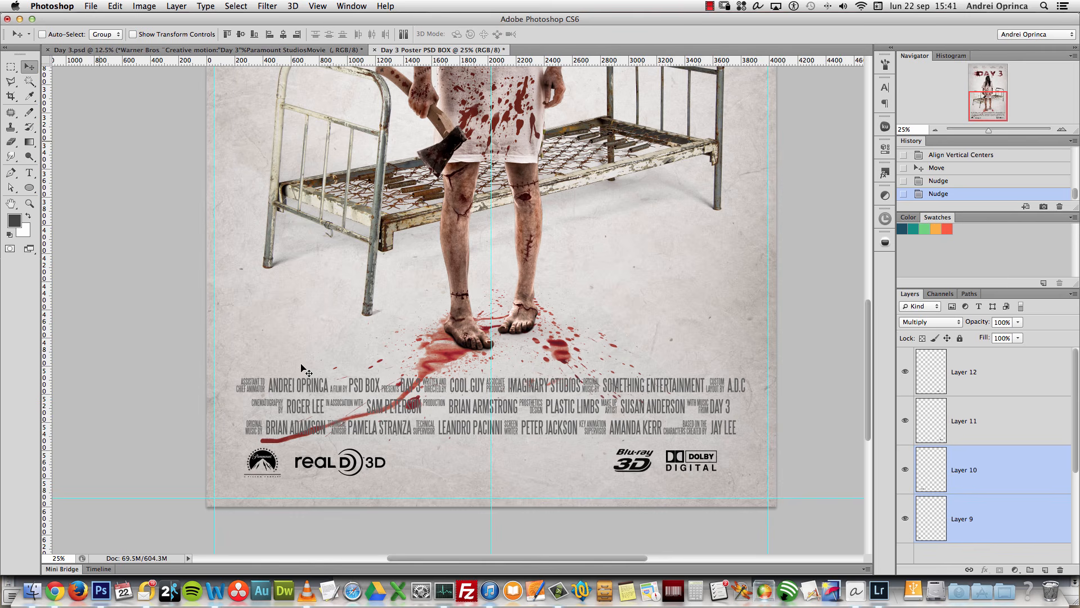
Step: Set the text colour to a dark red sampled from the blood splatter
click(29, 172)
click(15, 223)
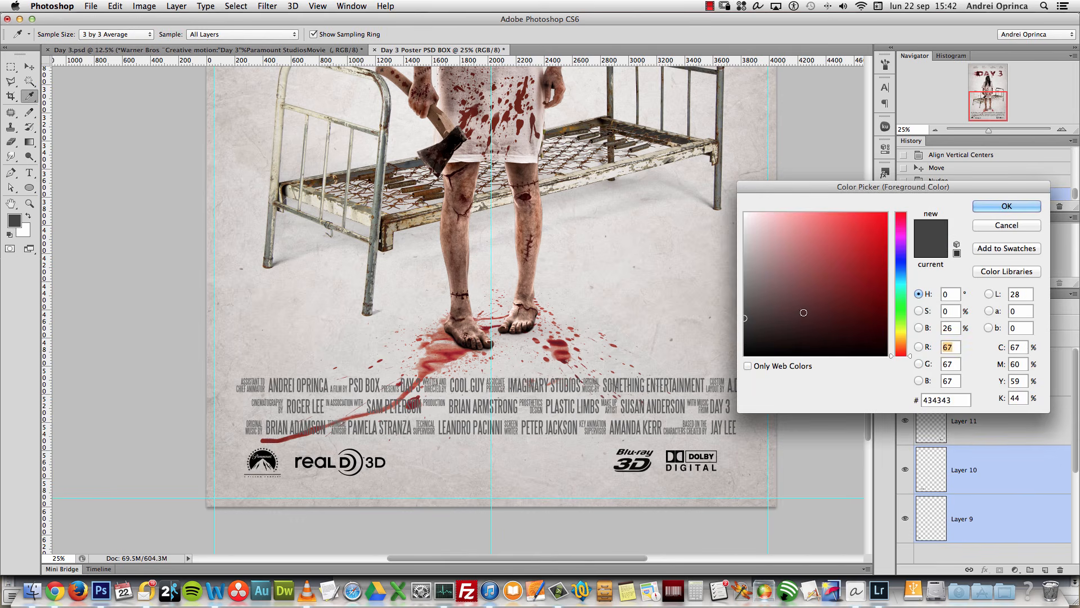
click(867, 243)
click(1007, 206)
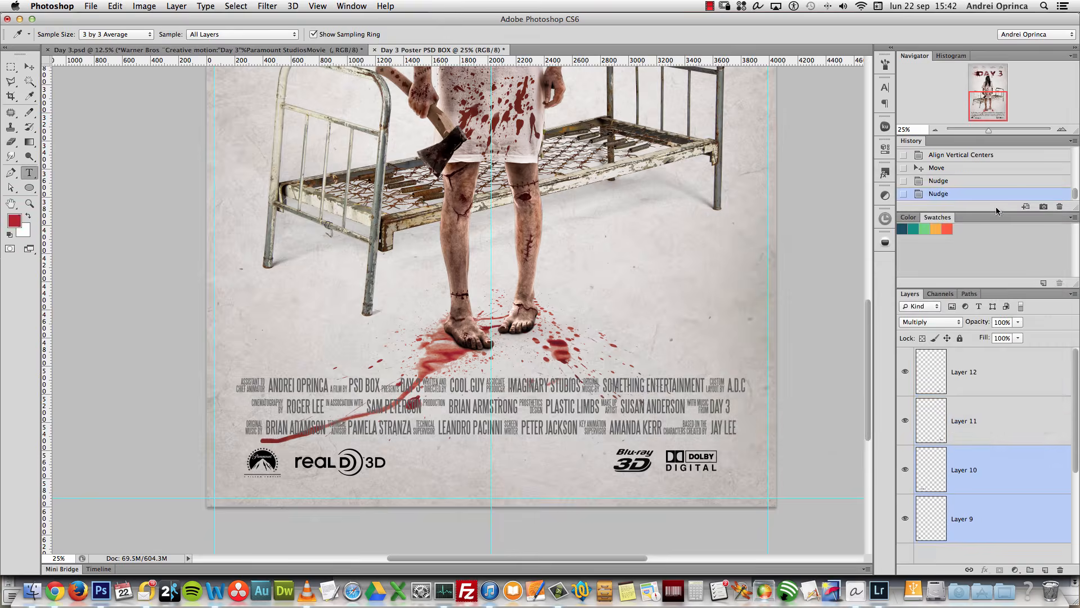
scroll(489, 203, up, 15)
scroll(489, 203, down, 5)
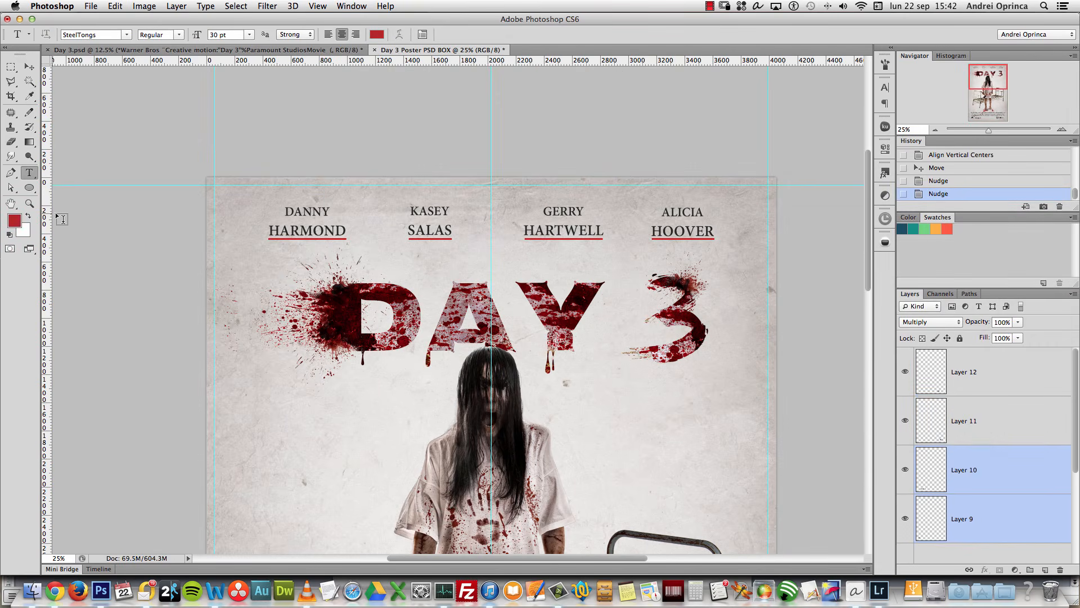
click(15, 221)
click(338, 341)
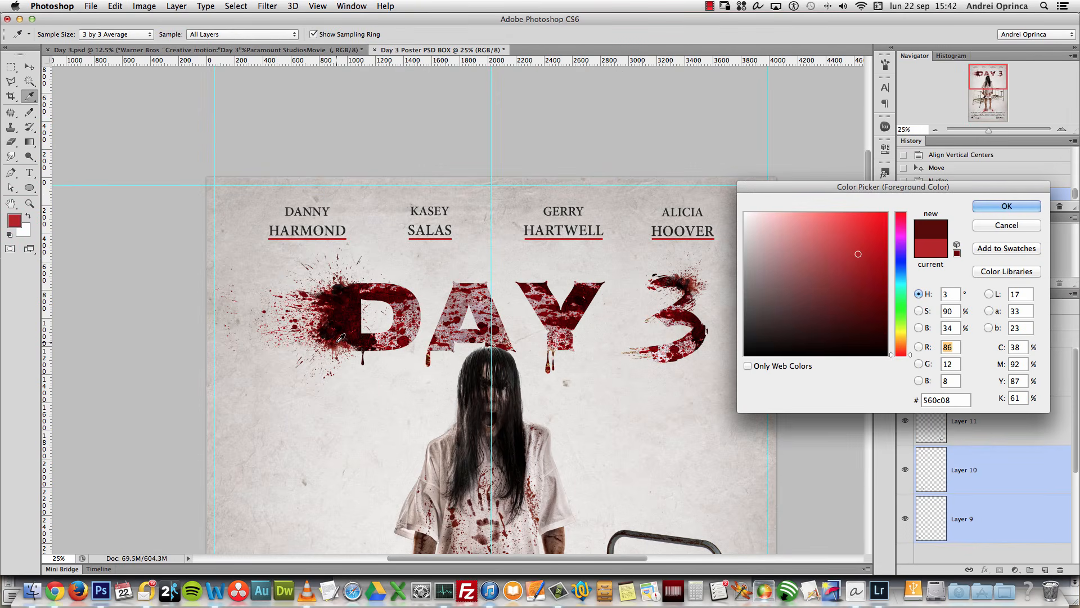
key(Return)
Step: Type the date 21 DECEMBER below the credits in the LeviBrush font
key(t)
scroll(509, 368, down, 10)
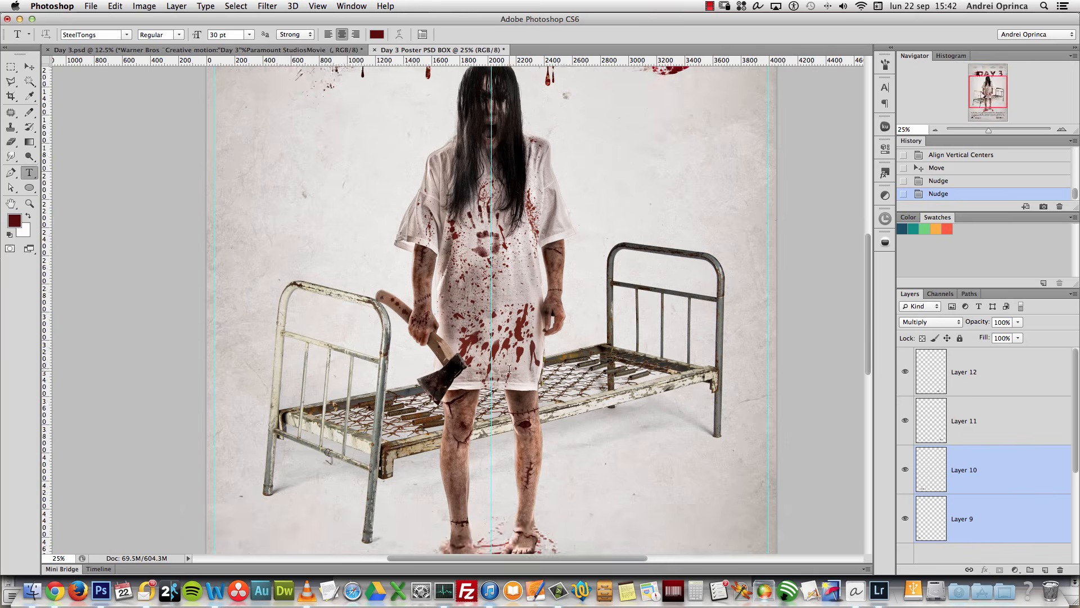
scroll(748, 207, up, 6)
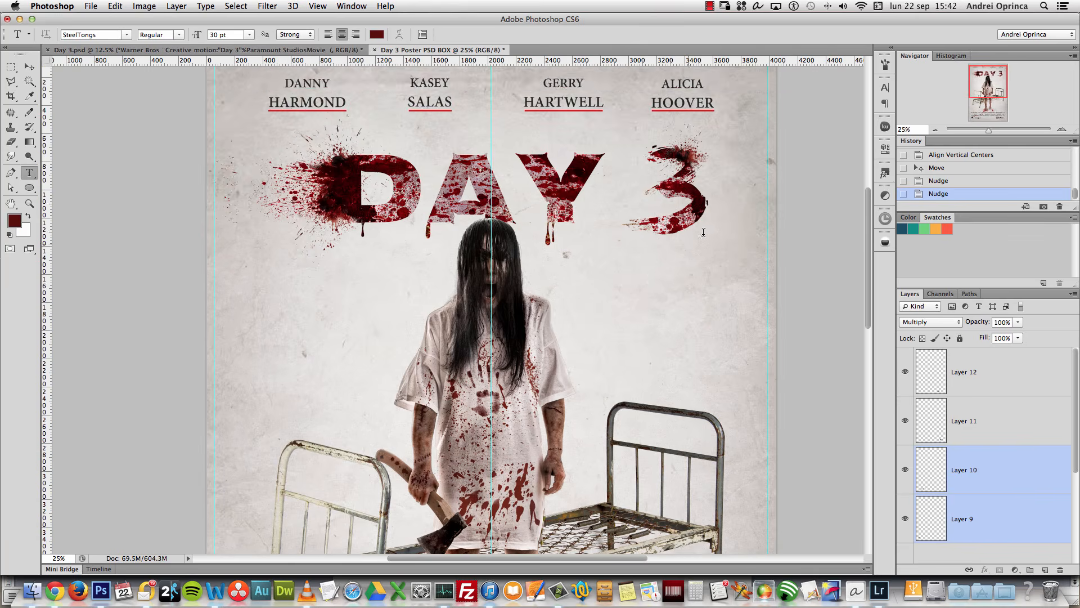
scroll(703, 232, down, 15)
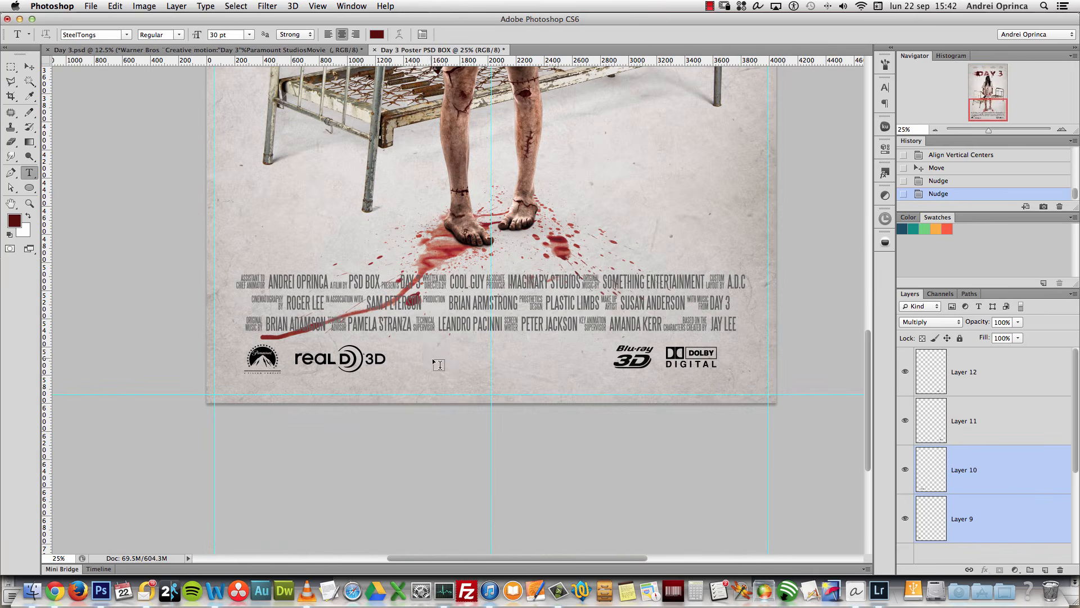
click(431, 357)
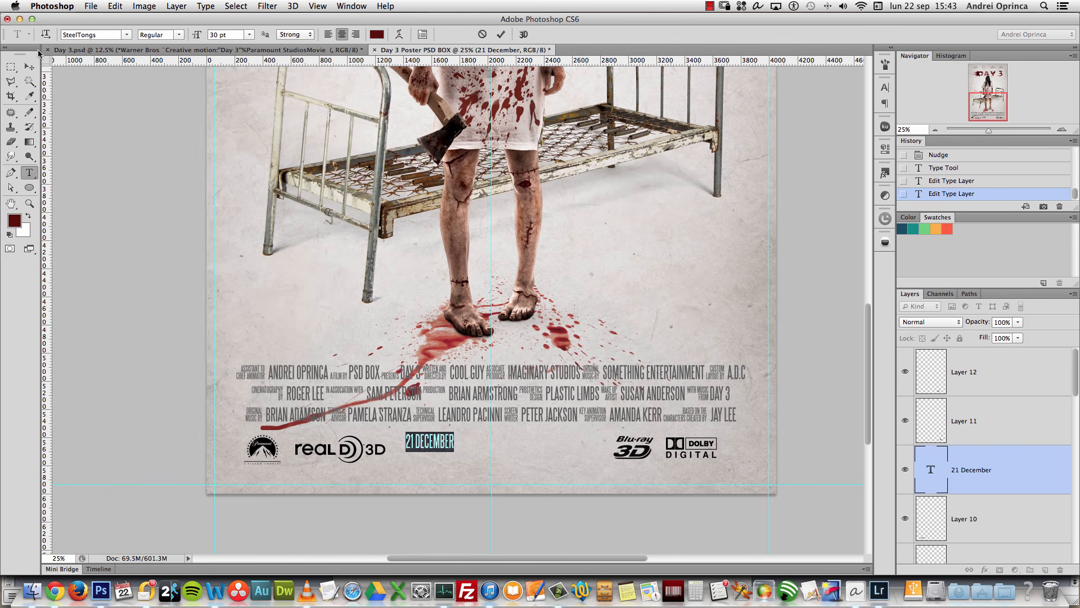
drag(91, 34, 0, 26)
key(Return)
Step: Move 21 DECEMBER between the logos and raise its layer to the top
click(29, 66)
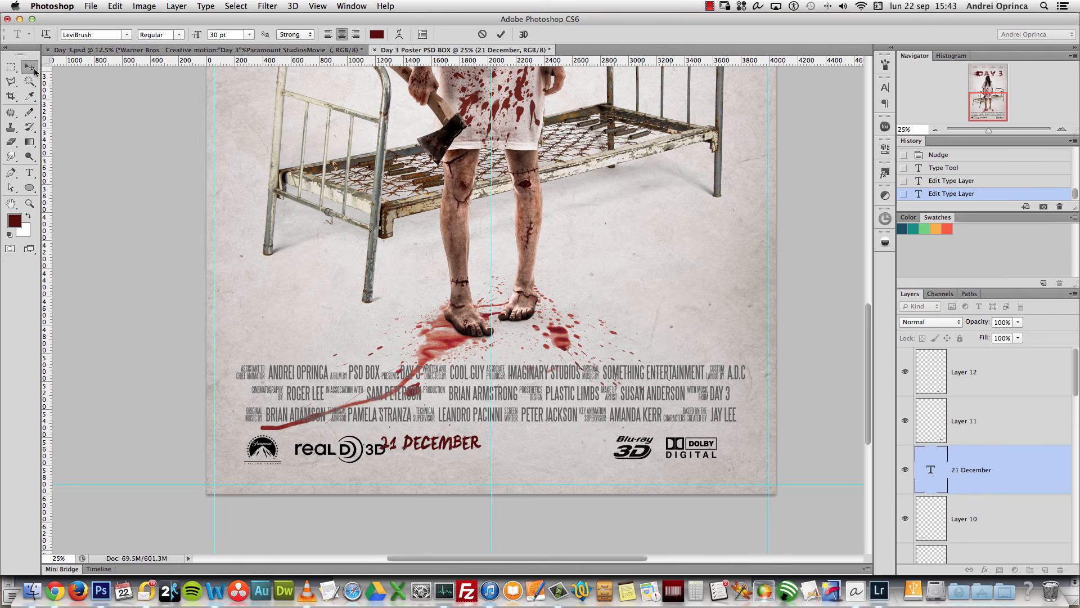
drag(424, 335, 485, 339)
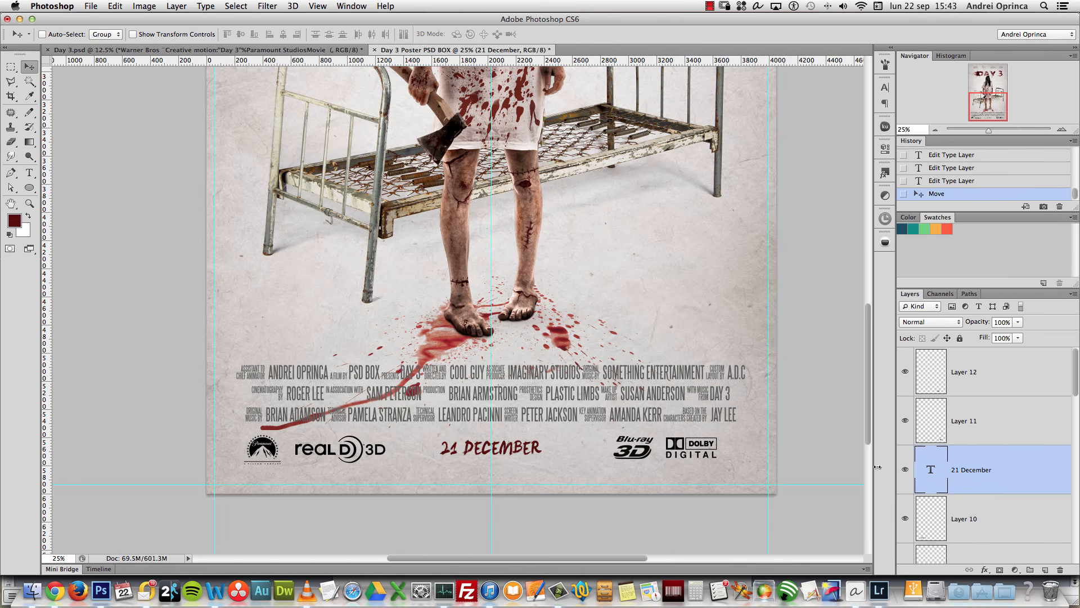
drag(968, 466, 980, 368)
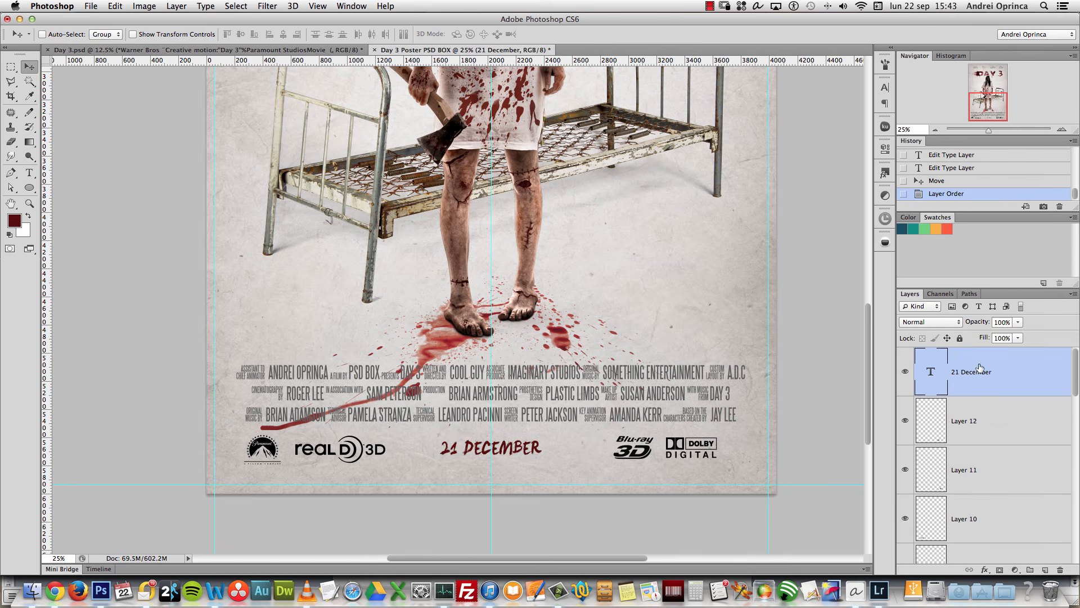
Step: Recolour the 21 DECEMBER text to a slightly lighter red, #93211b
double_click(931, 374)
click(14, 219)
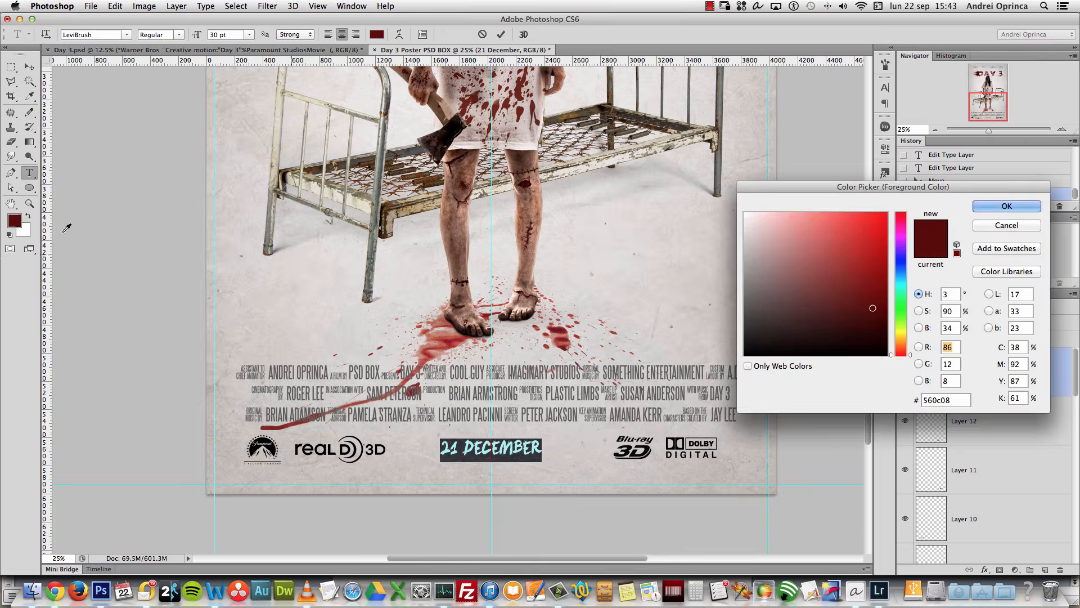
click(863, 282)
drag(862, 282, 861, 273)
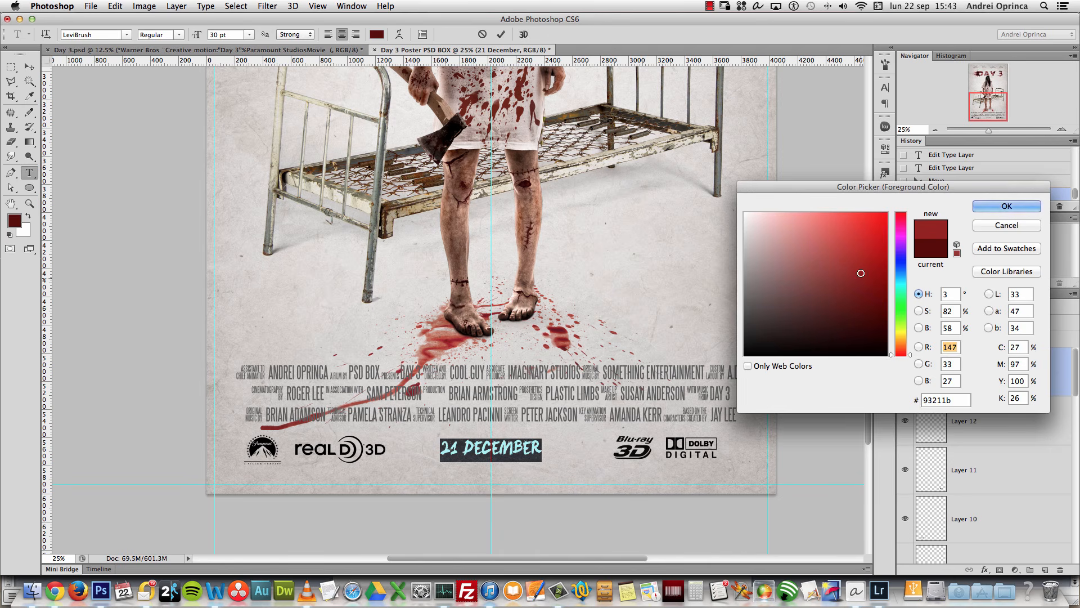
click(998, 208)
key(super+Return)
key(v)
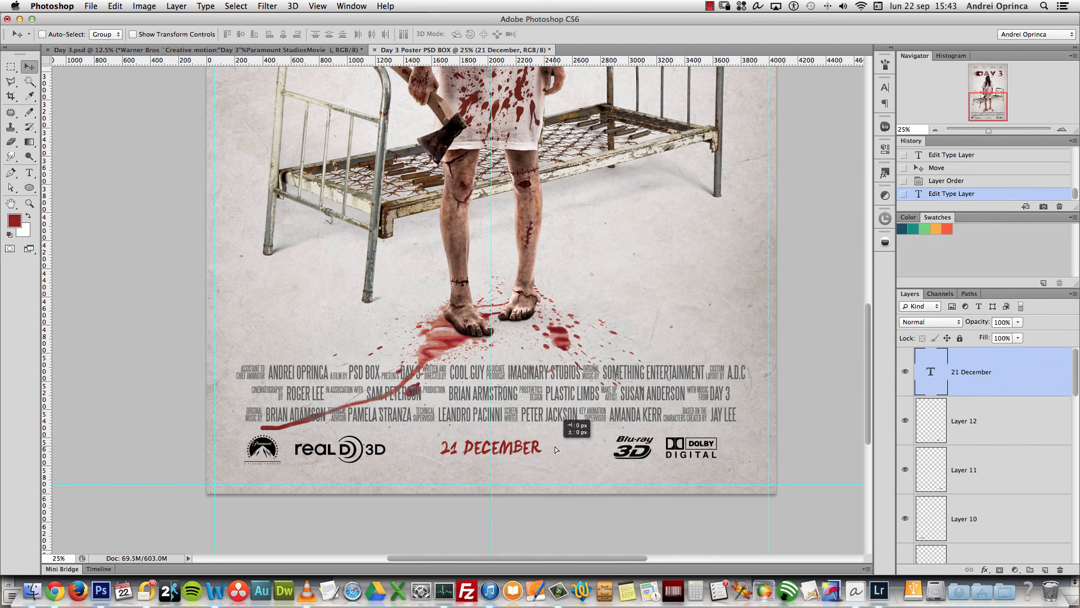
Step: Enlarge the date to 36 pt and retype it as 3rd OCTOBER
double_click(931, 373)
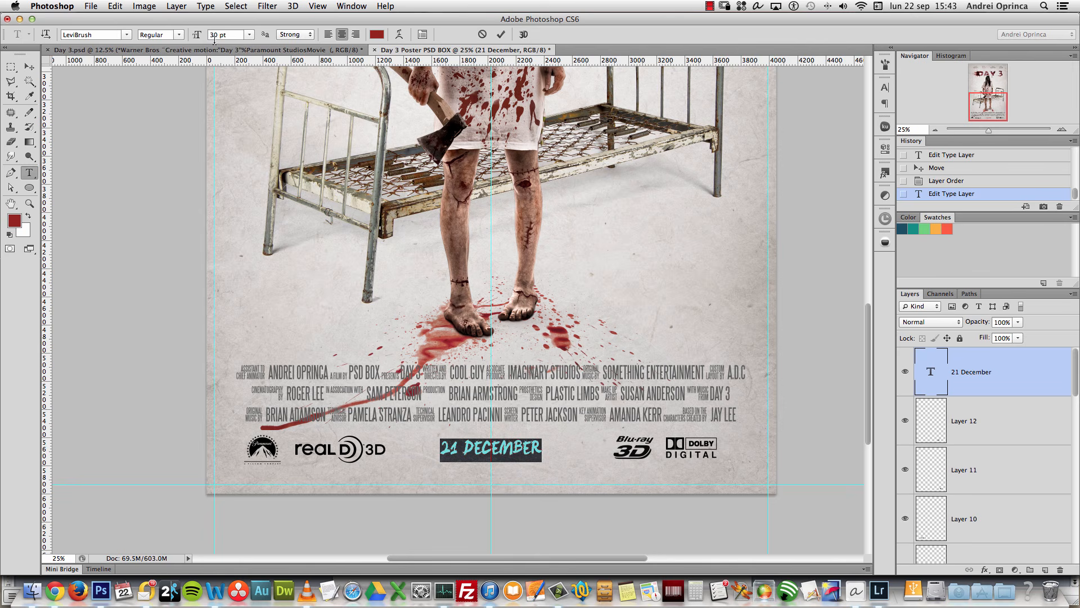
click(250, 34)
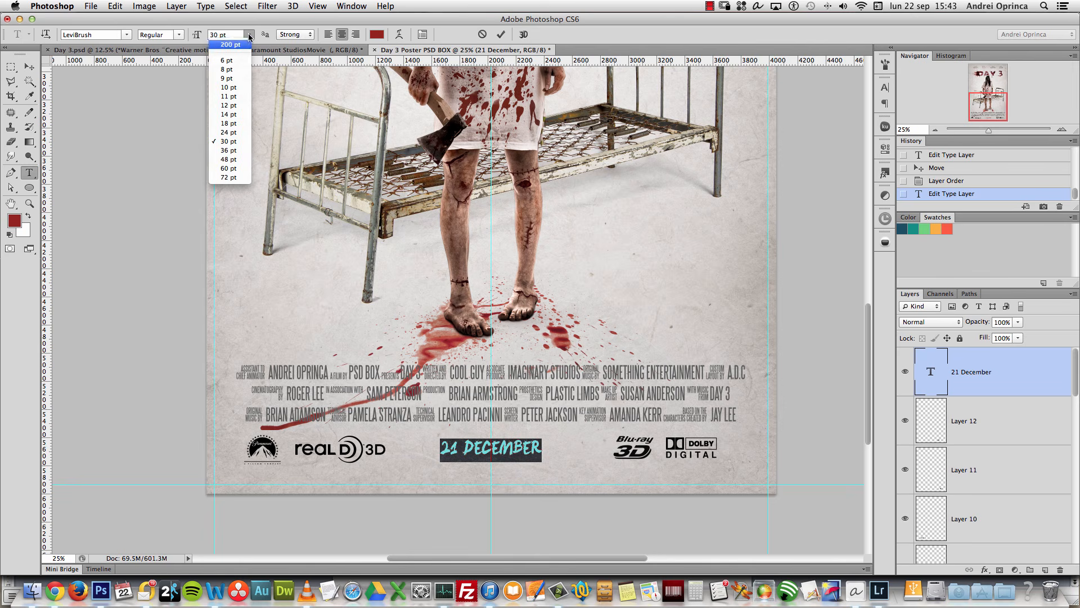
click(229, 150)
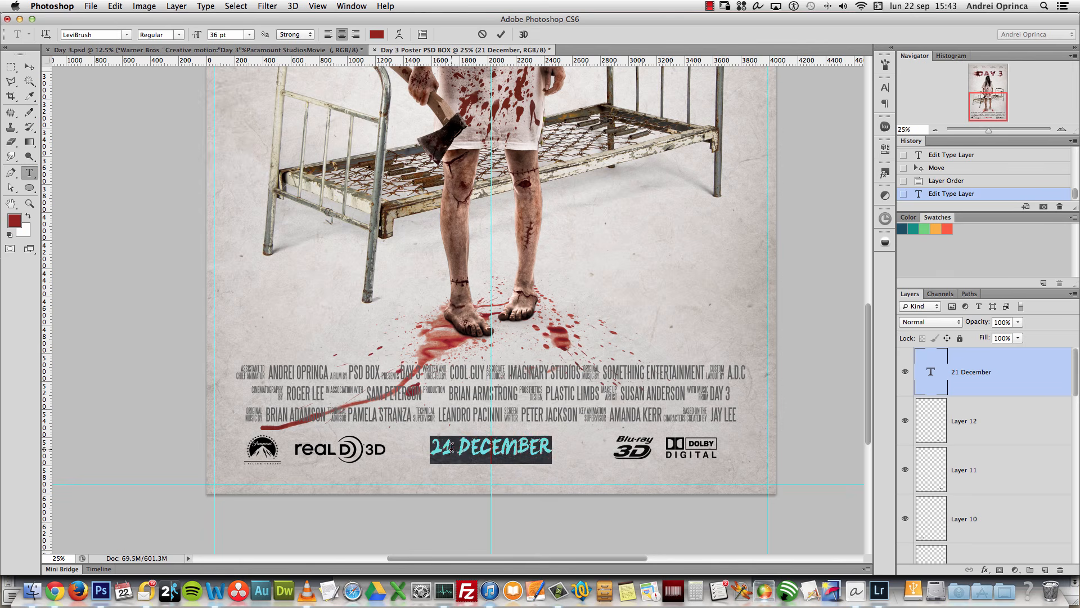
drag(452, 448, 421, 445)
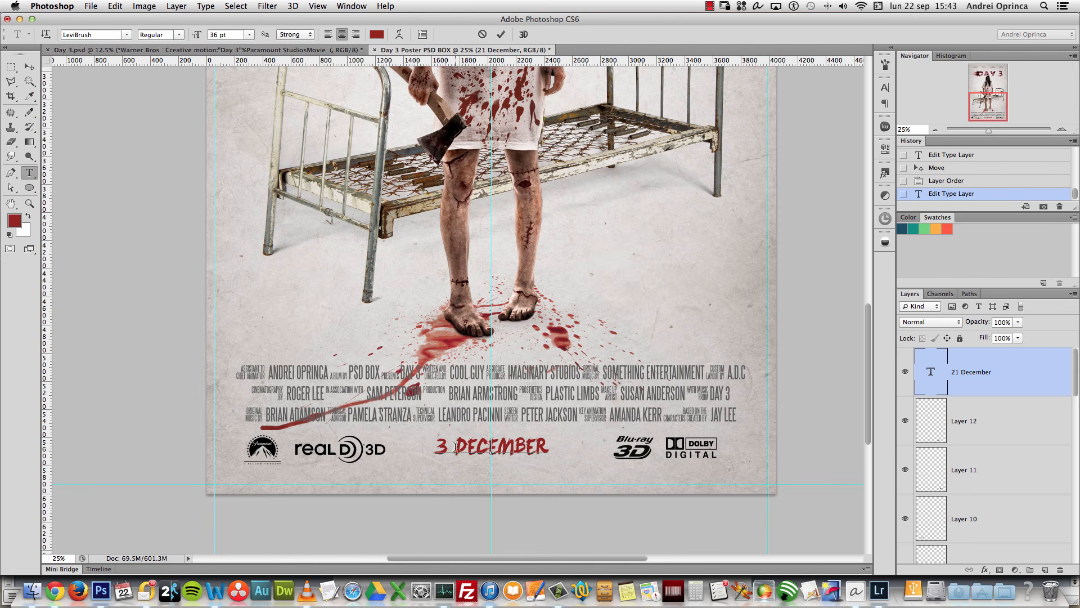
drag(454, 447, 564, 447)
text(Octob)
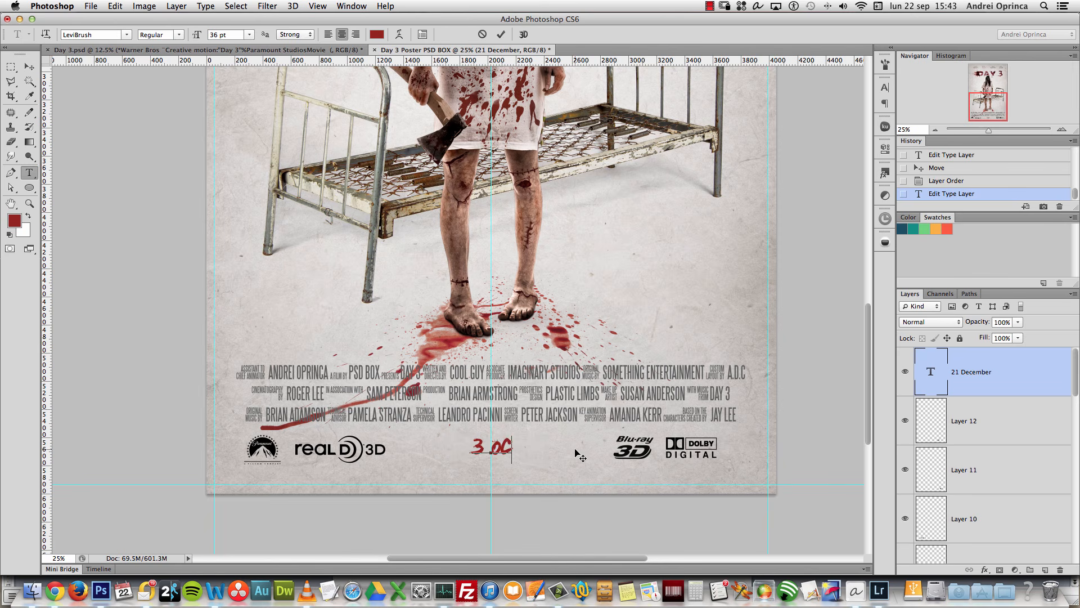
text(er)
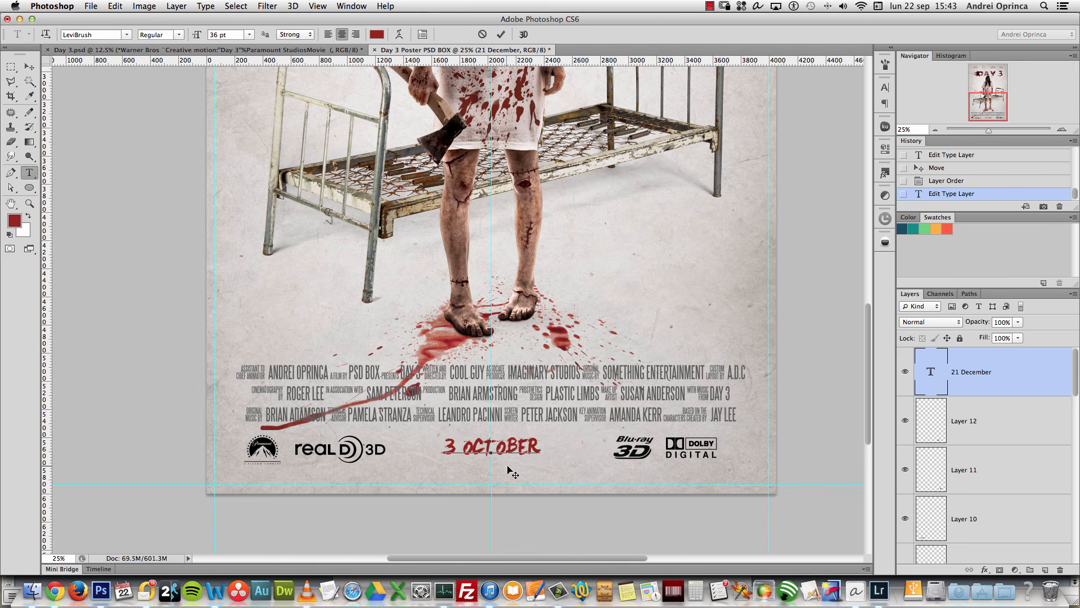
text(ed)
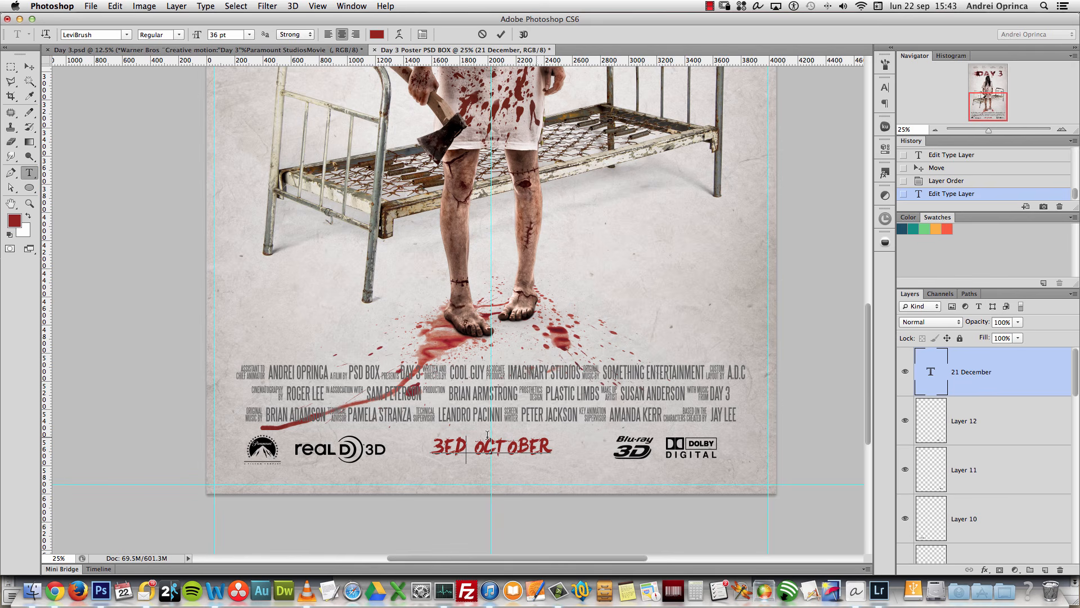
key(BackSpace)
key(BackSpace)
text(rd)
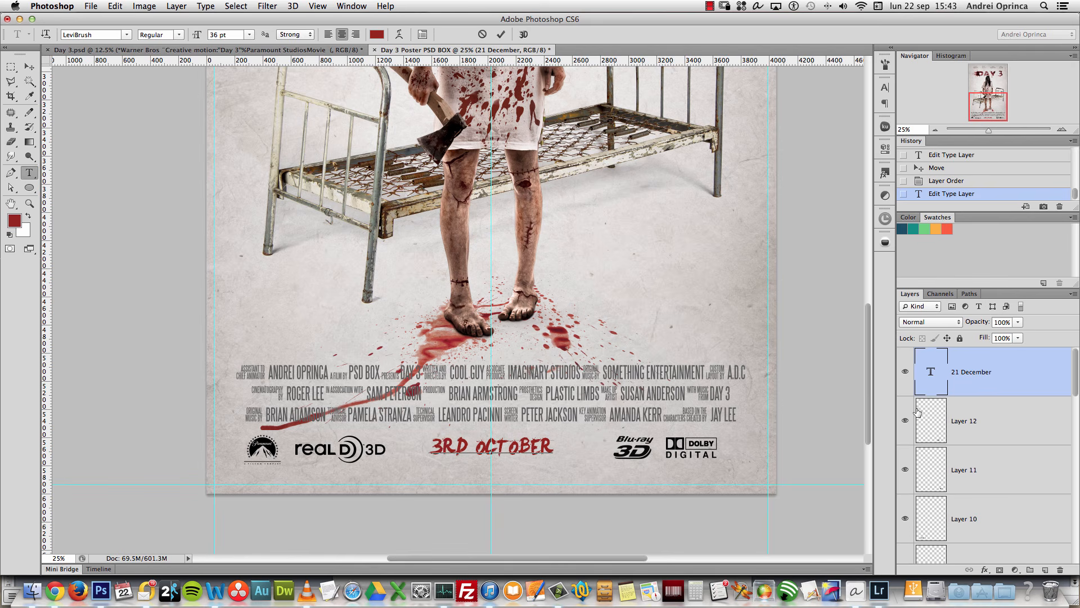
Step: Turn off All Caps for the 'rd' after the 3 so it reads lowercase
drag(470, 448, 447, 446)
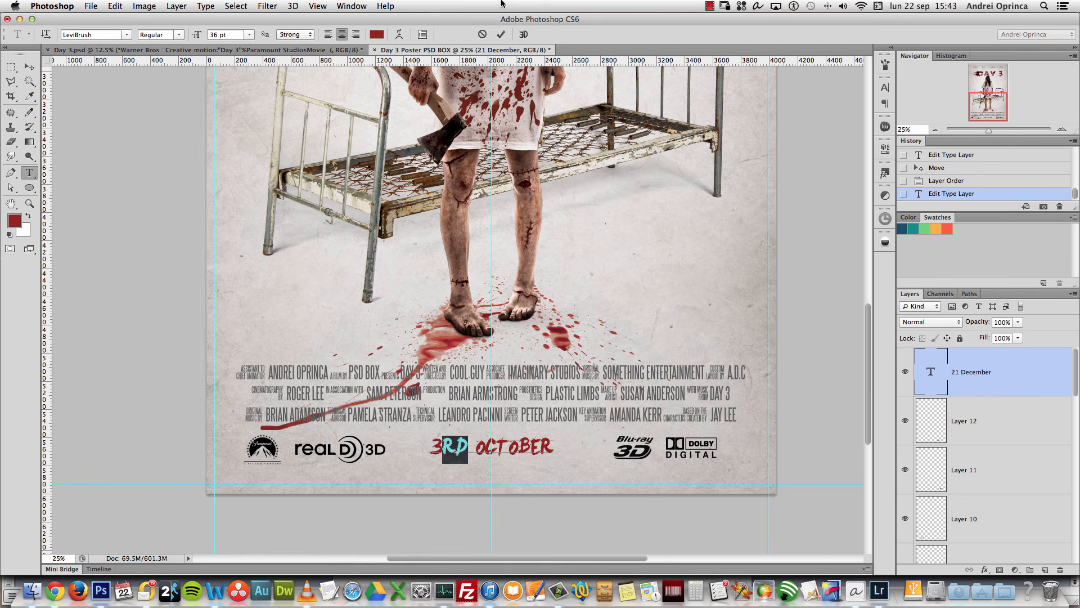
click(423, 34)
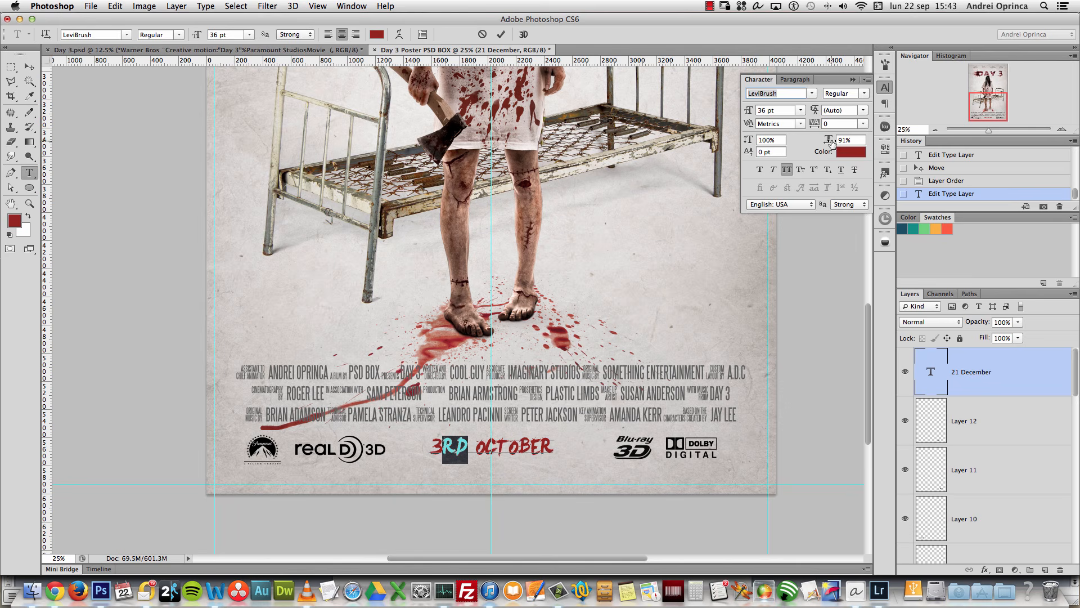
click(786, 169)
click(852, 79)
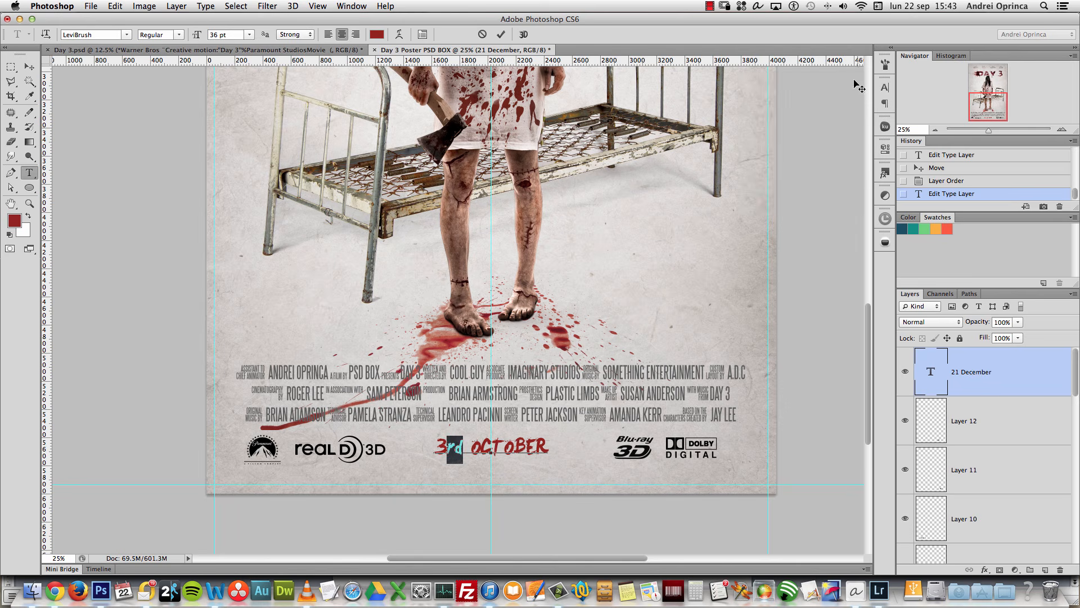
click(1022, 378)
Step: Enlarge the 3rd October text to 48 pt and nudge it slightly left under the logos
key(v)
scroll(557, 370, up, 3)
scroll(553, 366, down, 2)
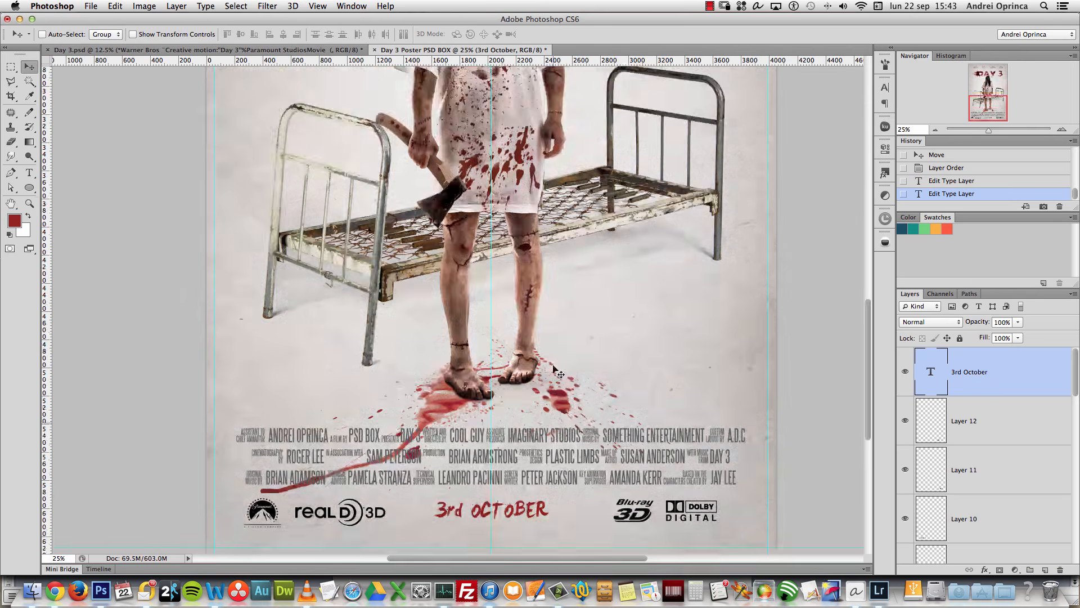
scroll(557, 371, down, 3)
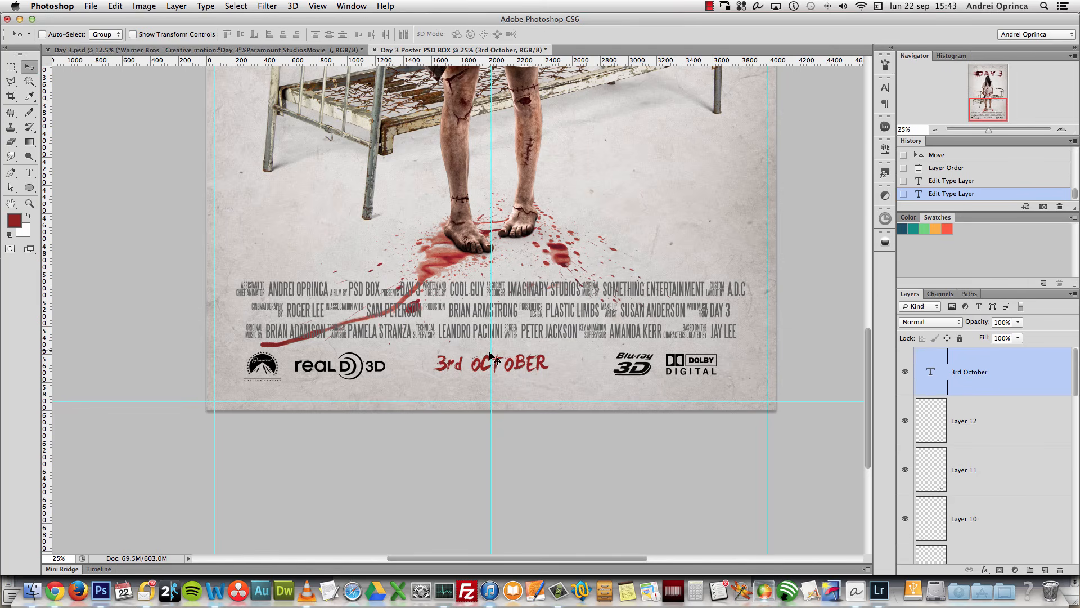
double_click(931, 372)
click(249, 34)
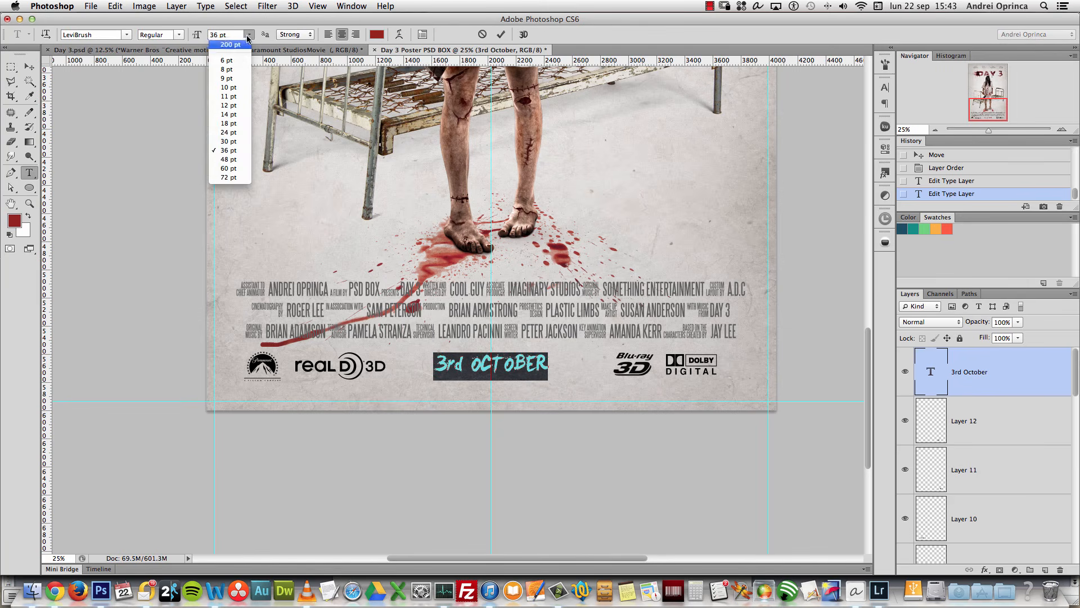
click(231, 160)
click(29, 66)
drag(561, 326, 554, 327)
Step: Fit the poster on screen, hide the guides, and group Layers 12 to 9
key(super+0)
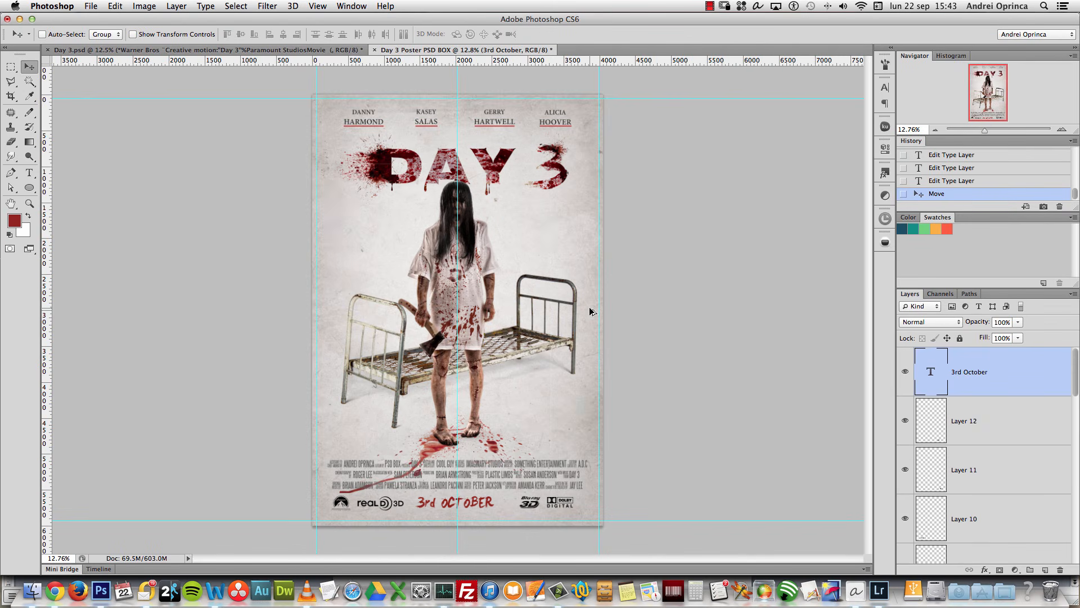
key(super+h)
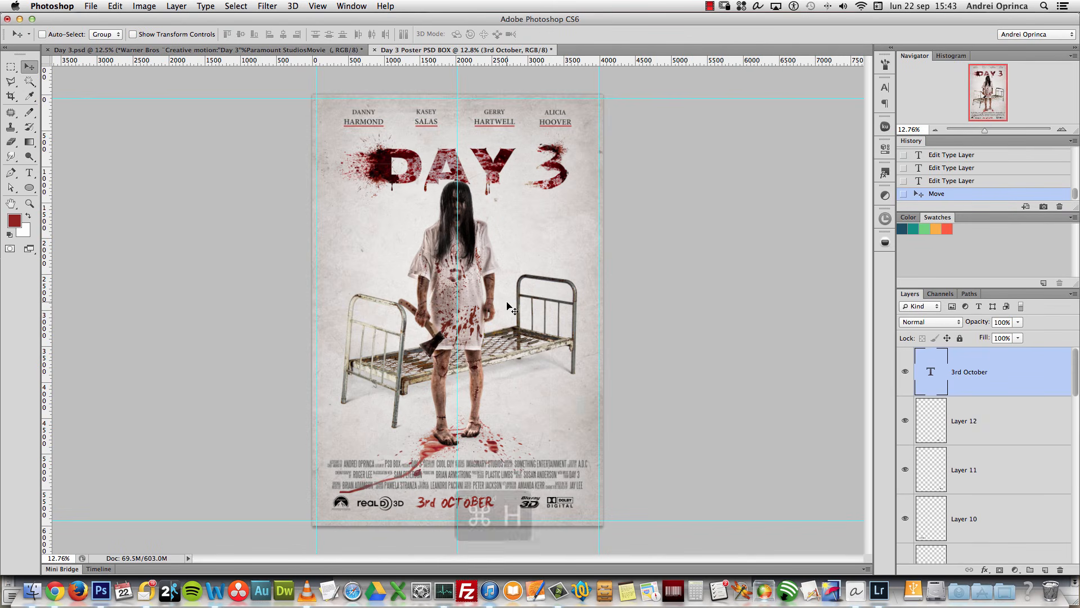
click(986, 439)
scroll(987, 436, down, 3)
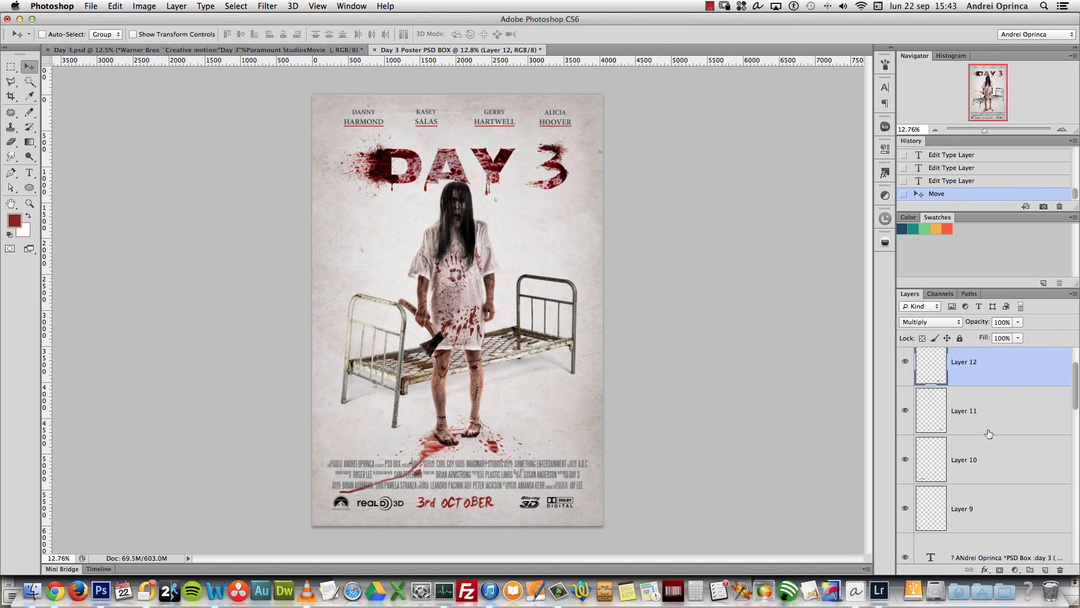
shift+click(991, 508)
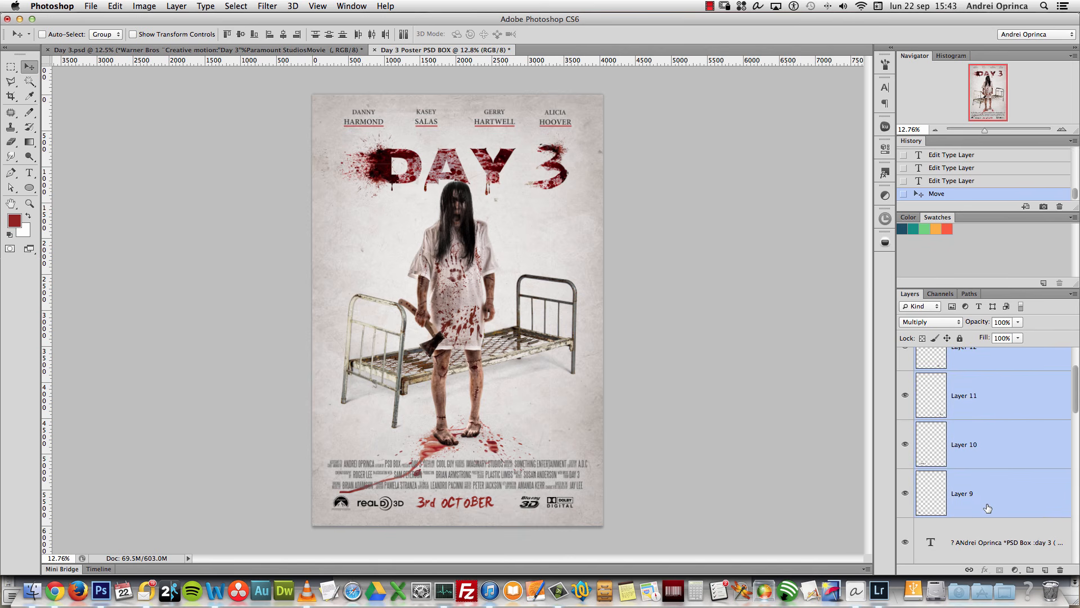
key(super+g)
Step: Name the new group 'logos' and set its opacity to 70%
double_click(945, 354)
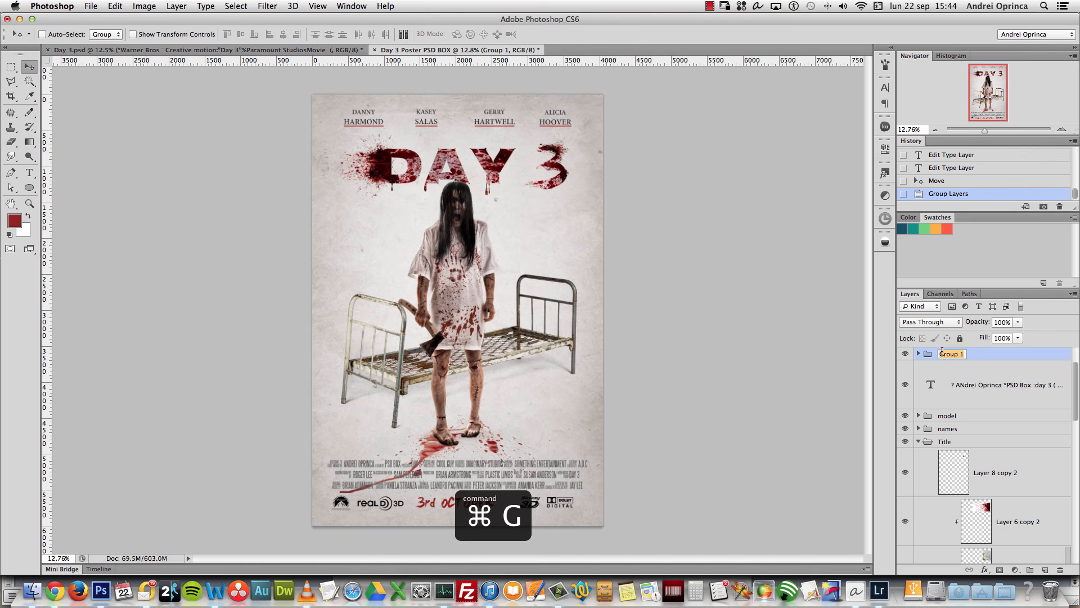
text(logo)
key(Return)
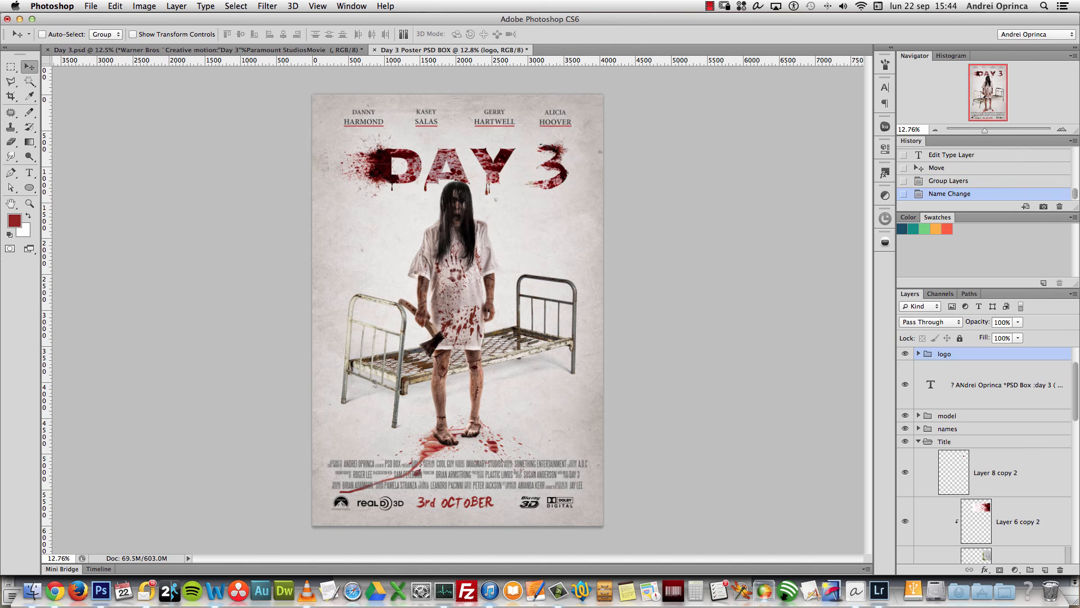
double_click(945, 354)
text(logos)
key(Return)
click(1007, 320)
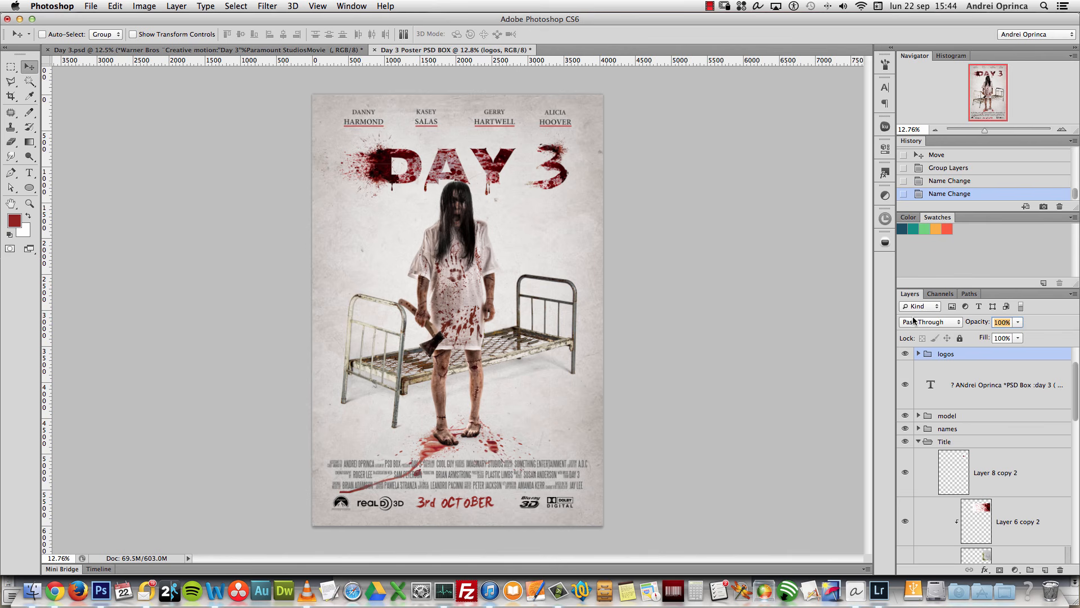
text(70)
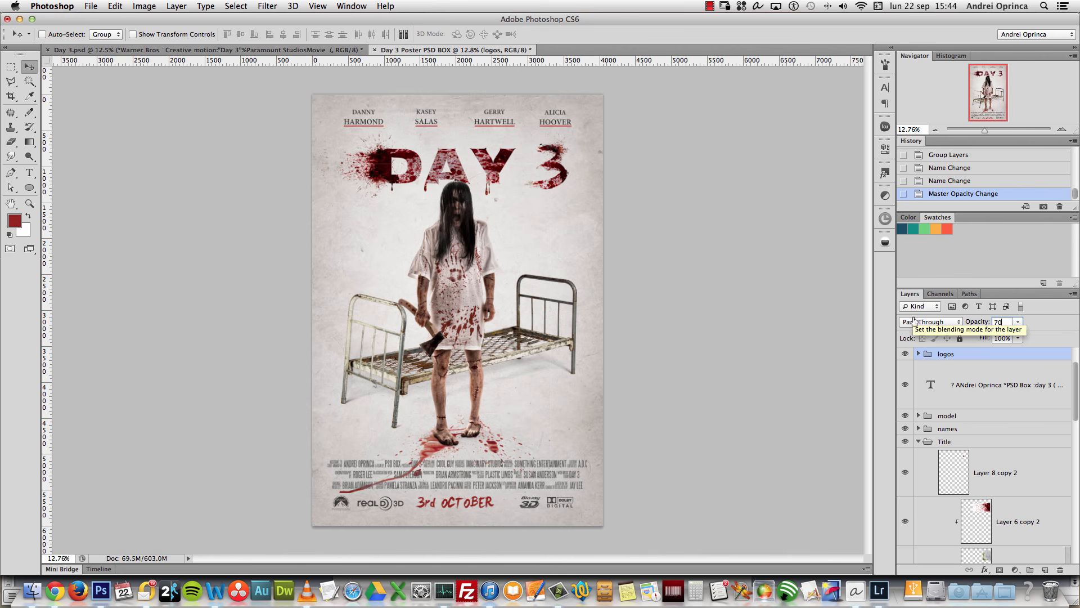
click(918, 442)
scroll(899, 482, up, 1)
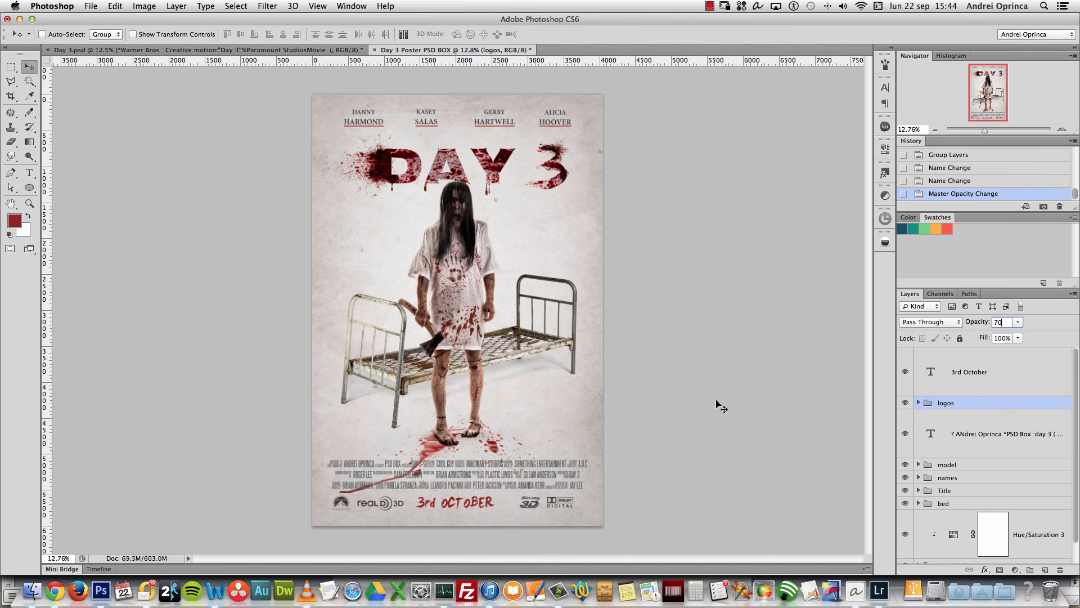
Step: Shift the bed group about 90 px sideways, closer to the girl
click(979, 365)
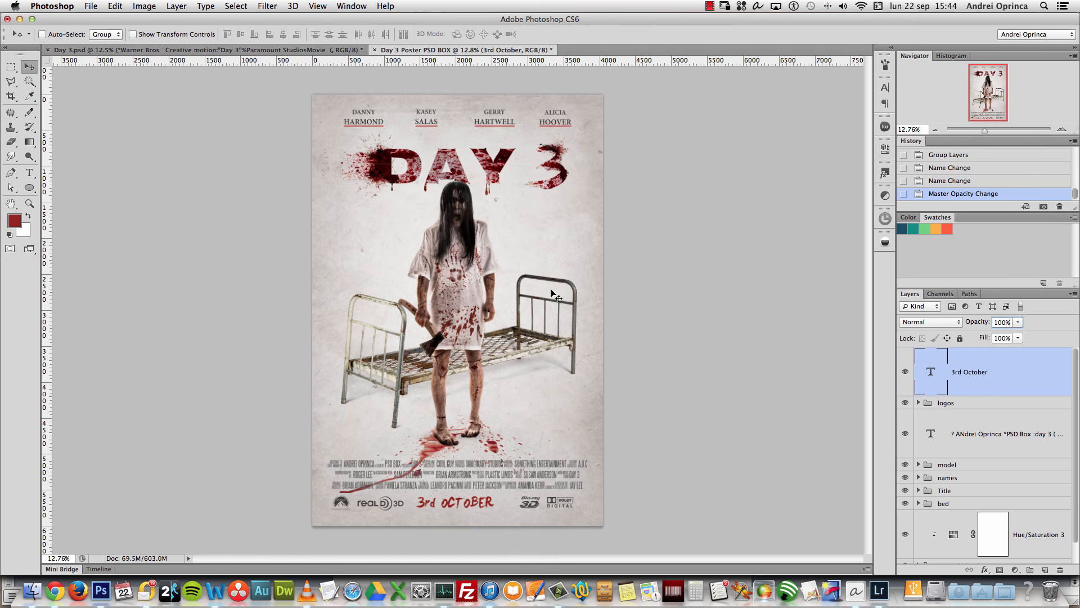
click(1062, 131)
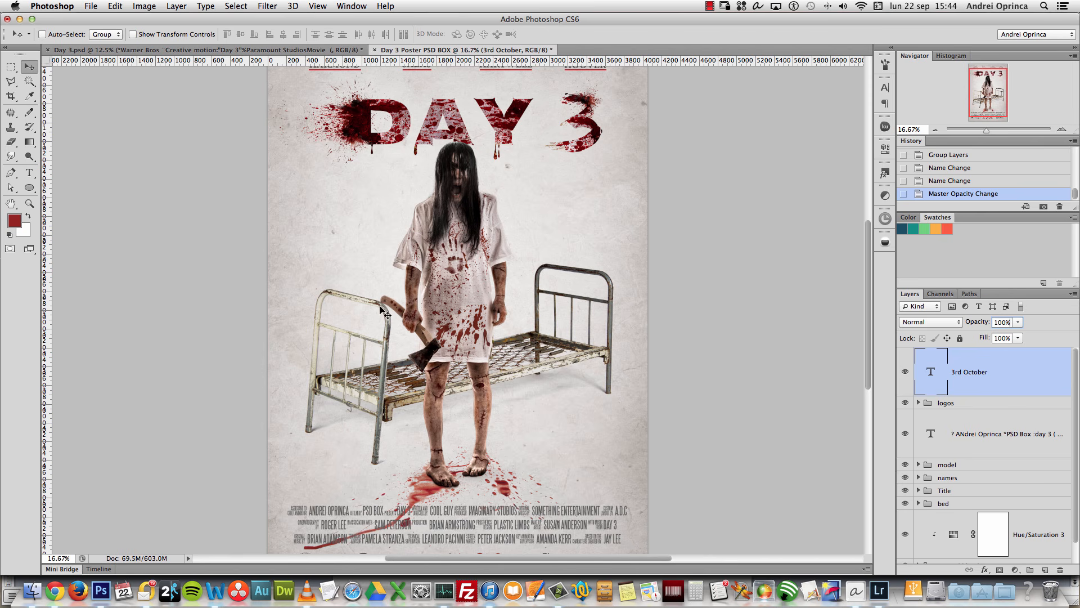
scroll(383, 315, up, 3)
scroll(383, 315, up, 1)
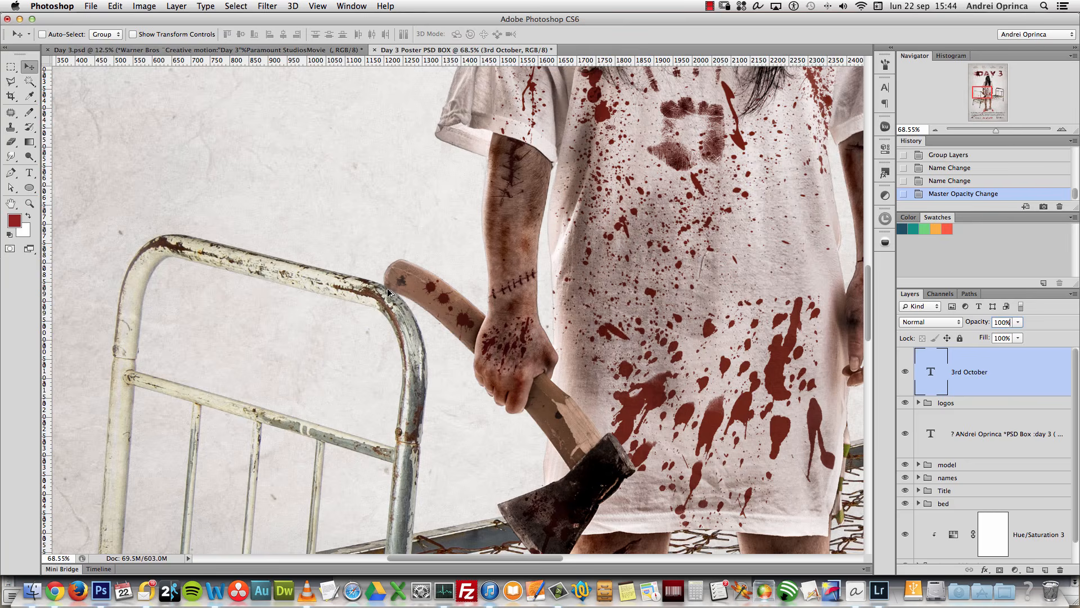
scroll(394, 290, down, 2)
scroll(391, 296, down, 4)
click(975, 504)
key(shift+Left)
key(shift+Left)
key(shift+Left)
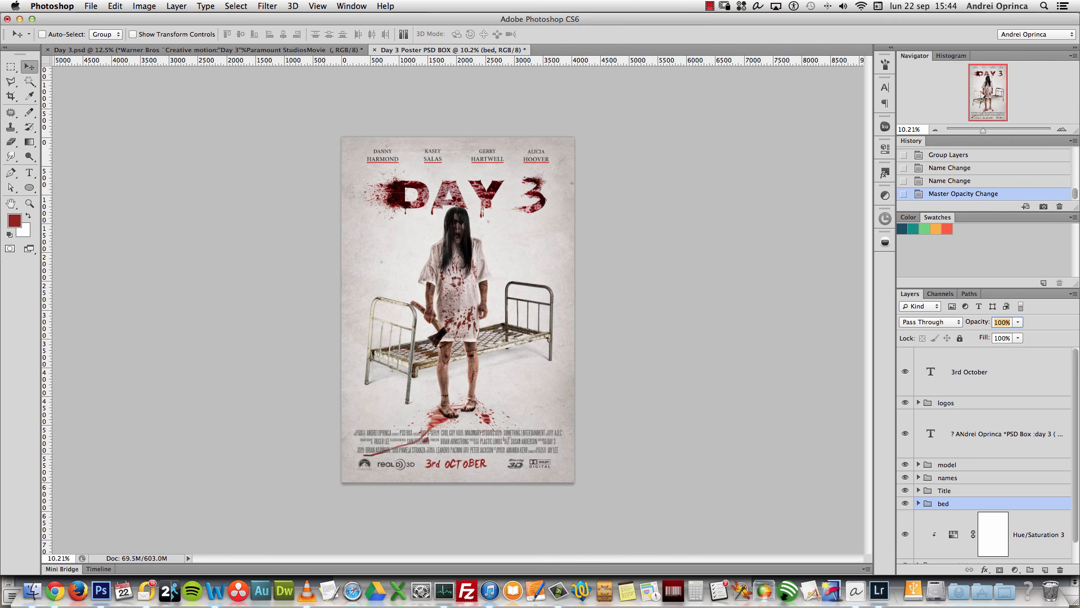
drag(541, 378, 544, 374)
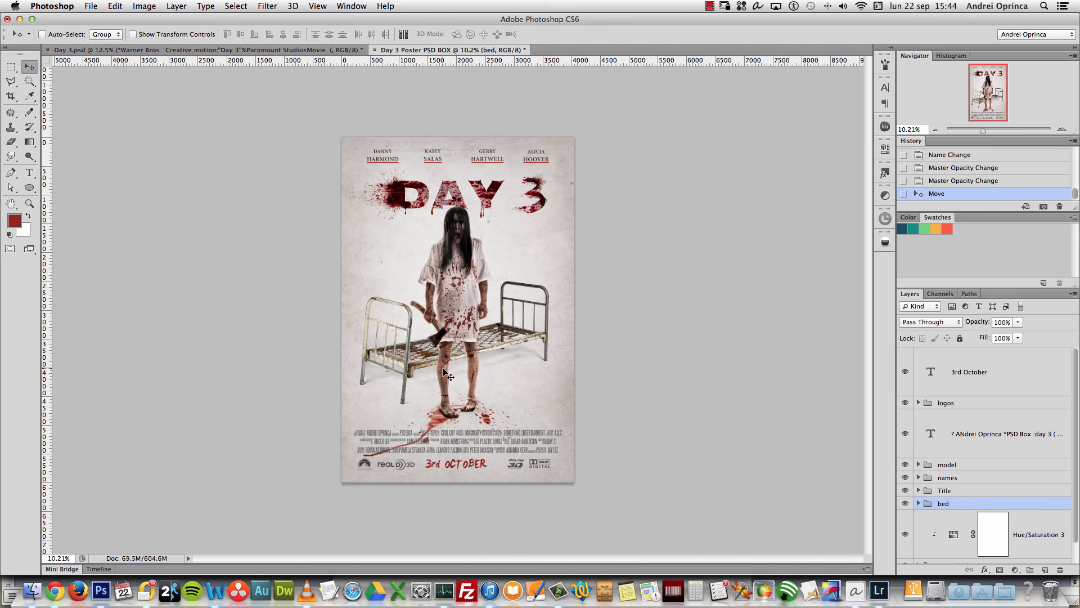
Step: Select the 3rd October layer and dismiss the adjustment layer menu without adding anything
click(1010, 384)
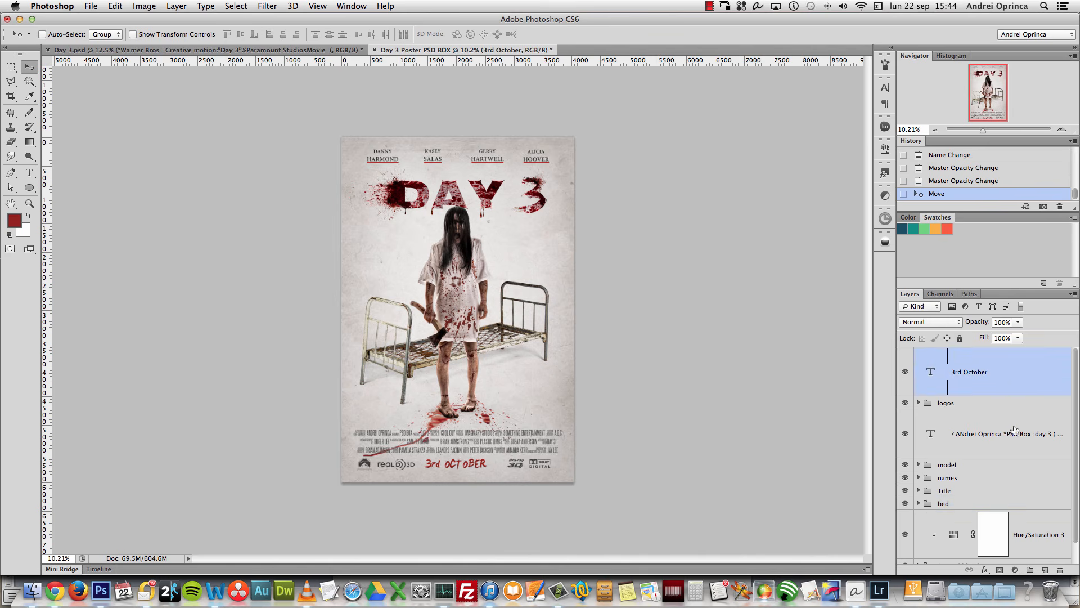
click(1015, 569)
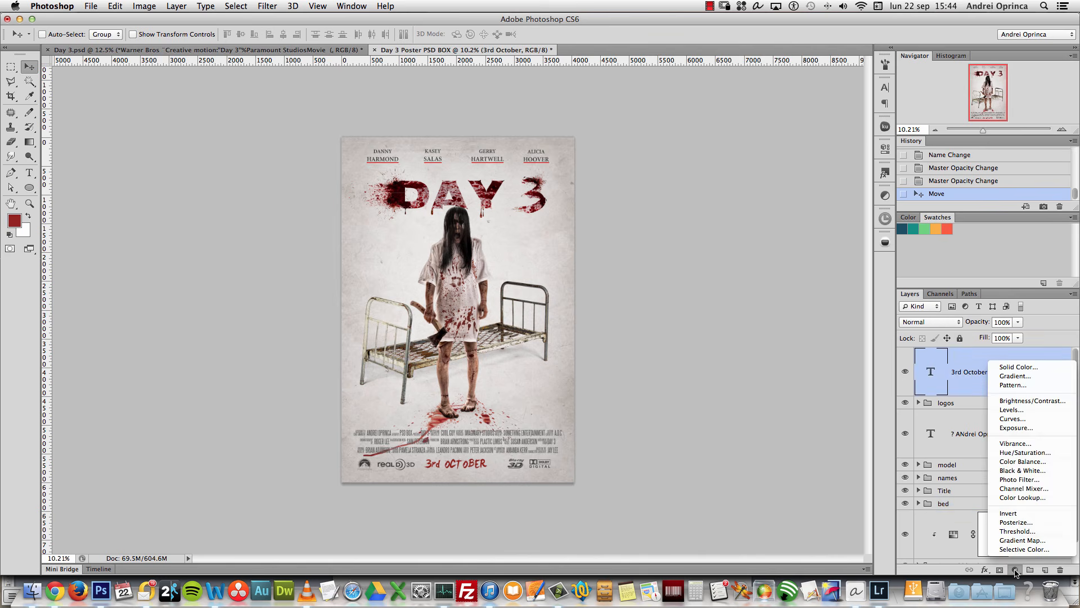
click(942, 372)
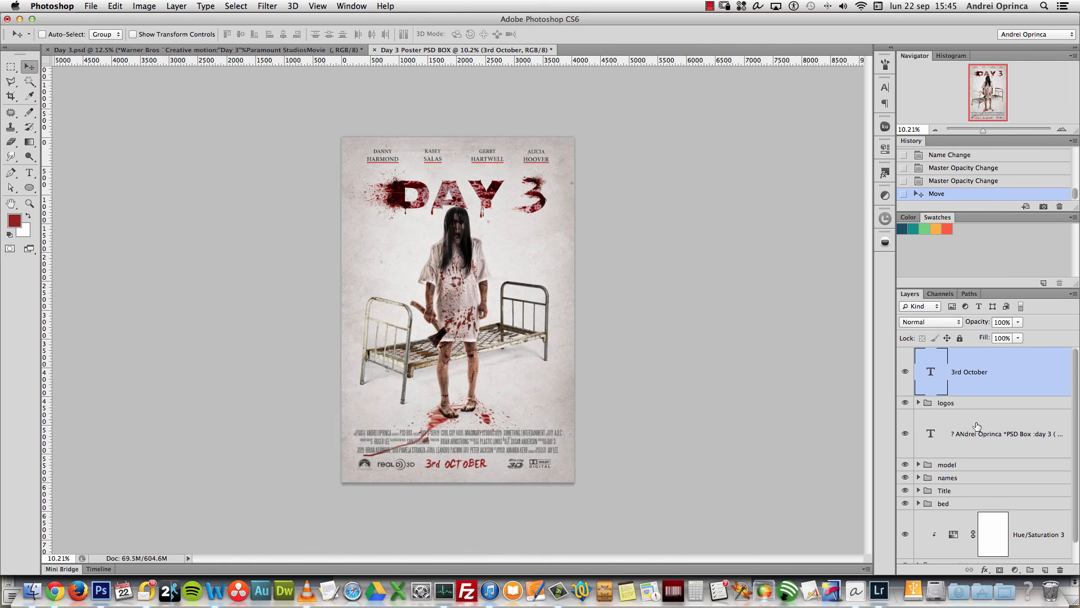
Step: Move the credits text layer above logos and group it with 3rd October
drag(976, 423, 974, 395)
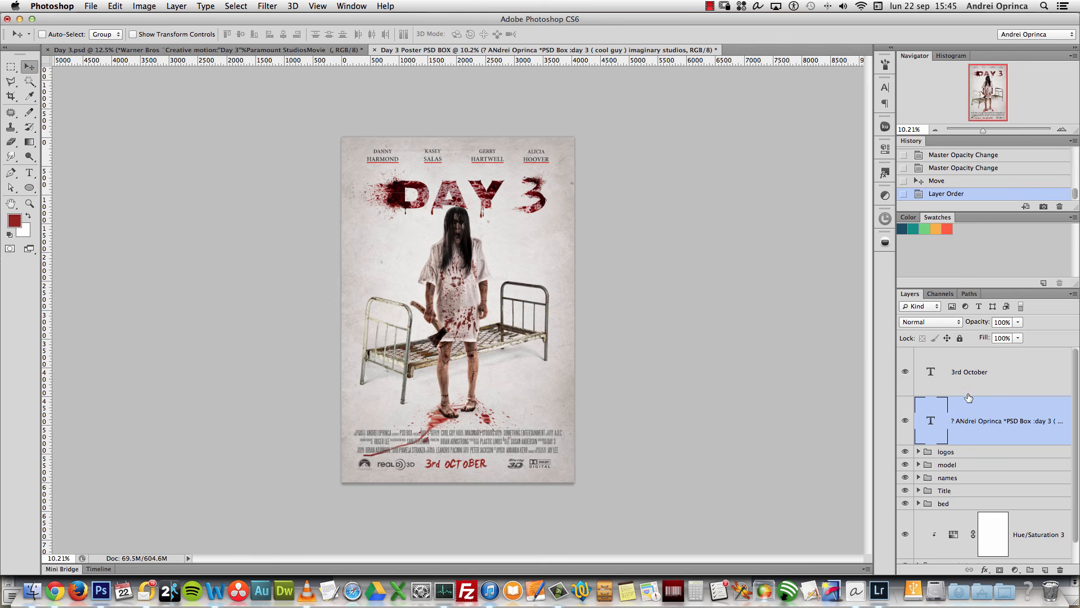
shift+click(969, 385)
key(super+g)
Step: Name the new group 'credits' in lowercase
double_click(949, 354)
text(Credits)
key(Return)
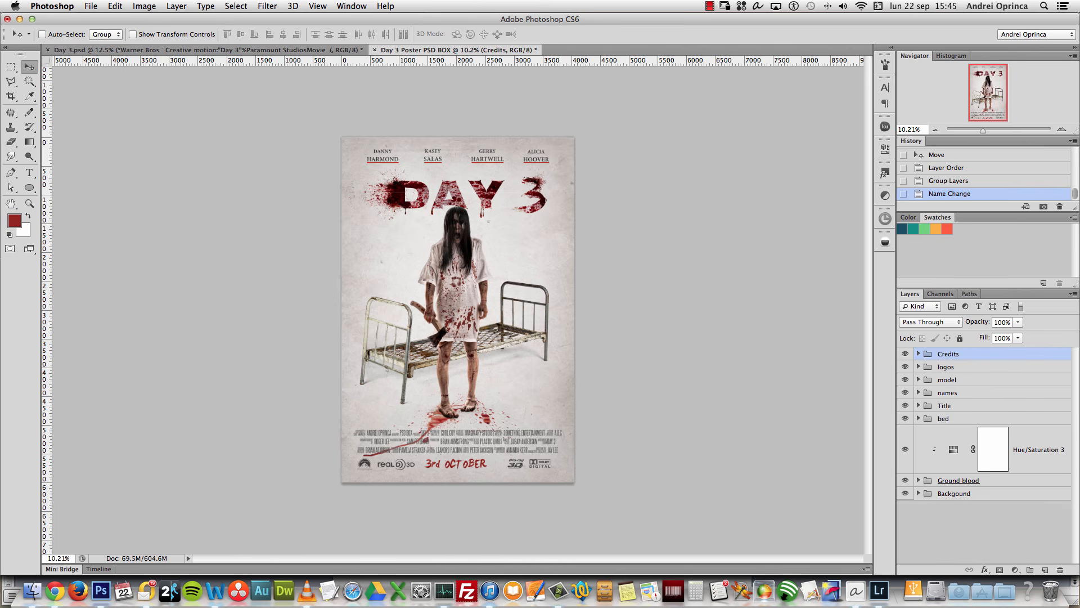
double_click(948, 352)
key(BackSpace)
text(credits)
key(Return)
click(1015, 569)
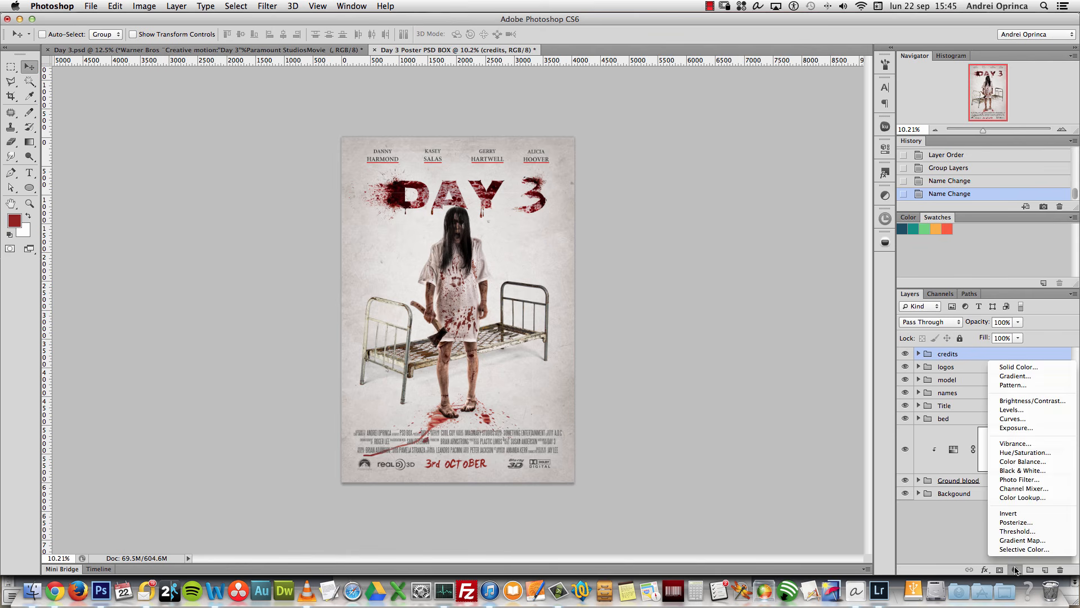
Step: Add a Color Lookup adjustment layer using the DesaturateNeutrals.3dl LUT
click(1032, 498)
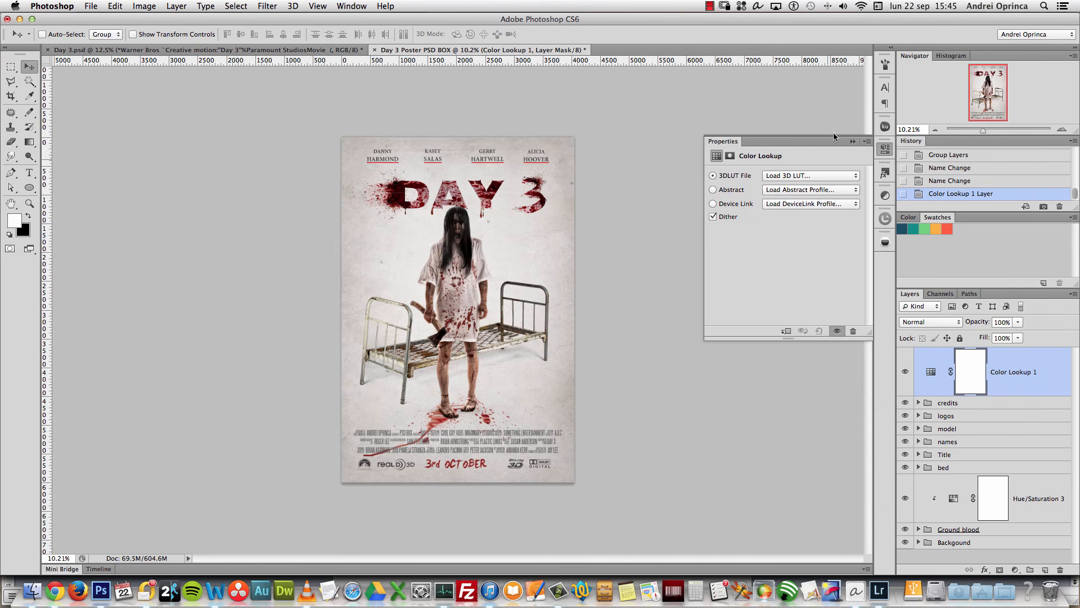
click(818, 172)
click(749, 181)
click(814, 180)
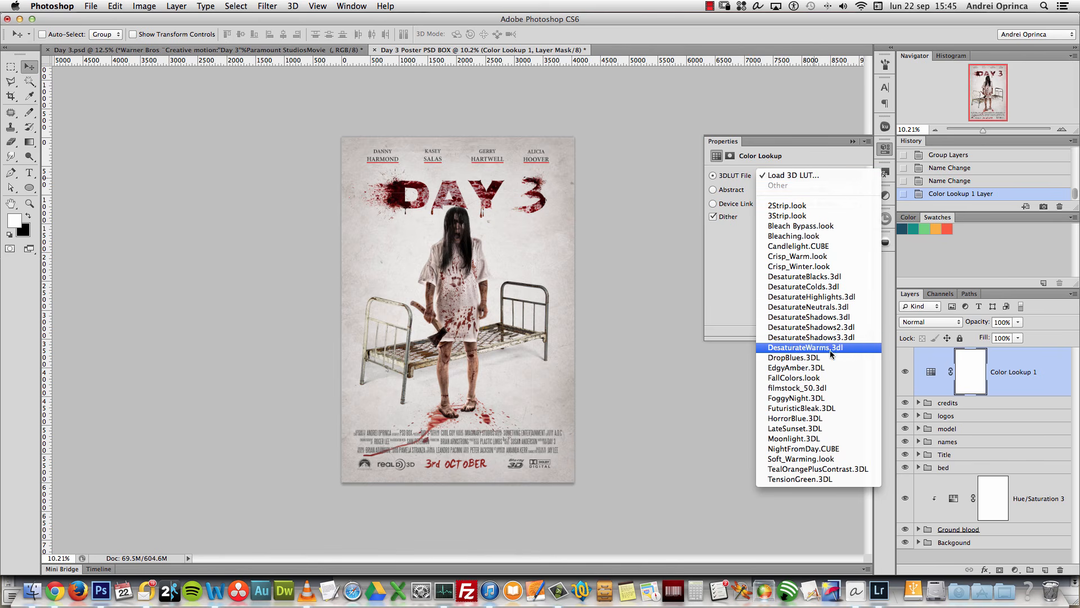
click(828, 310)
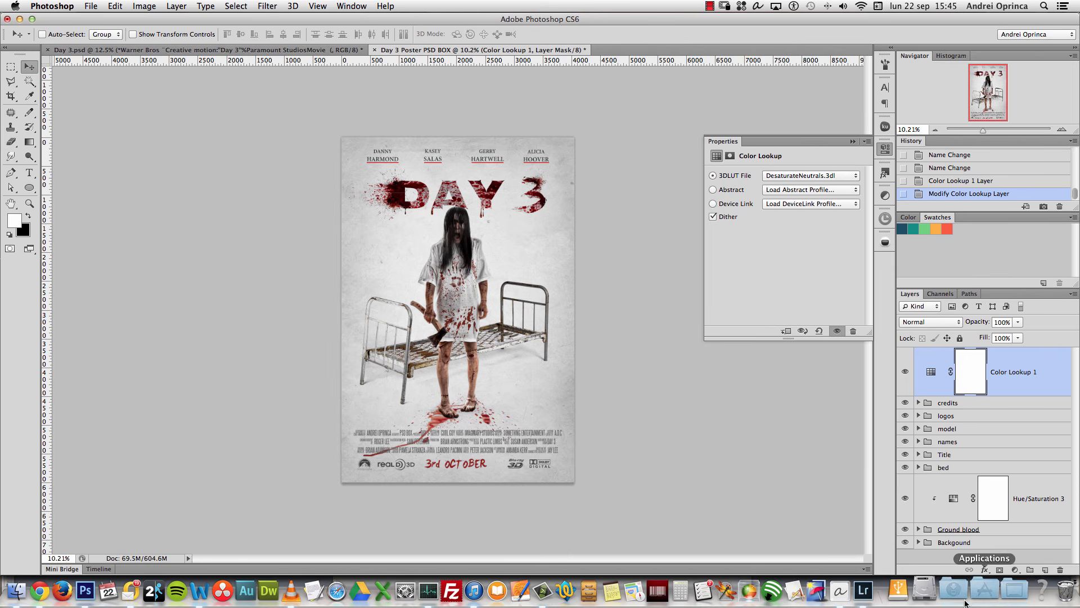
Step: Browse Applications > Adobe Photoshop CS6 > Presets > 3DLUTs to see the available LUTs
click(982, 591)
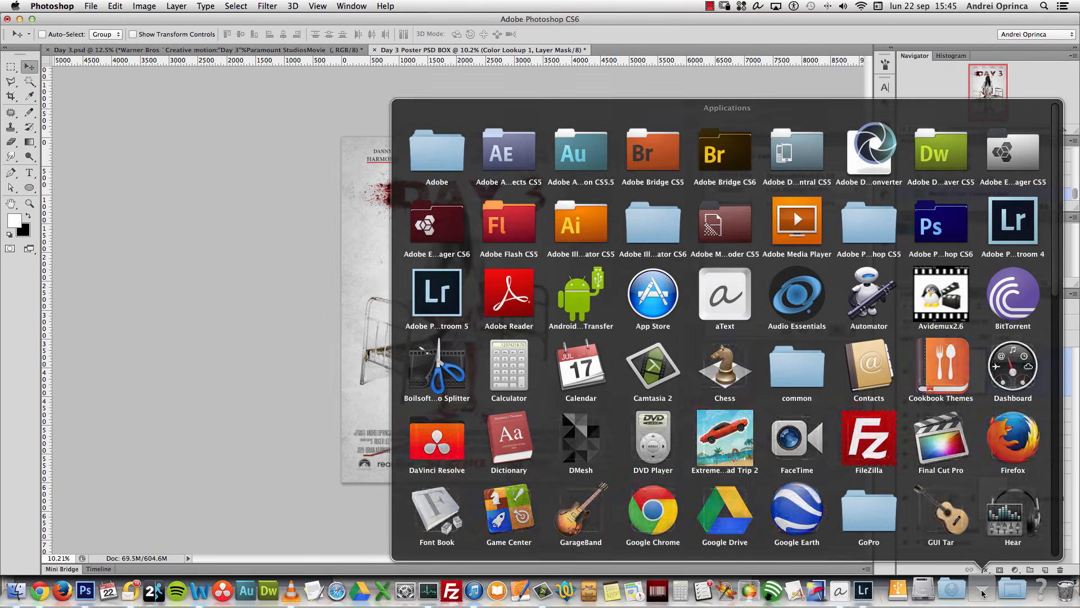
click(936, 225)
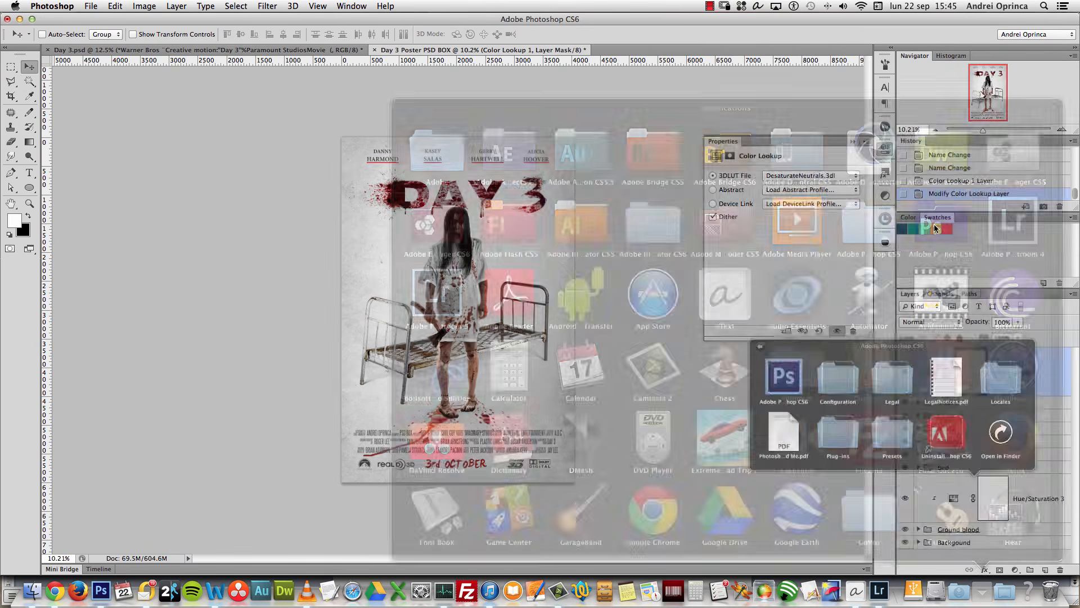
click(872, 508)
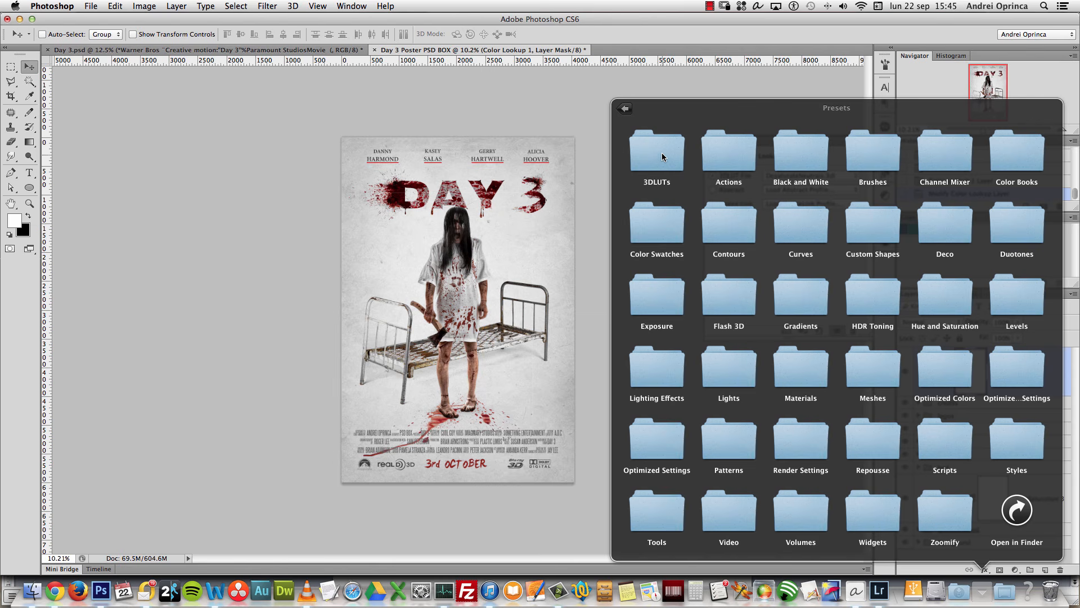
click(663, 161)
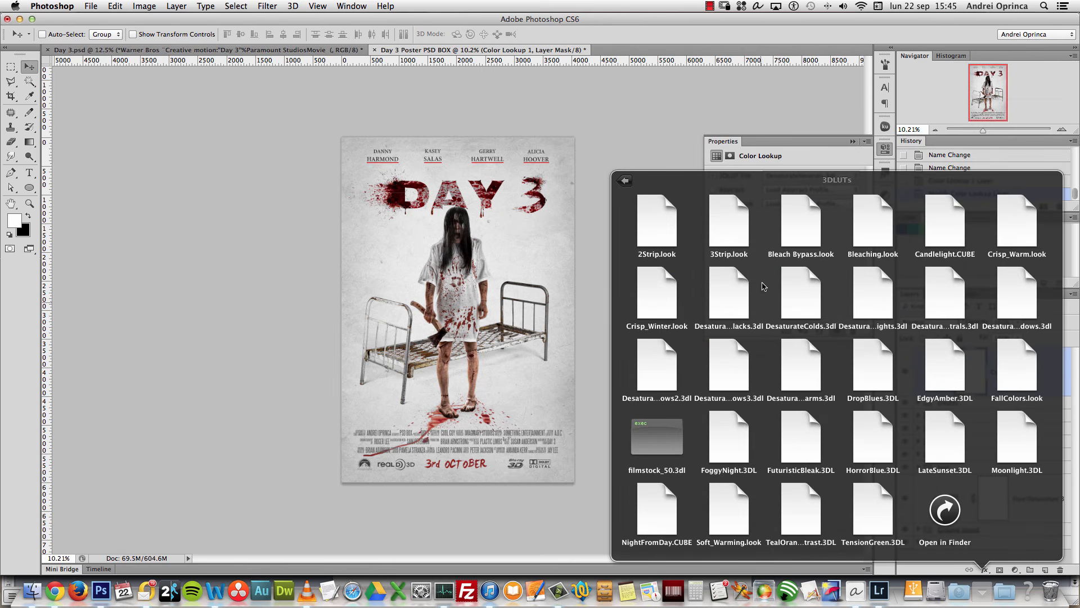
click(801, 143)
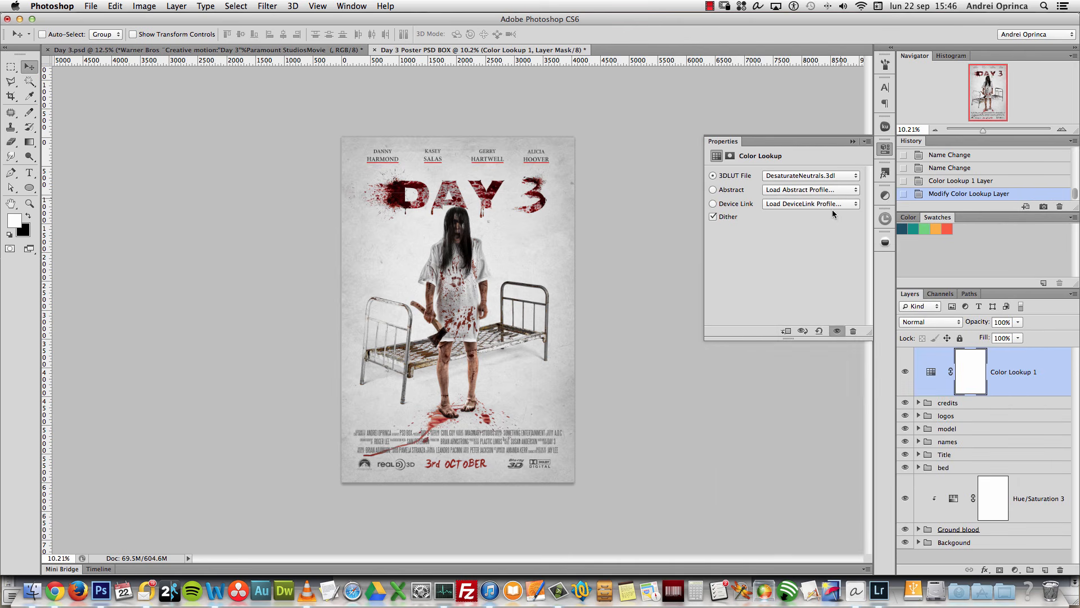
Step: Review the Color Lookup LUT options, keeping DesaturateNeutrals.3dl without loading an external file
click(856, 177)
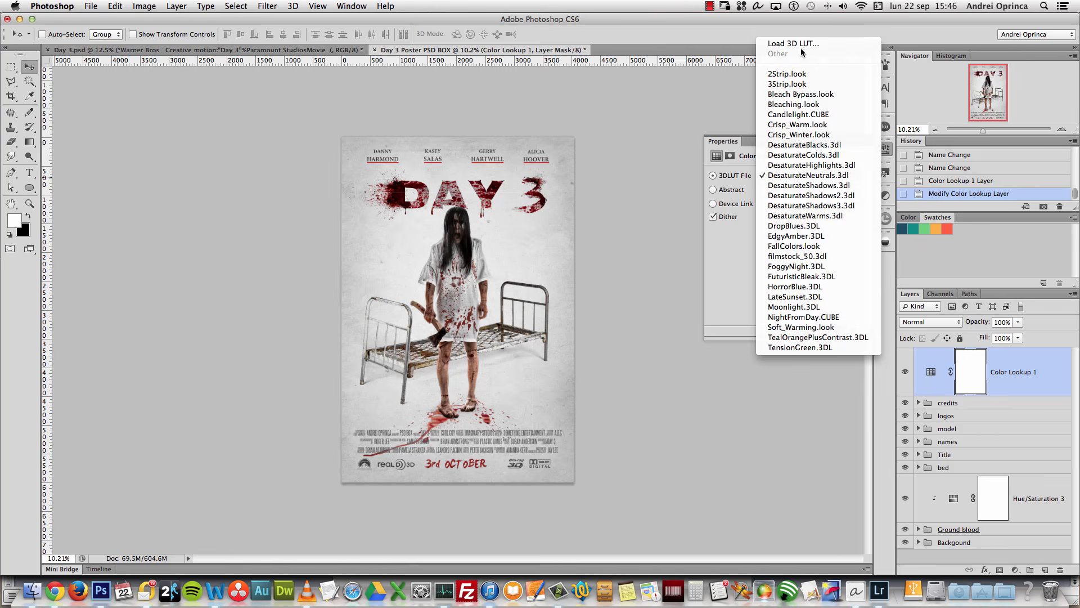
key(Escape)
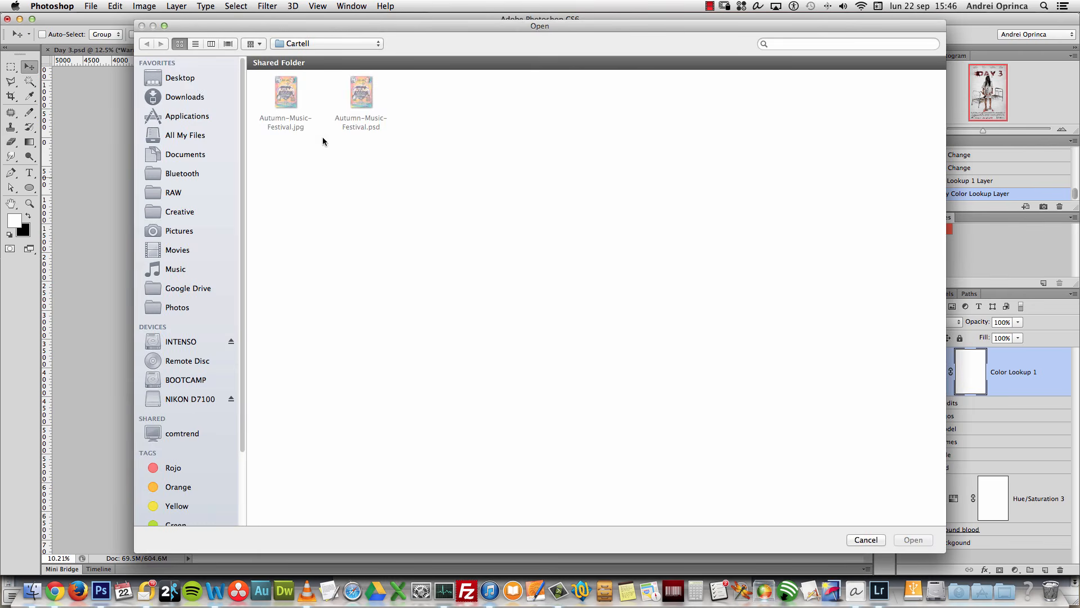
click(186, 79)
click(866, 540)
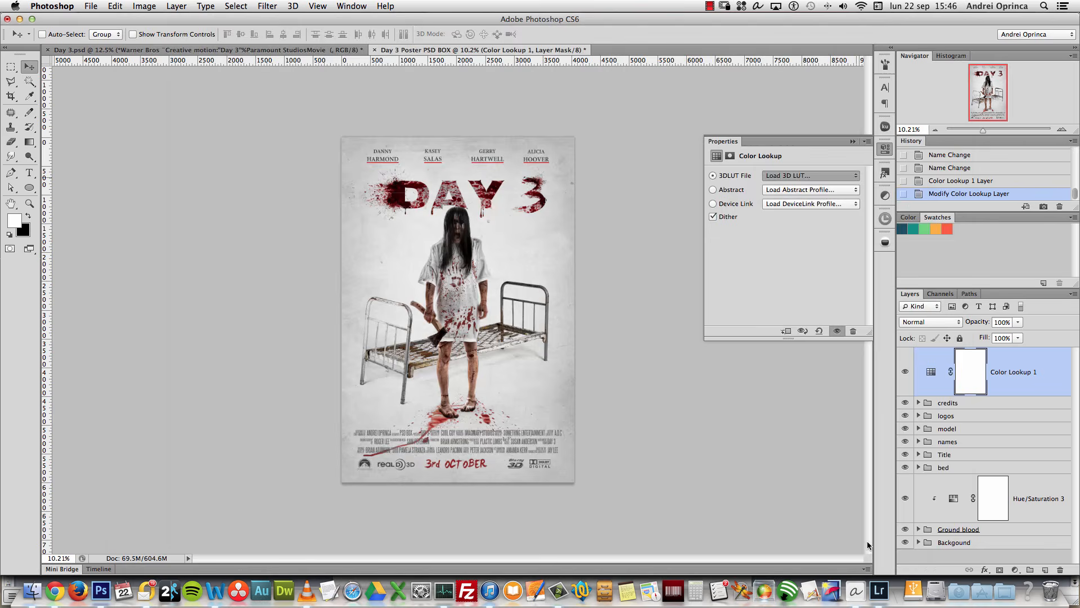
click(853, 141)
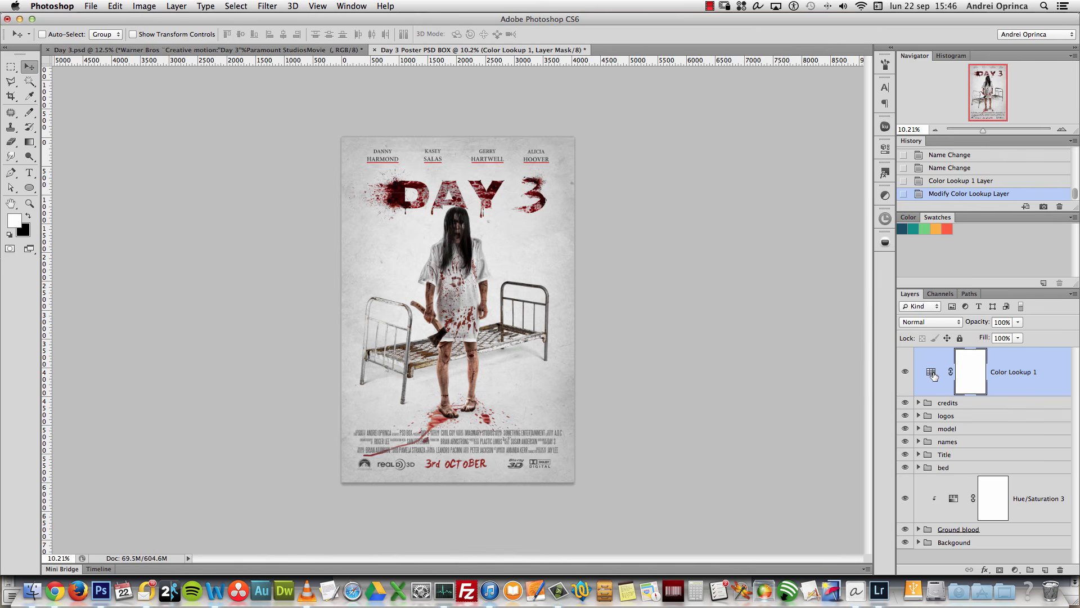
double_click(931, 372)
click(846, 175)
click(747, 146)
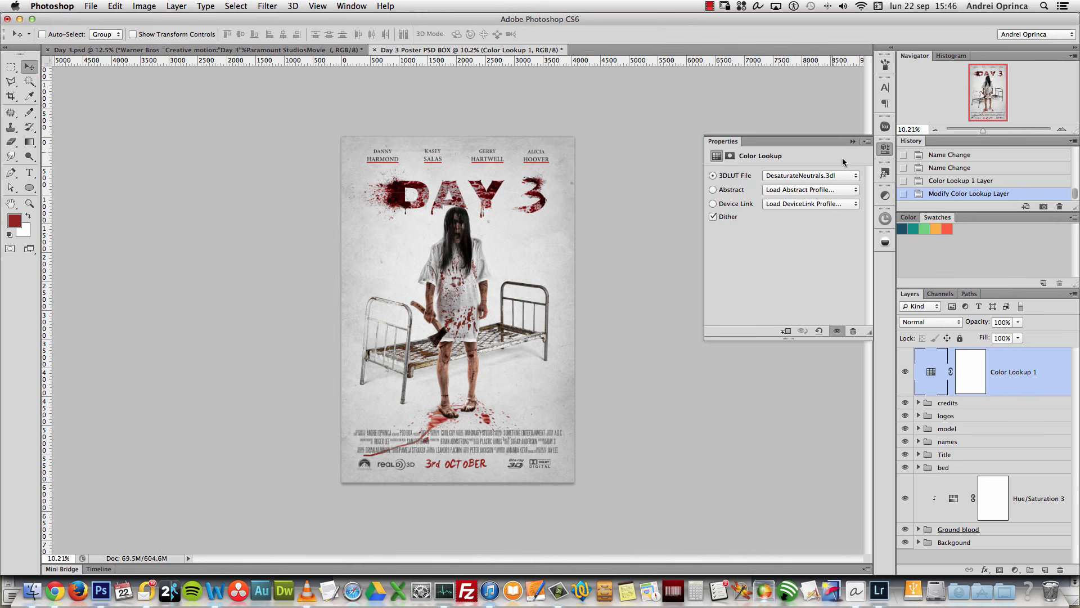
Step: Lower Color Lookup 1's opacity to 30% and toggle it to compare
click(1011, 322)
text(30)
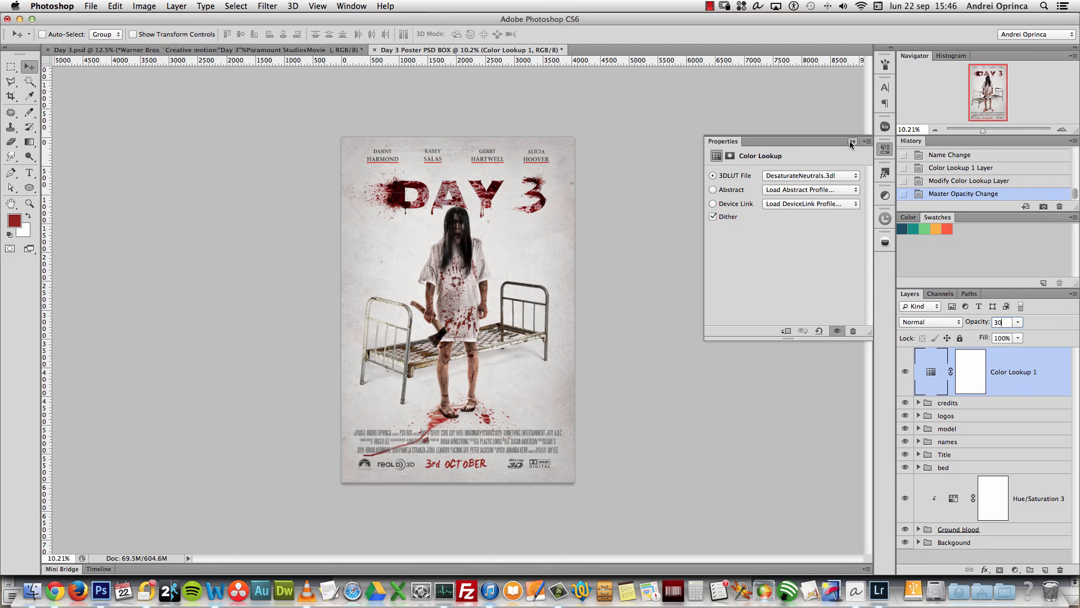
click(905, 374)
click(905, 374)
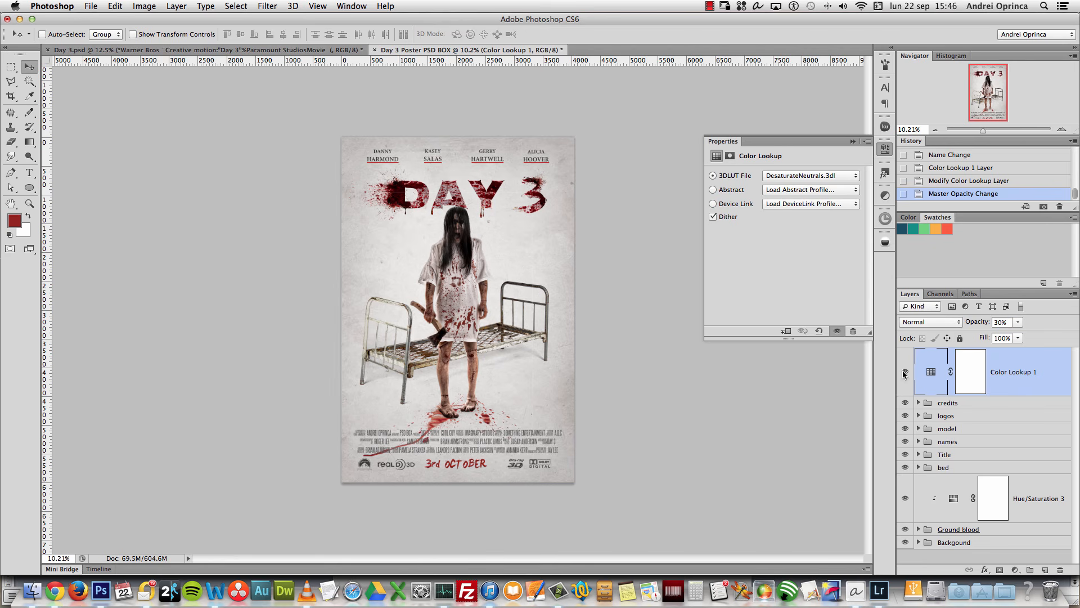
click(852, 141)
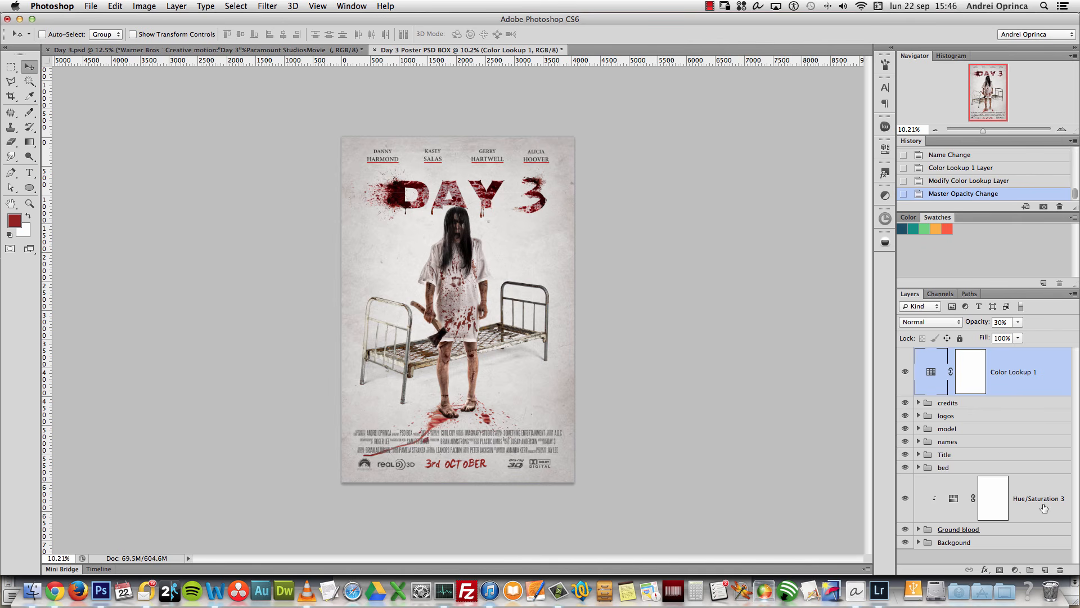
Step: Duplicate Color Lookup 1 and apply the LateSunset.3DL look to the copy
key(ctrl+j)
double_click(931, 372)
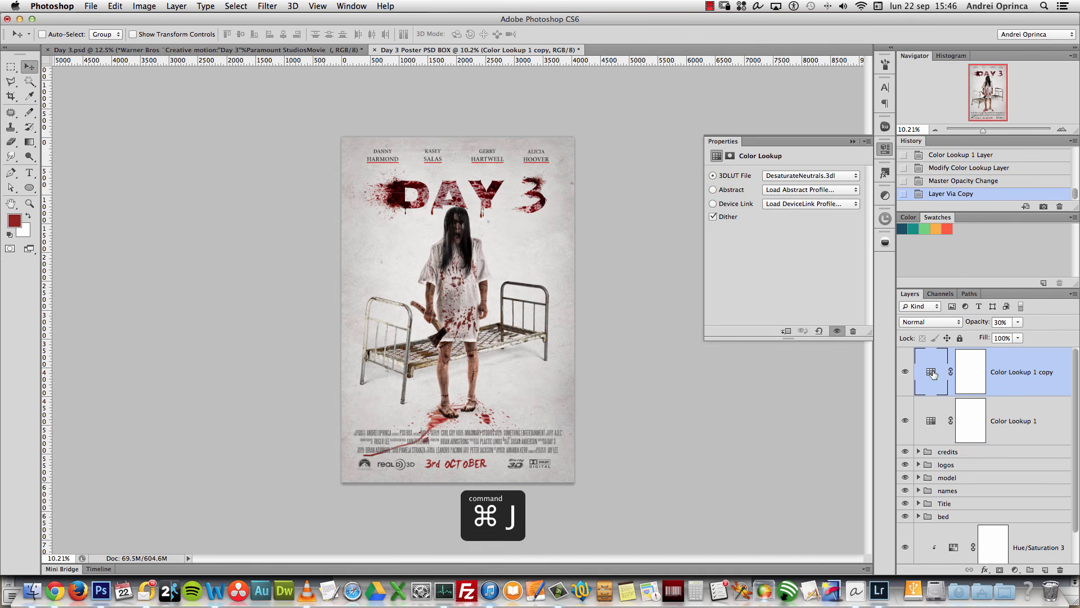
click(809, 176)
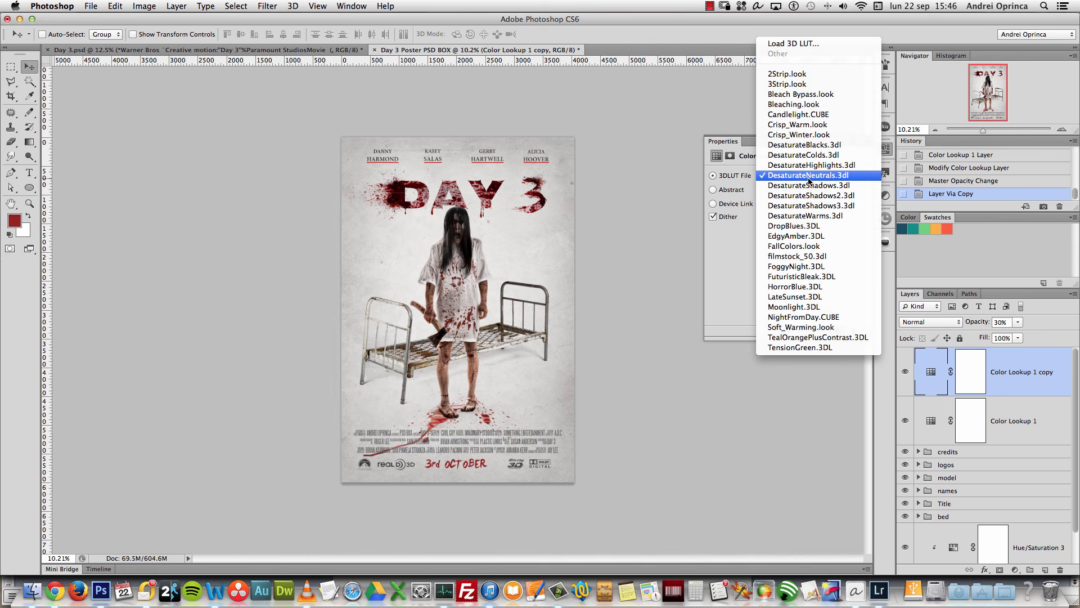
click(800, 301)
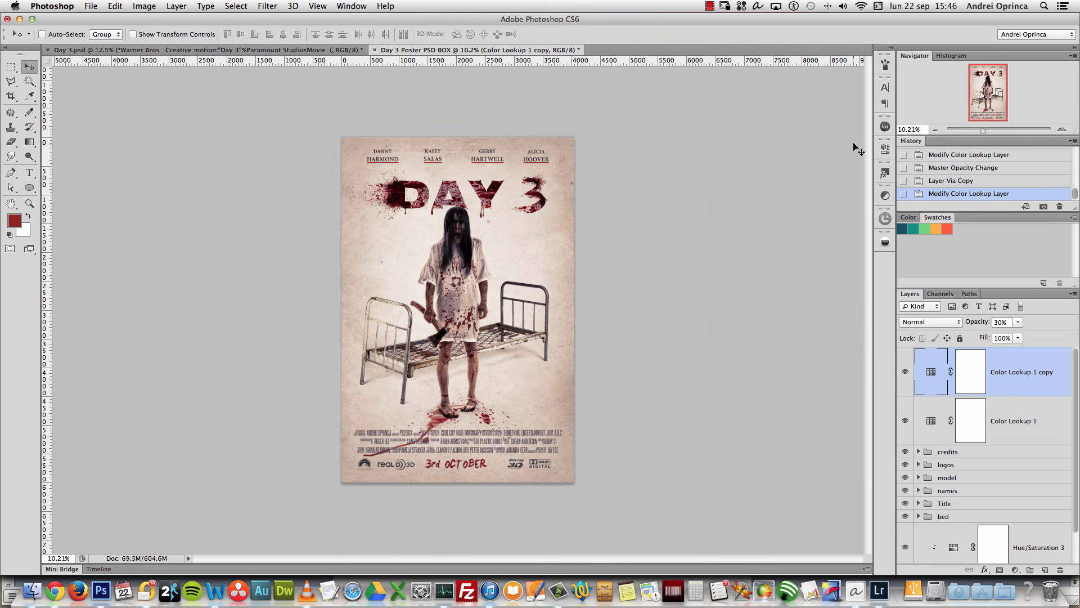
Step: Set the copy's opacity to 15% and toggle its visibility to compare the warm tint
click(1009, 320)
text(15)
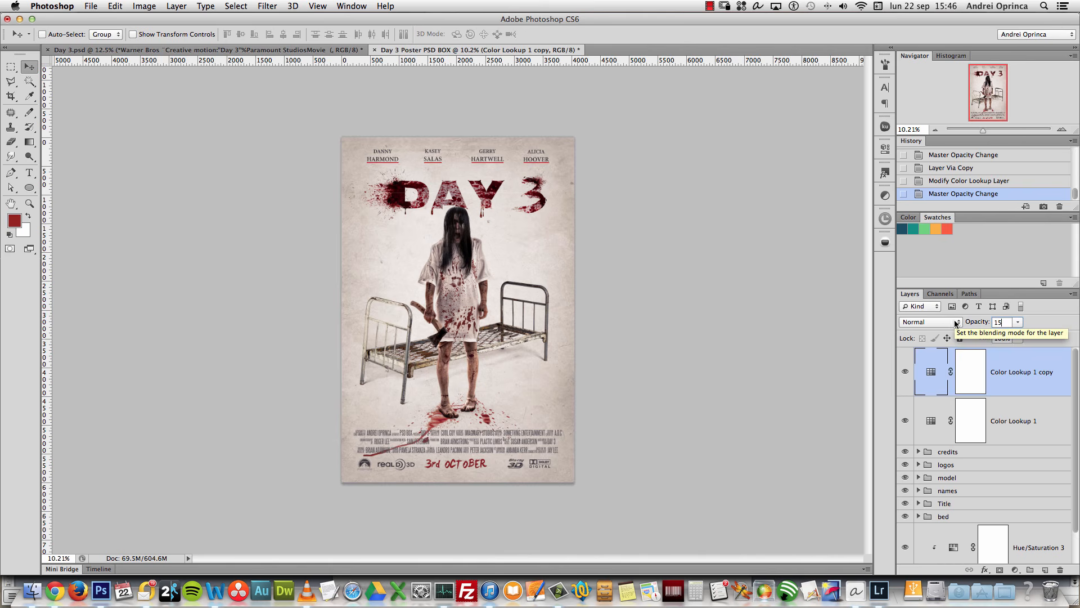
click(1025, 407)
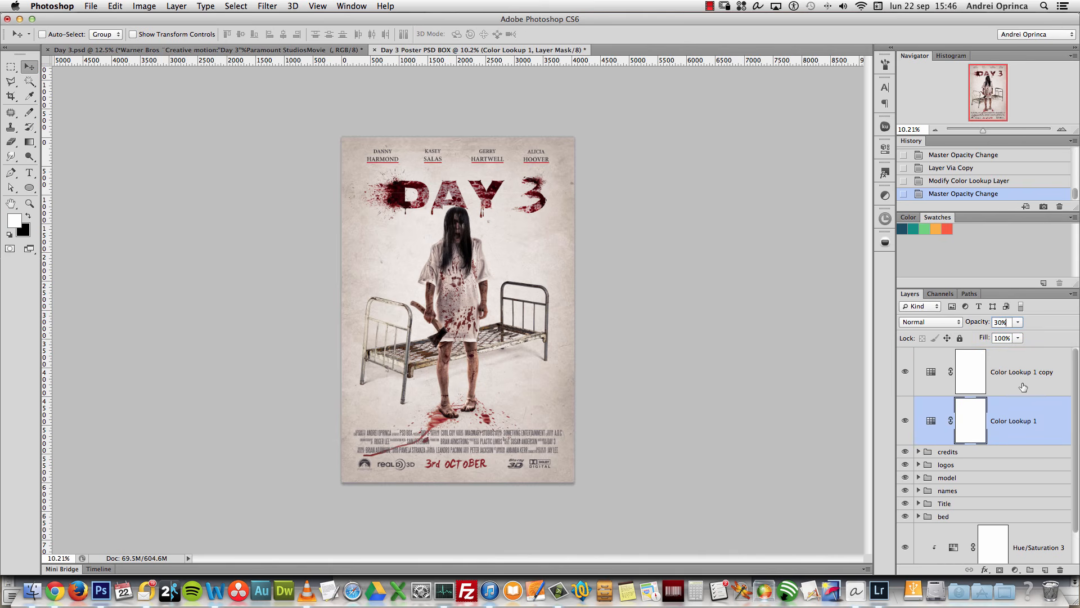
click(1023, 387)
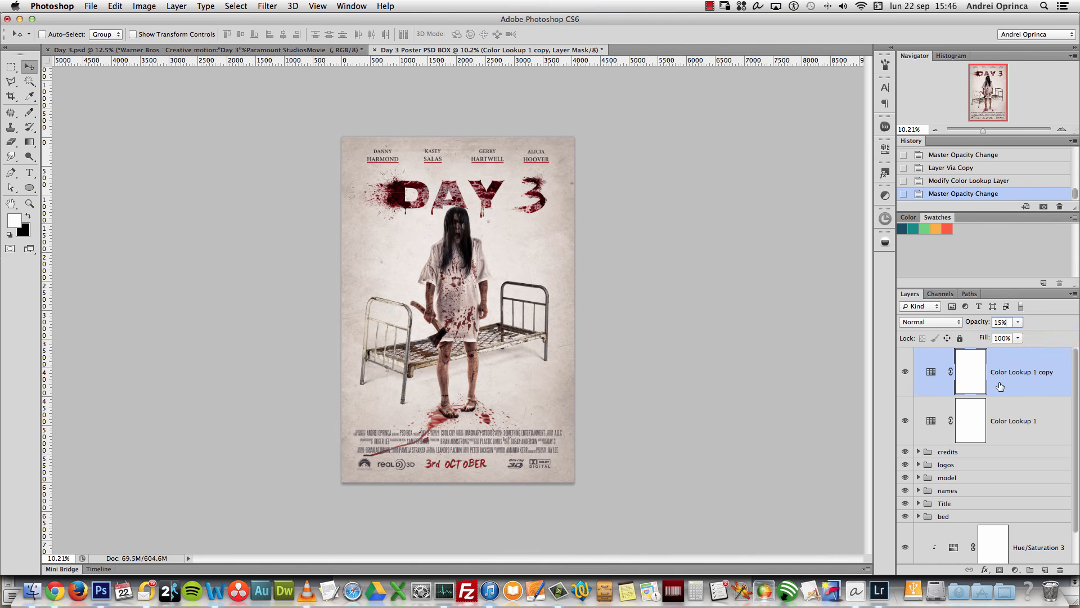
click(904, 372)
click(904, 373)
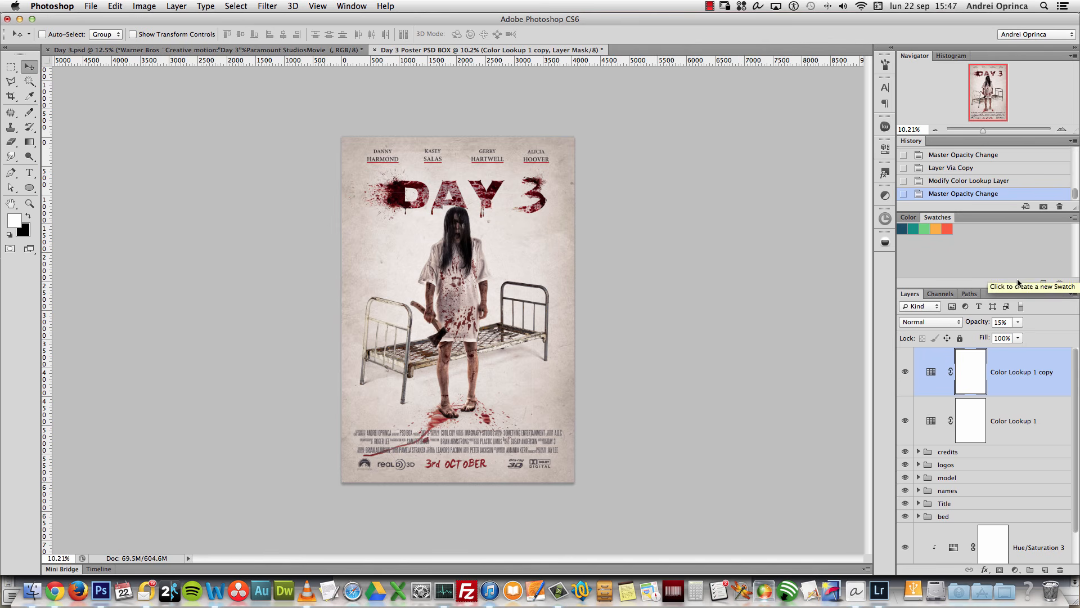
Step: Re-enter and commit the Color Lookup 1 copy's opacity as 15%
click(1004, 321)
text(10)
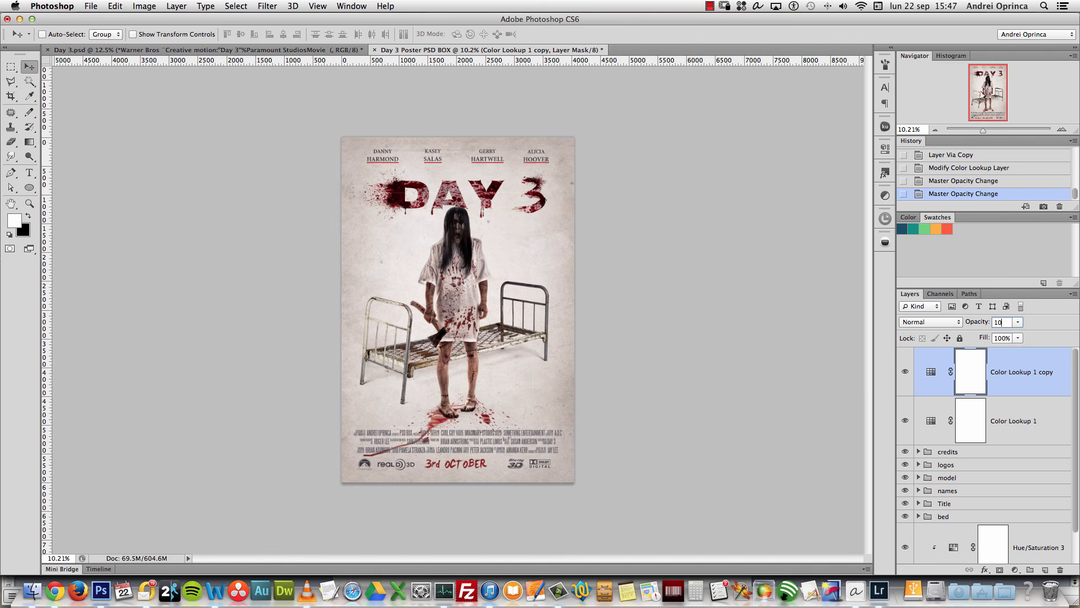
click(1023, 388)
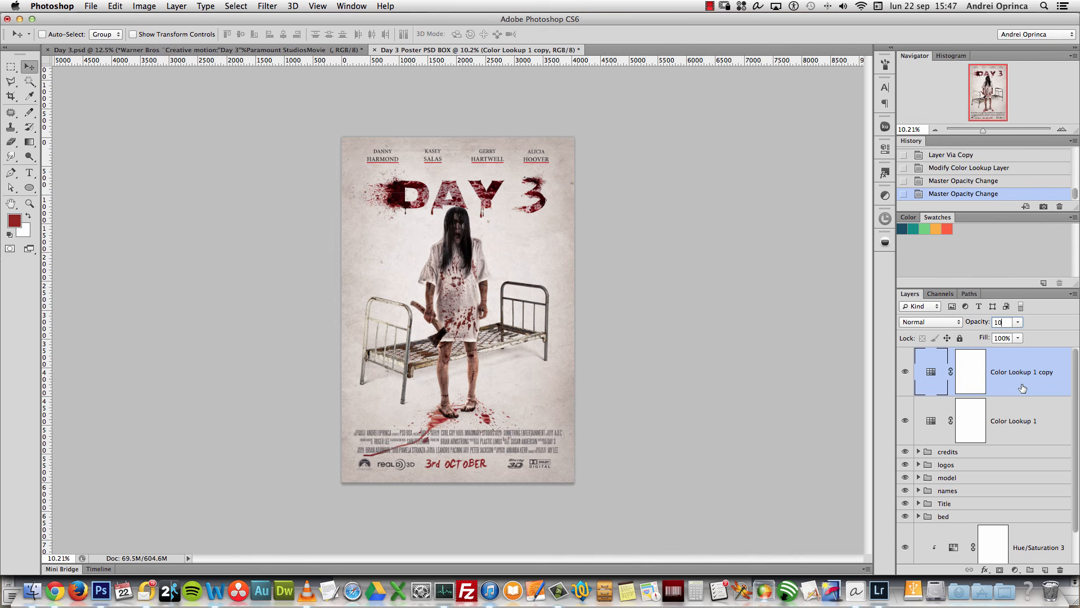
key(BackSpace)
text(5)
click(970, 371)
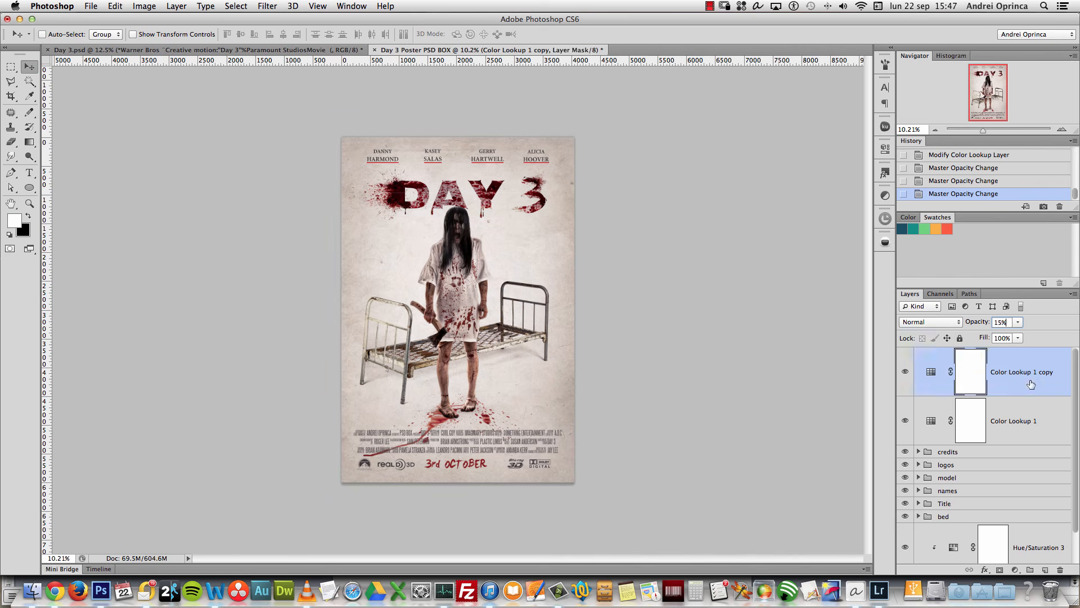
click(1016, 570)
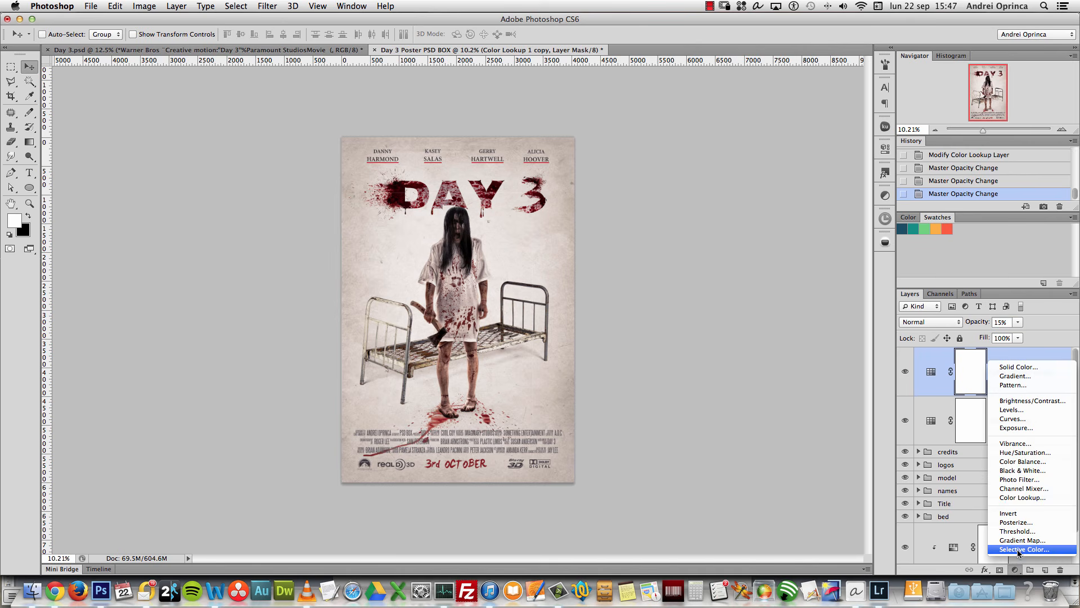
Step: Add a Selective Color layer and set its Reds to Cyan 8, Magenta -5, Yellow 6, Black -5
click(1017, 549)
click(820, 193)
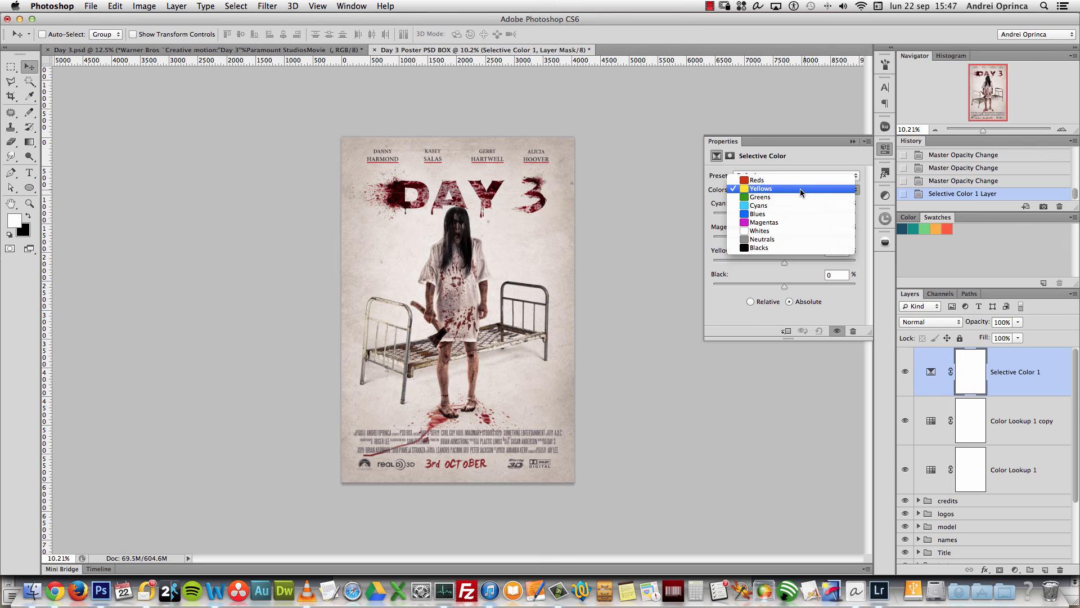
click(757, 180)
text(8)
key(Tab)
text(-5)
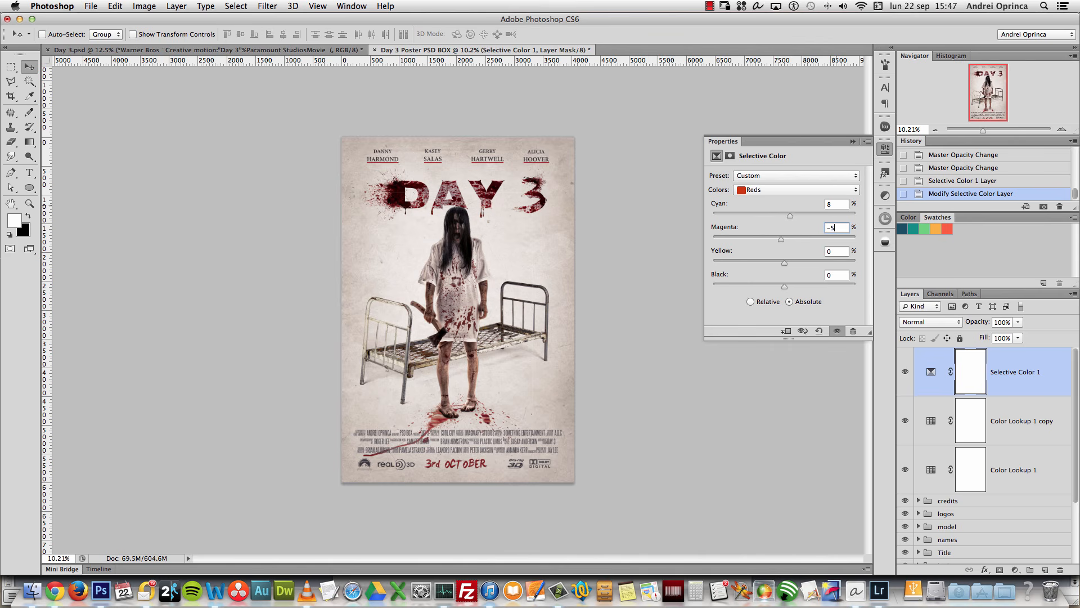
click(830, 251)
text(6)
key(Tab)
text(-5)
Step: Set the Yellows range to Cyan -4, Magenta 6, Yellow -5, Black 25
click(787, 190)
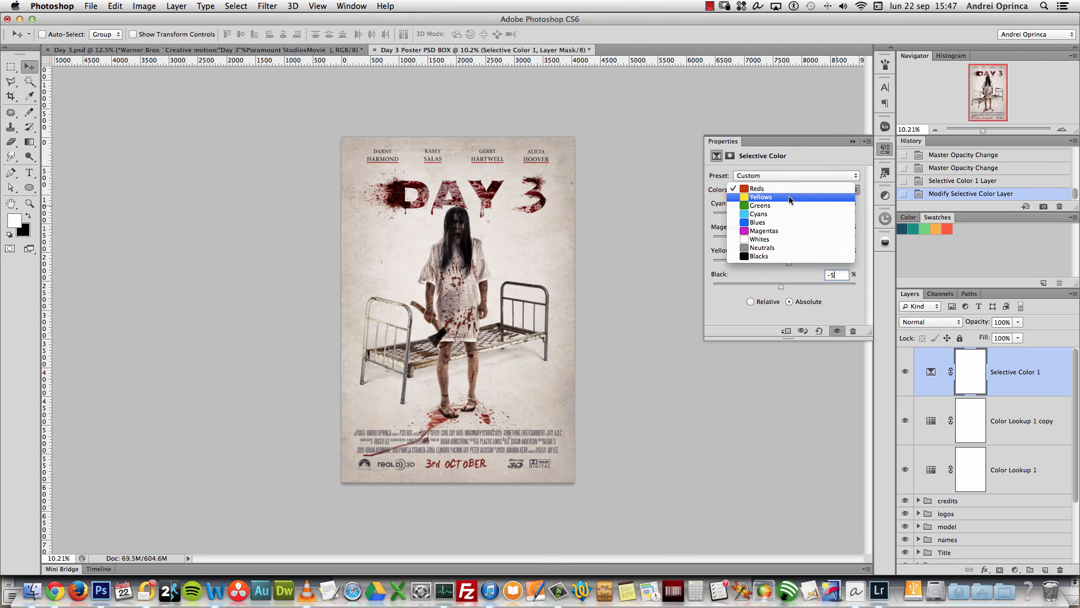
click(789, 197)
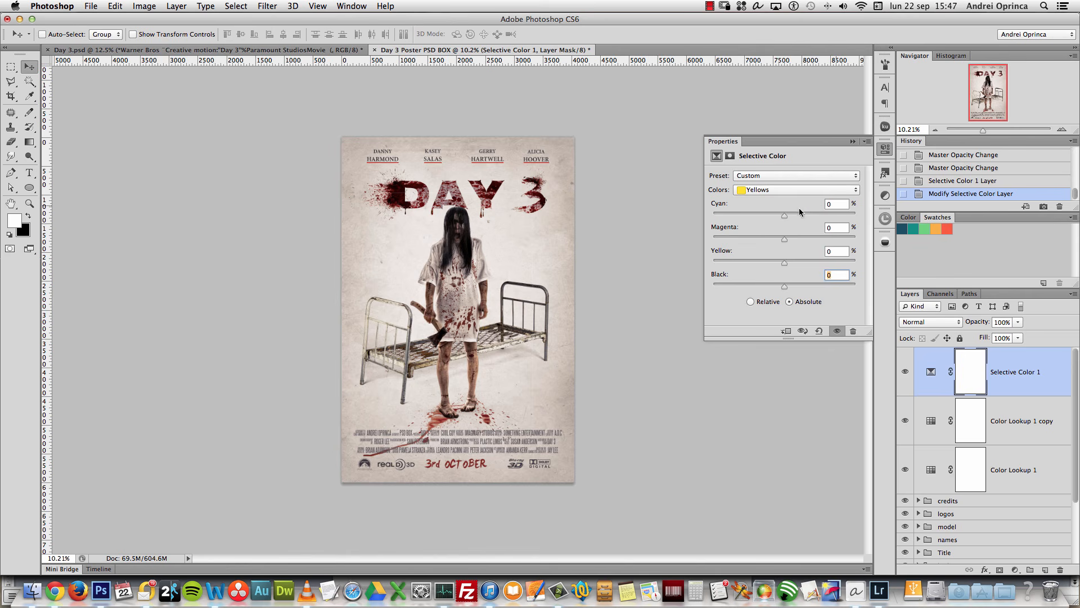
double_click(833, 203)
text(-4)
key(Tab)
text(6)
click(827, 250)
double_click(824, 251)
text(-5)
key(Tab)
text(25)
Step: Toggle the Selective Color 1 layer off and on to compare, then close its settings
click(906, 372)
click(906, 372)
click(905, 372)
click(906, 372)
click(906, 371)
click(906, 371)
click(853, 141)
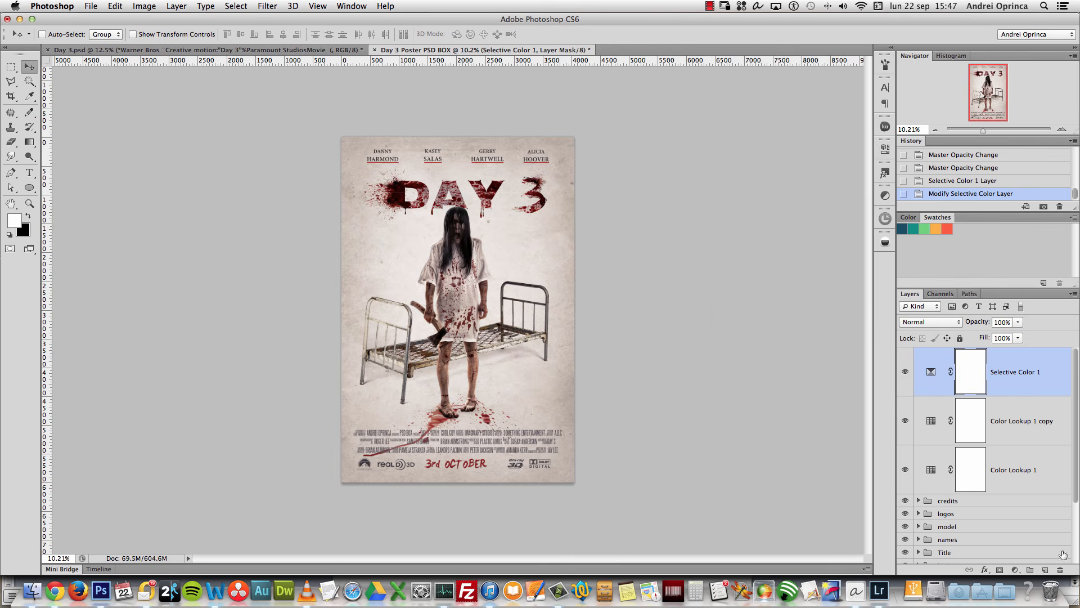
click(1015, 569)
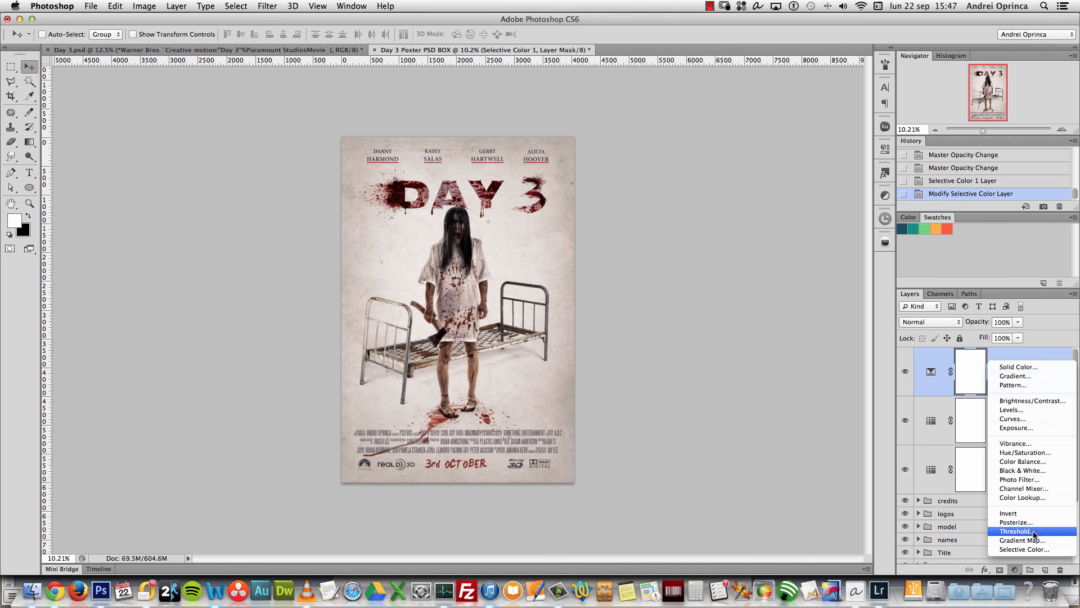
Step: Add a Photo Filter adjustment layer with a soft golden filter colour
click(1024, 479)
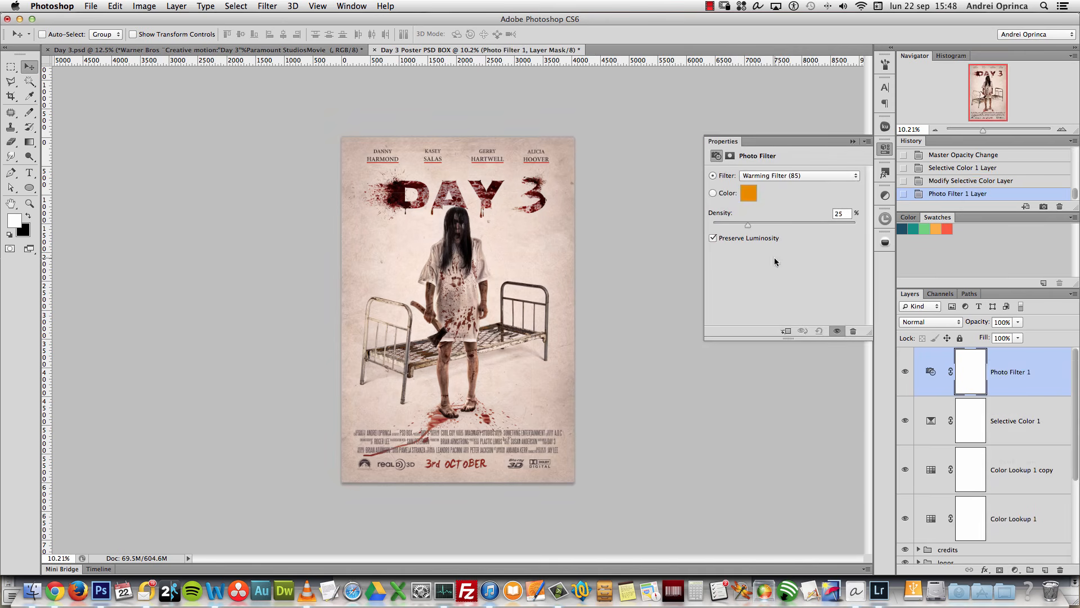
click(753, 193)
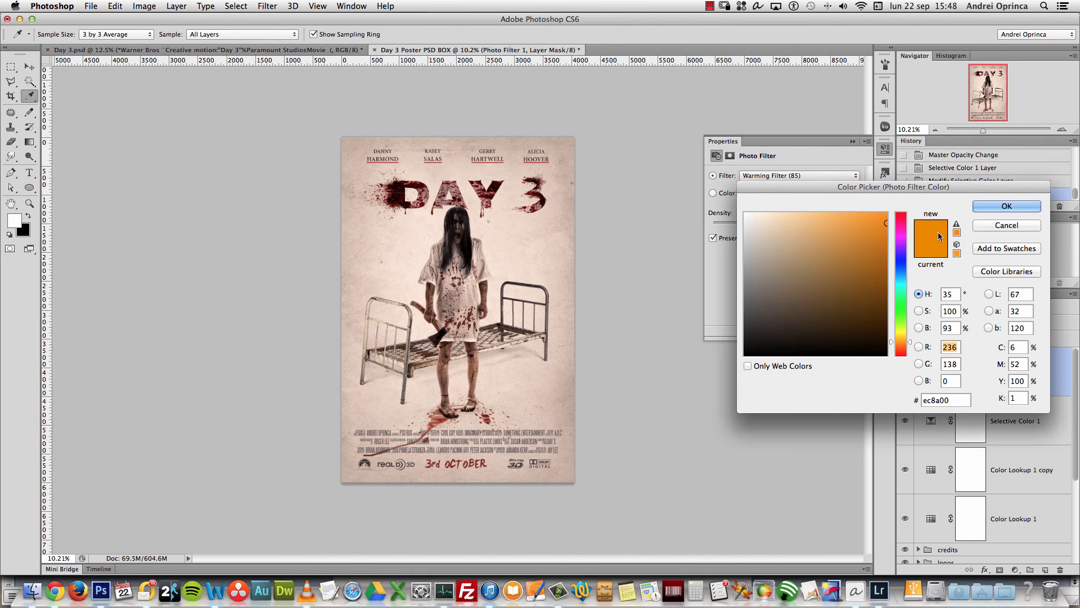
drag(832, 243, 850, 225)
click(982, 207)
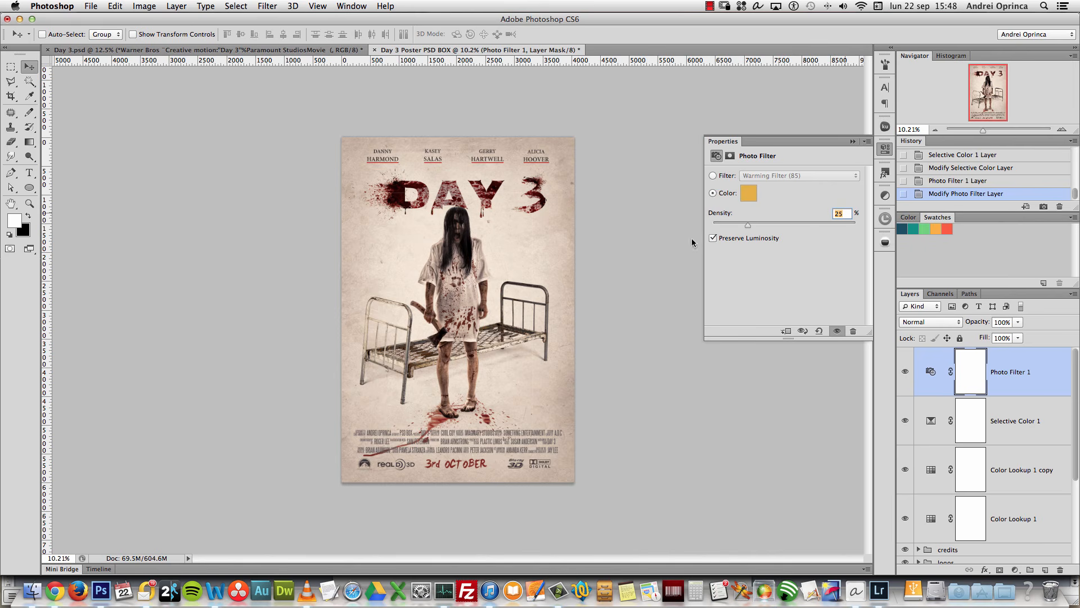
click(857, 142)
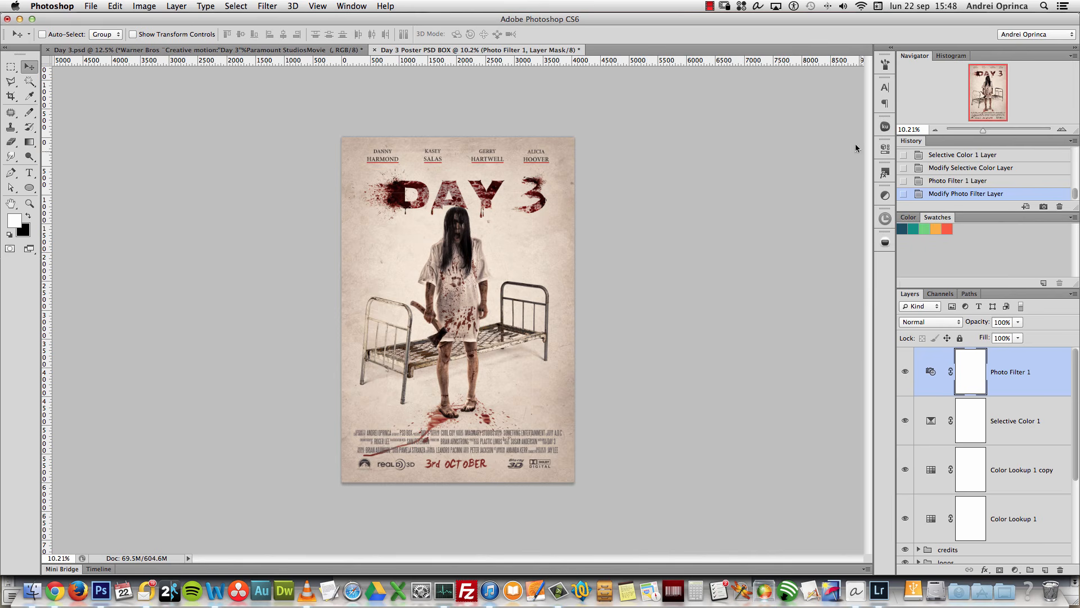
Step: Set the Photo Filter 1 layer to Color mode at 20% opacity, then add a Vibrance layer
click(907, 322)
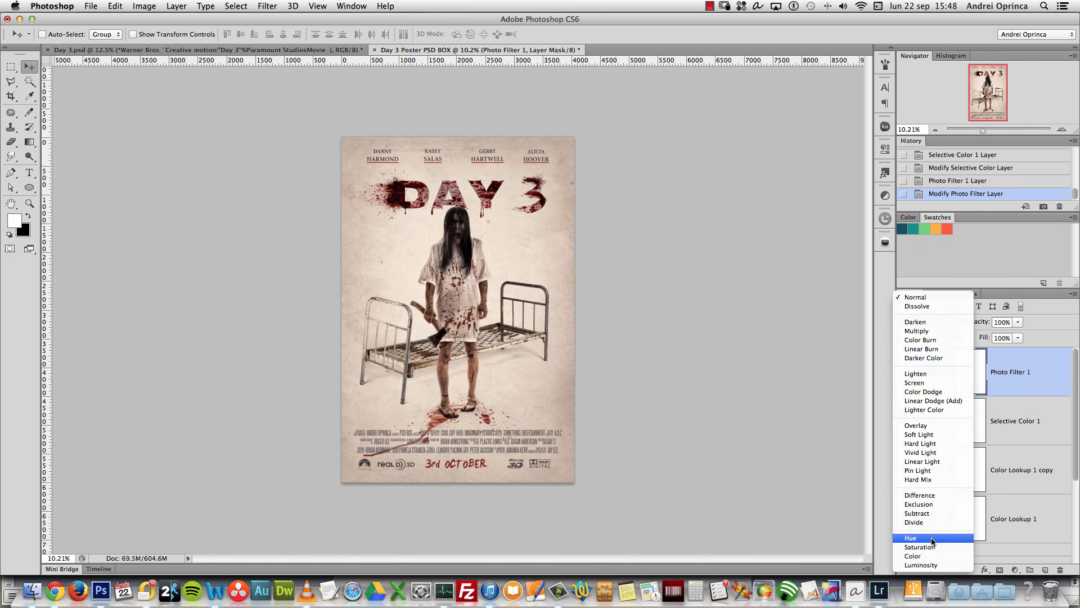
click(922, 557)
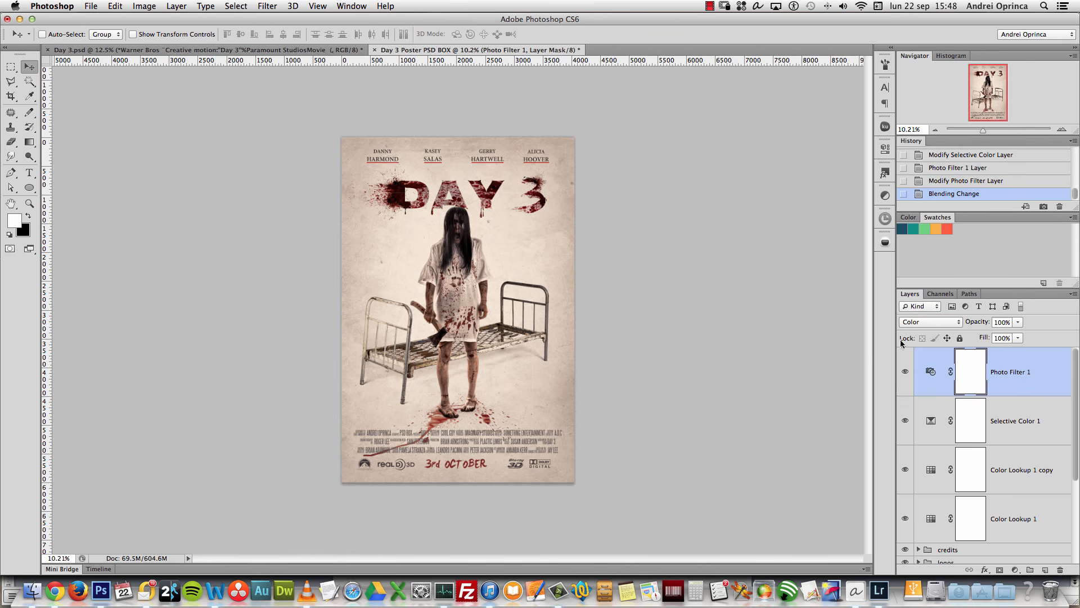
click(1006, 323)
text(20)
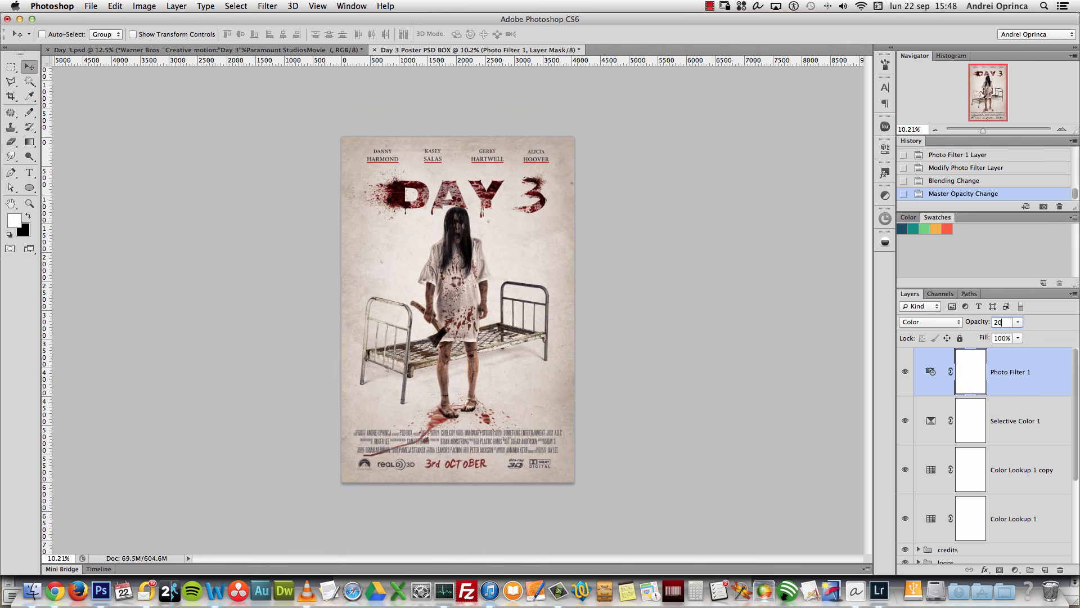
click(1041, 427)
click(1041, 381)
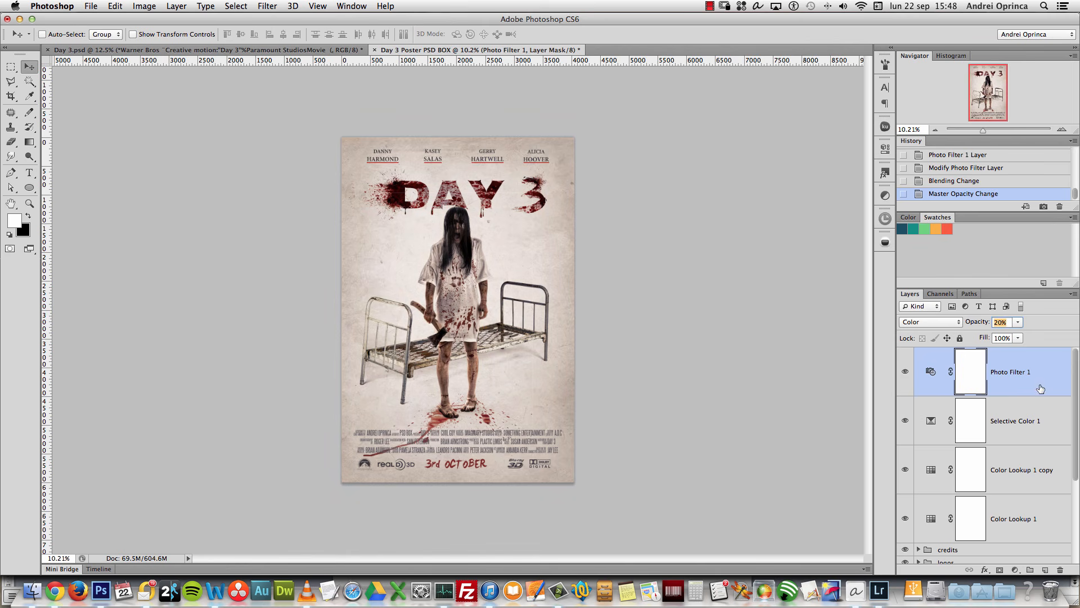
click(1015, 570)
click(1028, 443)
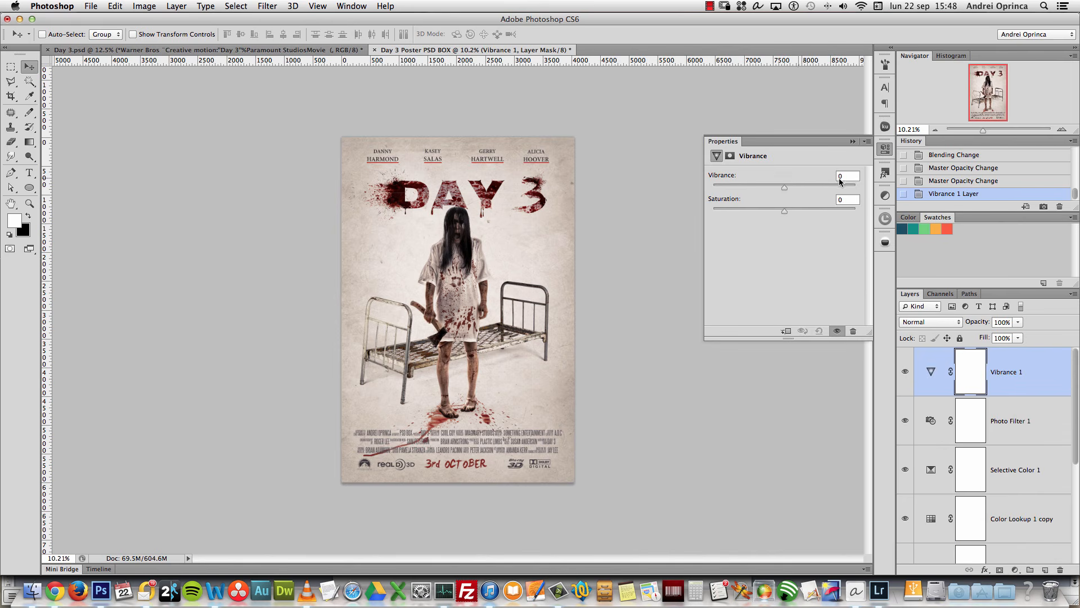
Step: Drop Vibrance to about -60 and raise Saturation to +46
click(746, 187)
drag(744, 187, 741, 189)
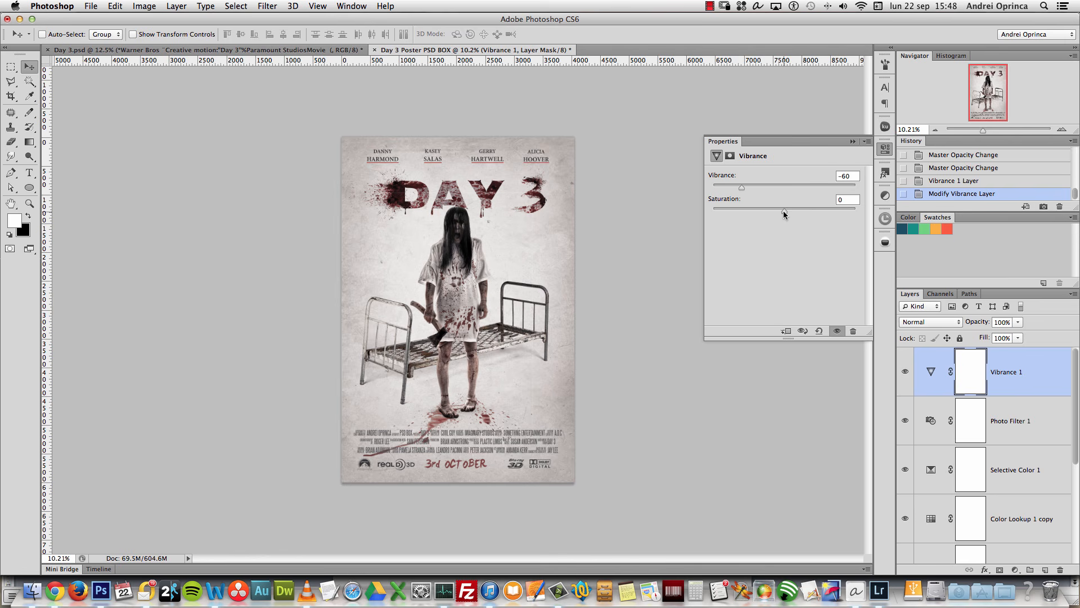
drag(783, 210, 796, 211)
click(853, 141)
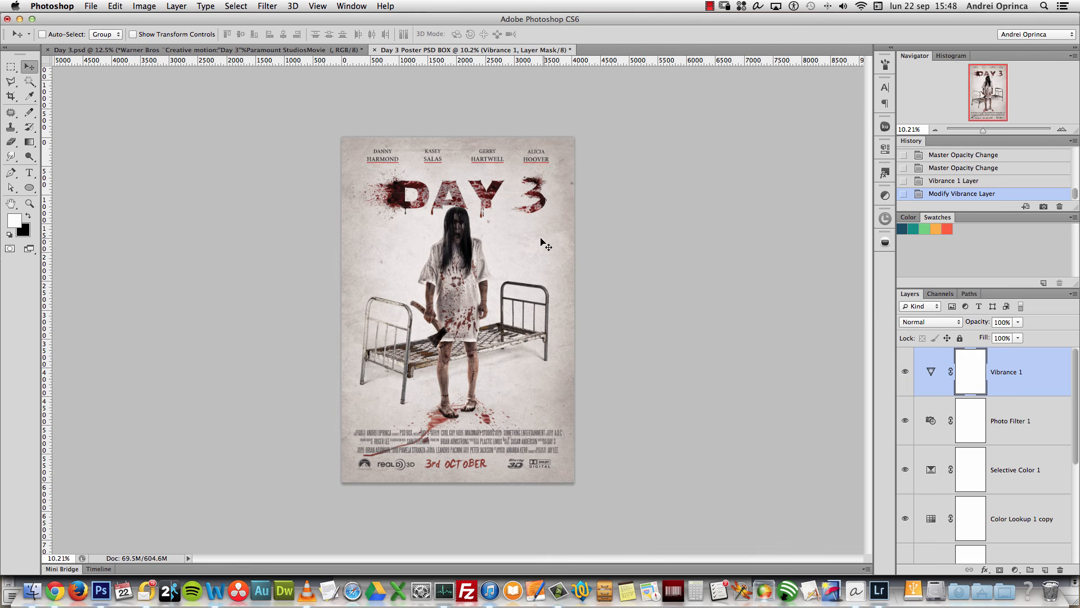
Step: Compare the Vibrance 1 layer on and off and adjust its opacity
click(904, 372)
click(904, 372)
mouse_move(1017, 322)
mouse_down()
mouse_move(998, 336)
mouse_move(1020, 334)
mouse_up()
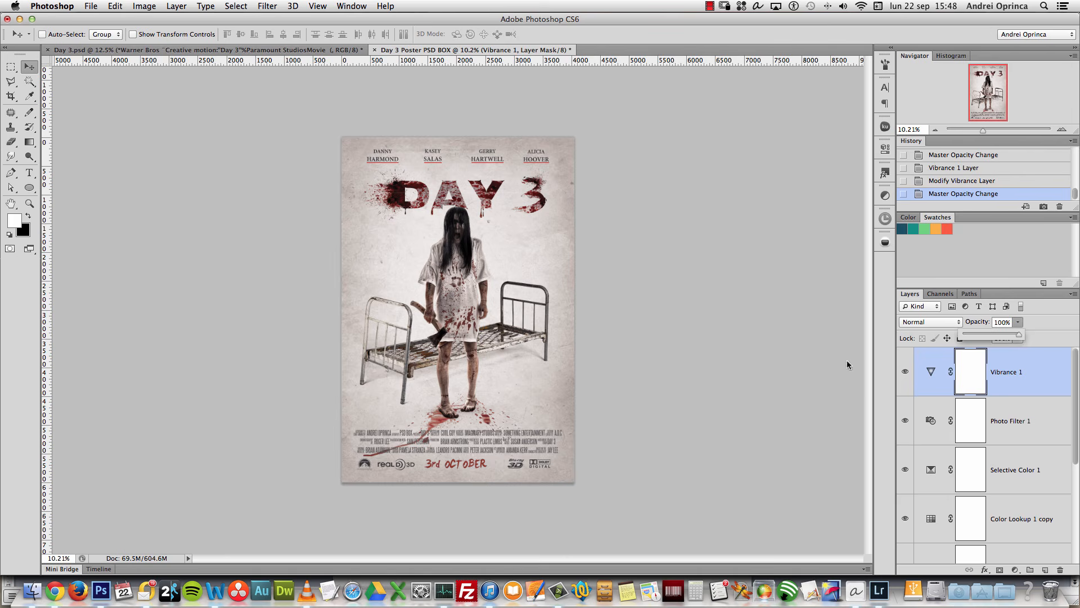
Step: Zoom in with the Navigator to check the poster's bottom credits, then zoom back out
click(1063, 131)
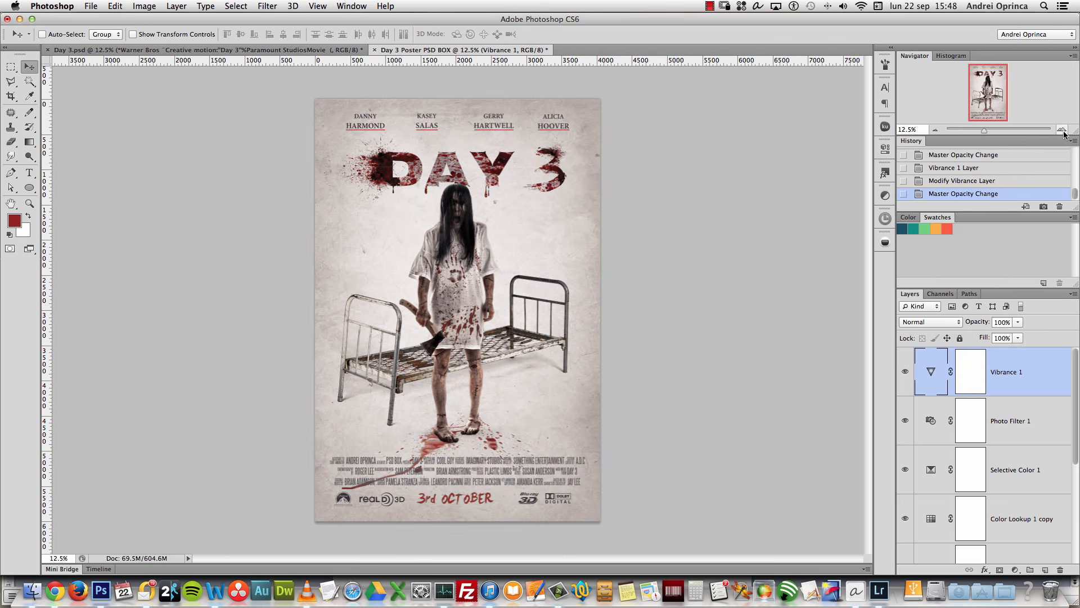
click(1062, 131)
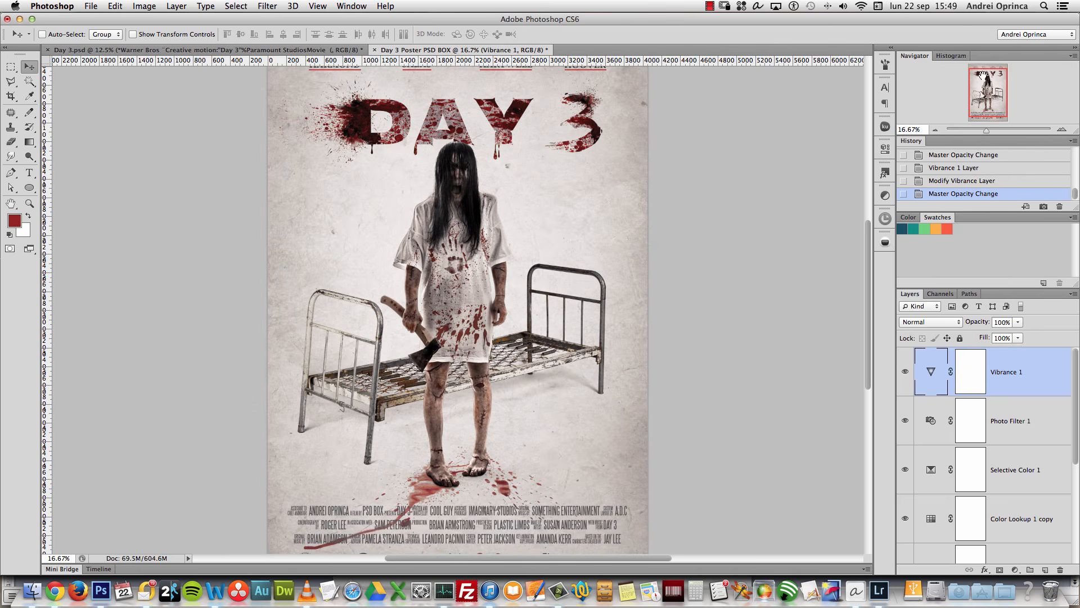
drag(980, 87, 979, 91)
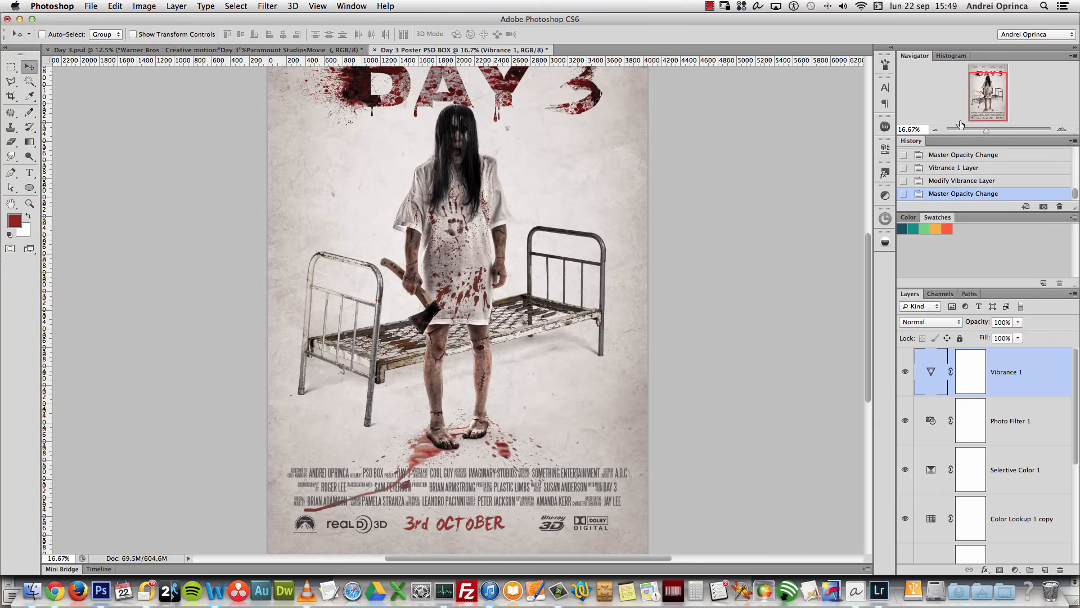
click(935, 129)
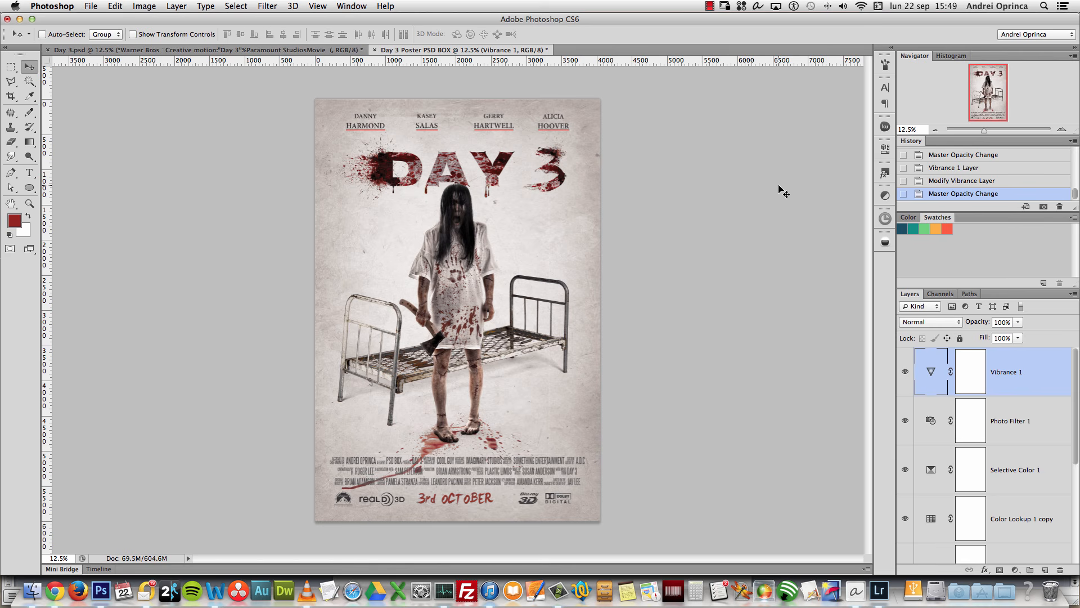
Step: Group the five adjustment layers with Cmd+G and name the group 'Adjustments'
scroll(1045, 406, down, 5)
shift+click(1026, 387)
key(super+g)
double_click(957, 354)
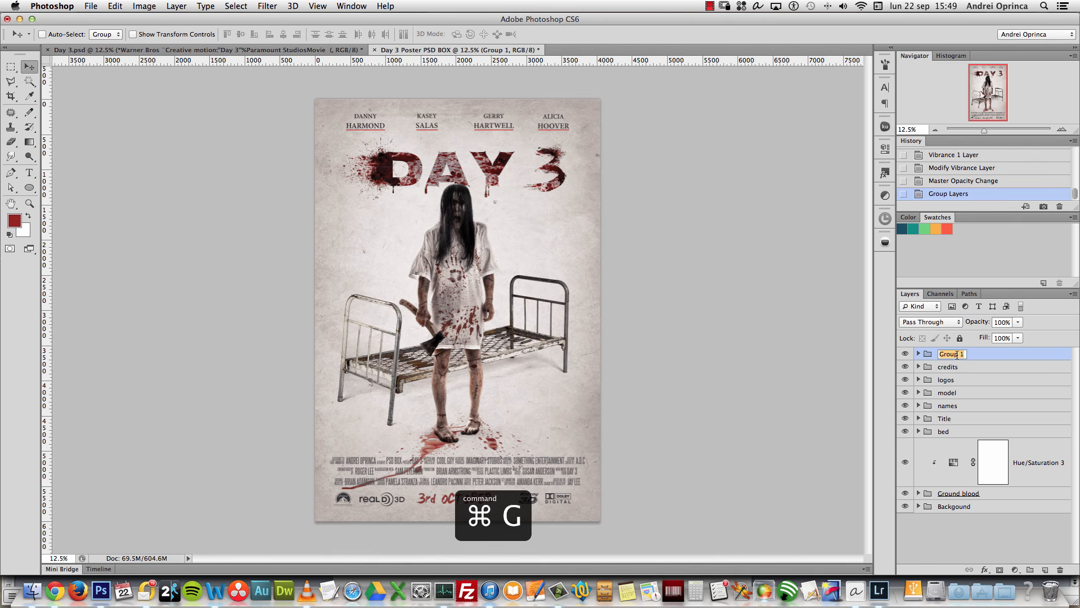
text(Adjustments)
key(Return)
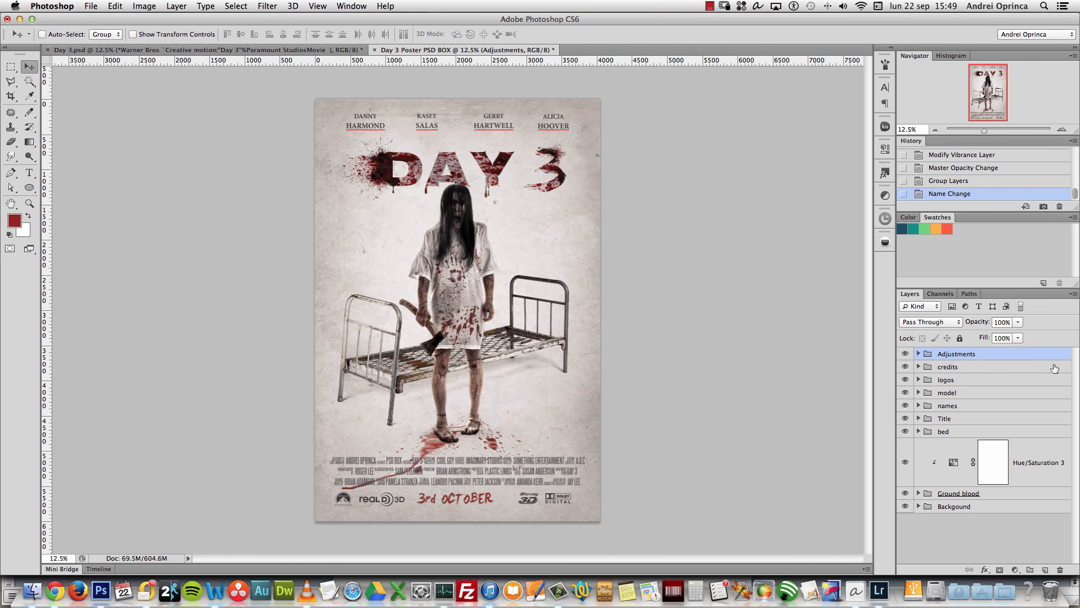